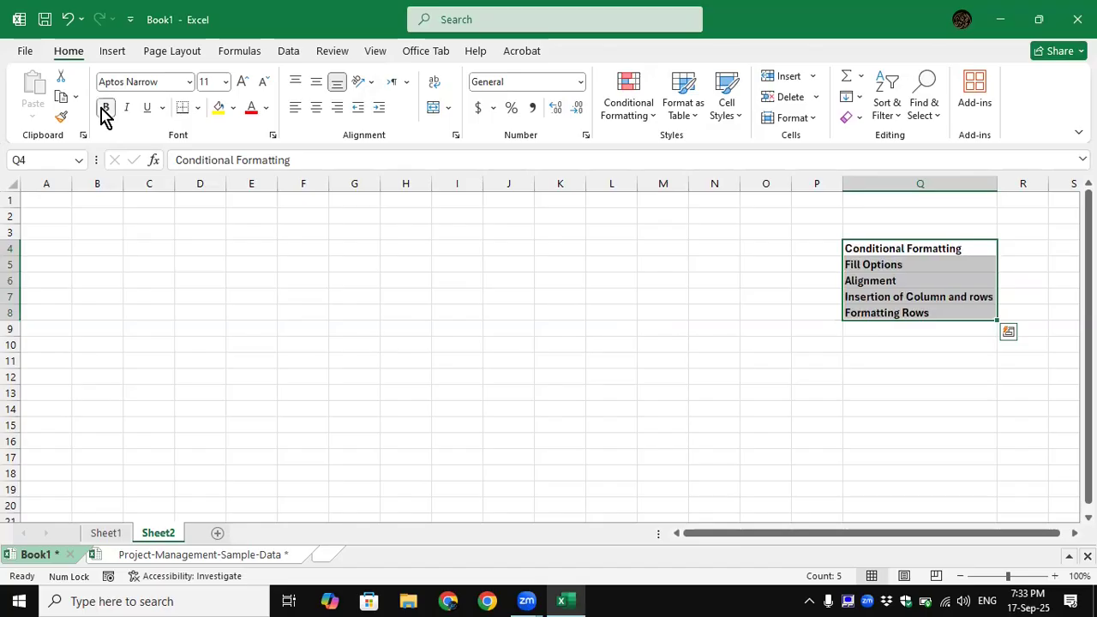
# Enlarge the font of the list in Q4:Q8 to 16 and fit column Q's width to its text.
pyautogui.click(242, 82)
pyautogui.click(242, 82)
pyautogui.click(243, 82)
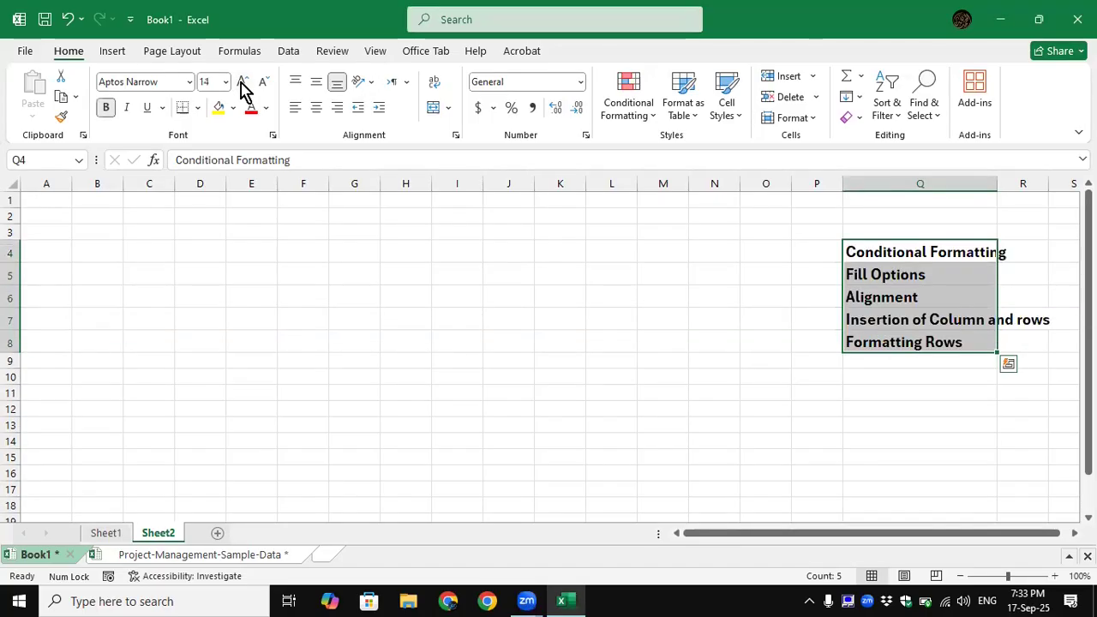
pyautogui.doubleClick(997, 185)
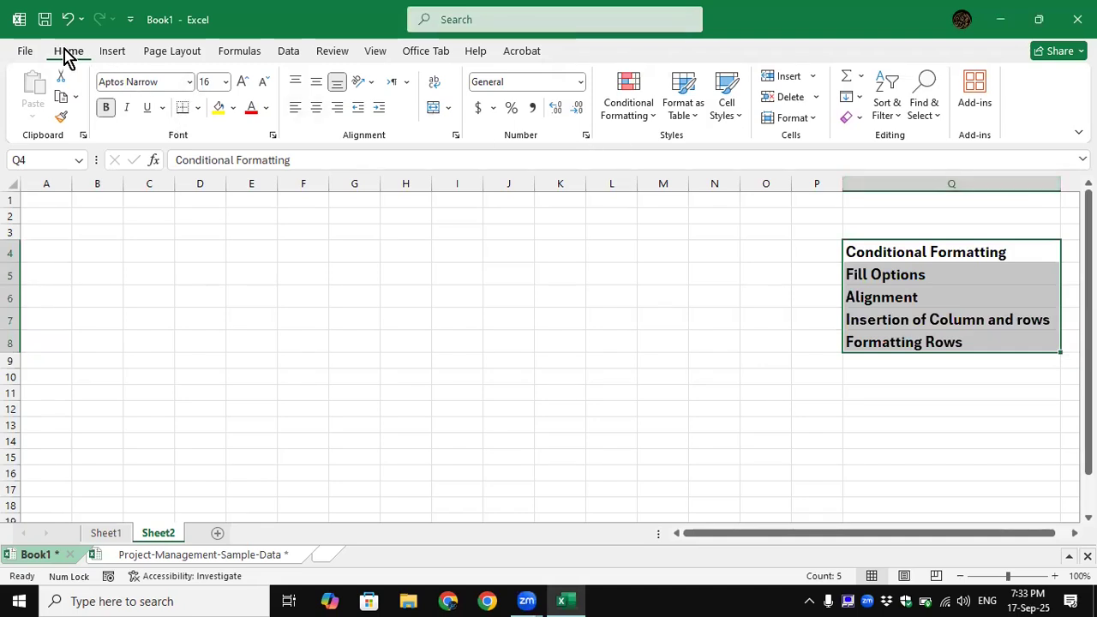
pyautogui.click(114, 53)
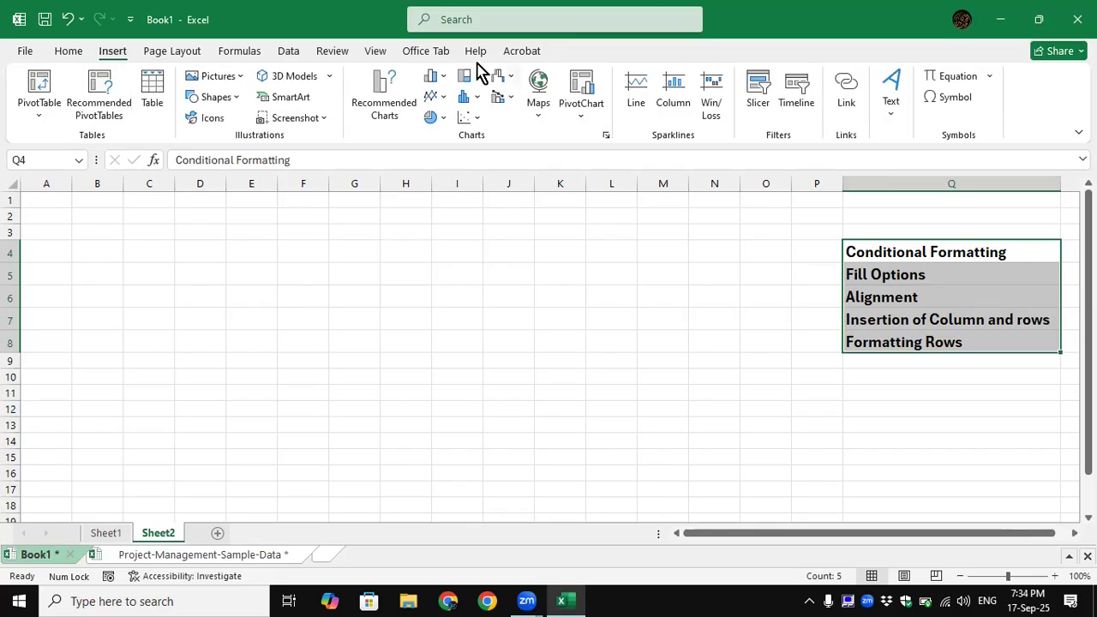
pyautogui.click(369, 57)
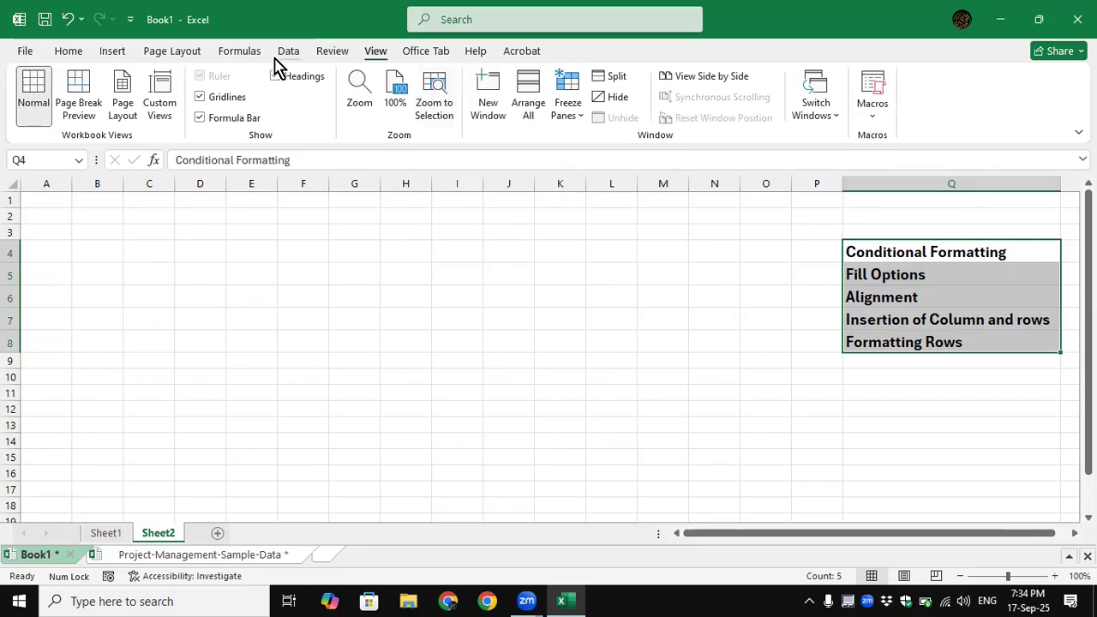
pyautogui.click(70, 54)
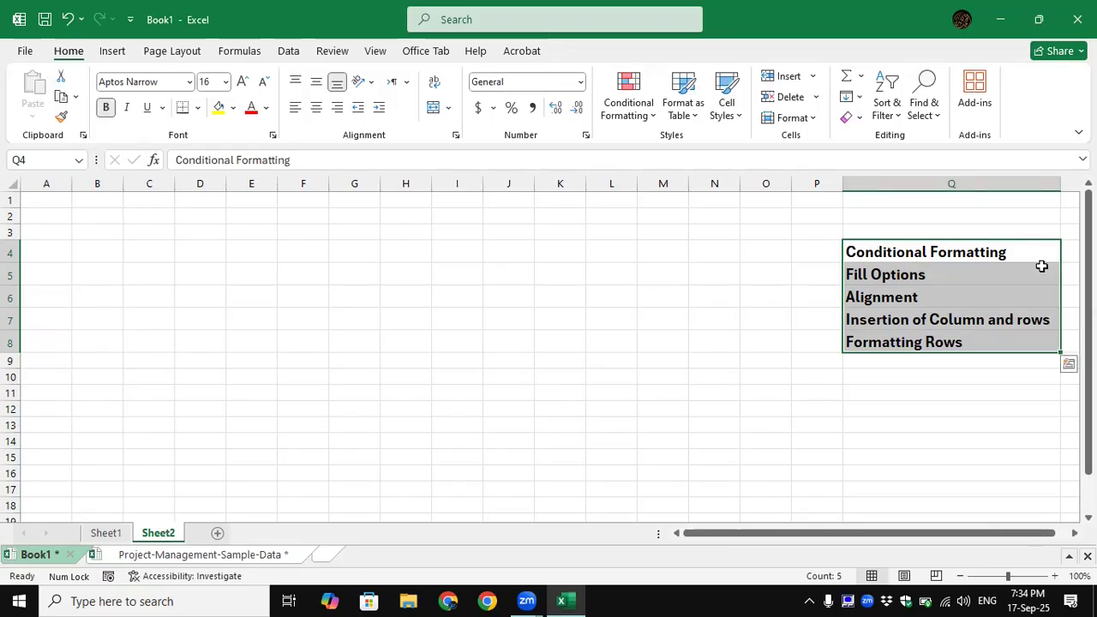
# Copy the list in Q4:Q8 and paste it starting at cell C4.
pyautogui.hotkey('ctrl', 'c')
pyautogui.hotkey('ctrl', 'q')
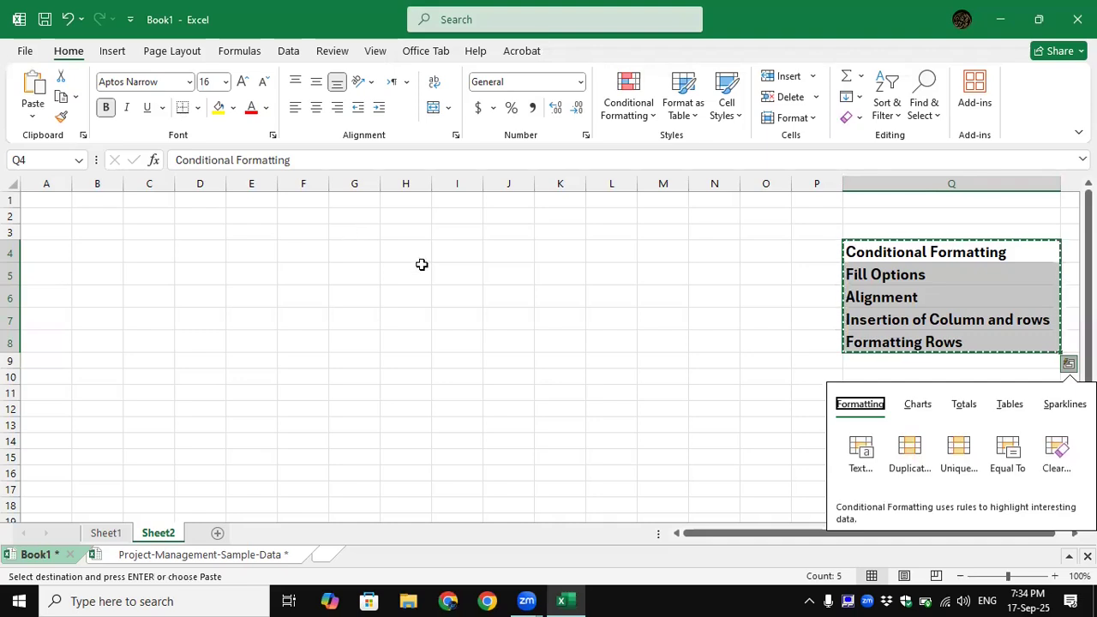
pyautogui.click(143, 258)
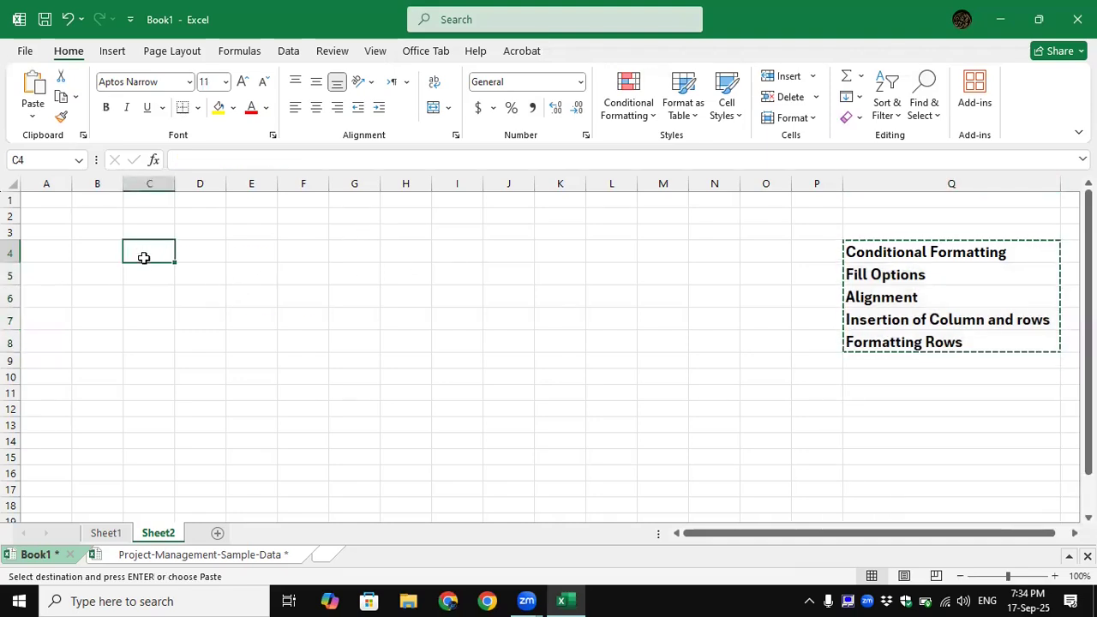
pyautogui.hotkey('ctrl', 'v')
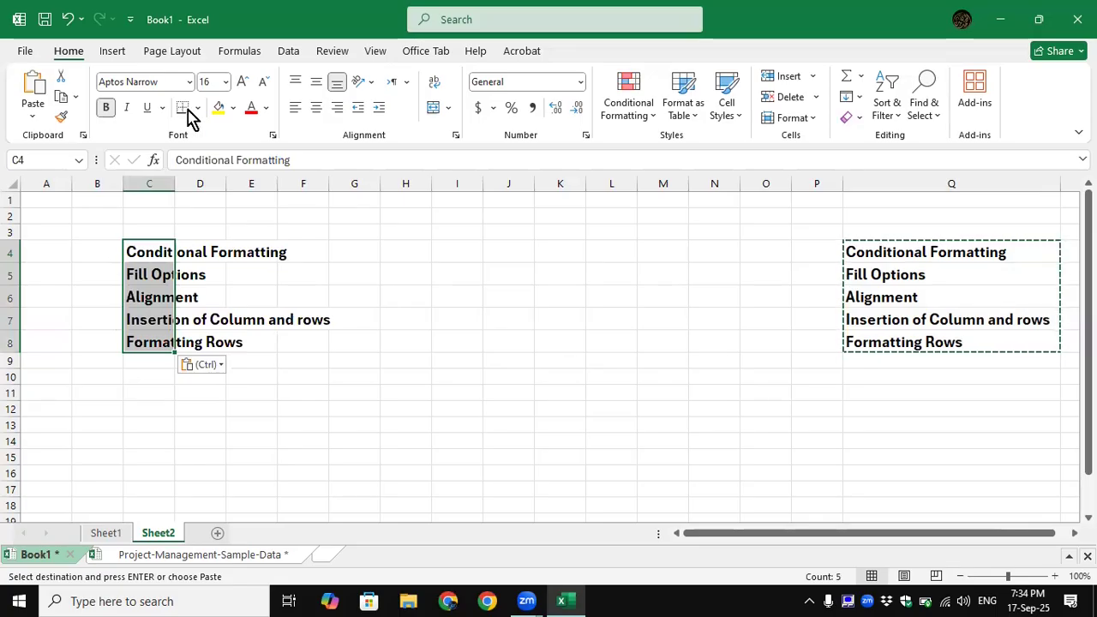
# Fit column C's width to the pasted list and clear the formats of C4:C8.
pyautogui.doubleClick(176, 188)
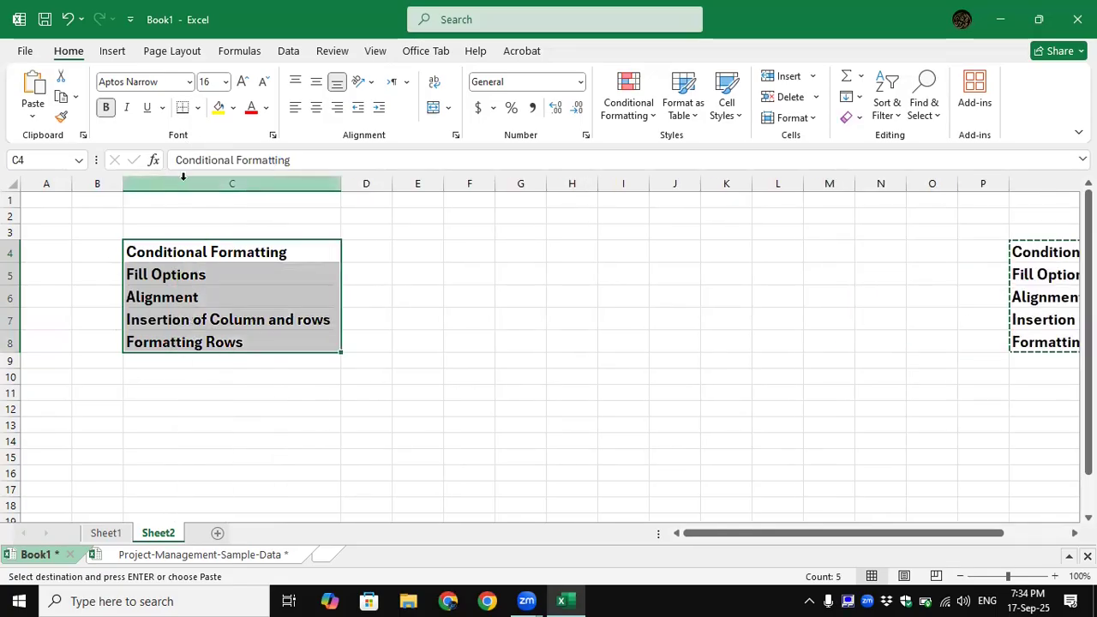
pyautogui.click(857, 118)
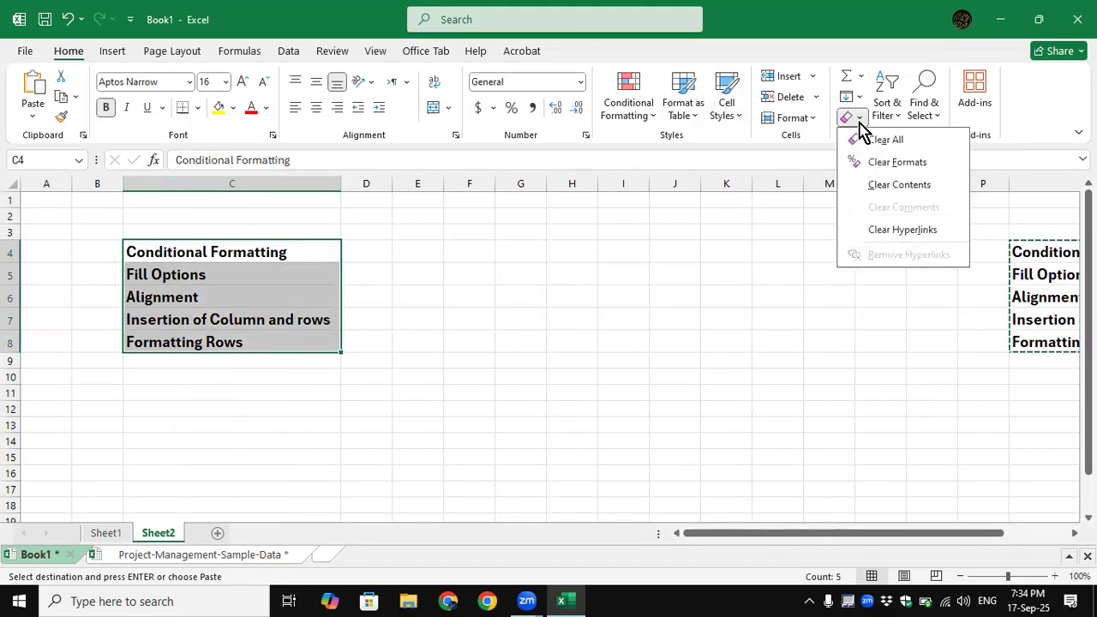
pyautogui.click(873, 163)
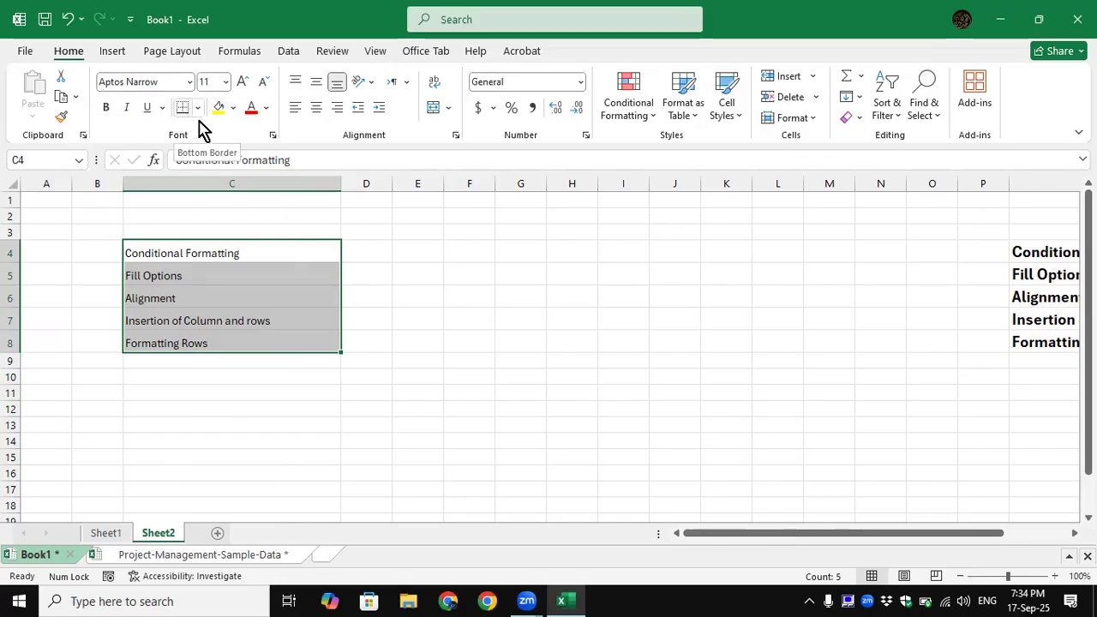
# Format the "Conditional Formatting" text in C4 as red, bold and size 16.
pyautogui.click(195, 255)
pyautogui.click(250, 110)
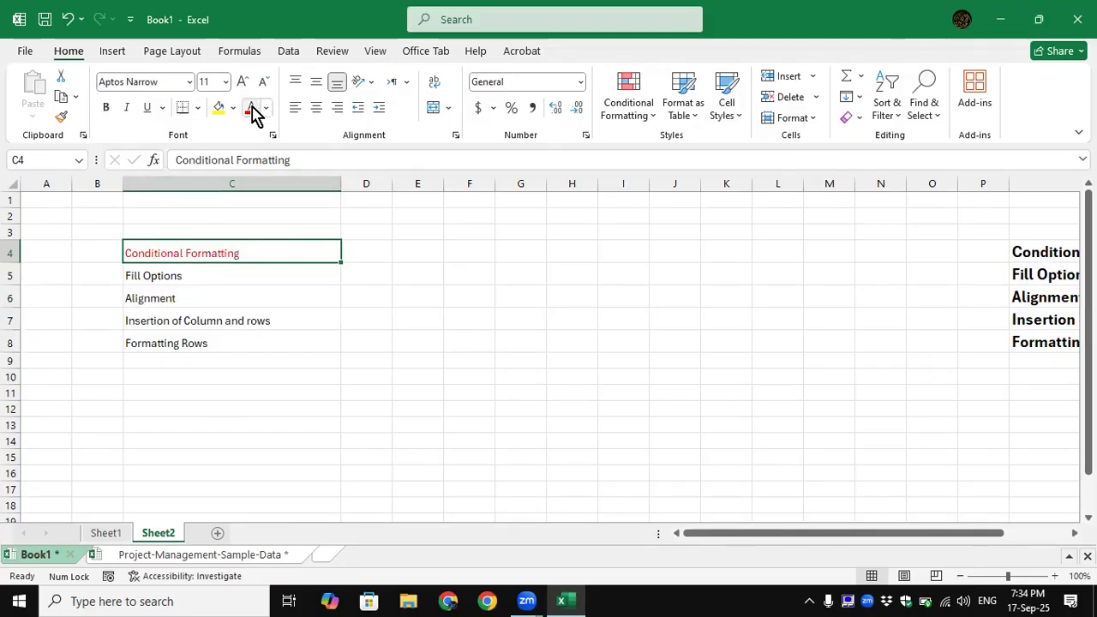
pyautogui.click(107, 110)
pyautogui.click(242, 83)
pyautogui.click(242, 83)
pyautogui.click(241, 83)
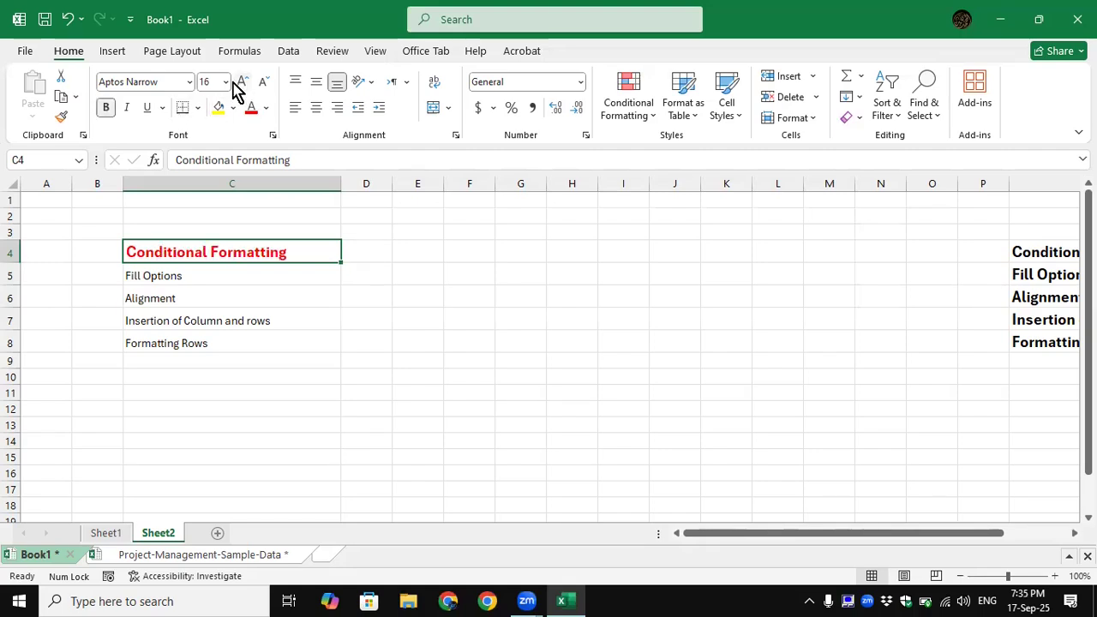
pyautogui.click(156, 276)
pyautogui.click(157, 314)
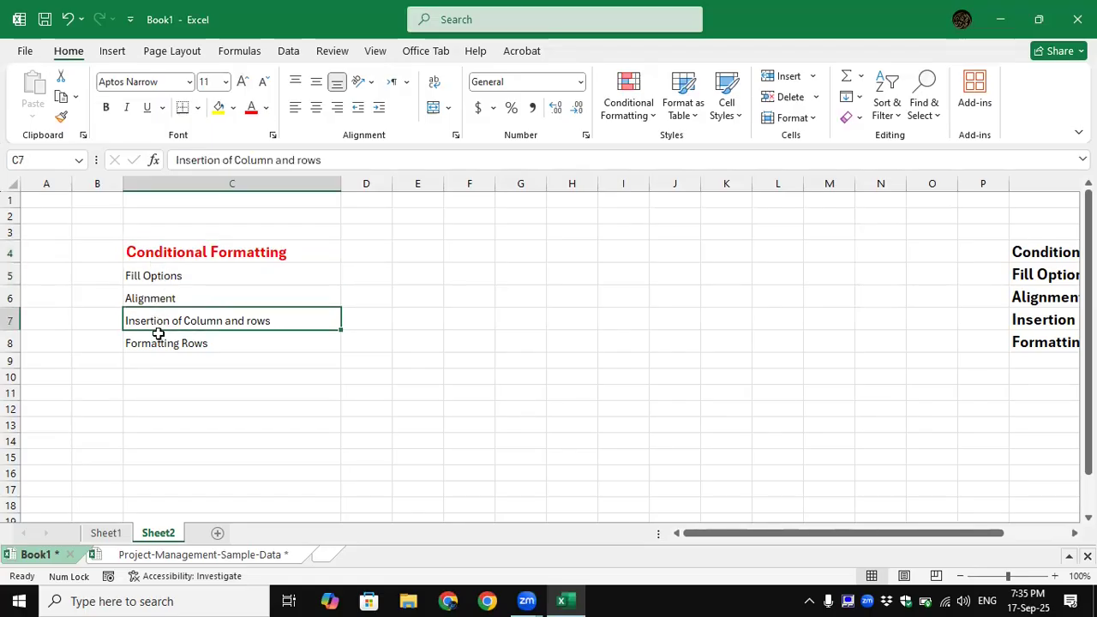
pyautogui.click(158, 336)
# Fill C4 down through C8 with the Fill Formatting Only option so each cell keeps its own text.
pyautogui.click(279, 251)
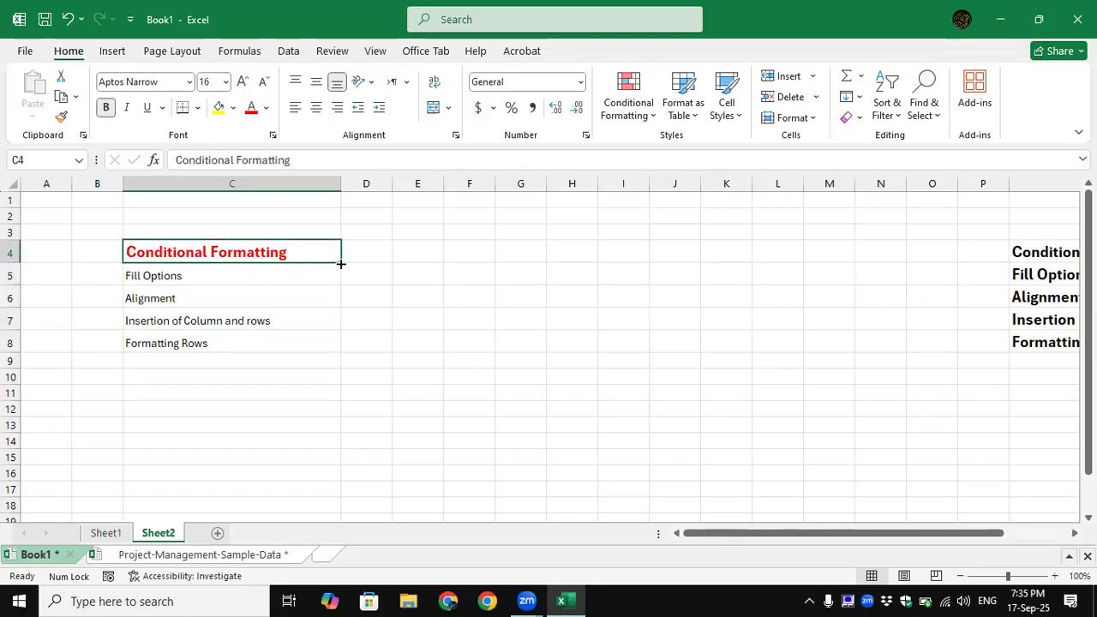
pyautogui.moveTo(340, 264); pyautogui.dragTo(340, 264)
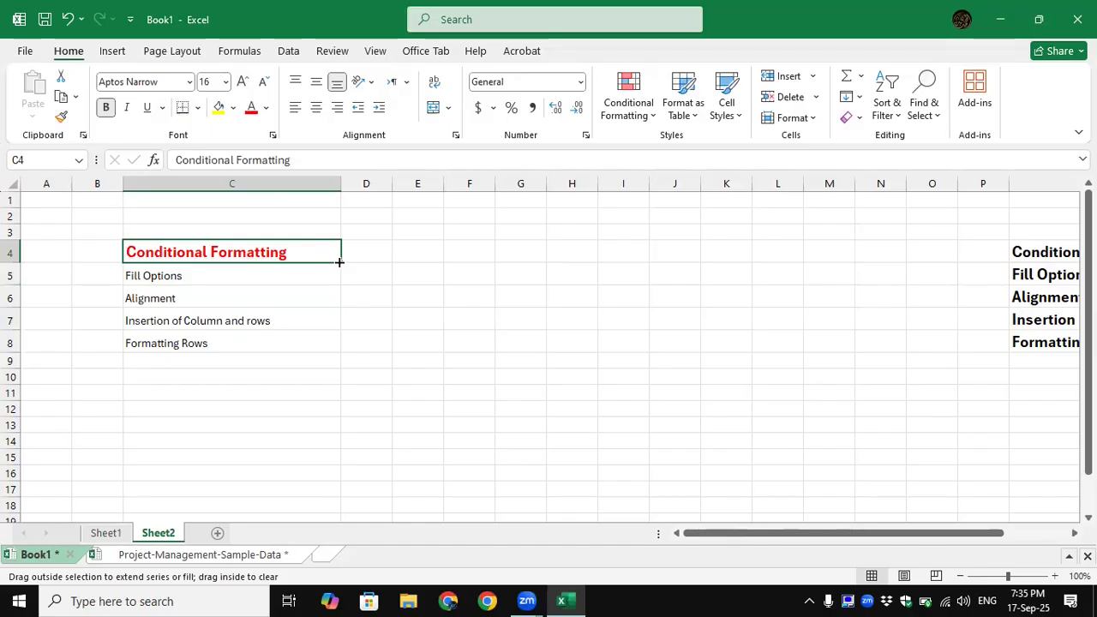
pyautogui.moveTo(340, 267); pyautogui.dragTo(342, 348)
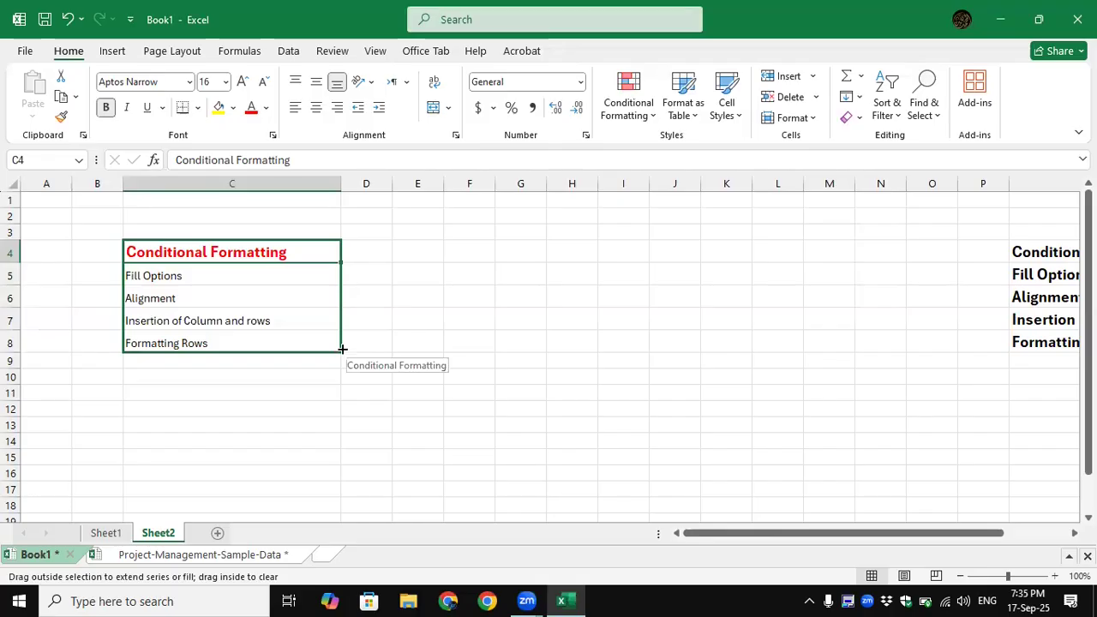
pyautogui.moveTo(341, 349); pyautogui.dragTo(341, 349)
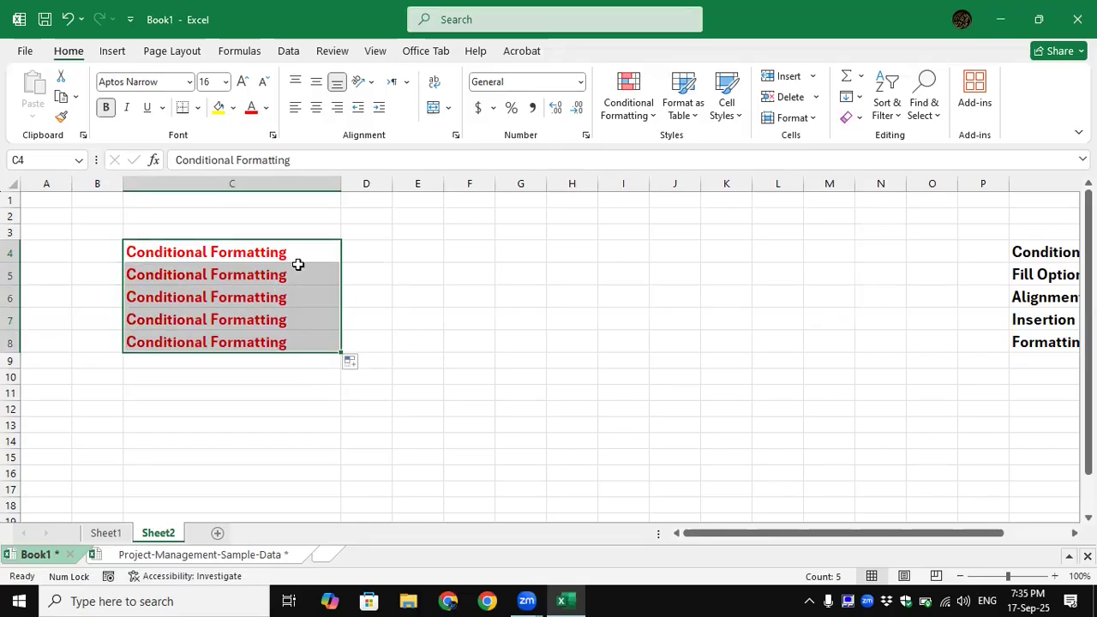
pyautogui.click(354, 368)
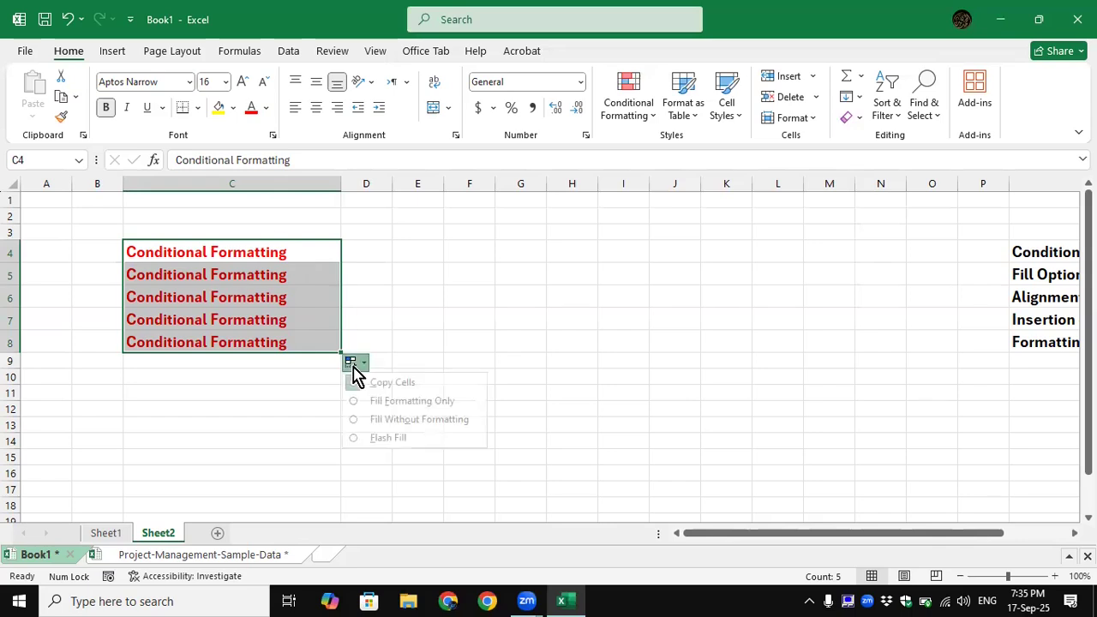
pyautogui.click(383, 407)
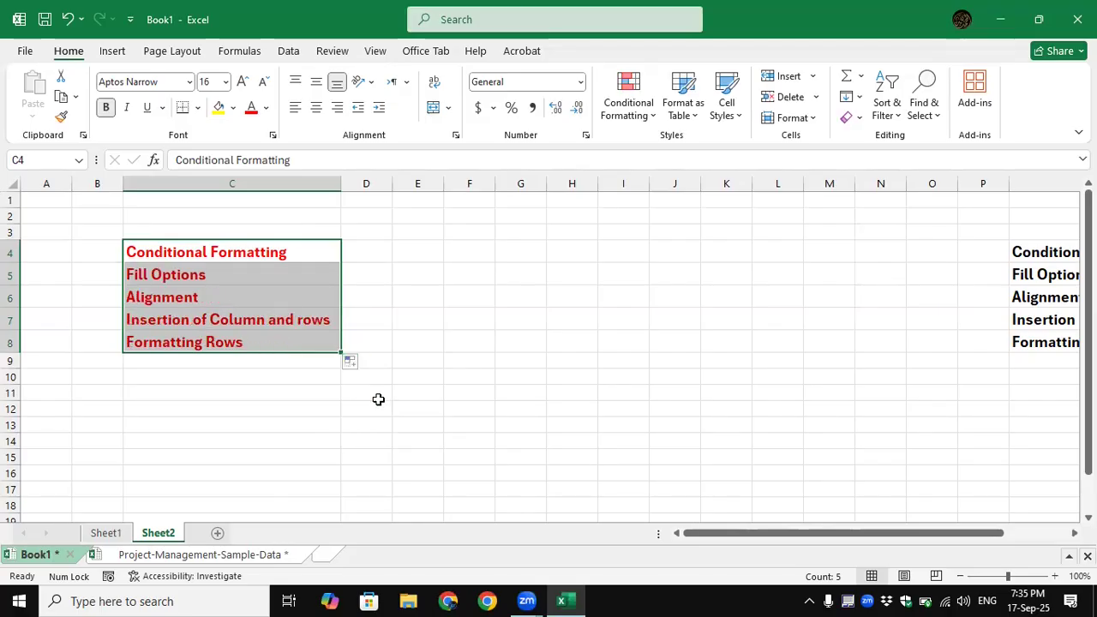
# Undo the formatting fill and copy C4's formatting to the "Alignment" cell C6 with Format Painter.
pyautogui.click(277, 258)
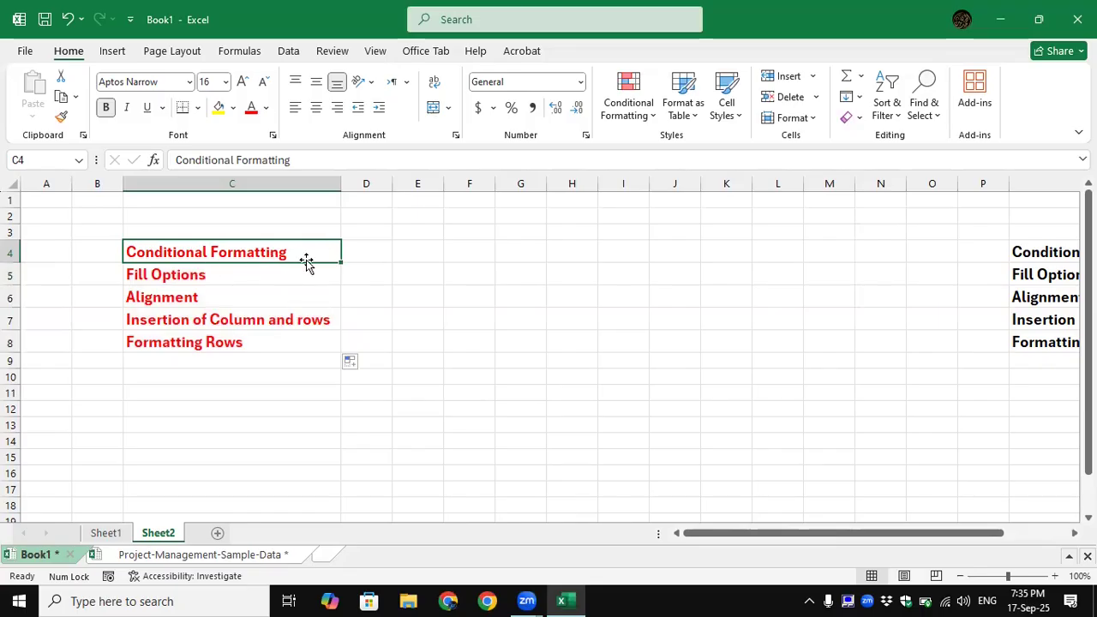
pyautogui.hotkey('ctrl', 'z')
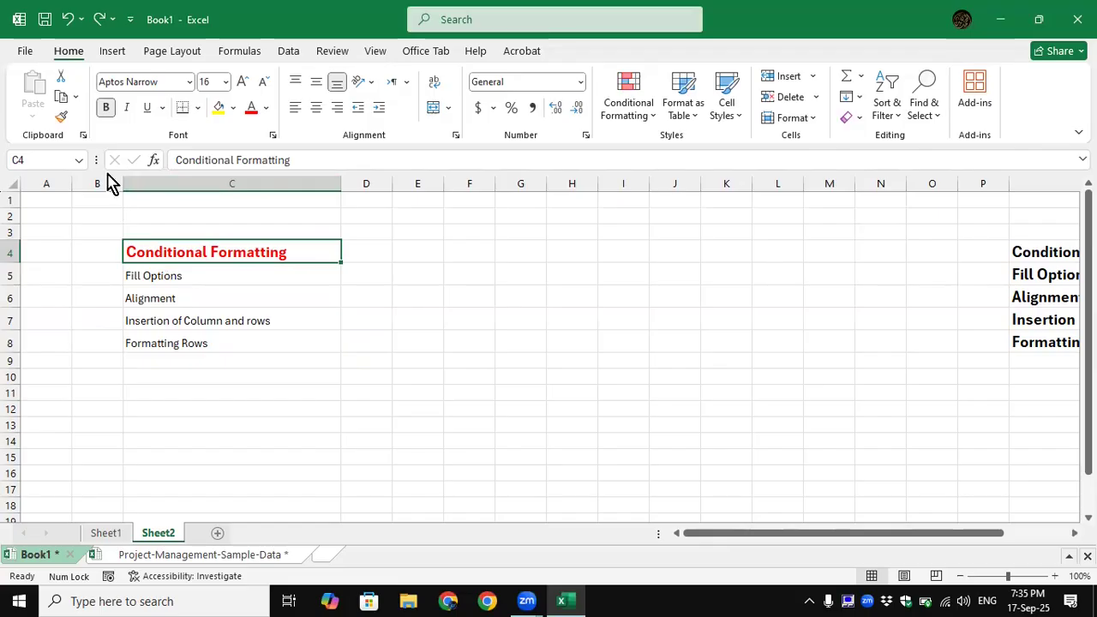
pyautogui.click(61, 120)
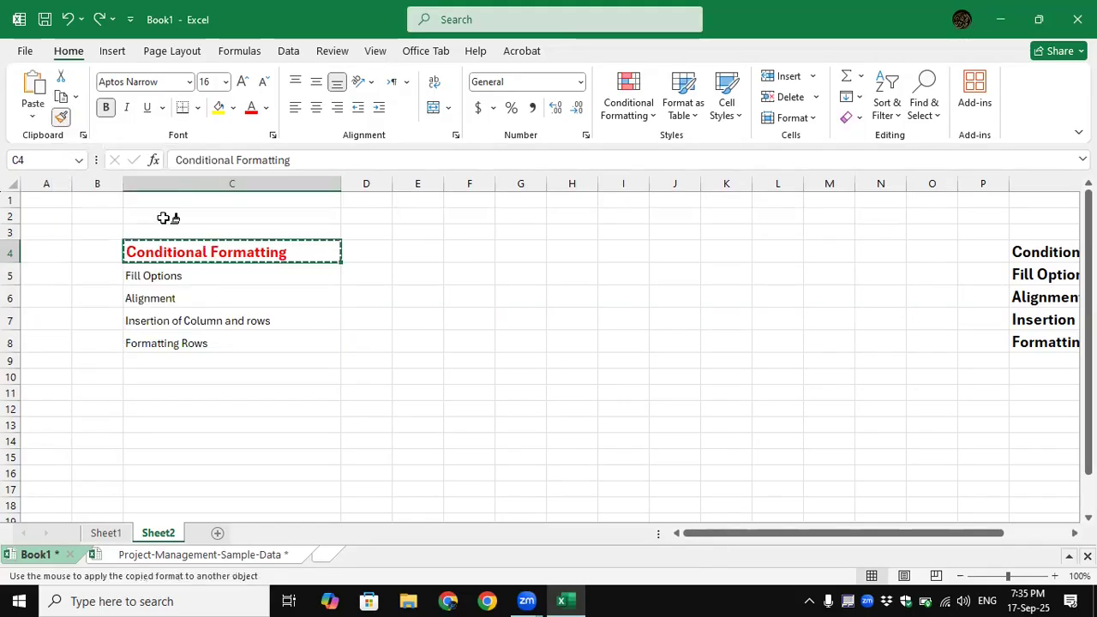
pyautogui.click(159, 296)
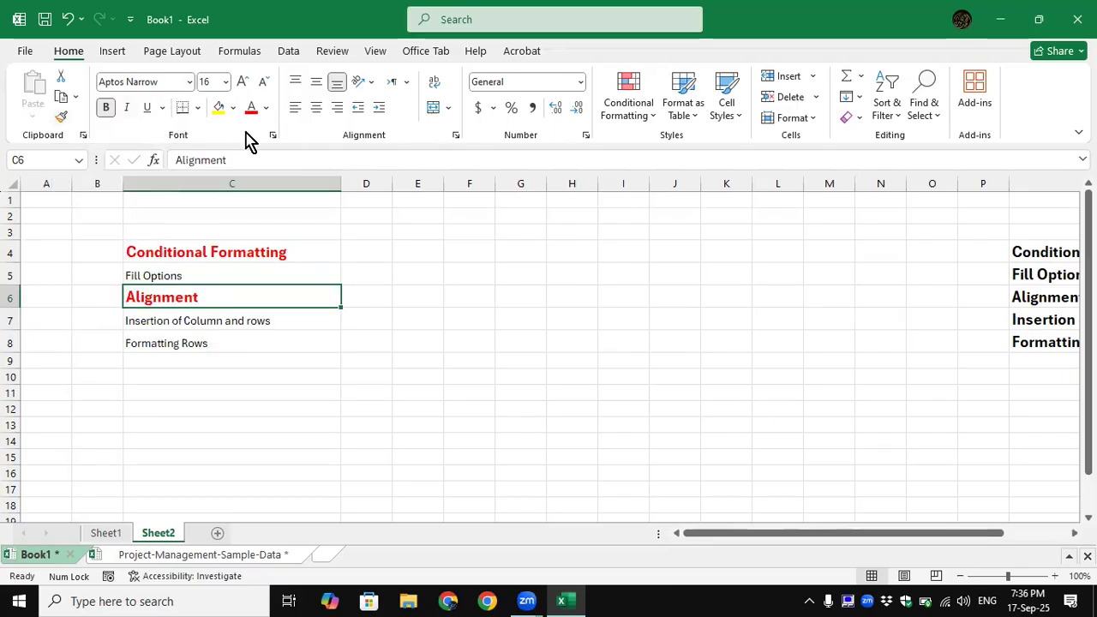
pyautogui.click(198, 108)
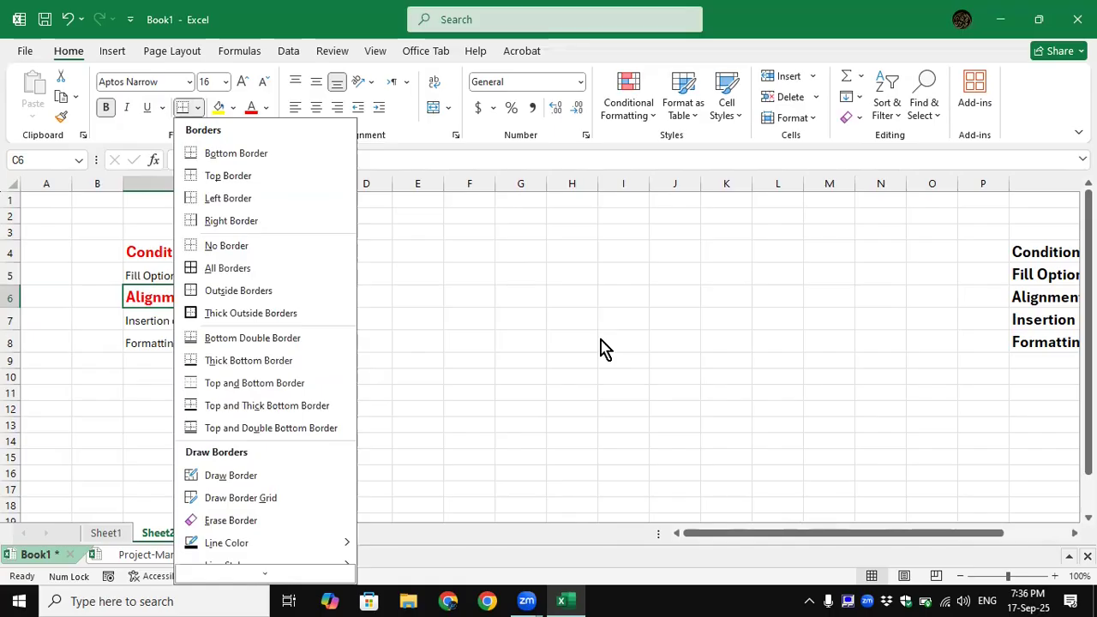
pyautogui.click(521, 309)
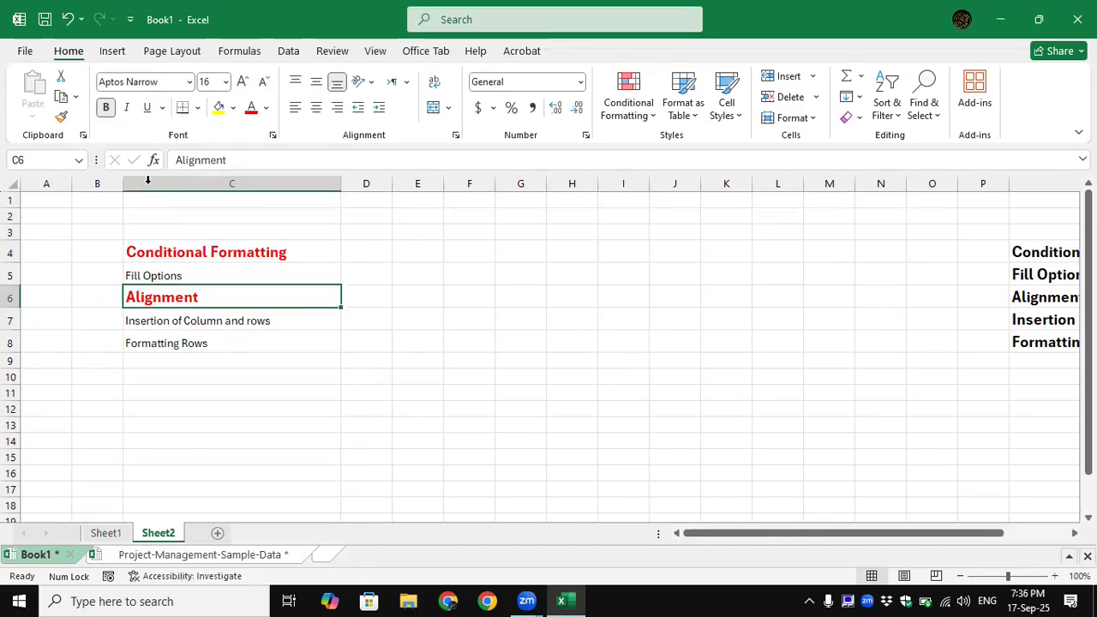
# Add Print Preview and Print to the Quick Access Toolbar and use it to open the print preview.
pyautogui.click(131, 19)
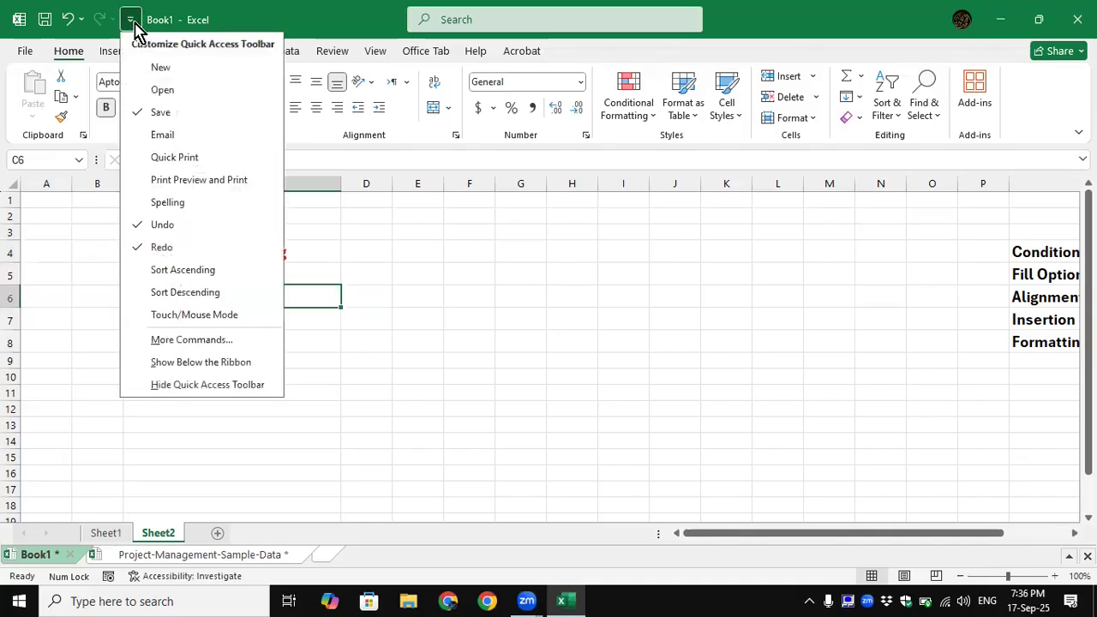
pyautogui.click(198, 180)
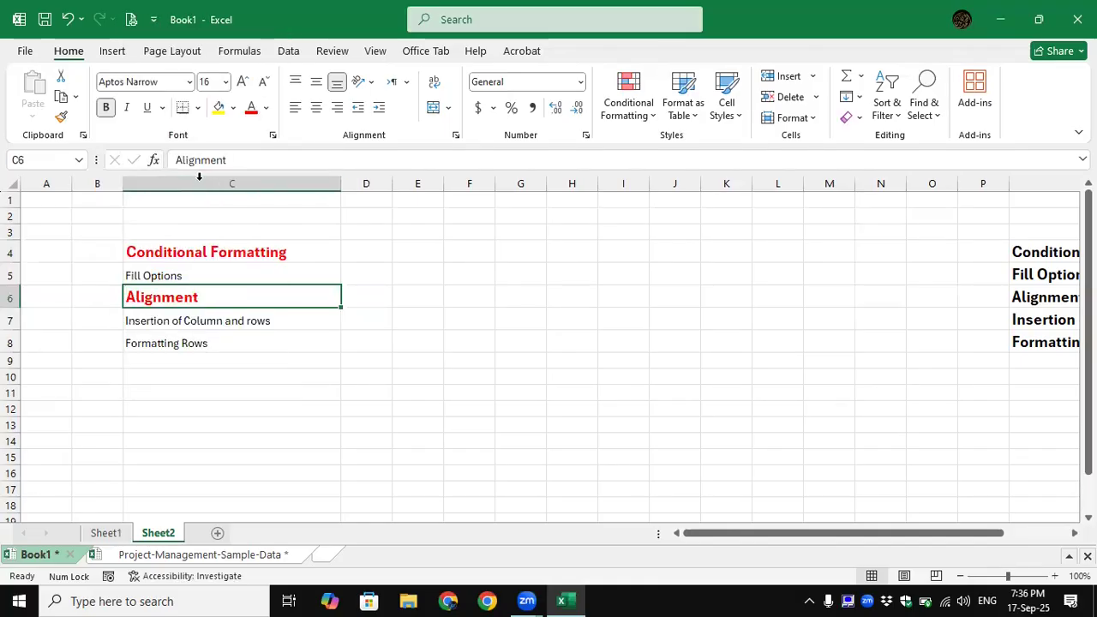
pyautogui.click(130, 19)
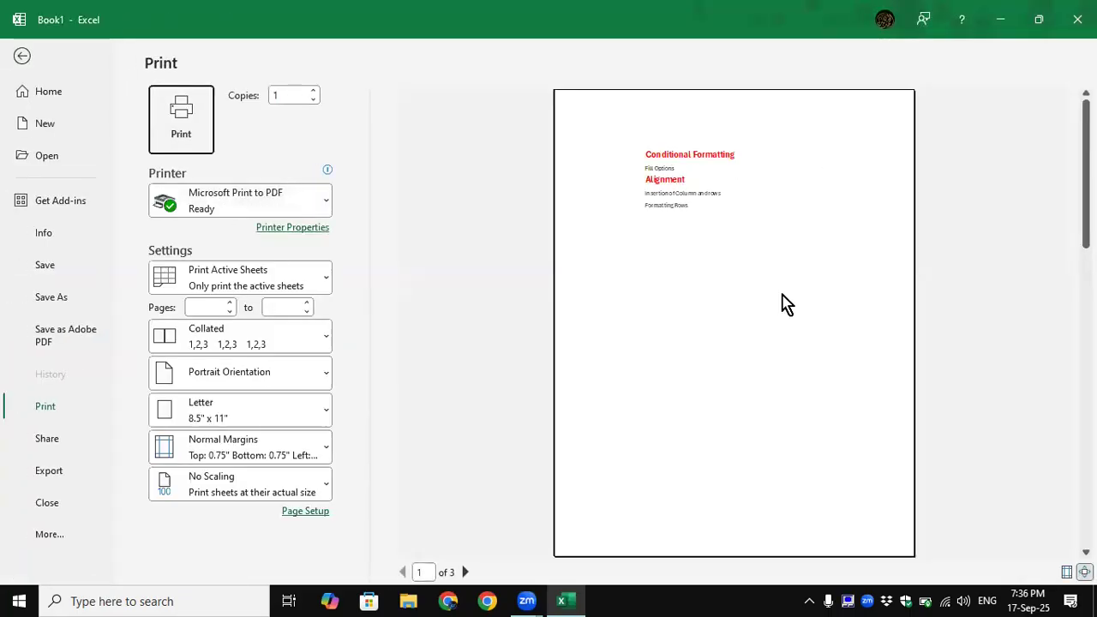
# Examine the sheet's pages in the print preview and return to the worksheet.
pyautogui.scroll(-2, 720, 273)
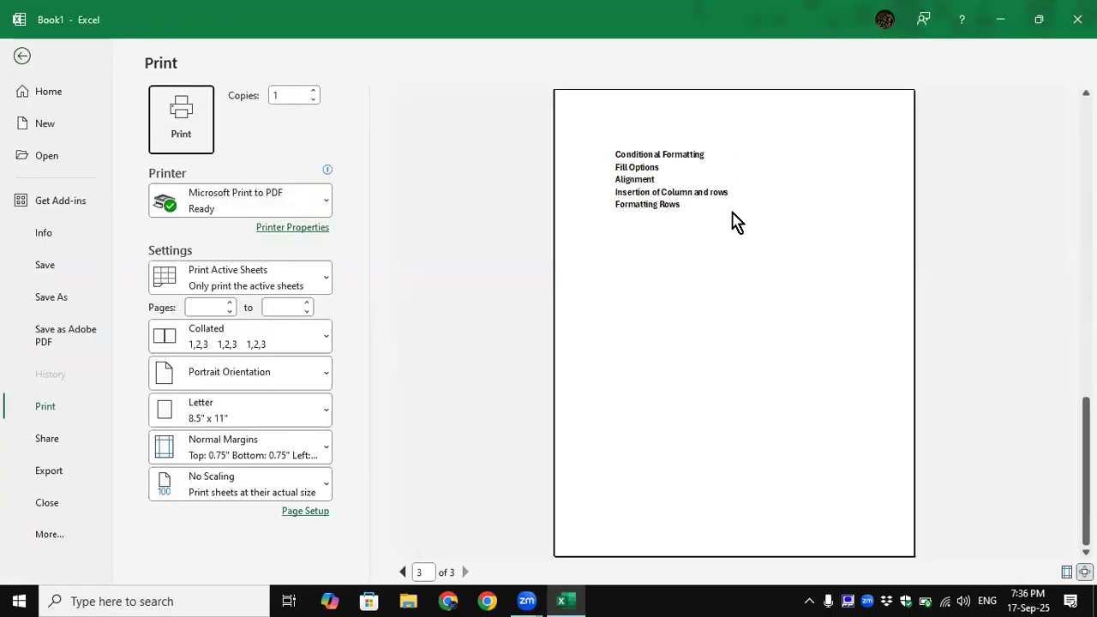
pyautogui.scroll(3, 733, 221)
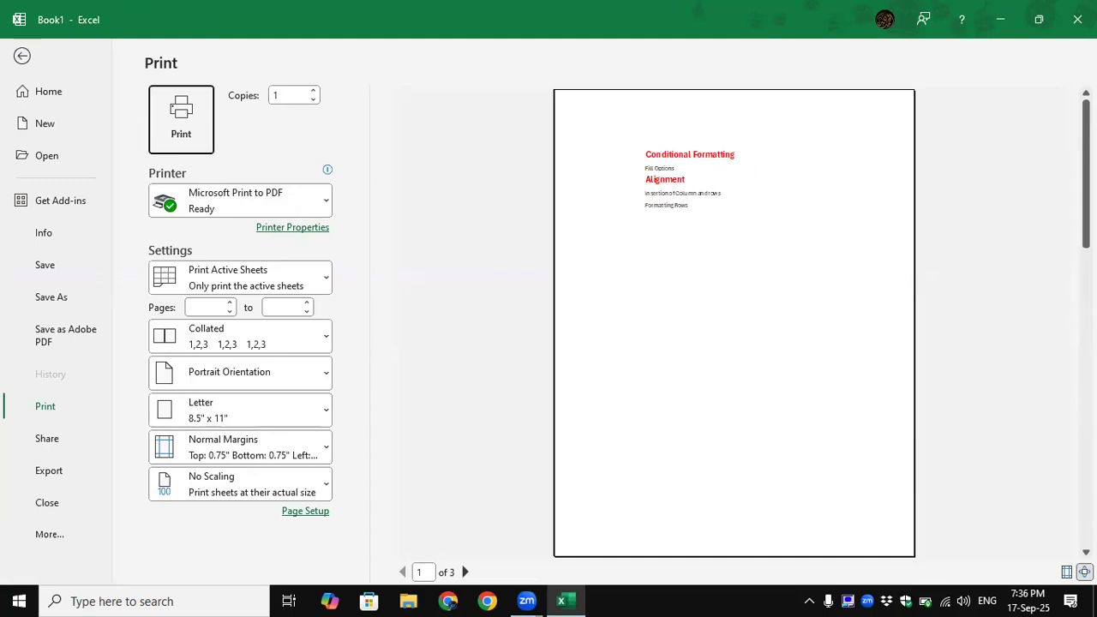
pyautogui.click(1084, 571)
pyautogui.click(1083, 572)
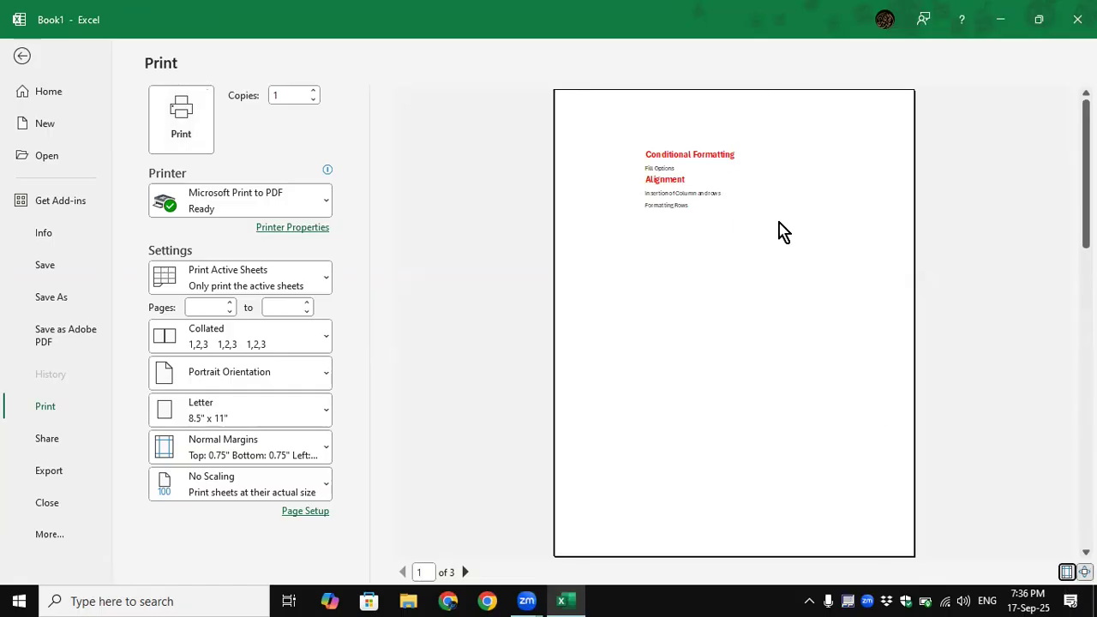
pyautogui.click(22, 58)
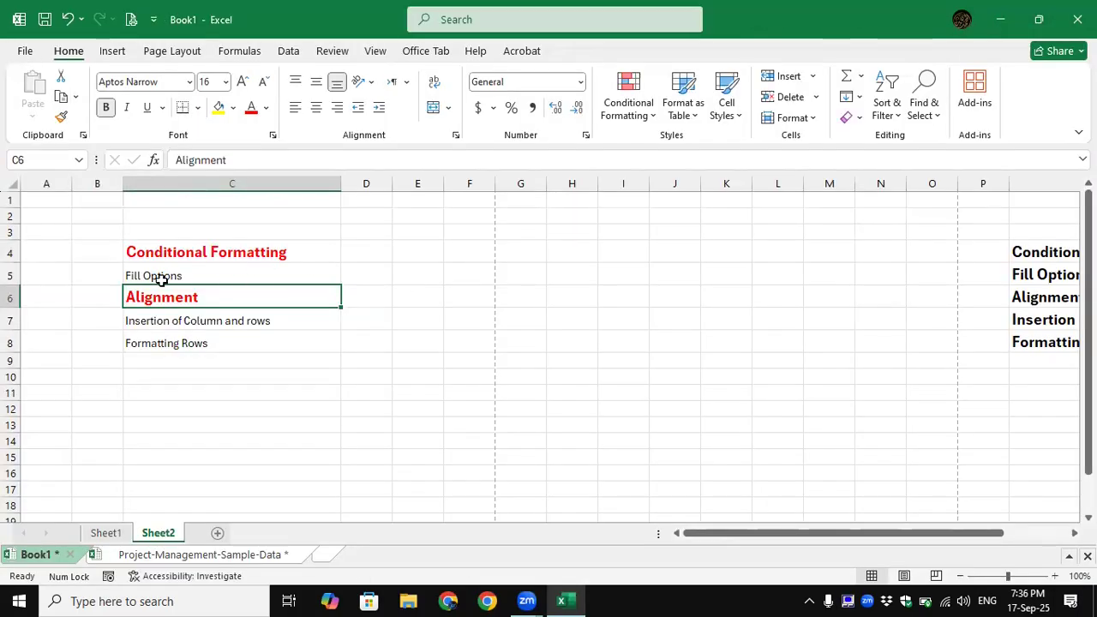
# Apply All Borders to the topic list in C4:C8.
pyautogui.moveTo(169, 247); pyautogui.dragTo(180, 347)
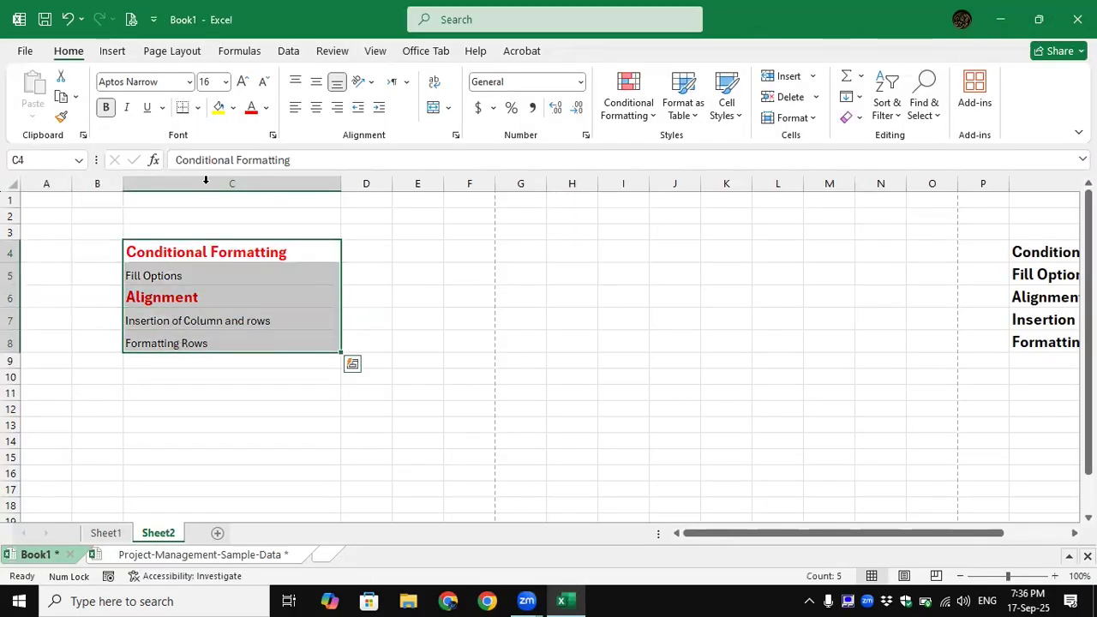
pyautogui.click(198, 109)
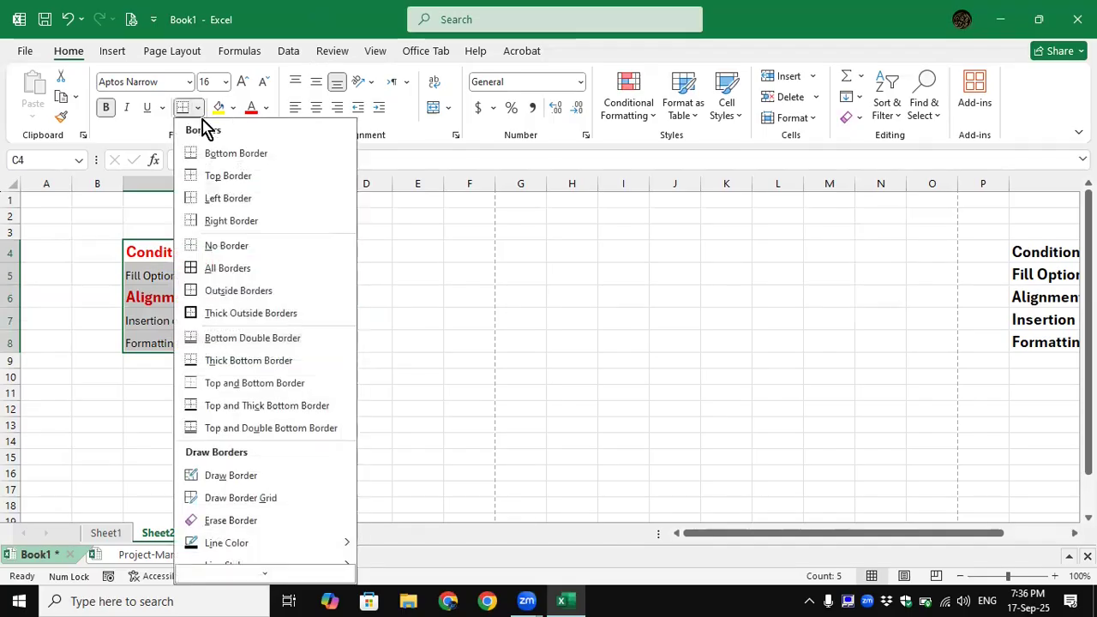
pyautogui.click(232, 270)
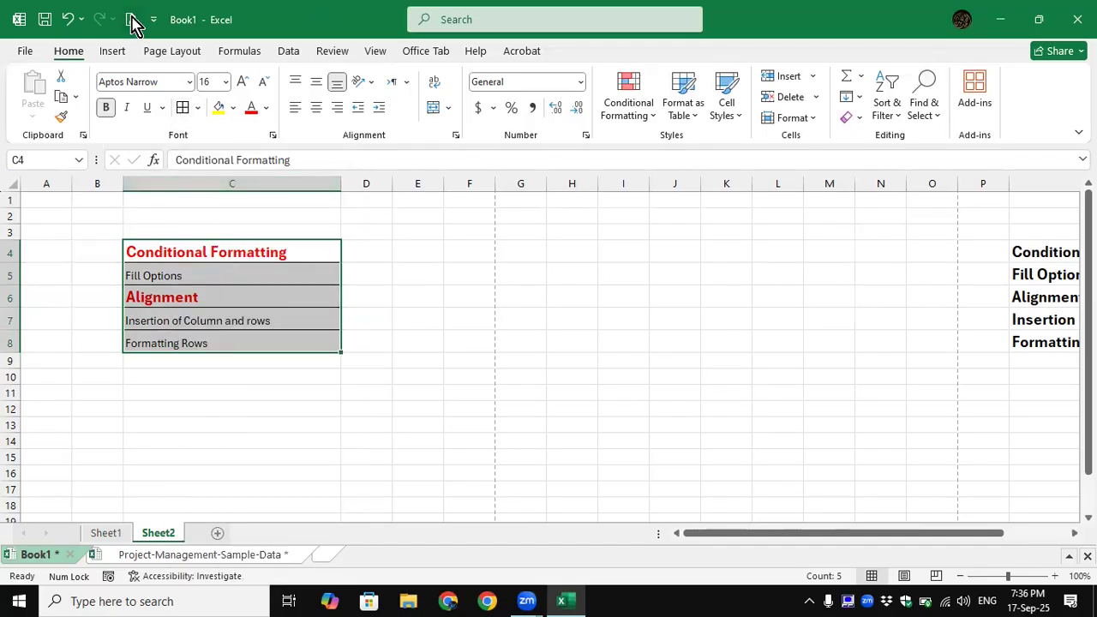
# Check the bordered list and the remaining pages in the print preview, and return to the worksheet.
pyautogui.click(131, 18)
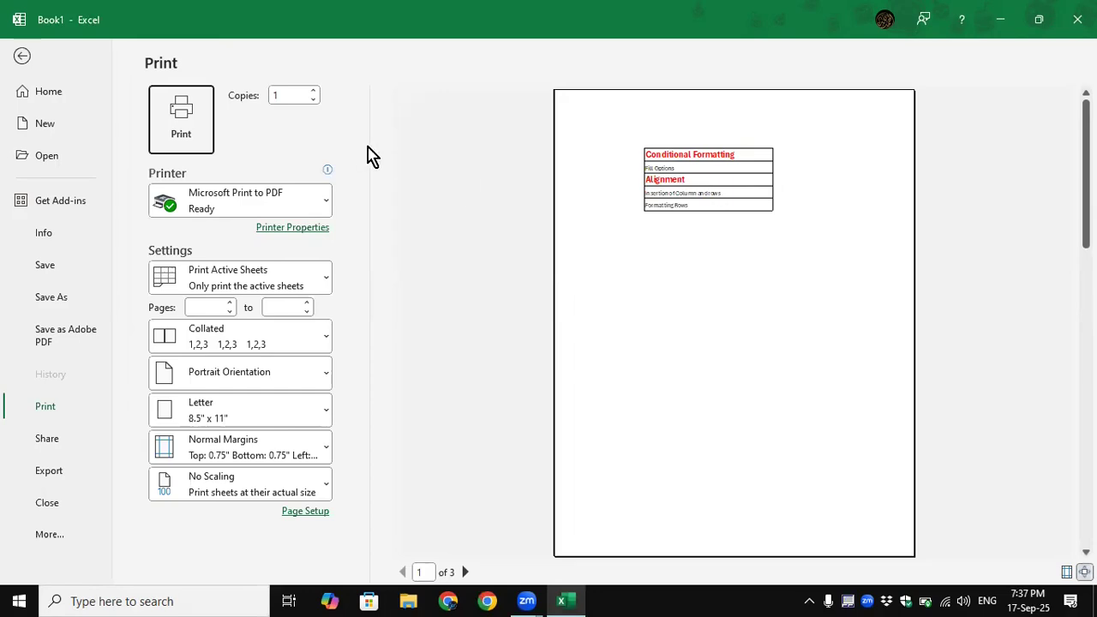
pyautogui.press('Tab')
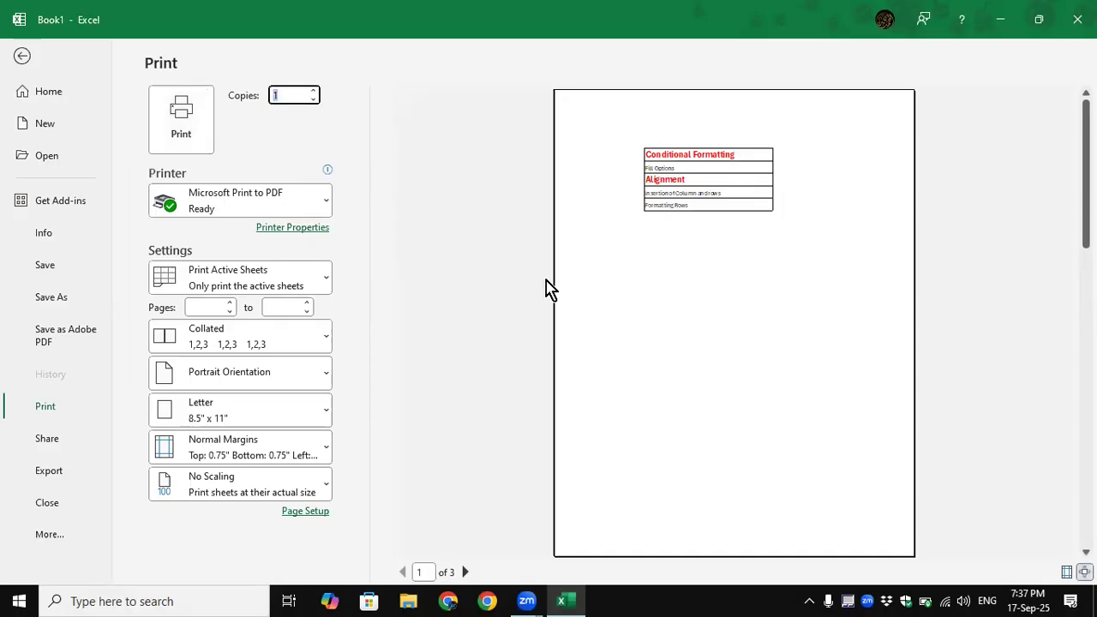
pyautogui.scroll(-3, 904, 332)
pyautogui.scroll(3, 902, 325)
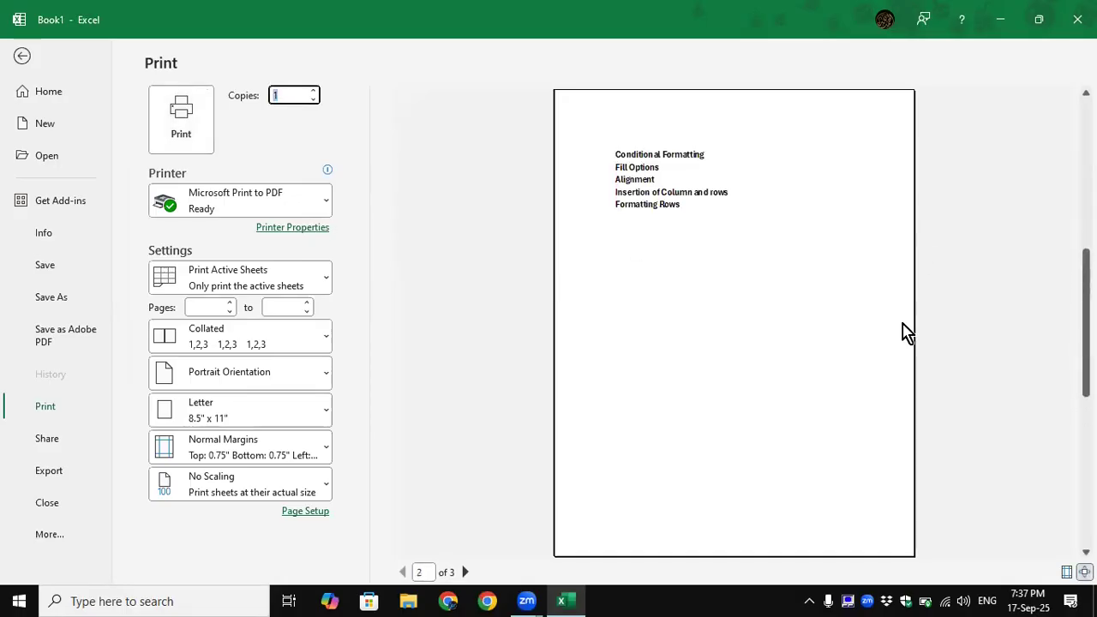
pyautogui.scroll(-2, 902, 322)
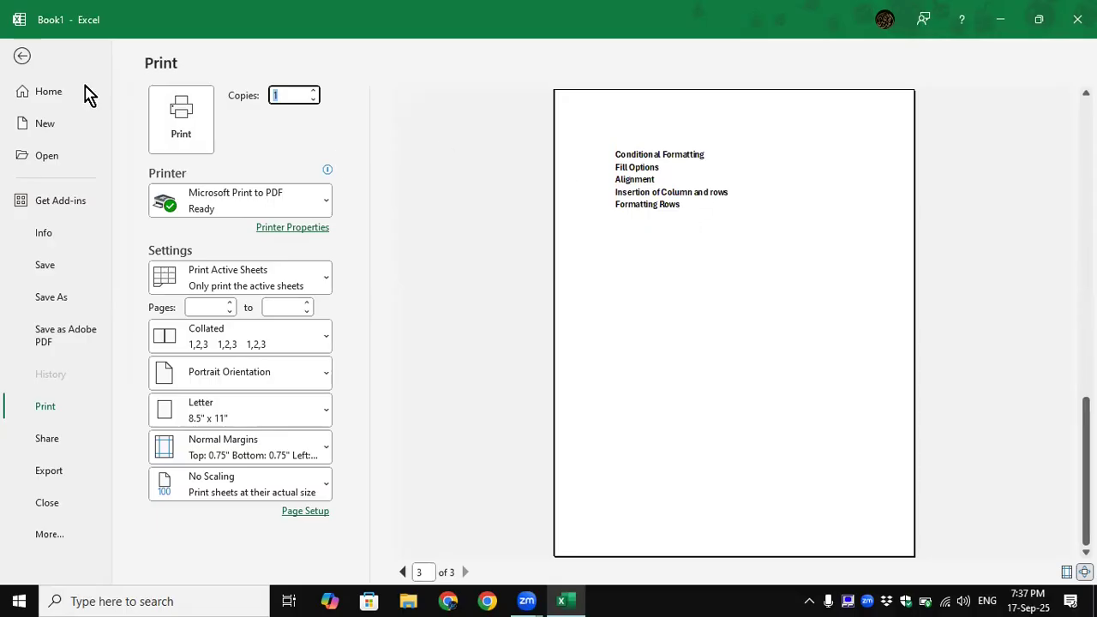
pyautogui.click(24, 58)
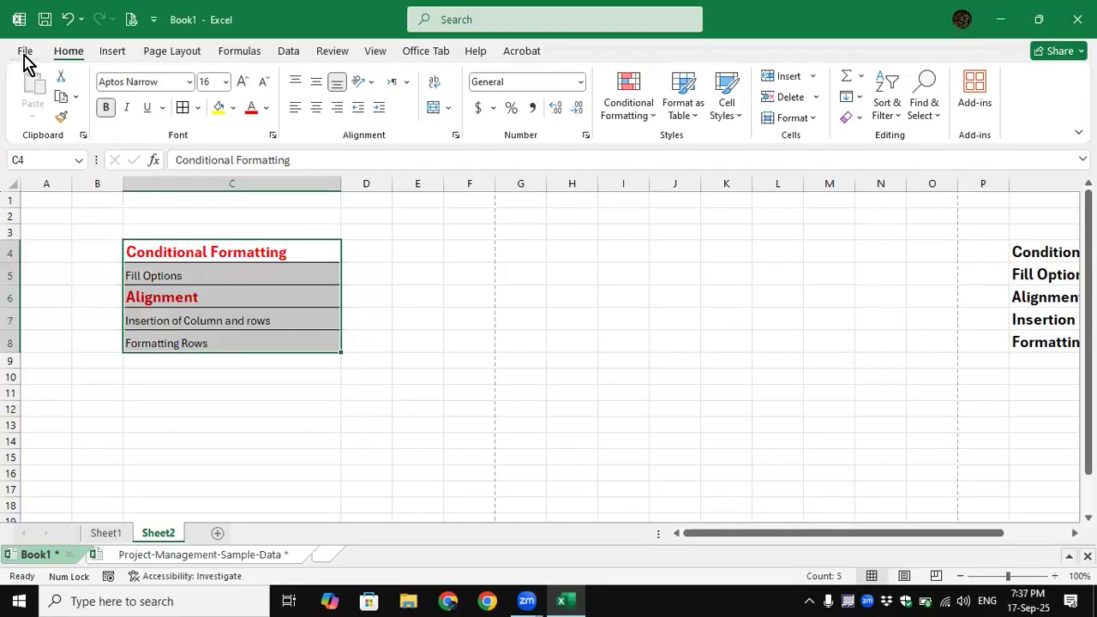
pyautogui.click(226, 308)
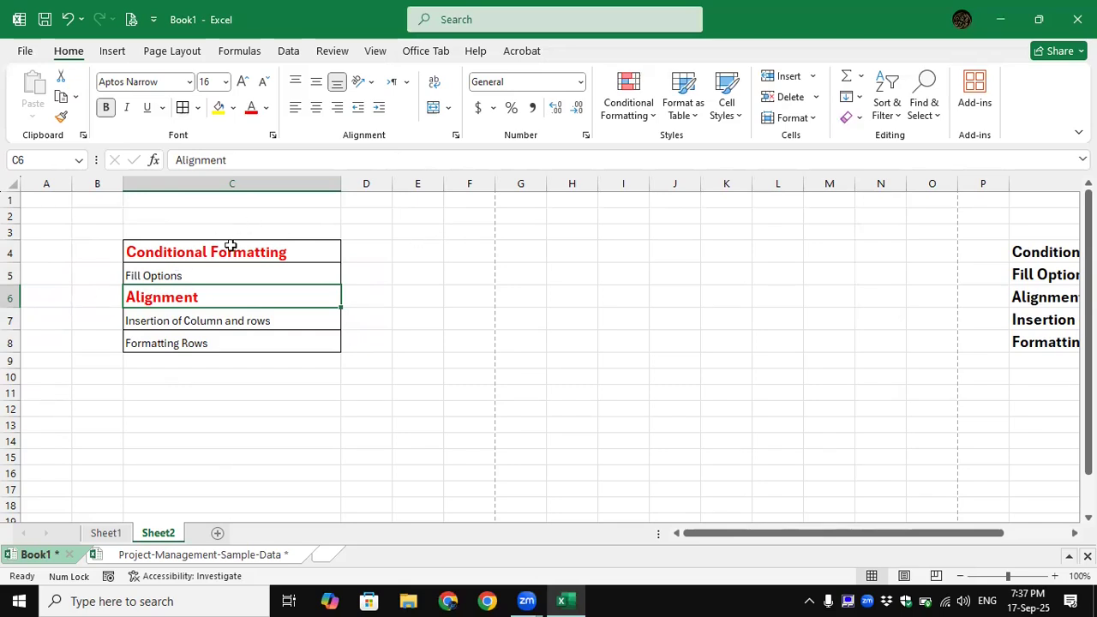
# Increase the height of rows 4 to 8 together to roughly two and a half times their size.
pyautogui.moveTo(228, 248); pyautogui.dragTo(223, 360)
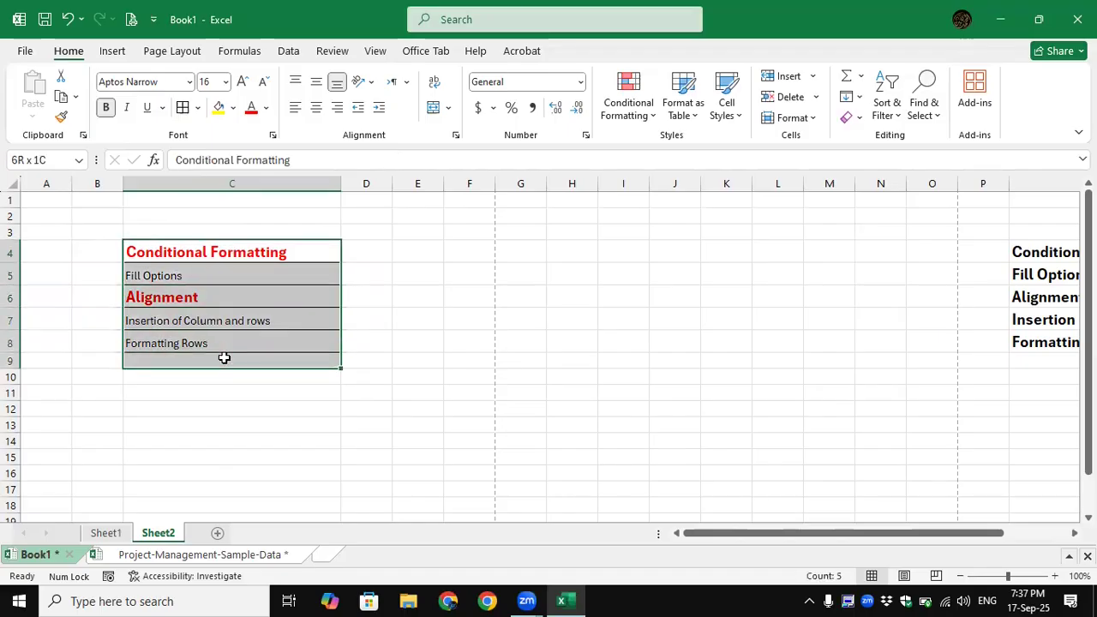
pyautogui.click(393, 278)
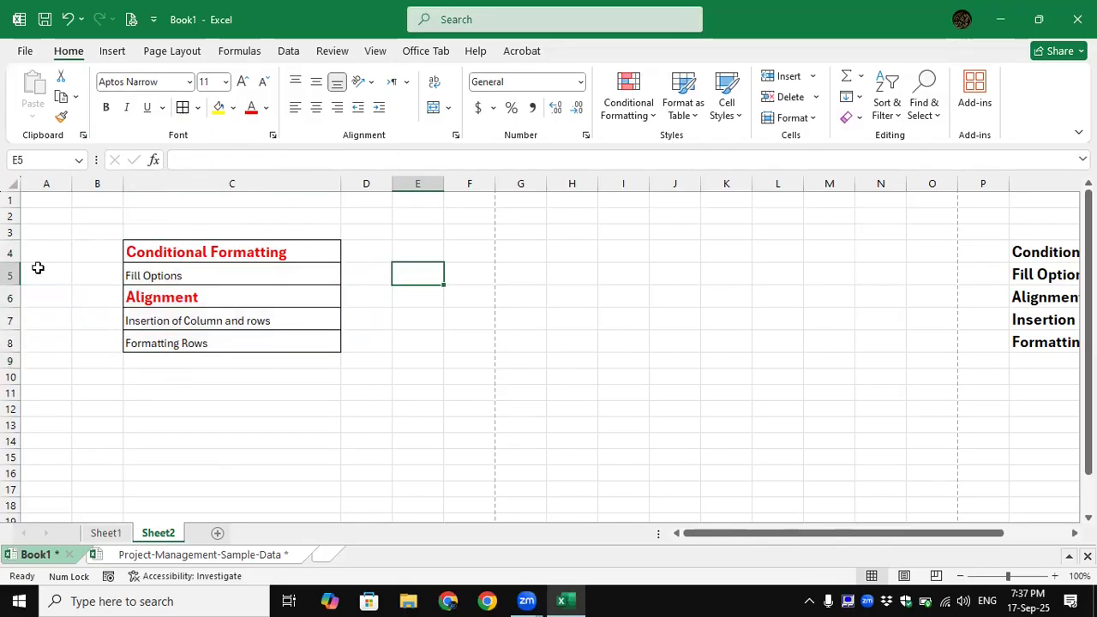
pyautogui.moveTo(15, 253); pyautogui.dragTo(12, 384)
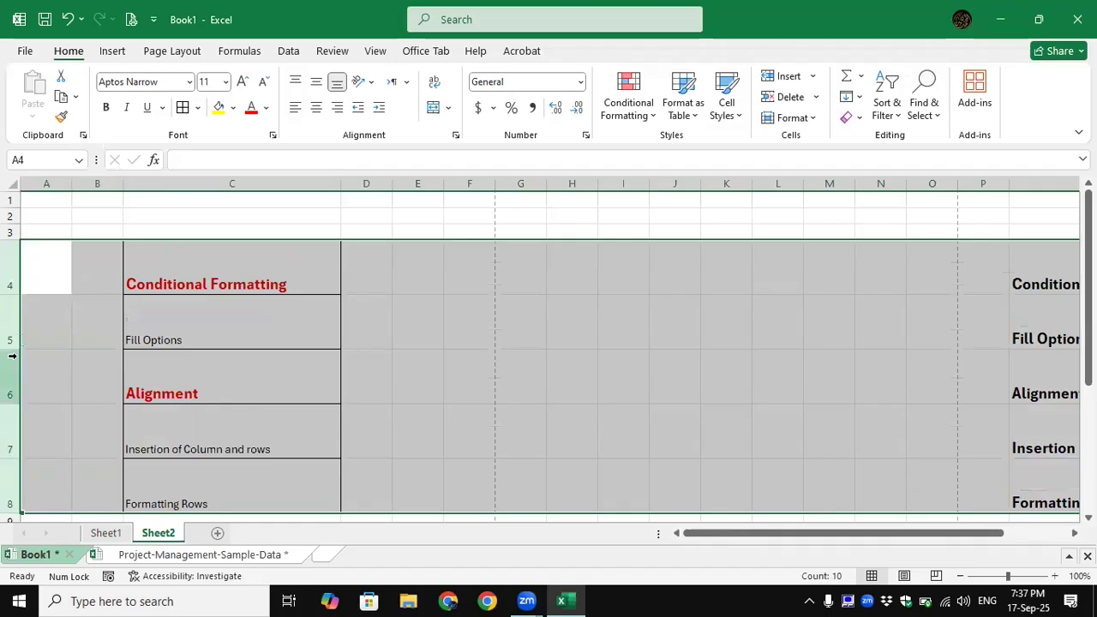
pyautogui.scroll(-3, 222, 381)
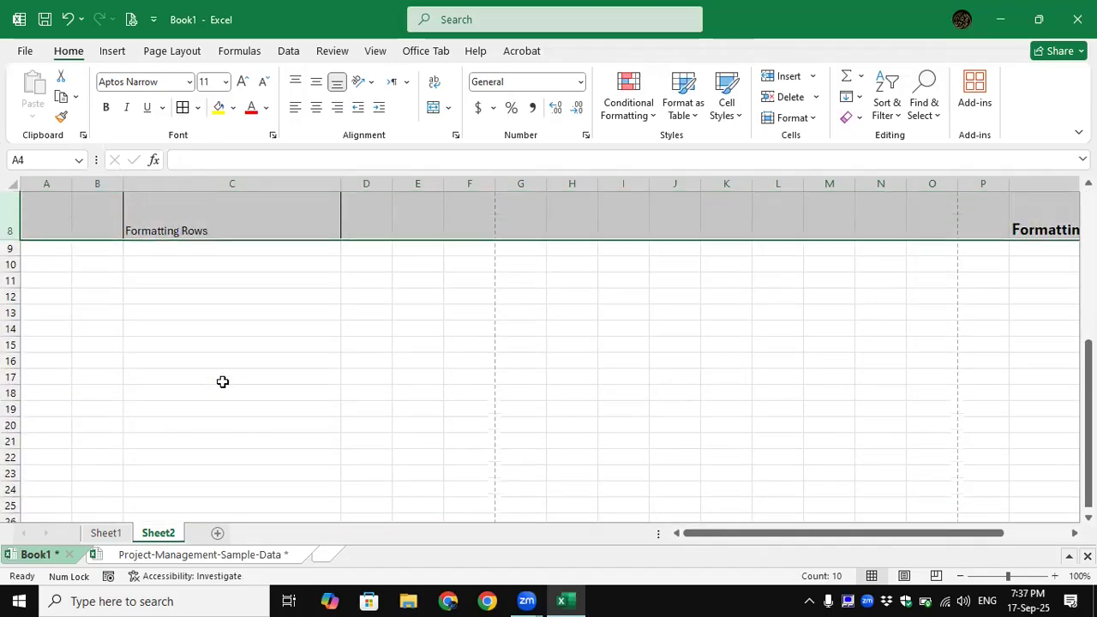
pyautogui.scroll(3, 222, 382)
pyautogui.scroll(-1, 222, 381)
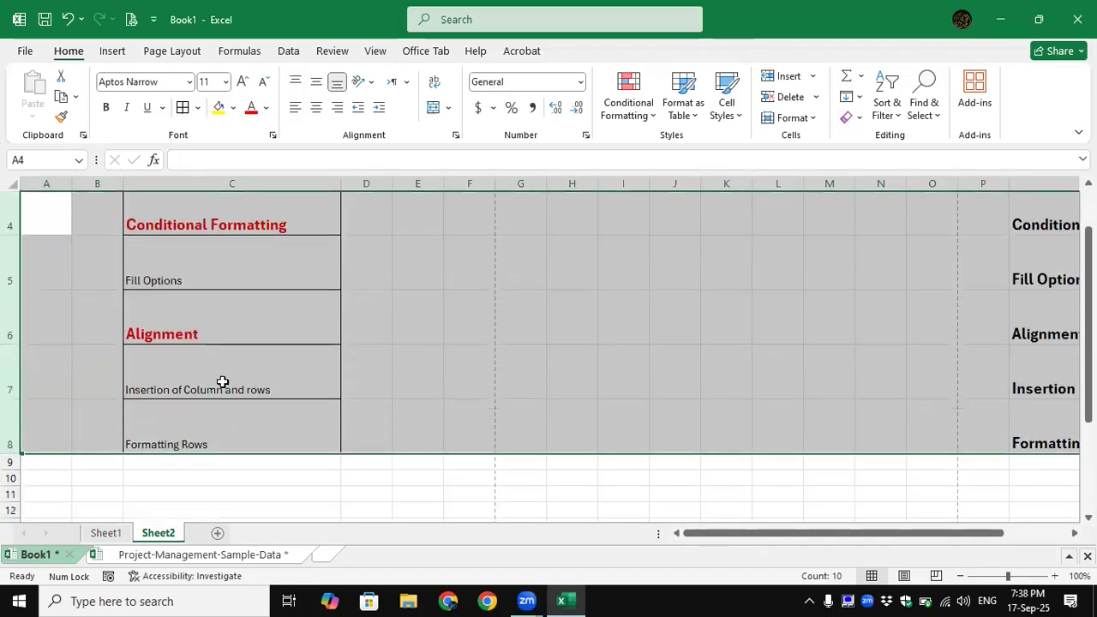
pyautogui.click(220, 341)
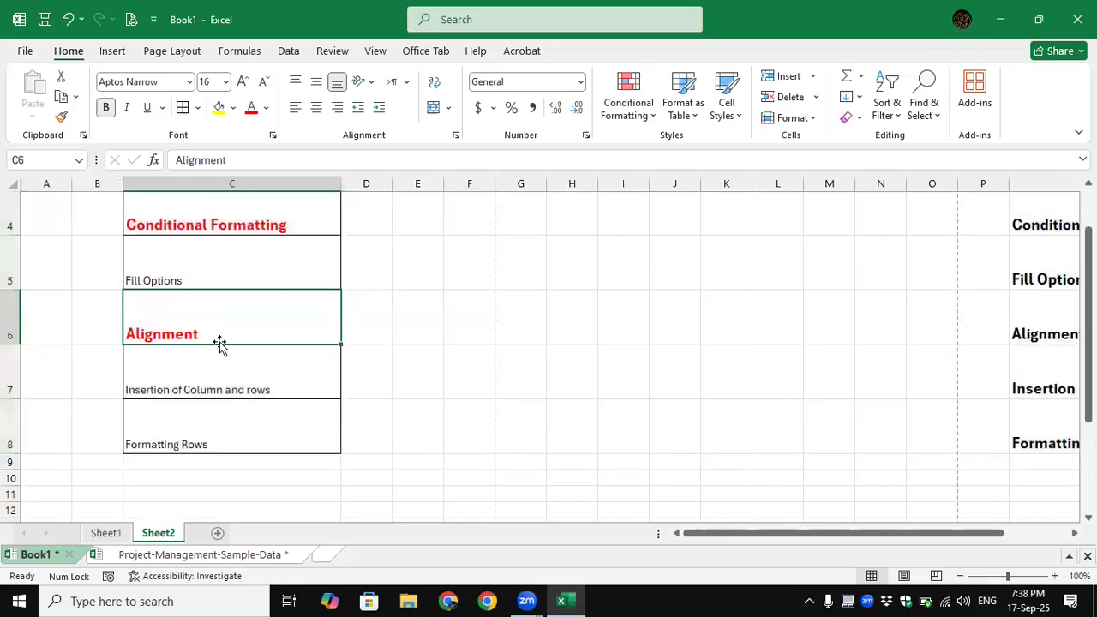
pyautogui.scroll(1, 219, 341)
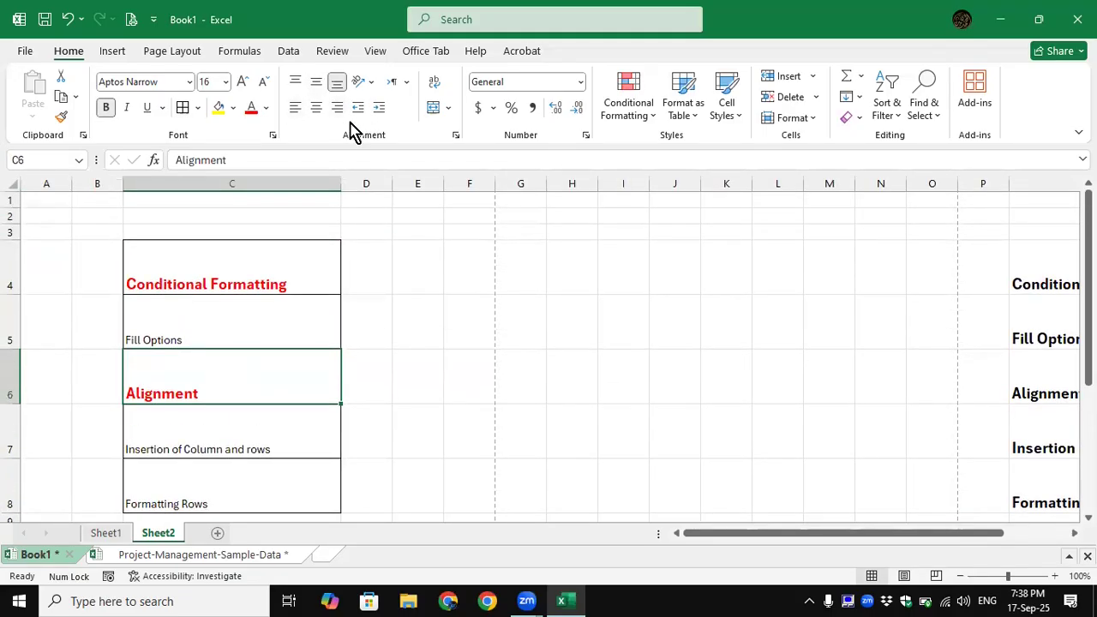
# Copy the formatting of "Conditional Formatting" in C4 to cells C5:C8 with Format Painter.
pyautogui.moveTo(220, 262); pyautogui.dragTo(215, 364)
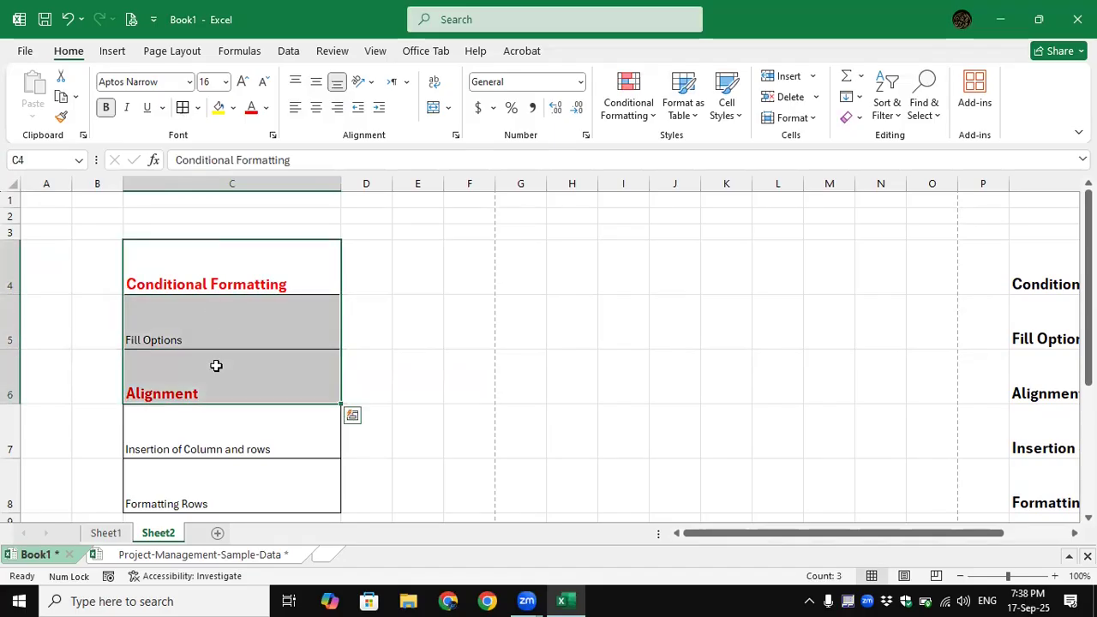
pyautogui.click(238, 276)
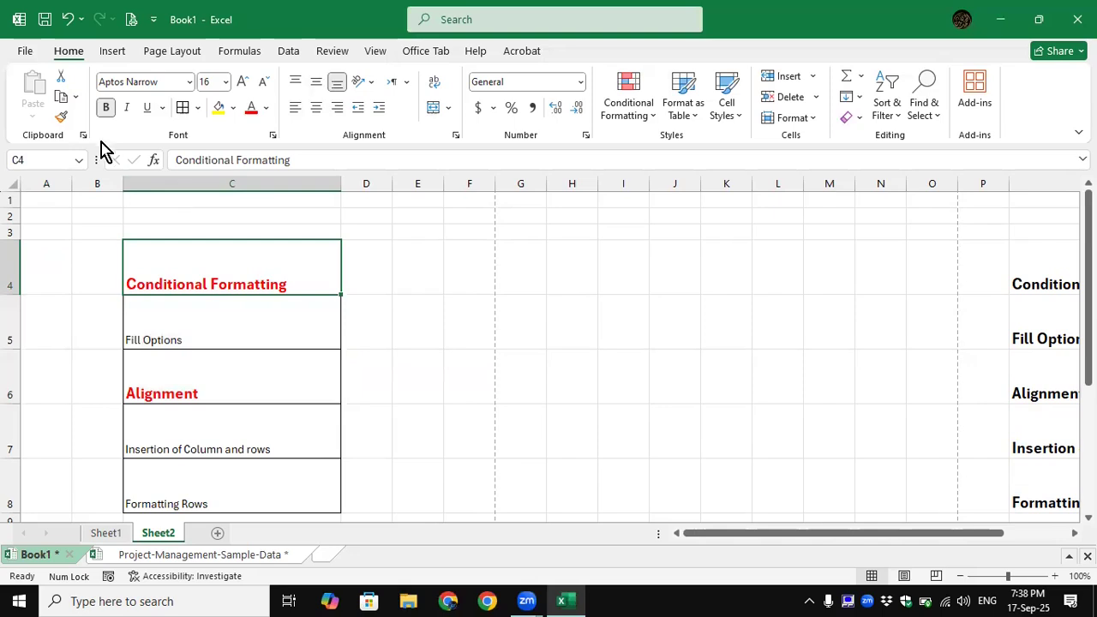
pyautogui.click(60, 117)
pyautogui.moveTo(215, 328); pyautogui.dragTo(216, 499)
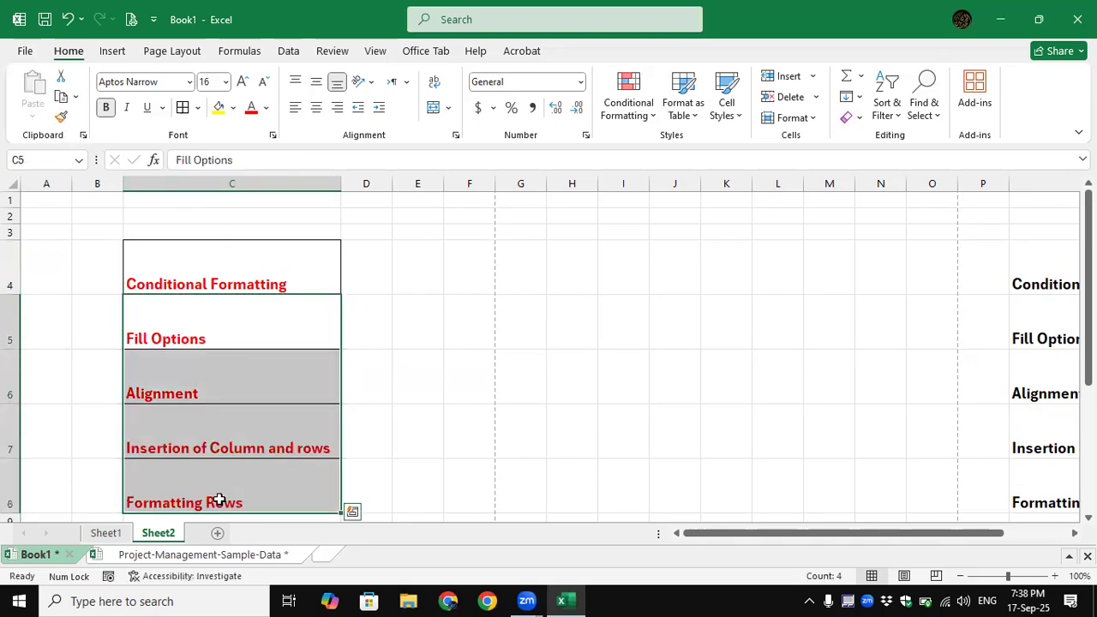
pyautogui.scroll(-3, 240, 450)
pyautogui.scroll(3, 240, 450)
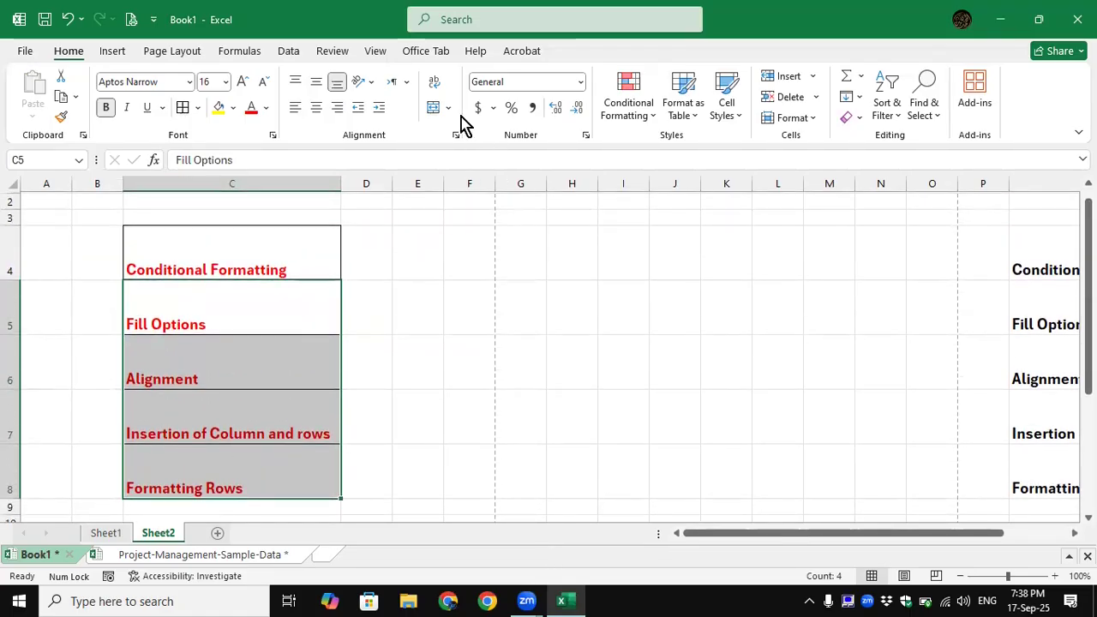
# Center the text in C5:C8 horizontally, and switch it to right alignment.
pyautogui.click(321, 116)
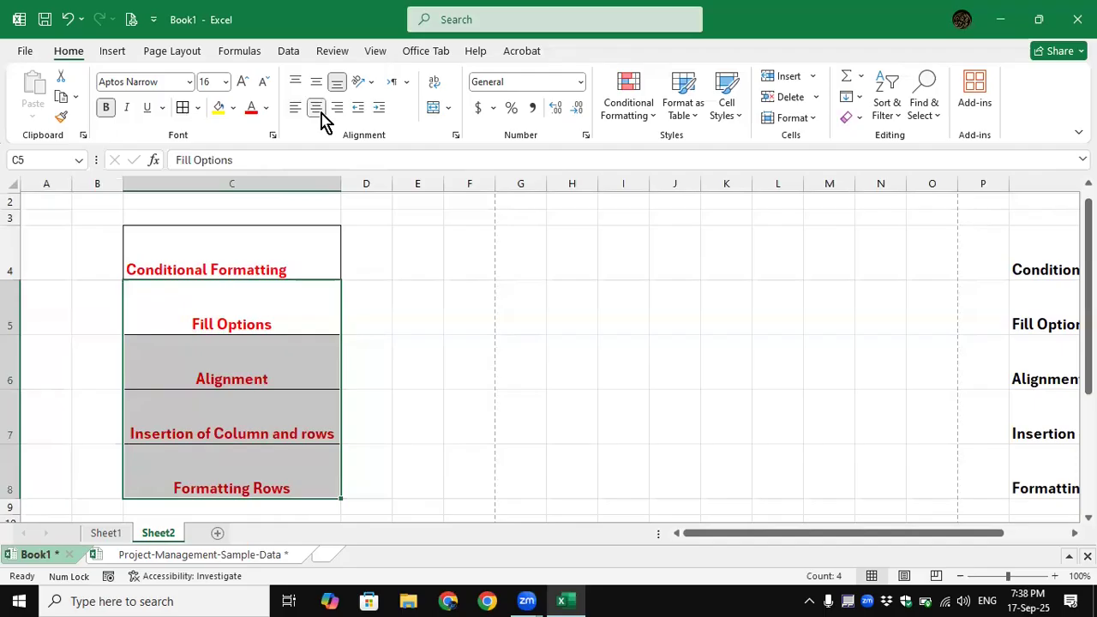
pyautogui.click(336, 118)
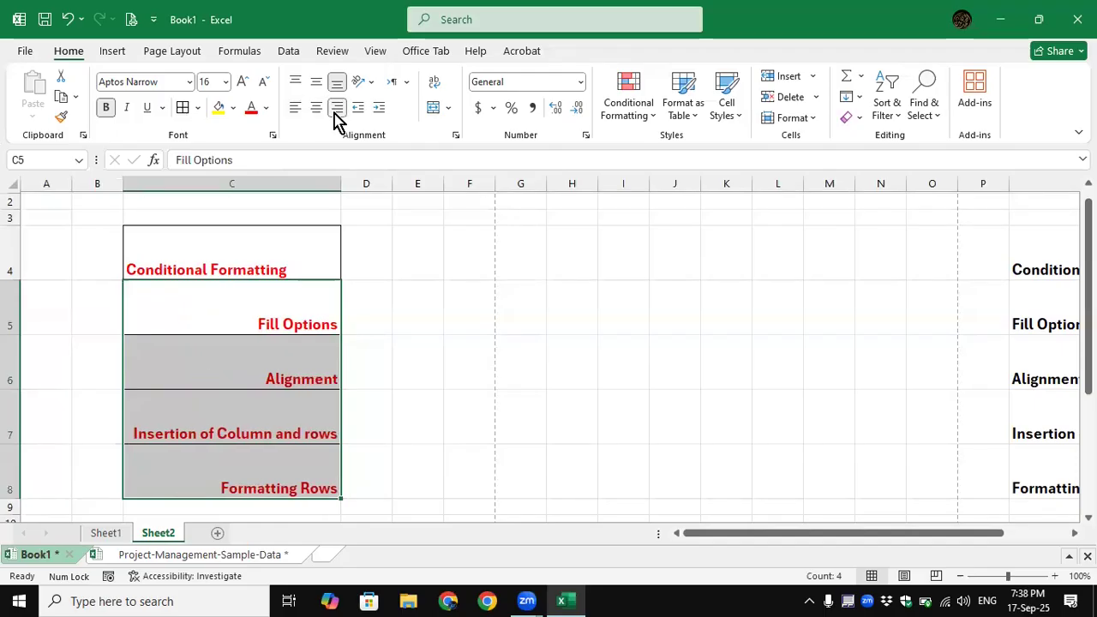
pyautogui.doubleClick(245, 269)
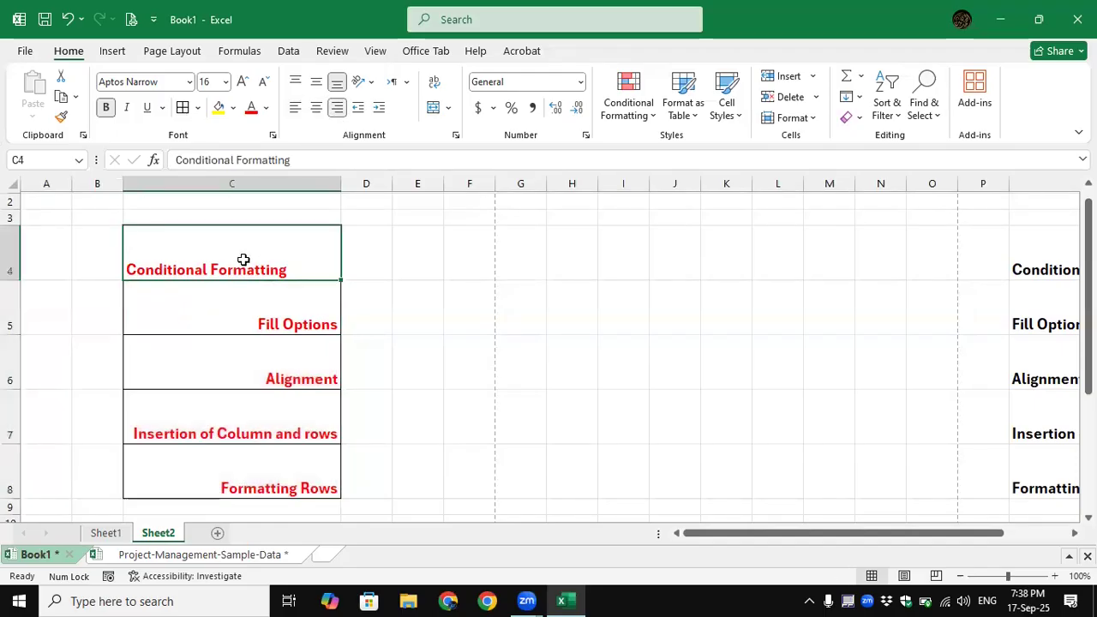
pyautogui.click(442, 249)
# Try left and center alignment on the whole list C4:C8, and finish with right alignment.
pyautogui.moveTo(236, 273); pyautogui.dragTo(240, 482)
pyautogui.click(297, 109)
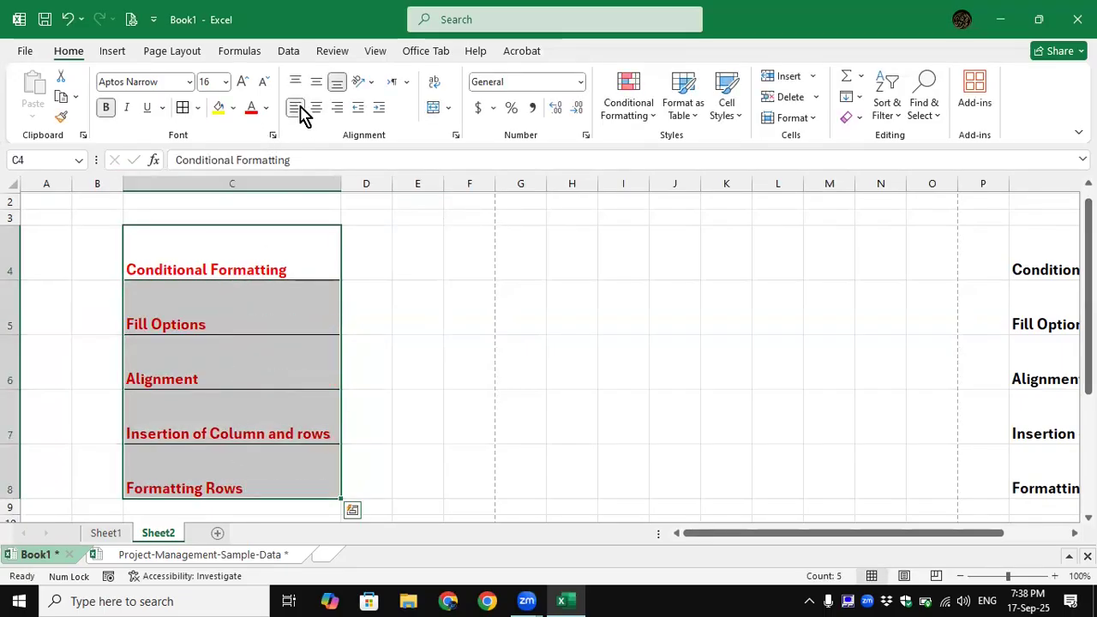
pyautogui.click(316, 111)
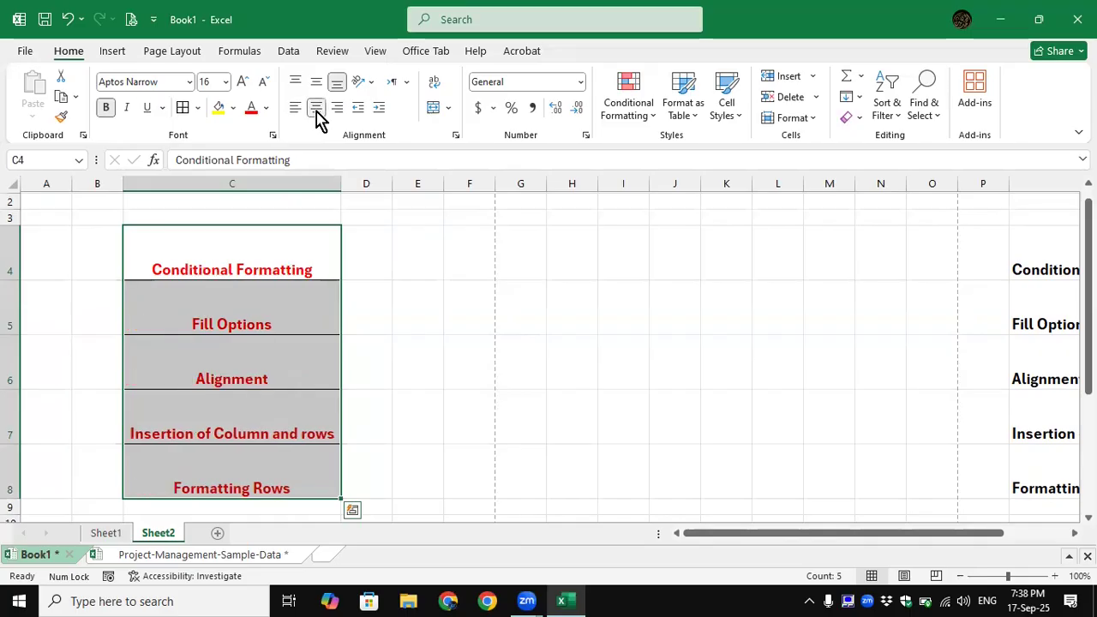
pyautogui.click(335, 109)
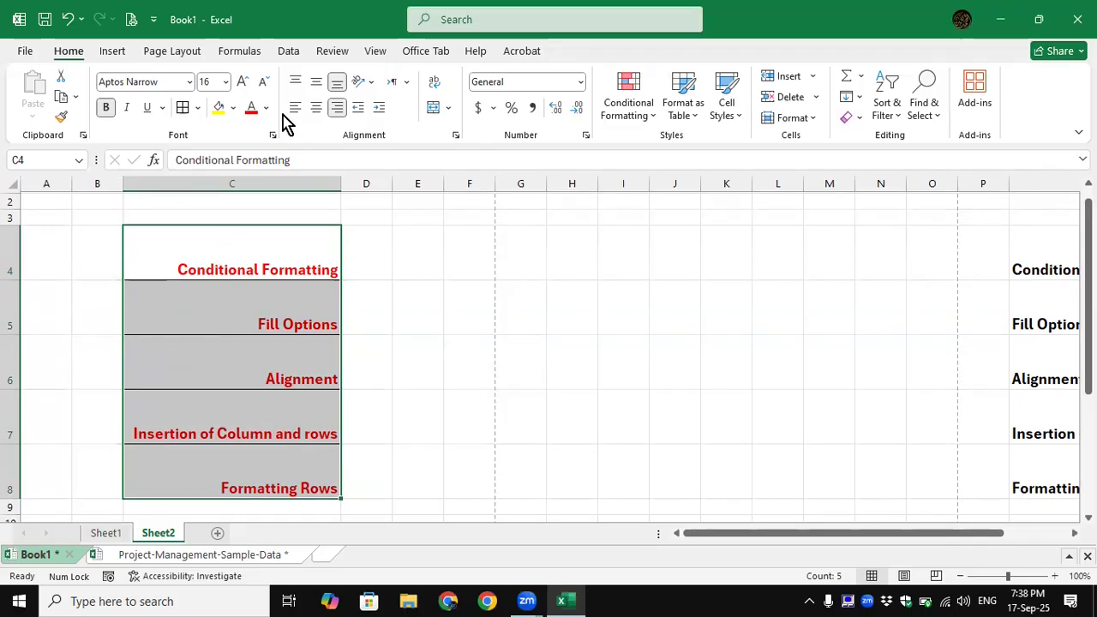
# Try middle and top vertical alignment on C4:C8, and set it back to bottom alignment.
pyautogui.click(316, 86)
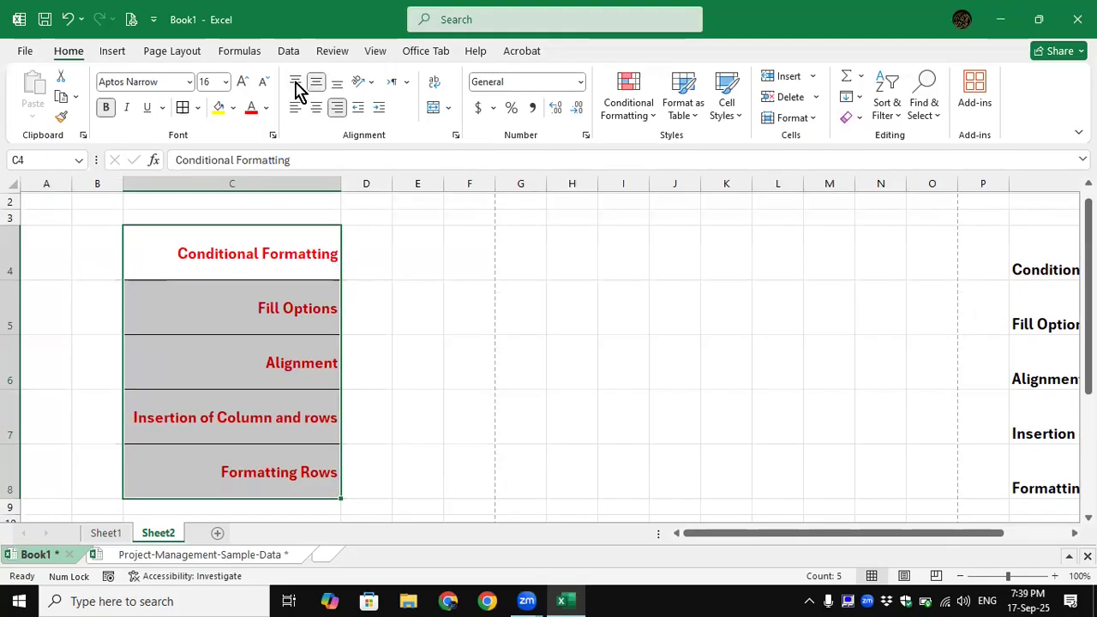
pyautogui.click(296, 85)
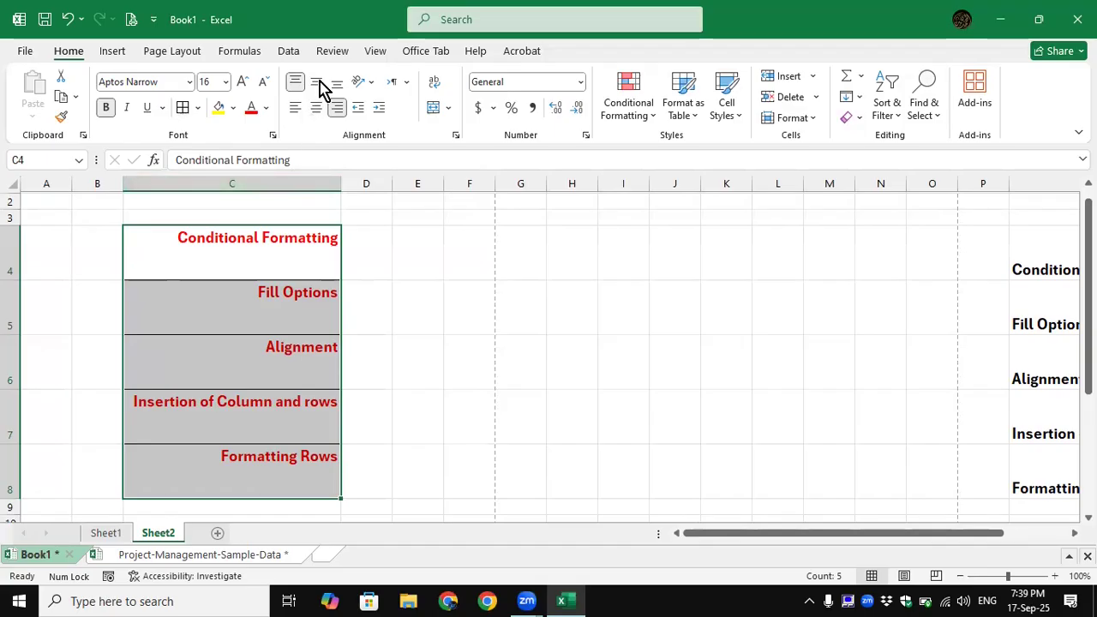
pyautogui.click(317, 86)
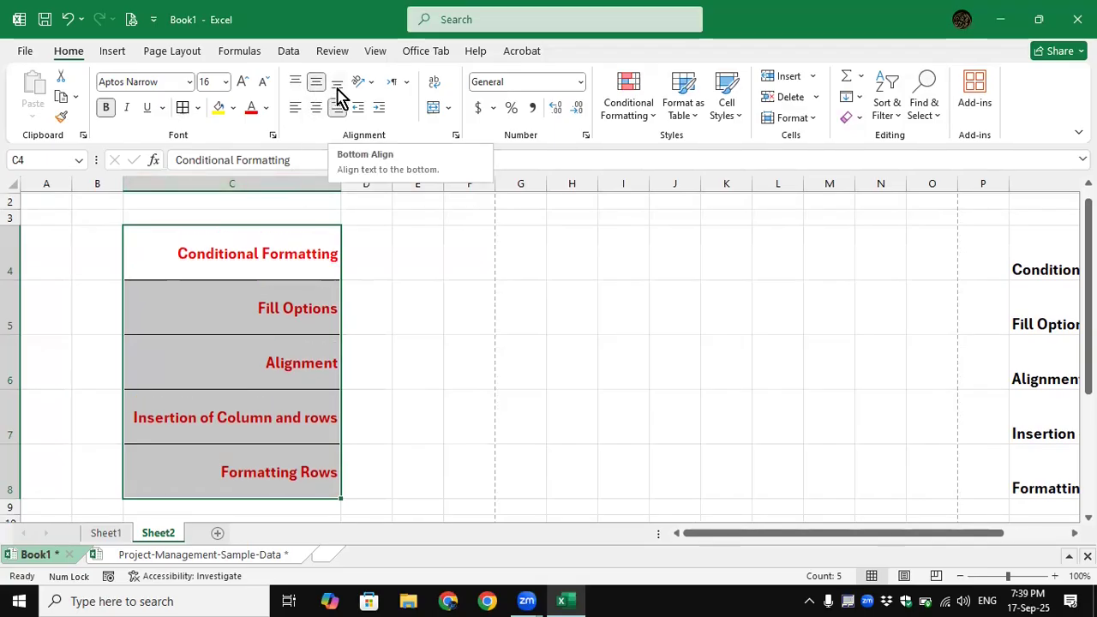
pyautogui.click(338, 84)
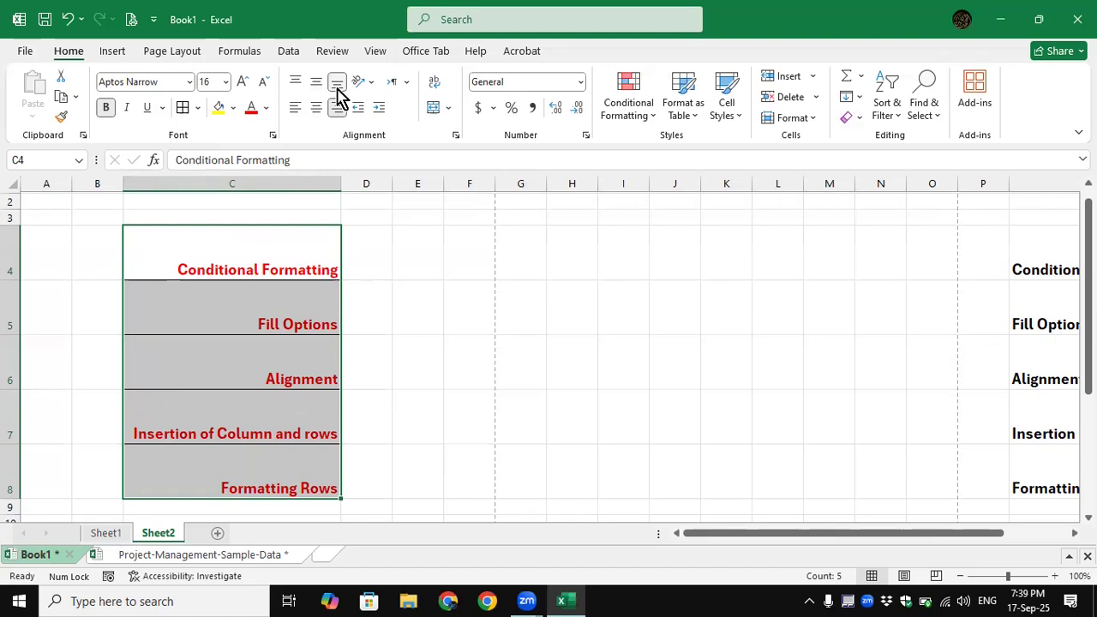
# Try top alignment on C4, and center its text vertically and horizontally.
pyautogui.click(272, 252)
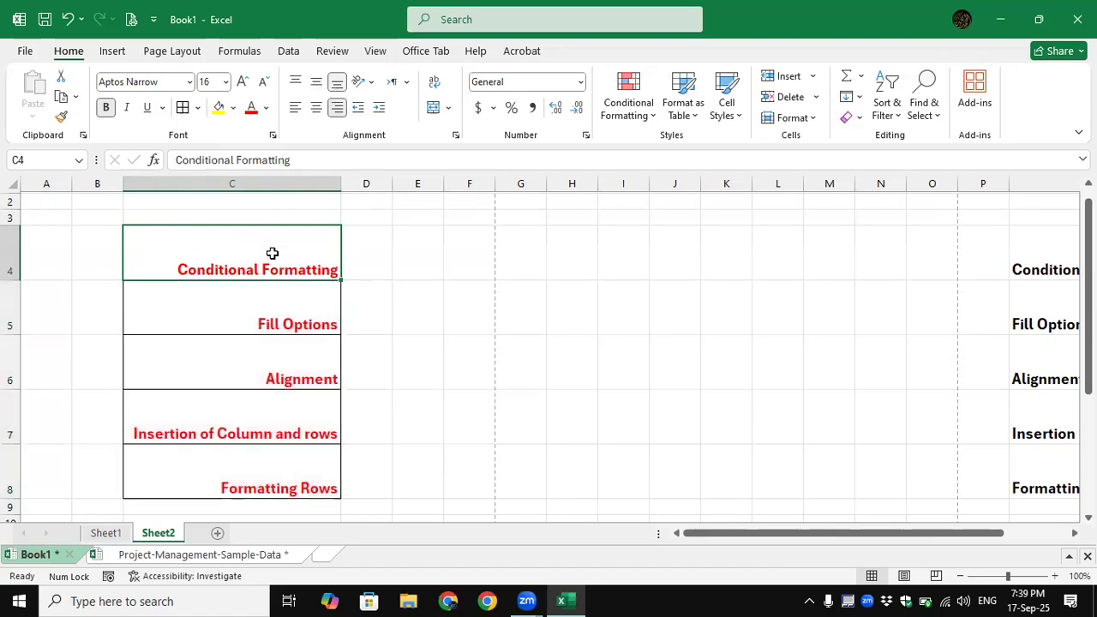
pyautogui.click(293, 84)
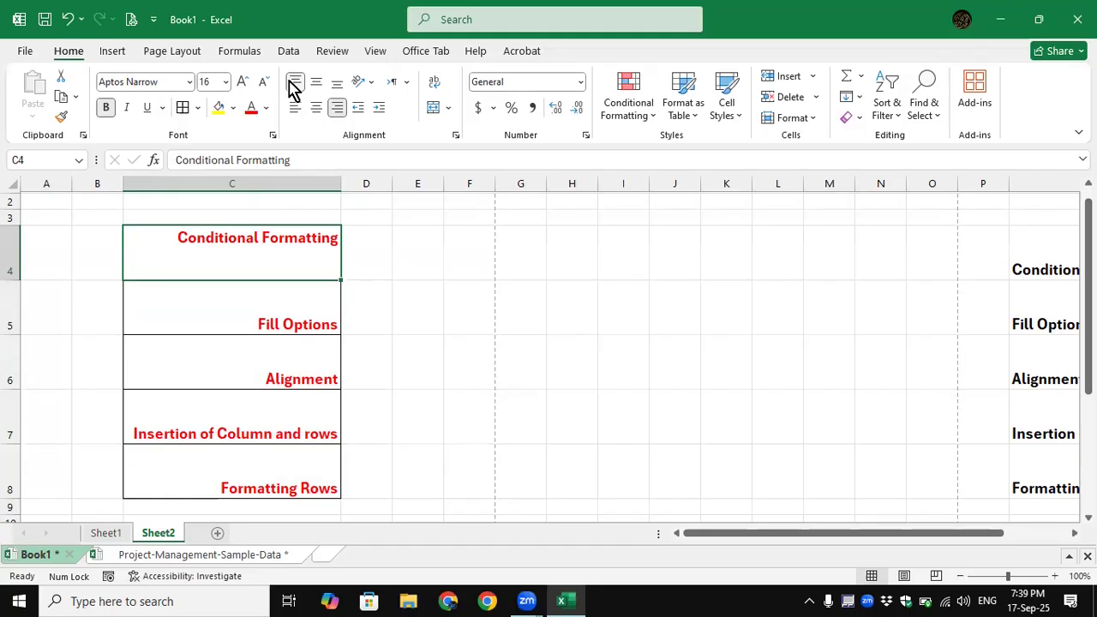
pyautogui.click(316, 83)
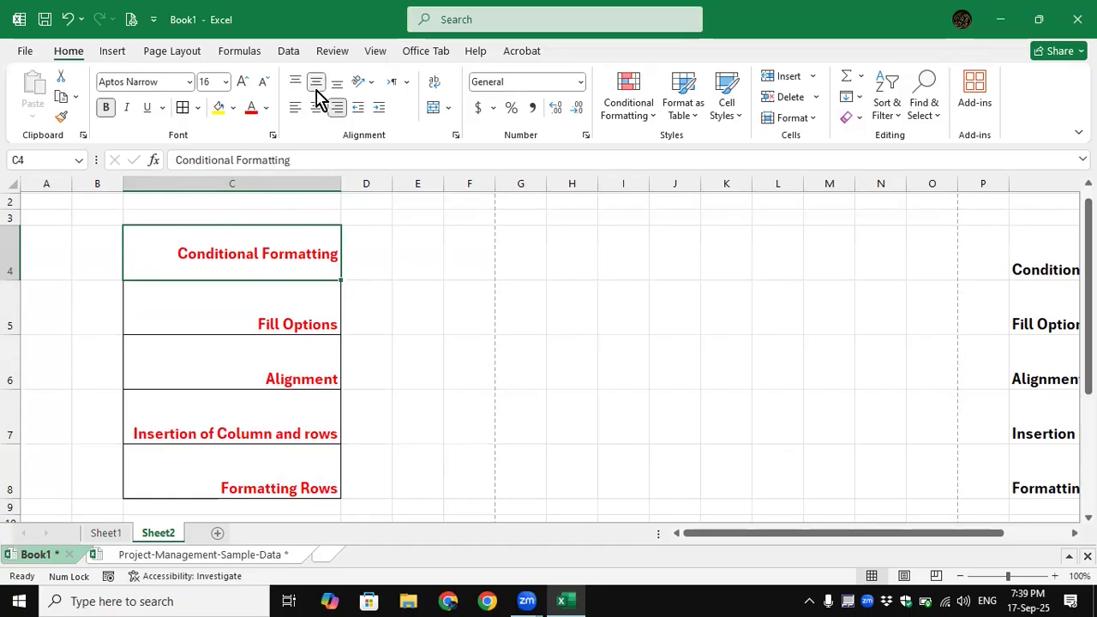
pyautogui.click(315, 109)
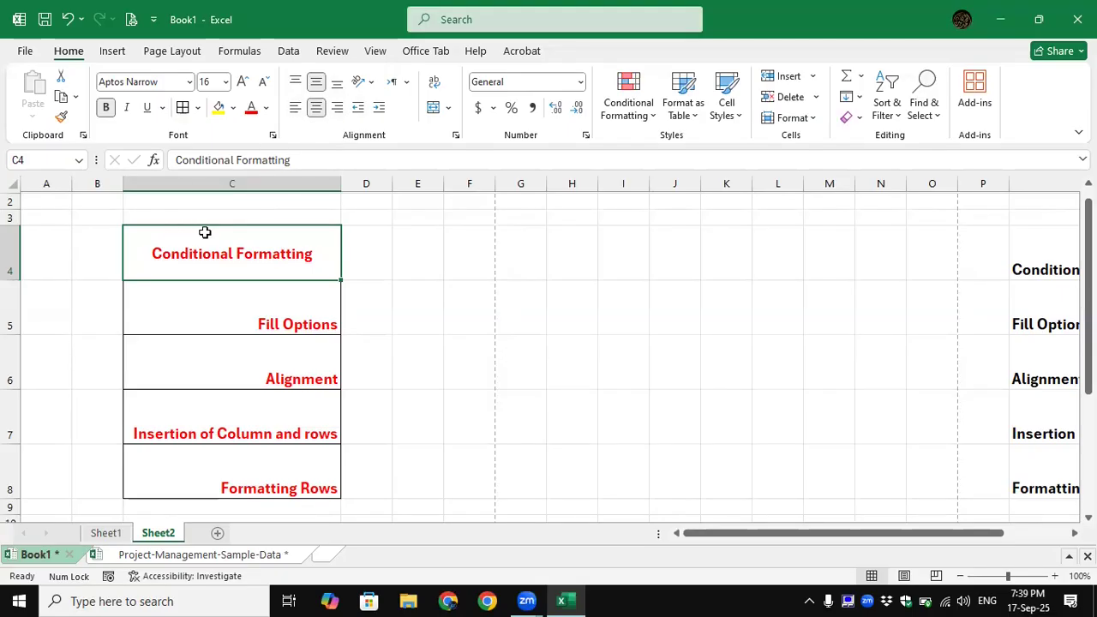
# Undo the last three alignment changes on C4.
pyautogui.hotkey('ctrl', 'z')
pyautogui.hotkey('ctrl', 'z')
pyautogui.hotkey('ctrl', 'z')
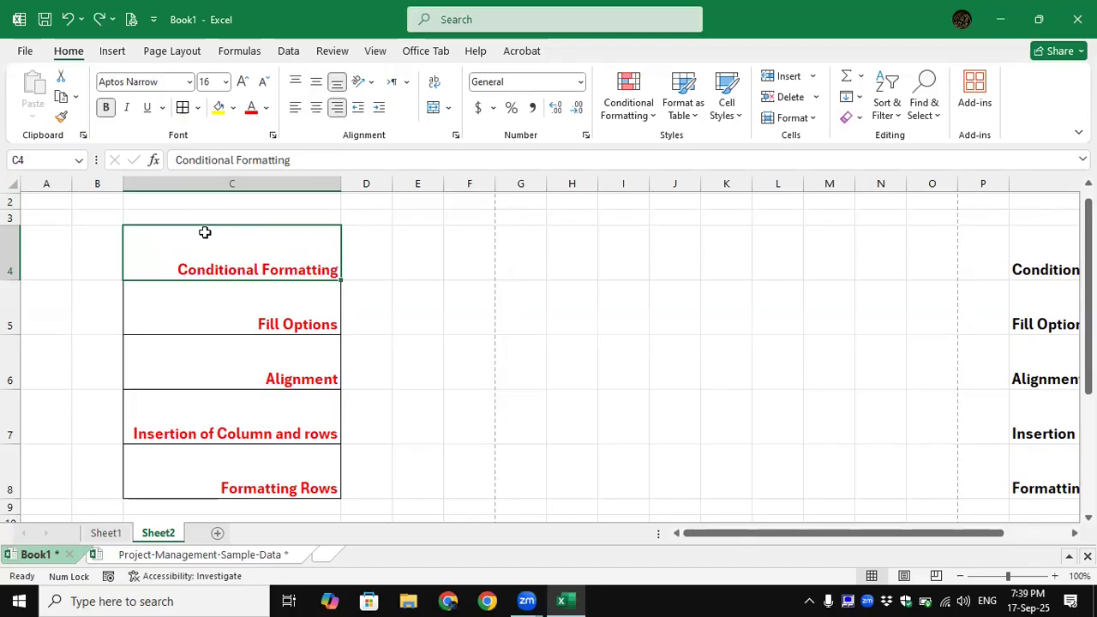
# Clear all formats from cells C2:C8, keeping the text.
pyautogui.moveTo(225, 200); pyautogui.dragTo(245, 485)
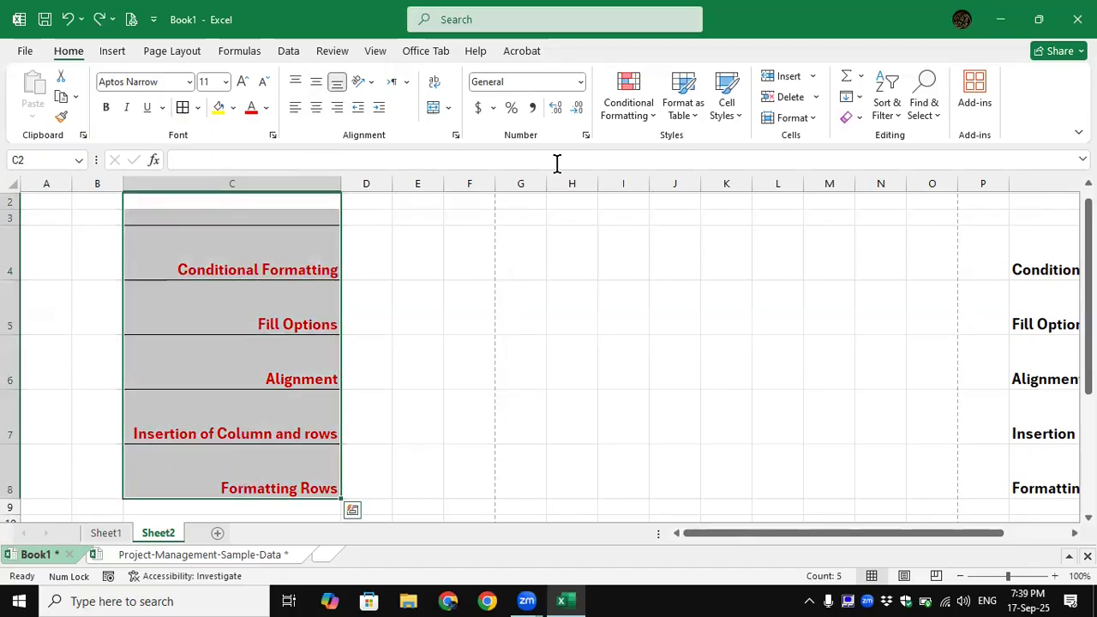
pyautogui.click(859, 117)
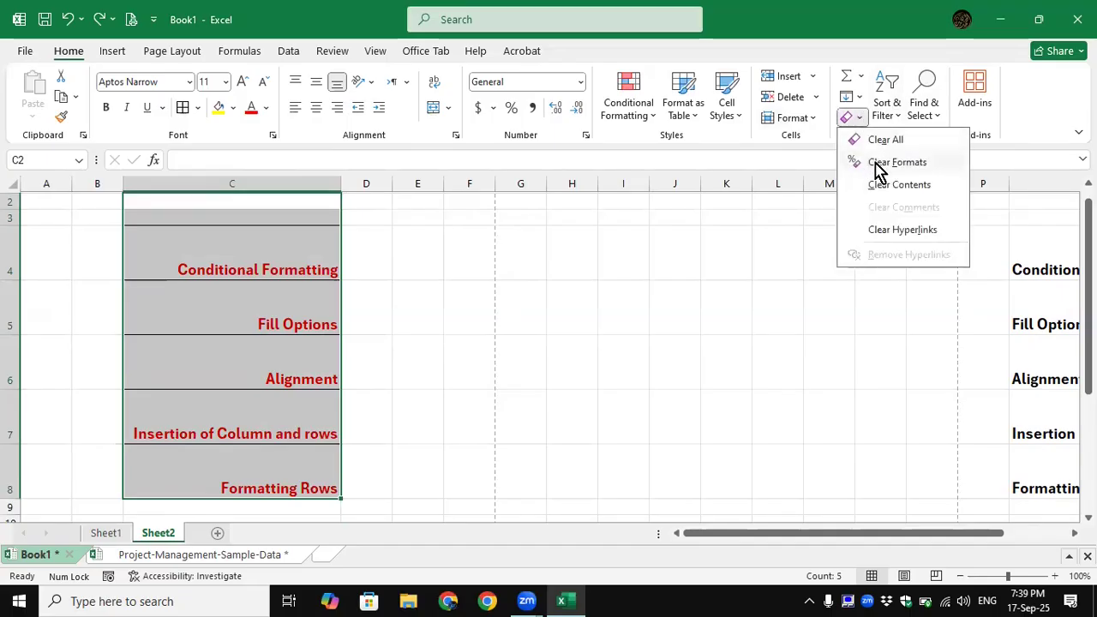
pyautogui.click(878, 167)
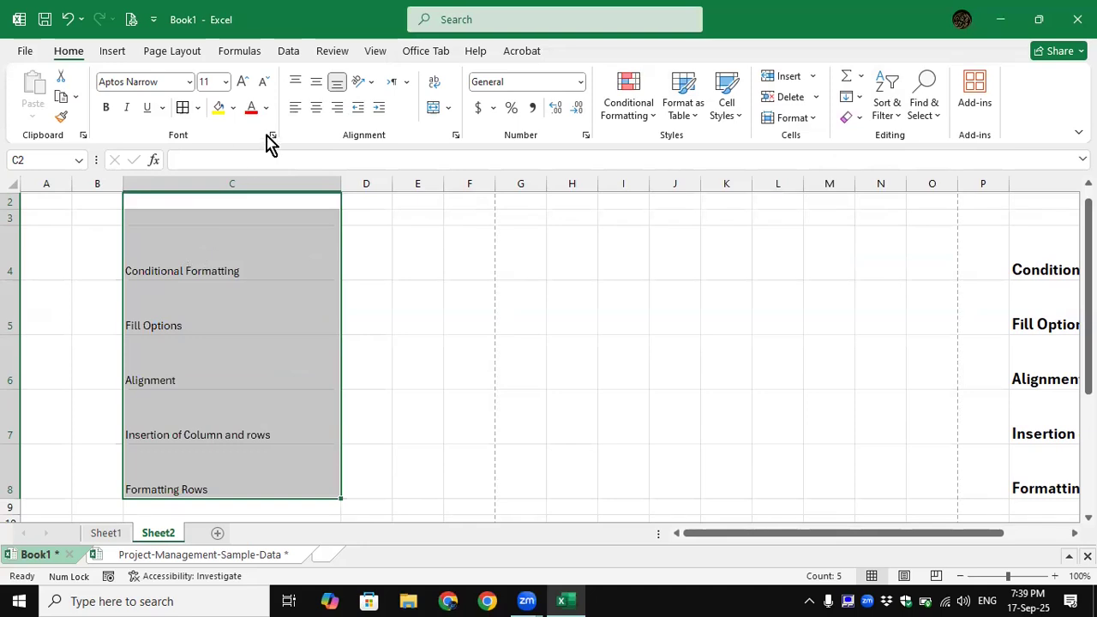
# Set the text in C2:C8 to size 16, a dark green theme font color and bold.
pyautogui.click(241, 83)
pyautogui.click(241, 83)
pyautogui.click(241, 84)
pyautogui.click(253, 109)
pyautogui.click(267, 109)
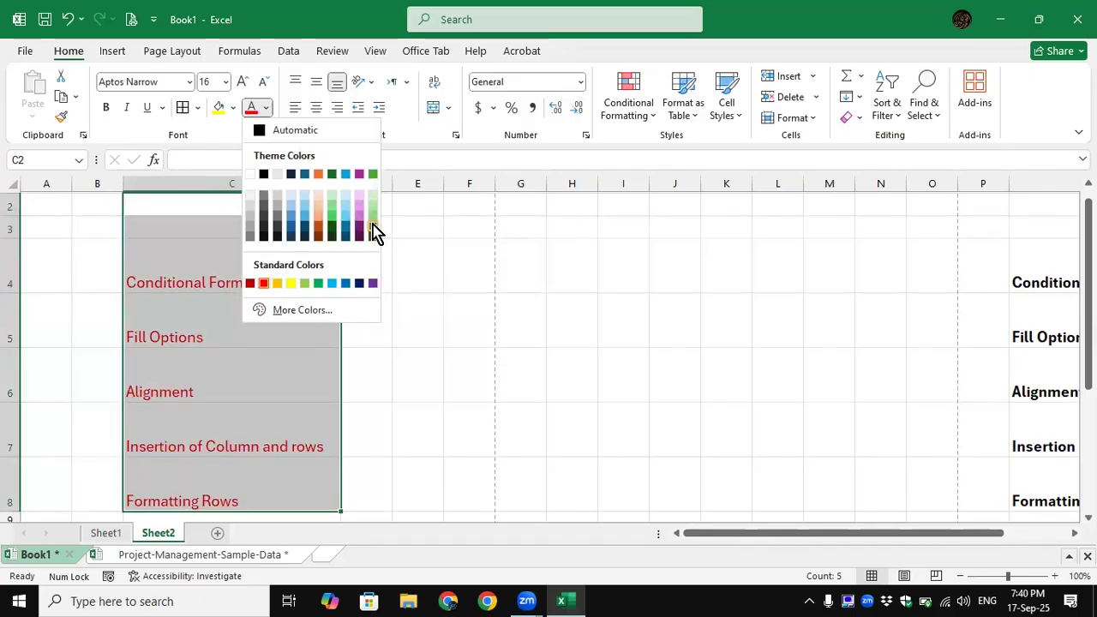
pyautogui.click(373, 232)
pyautogui.click(107, 110)
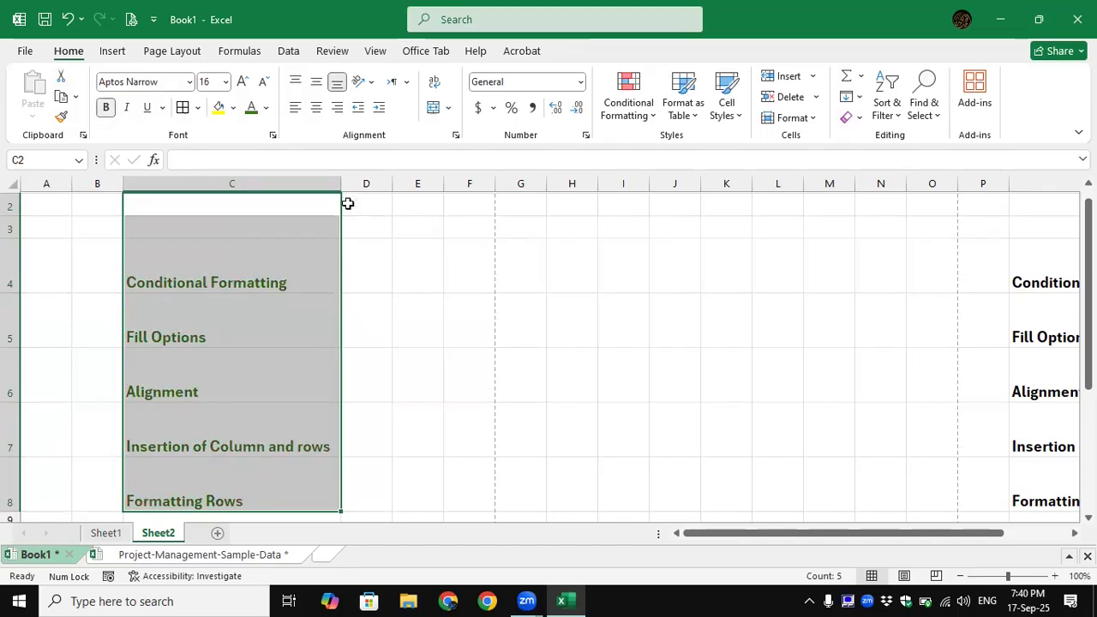
# Try center, left and right alignment on C2:C8, and finish with the text centered horizontally and vertically.
pyautogui.click(316, 108)
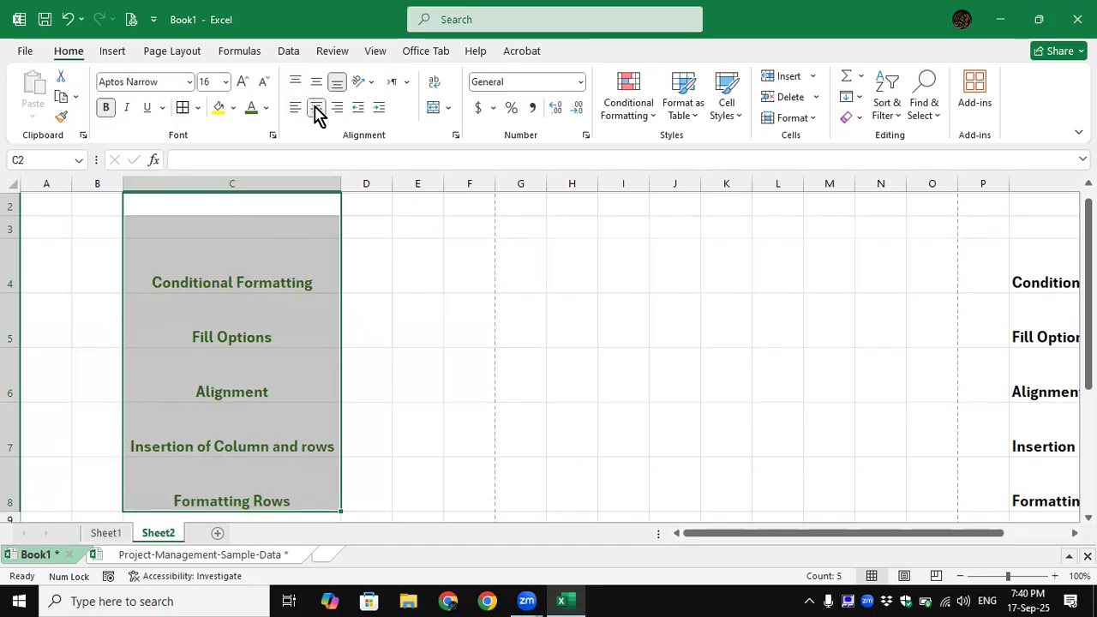
pyautogui.click(296, 108)
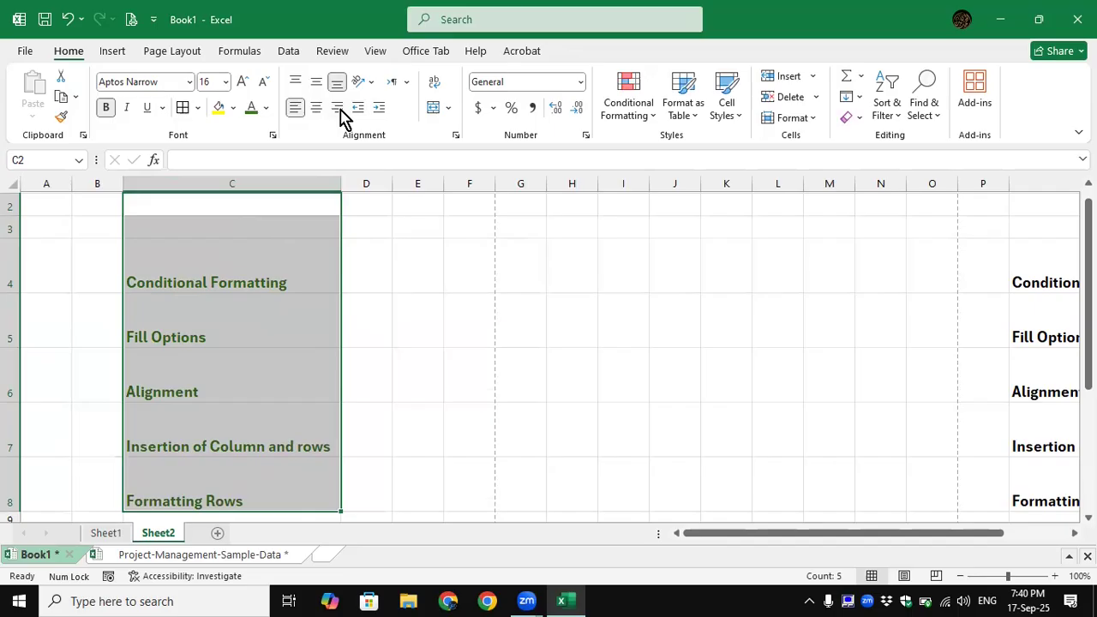
pyautogui.click(339, 109)
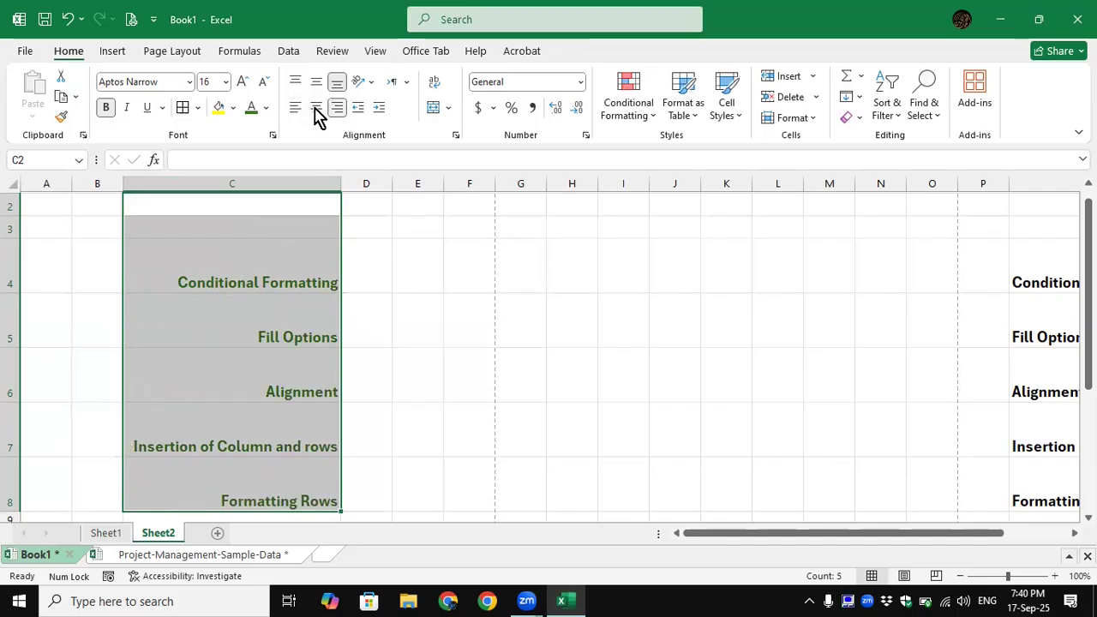
pyautogui.click(316, 109)
pyautogui.click(316, 87)
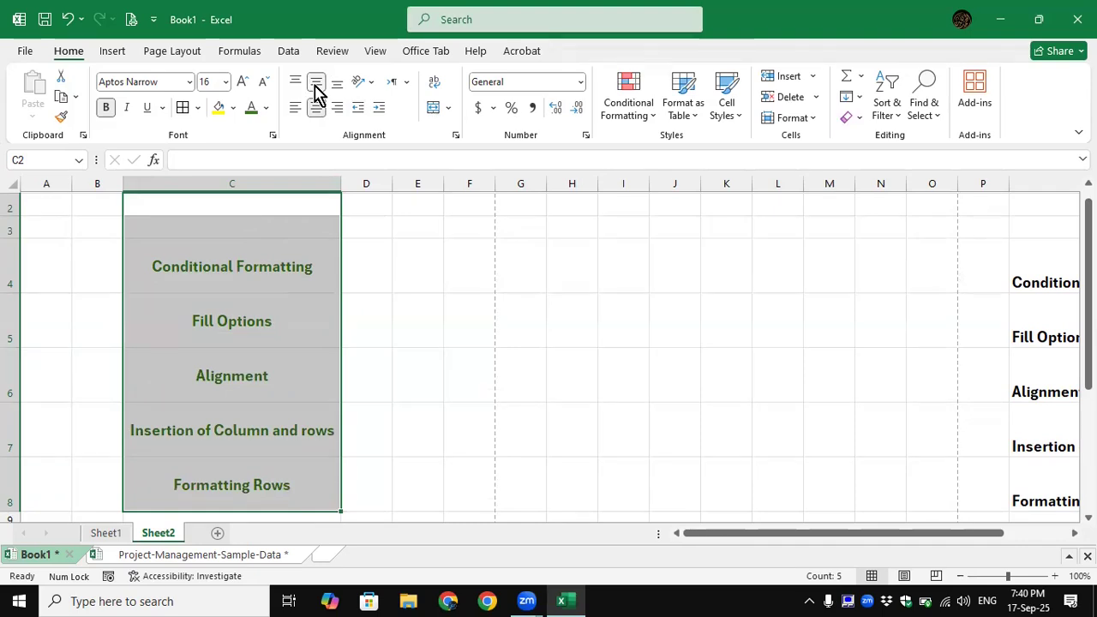
# Apply the Vertical Text orientation to C4 and make row 4 much taller.
pyautogui.click(281, 259)
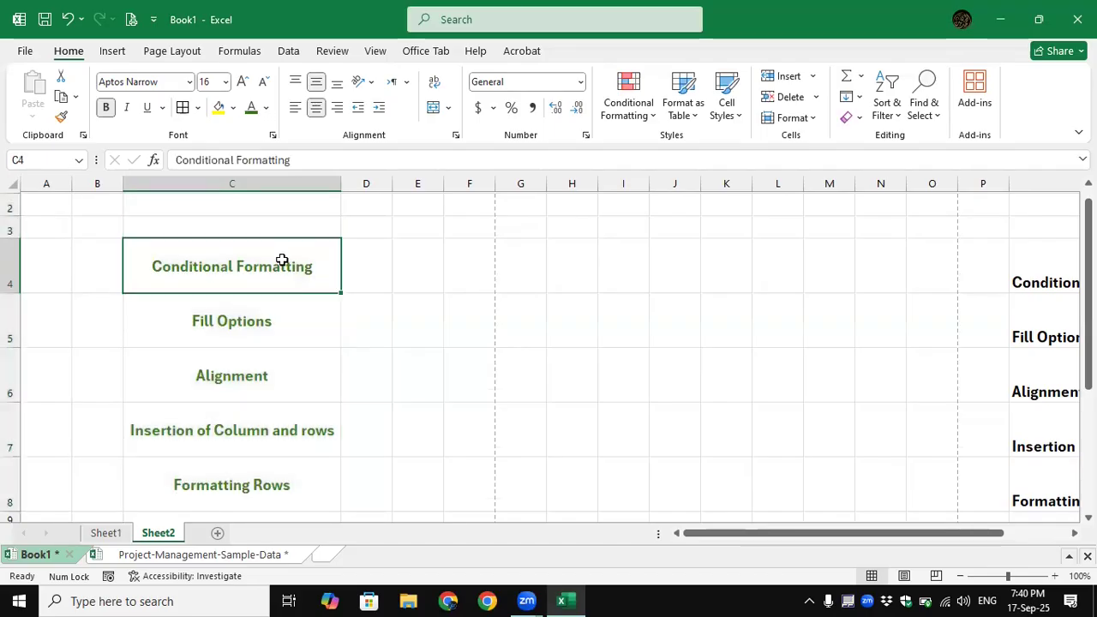
pyautogui.click(373, 83)
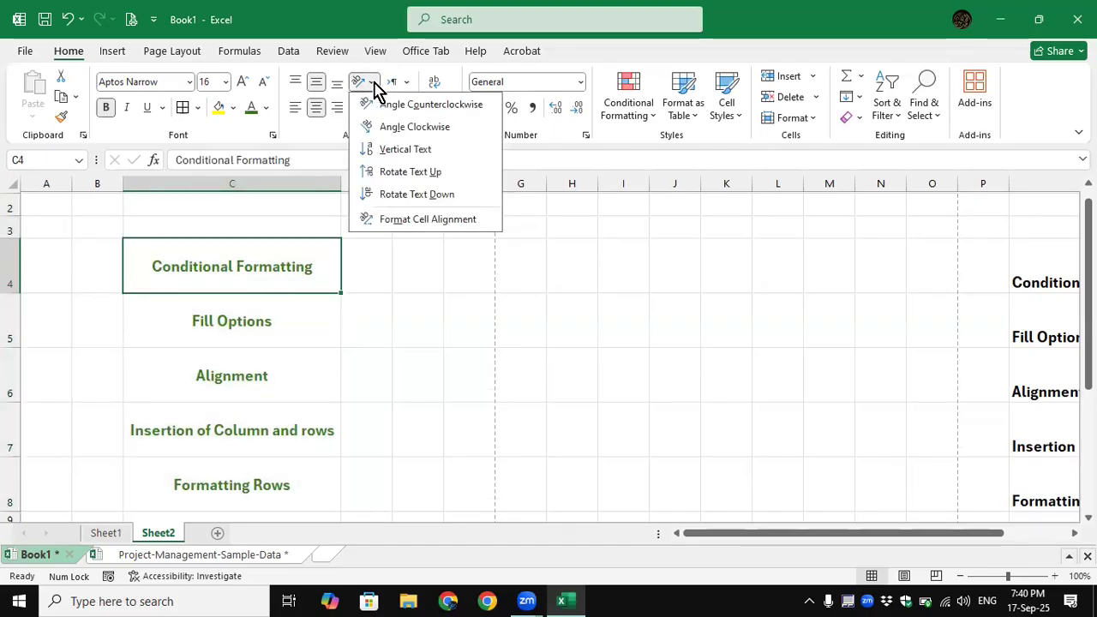
pyautogui.click(391, 149)
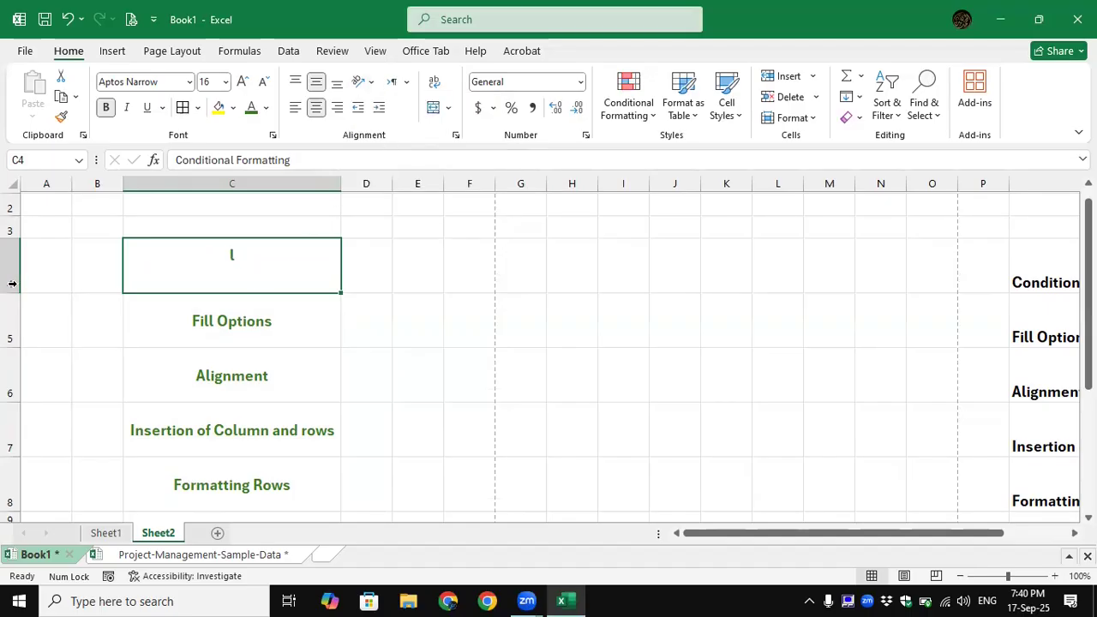
pyautogui.moveTo(13, 295); pyautogui.dragTo(23, 459)
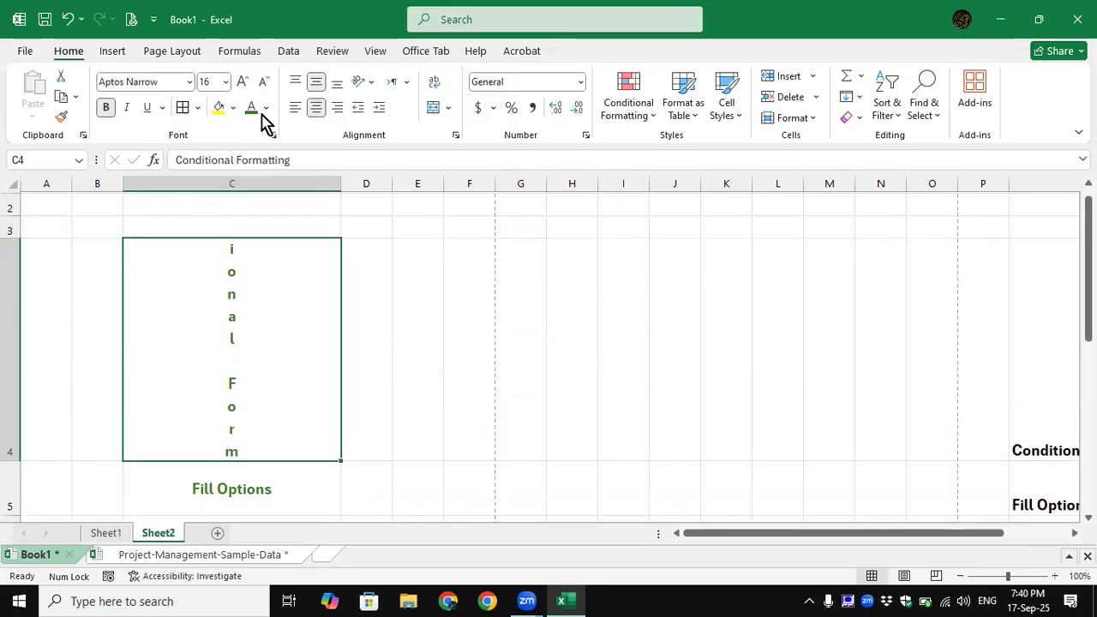
# Reduce the font size of the vertical text in C4 to 8.
pyautogui.click(266, 84)
pyautogui.click(267, 85)
pyautogui.click(266, 85)
pyautogui.click(266, 85)
pyautogui.click(266, 85)
pyautogui.click(267, 85)
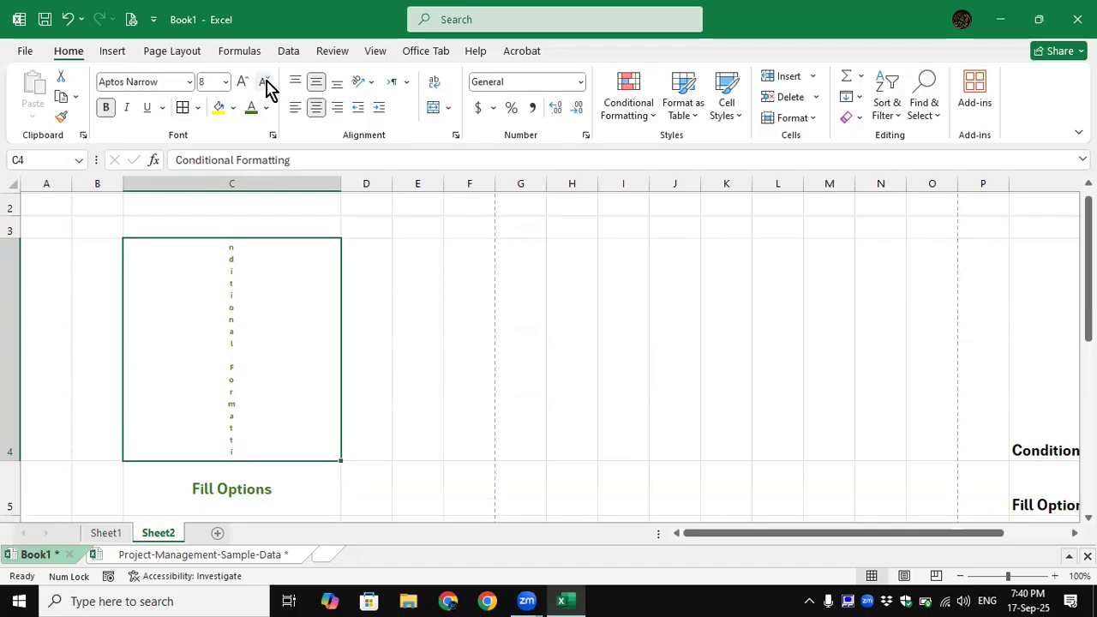
# Undo the font size reductions on C4 and the height change of row 4.
pyautogui.hotkey('ctrl', 'z')
pyautogui.hotkey('ctrl', 'z')
pyautogui.hotkey('ctrl', 'z')
pyautogui.hotkey('ctrl', 'z')
pyautogui.hotkey('ctrl', 'z')
pyautogui.hotkey('ctrl', 'z')
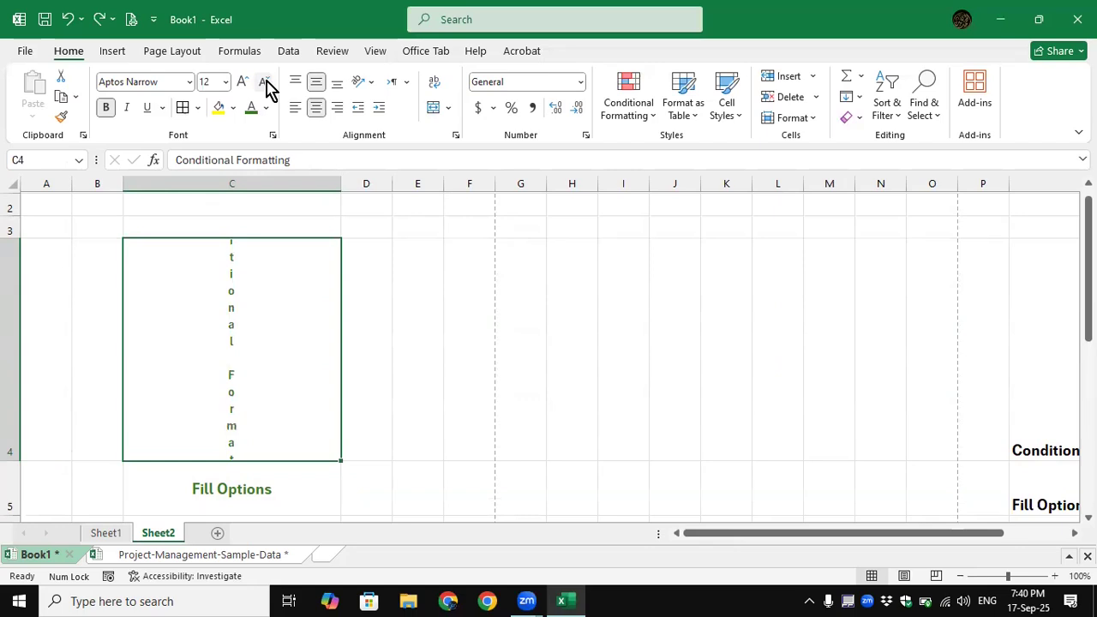
pyautogui.hotkey('ctrl', 'z')
pyautogui.hotkey('ctrl', 'z')
pyautogui.hotkey('ctrl', 'z')
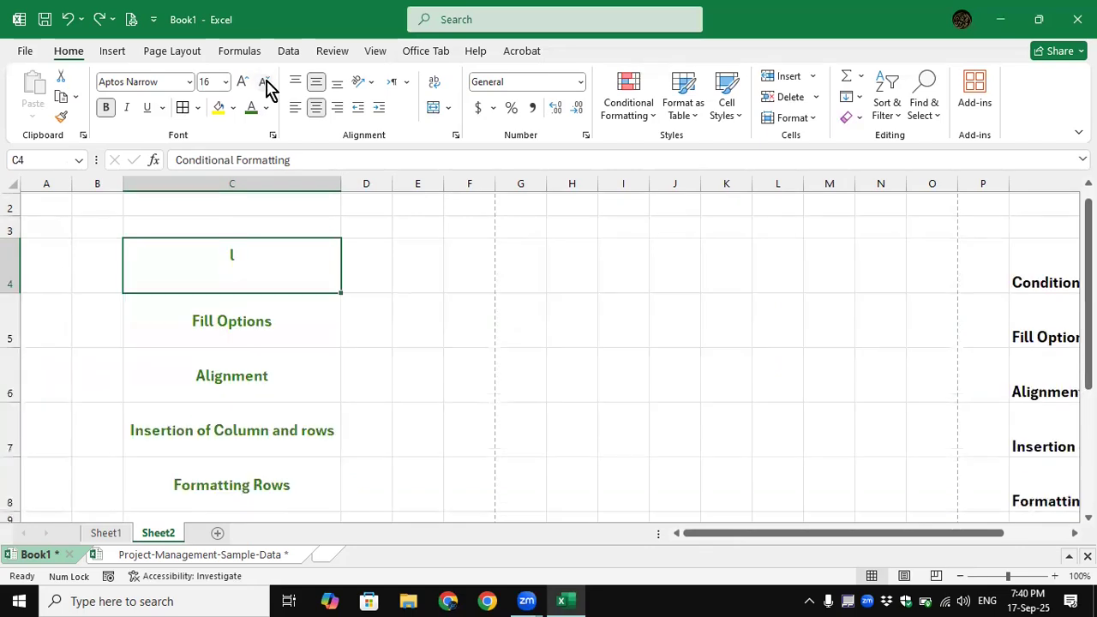
# Try the Angle Clockwise and Angle Counterclockwise text orientations on the Alignment cell C6.
pyautogui.click(252, 387)
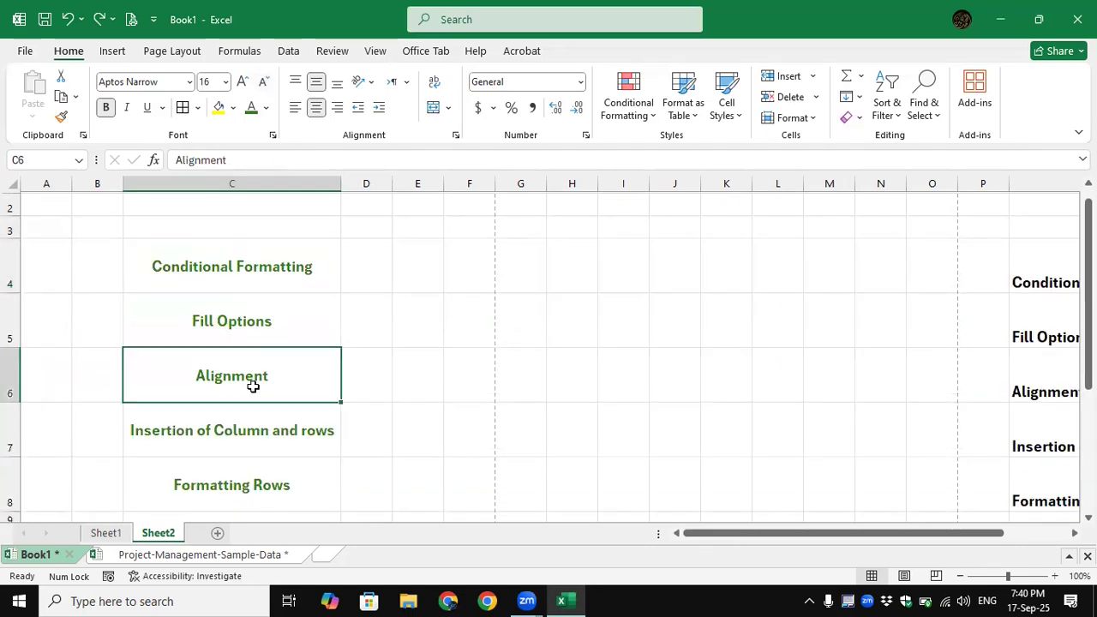
pyautogui.click(363, 87)
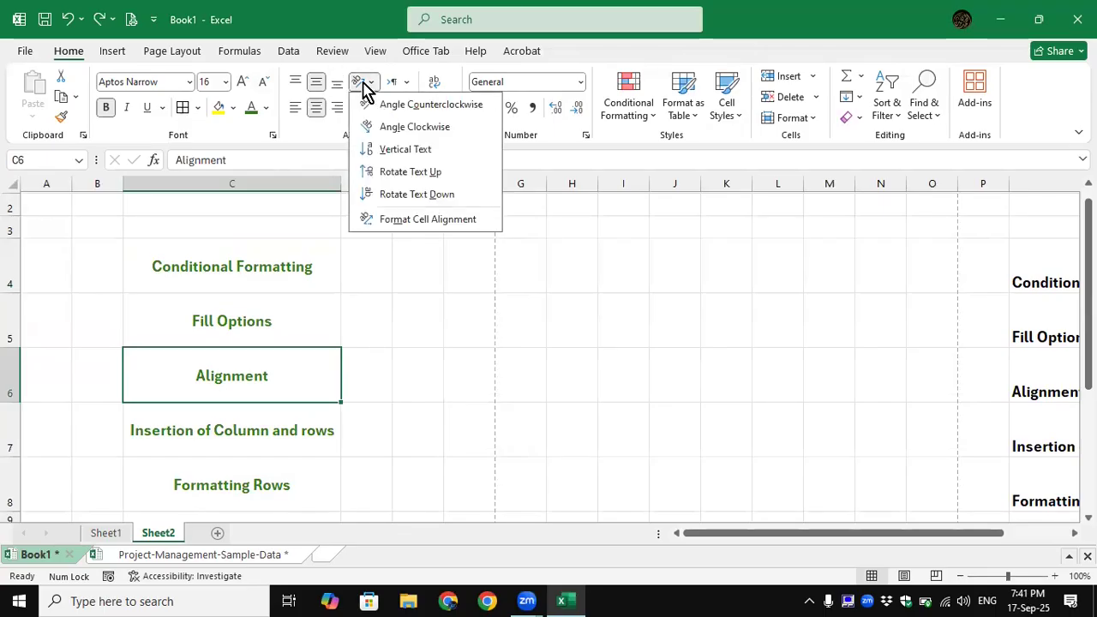
pyautogui.click(402, 127)
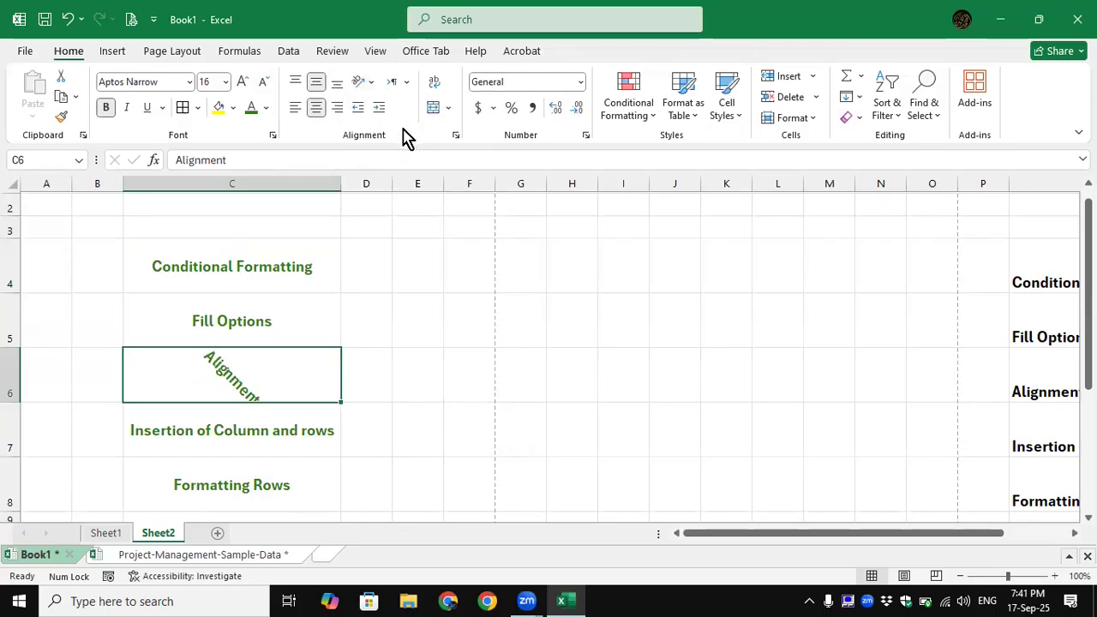
pyautogui.click(374, 89)
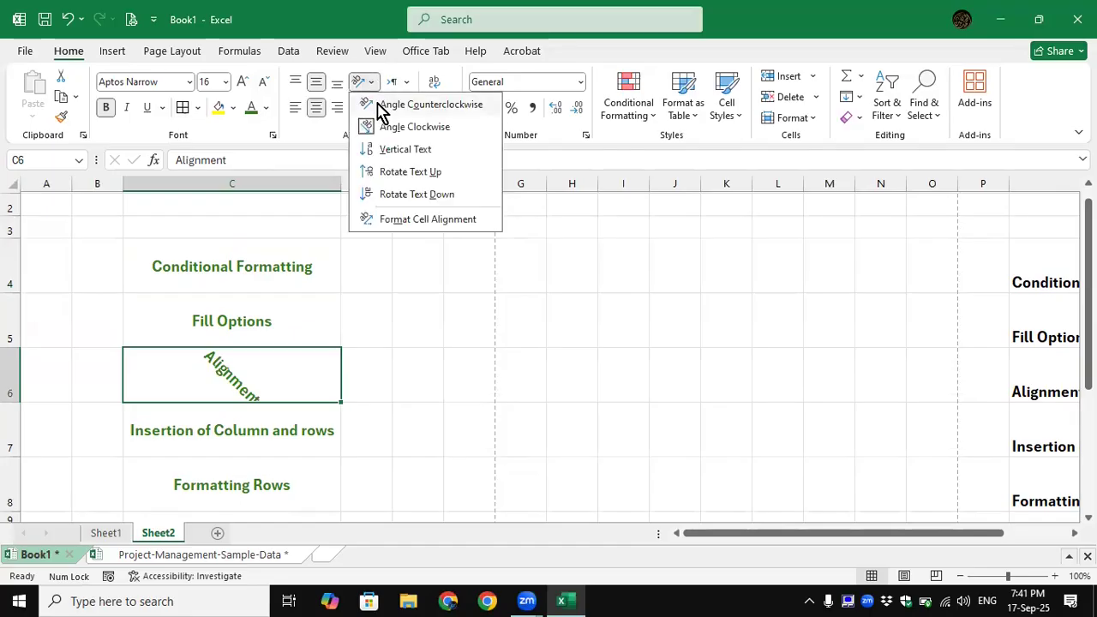
pyautogui.click(377, 105)
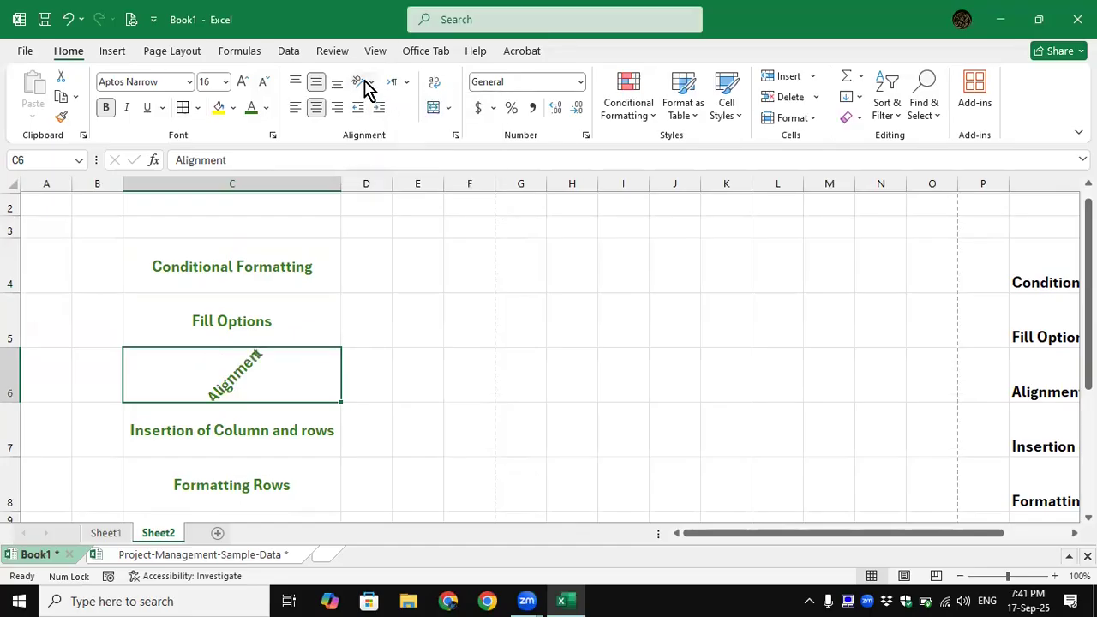
# Try the Vertical Text orientation on C6, and switch it to Rotate Text Up.
pyautogui.click(365, 86)
pyautogui.click(383, 151)
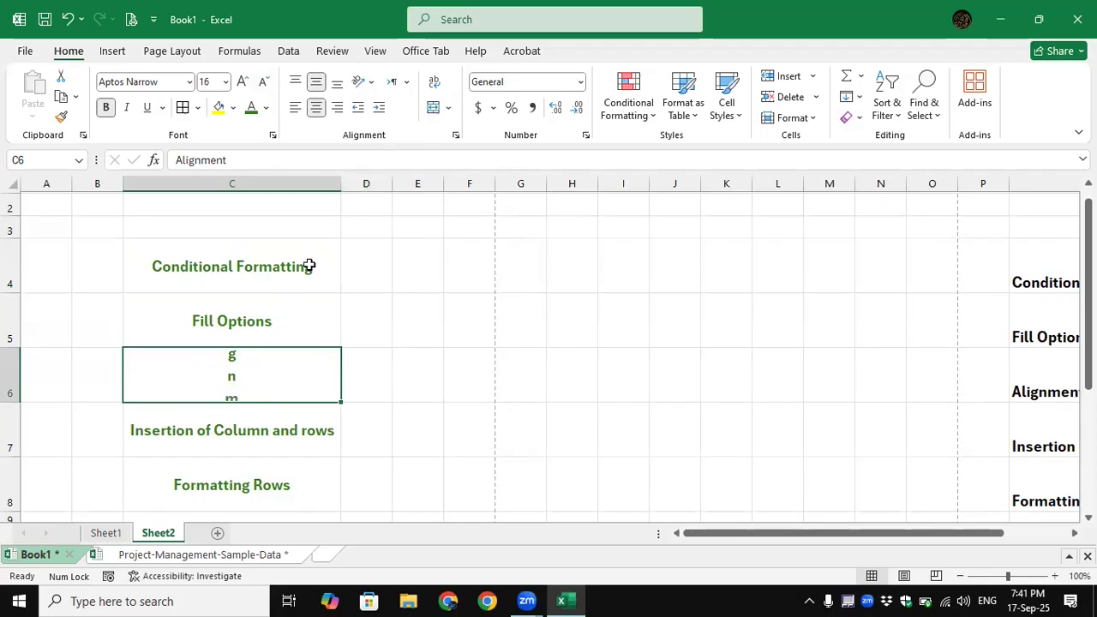
pyautogui.click(370, 83)
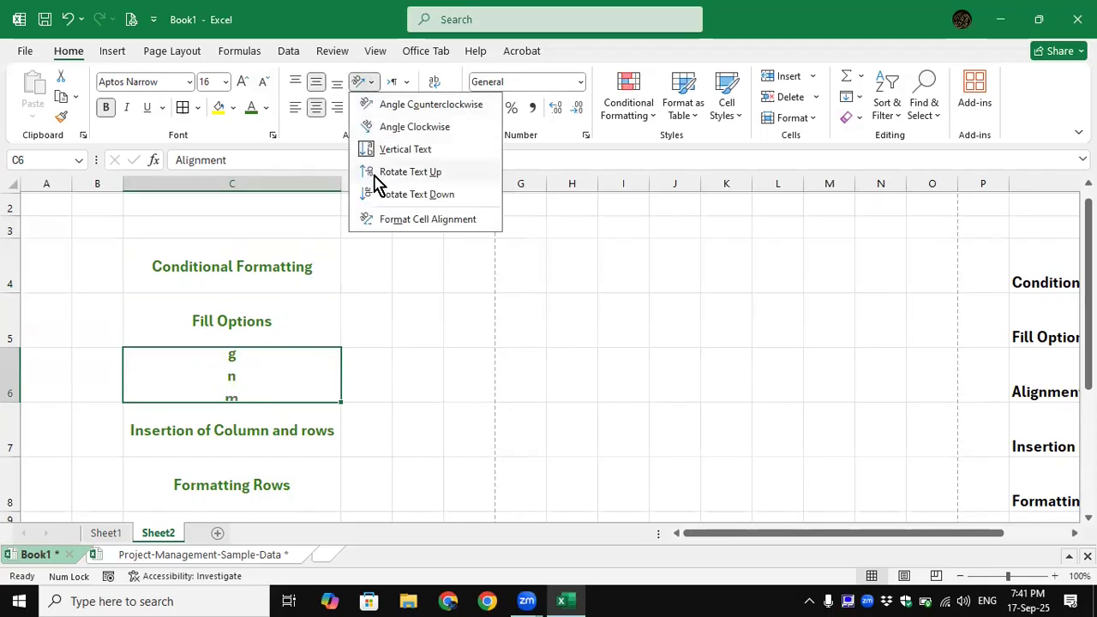
pyautogui.click(409, 172)
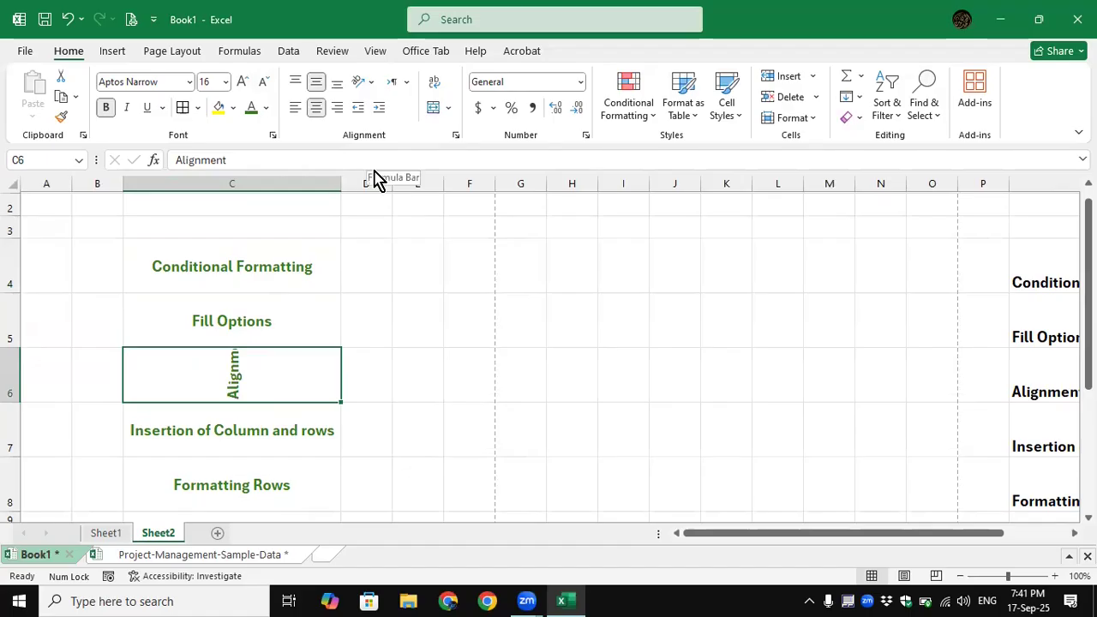
# Increase the height of row 6 to fit the rotated text, and change C6 to Rotate Text Down.
pyautogui.moveTo(12, 401); pyautogui.dragTo(25, 512)
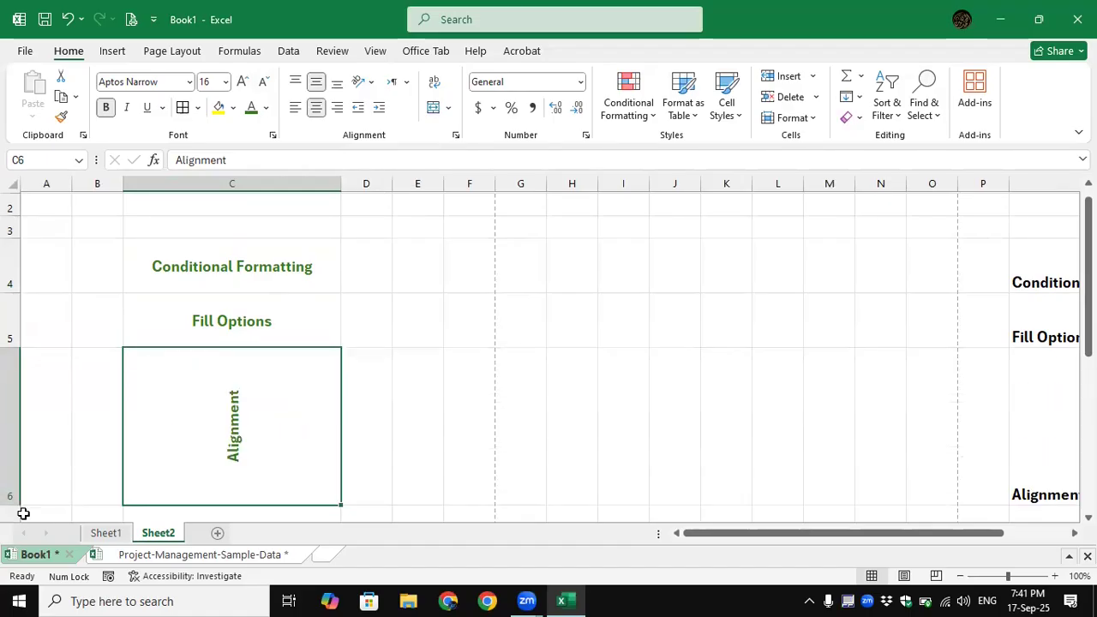
pyautogui.click(369, 85)
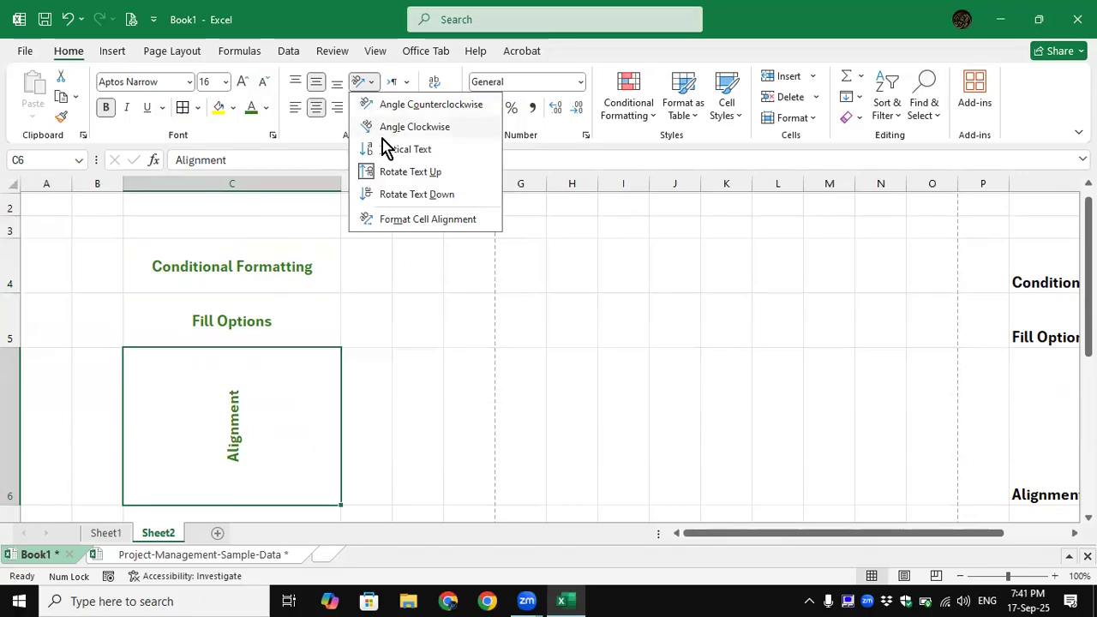
pyautogui.click(433, 197)
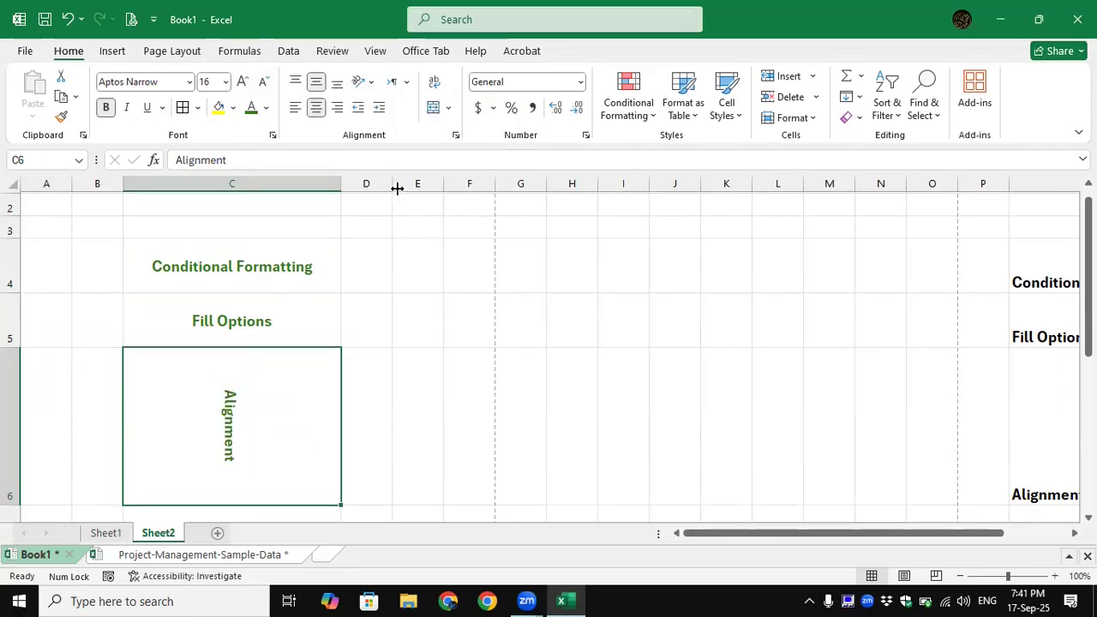
# Set C6's text orientation to 0 degrees in the cell alignment settings, and reduce the height of row 6.
pyautogui.click(369, 85)
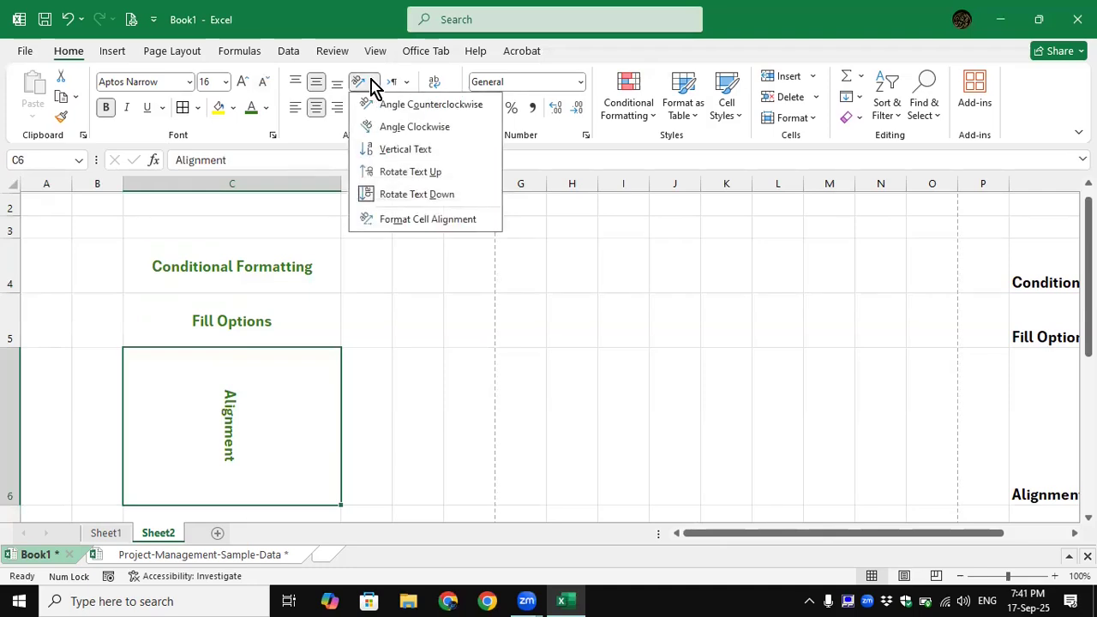
pyautogui.click(408, 220)
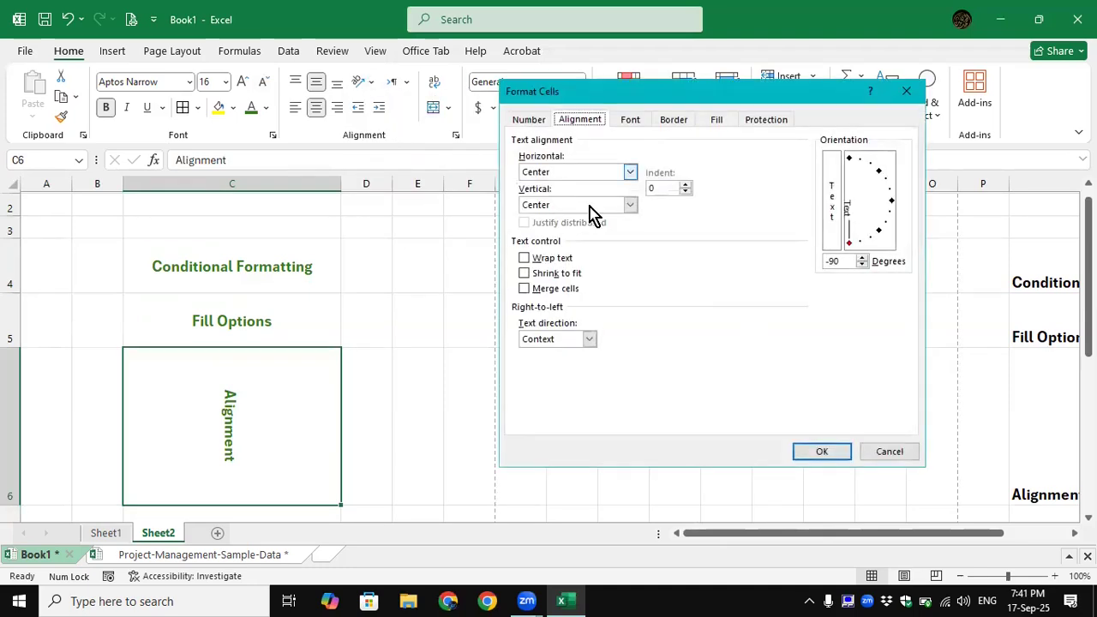
pyautogui.click(904, 92)
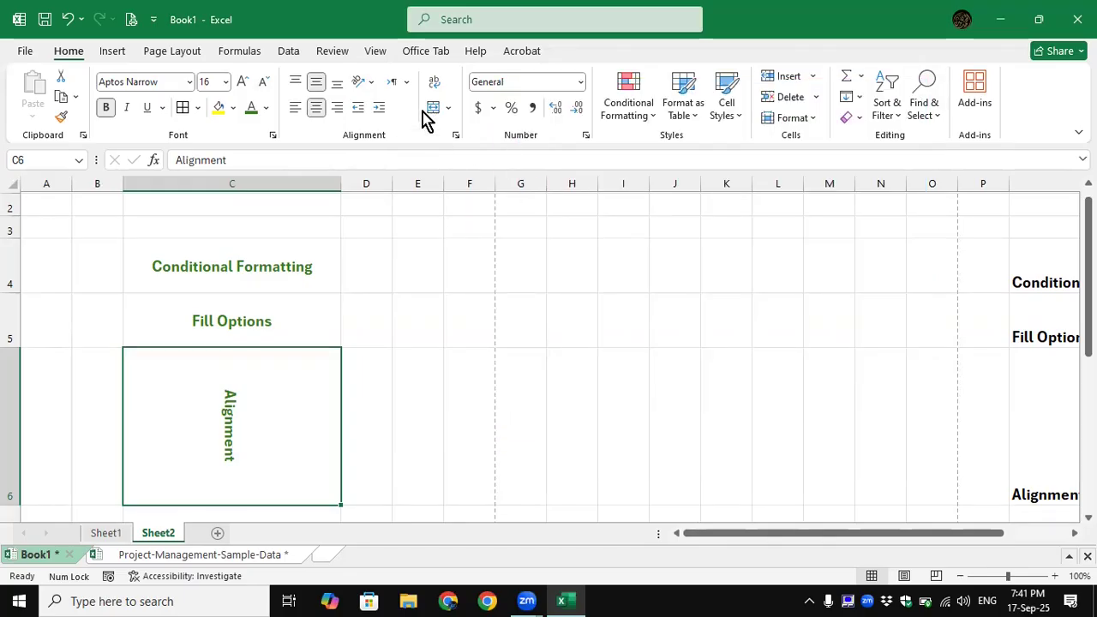
pyautogui.click(456, 135)
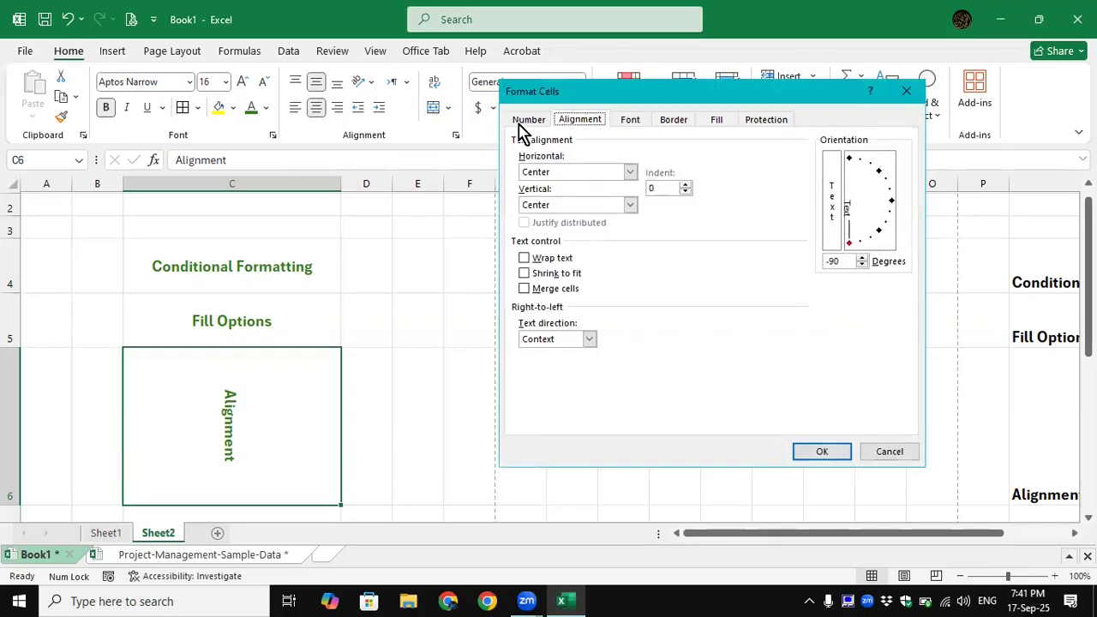
pyautogui.moveTo(850, 245); pyautogui.dragTo(895, 212)
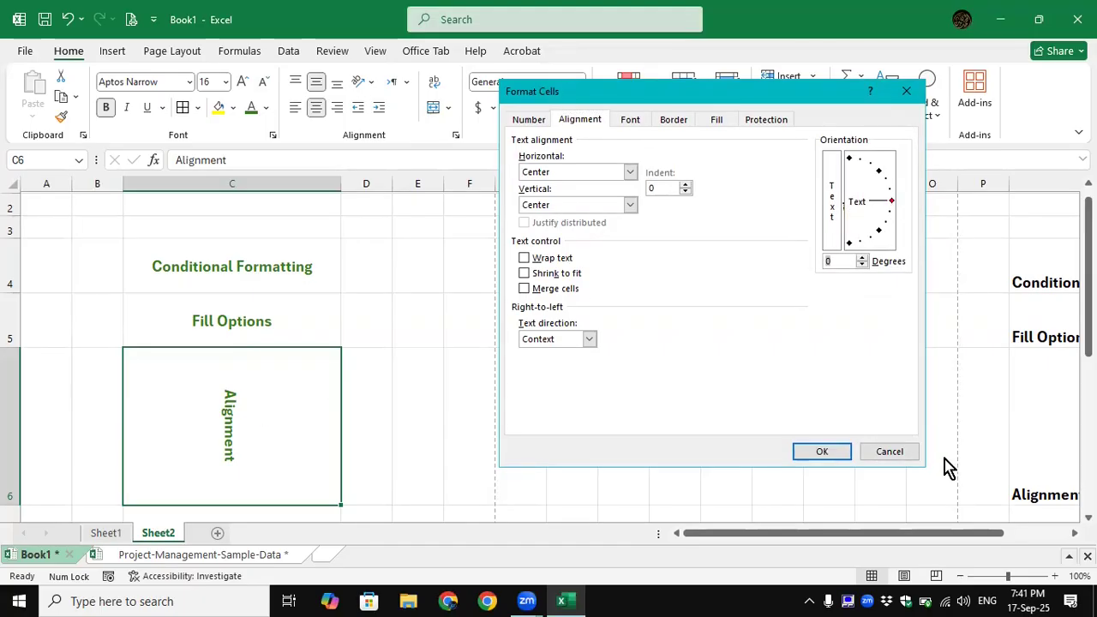
pyautogui.click(821, 454)
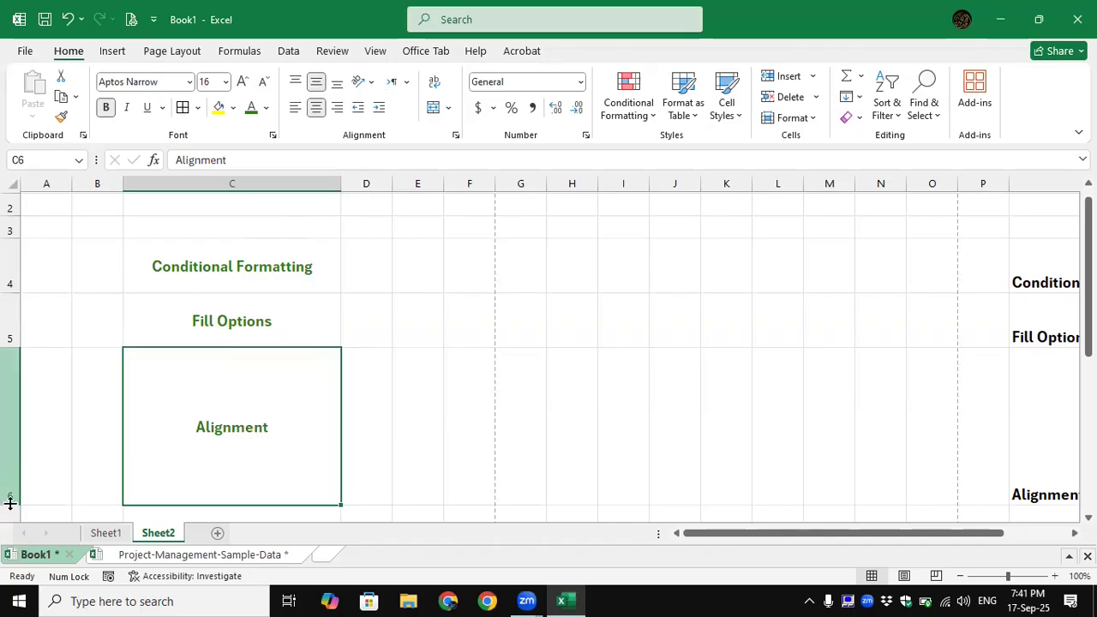
pyautogui.moveTo(10, 508); pyautogui.dragTo(7, 398)
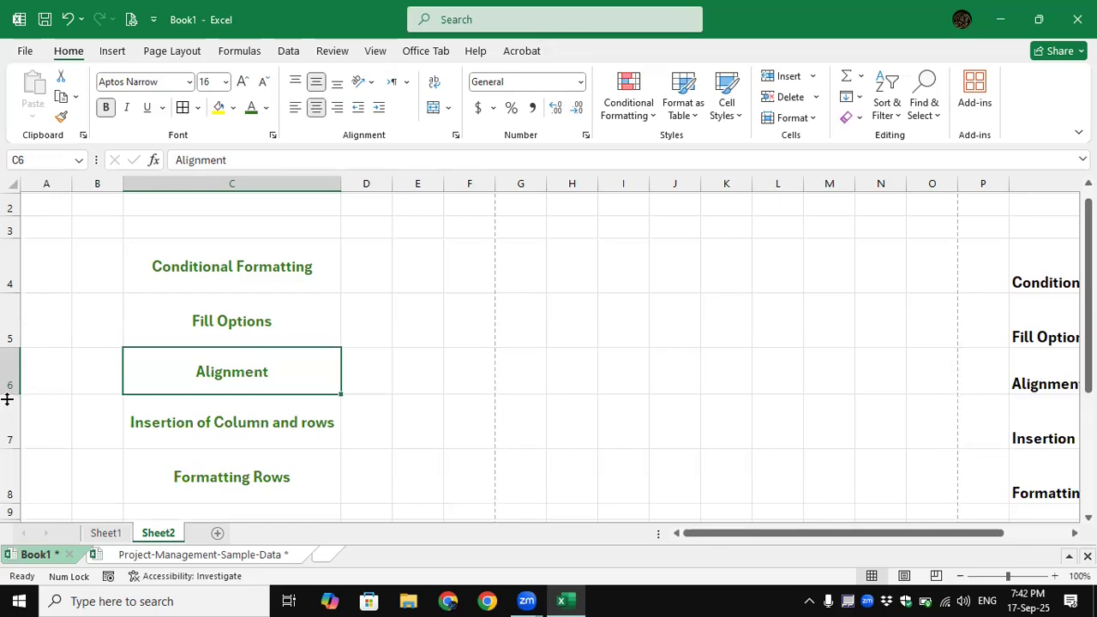
# Narrow column F on Sheet3 to about the width of its neighbouring columns.
pyautogui.click(378, 87)
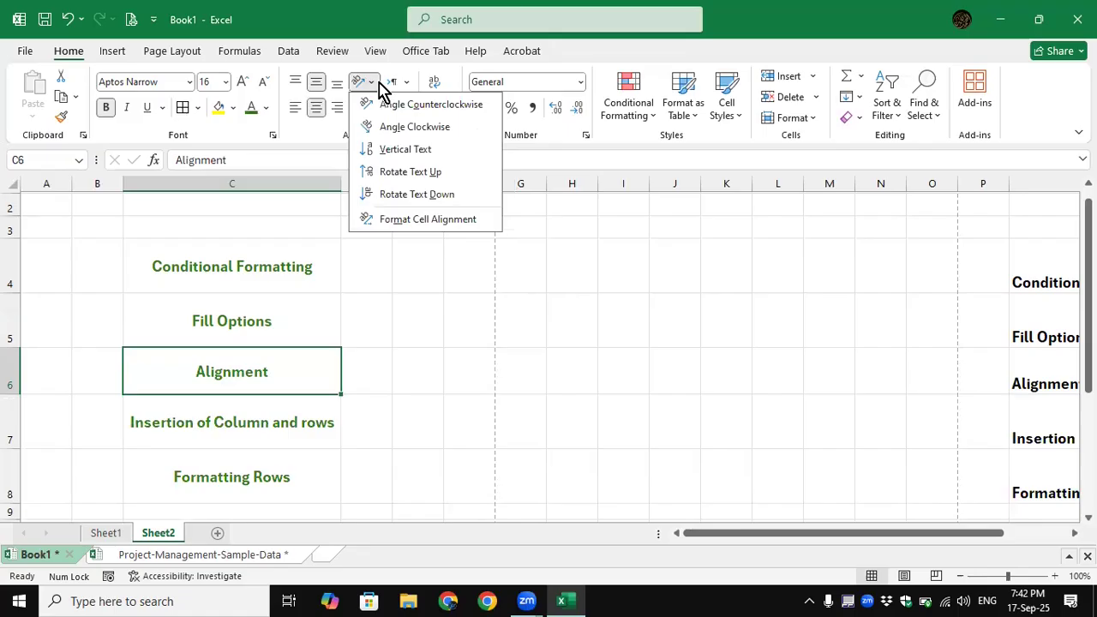
pyautogui.click(374, 244)
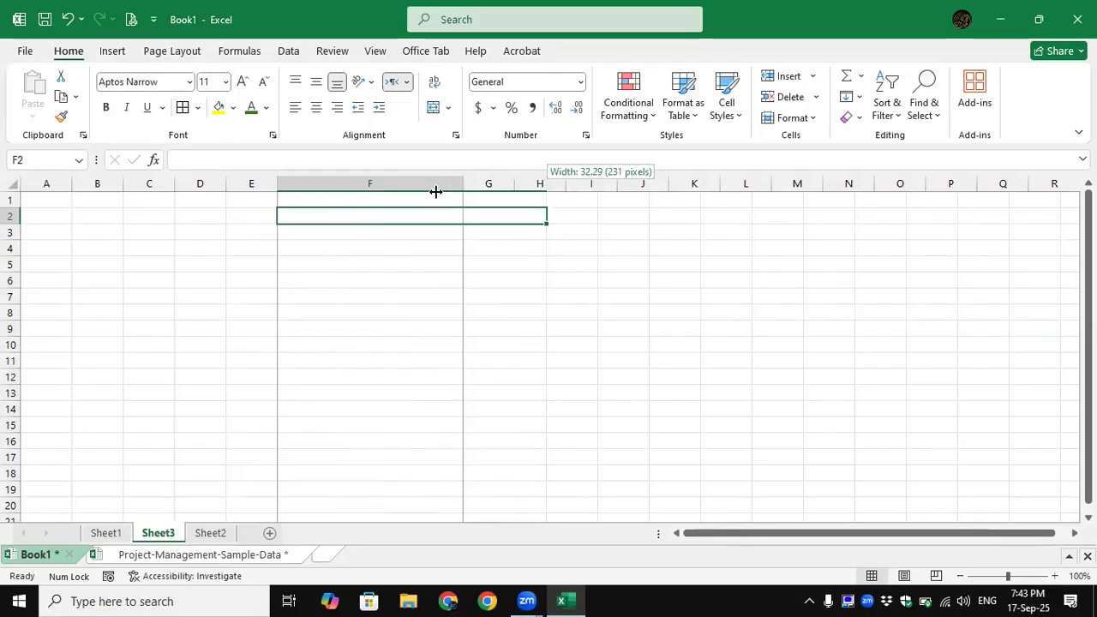
pyautogui.moveTo(436, 191); pyautogui.dragTo(324, 188)
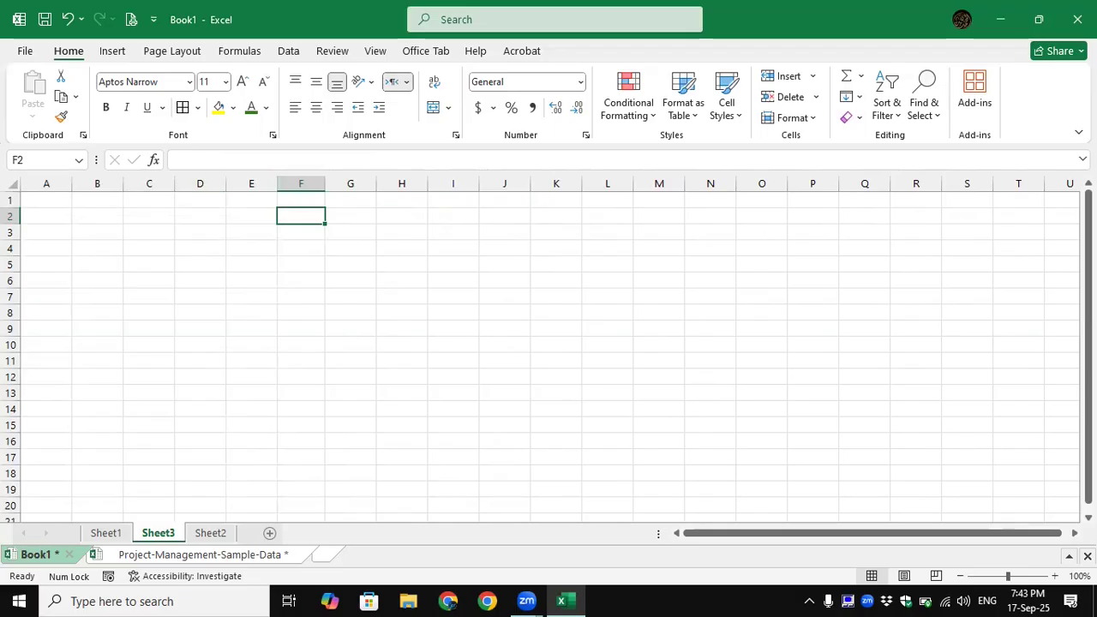
# Try the right-to-left sheet direction on Sheet3 with cell A2 selected, and return the sheet to left-to-right.
pyautogui.click(192, 53)
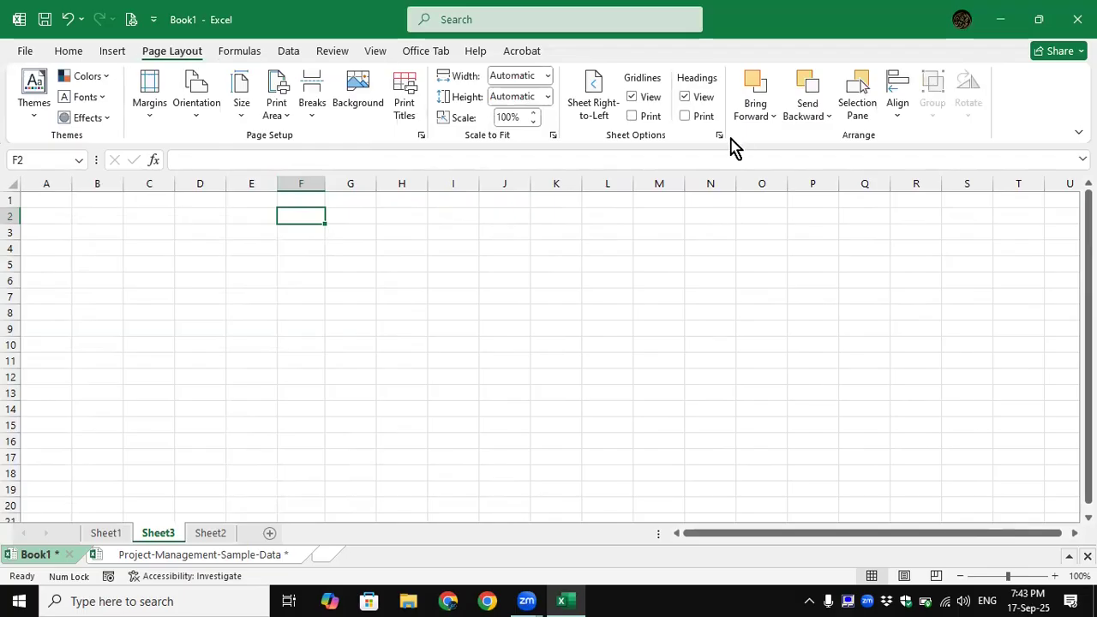
pyautogui.click(602, 122)
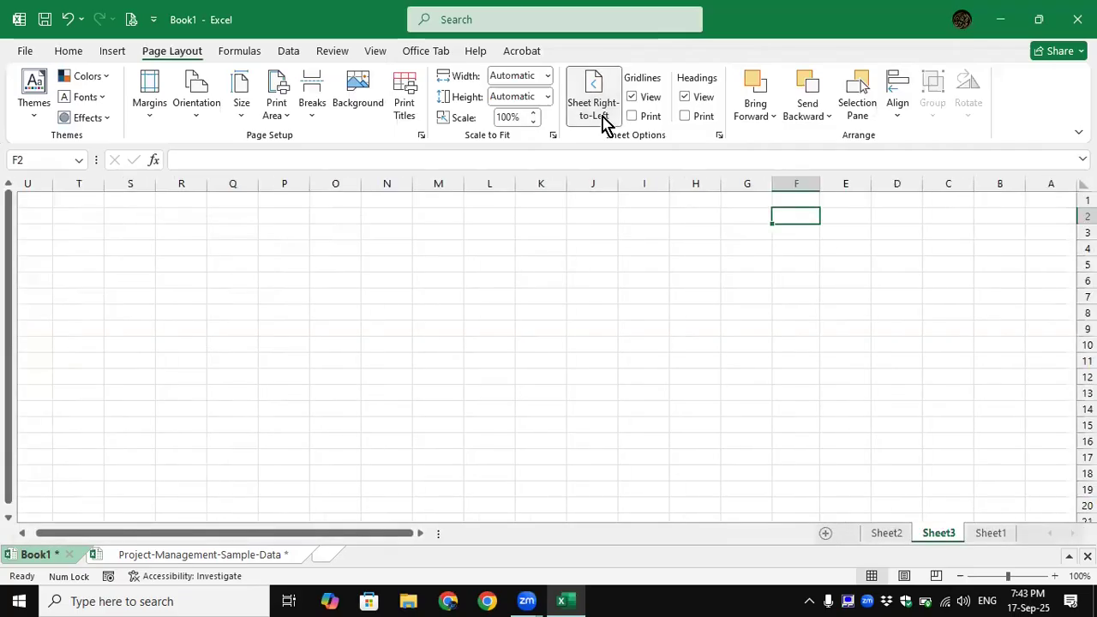
pyautogui.click(1059, 216)
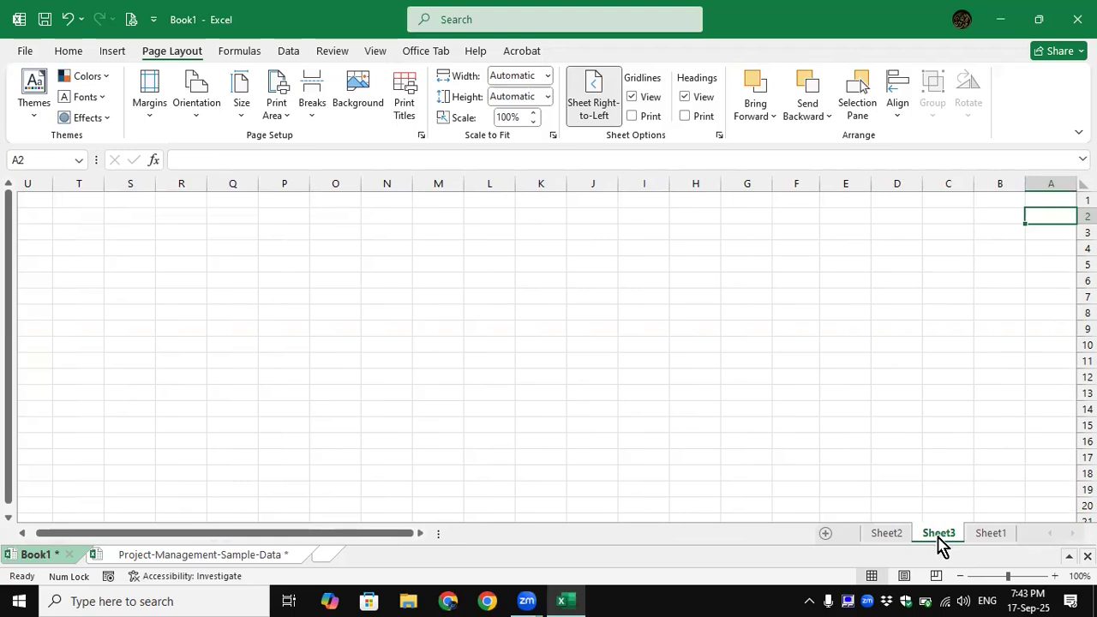
pyautogui.click(609, 122)
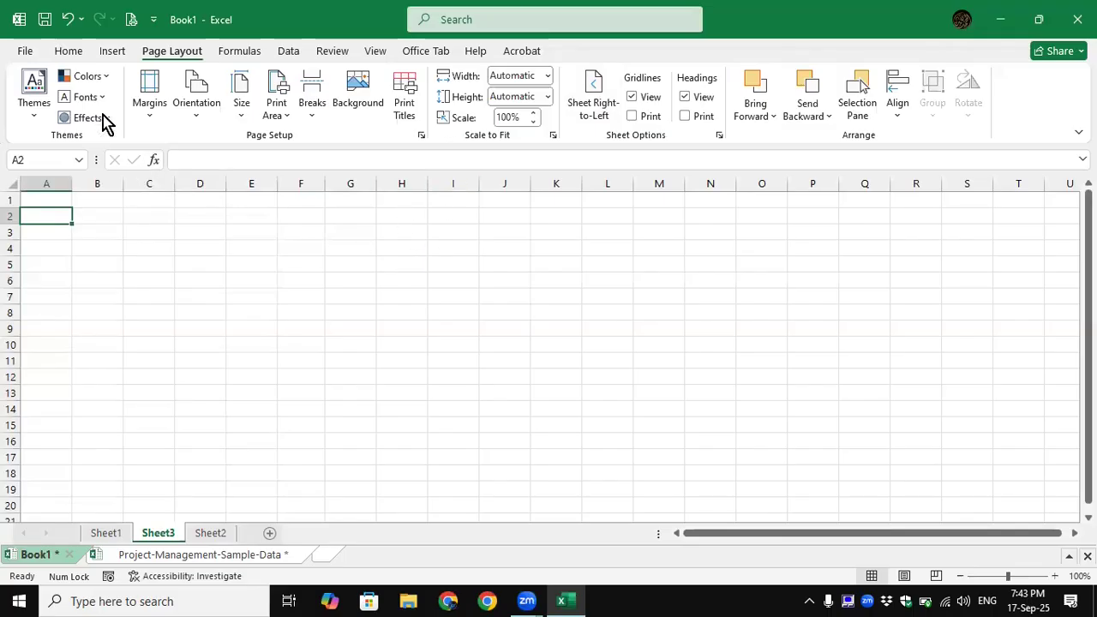
# Review the number formats available for the selected cell without applying one.
pyautogui.click(71, 54)
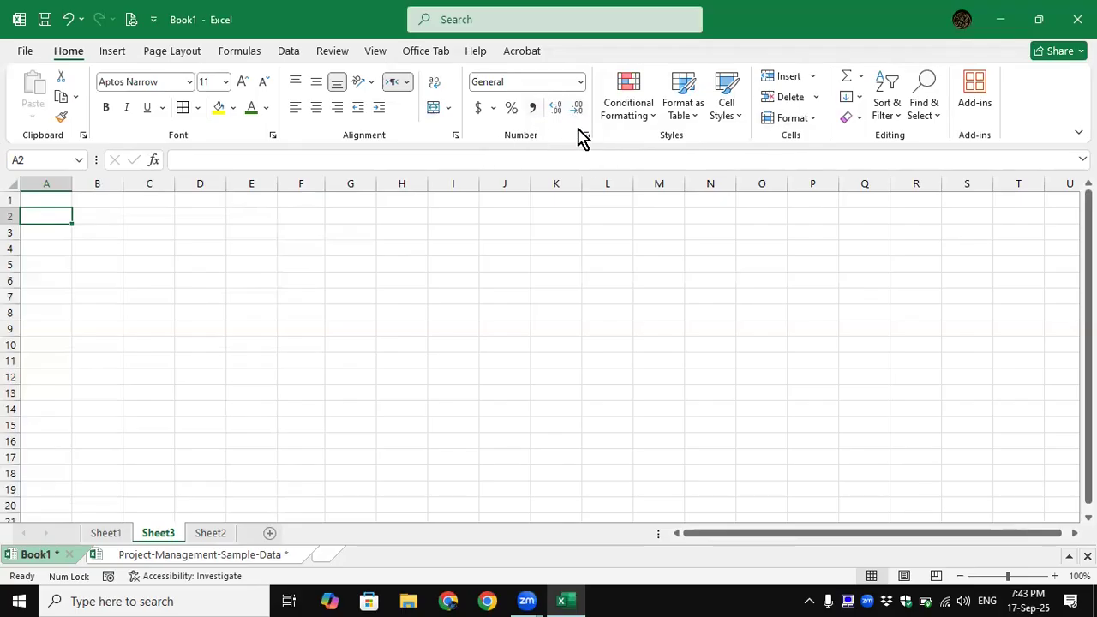
pyautogui.click(581, 82)
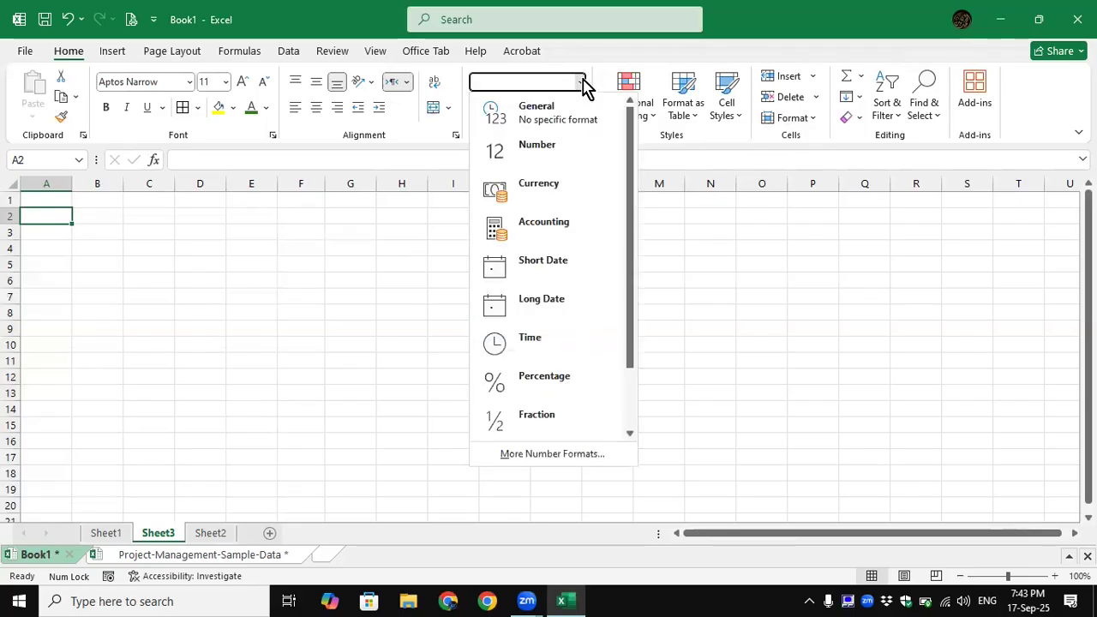
pyautogui.click(582, 82)
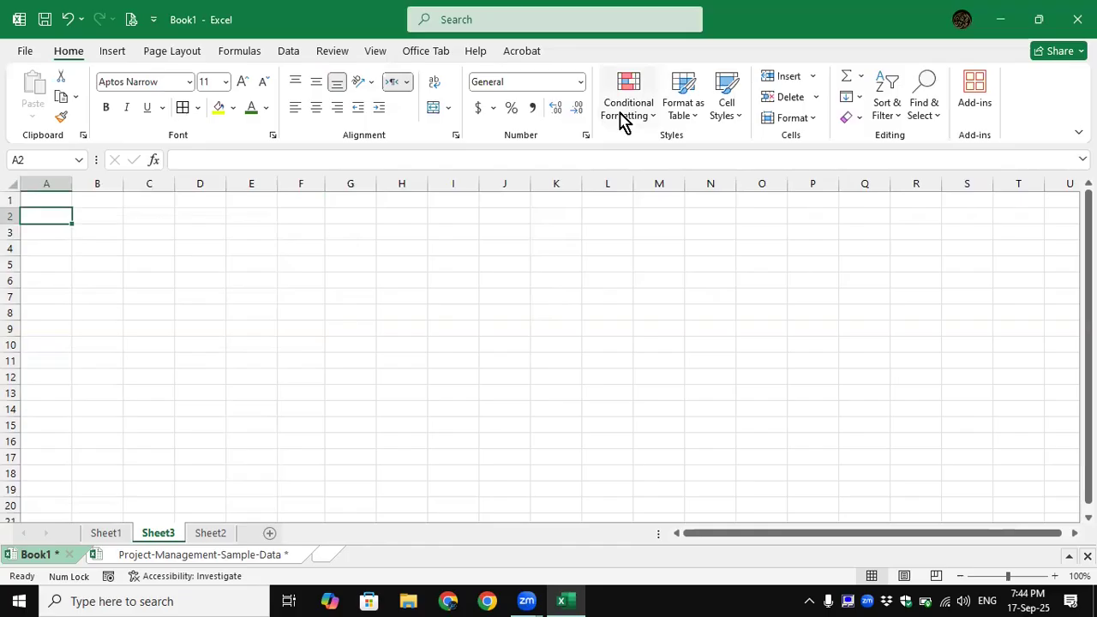
# Look over the task list on Sheet1 and the project table in the Project-Management-Sample-Data workbook.
pyautogui.click(104, 532)
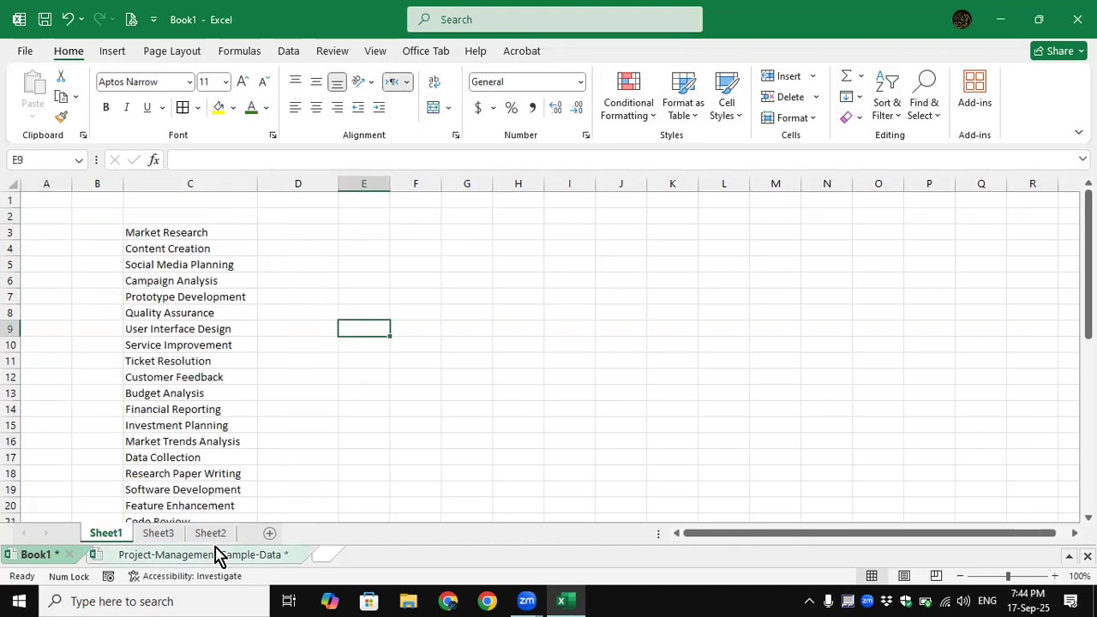
pyautogui.click(184, 555)
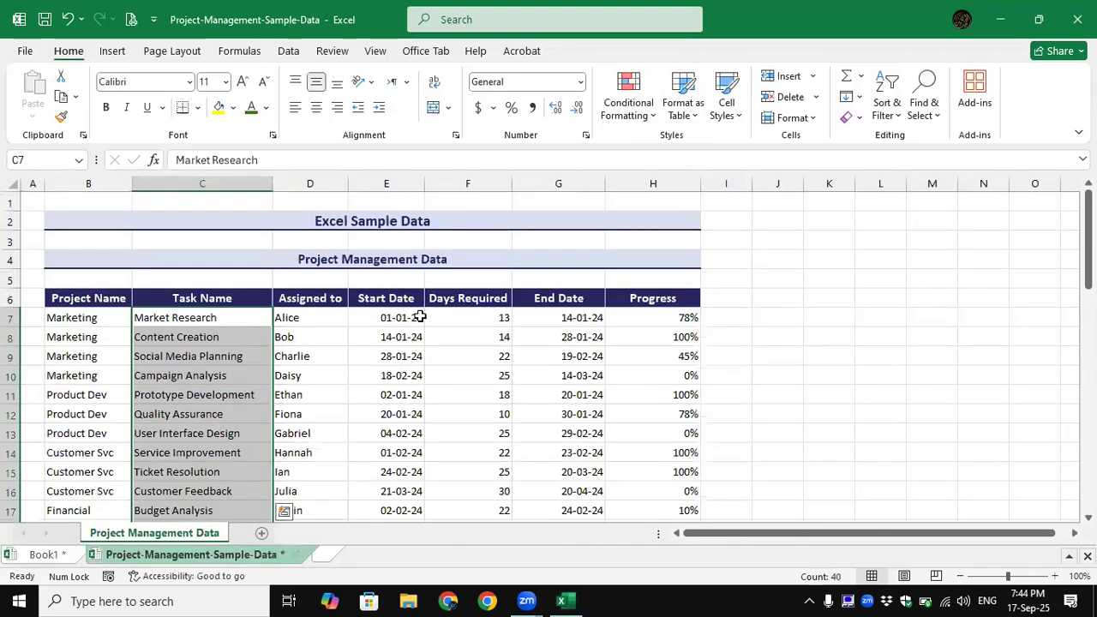
pyautogui.scroll(-1, 386, 337)
pyautogui.scroll(1, 351, 334)
pyautogui.click(294, 333)
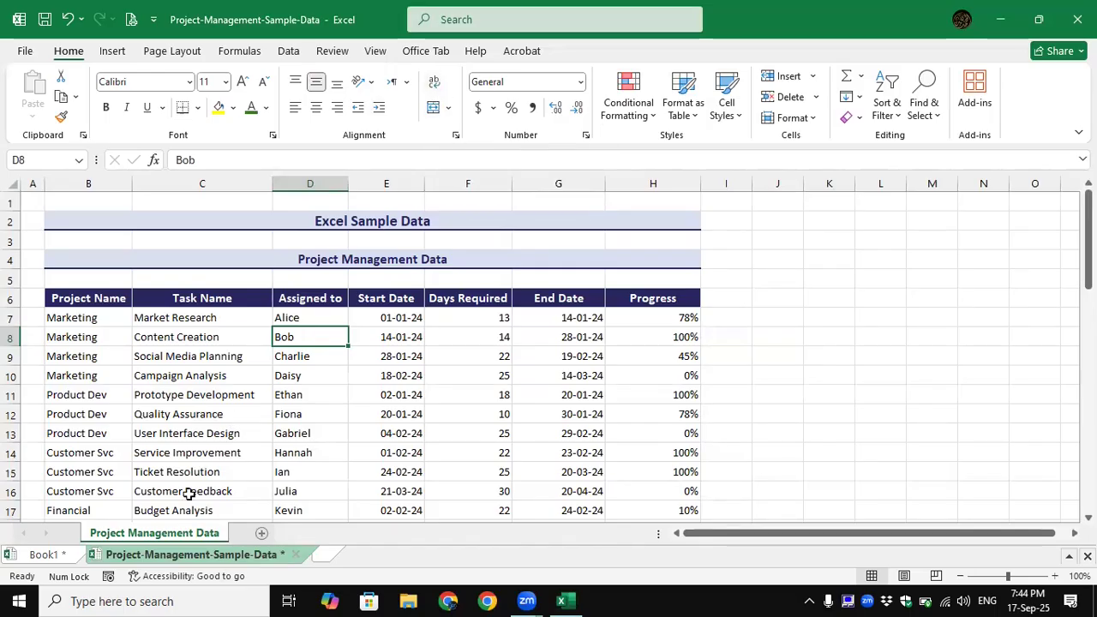
# Return to the Book1 workbook and narrow column C on Sheet1 so the task names extend over column D.
pyautogui.click(61, 556)
pyautogui.moveTo(255, 188); pyautogui.dragTo(195, 193)
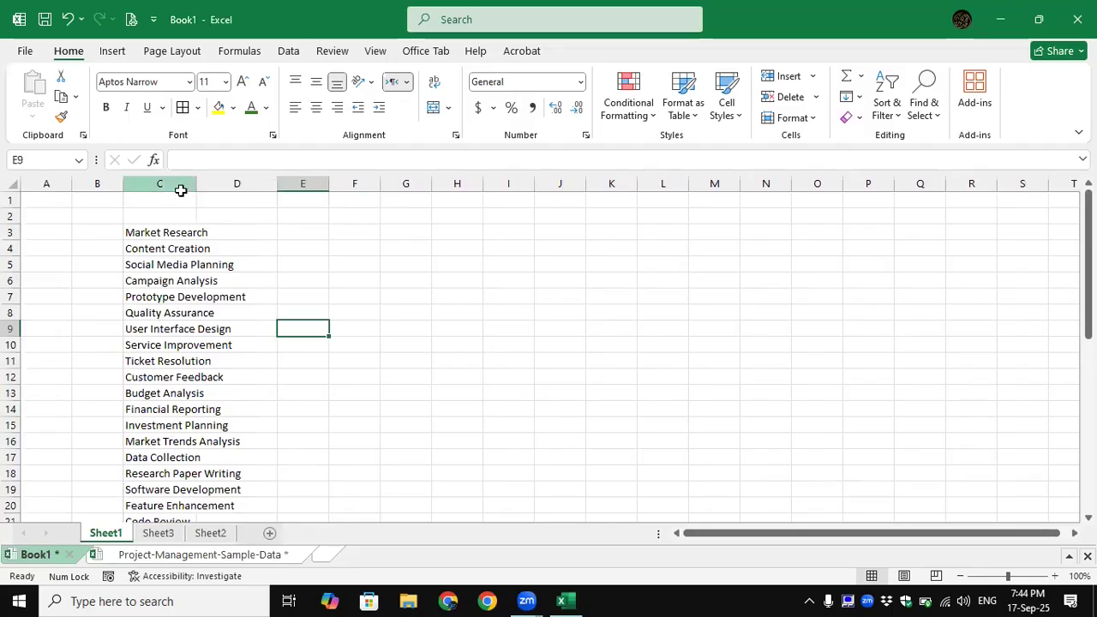
pyautogui.click(180, 186)
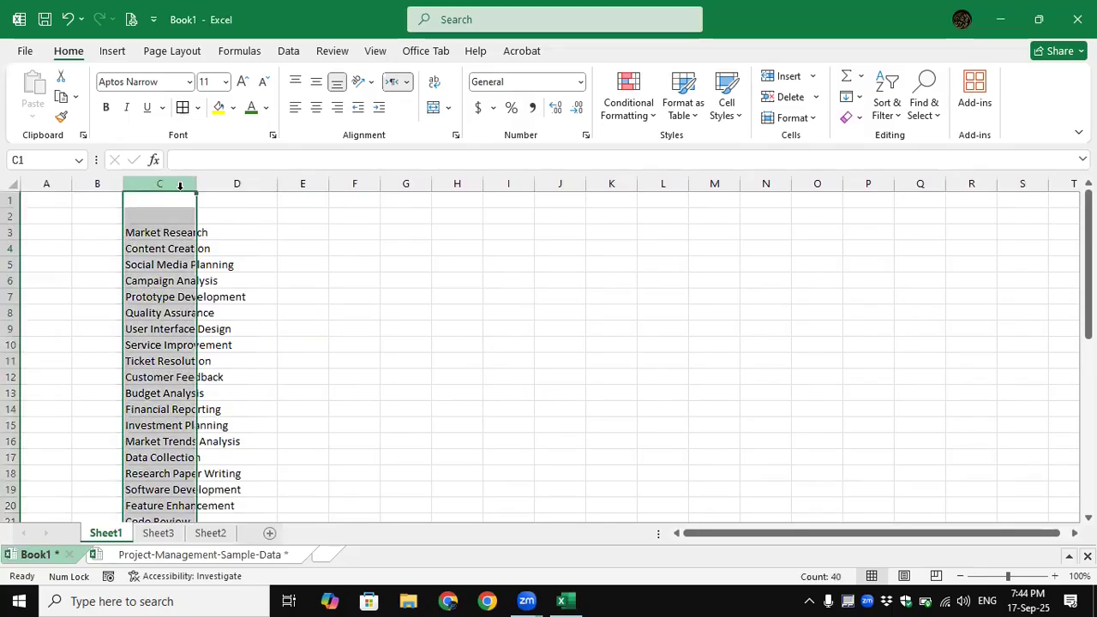
pyautogui.click(236, 185)
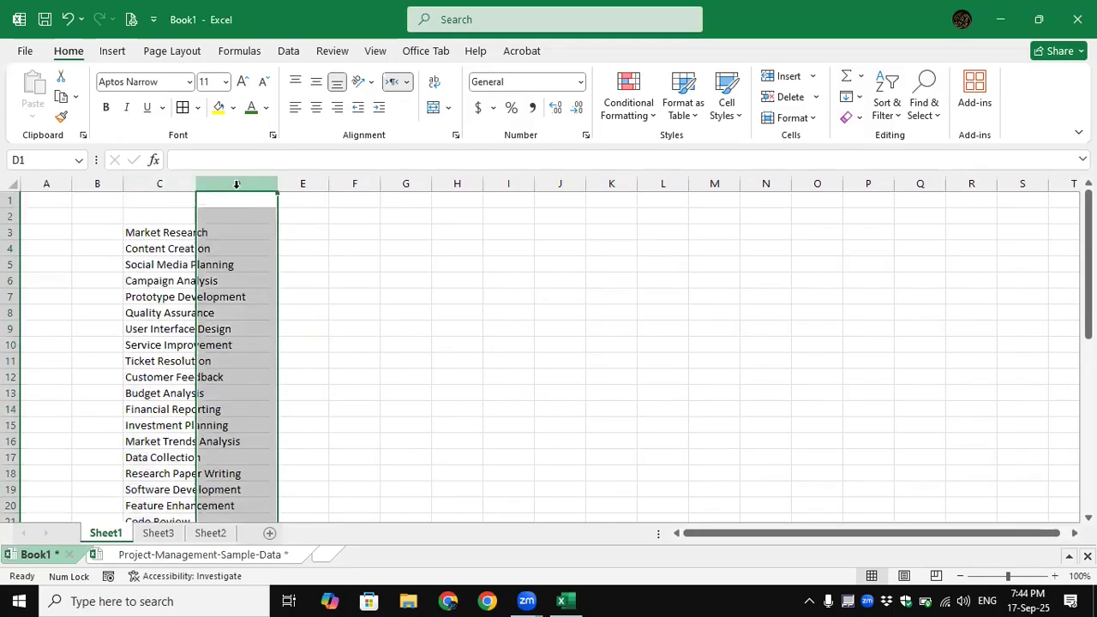
# Try the entry "testing" in D7 beside Prototype Development, check the full content of C7, and clear D7.
pyautogui.click(230, 297)
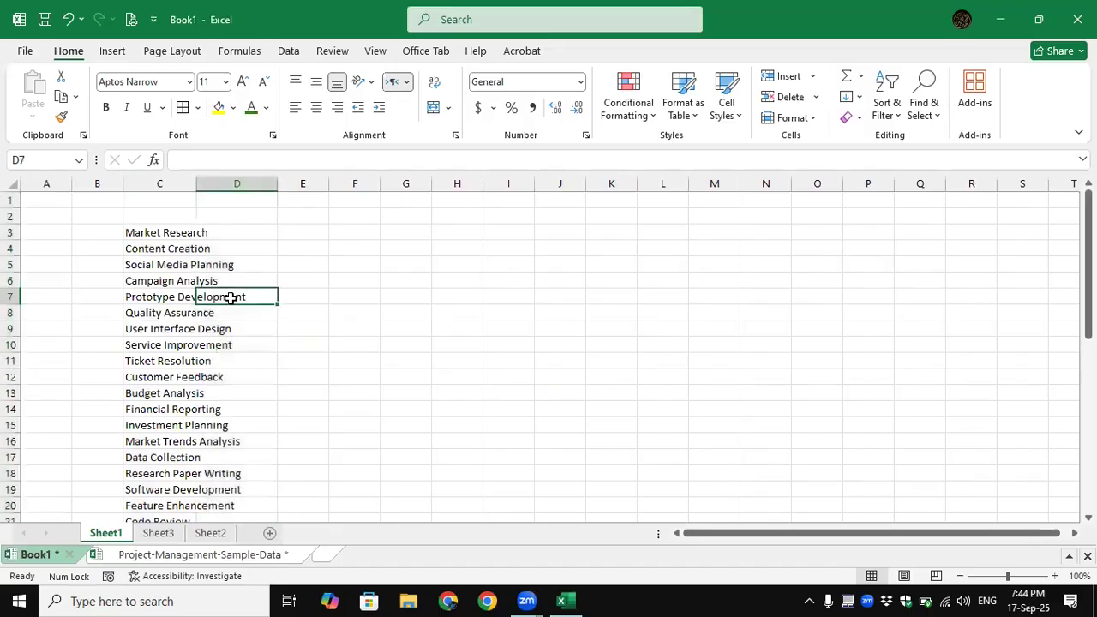
pyautogui.write('testing')
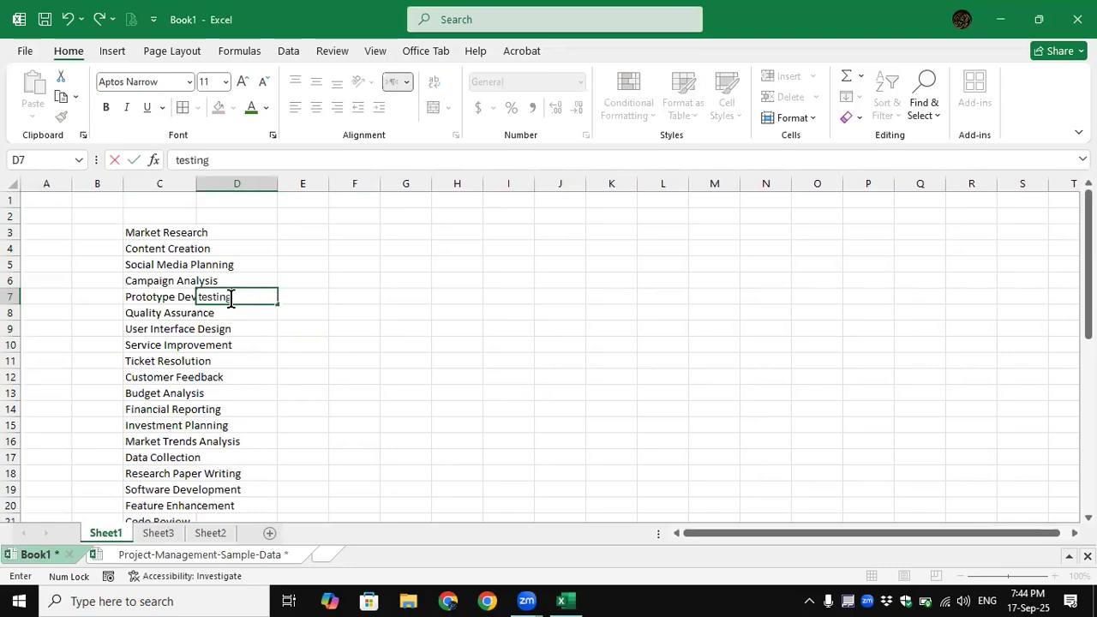
pyautogui.press('Return')
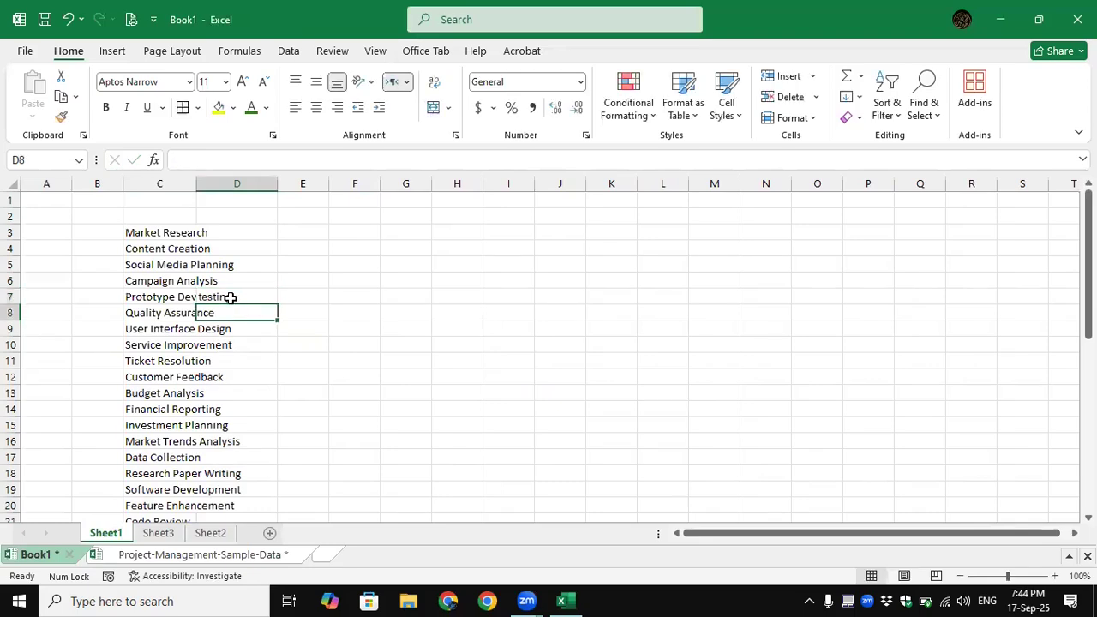
pyautogui.click(179, 297)
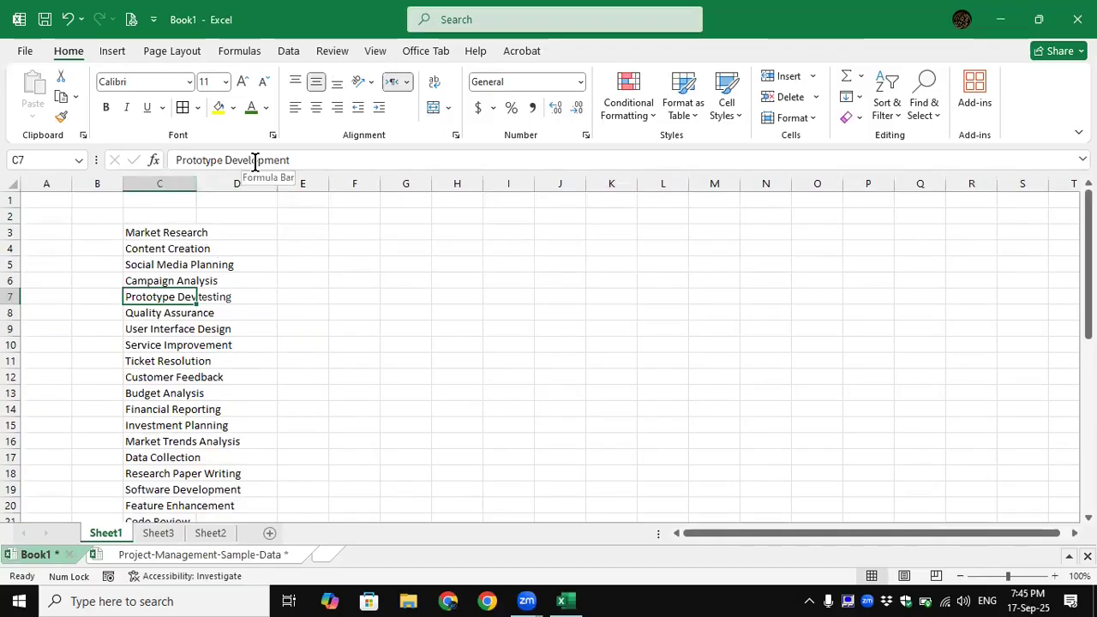
pyautogui.click(221, 296)
pyautogui.press('Delete')
pyautogui.click(341, 297)
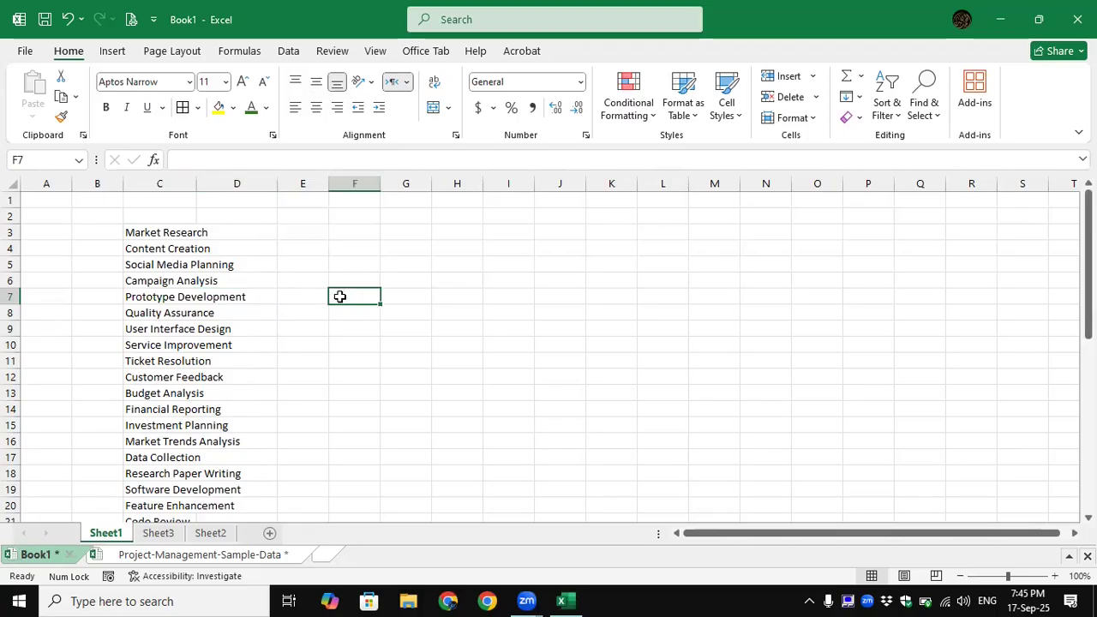
# Apply All Borders to the task names in C3:C20, and autofit column C to its contents.
pyautogui.moveTo(171, 232); pyautogui.dragTo(185, 505)
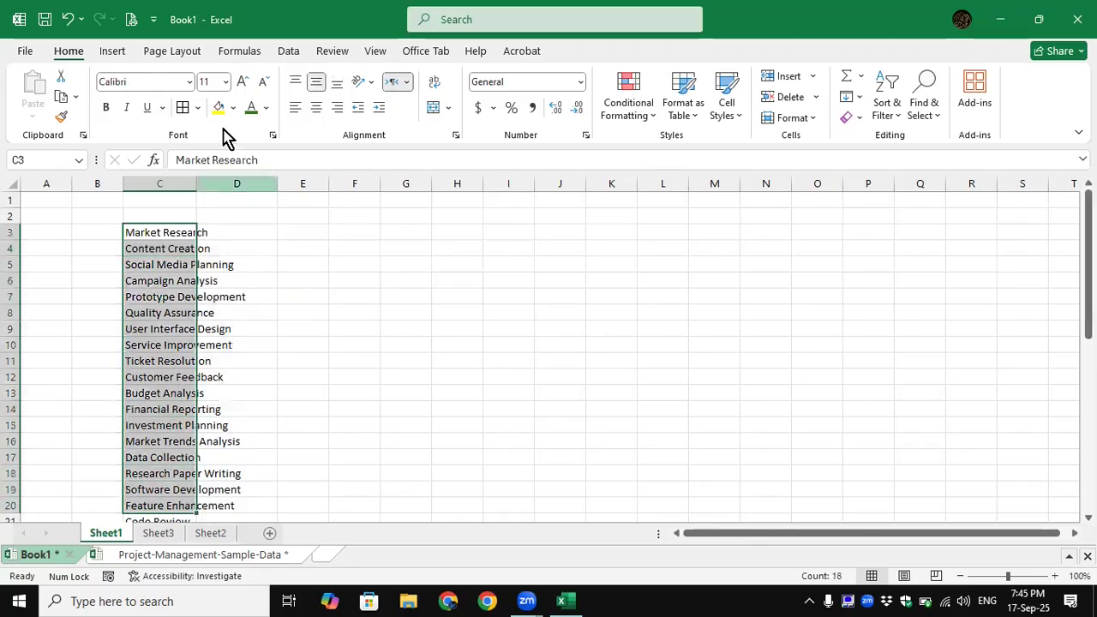
pyautogui.click(197, 108)
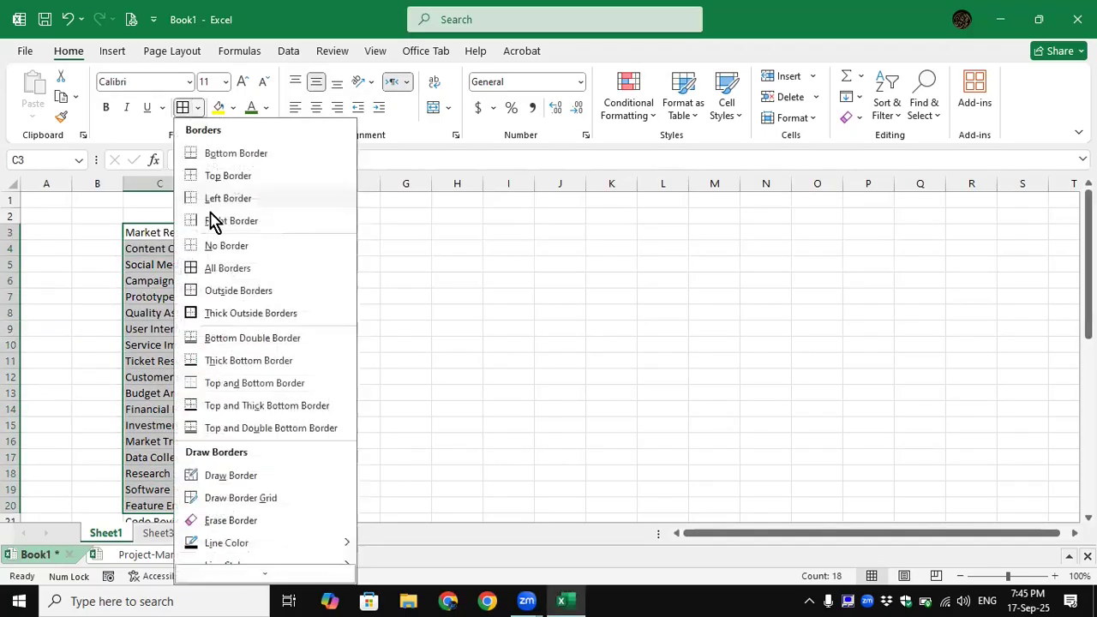
pyautogui.click(227, 268)
pyautogui.click(301, 246)
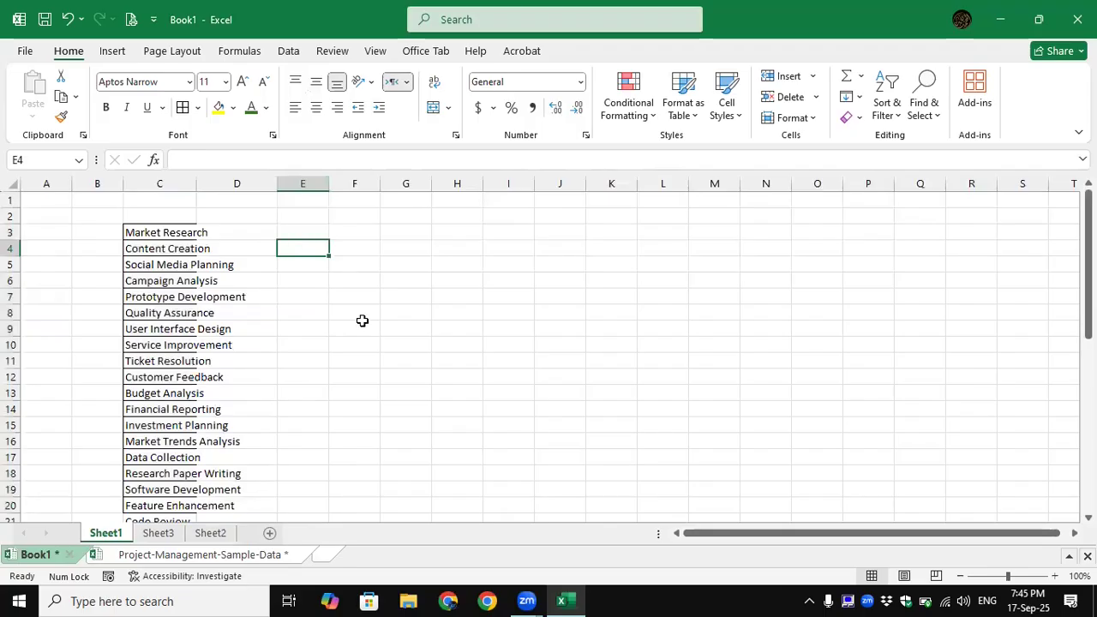
pyautogui.doubleClick(192, 185)
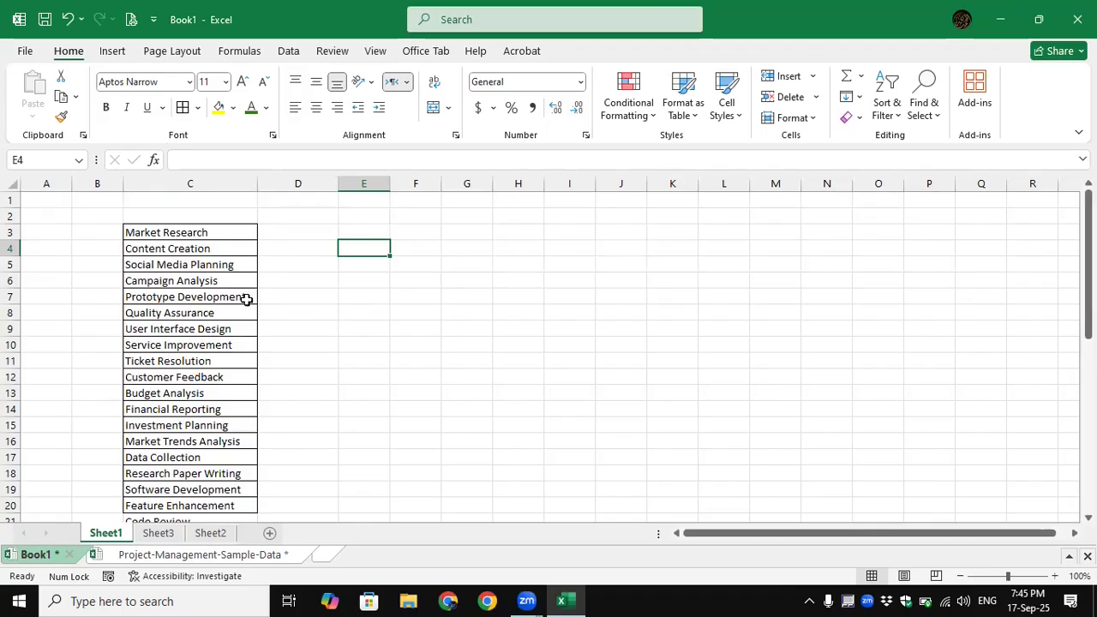
# Wrap the Prototype Development text in C7 and reduce column C to a width that keeps each word whole.
pyautogui.moveTo(254, 185); pyautogui.dragTo(192, 191)
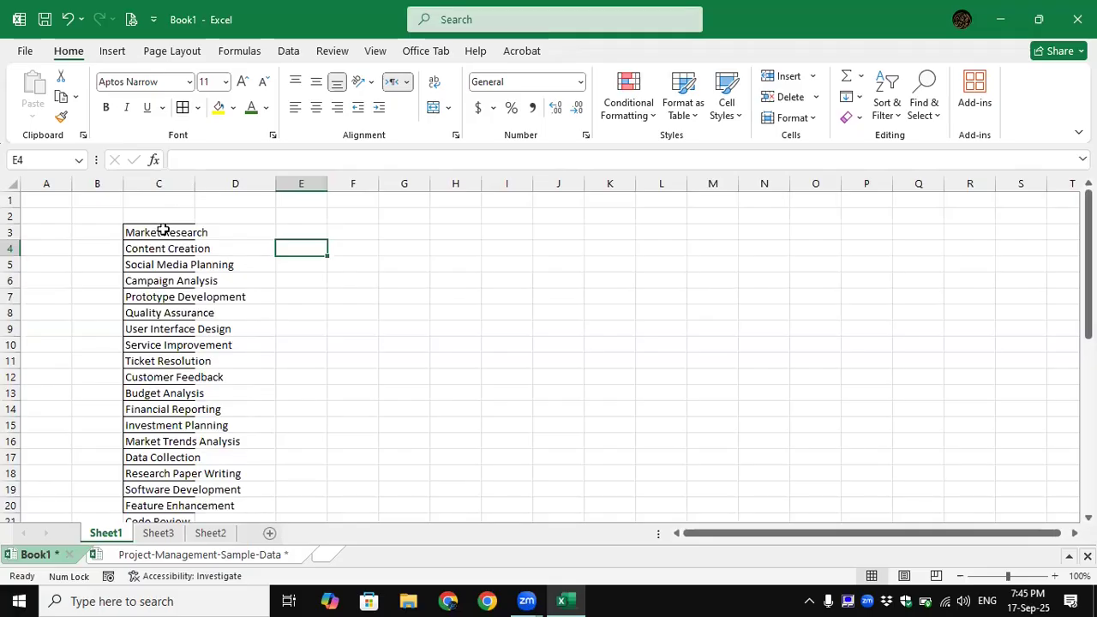
pyautogui.click(168, 296)
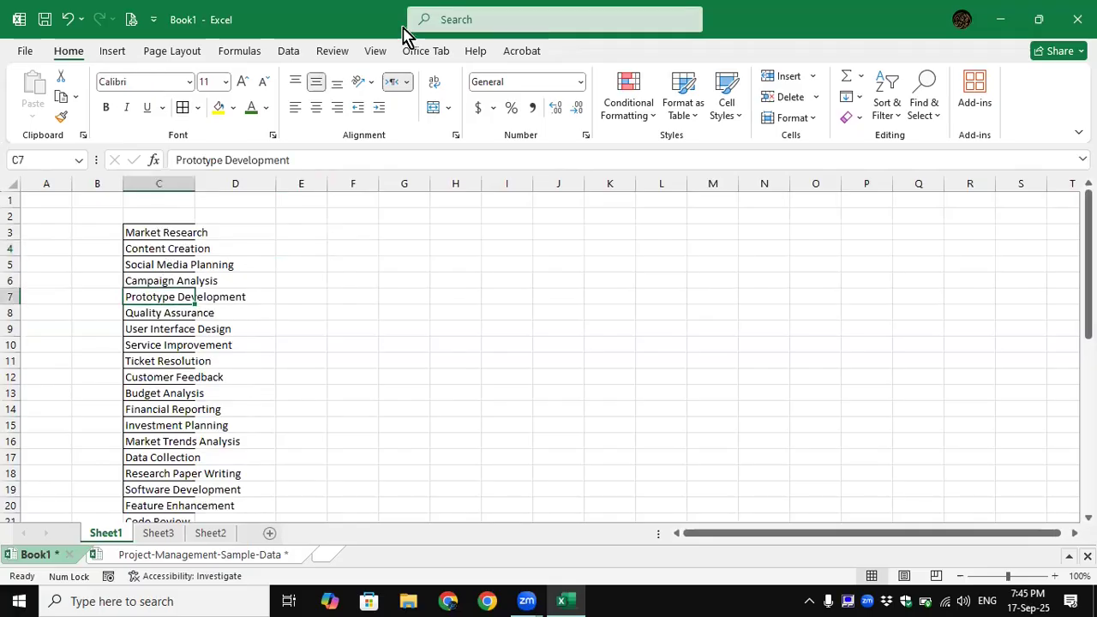
pyautogui.click(435, 83)
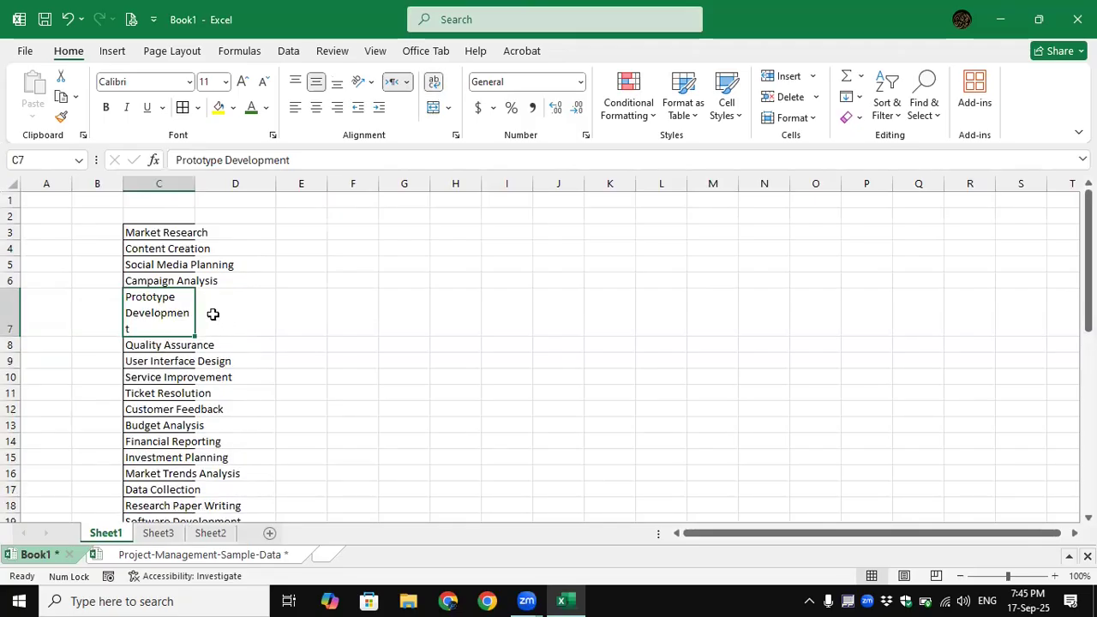
pyautogui.moveTo(195, 185); pyautogui.dragTo(211, 185)
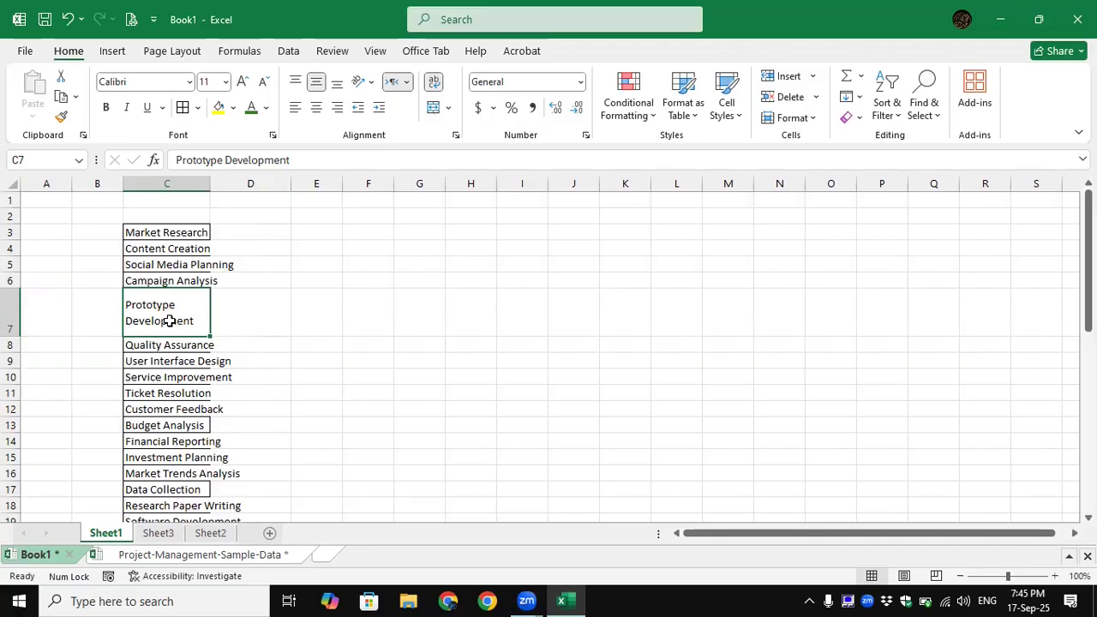
# Apply Wrap Text to the whole of column C, compare it off and on, and check the wrapped task list.
pyautogui.click(168, 183)
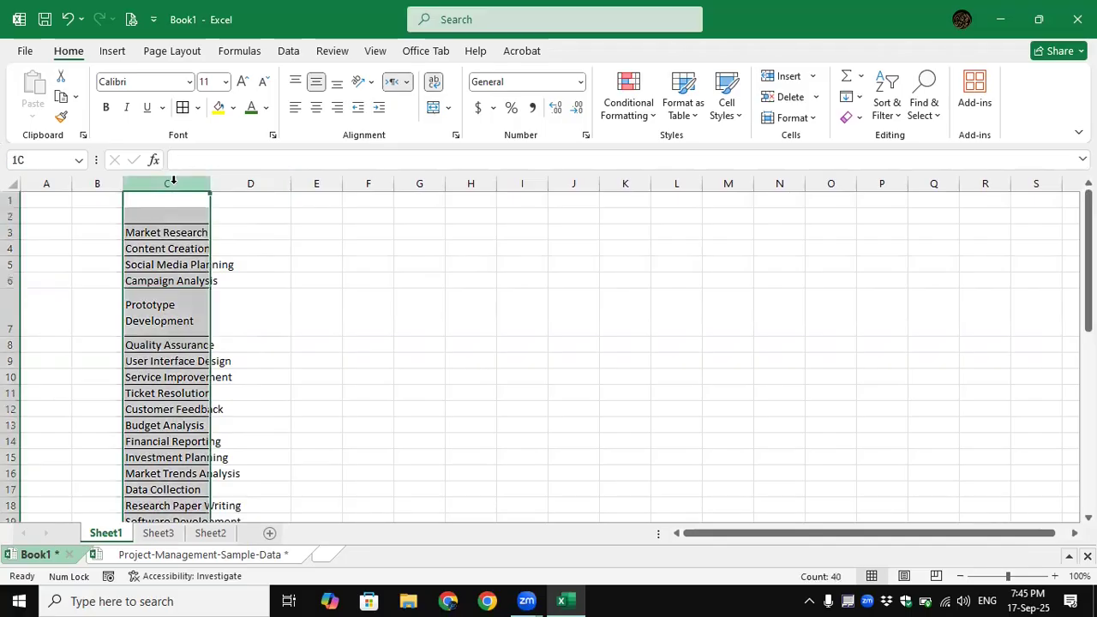
pyautogui.click(433, 82)
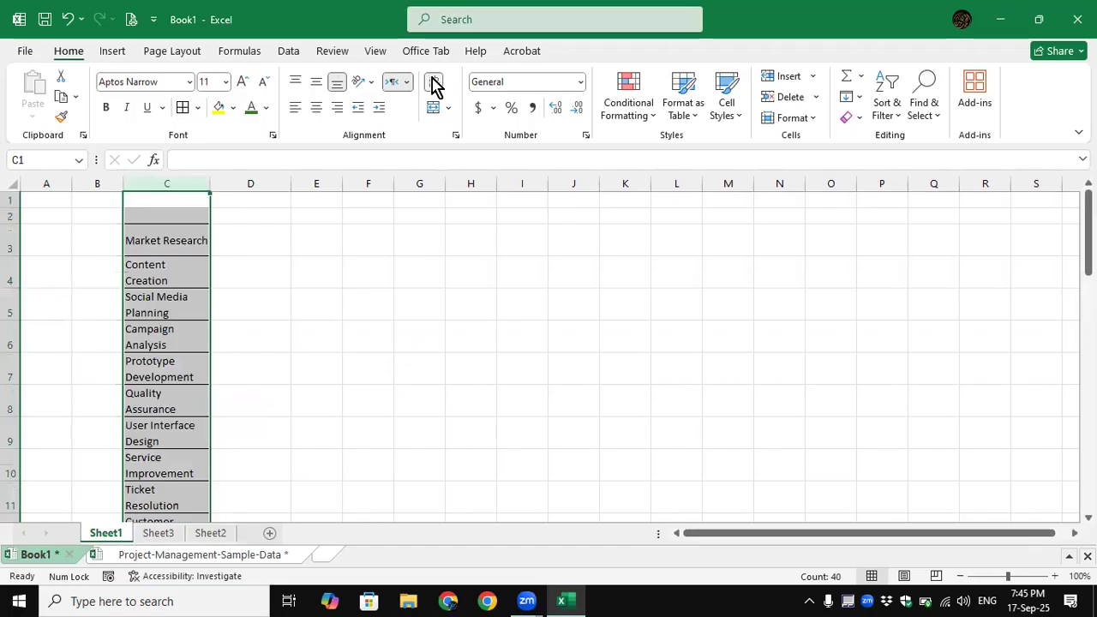
pyautogui.click(434, 83)
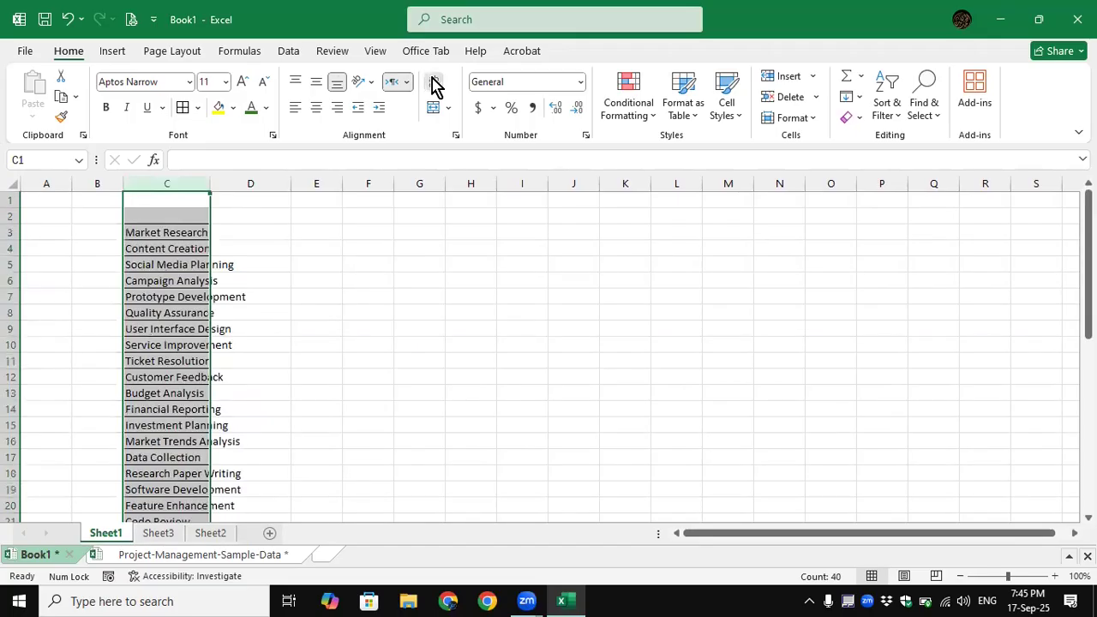
pyautogui.click(433, 83)
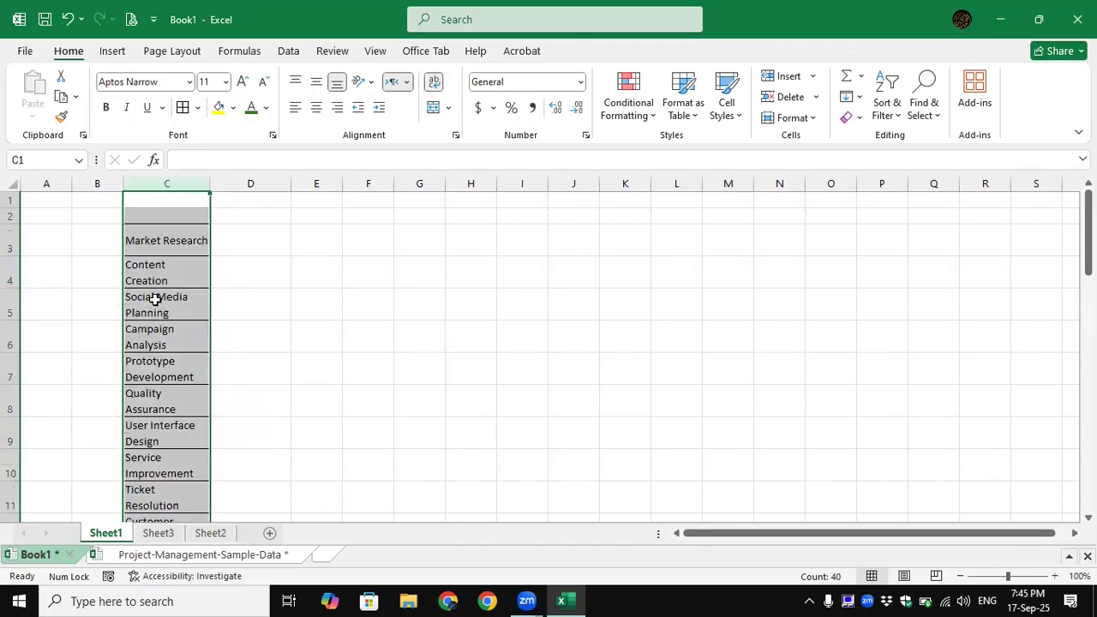
pyautogui.scroll(-7, 155, 299)
pyautogui.scroll(7, 156, 299)
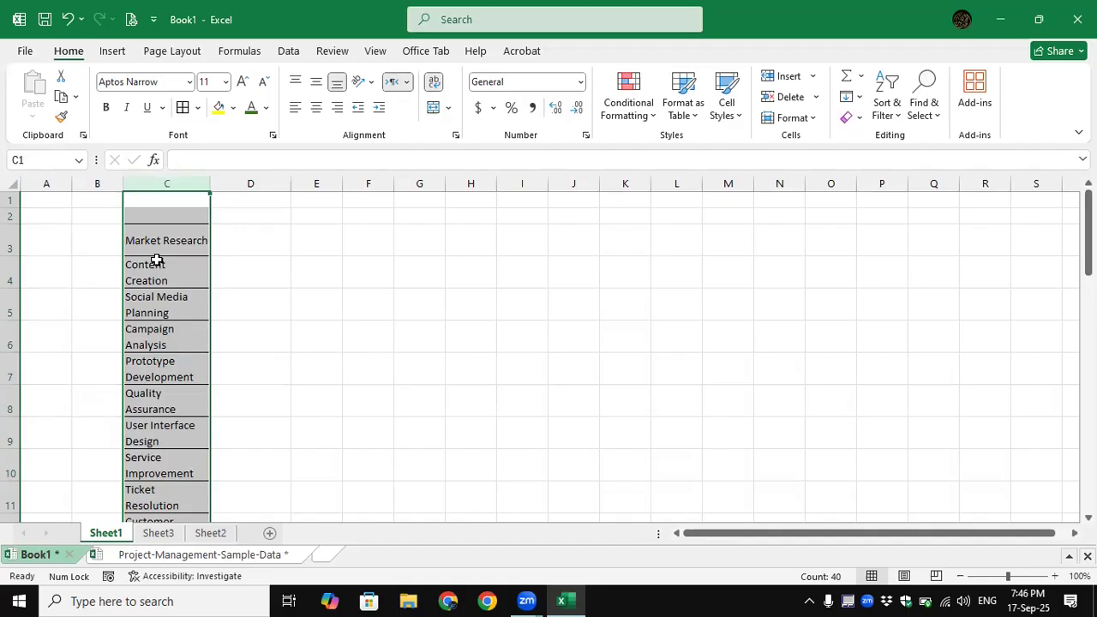
pyautogui.click(159, 267)
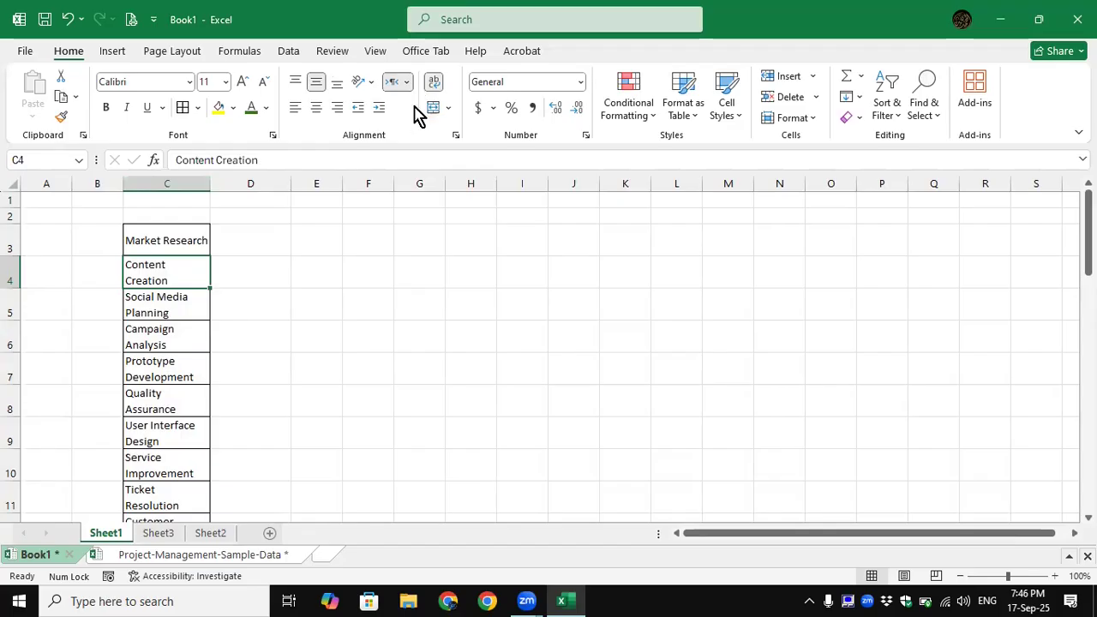
# Undo the text wrapping in column C, autofit the column to its contents, and look through the whole task list.
pyautogui.hotkey('ctrl', 'z')
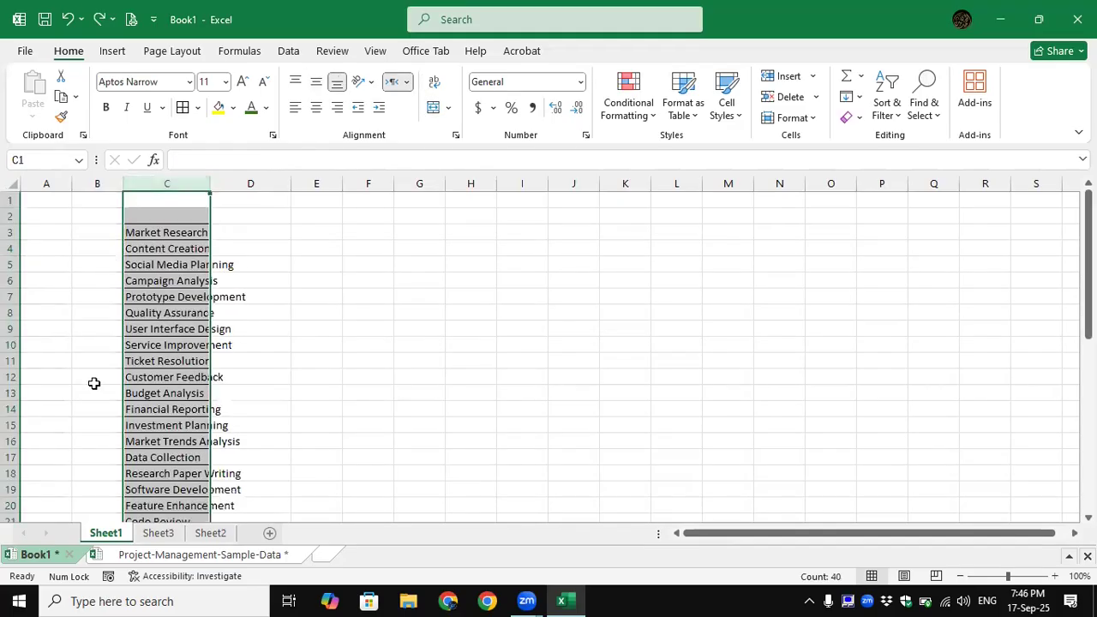
pyautogui.scroll(-9, 187, 351)
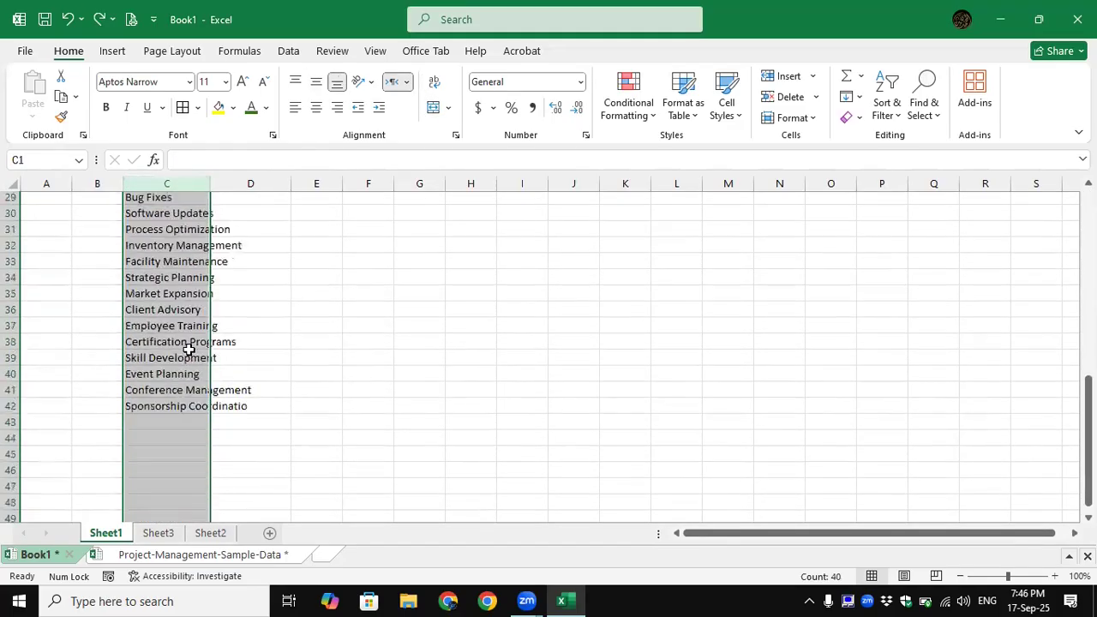
pyautogui.scroll(-1, 189, 351)
pyautogui.scroll(6, 188, 350)
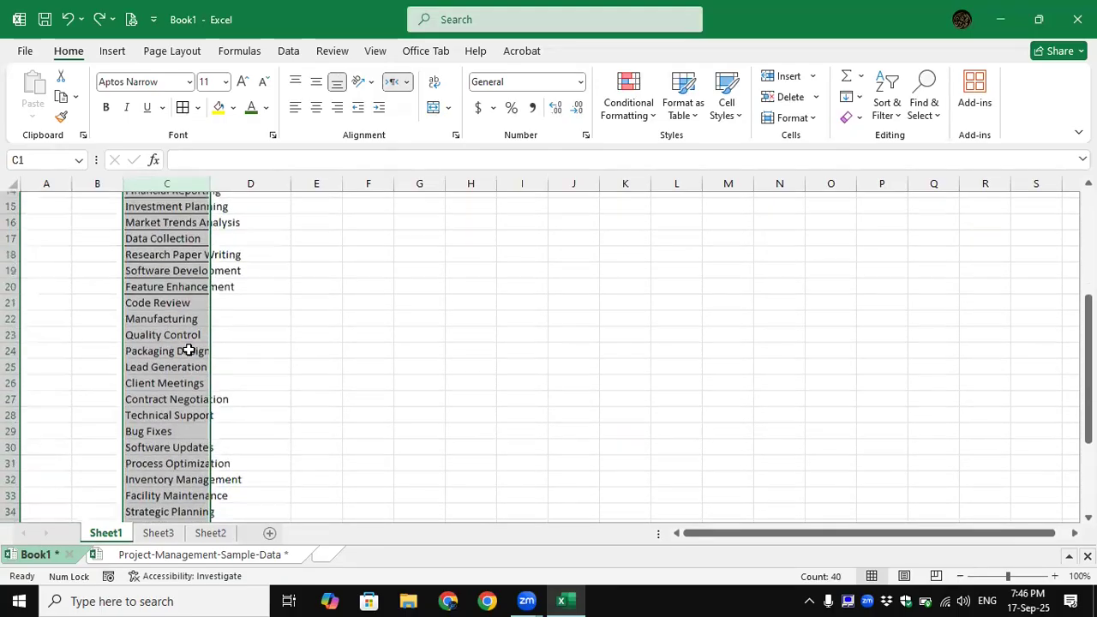
pyautogui.scroll(1, 189, 350)
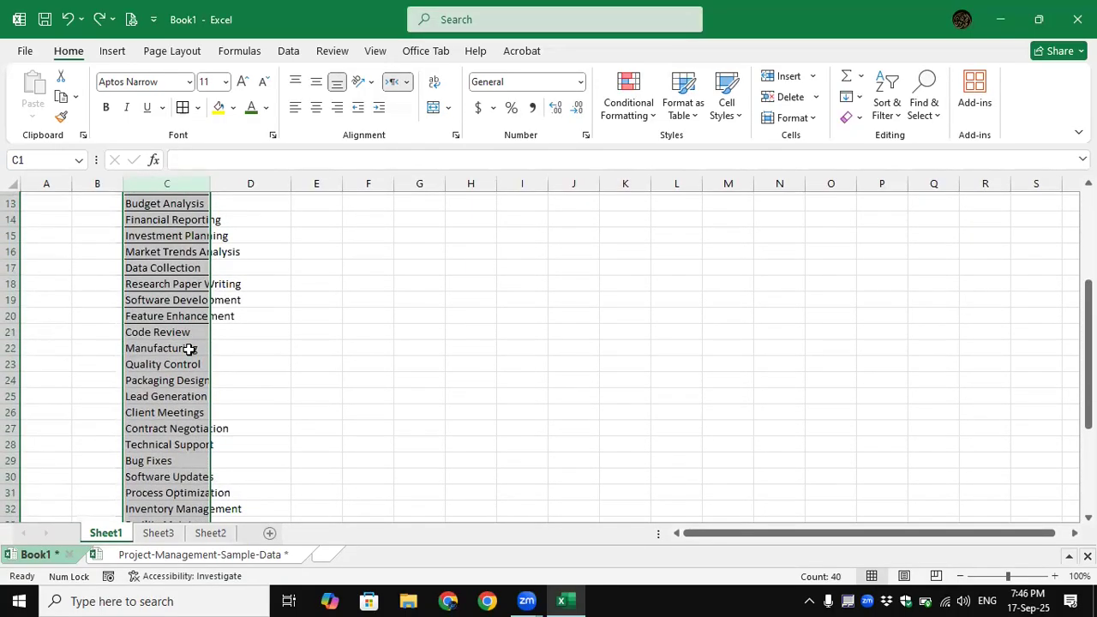
pyautogui.doubleClick(210, 183)
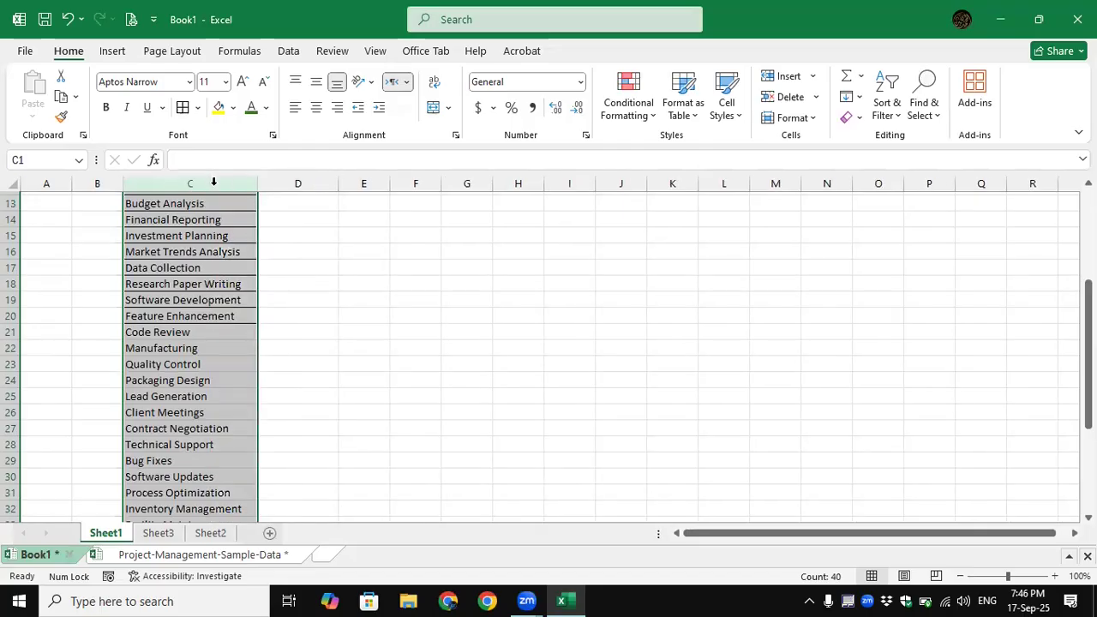
pyautogui.scroll(4, 214, 183)
pyautogui.scroll(-10, 213, 183)
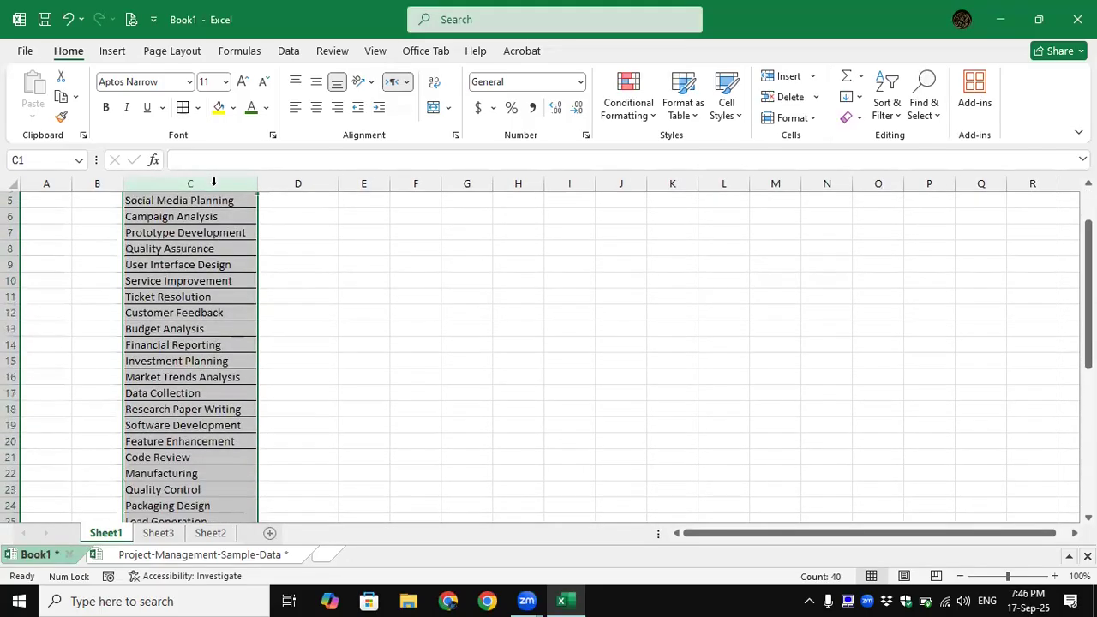
pyautogui.scroll(10, 214, 182)
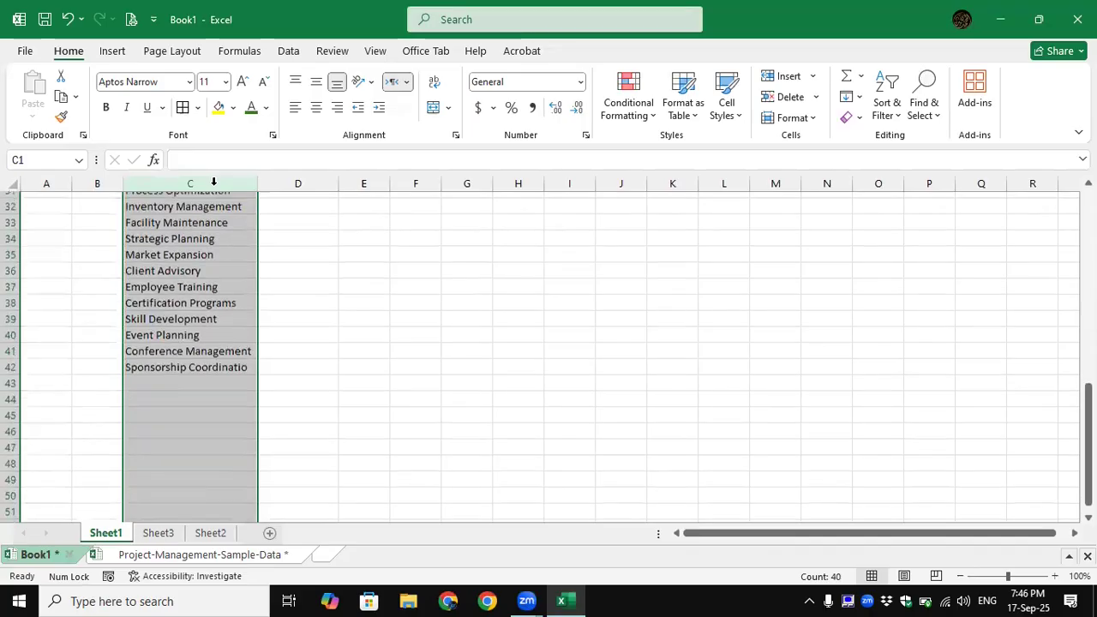
pyautogui.scroll(-10, 214, 182)
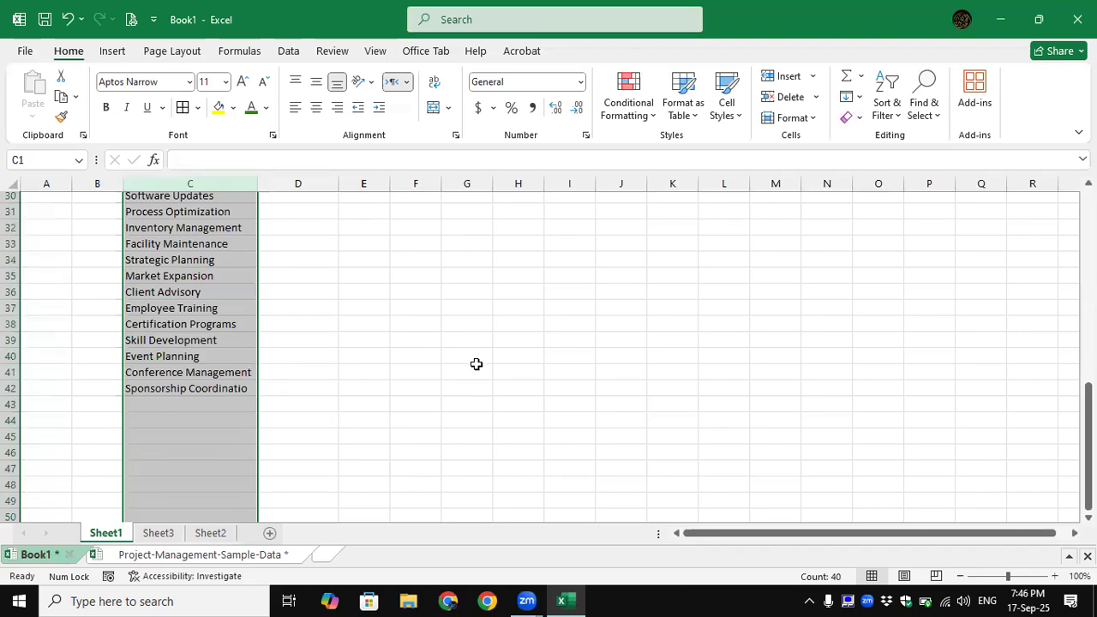
# Narrow column C so the longer task names overflow, apply Wrap Text to the column, and check the wrapped list.
pyautogui.click(435, 82)
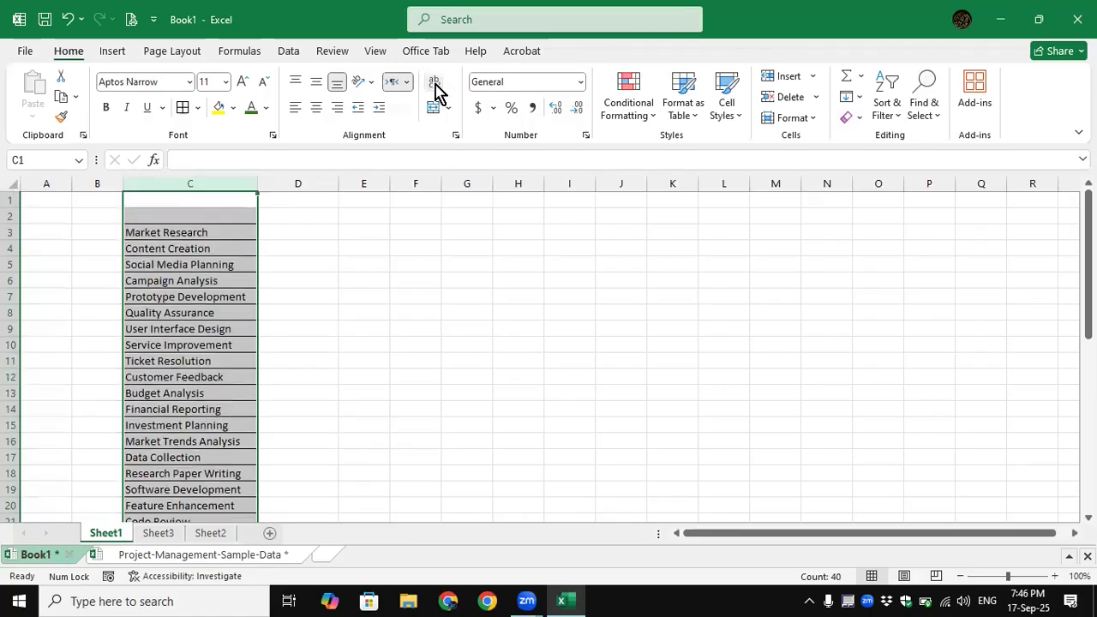
pyautogui.moveTo(257, 187); pyautogui.dragTo(222, 196)
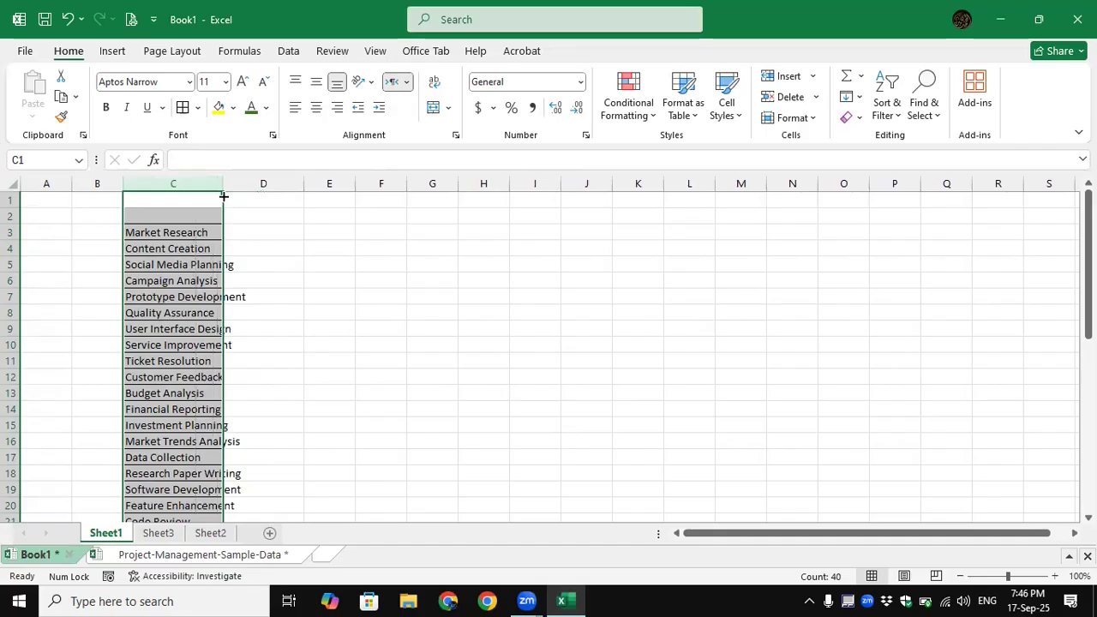
pyautogui.click(434, 84)
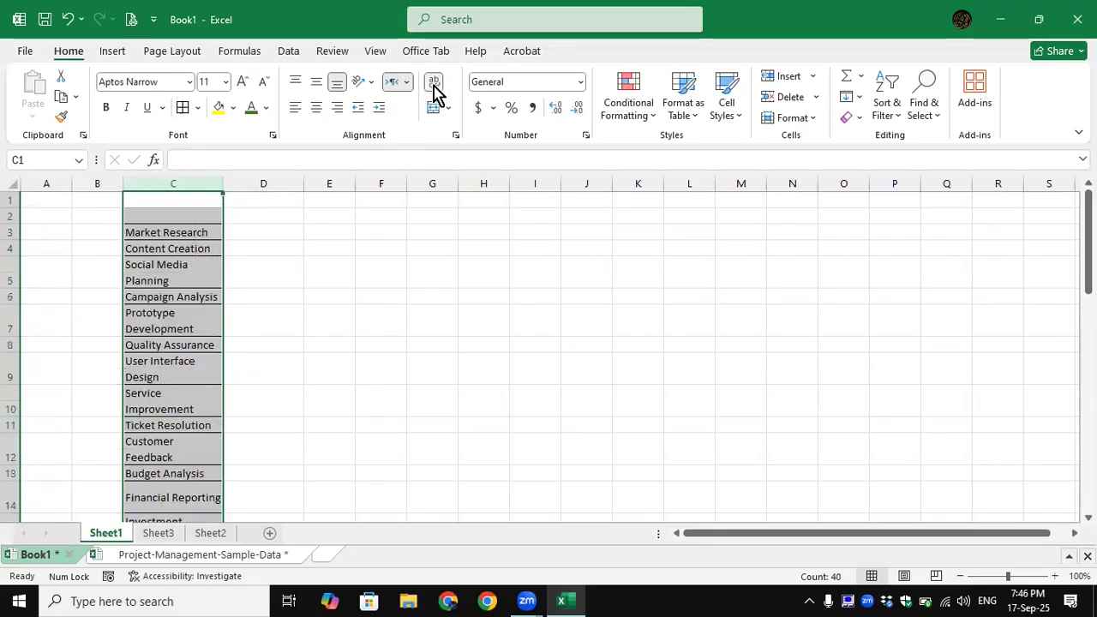
pyautogui.scroll(-6, 159, 404)
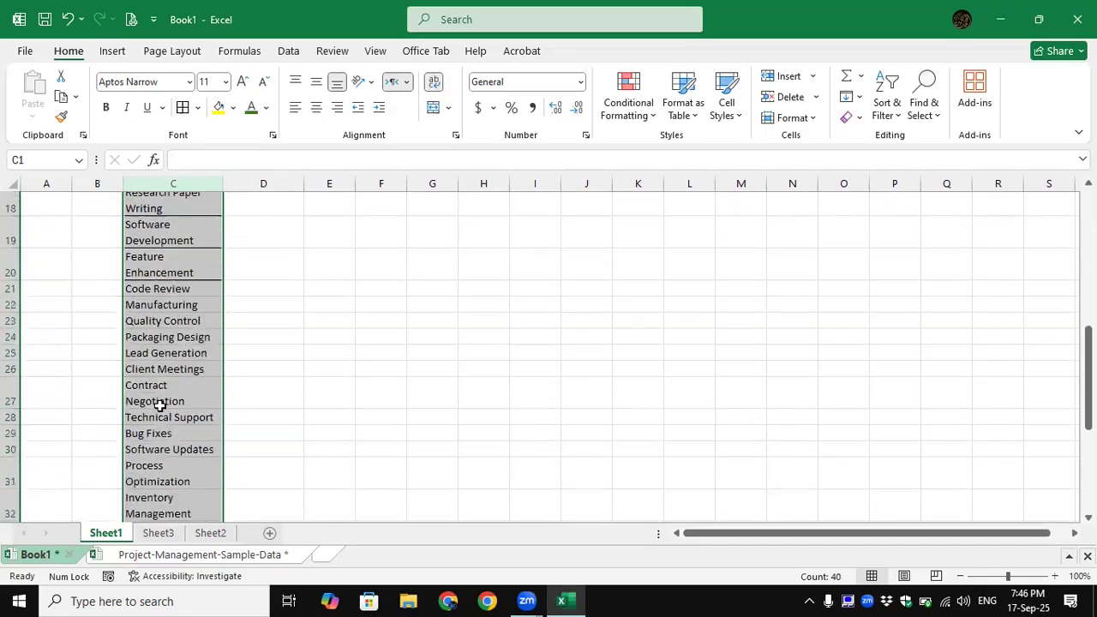
pyautogui.scroll(-5, 159, 405)
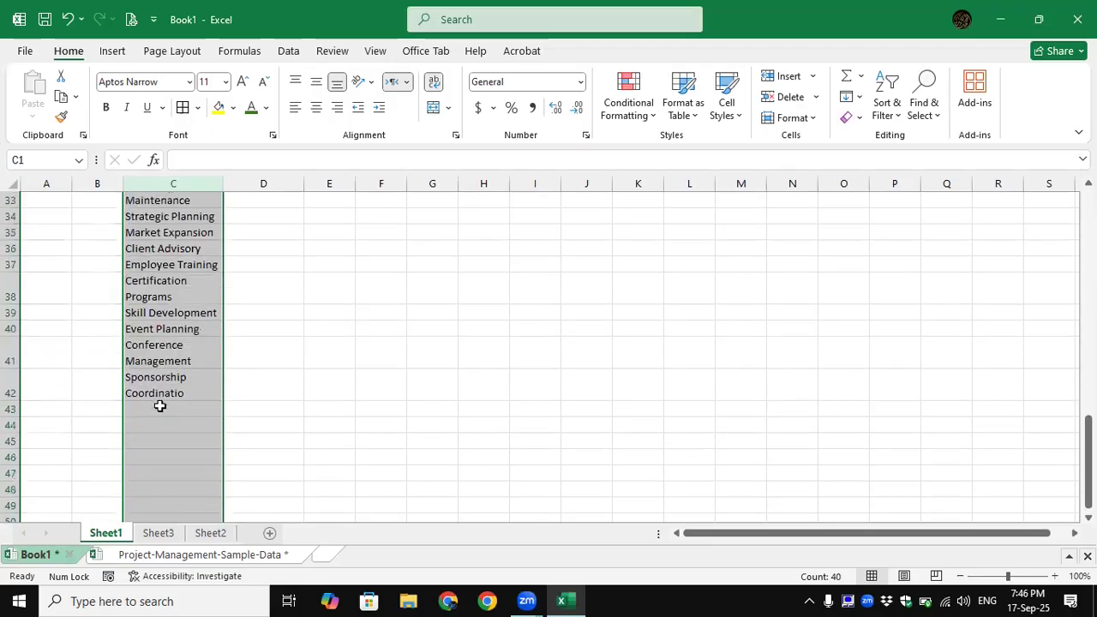
pyautogui.scroll(9, 159, 406)
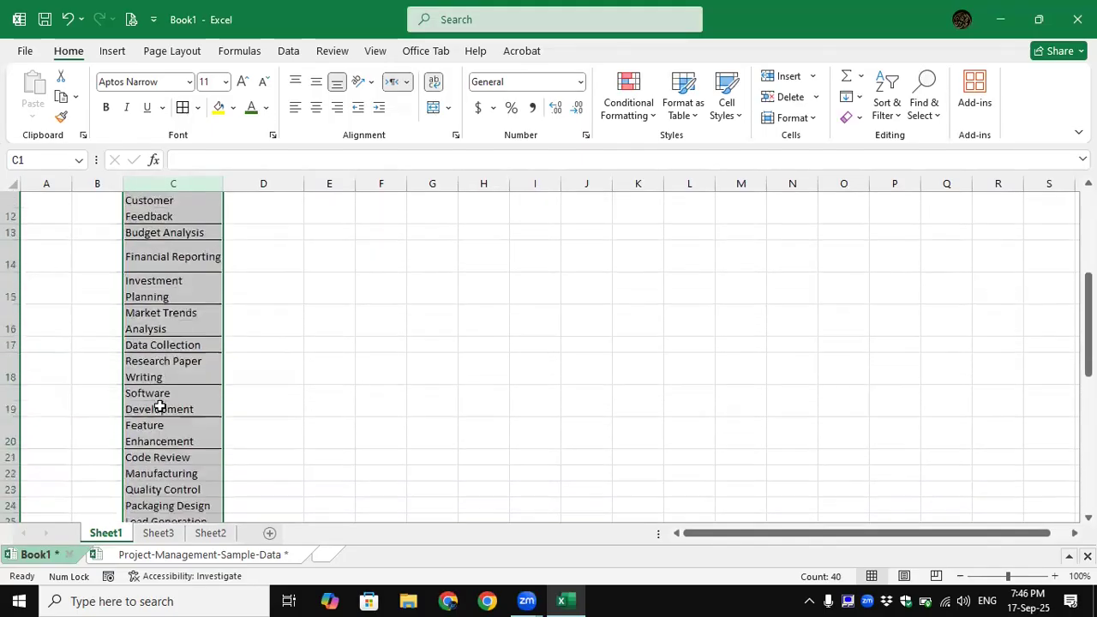
pyautogui.scroll(2, 159, 404)
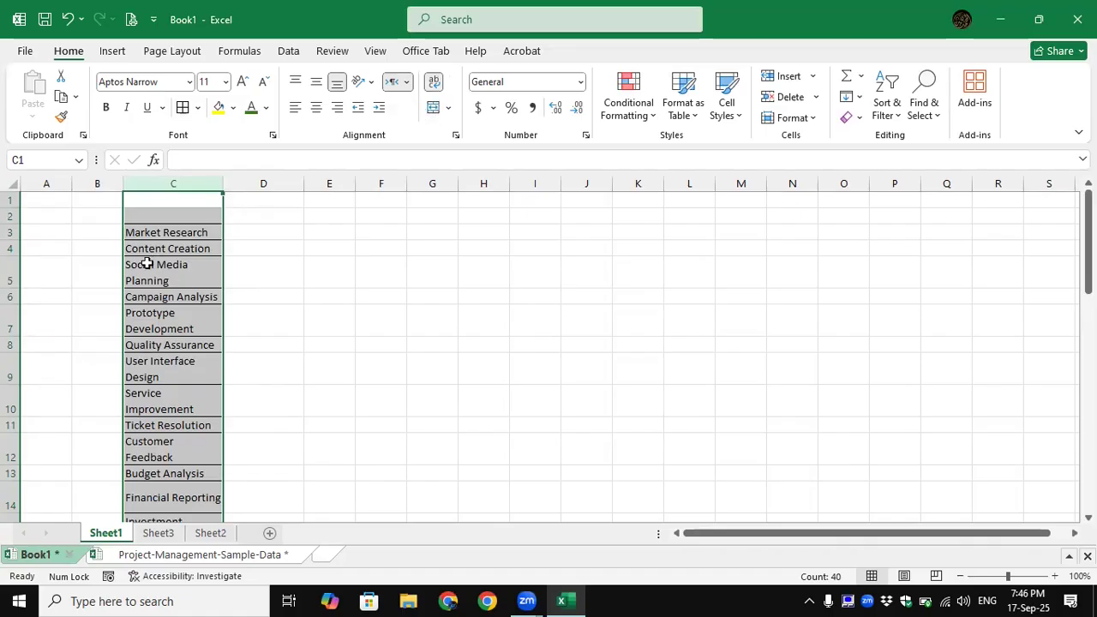
# Turn off Wrap Text for column C and autofit the column to its longest task name.
pyautogui.click(432, 82)
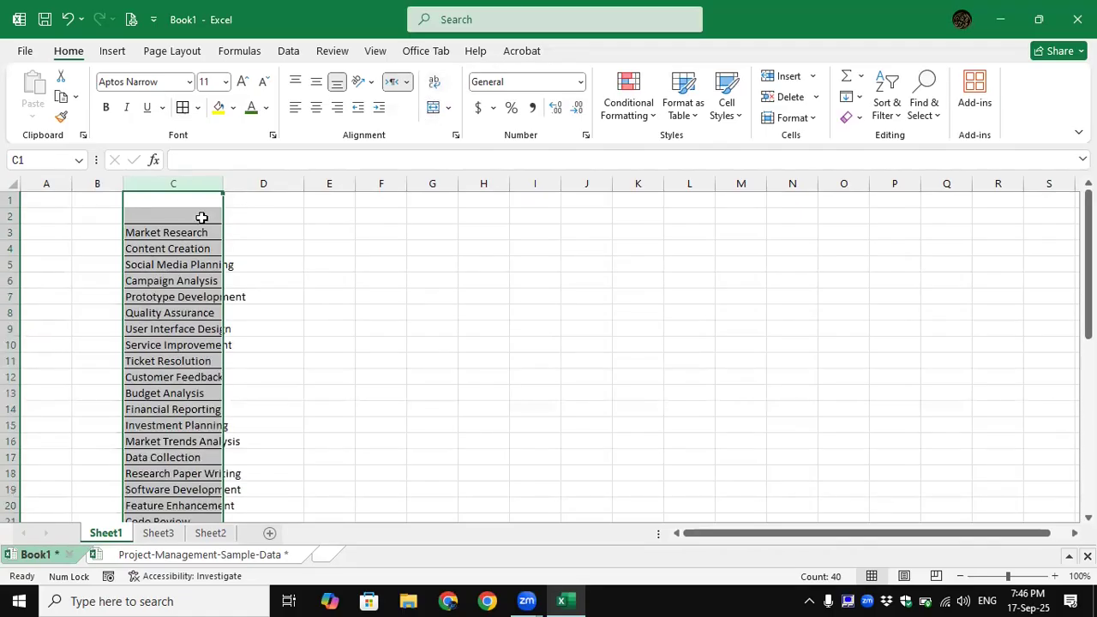
pyautogui.doubleClick(226, 183)
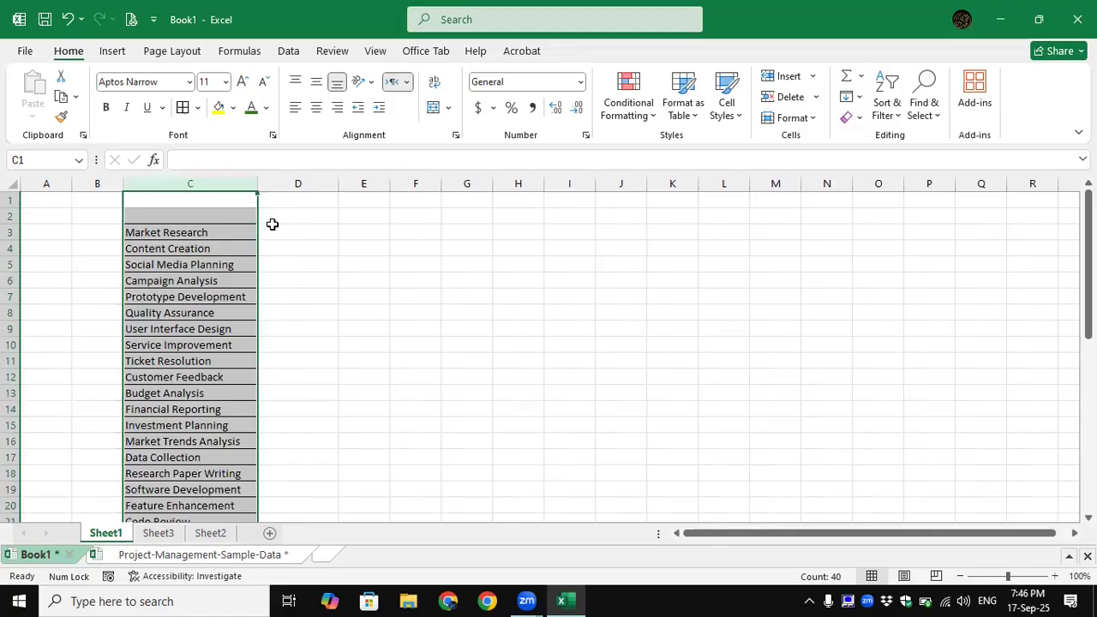
pyautogui.click(211, 217)
pyautogui.click(285, 216)
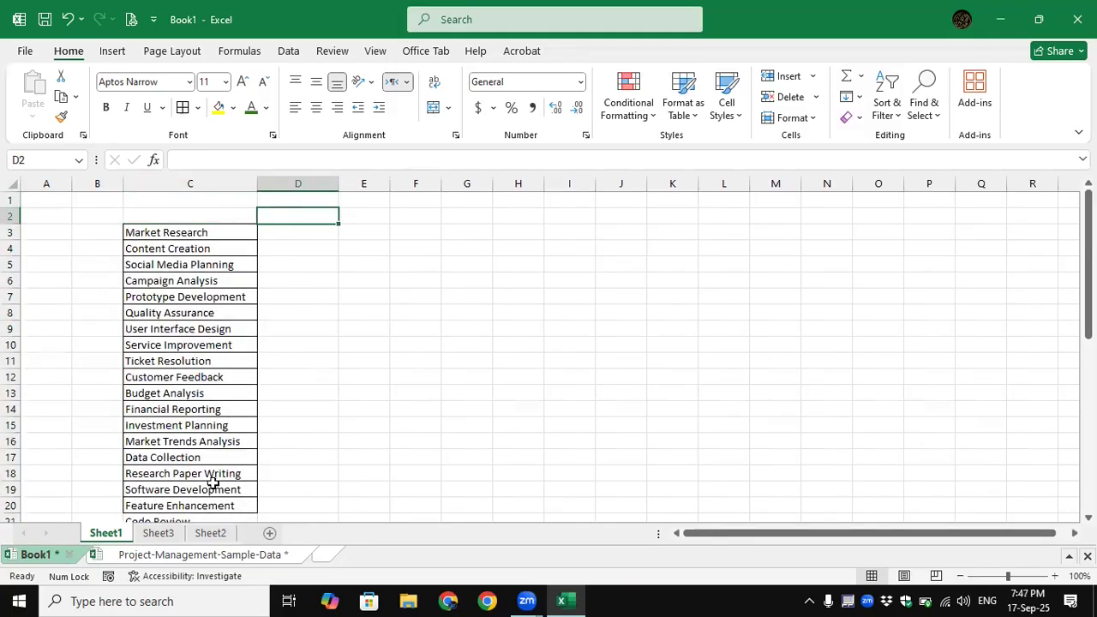
# Apply All Borders to the range C3:J22 to form a table grid around the task names.
pyautogui.moveTo(211, 235); pyautogui.dragTo(602, 545)
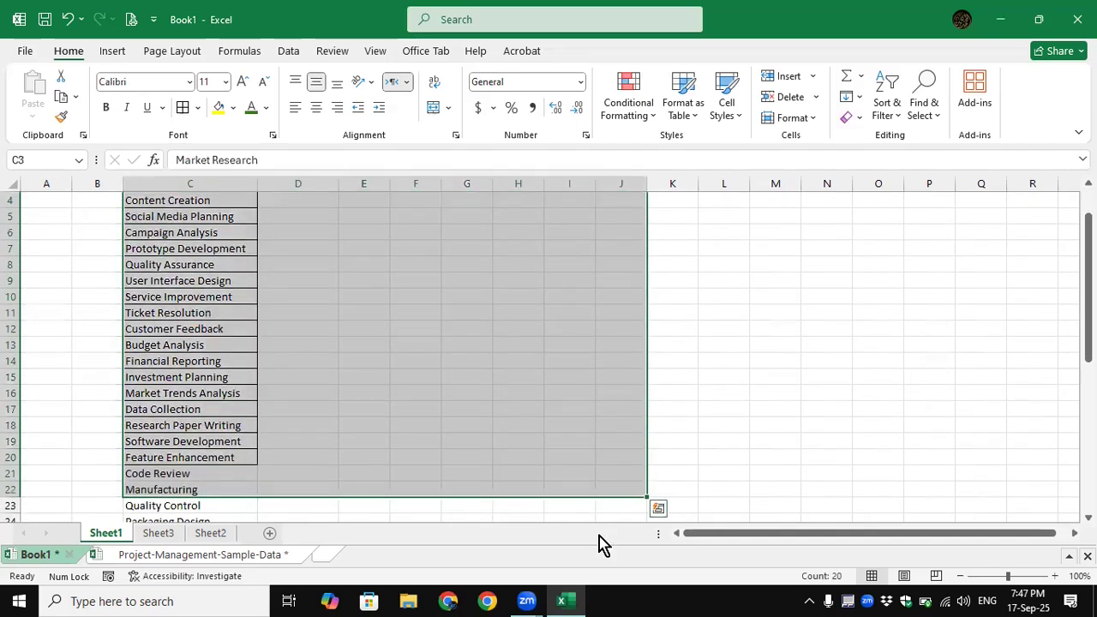
pyautogui.scroll(1, 602, 545)
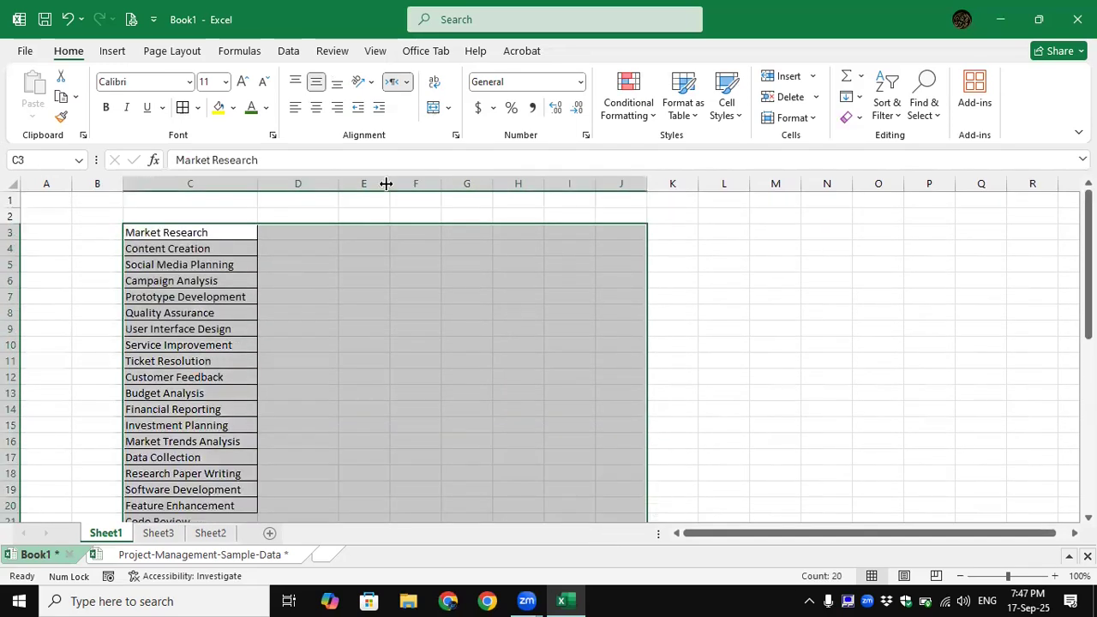
pyautogui.click(180, 109)
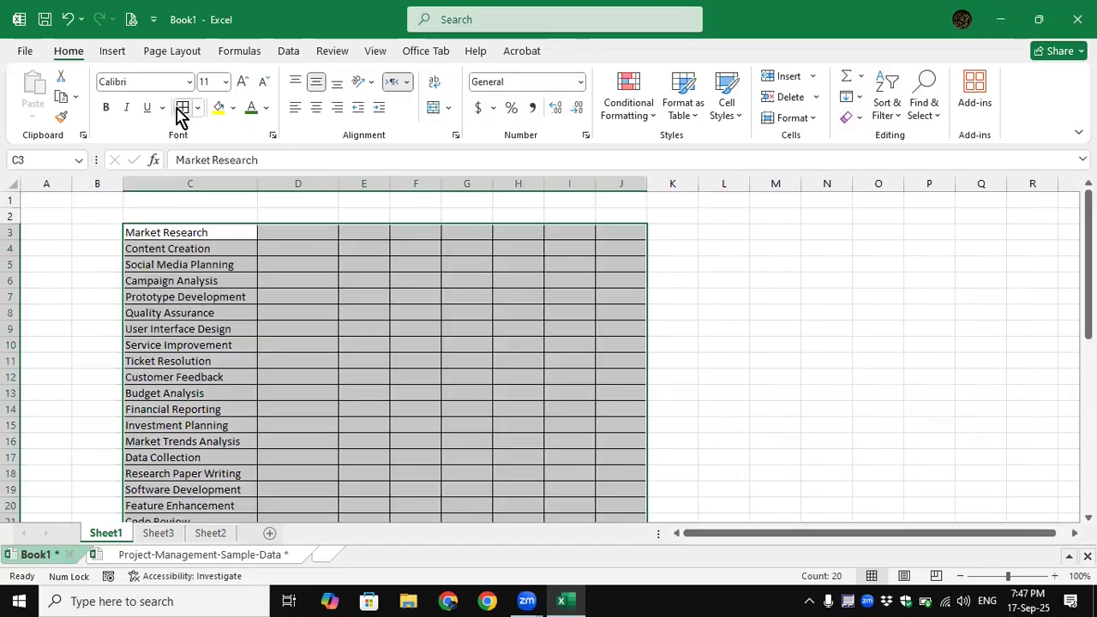
pyautogui.click(296, 209)
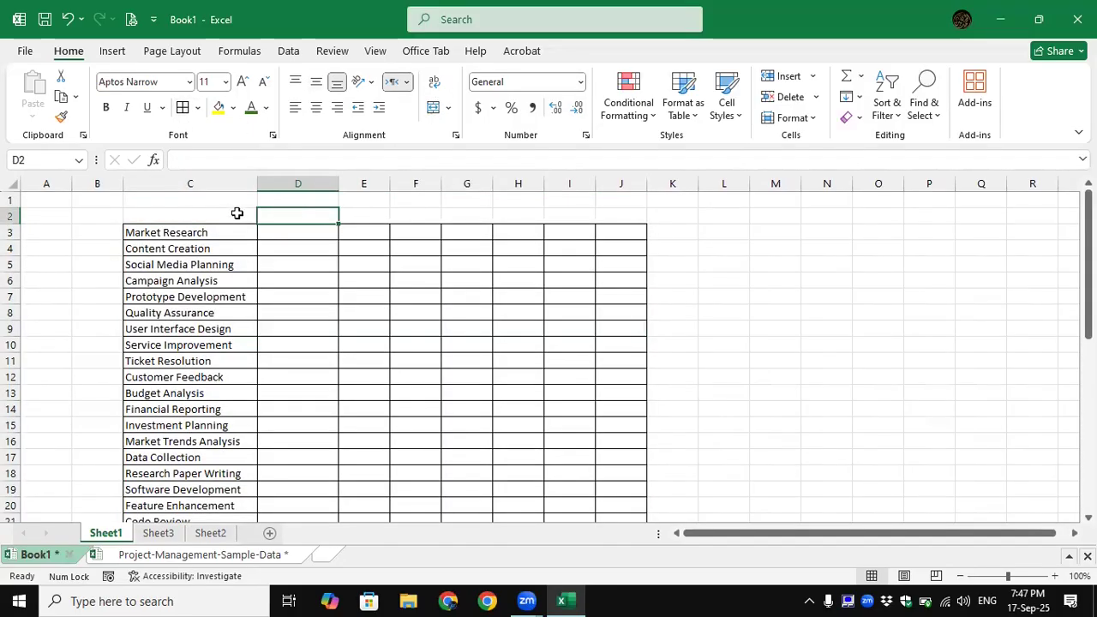
# Enter the title "Sales Record of Shop" in D2 above the bordered table.
pyautogui.click(237, 213)
pyautogui.click(300, 212)
pyautogui.write('Sales \\record')
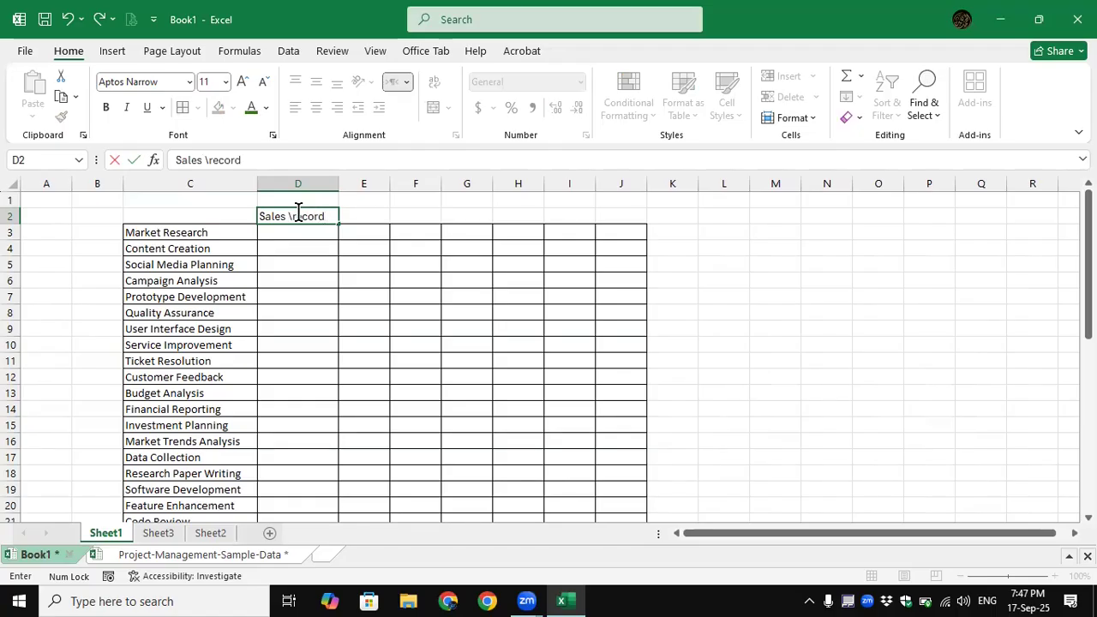
pyautogui.click(292, 216)
pyautogui.press('BackSpace')
pyautogui.press('BackSpace')
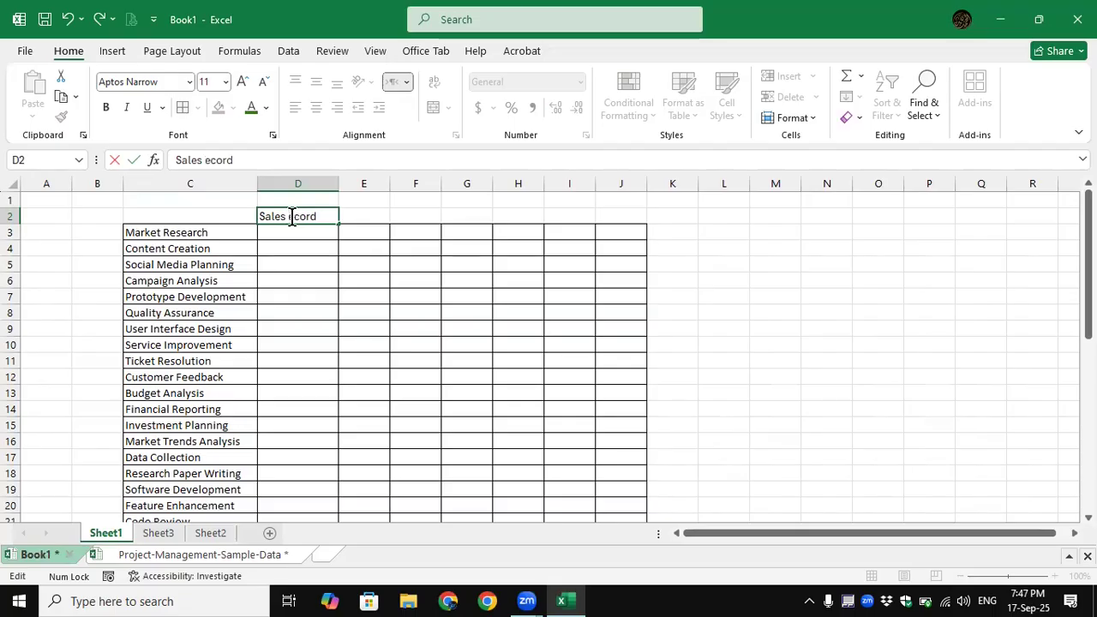
pyautogui.write('R')
pyautogui.write(' of Shop')
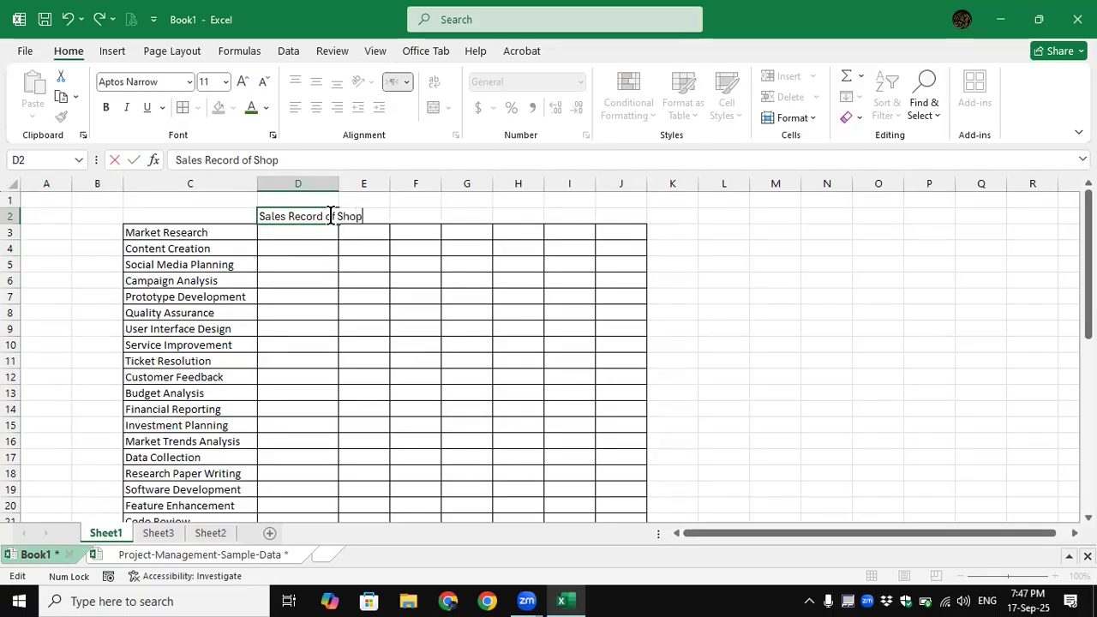
pyautogui.click(415, 260)
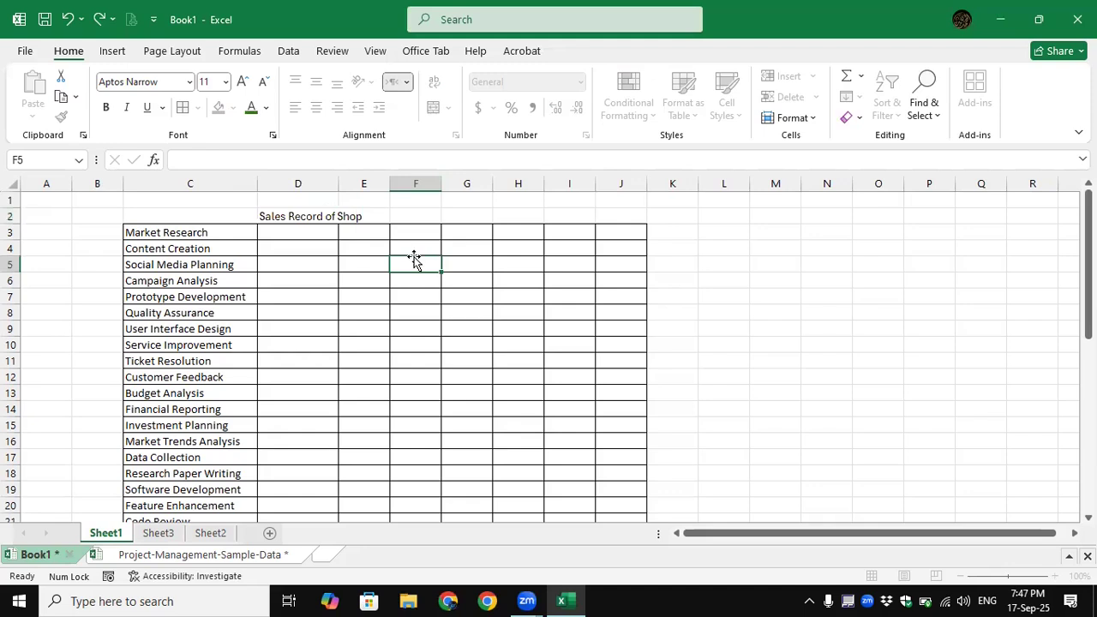
# Enlarge the font of the title in D2 to size 26.
pyautogui.click(328, 216)
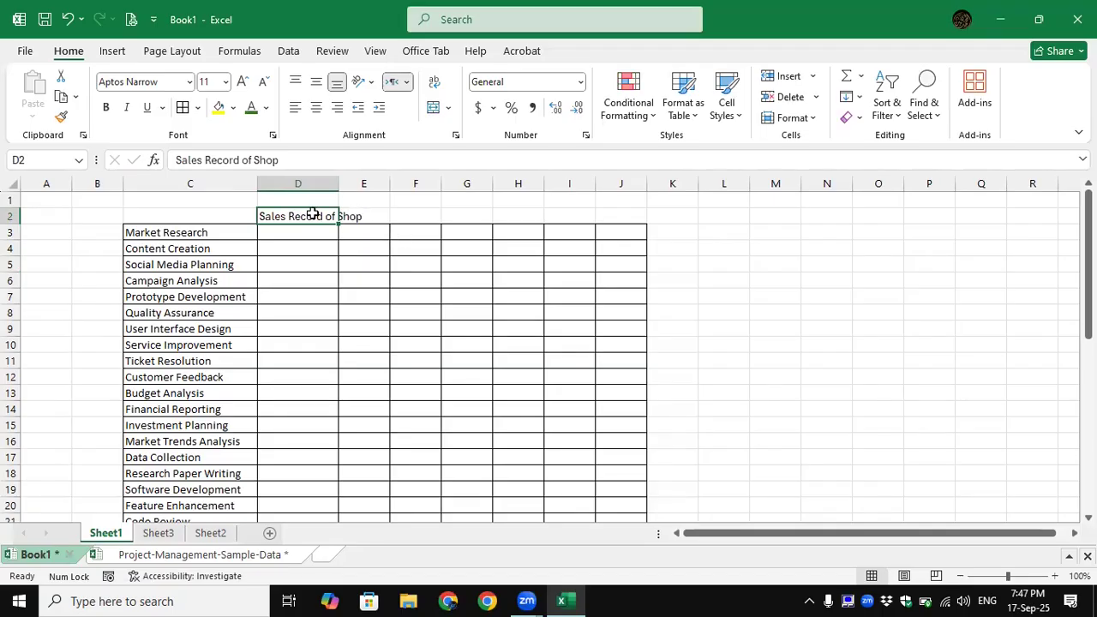
pyautogui.click(243, 81)
pyautogui.click(243, 81)
pyautogui.click(242, 82)
pyautogui.click(242, 81)
pyautogui.click(242, 81)
pyautogui.click(242, 81)
pyautogui.click(242, 81)
pyautogui.click(243, 81)
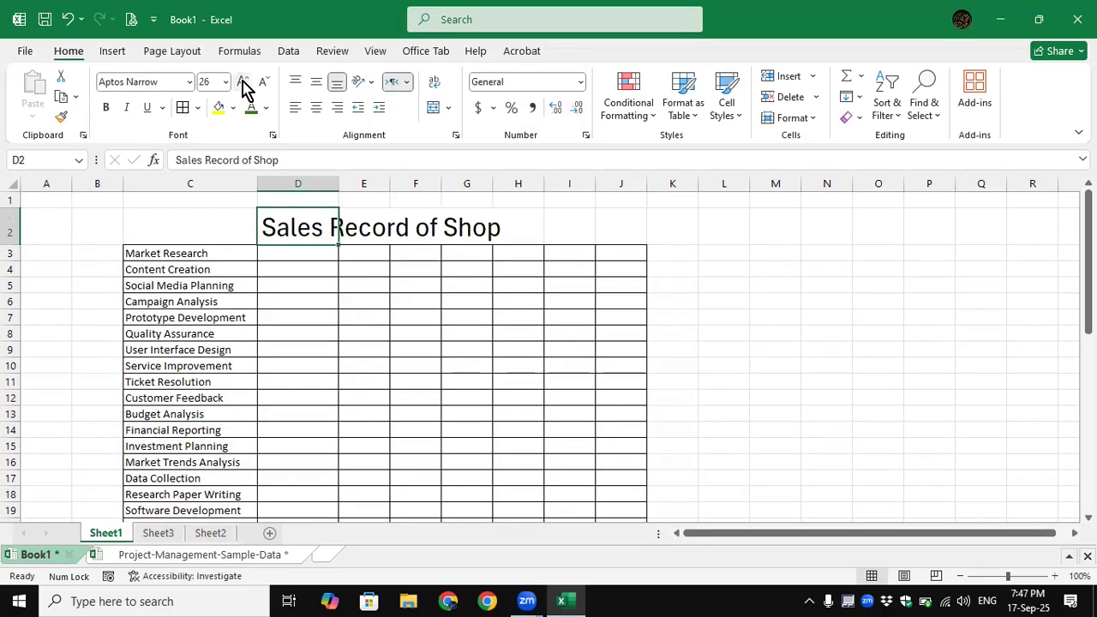
pyautogui.click(366, 203)
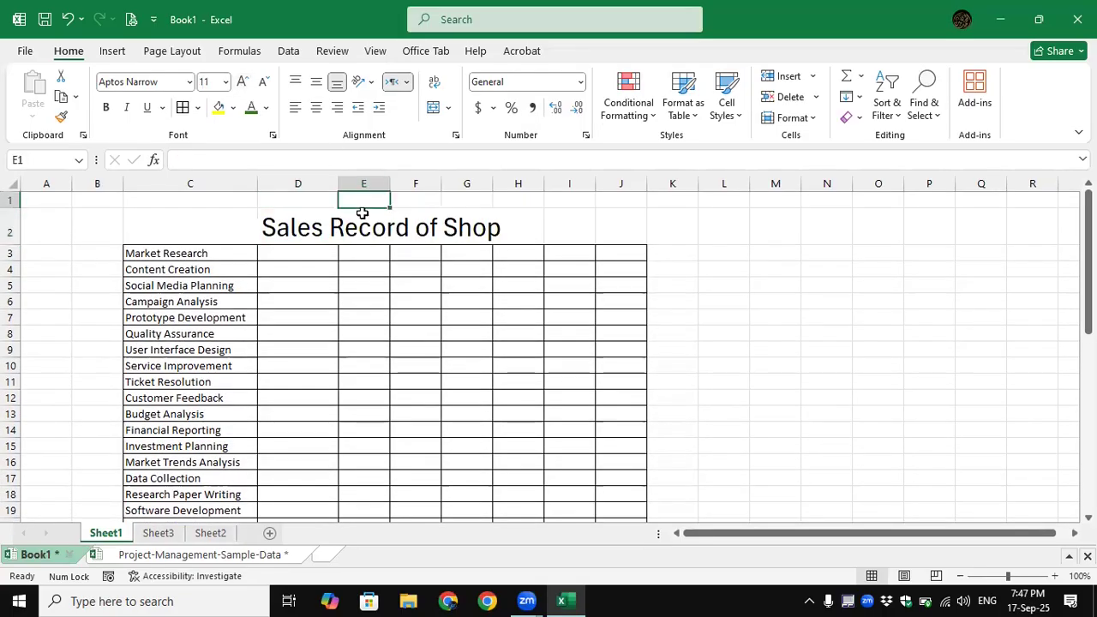
# Examine cells D2 to H2 under the title to see which cell holds its text and which ones it only overlaps.
pyautogui.click(514, 227)
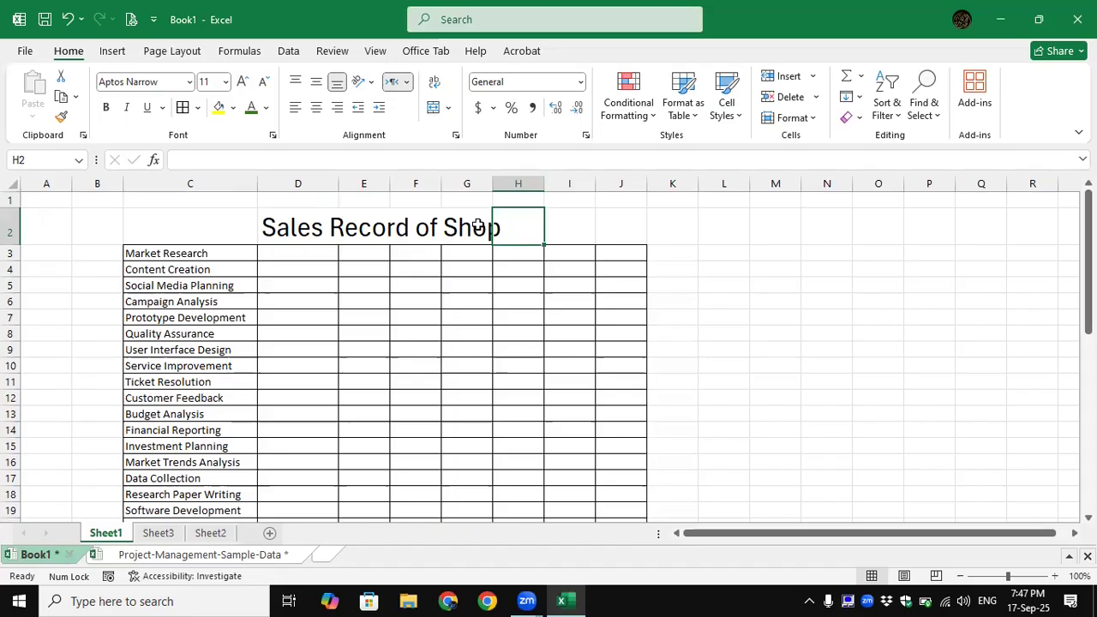
pyautogui.click(477, 225)
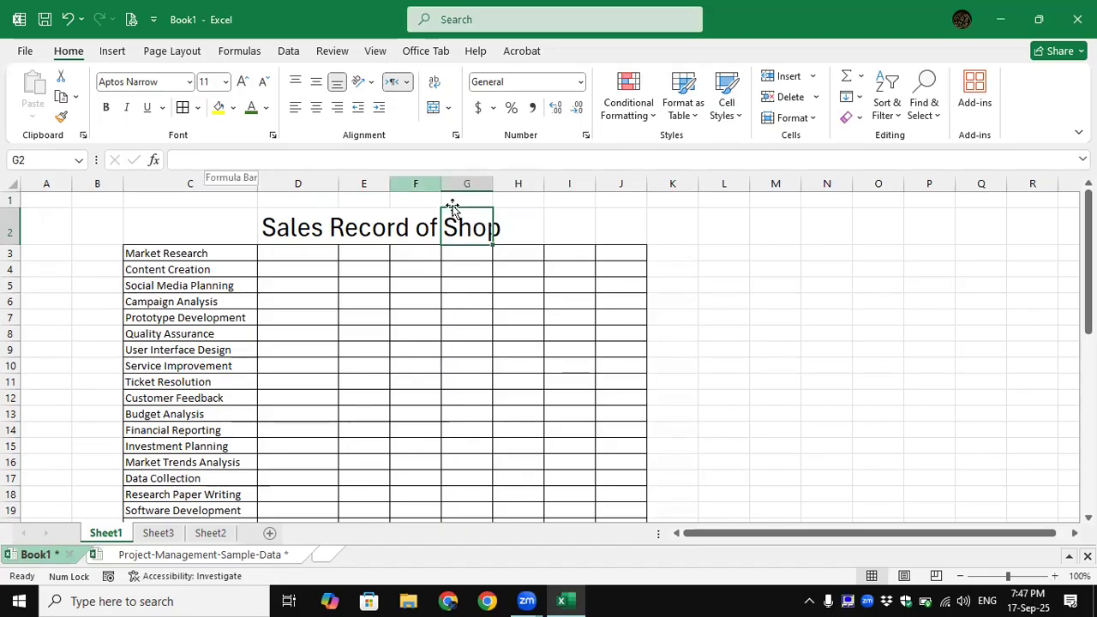
pyautogui.click(420, 228)
pyautogui.click(361, 222)
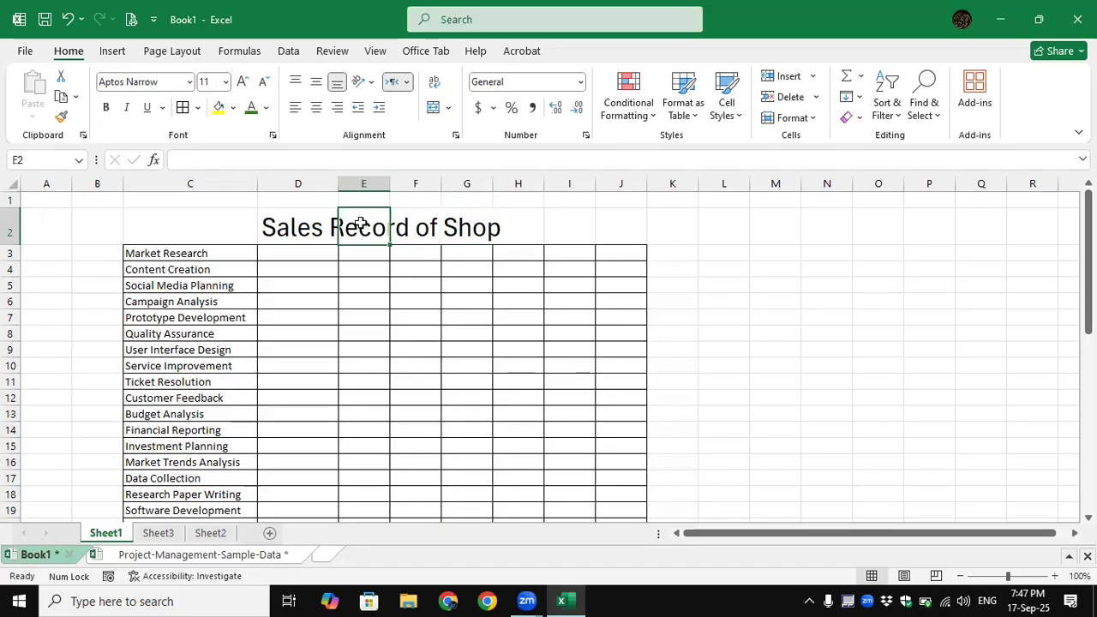
pyautogui.click(306, 224)
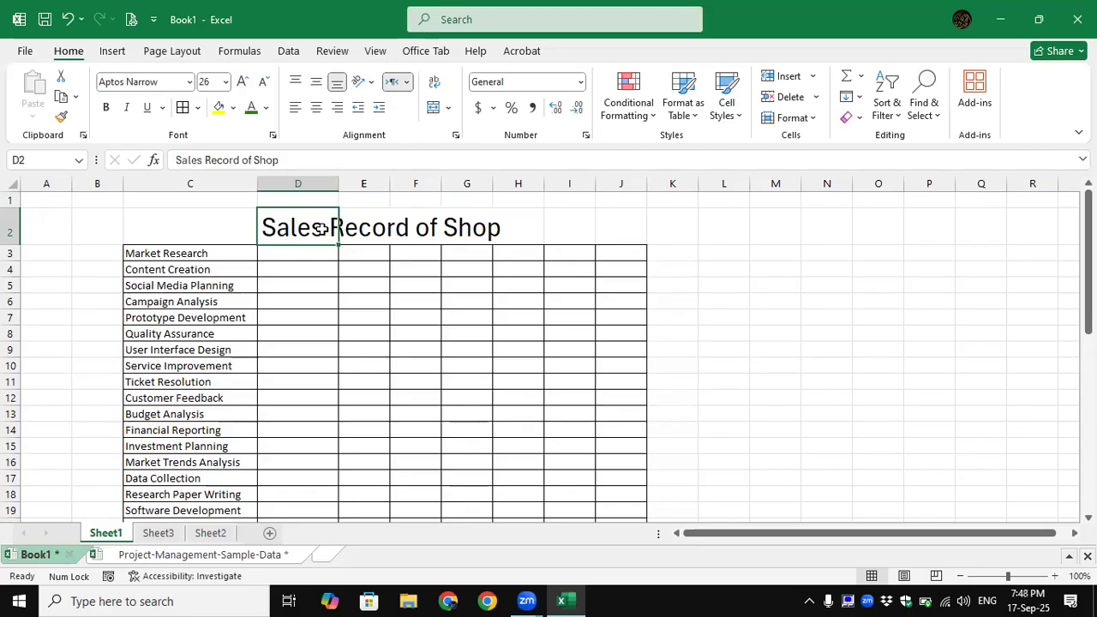
pyautogui.click(377, 234)
pyautogui.moveTo(472, 238); pyautogui.dragTo(266, 234)
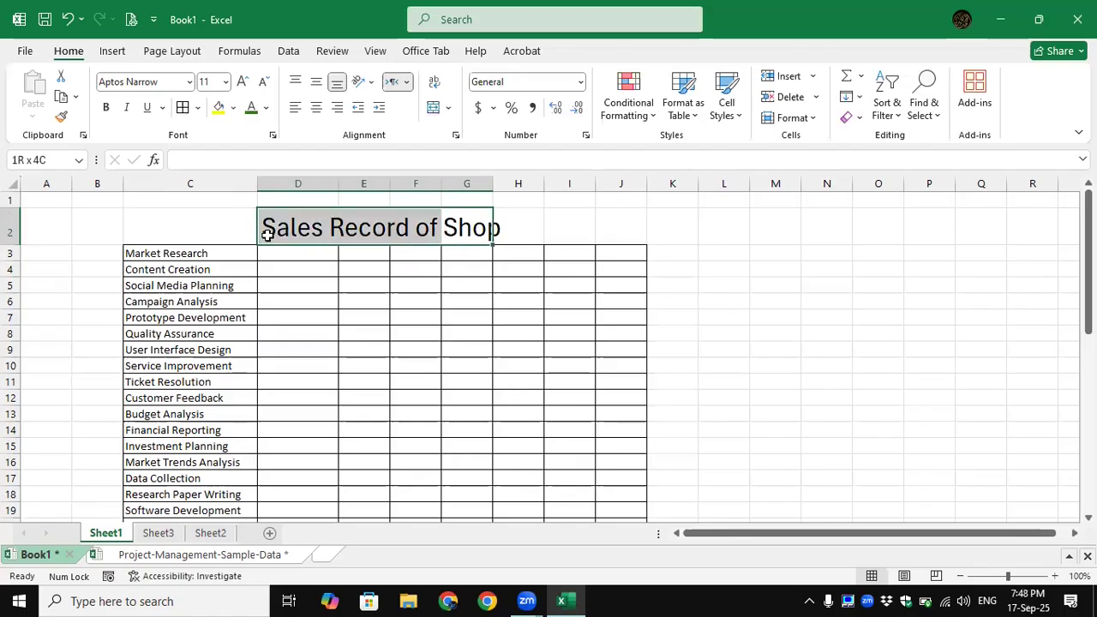
pyautogui.moveTo(488, 228); pyautogui.dragTo(347, 225)
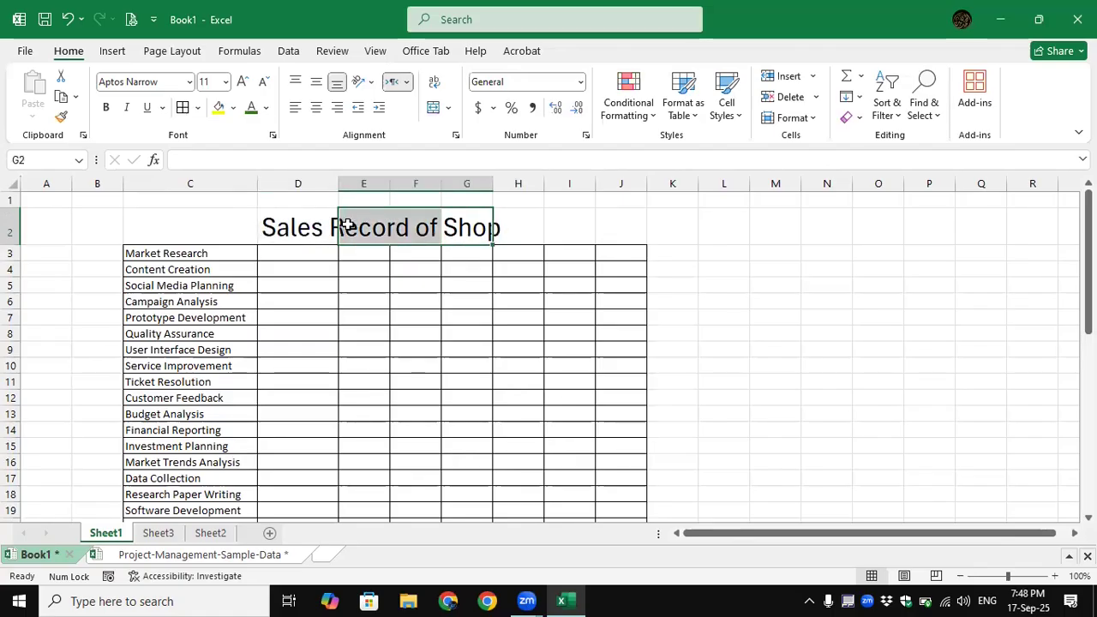
# Apply All Borders to cells D2:G2 holding the title Sales Record of Shop.
pyautogui.click(301, 227)
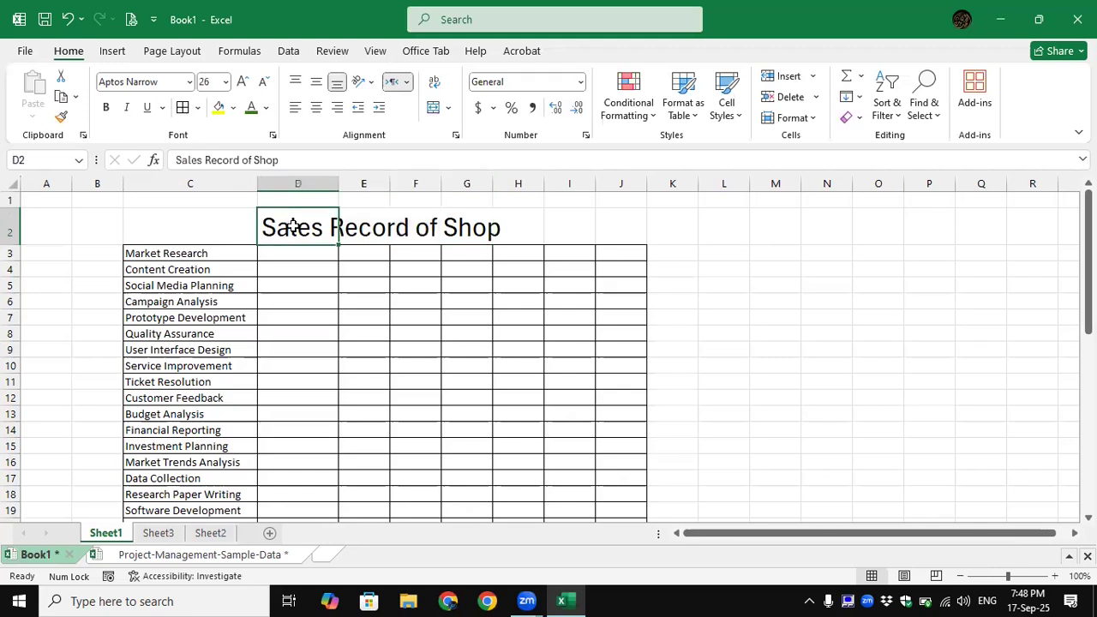
pyautogui.moveTo(336, 226); pyautogui.dragTo(510, 225)
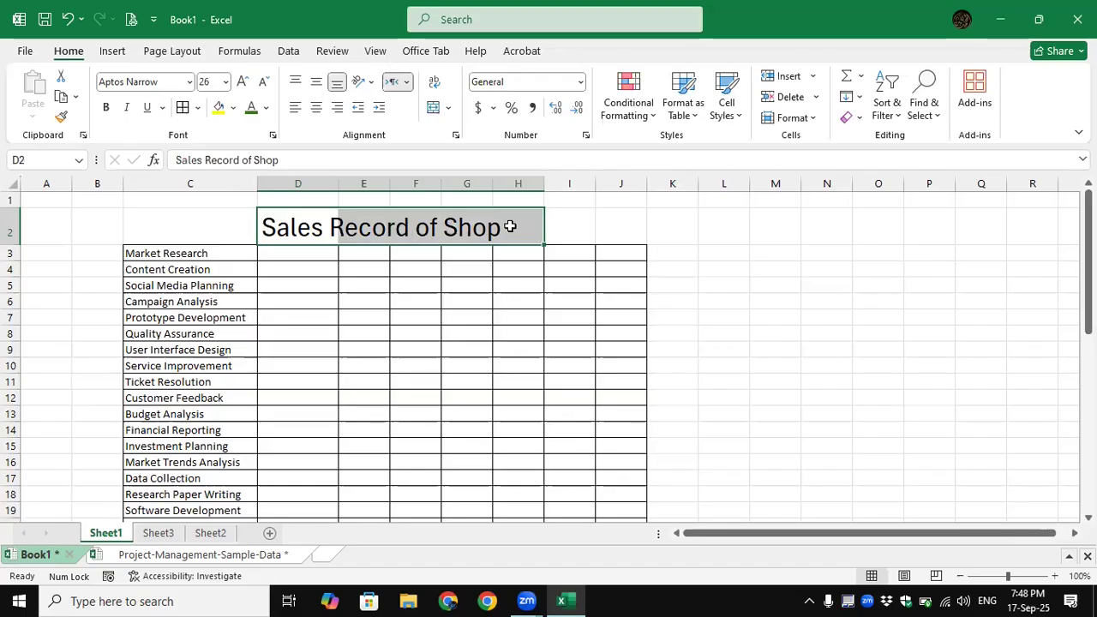
pyautogui.click(577, 230)
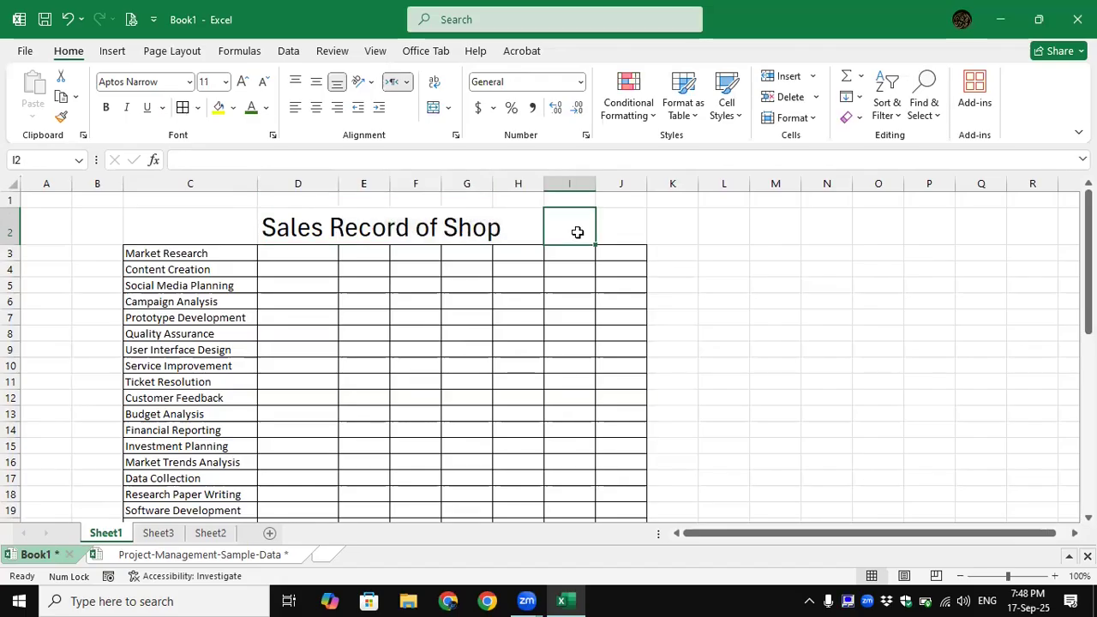
pyautogui.click(301, 226)
pyautogui.moveTo(349, 217); pyautogui.dragTo(481, 215)
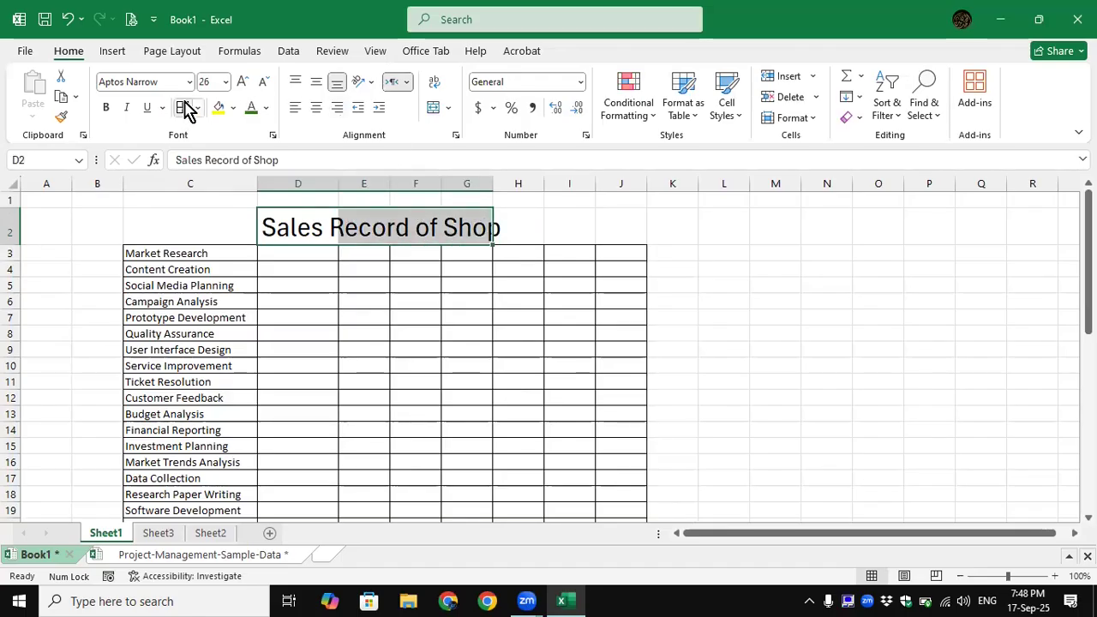
pyautogui.click(728, 225)
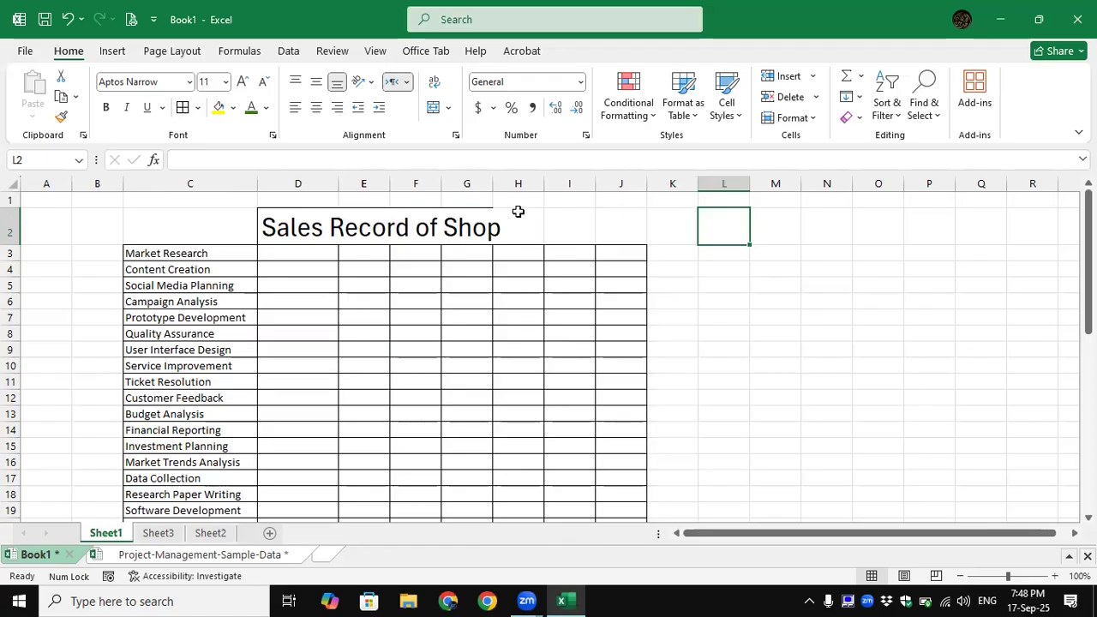
# AutoFit column D to the width of the title in D2 and enter 10 in D3.
pyautogui.doubleClick(338, 185)
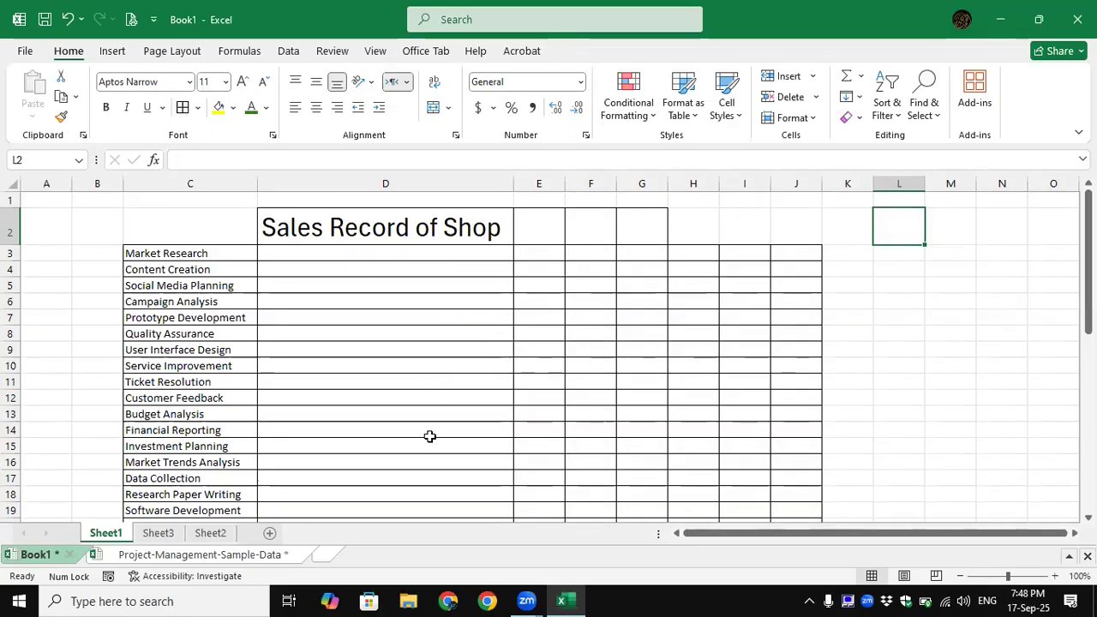
pyautogui.click(365, 254)
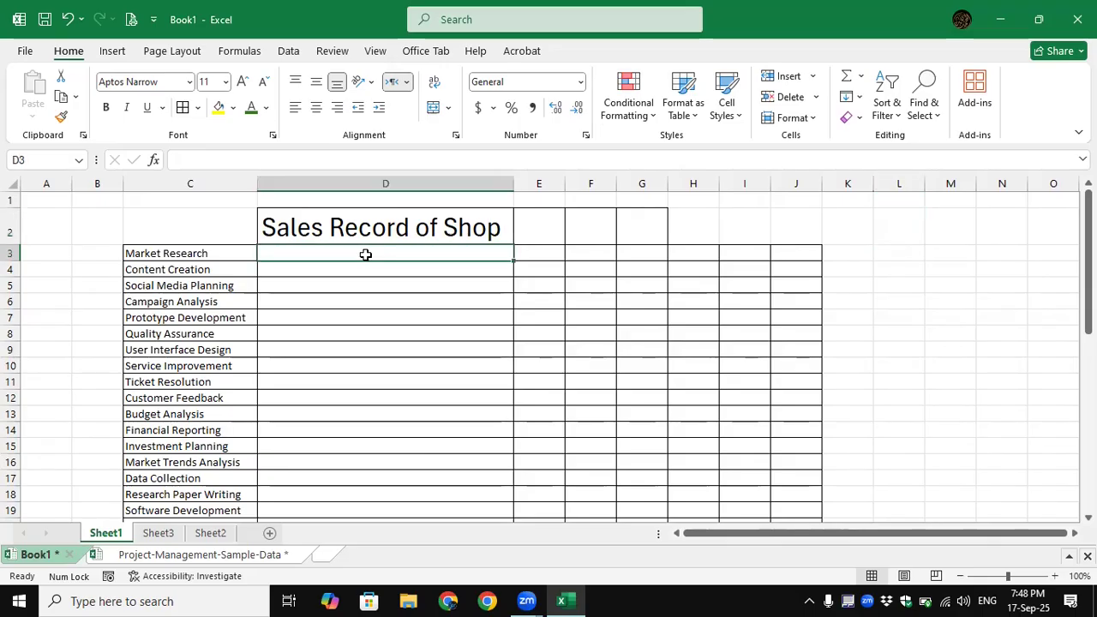
pyautogui.write('10')
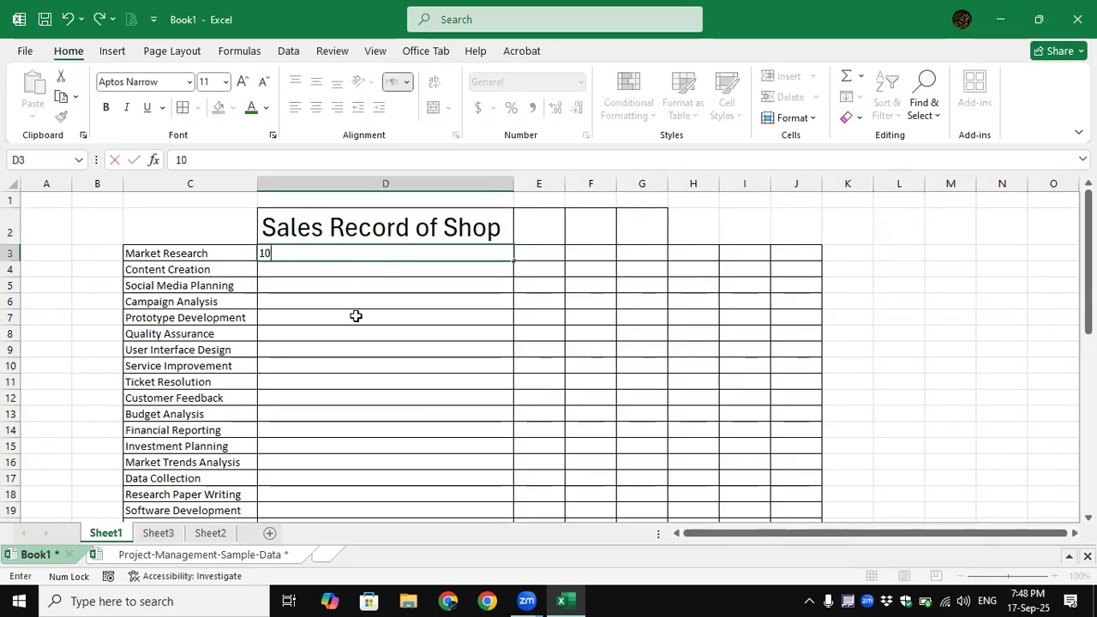
pyautogui.click(418, 300)
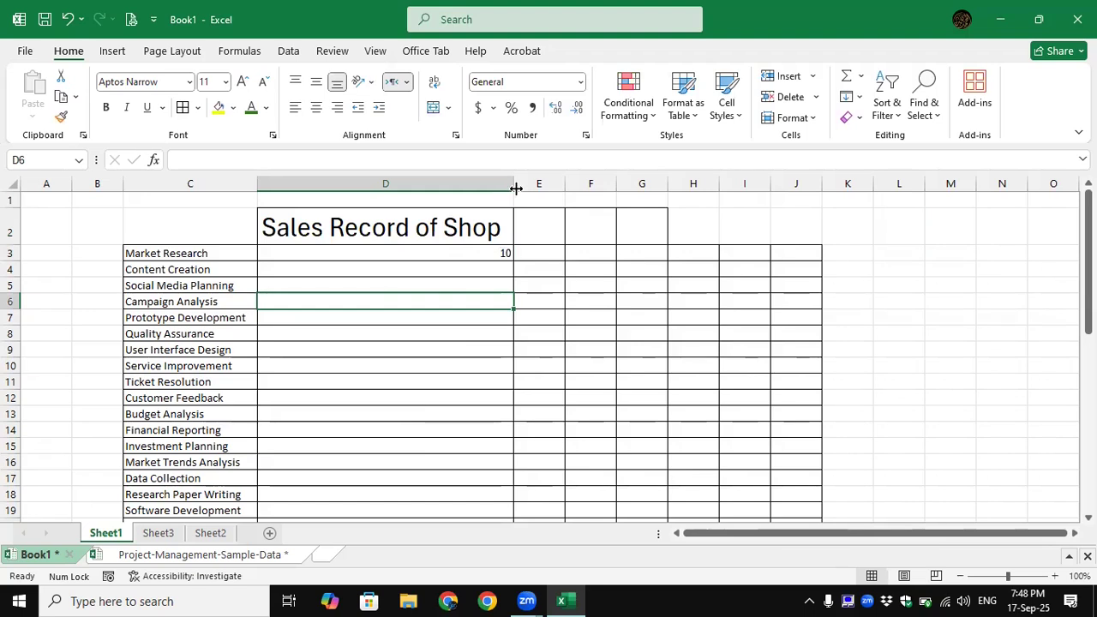
# Narrow column D so the title spans D2:H2, and merge and center the title across those cells.
pyautogui.moveTo(512, 186); pyautogui.dragTo(312, 187)
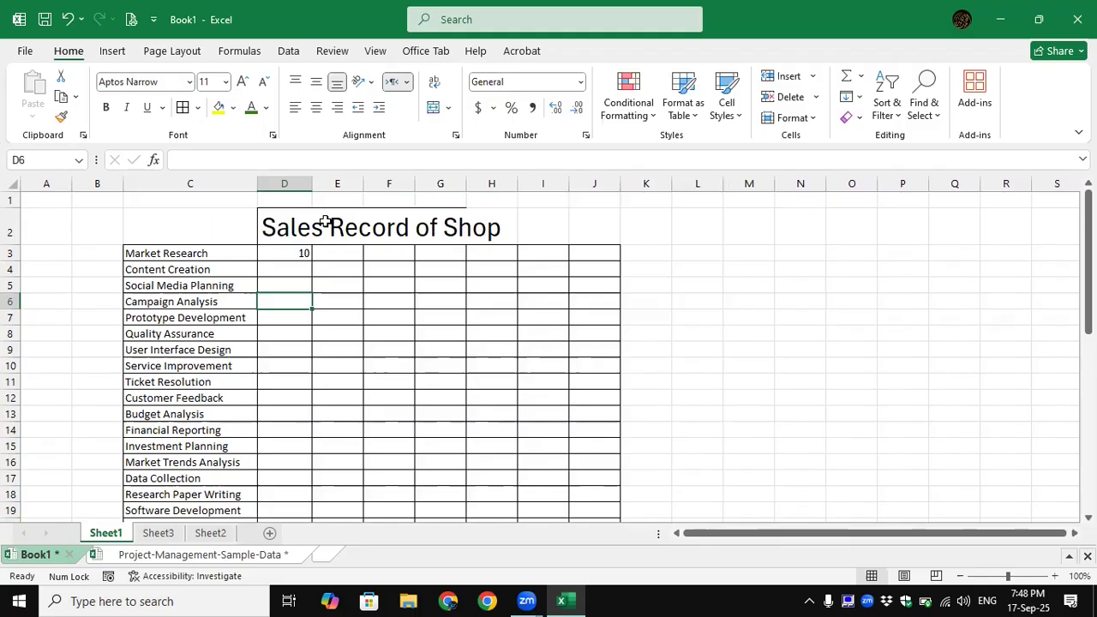
pyautogui.click(325, 221)
pyautogui.moveTo(264, 225); pyautogui.dragTo(489, 227)
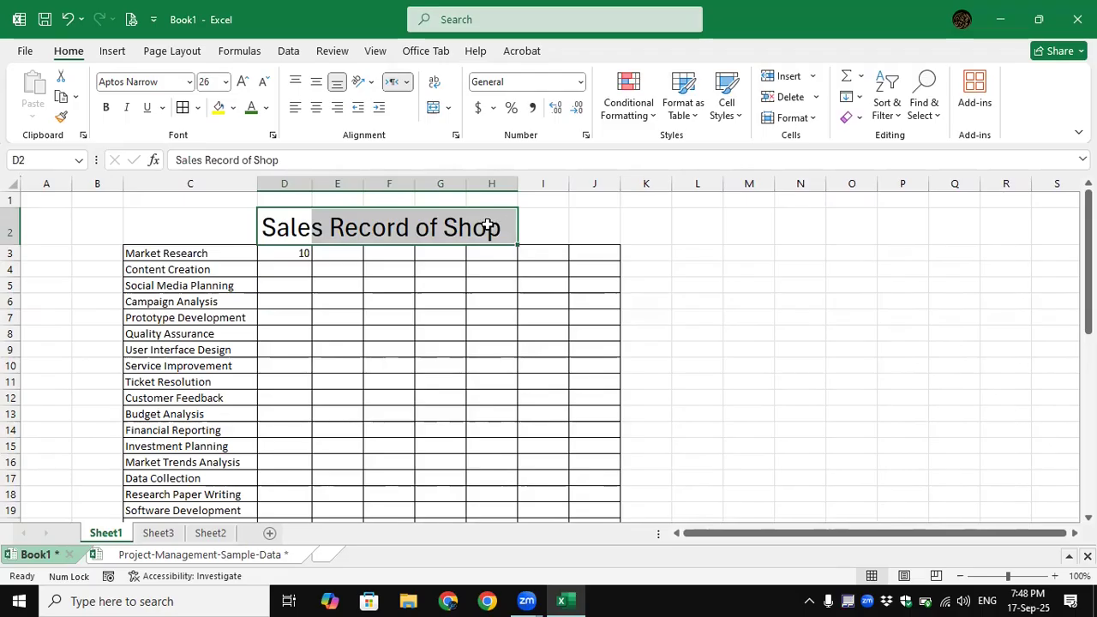
pyautogui.click(447, 109)
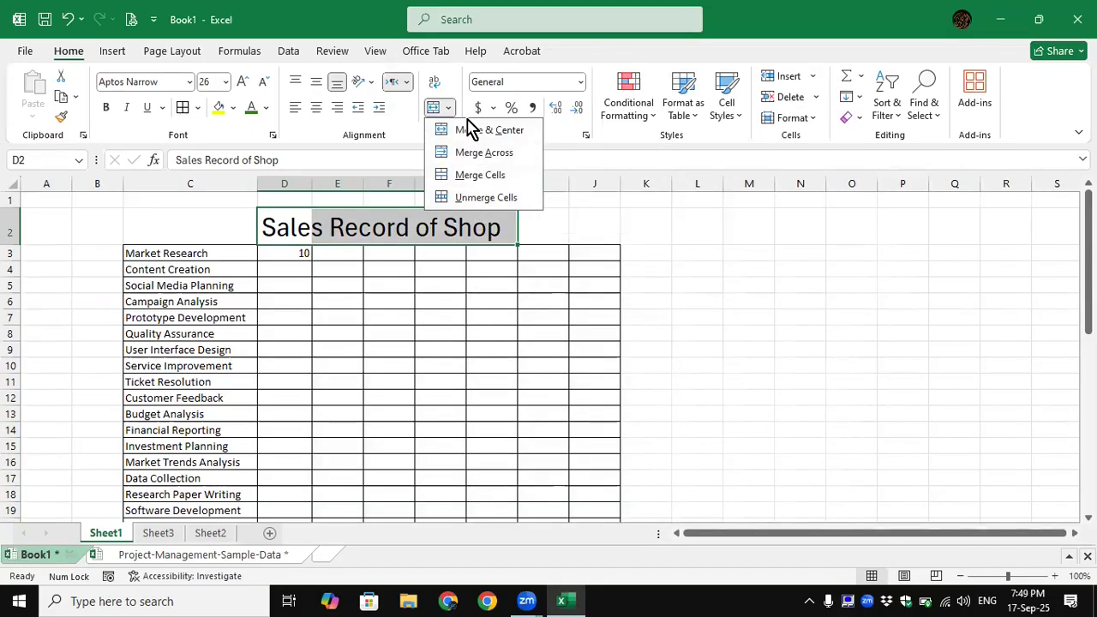
pyautogui.click(409, 140)
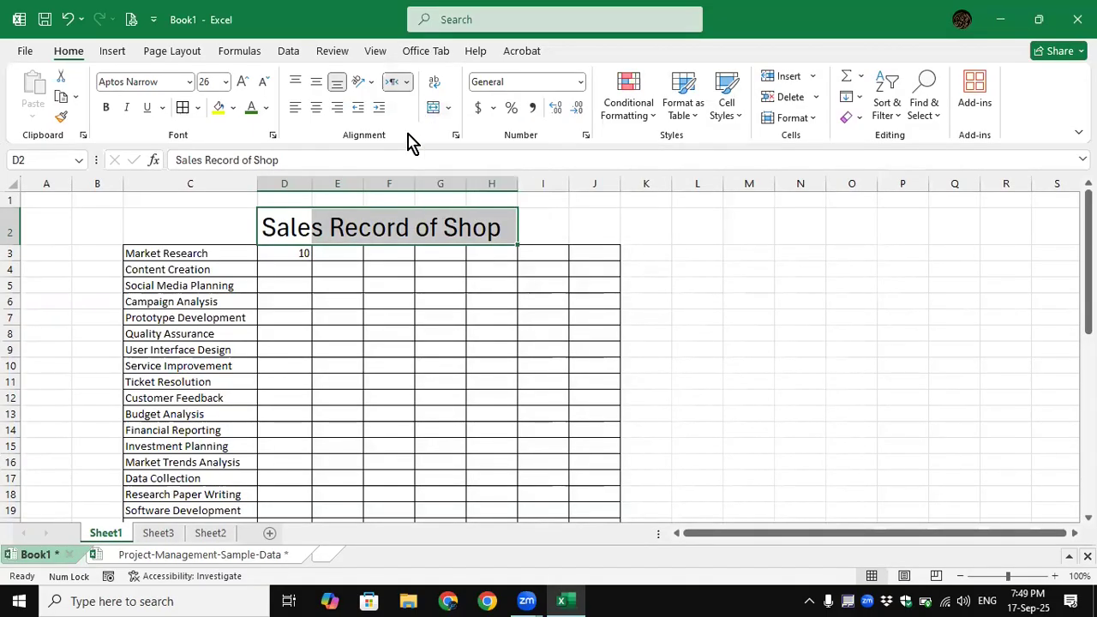
pyautogui.click(434, 117)
pyautogui.click(528, 240)
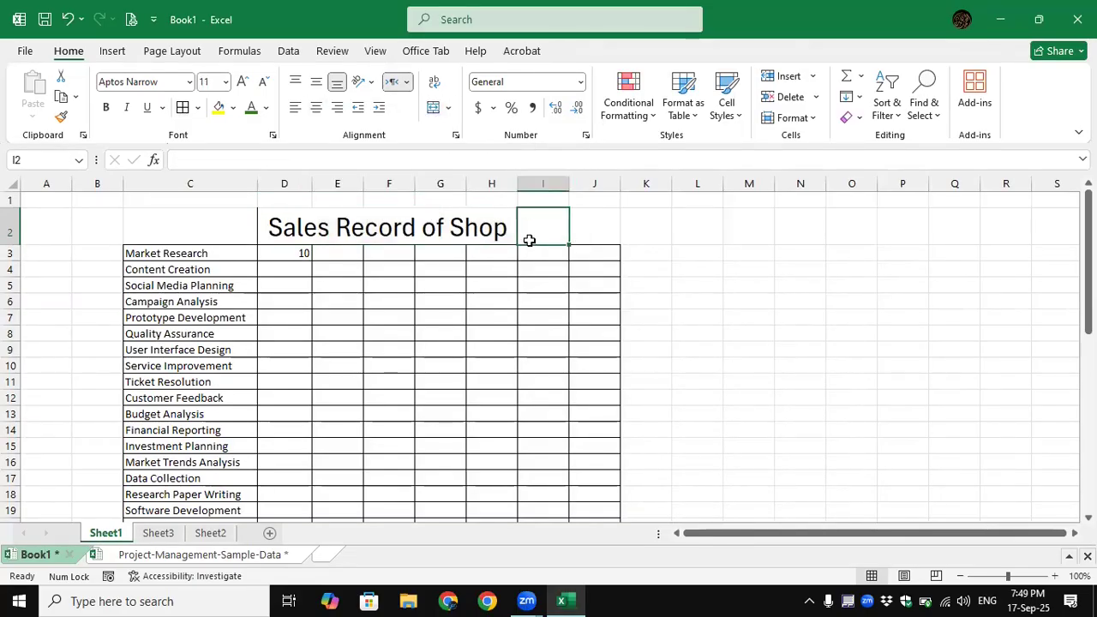
# Apply Thick Outside Borders to the merged title cell D2:H2.
pyautogui.click(454, 228)
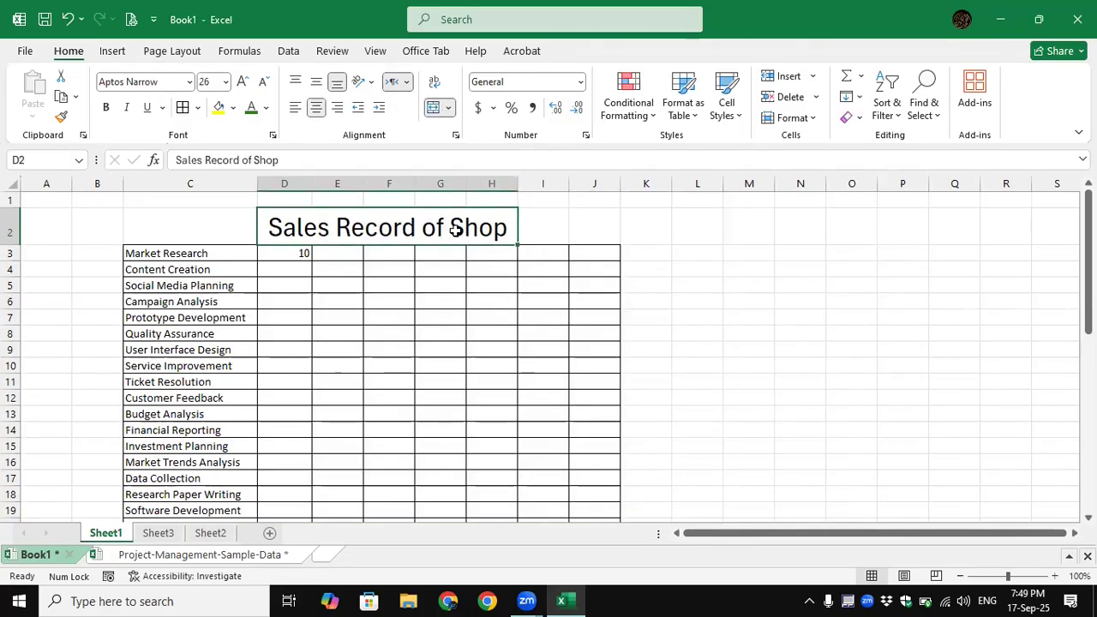
pyautogui.click(198, 108)
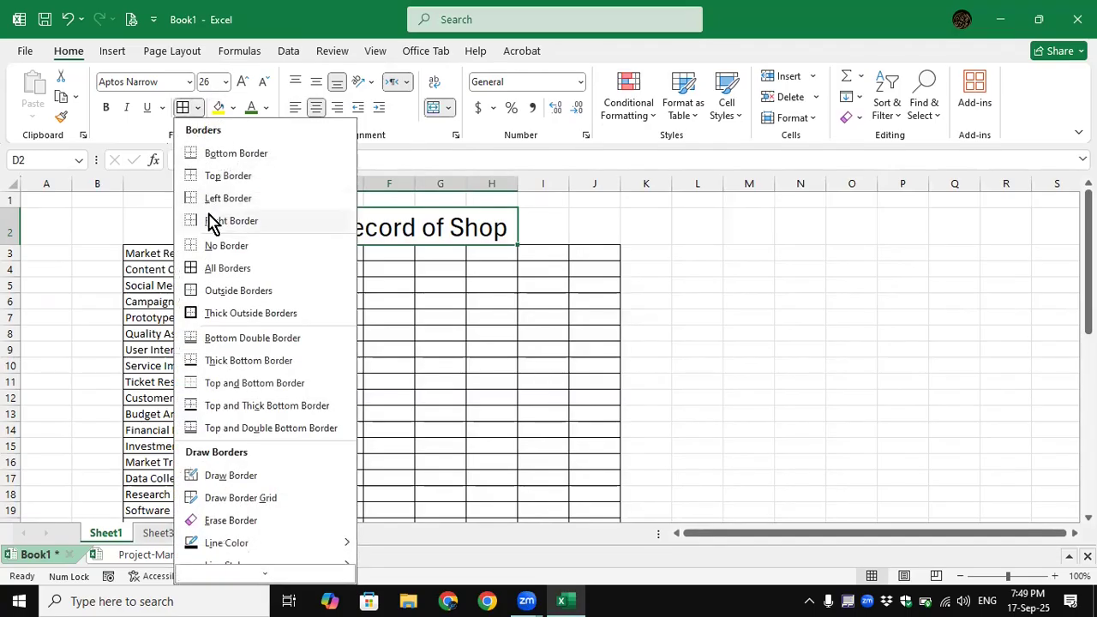
pyautogui.click(215, 315)
pyautogui.click(339, 318)
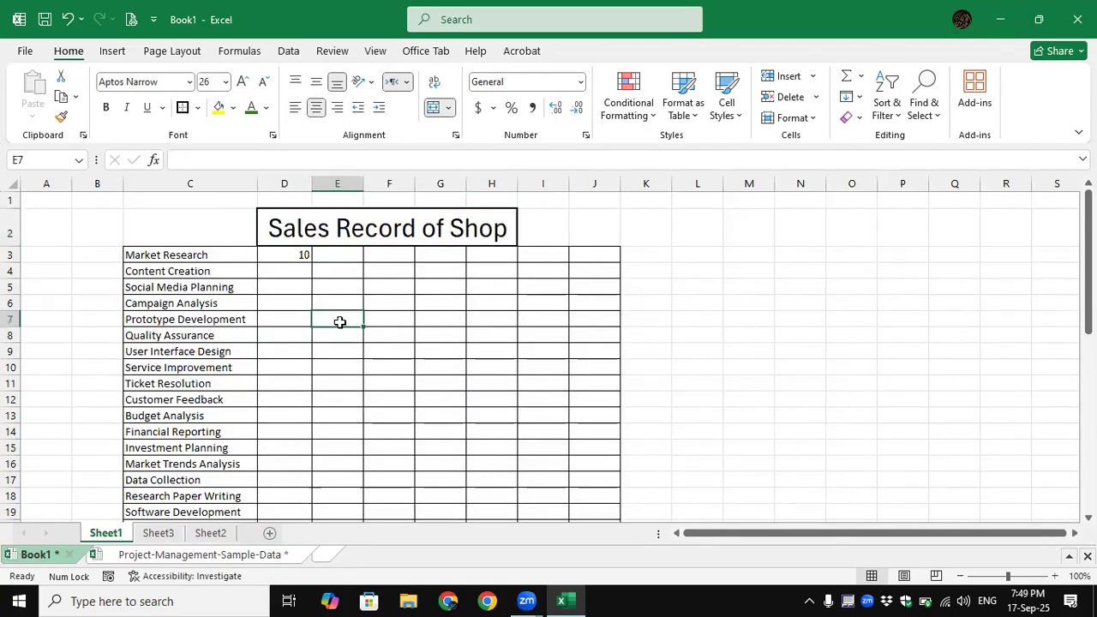
# Resize column D, trying a wide width and an AutoFit, until it is just wide enough for the full merged title.
pyautogui.moveTo(308, 188); pyautogui.dragTo(553, 189)
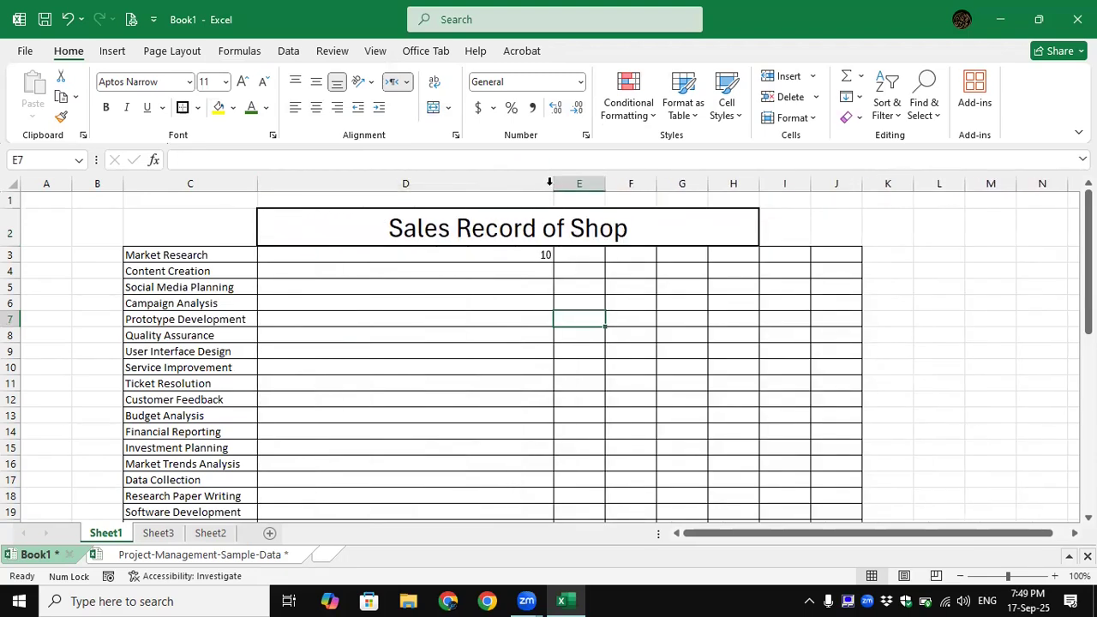
pyautogui.doubleClick(550, 181)
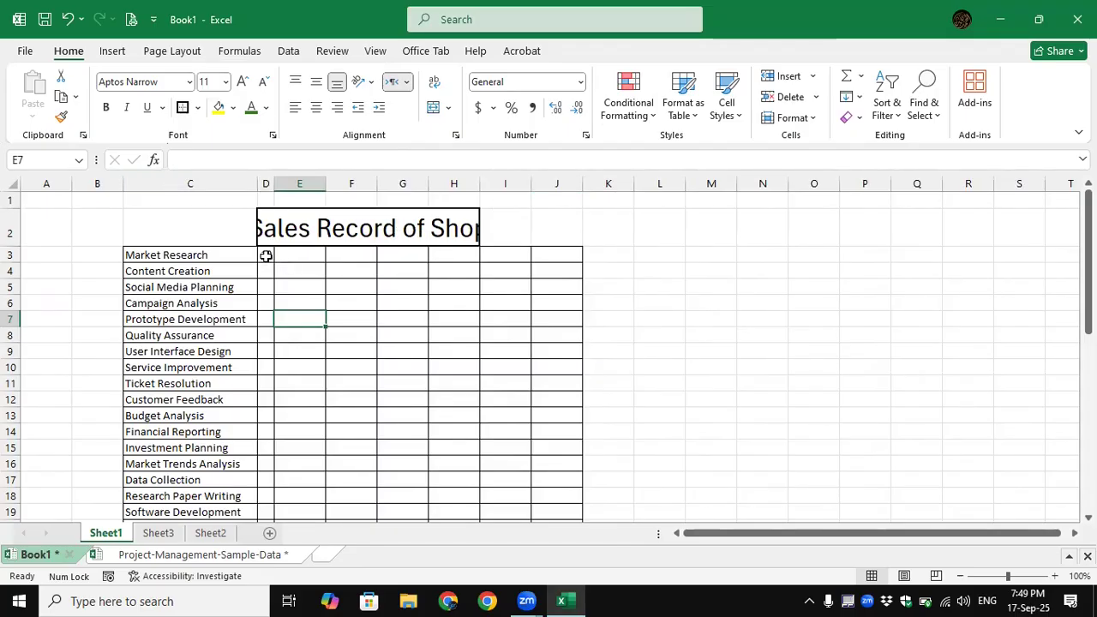
pyautogui.moveTo(273, 184); pyautogui.dragTo(303, 195)
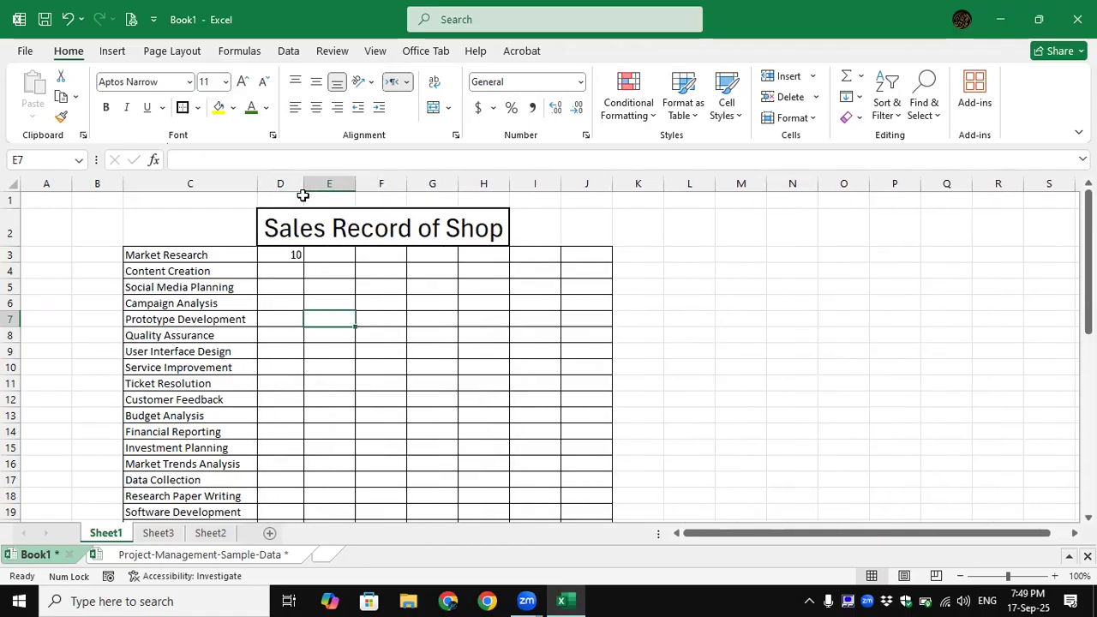
# Fill the merged title cell D2:H2 with a light green theme color.
pyautogui.click(311, 232)
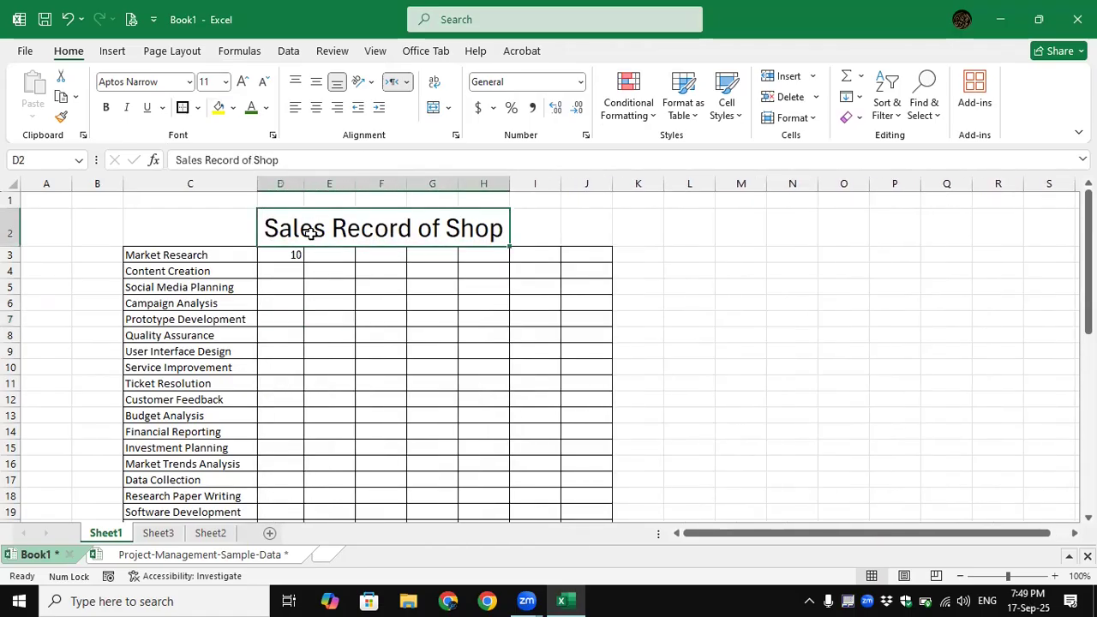
pyautogui.click(235, 106)
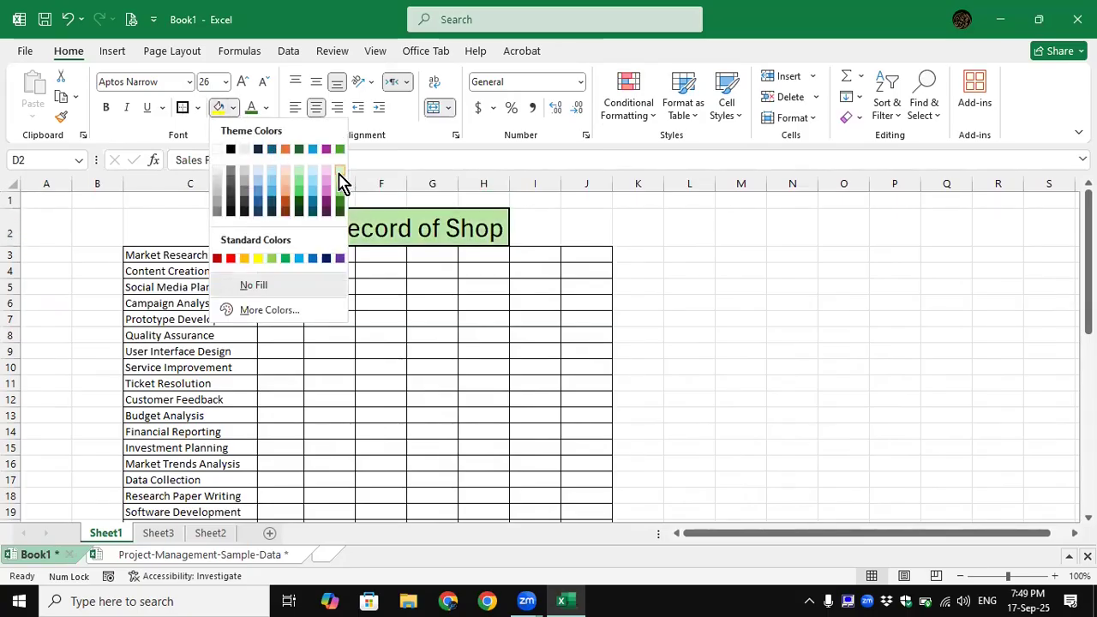
pyautogui.click(340, 177)
pyautogui.click(385, 308)
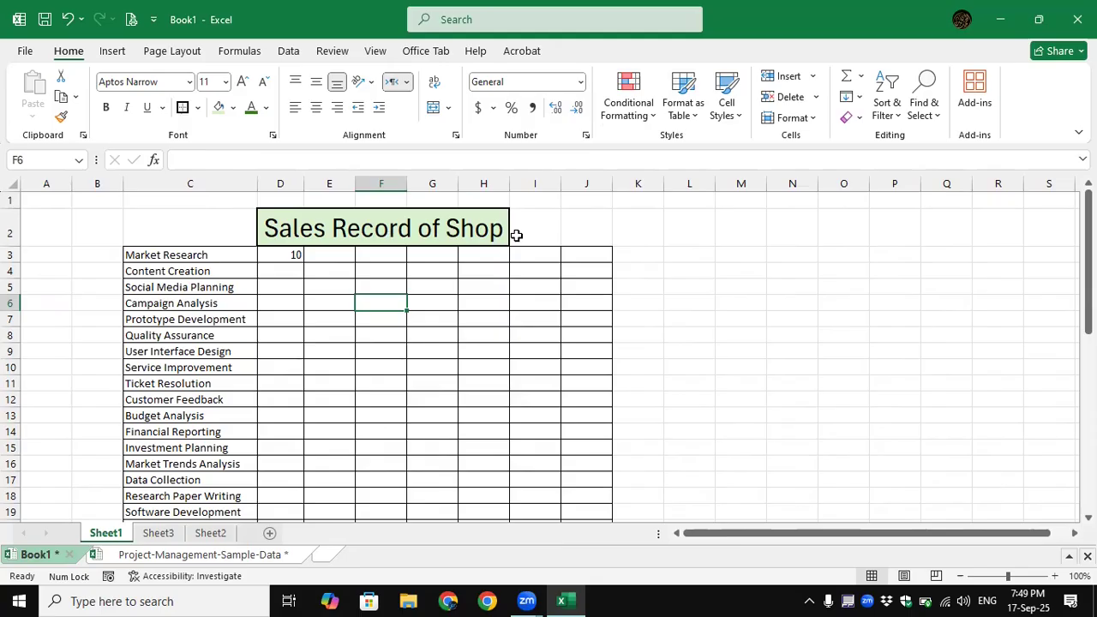
# Merge and center the empty range M4:N10 into one tall cell beside the table.
pyautogui.moveTo(738, 266); pyautogui.dragTo(791, 372)
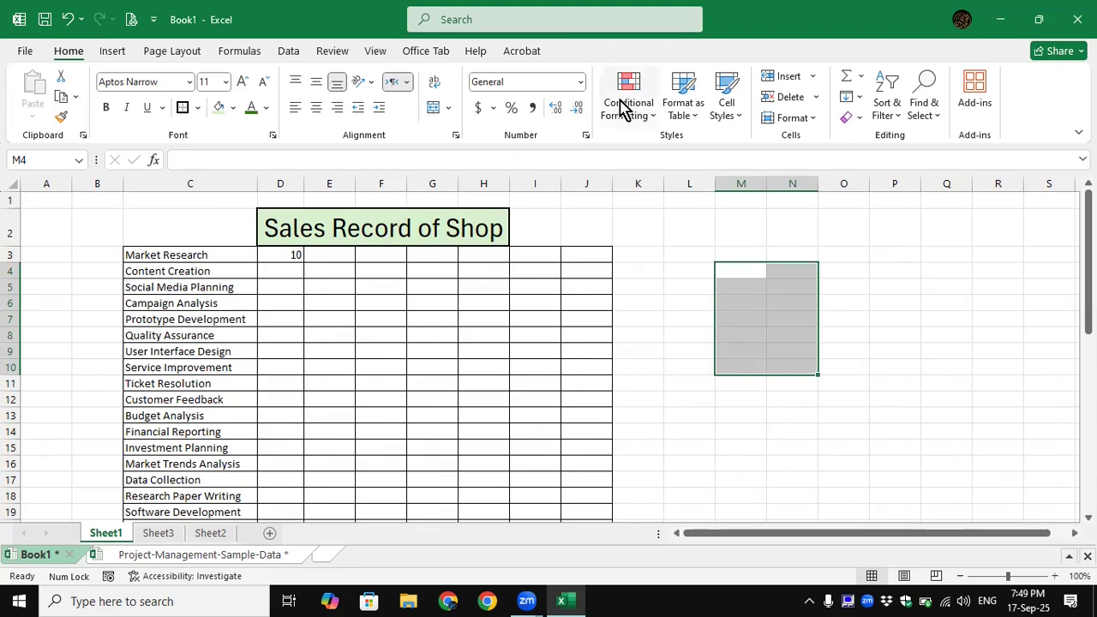
pyautogui.click(437, 109)
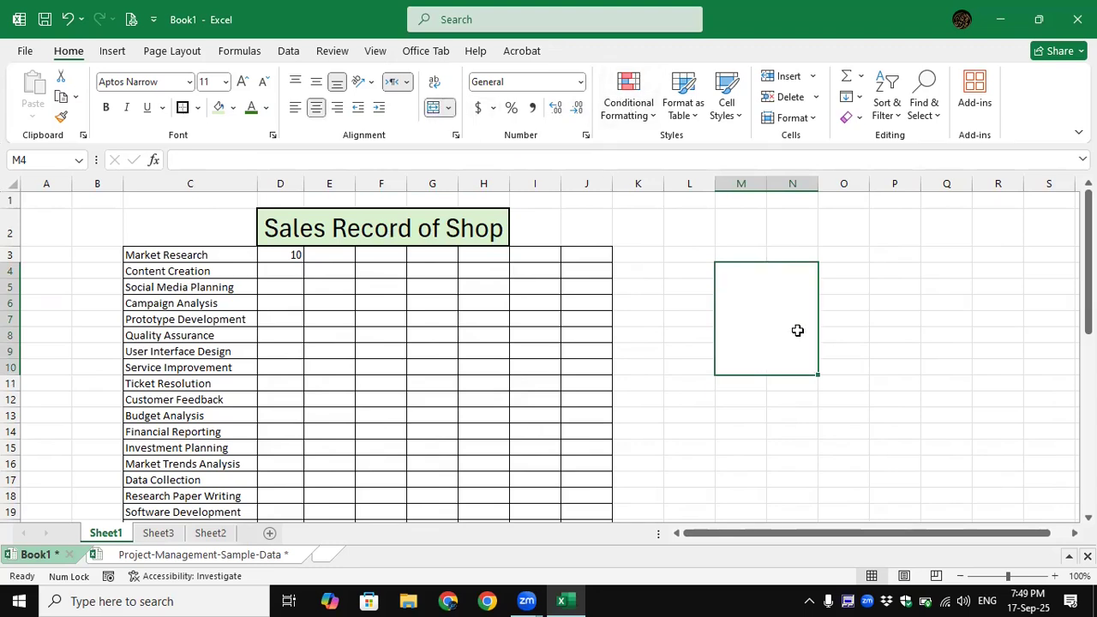
pyautogui.click(882, 325)
pyautogui.click(795, 304)
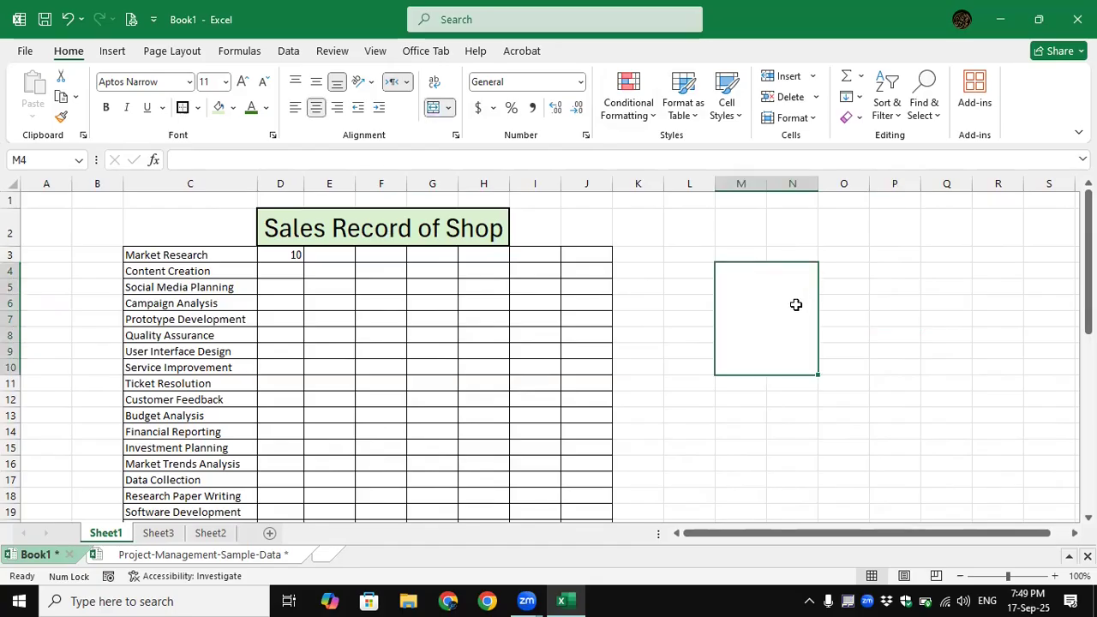
# Enter the text "Sales Record" in the merged cell M4:N10.
pyautogui.write('T')
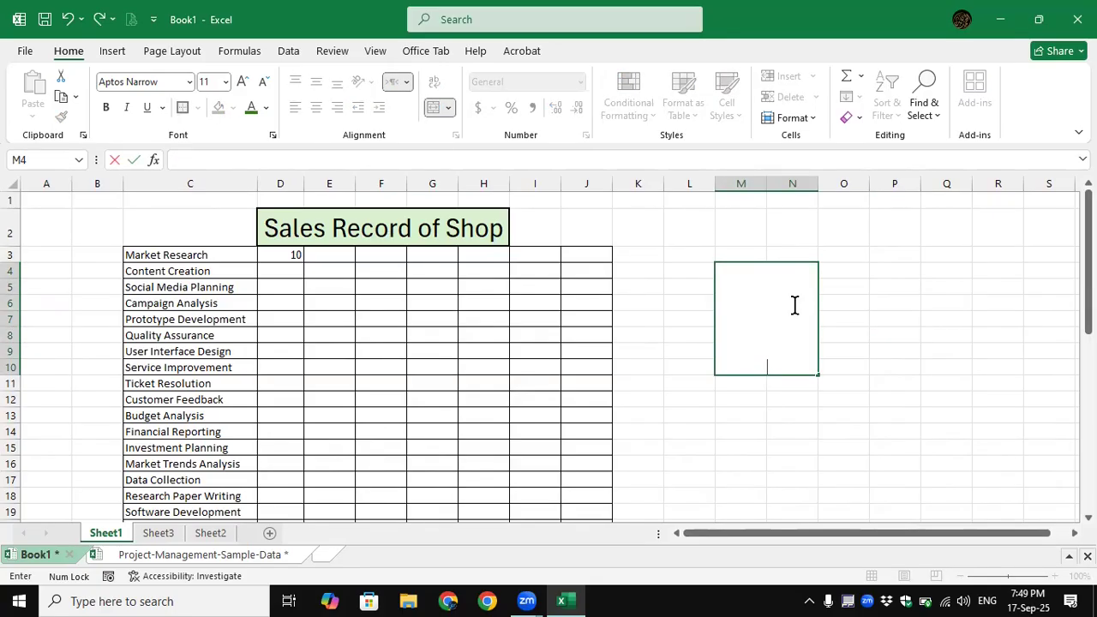
pyautogui.write('Sales')
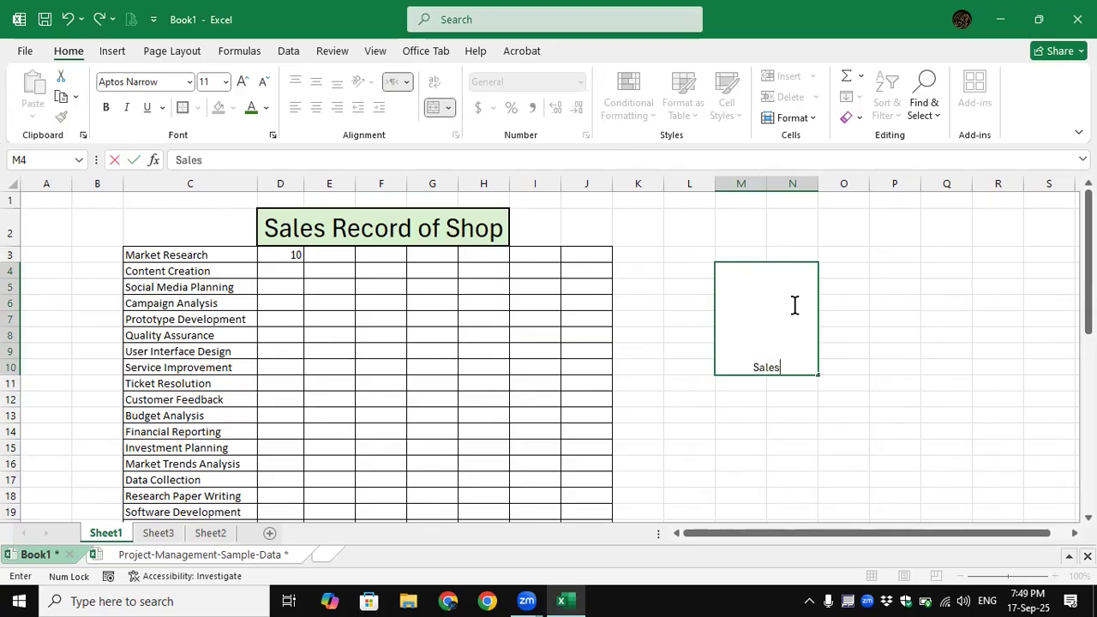
pyautogui.write(' re')
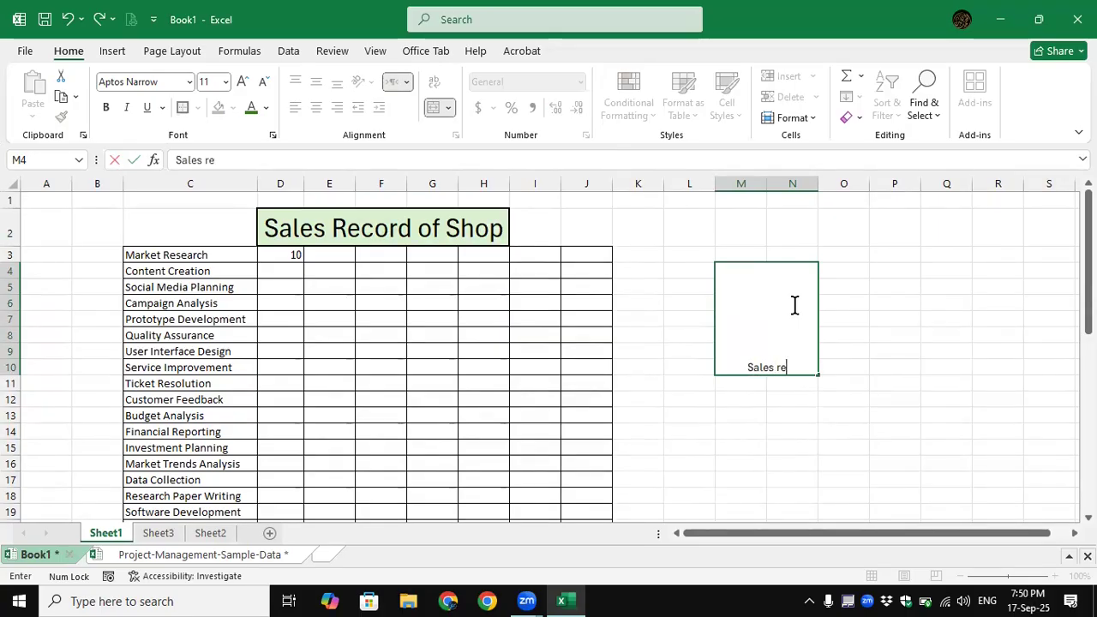
pyautogui.press('BackSpace')
pyautogui.press('BackSpace')
pyautogui.write('R')
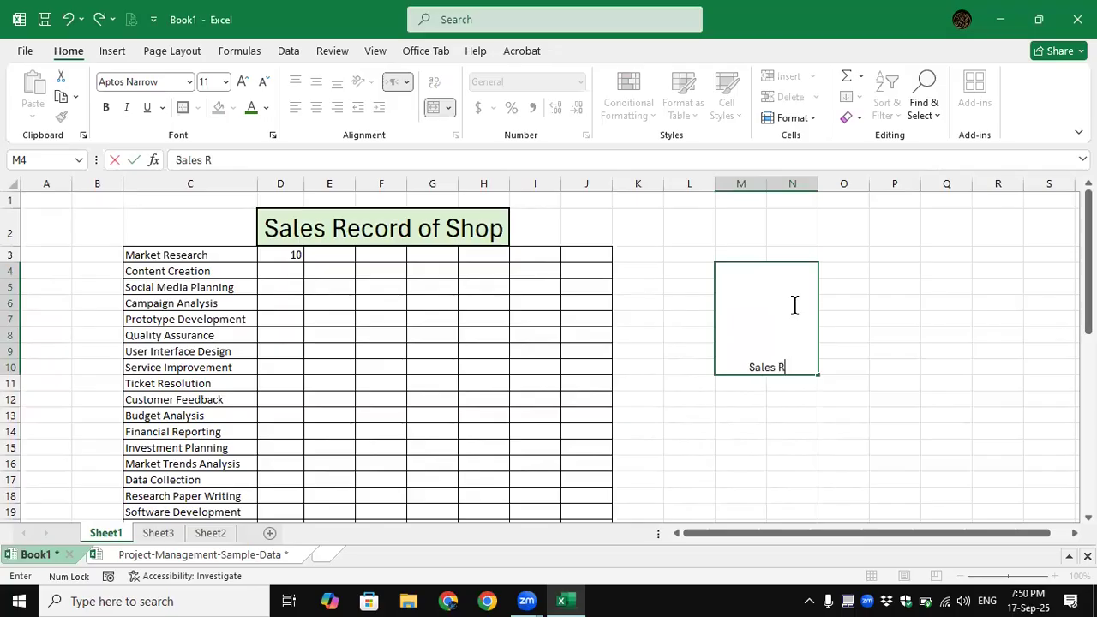
pyautogui.write('ecord')
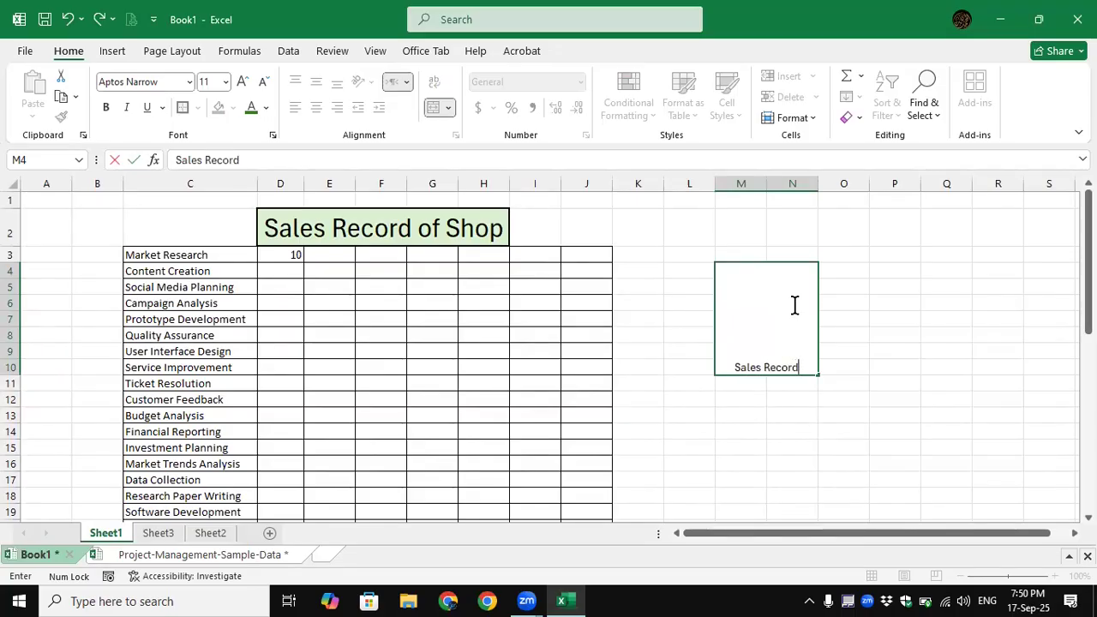
pyautogui.press('Return')
# Apply Thick Outside Borders to the merged Sales Record cell M4:N10.
pyautogui.click(780, 333)
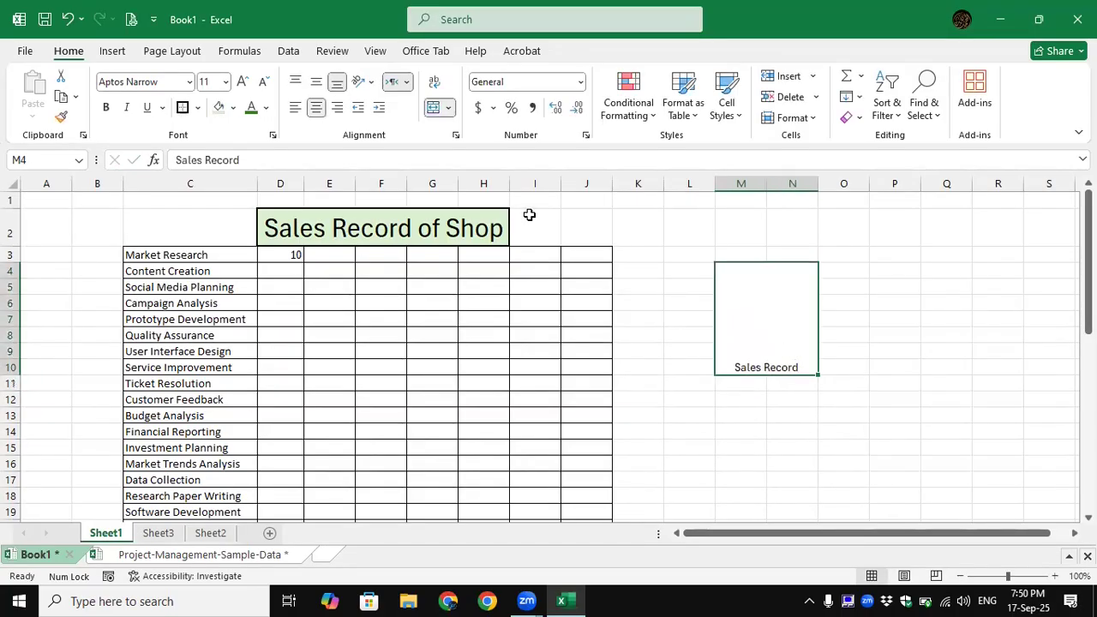
pyautogui.click(183, 107)
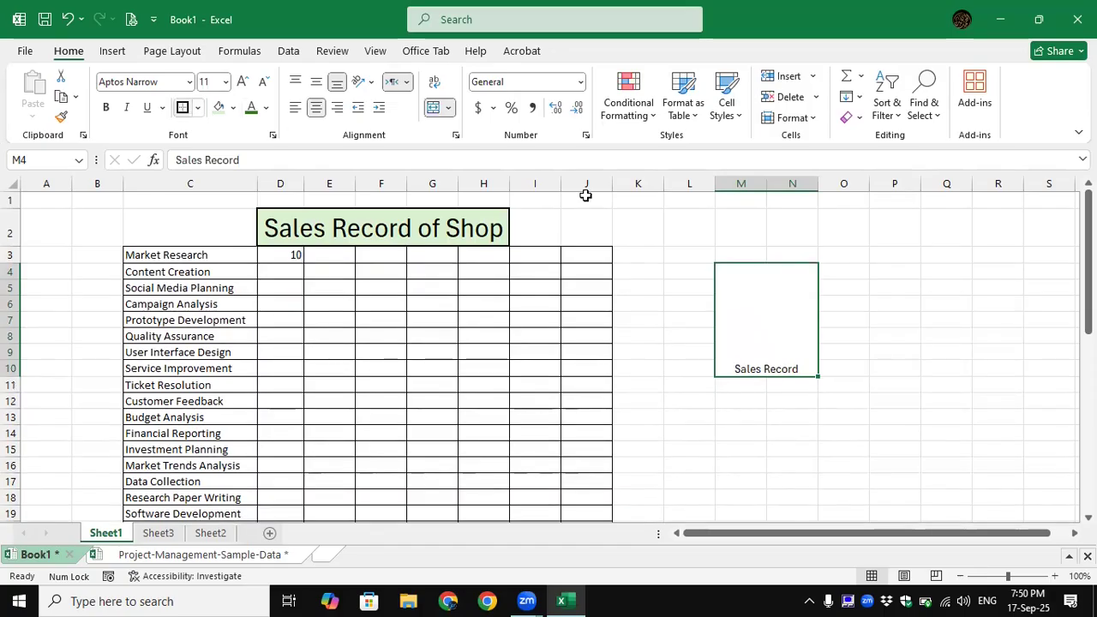
pyautogui.click(848, 297)
# Rotate the text in the merged Sales Record cell M4:N10 with Angle Counterclockwise.
pyautogui.click(750, 304)
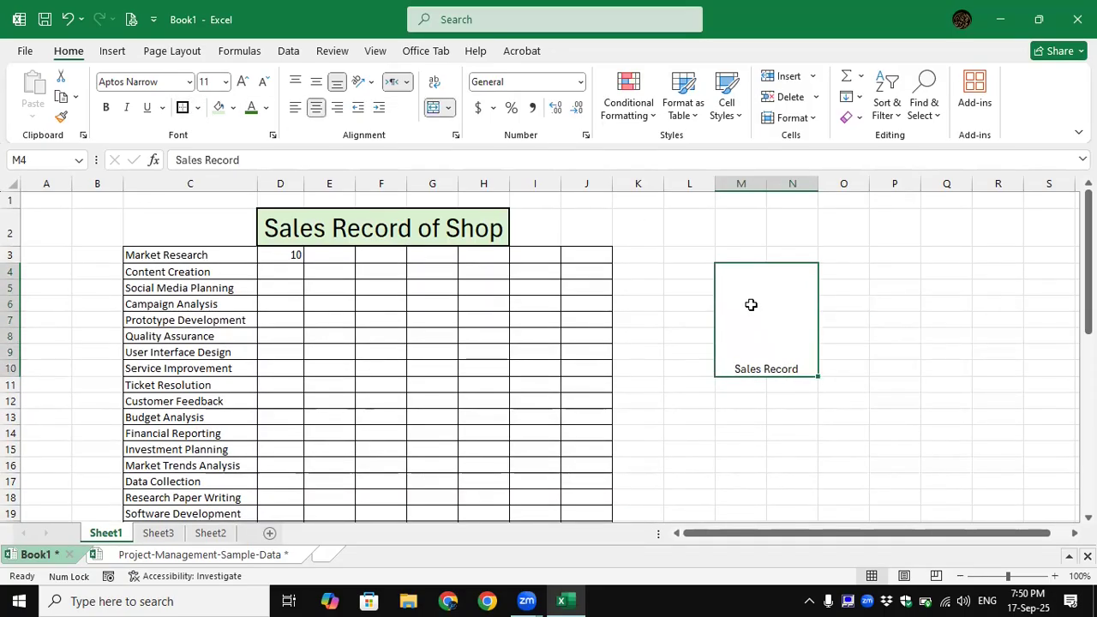
pyautogui.click(371, 83)
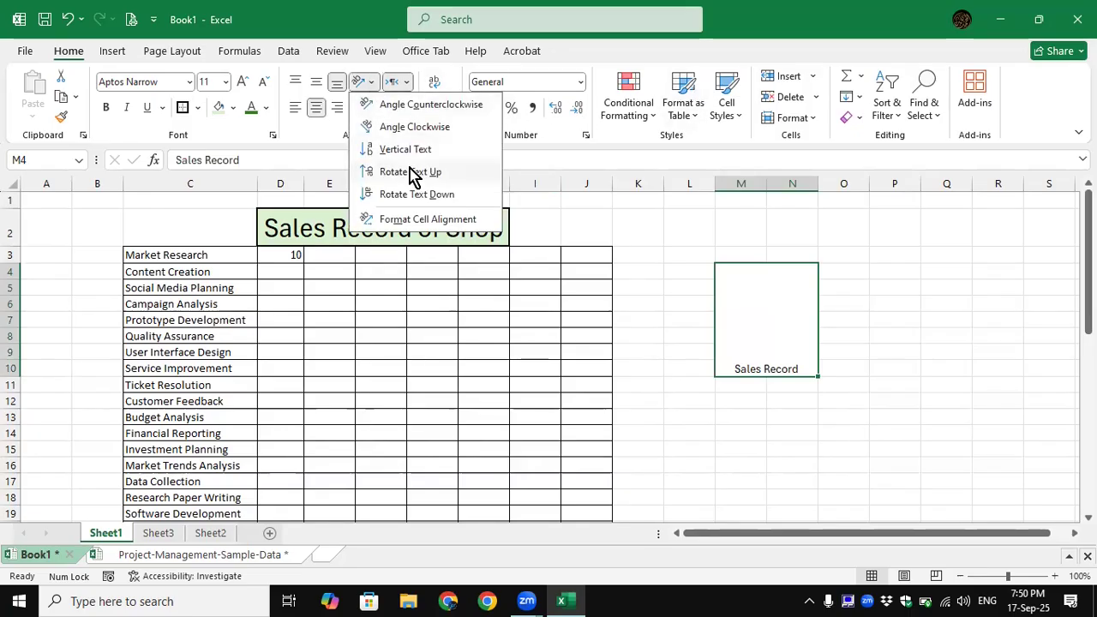
pyautogui.click(411, 105)
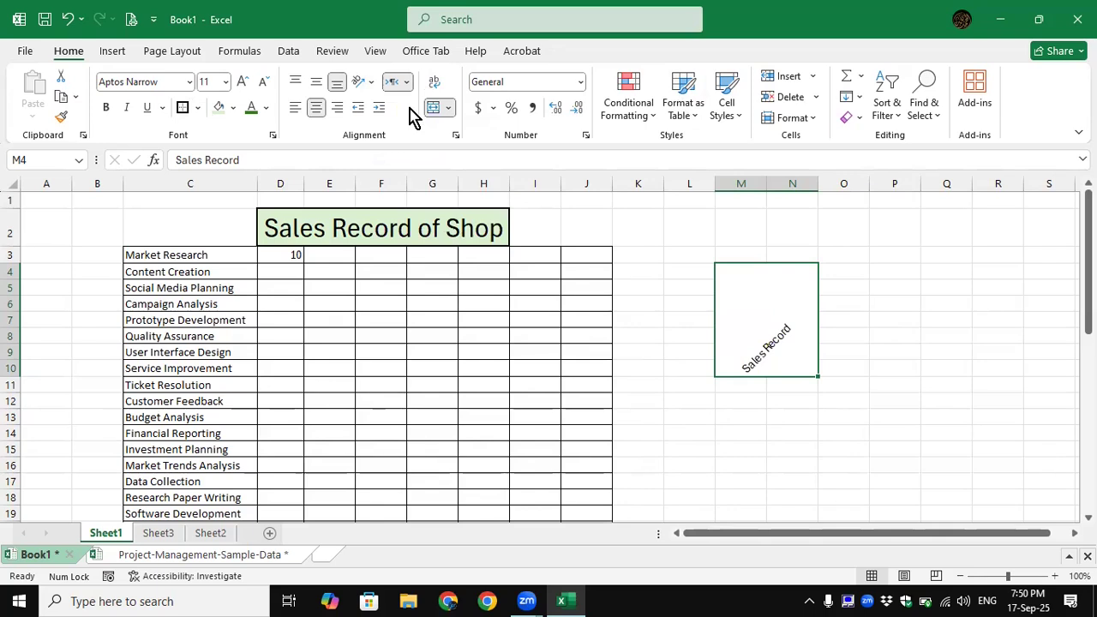
# Enlarge the merged Sales Record cell's text to size 20 and fill the cell with the light green used for the title.
pyautogui.click(242, 83)
pyautogui.click(242, 83)
pyautogui.click(243, 83)
pyautogui.click(242, 83)
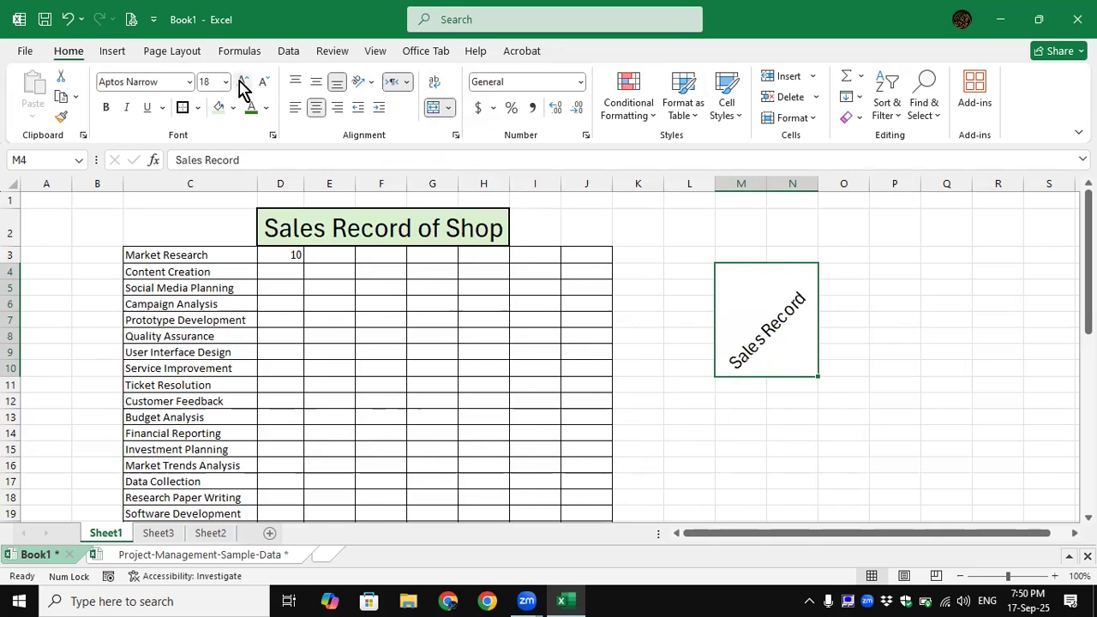
pyautogui.click(242, 83)
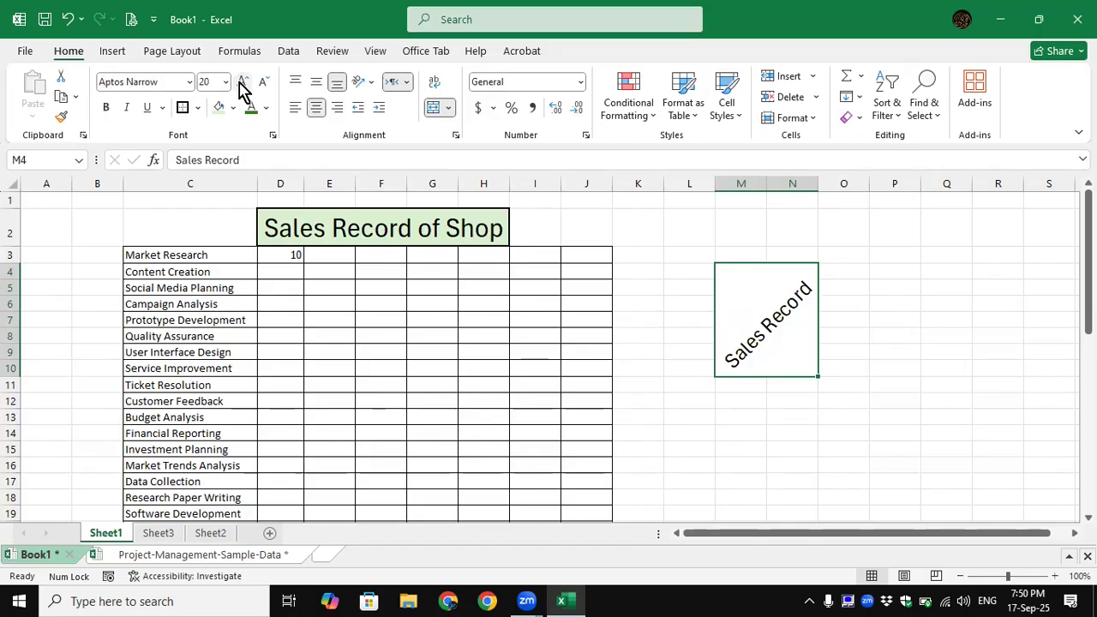
pyautogui.click(221, 111)
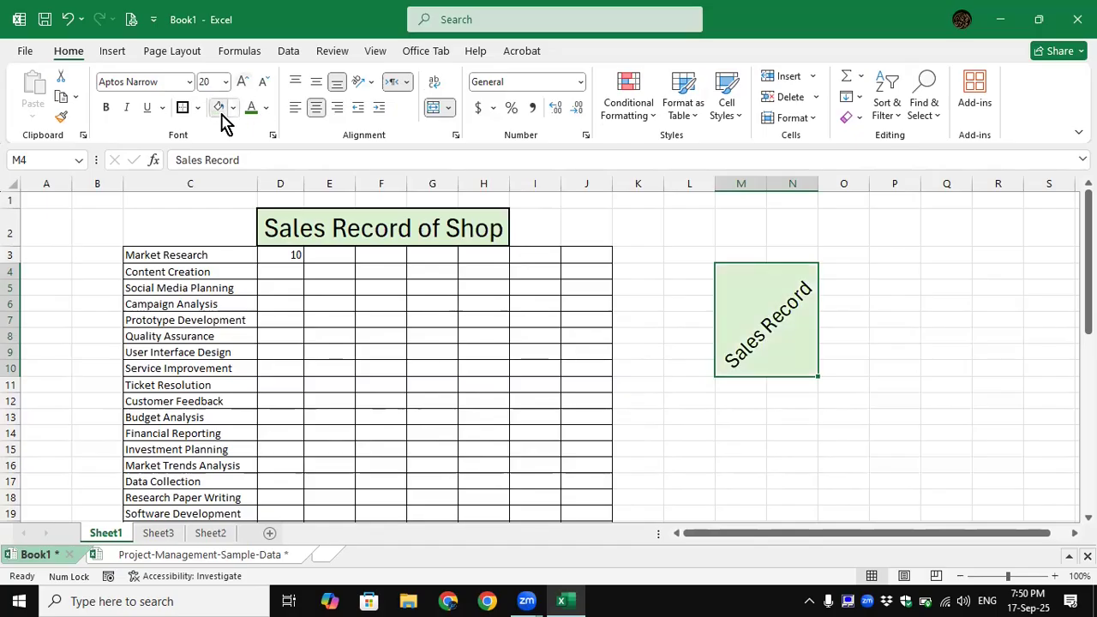
pyautogui.click(869, 398)
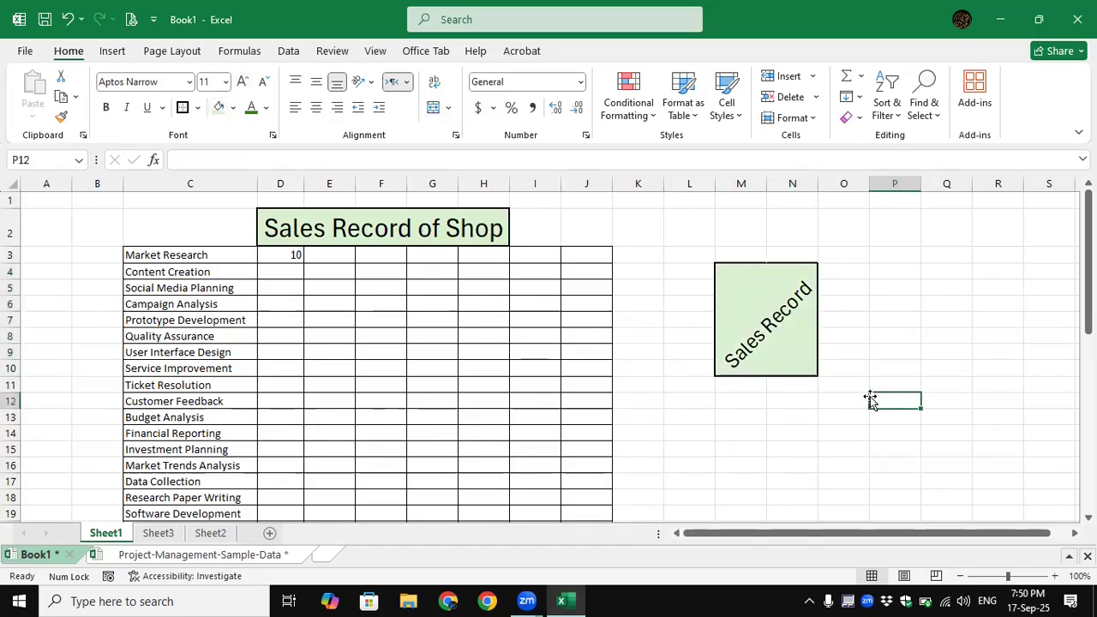
pyautogui.click(752, 336)
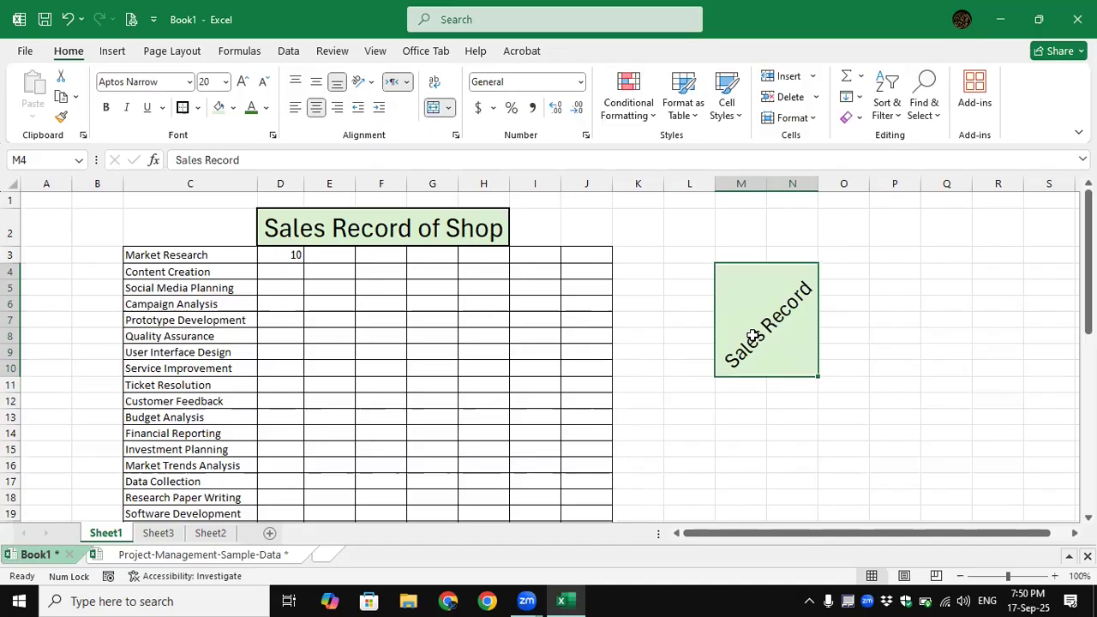
pyautogui.moveTo(868, 259); pyautogui.dragTo(1022, 369)
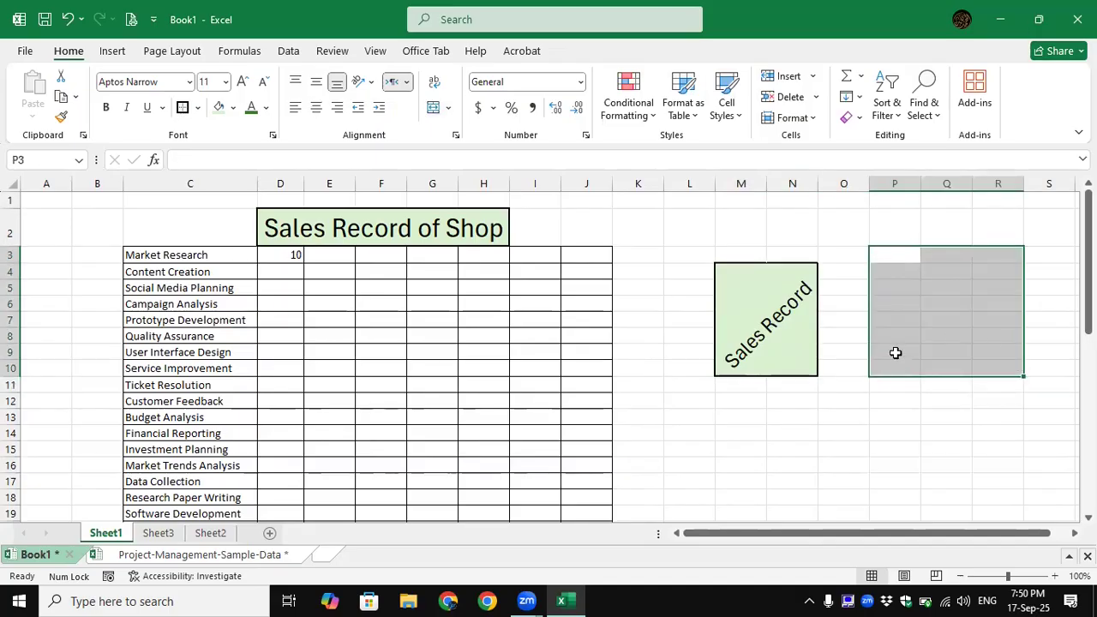
pyautogui.click(650, 511)
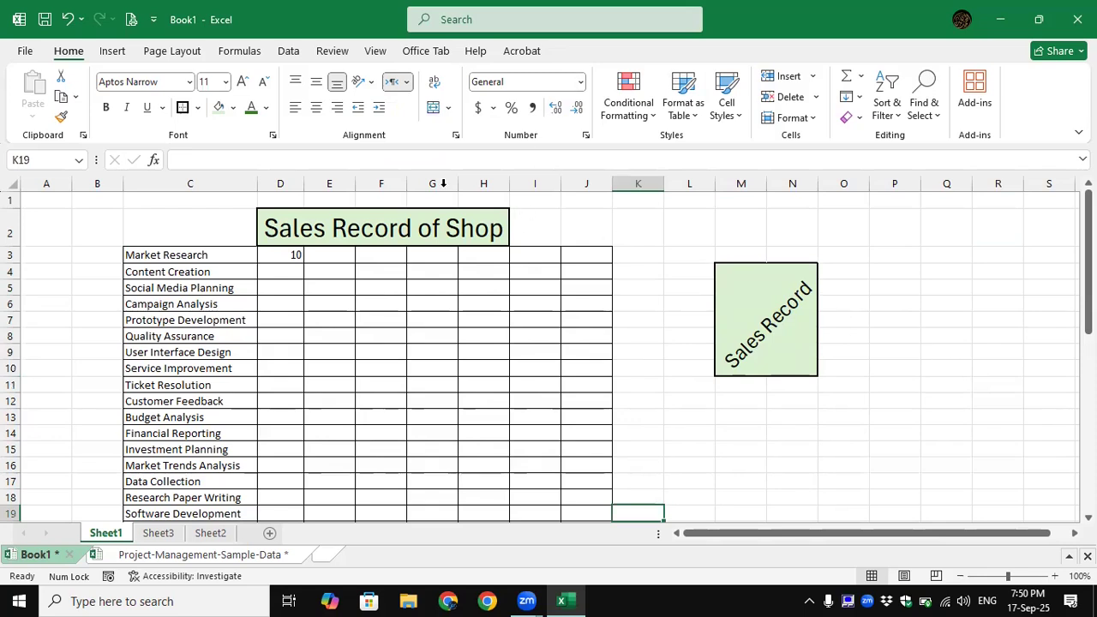
pyautogui.click(760, 352)
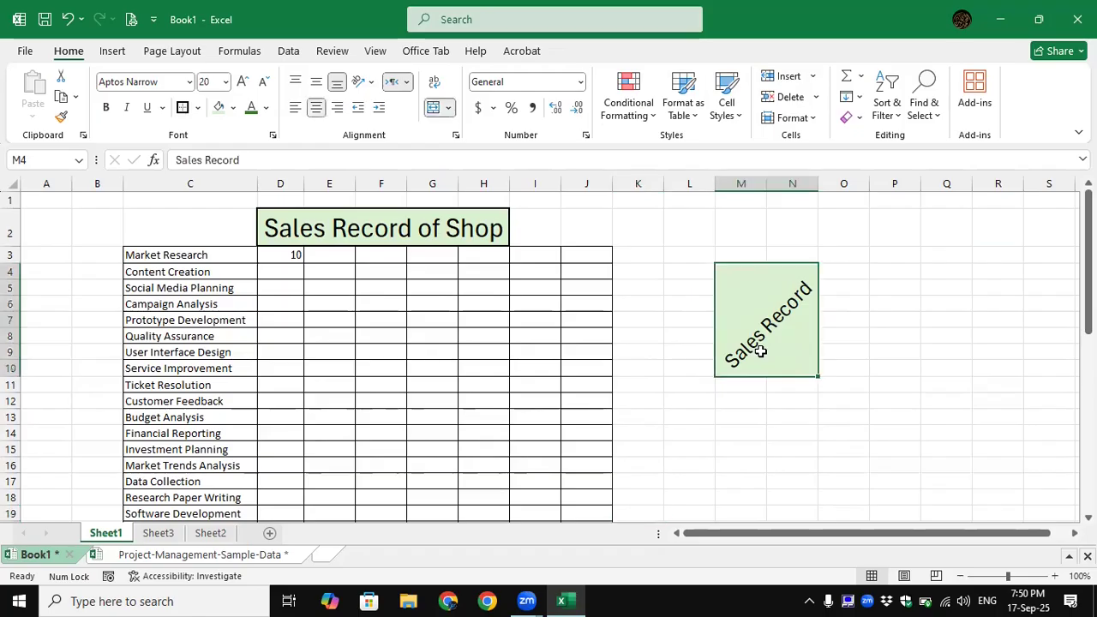
pyautogui.click(933, 341)
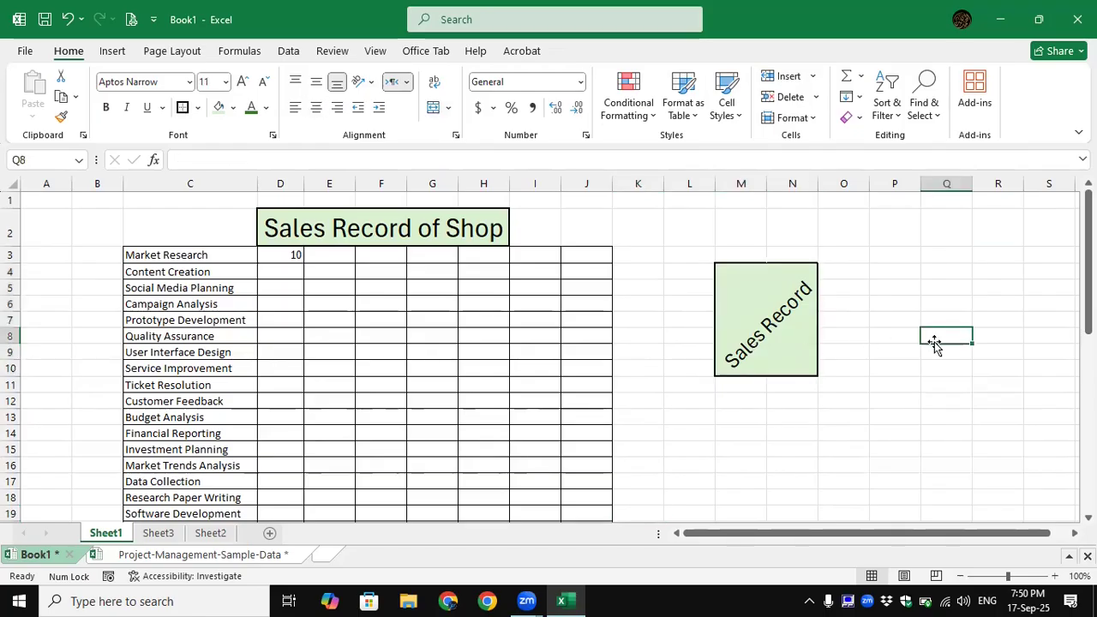
pyautogui.click(781, 335)
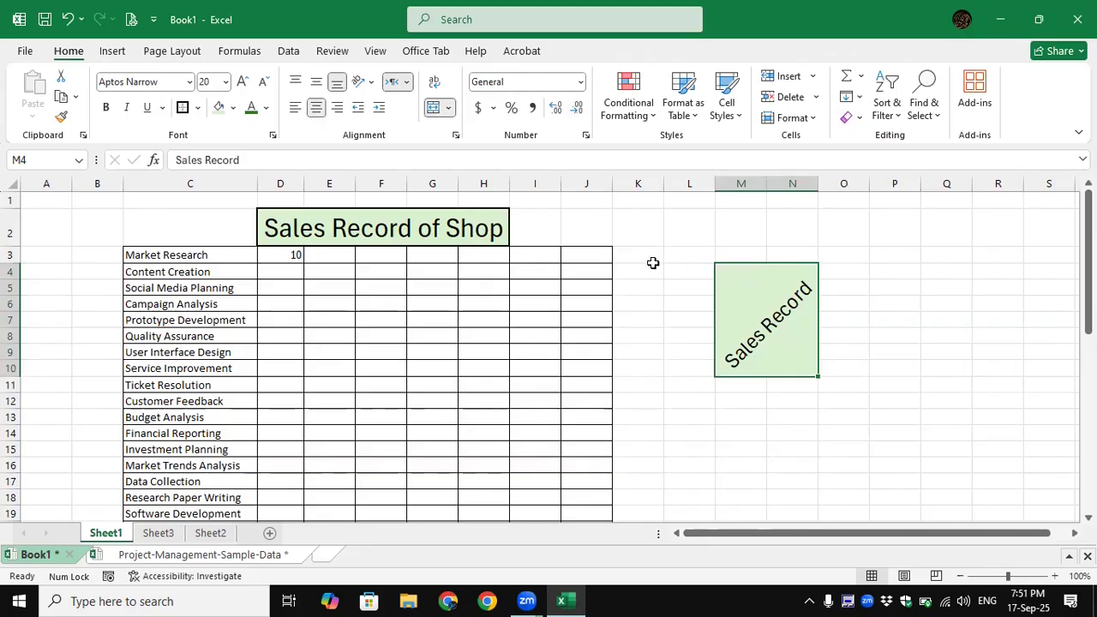
# Widen column K slightly and delete the two empty columns between the table and the Sales Record cell.
pyautogui.moveTo(663, 181)
pyautogui.mouseDown()
pyautogui.moveTo(628, 197)
pyautogui.moveTo(626, 184)
pyautogui.moveTo(673, 197)
pyautogui.mouseUp()
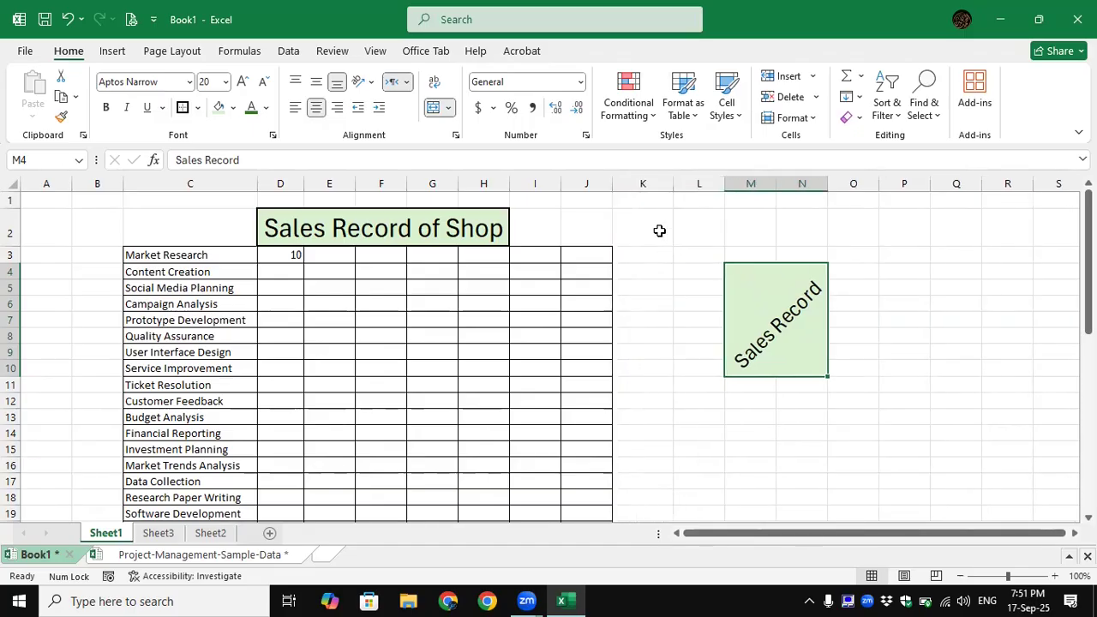
pyautogui.rightClick(648, 182)
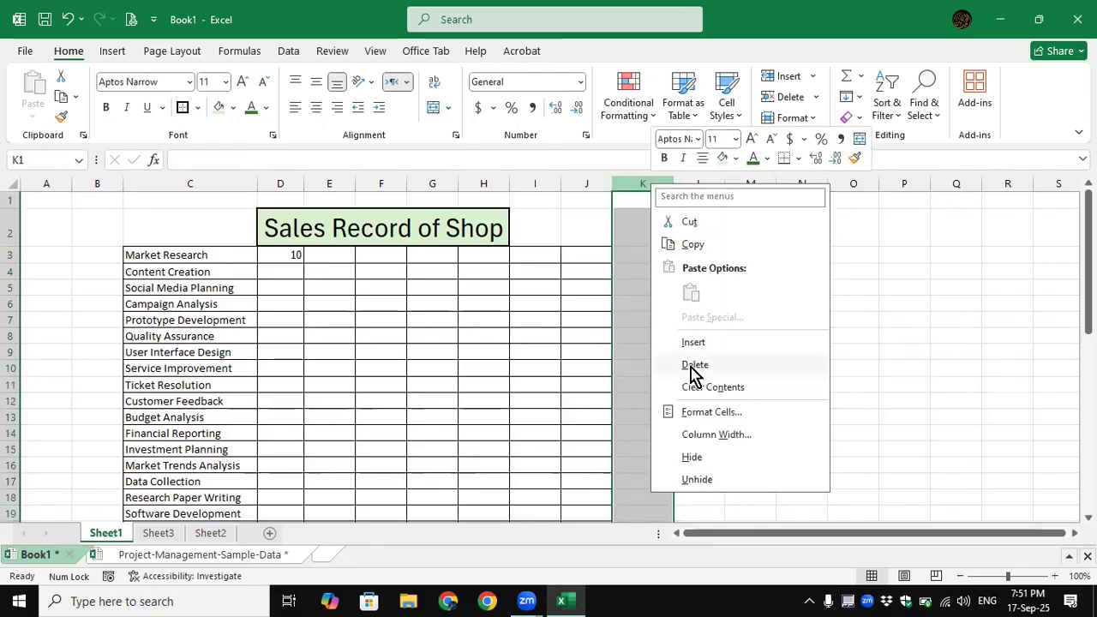
pyautogui.click(694, 365)
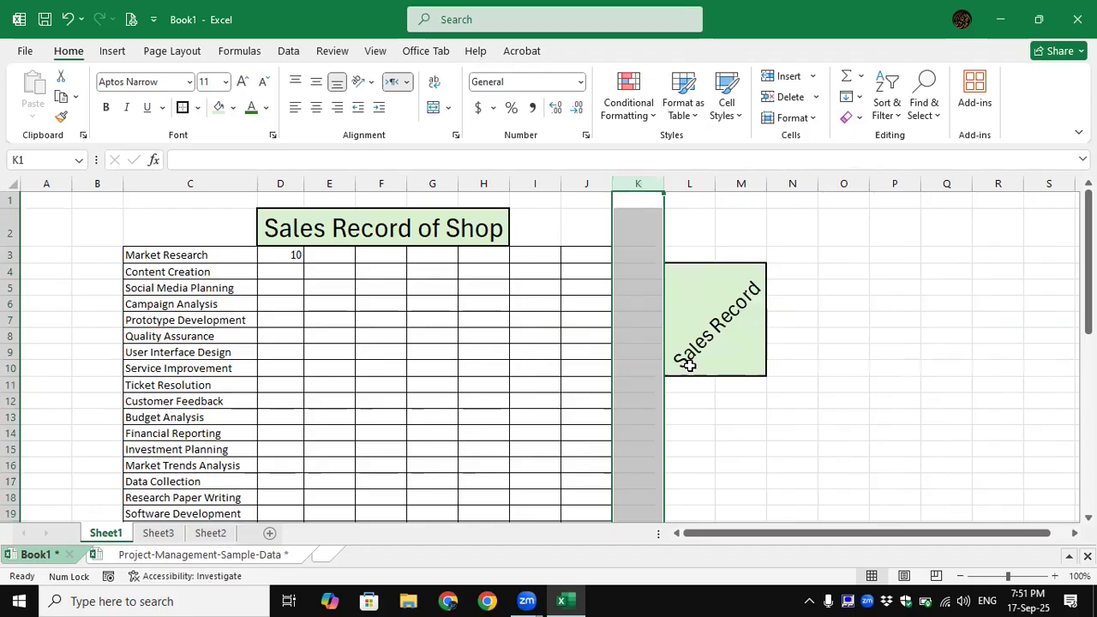
pyautogui.rightClick(641, 180)
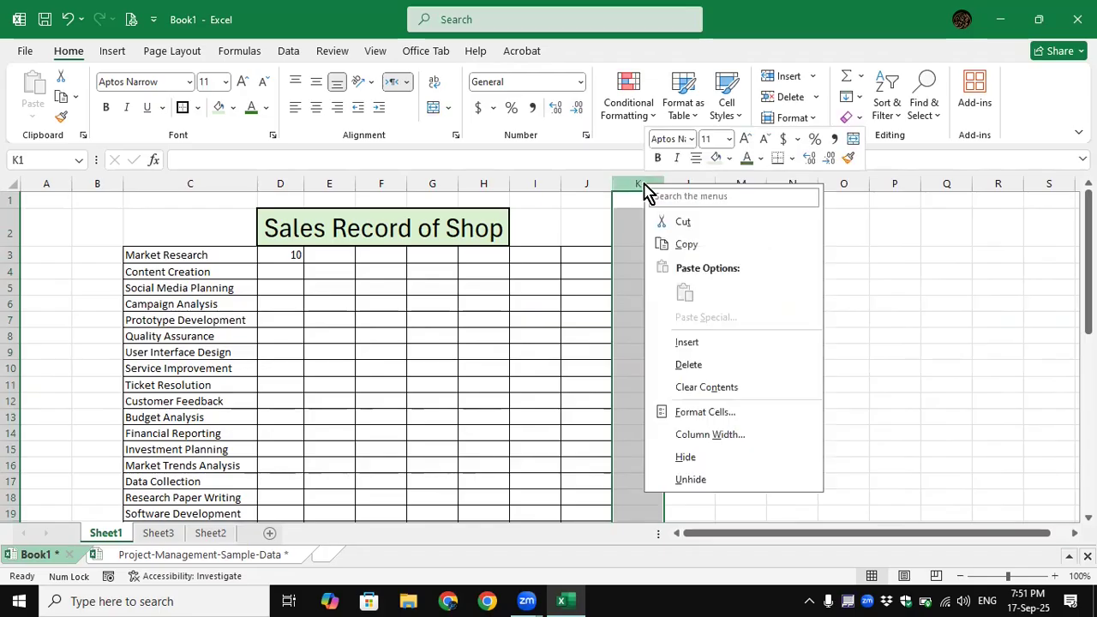
pyautogui.click(696, 365)
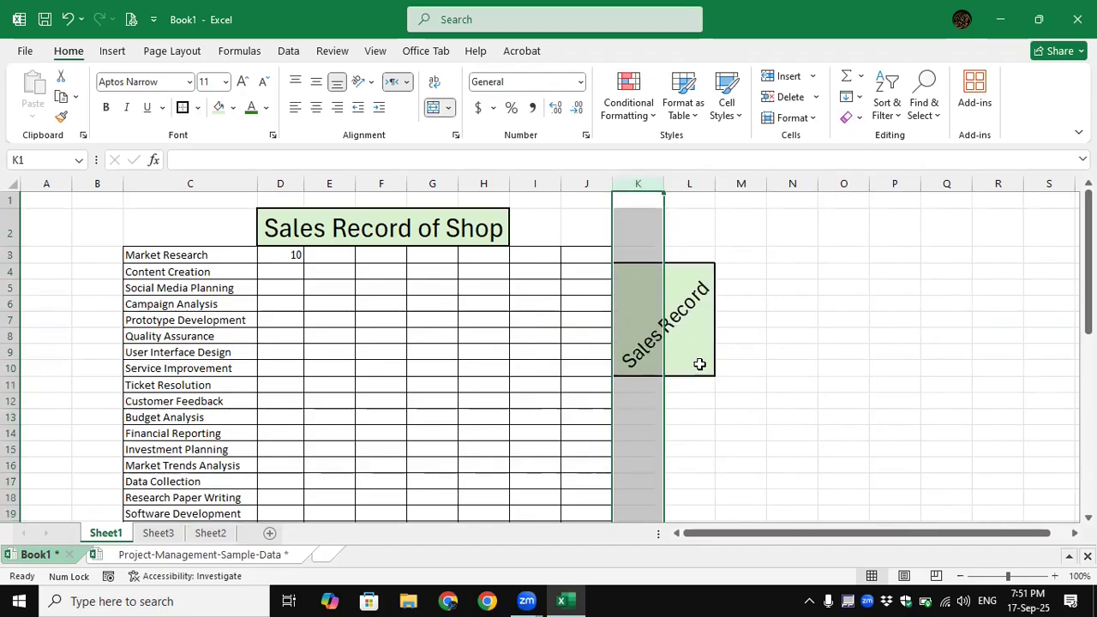
pyautogui.click(803, 381)
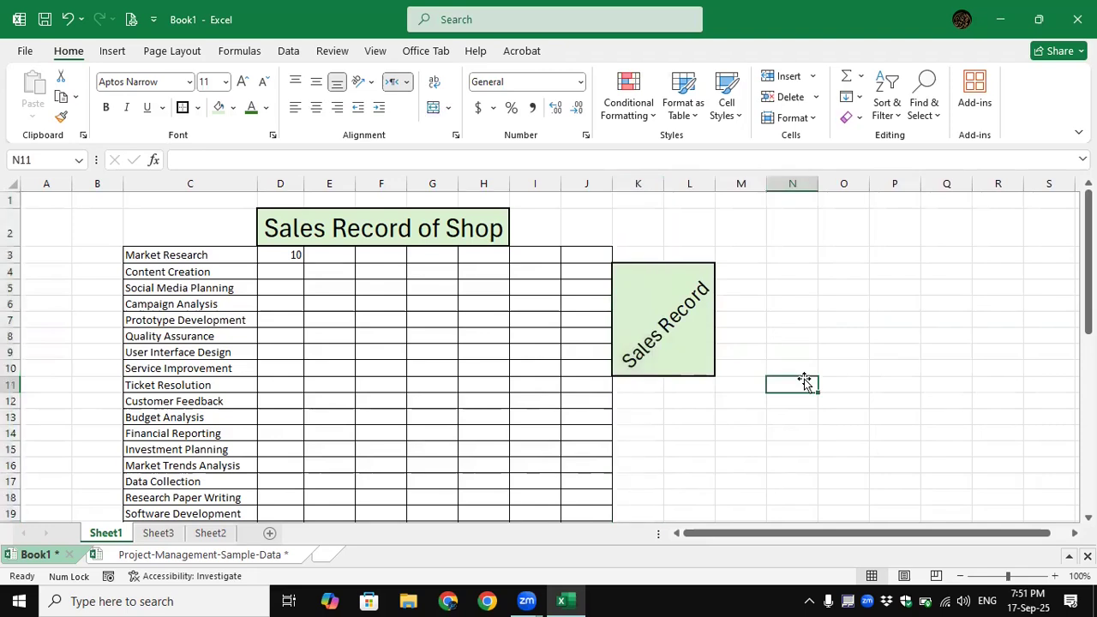
# Insert two empty columns at K, one at a time, between the table and the Sales Record cell.
pyautogui.rightClick(631, 180)
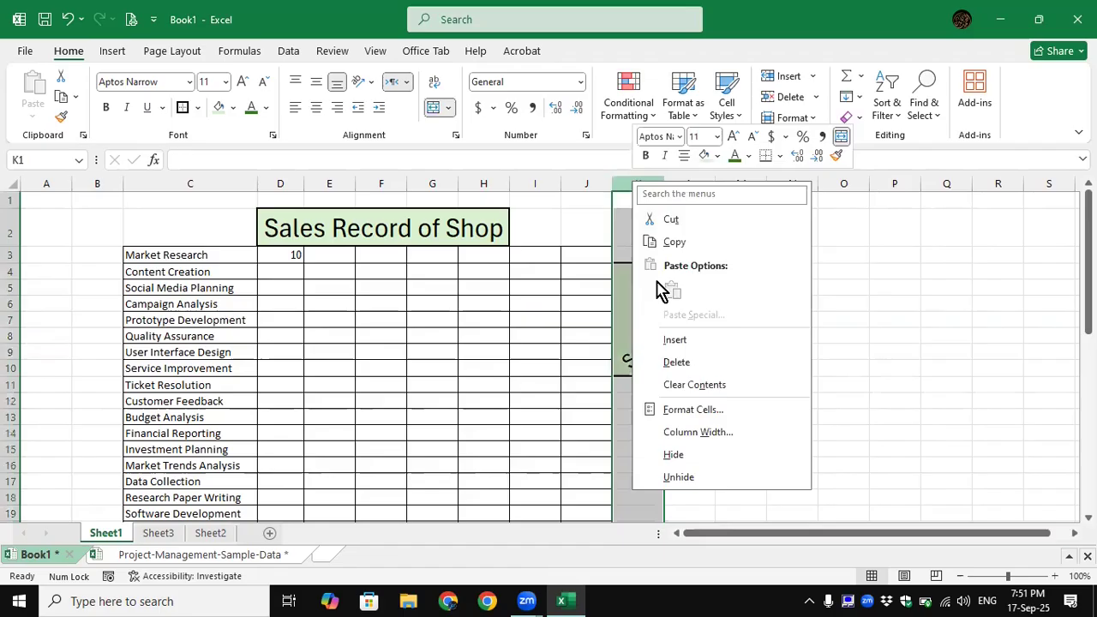
pyautogui.click(664, 339)
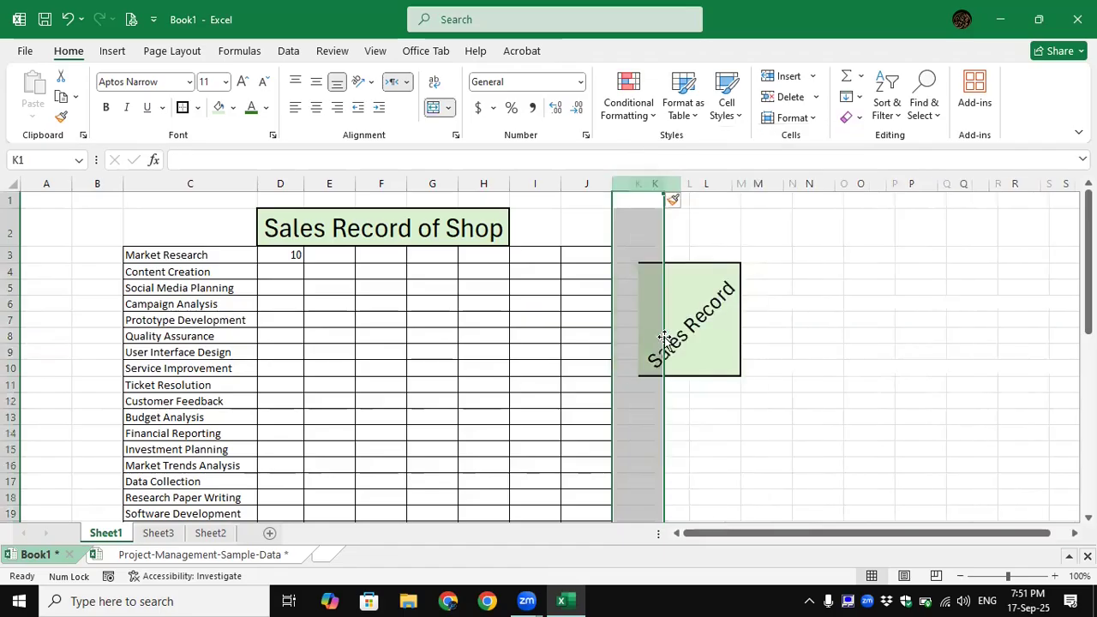
pyautogui.rightClick(645, 182)
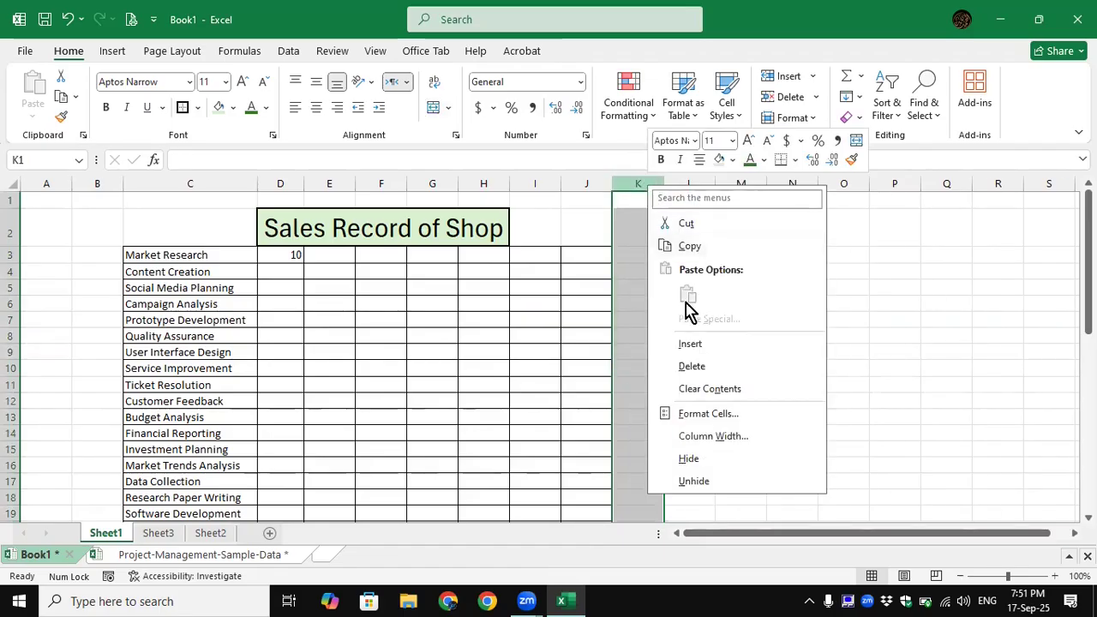
pyautogui.click(694, 345)
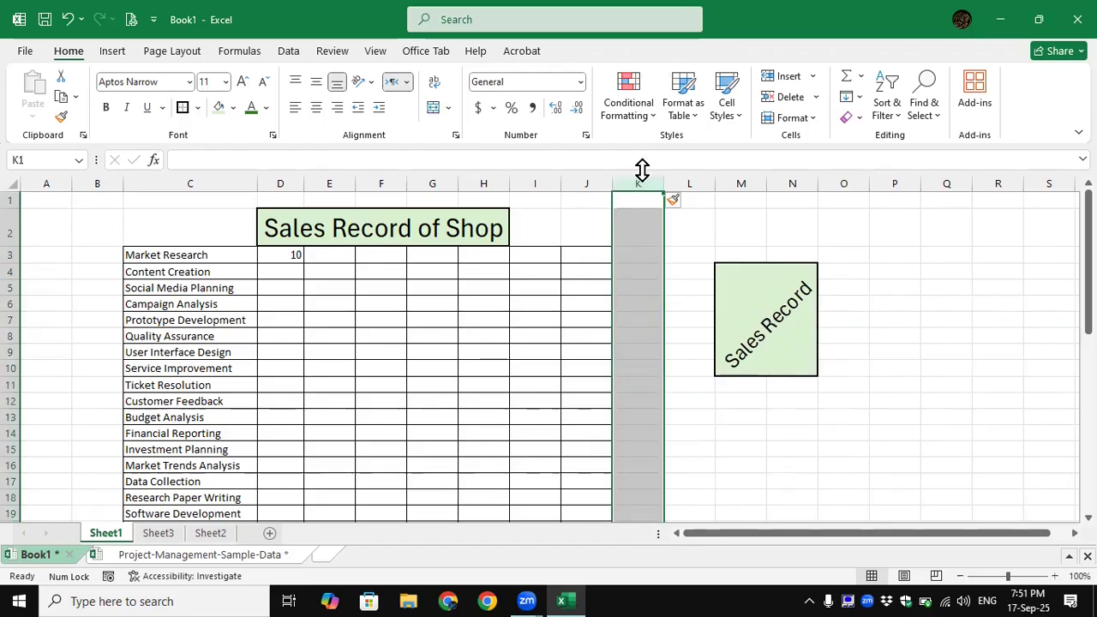
# Insert two more columns at once before columns K and L.
pyautogui.moveTo(640, 183); pyautogui.dragTo(681, 179)
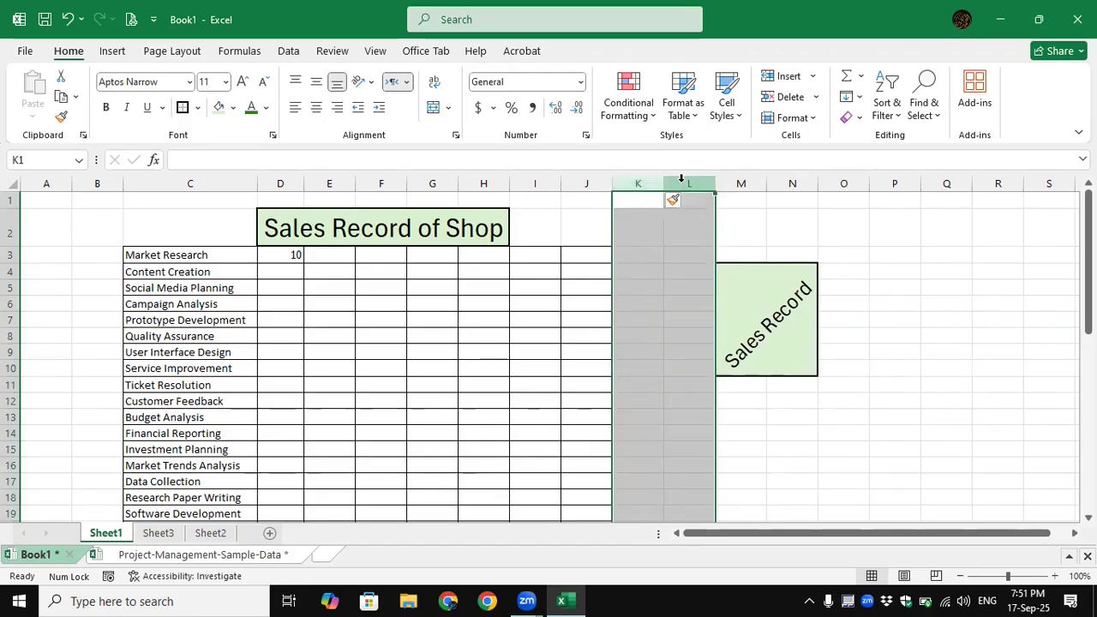
pyautogui.rightClick(681, 180)
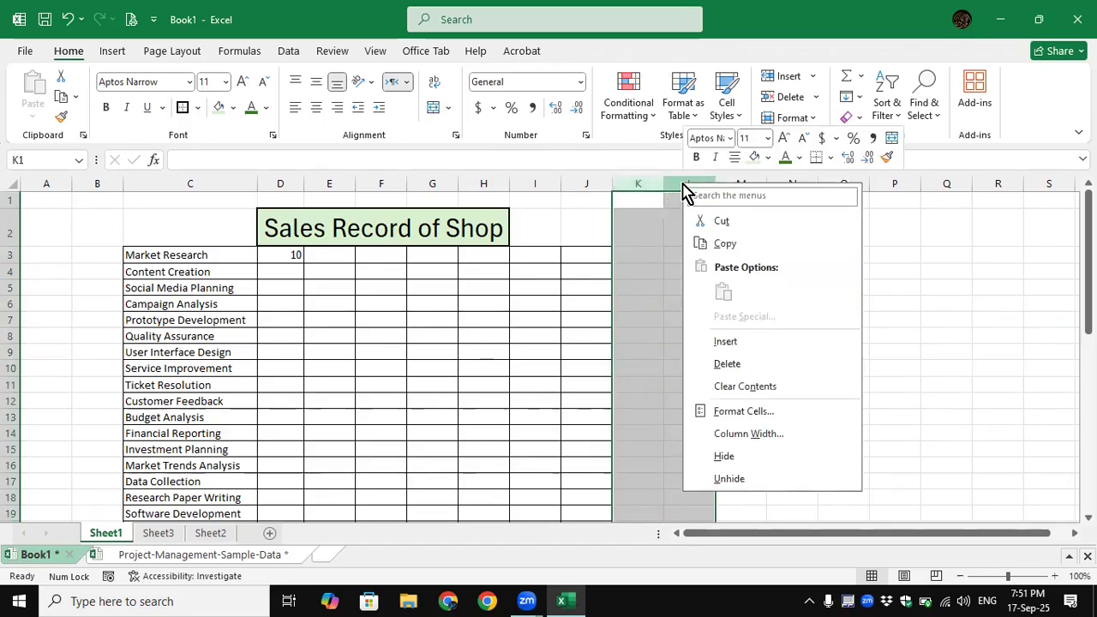
pyautogui.click(724, 341)
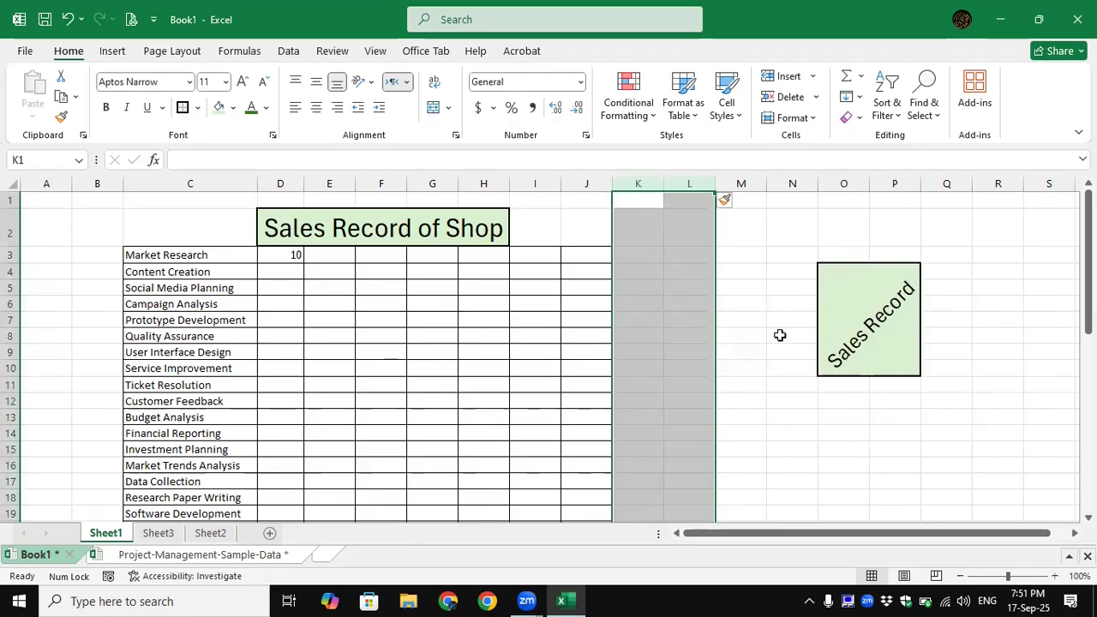
pyautogui.click(733, 318)
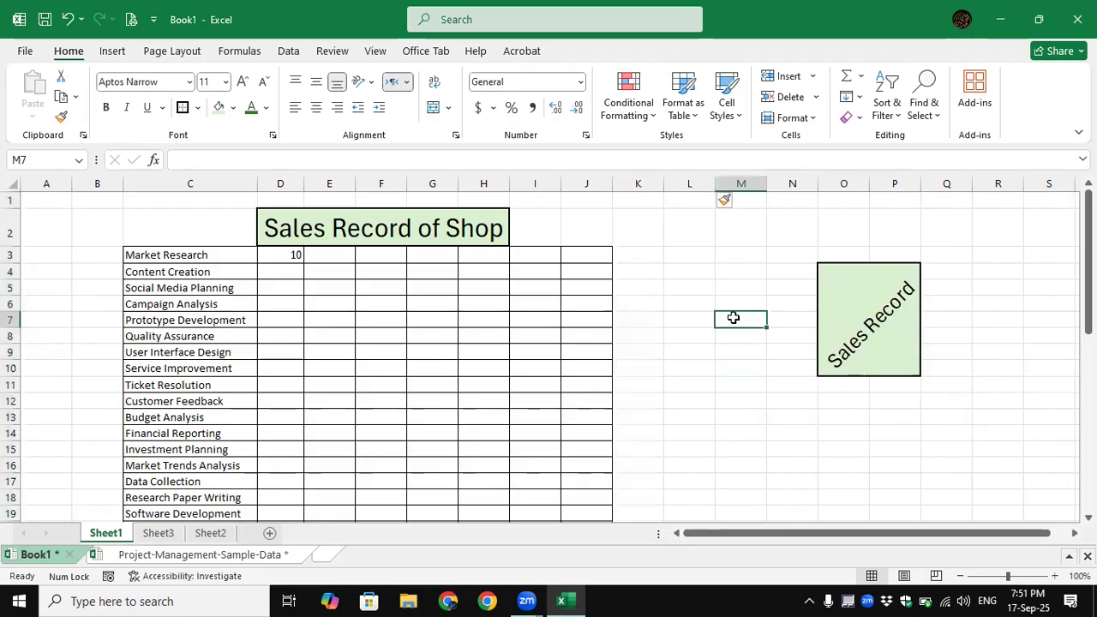
# Insert an empty row above Prototype Development at row 7, and undo the insertion.
pyautogui.click(12, 319)
pyautogui.rightClick(12, 320)
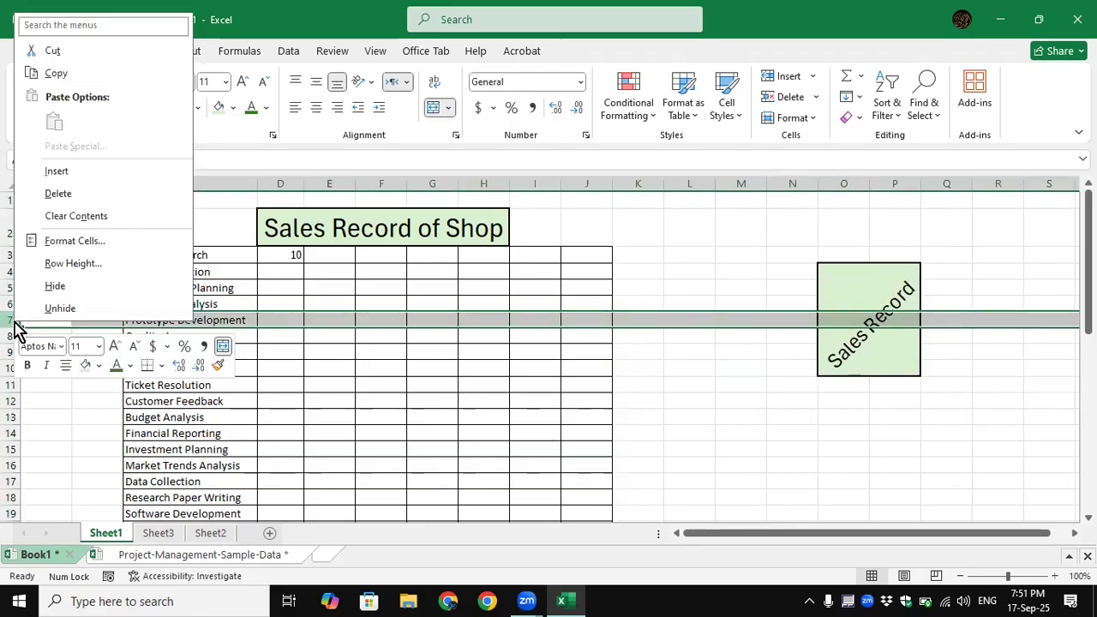
pyautogui.click(61, 167)
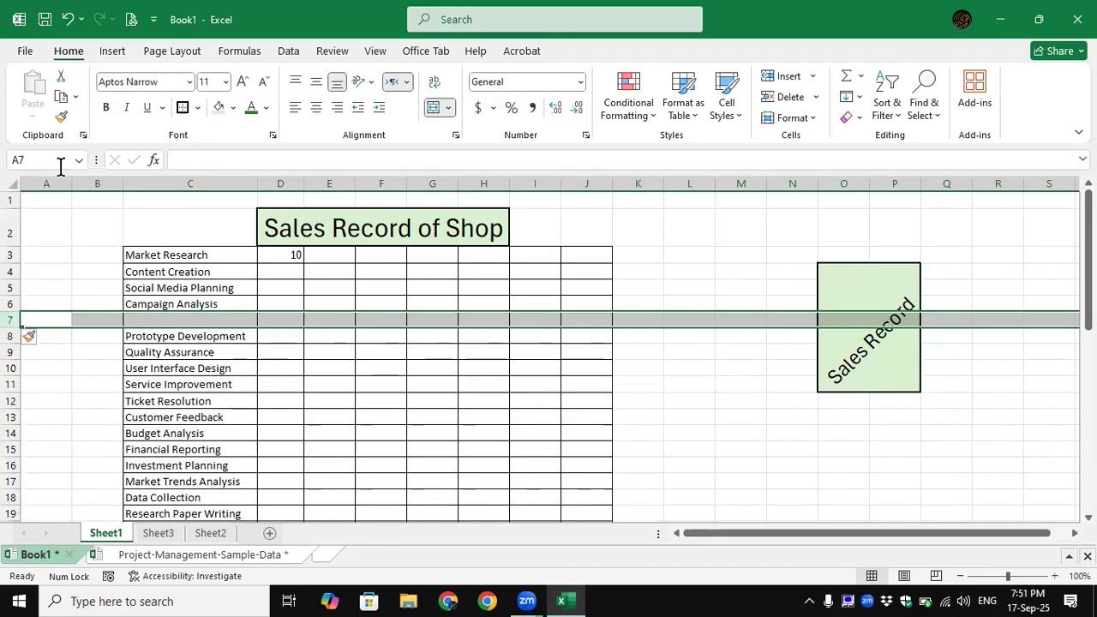
pyautogui.click(848, 461)
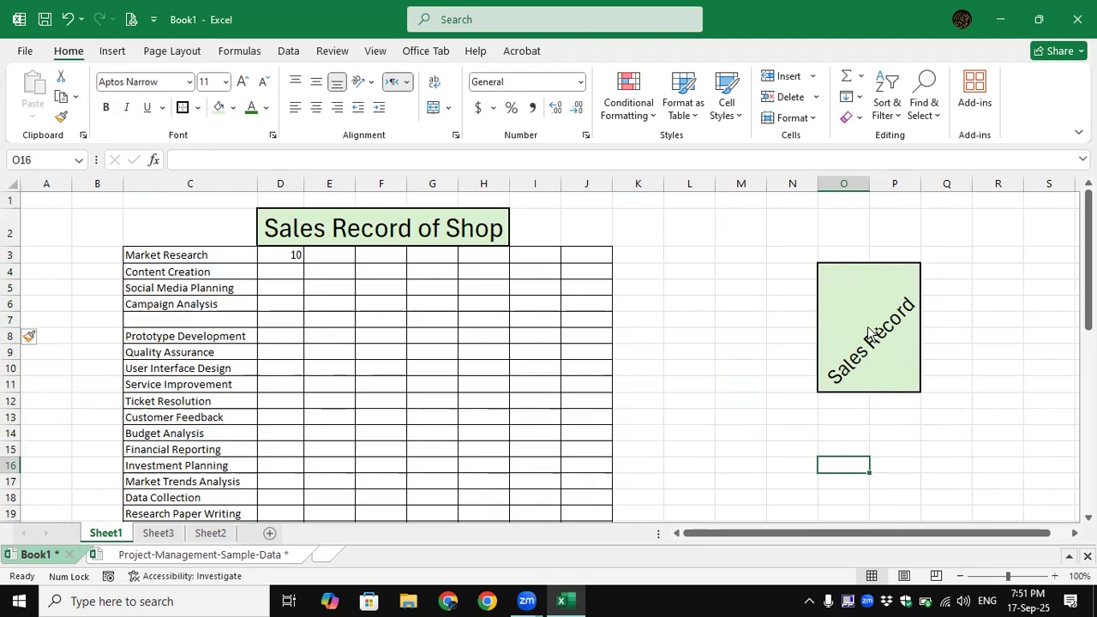
pyautogui.hotkey('ctrl', 'z')
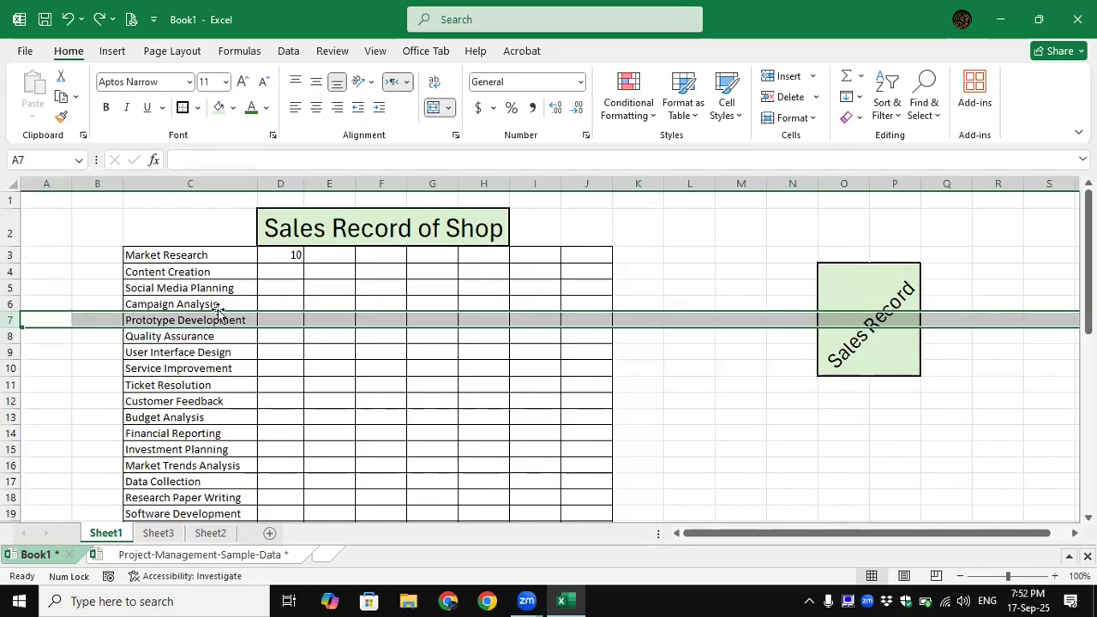
# Unmerge the Sales Record cell O4:P10 and remove its fill color.
pyautogui.click(882, 279)
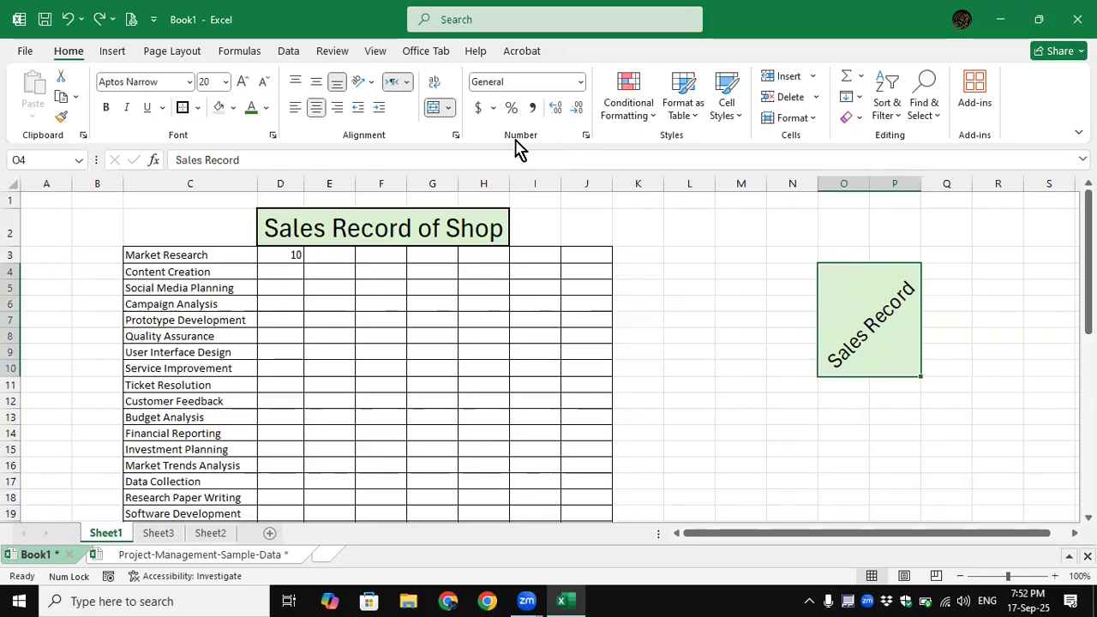
pyautogui.click(449, 108)
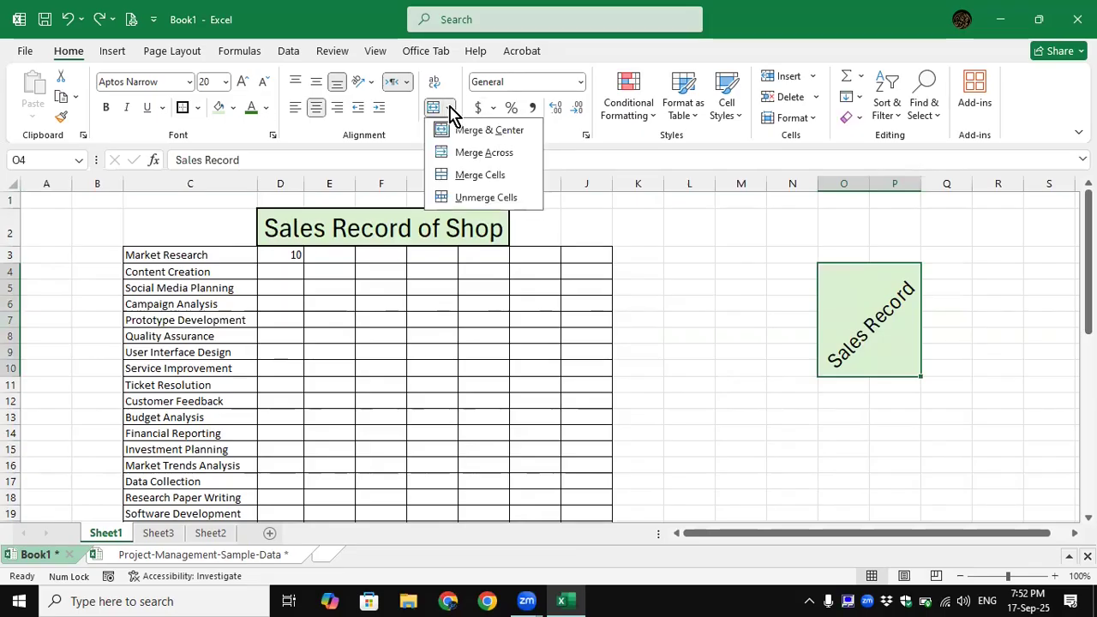
pyautogui.click(470, 199)
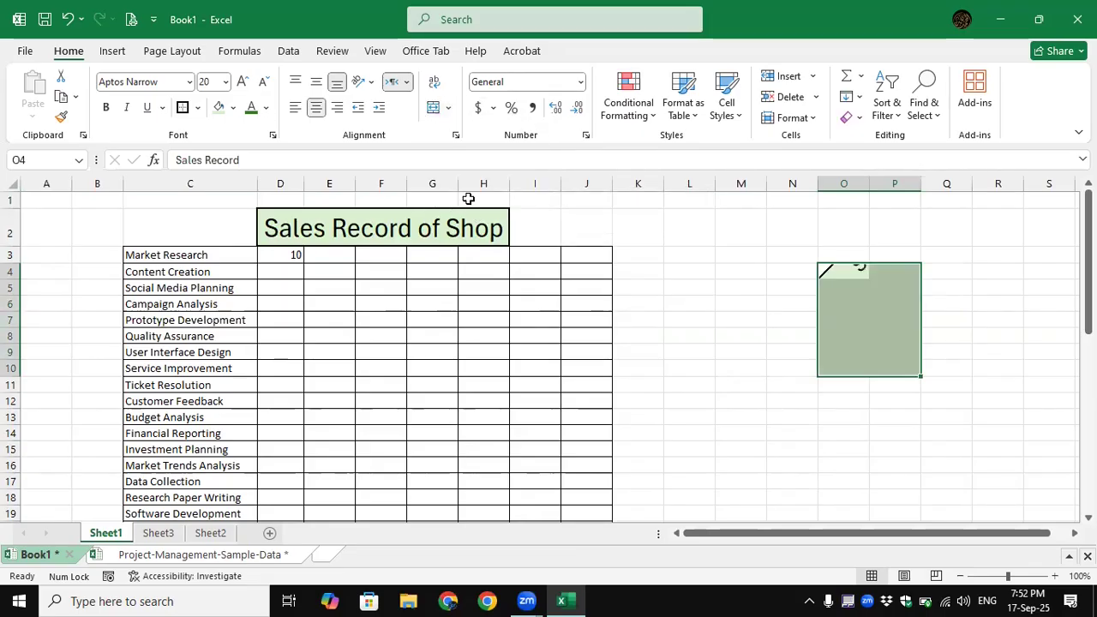
pyautogui.click(233, 108)
pyautogui.click(252, 285)
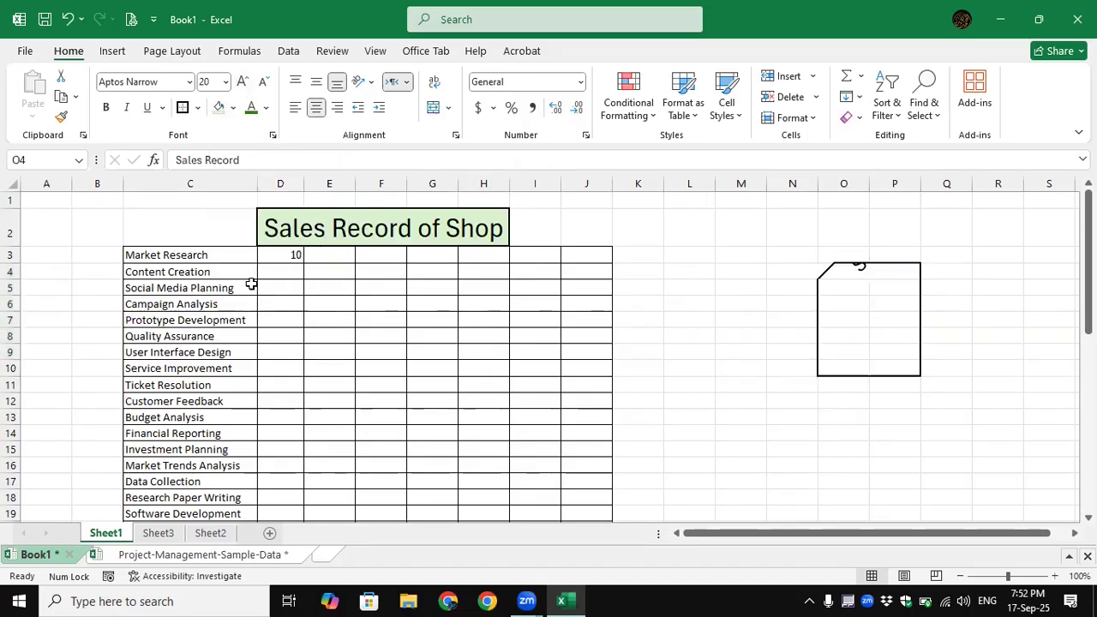
# Remove all borders from the range O4:Q10 around the Sales Record cell.
pyautogui.click(733, 398)
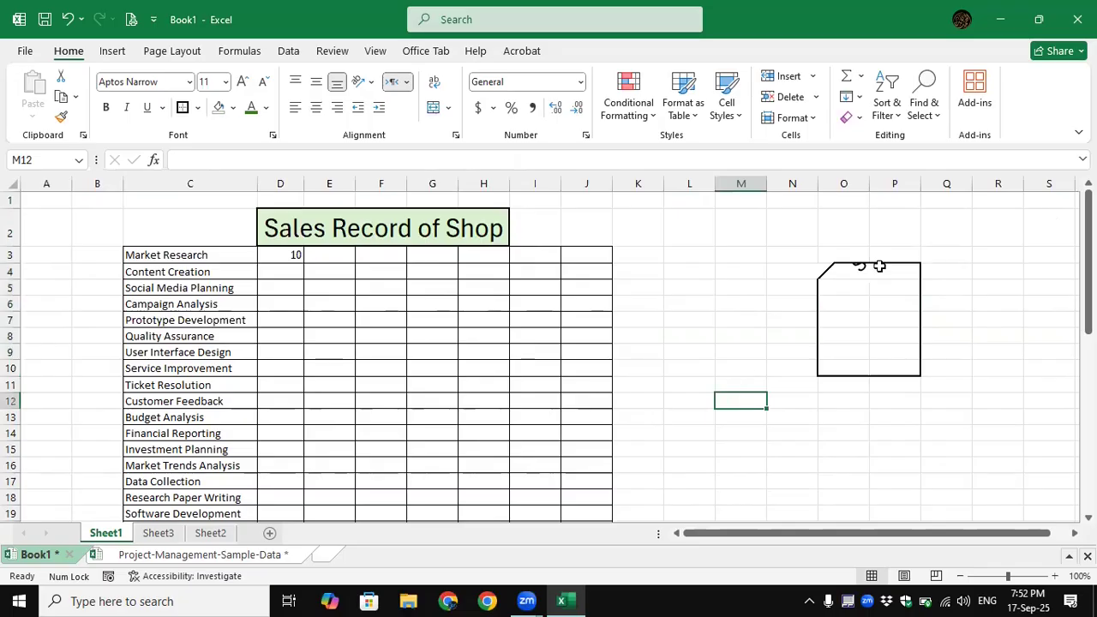
pyautogui.moveTo(854, 269); pyautogui.dragTo(924, 375)
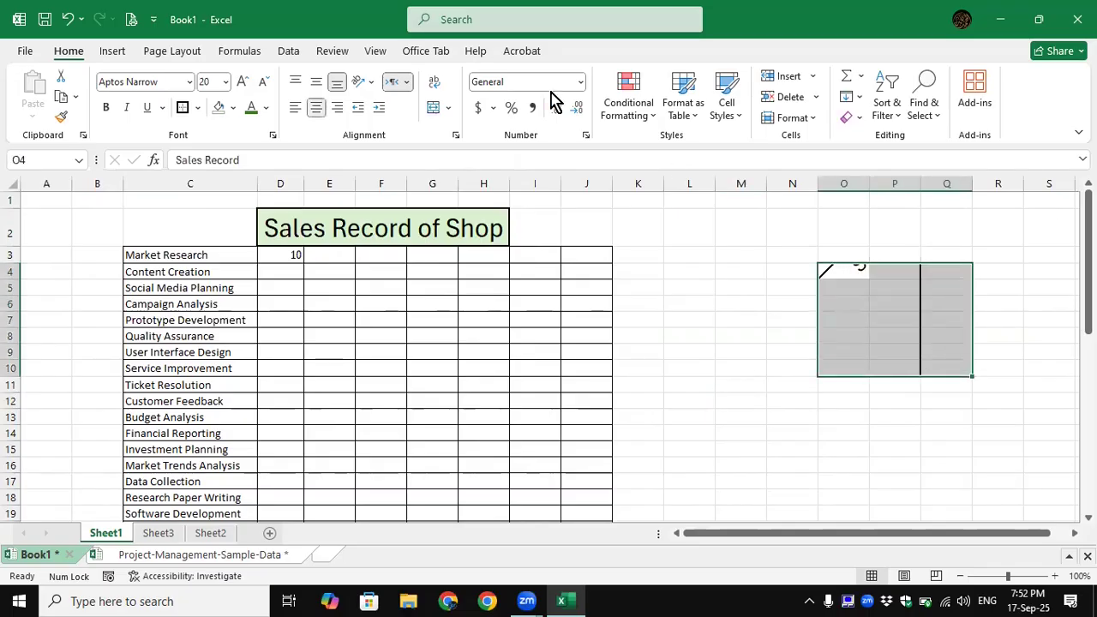
pyautogui.click(198, 107)
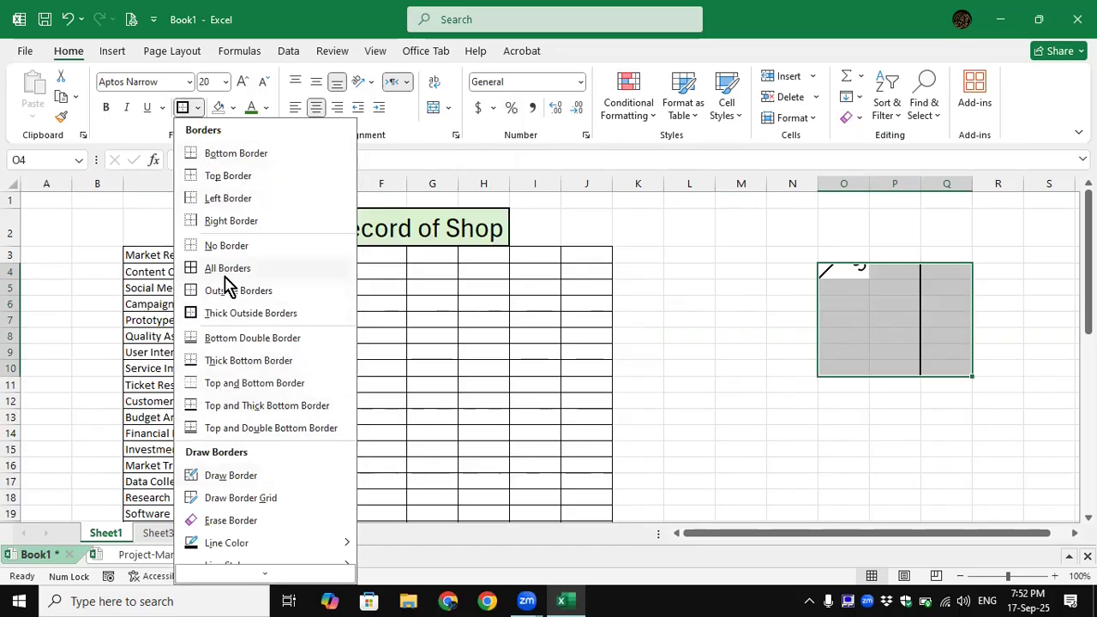
pyautogui.click(242, 247)
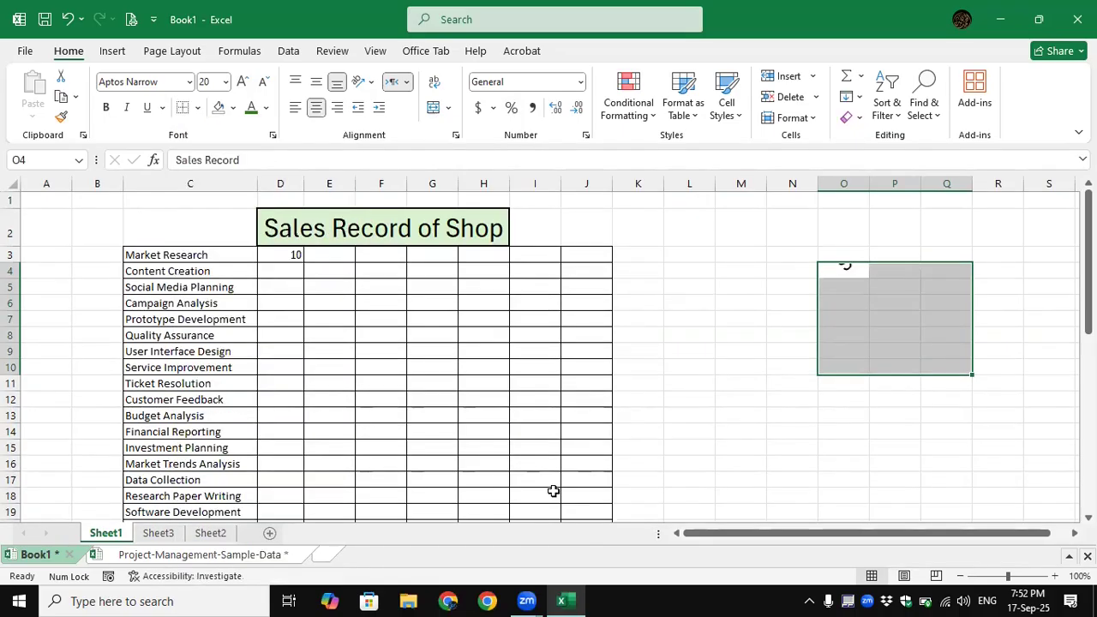
pyautogui.click(888, 384)
# Clear only the formats of the Sales Record cell O4, keeping its text.
pyautogui.click(844, 269)
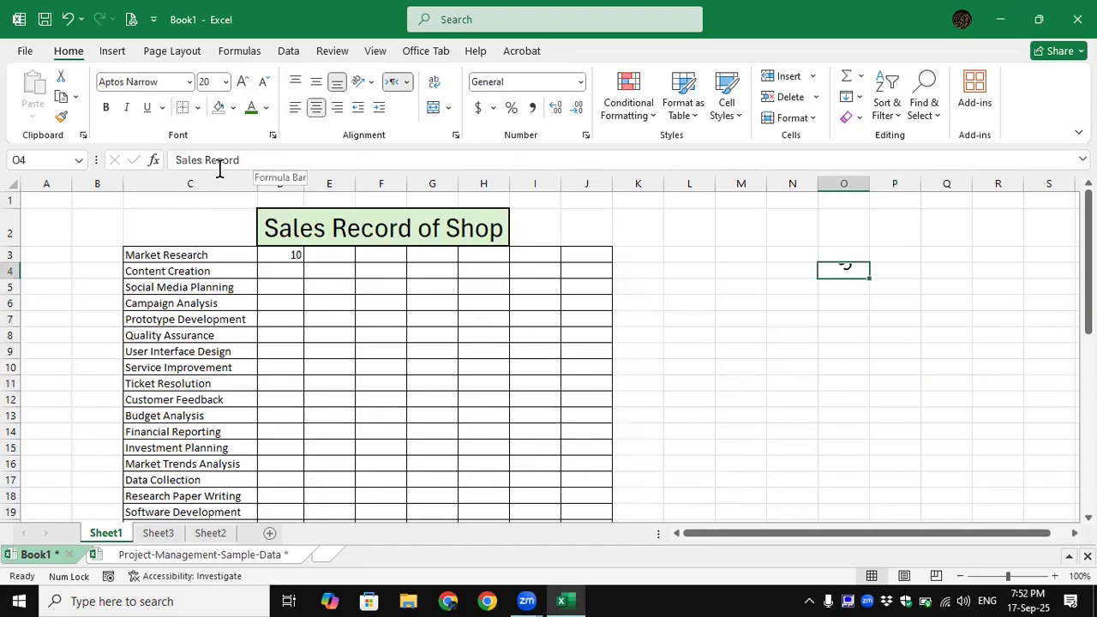
pyautogui.click(368, 84)
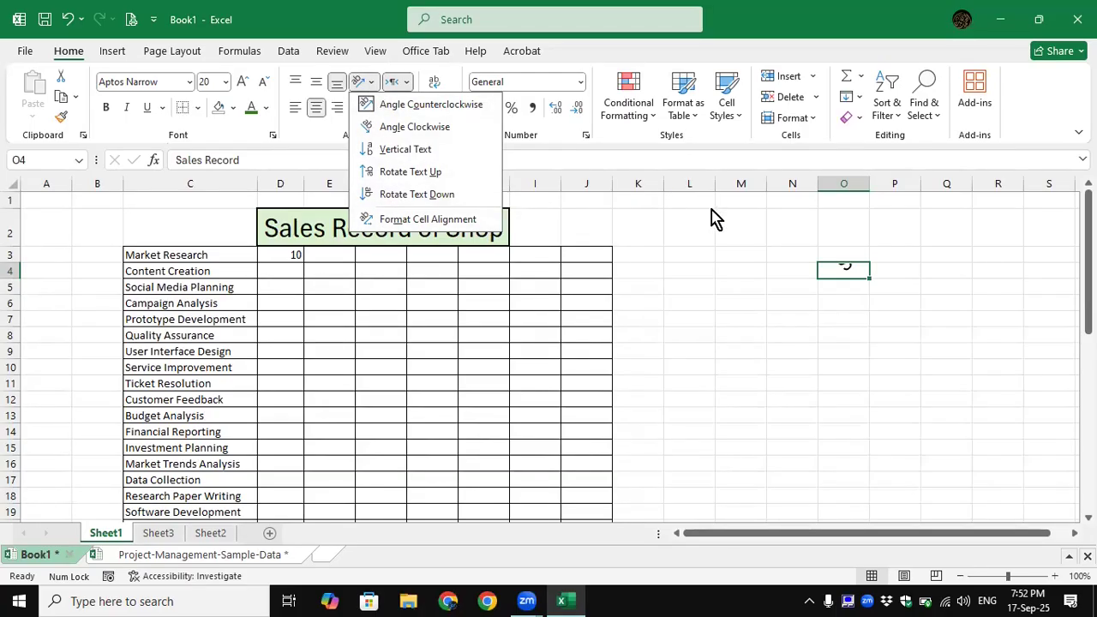
pyautogui.click(858, 117)
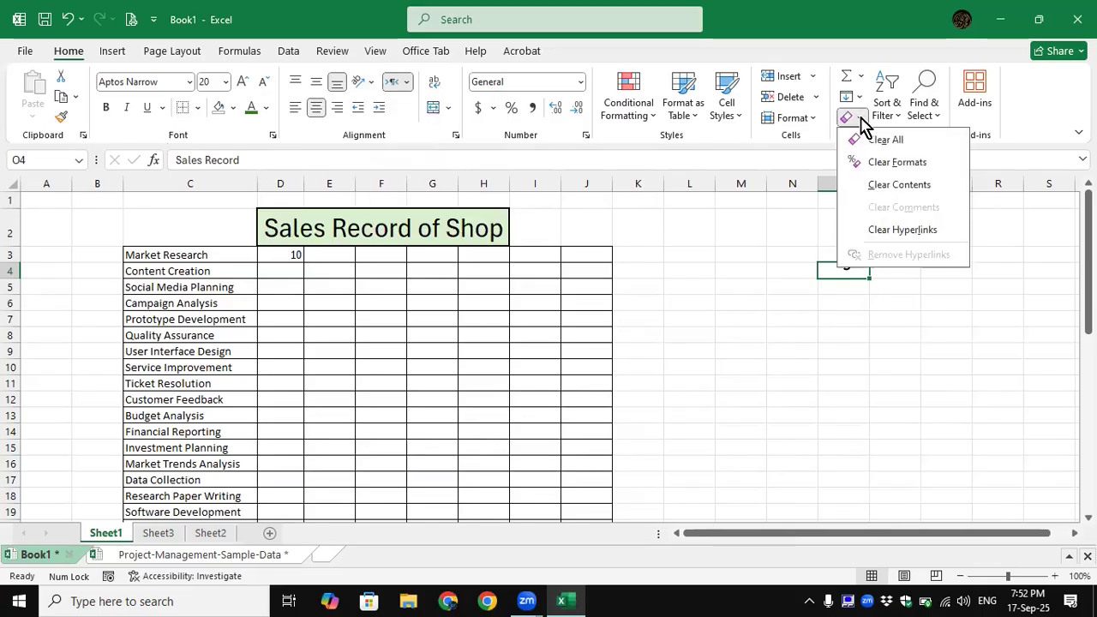
pyautogui.click(865, 164)
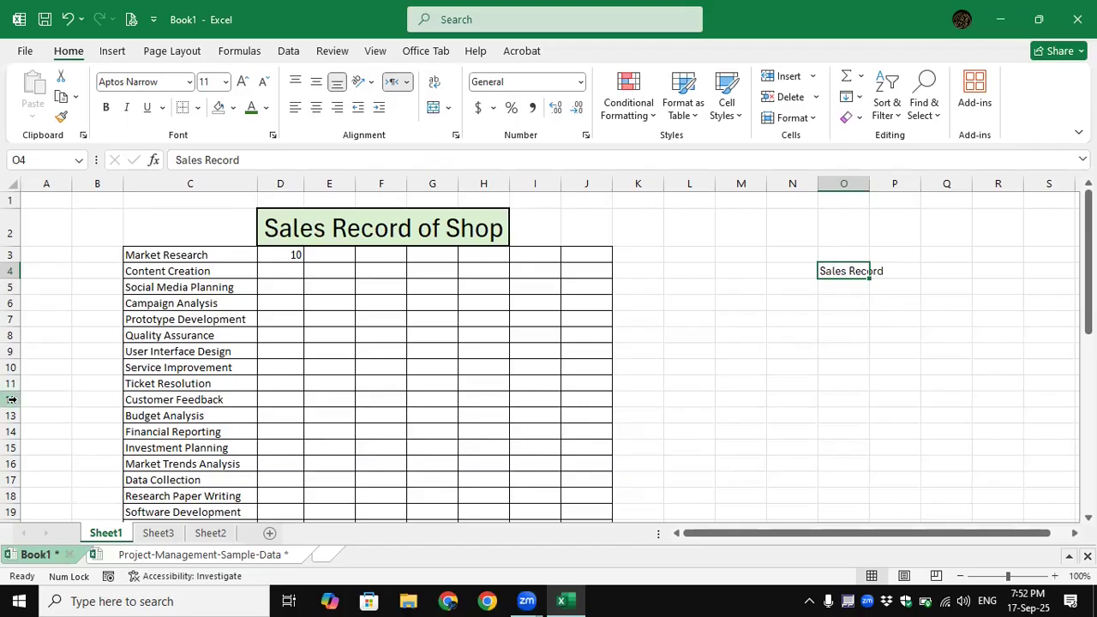
# Insert an empty row at row 7, above Prototype Development.
pyautogui.click(10, 318)
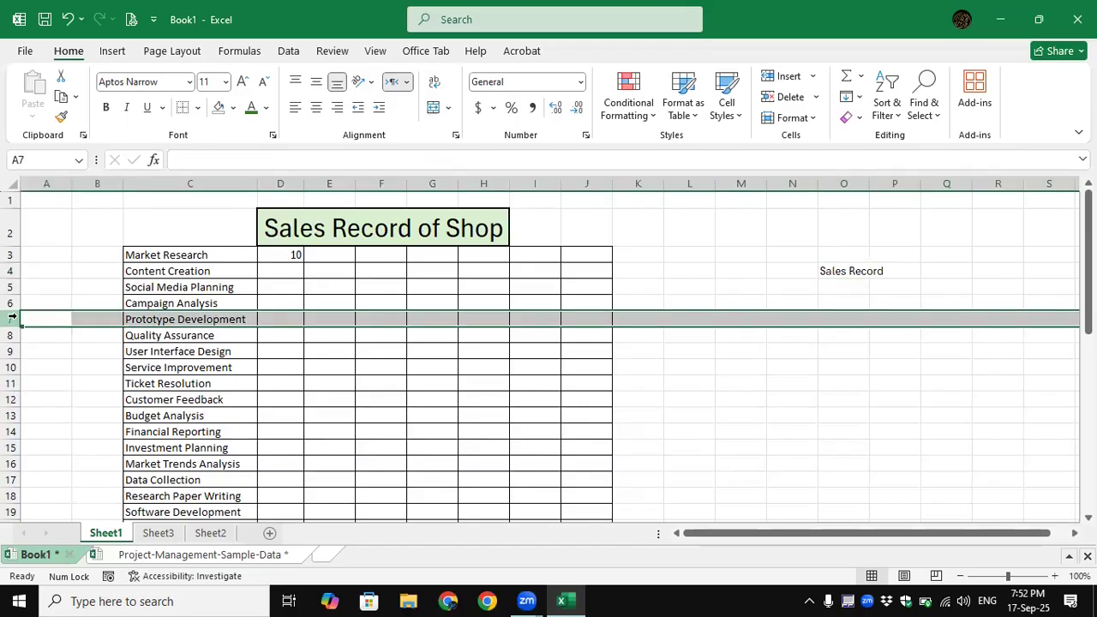
pyautogui.rightClick(12, 316)
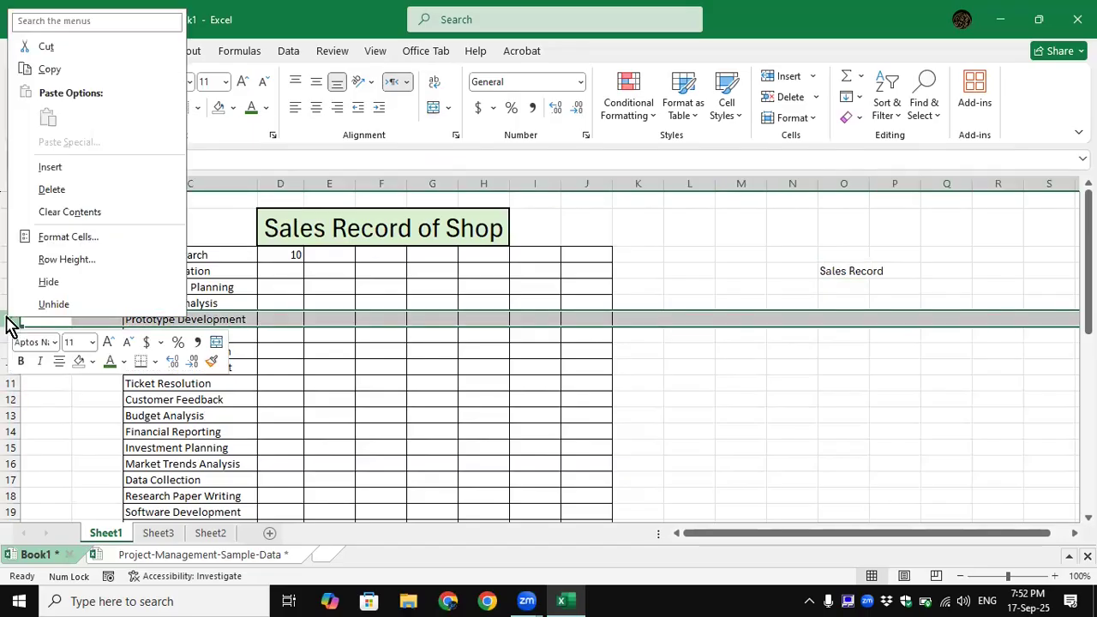
pyautogui.click(49, 167)
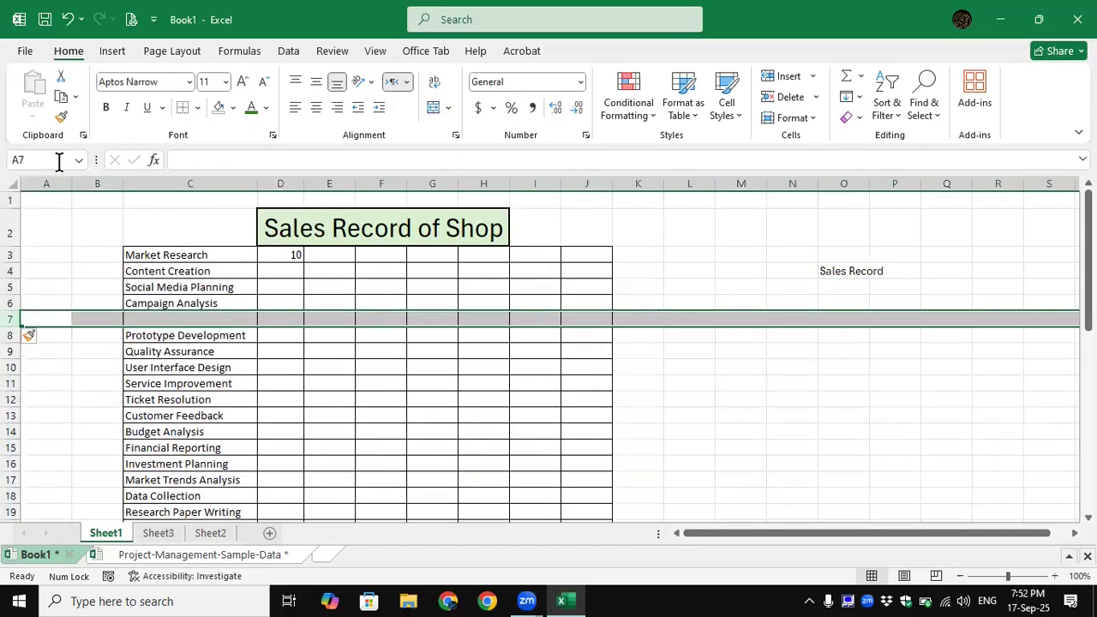
# Delete the Sales Record text from cell O4.
pyautogui.click(886, 271)
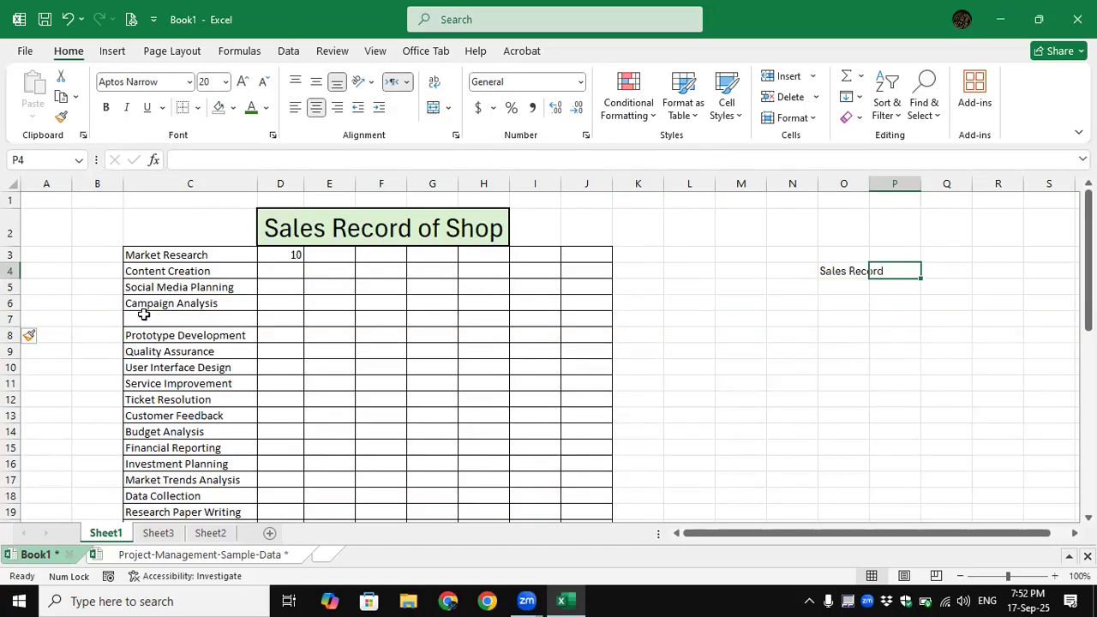
pyautogui.click(857, 271)
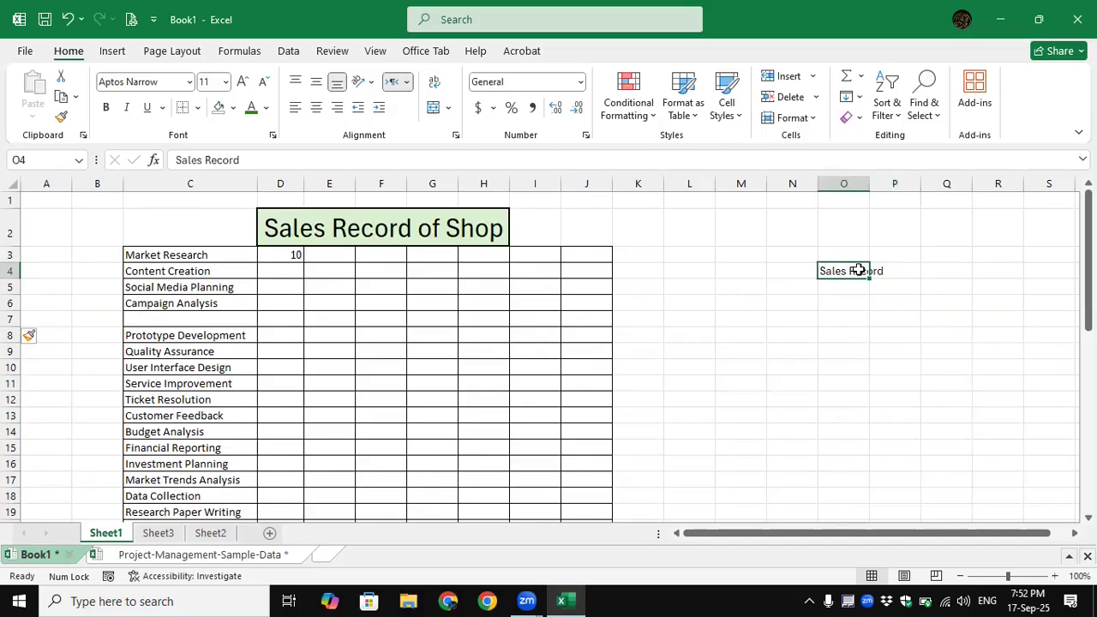
pyautogui.press('Delete')
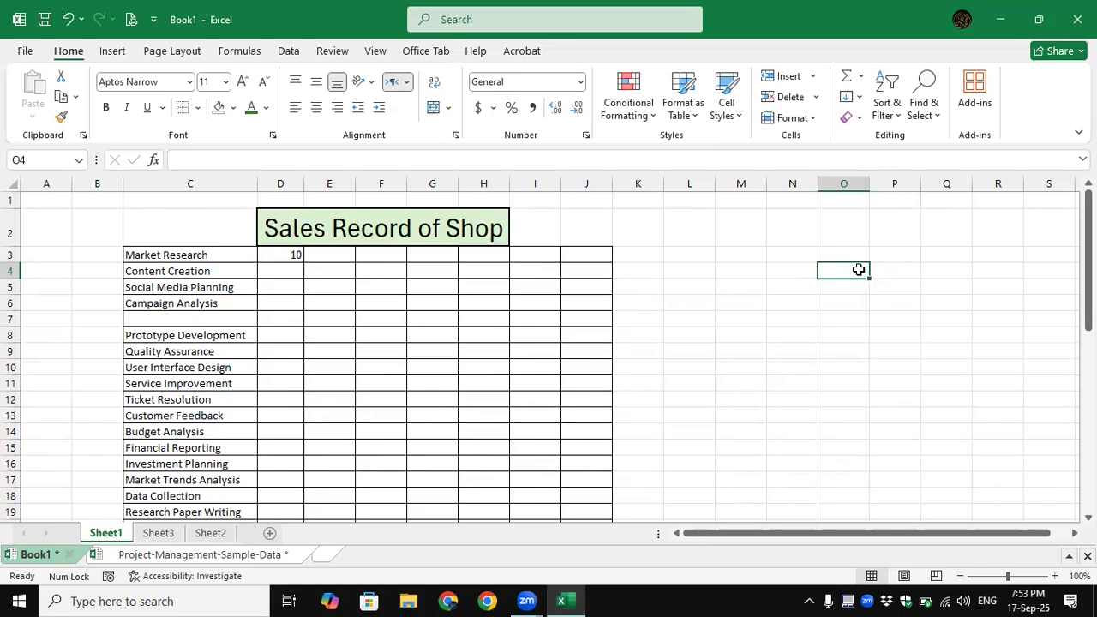
pyautogui.click(669, 300)
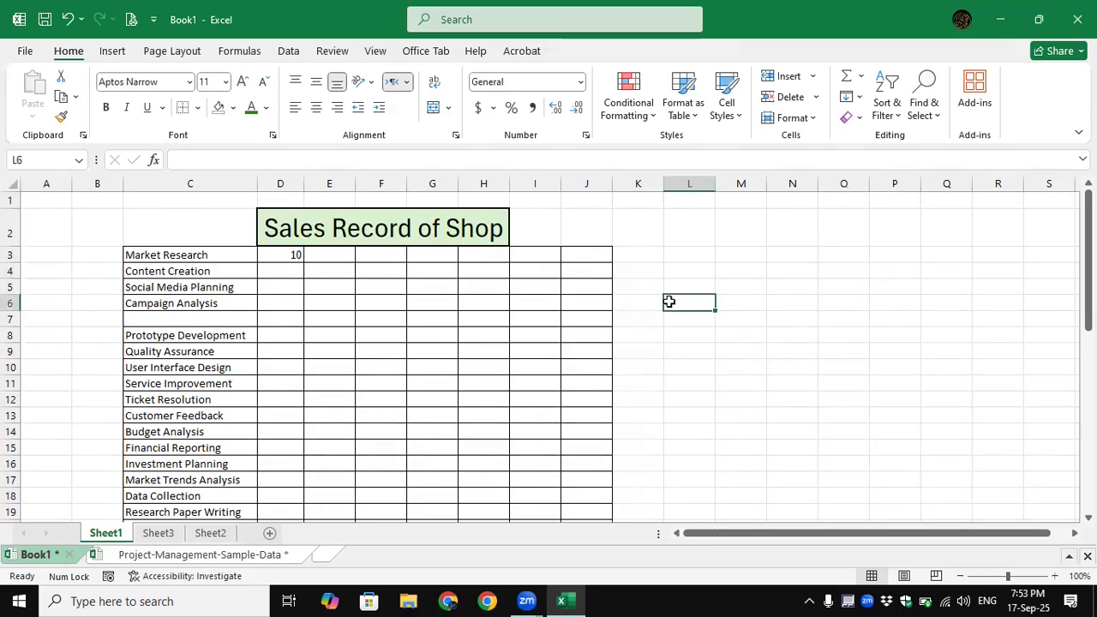
# Delete the empty row 7 between Campaign Analysis and Prototype Development.
pyautogui.click(12, 318)
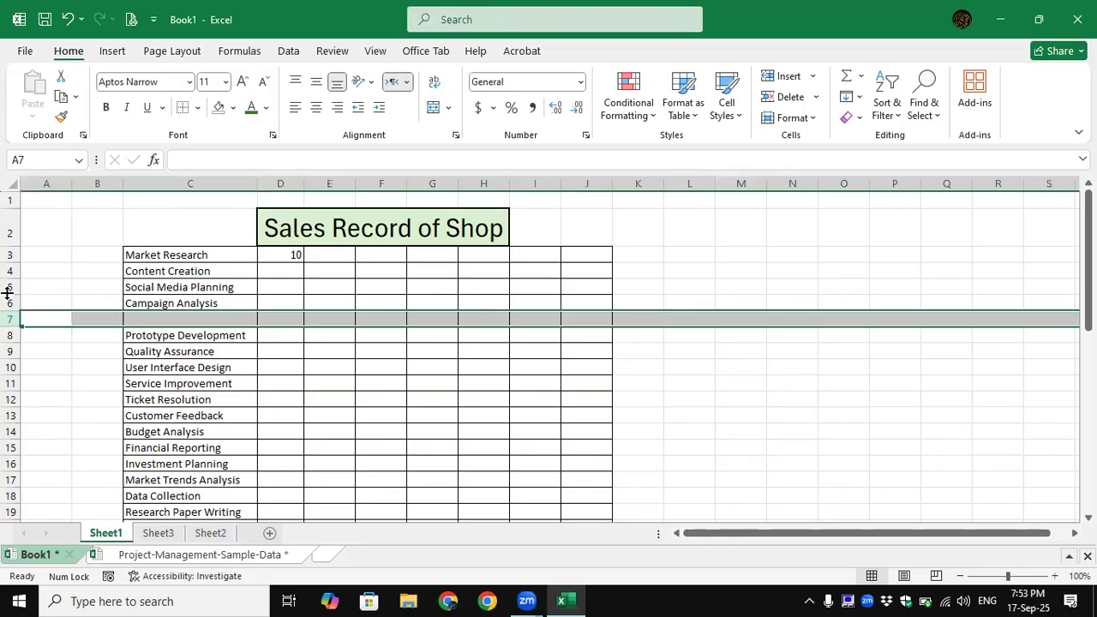
pyautogui.rightClick(12, 321)
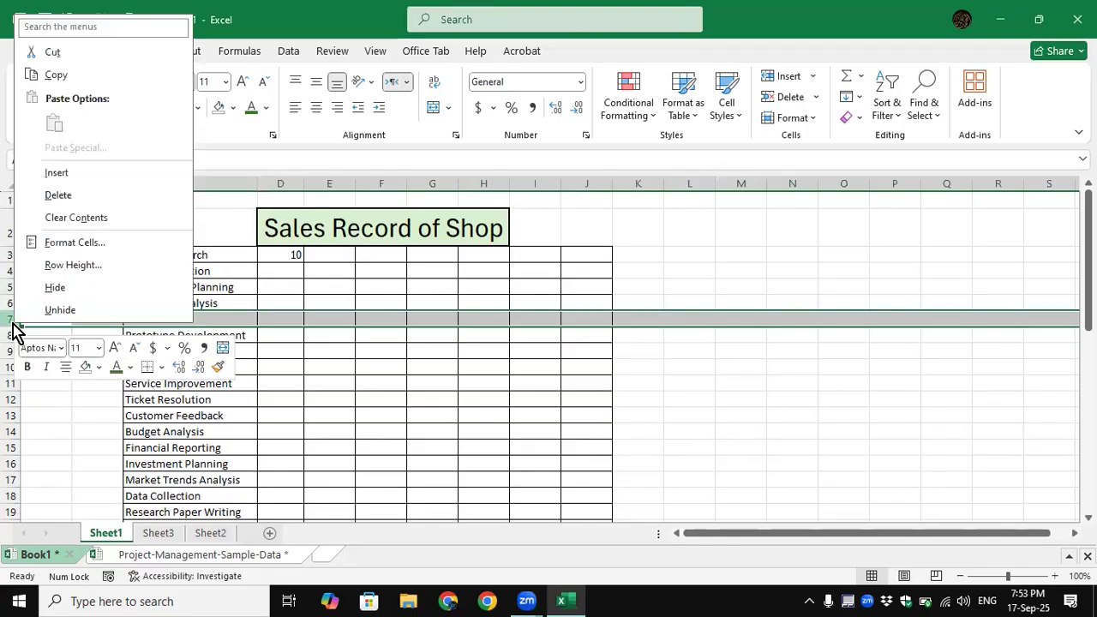
pyautogui.click(89, 198)
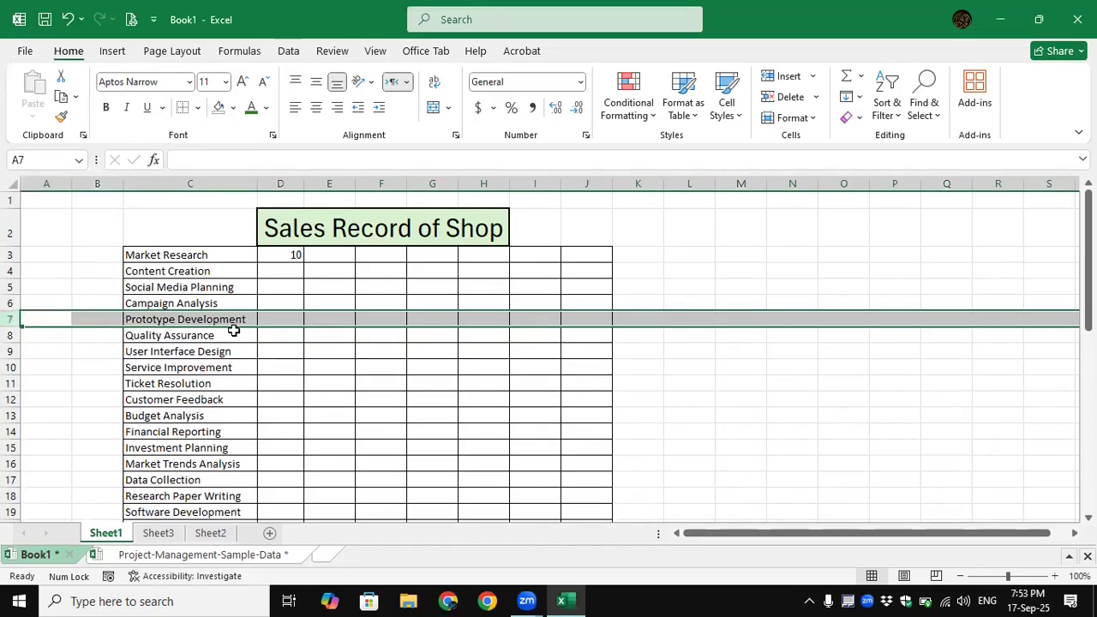
pyautogui.click(325, 362)
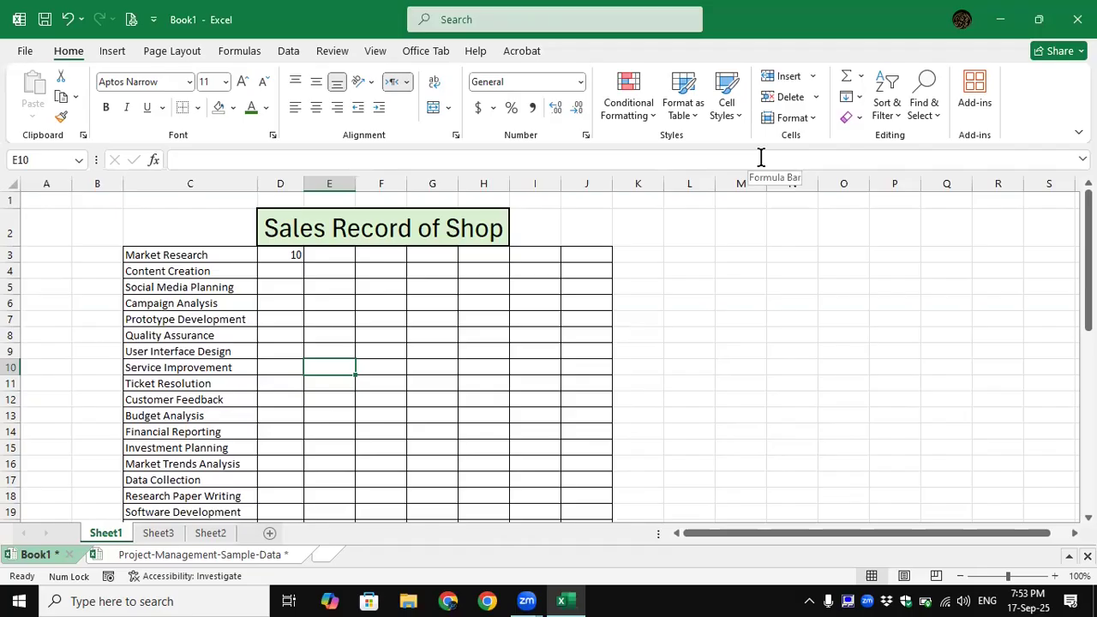
pyautogui.click(655, 122)
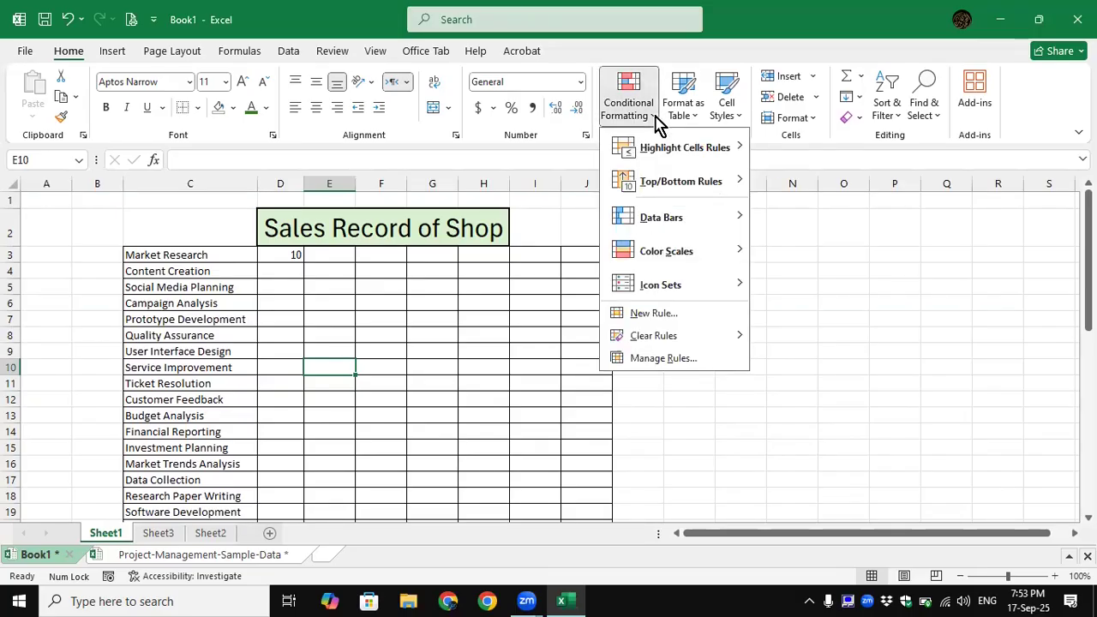
pyautogui.click(695, 118)
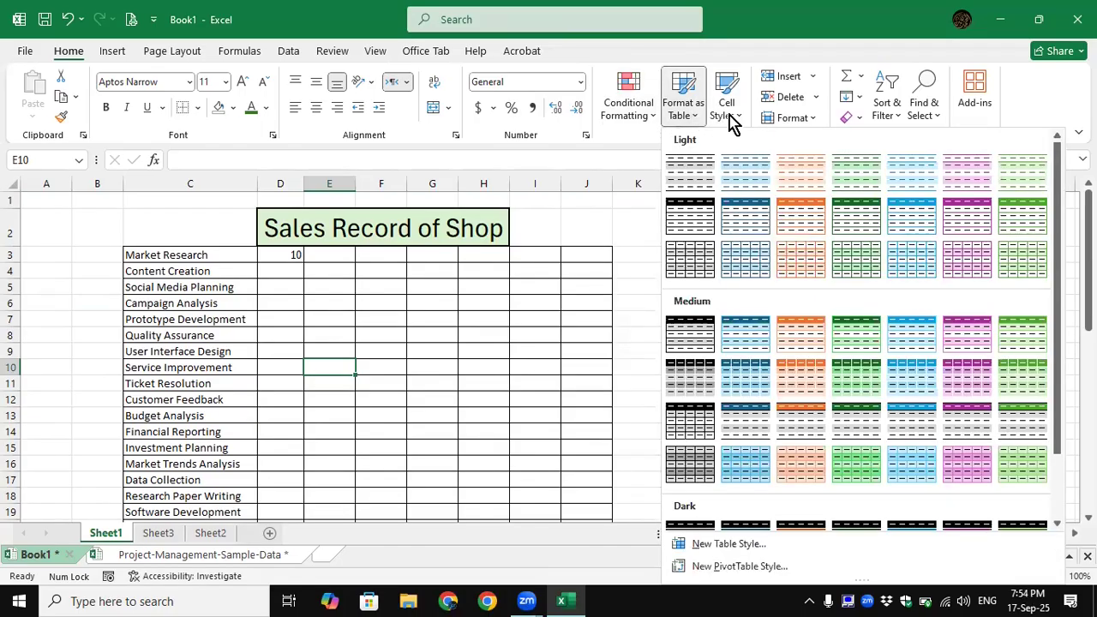
pyautogui.click(730, 120)
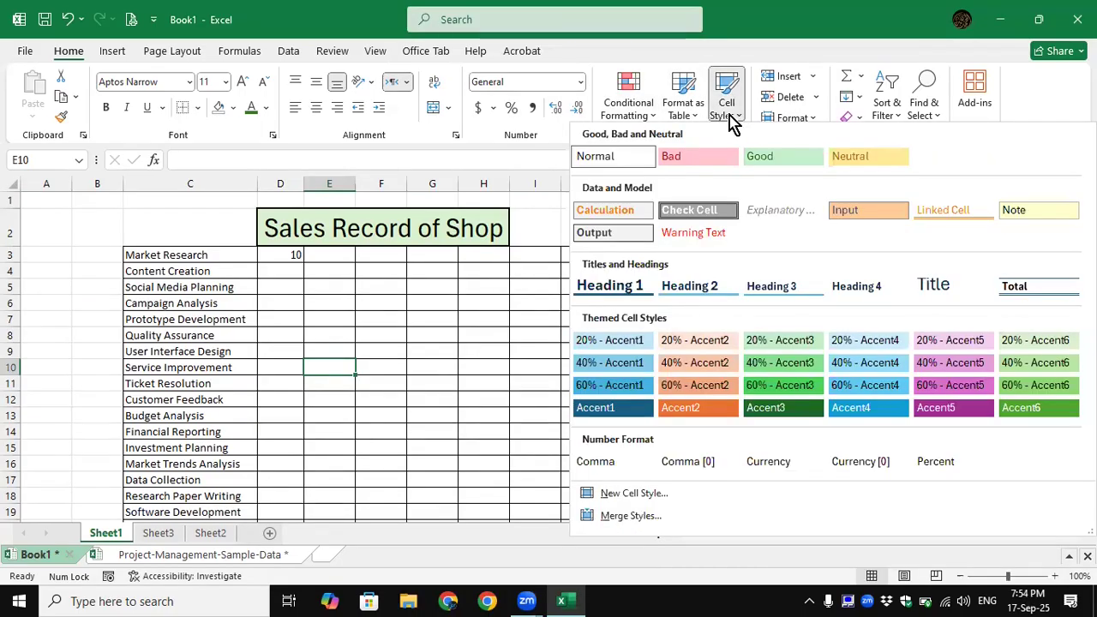
pyautogui.click(444, 299)
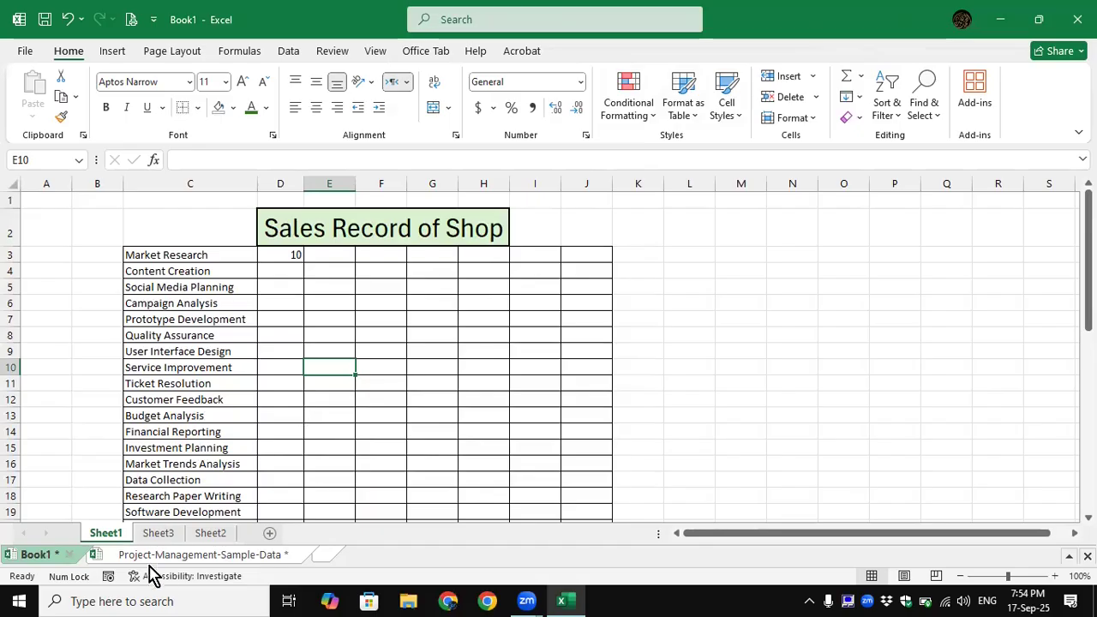
# In the Project-Management-Sample-Data workbook, format B6:H21 as a table with headers, using the light blue gridded style from the Light group.
pyautogui.click(199, 555)
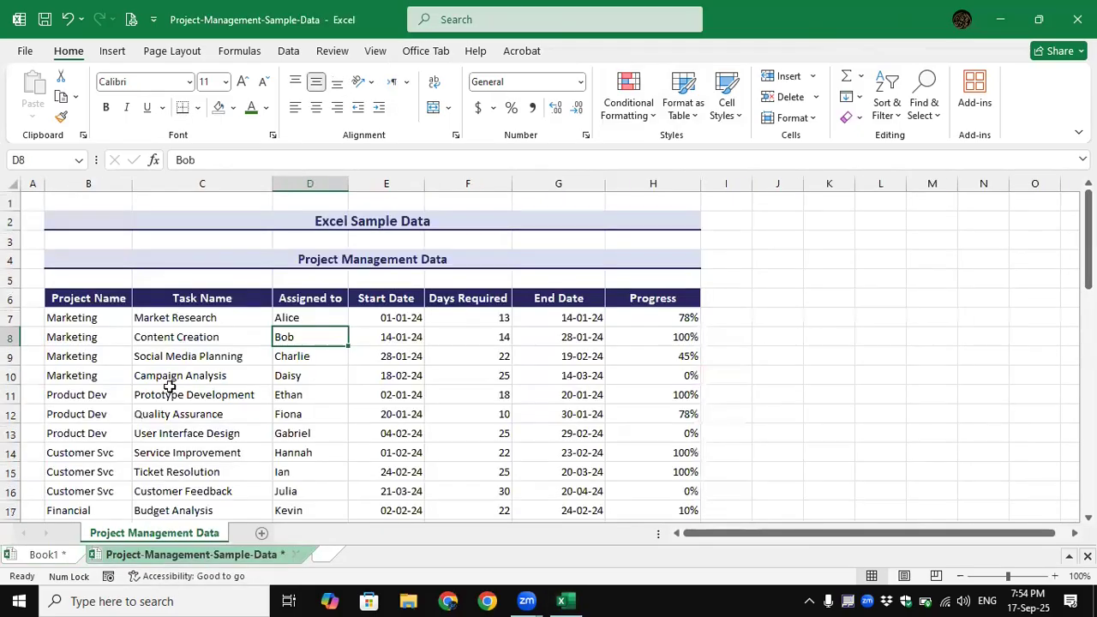
pyautogui.moveTo(79, 297); pyautogui.dragTo(640, 481)
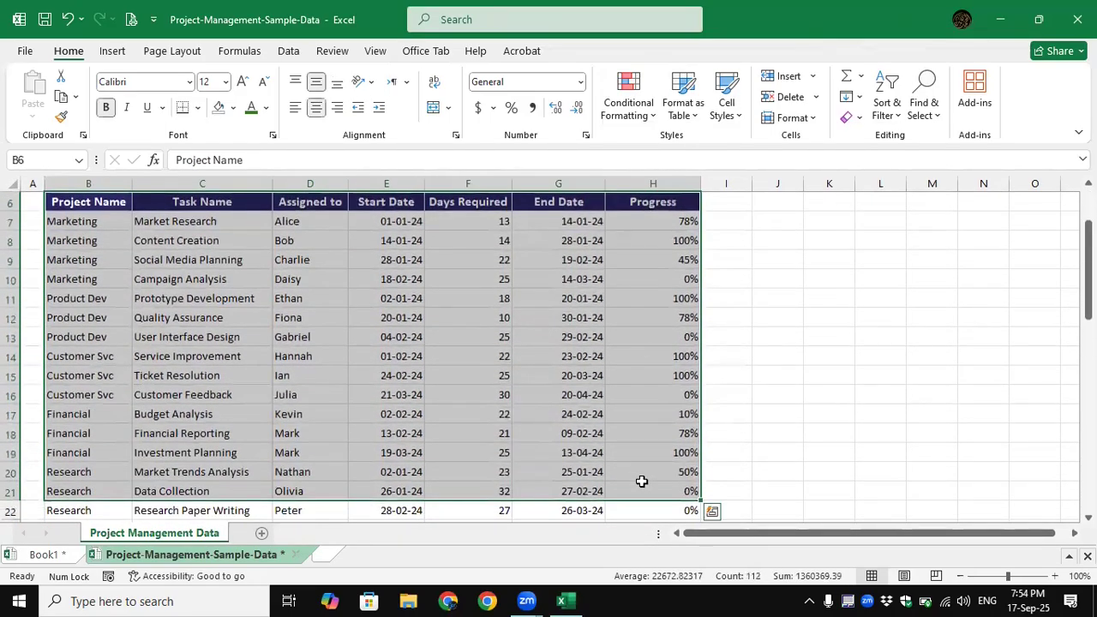
pyautogui.click(702, 127)
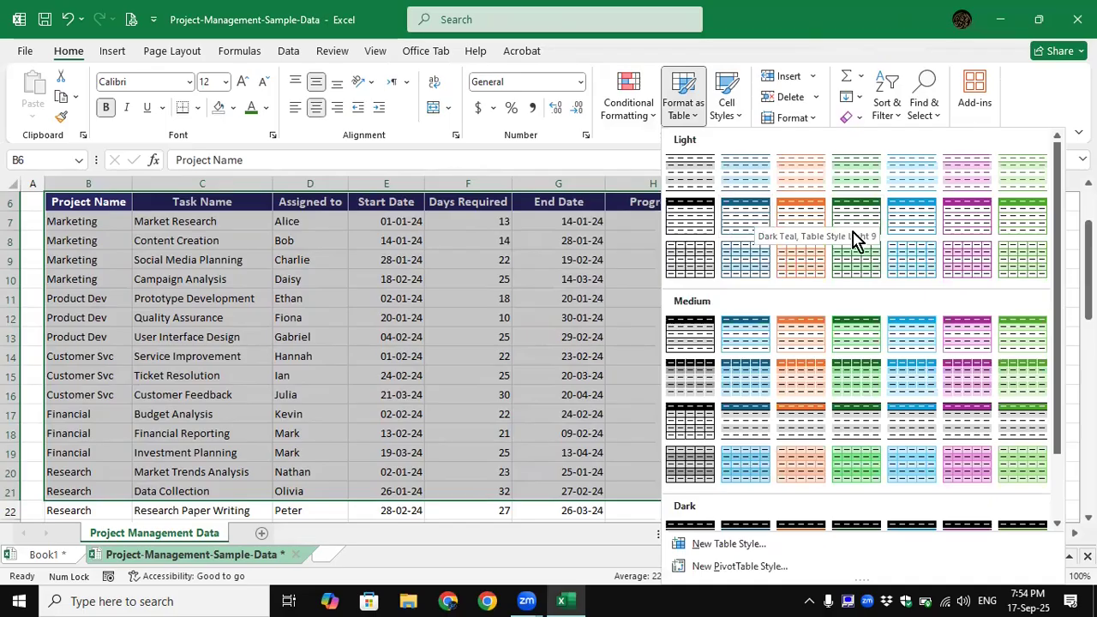
pyautogui.click(918, 262)
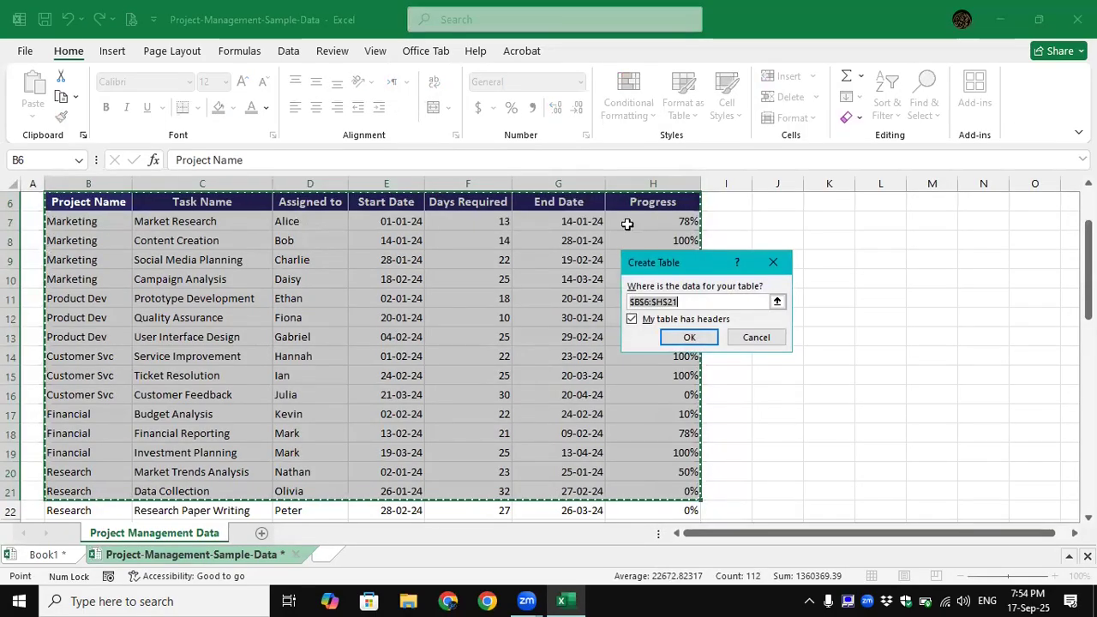
pyautogui.click(689, 337)
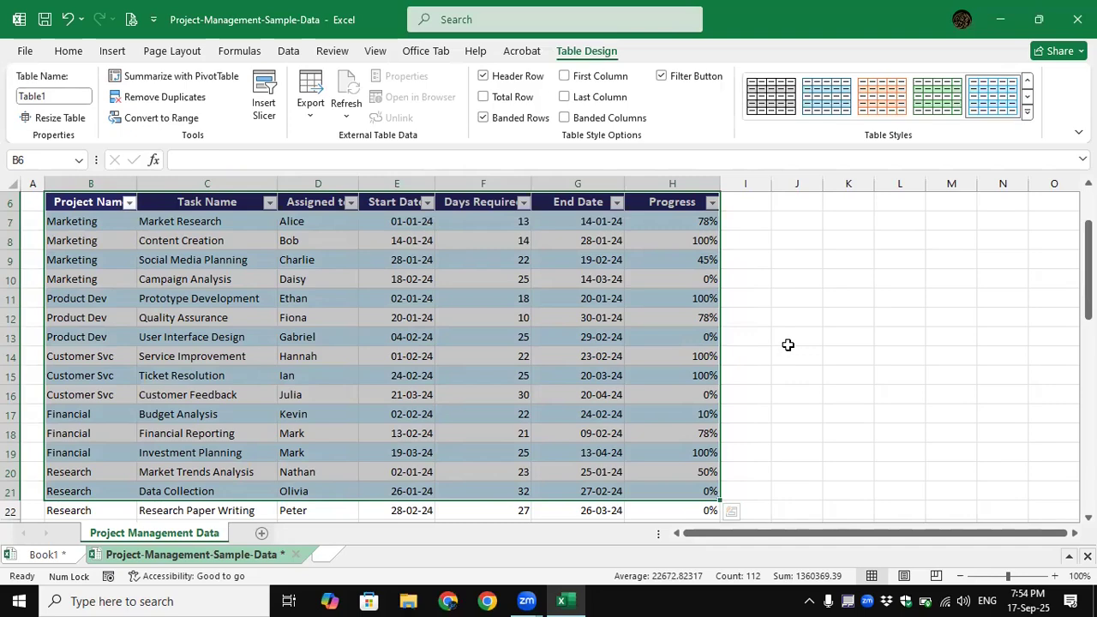
pyautogui.click(787, 344)
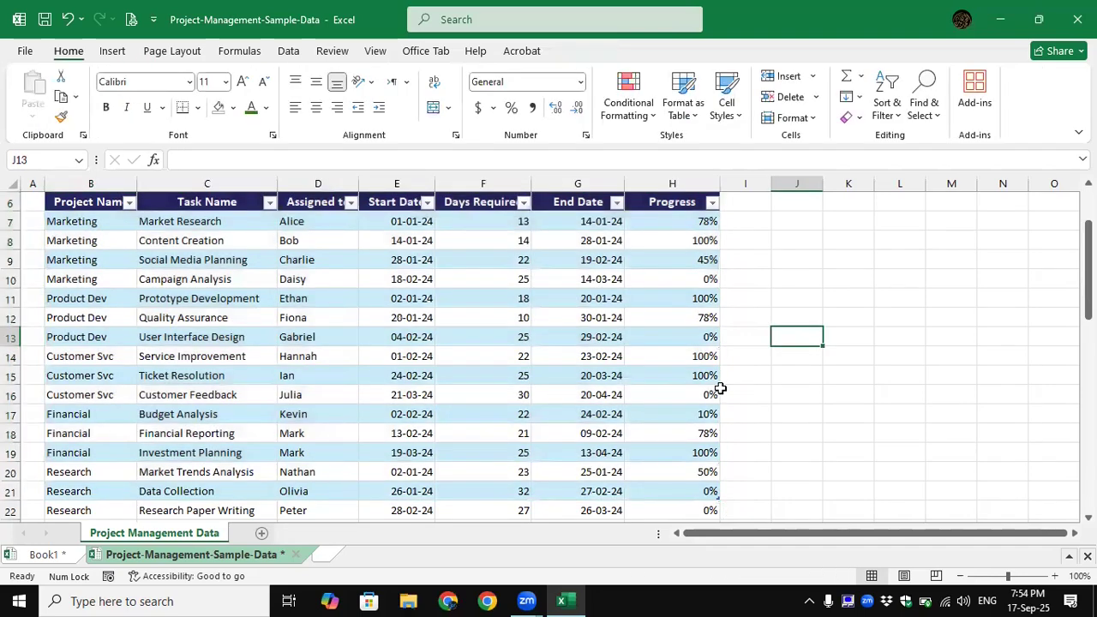
# Examine the formatted project table and the filter options of its Progress and Task Name columns.
pyautogui.scroll(-5, 720, 388)
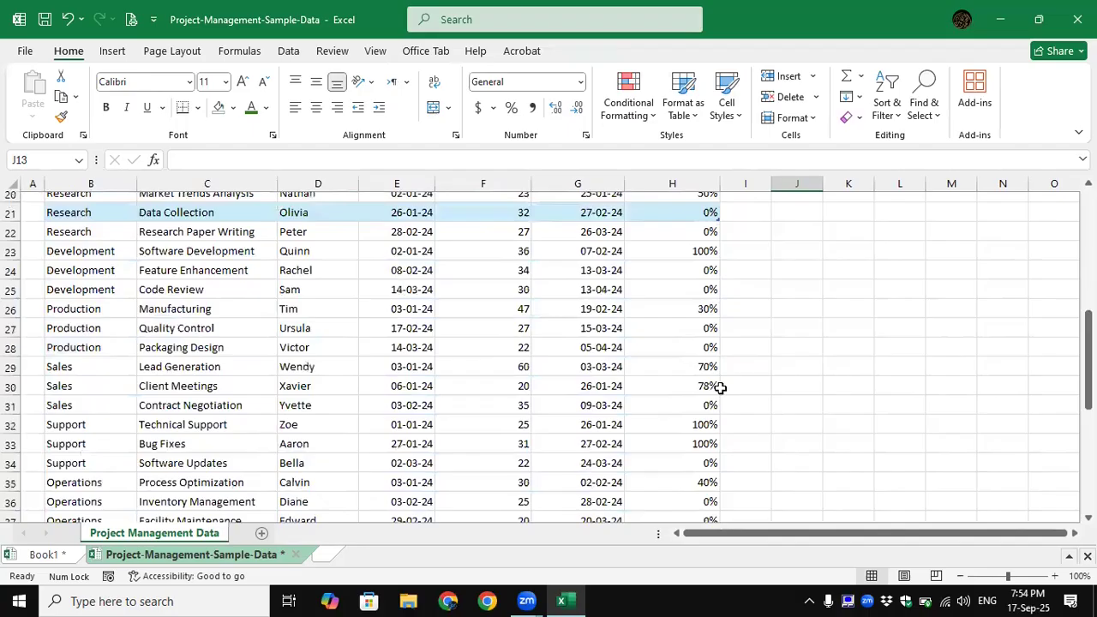
pyautogui.scroll(3, 720, 388)
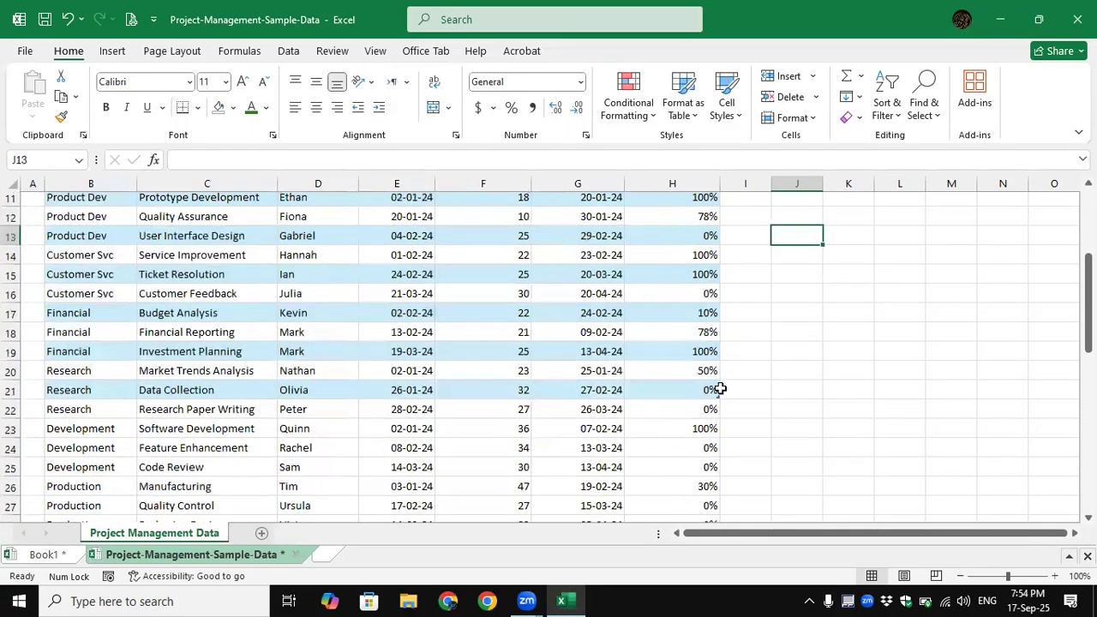
pyautogui.scroll(3, 719, 388)
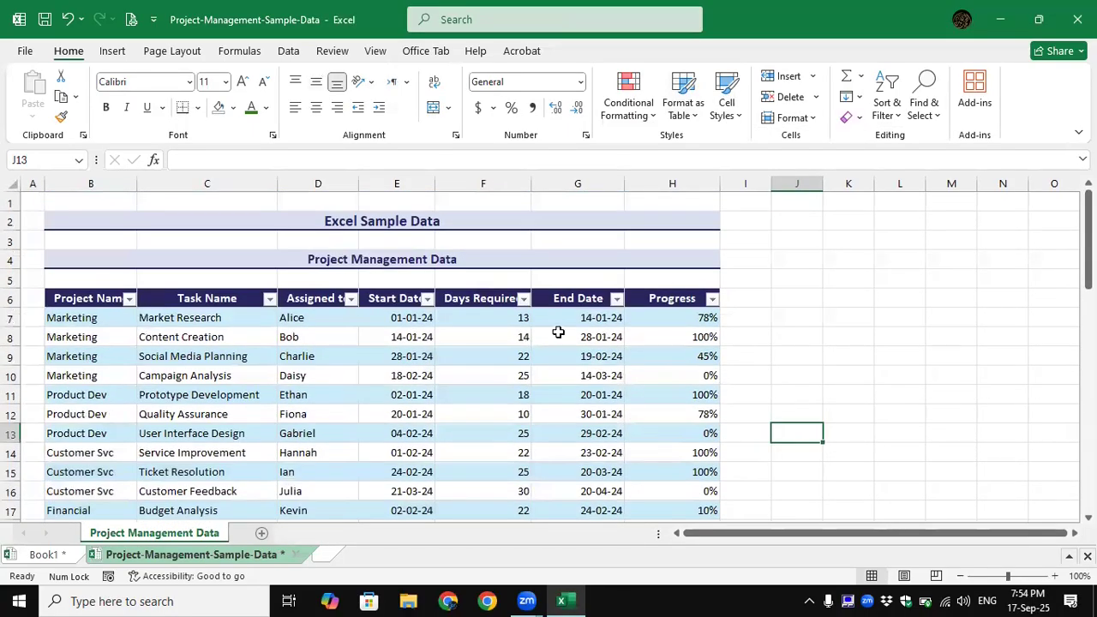
pyautogui.click(711, 300)
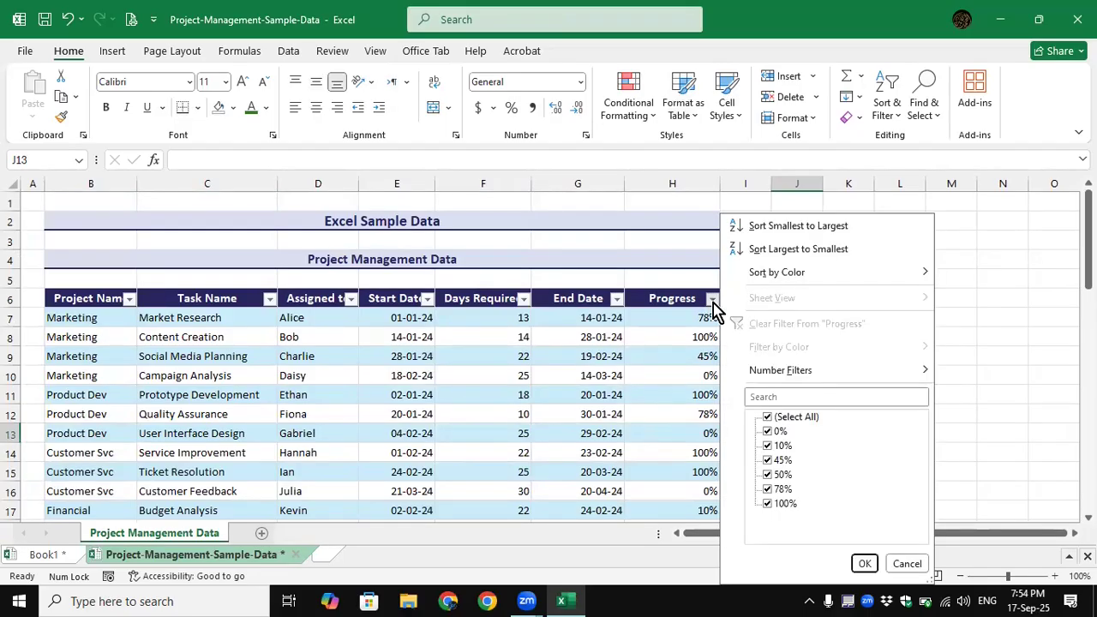
pyautogui.click(982, 259)
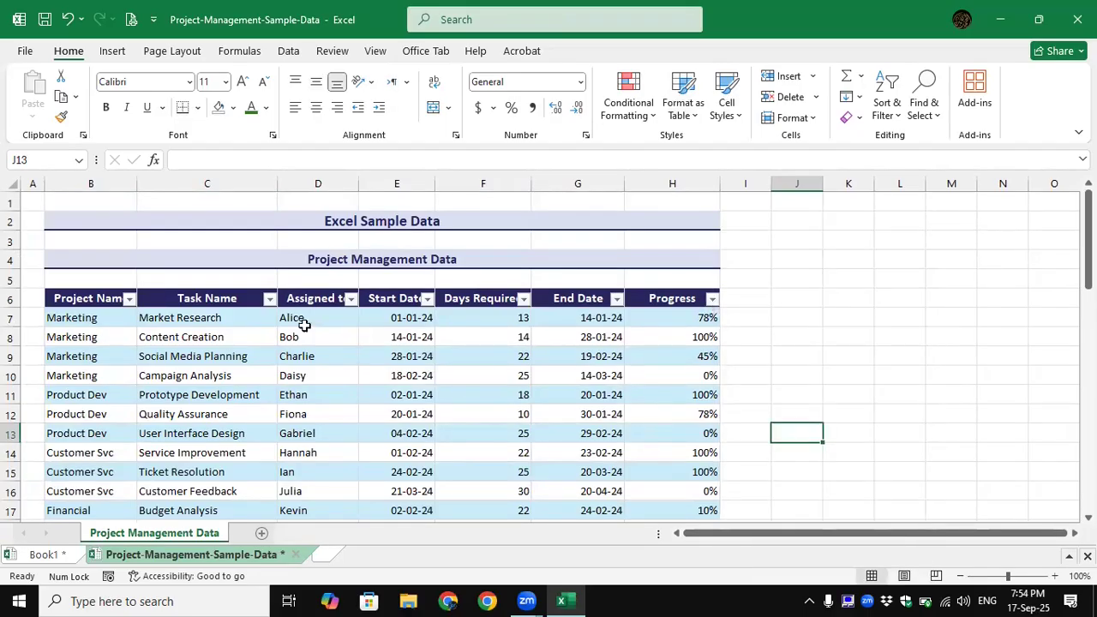
pyautogui.click(267, 300)
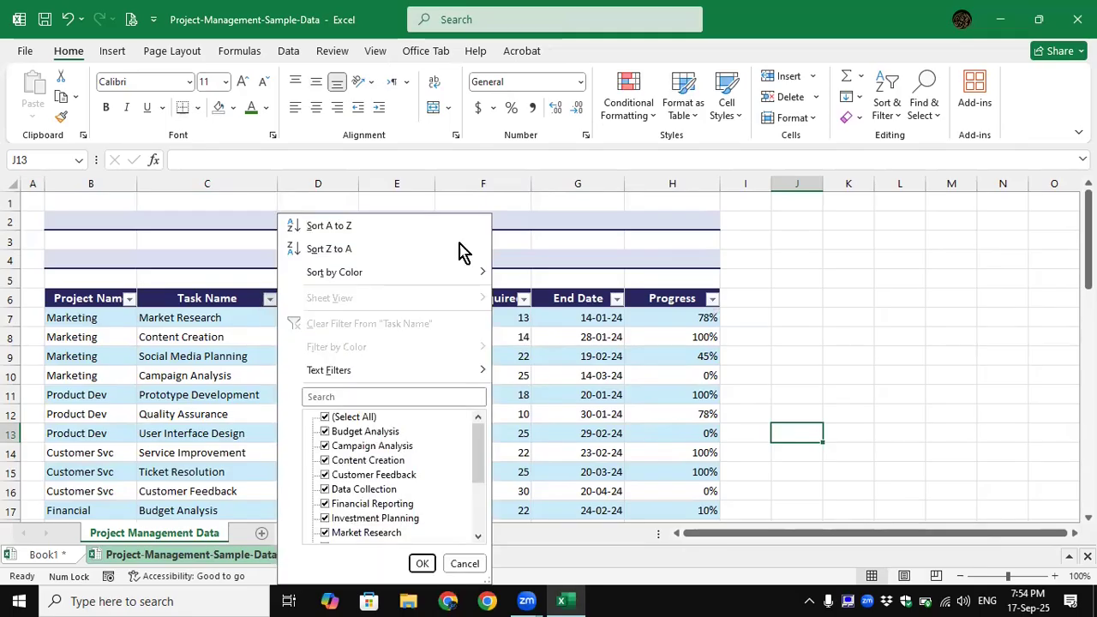
pyautogui.click(796, 279)
# Undo the existing table formatting and choose the medium table style with blue header and grey bands for B6:H14.
pyautogui.hotkey('ctrl', 'z')
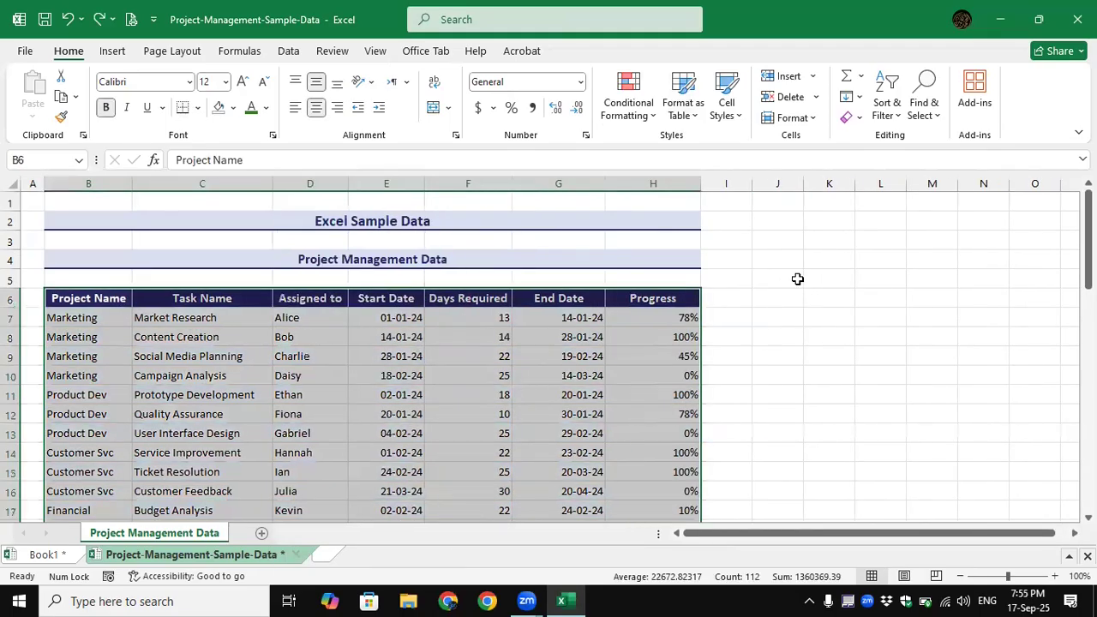
pyautogui.click(66, 300)
pyautogui.moveTo(146, 299); pyautogui.dragTo(667, 454)
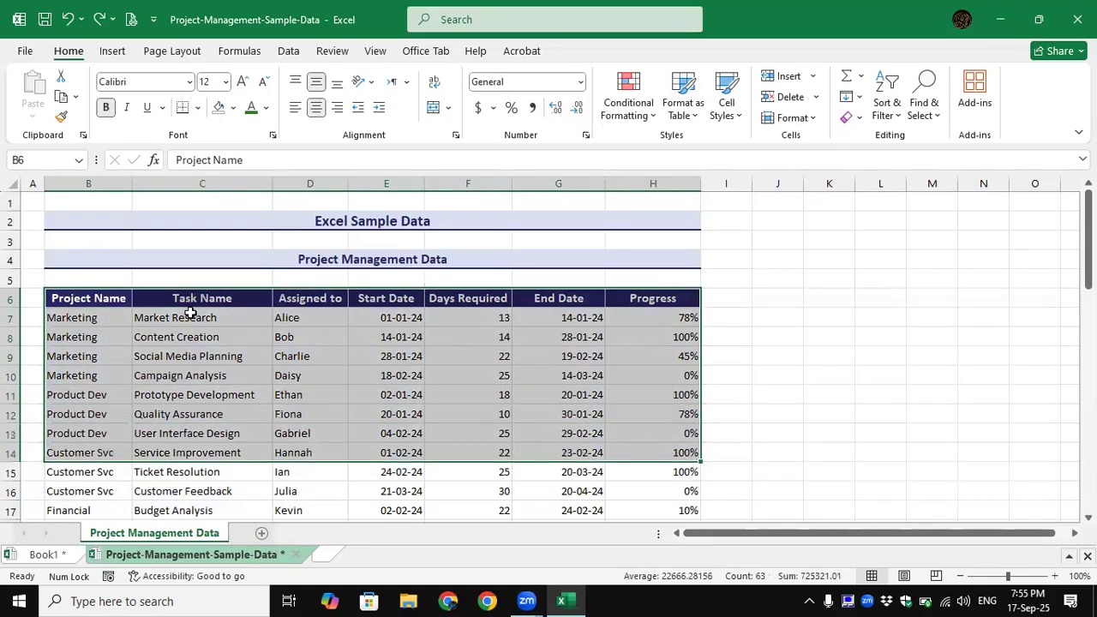
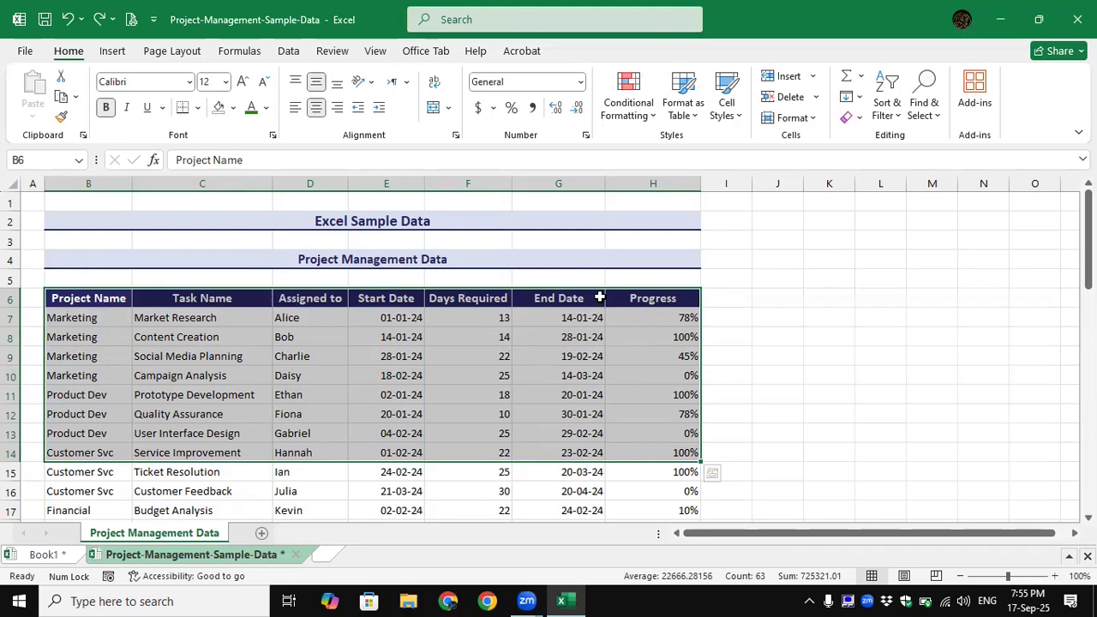
pyautogui.click(694, 120)
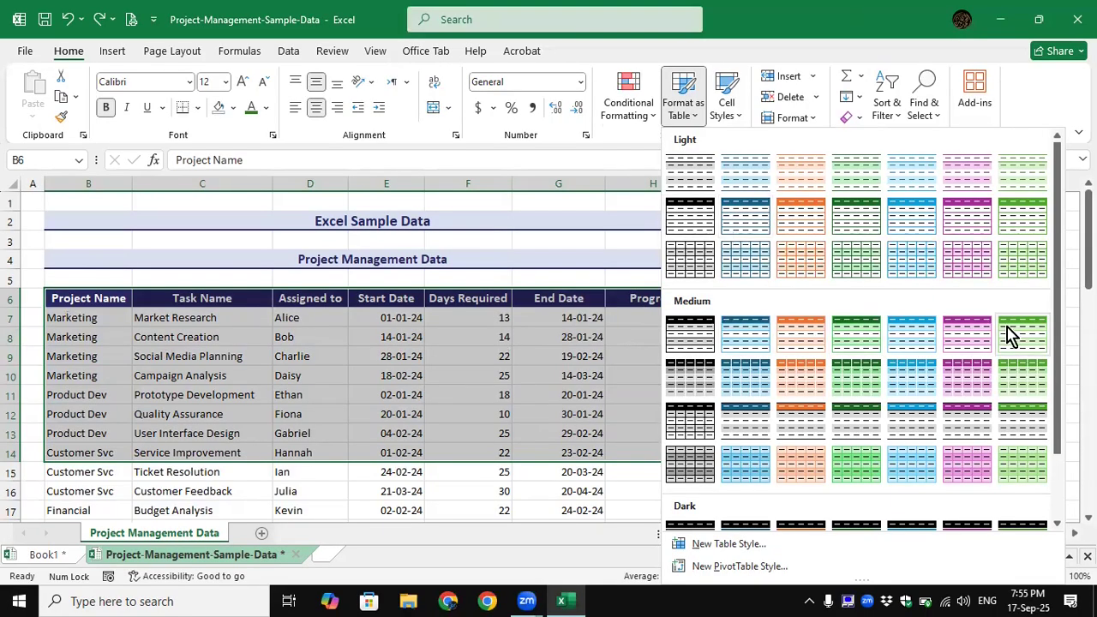
pyautogui.scroll(-2, 1065, 385)
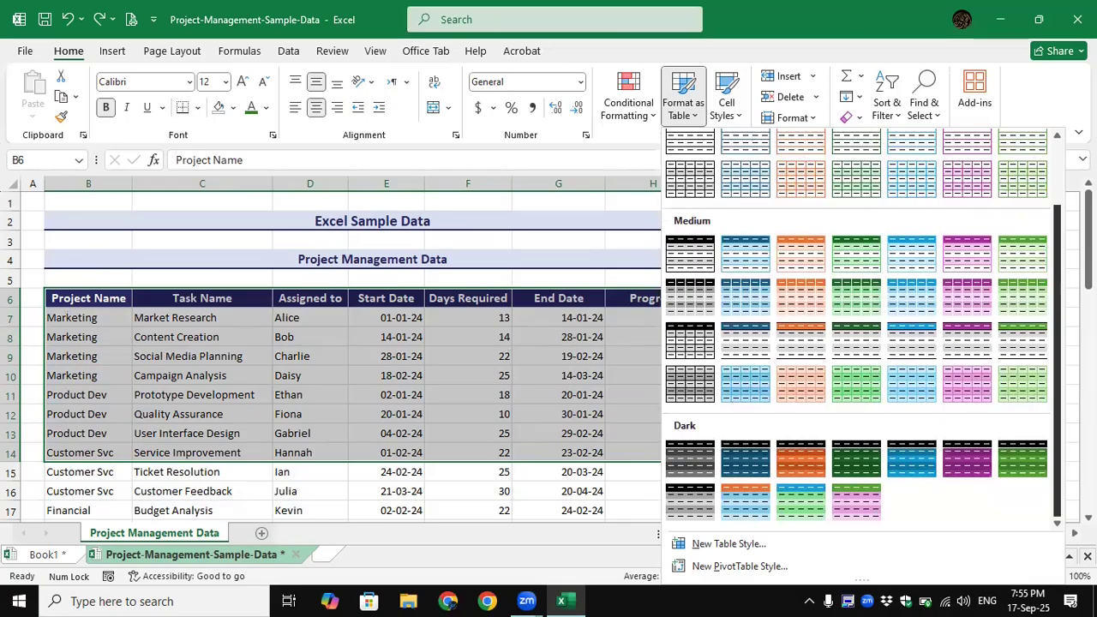
pyautogui.scroll(2, 1062, 314)
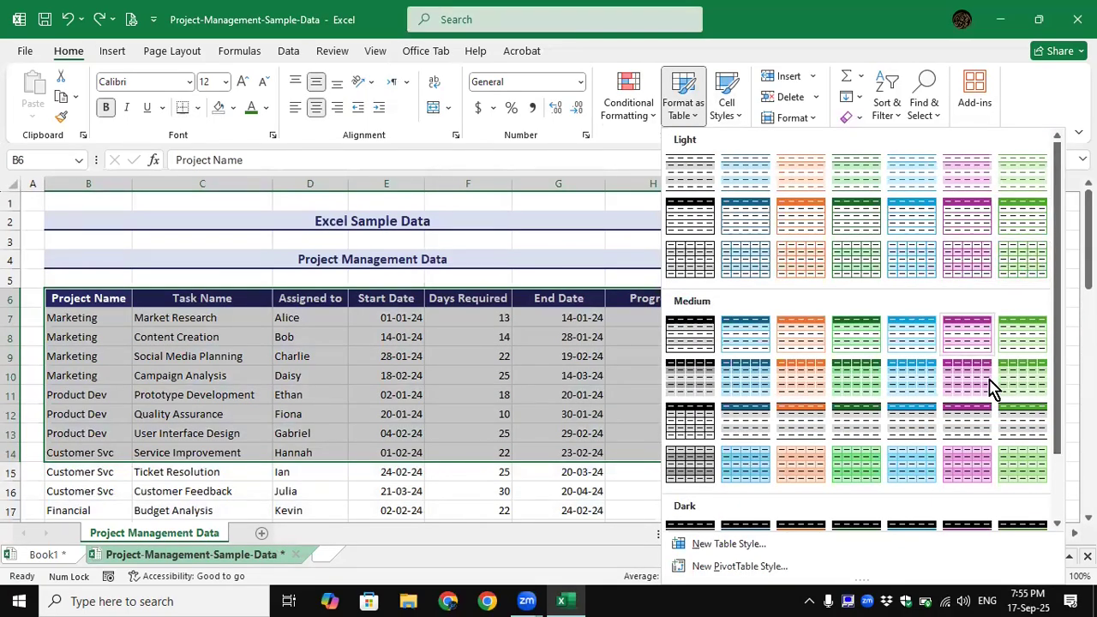
pyautogui.click(740, 429)
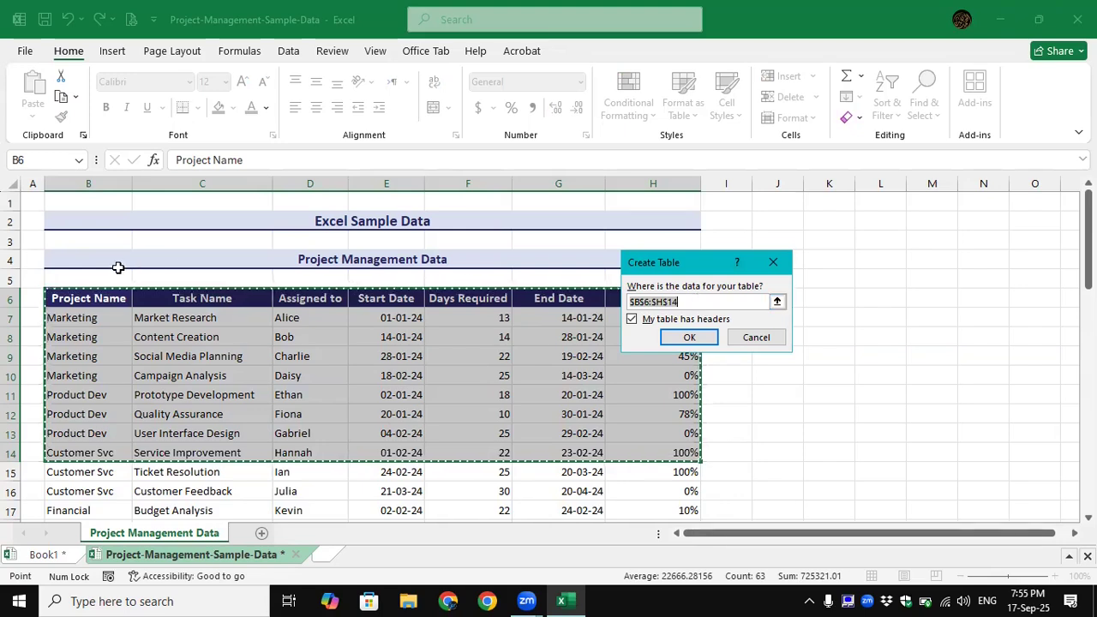
# Set the table's data range to $B$6:$H$26 and create the table with headers.
pyautogui.click(777, 303)
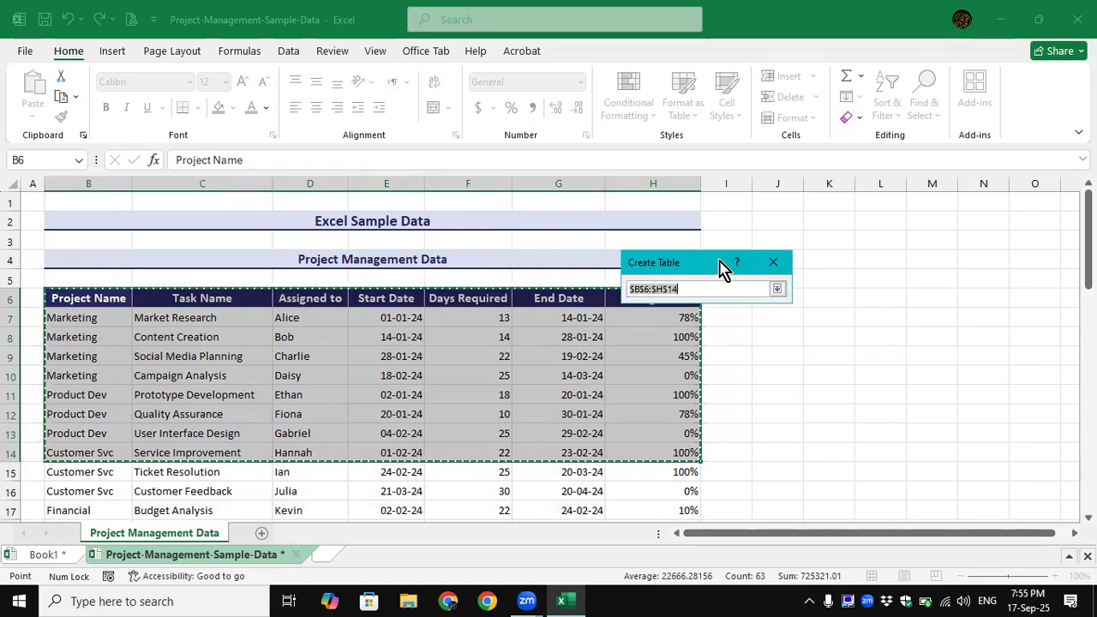
pyautogui.moveTo(720, 269); pyautogui.dragTo(893, 265)
pyautogui.click(132, 300)
pyautogui.moveTo(132, 300); pyautogui.dragTo(685, 481)
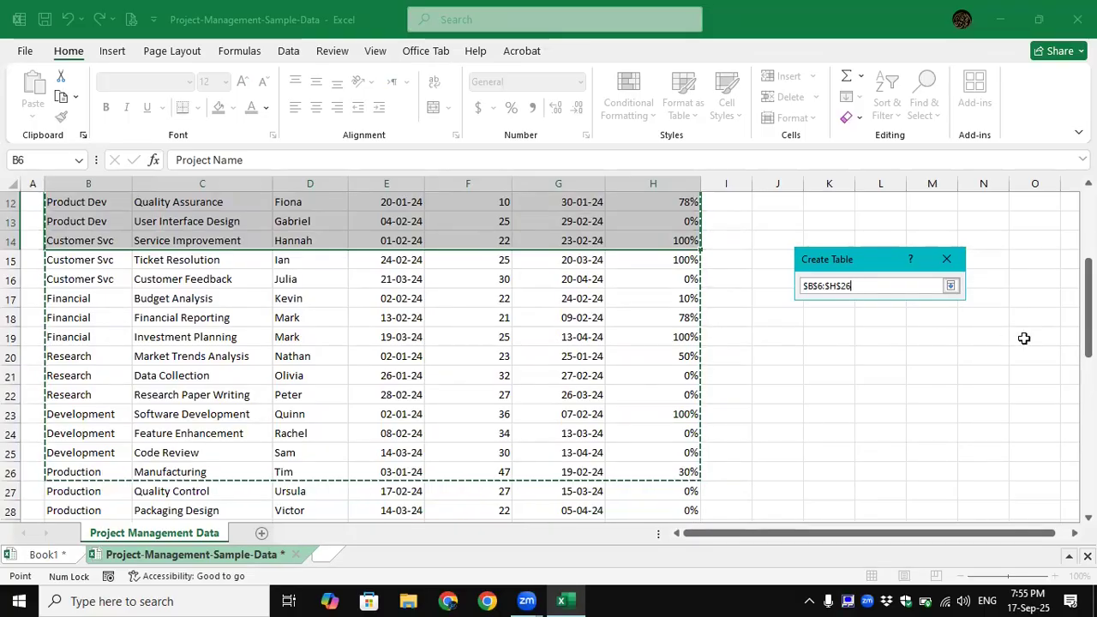
pyautogui.click(950, 286)
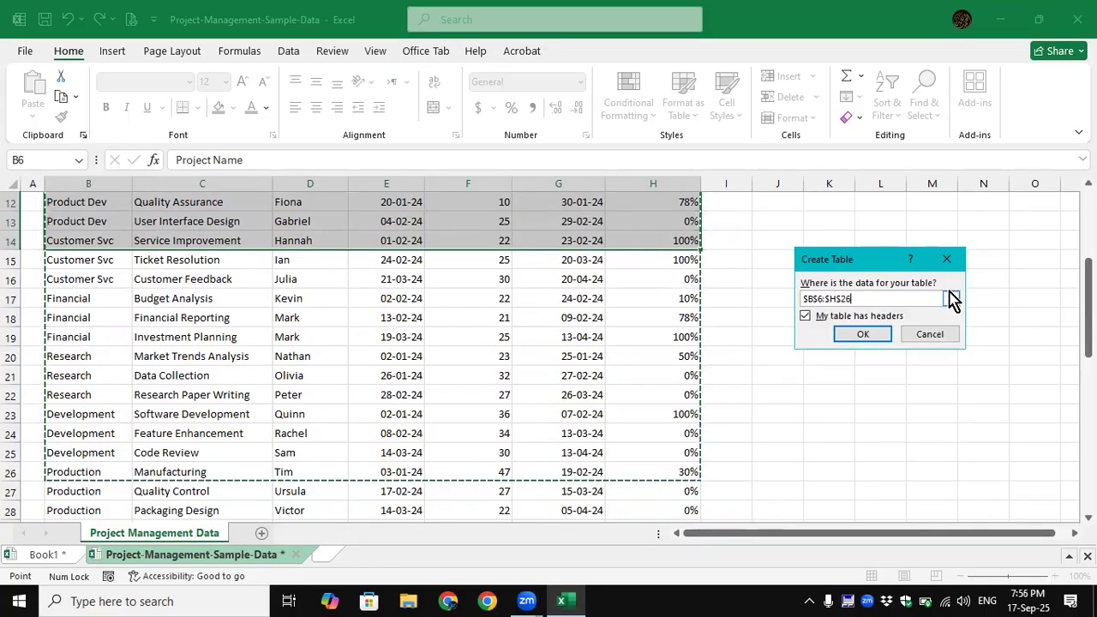
pyautogui.click(863, 335)
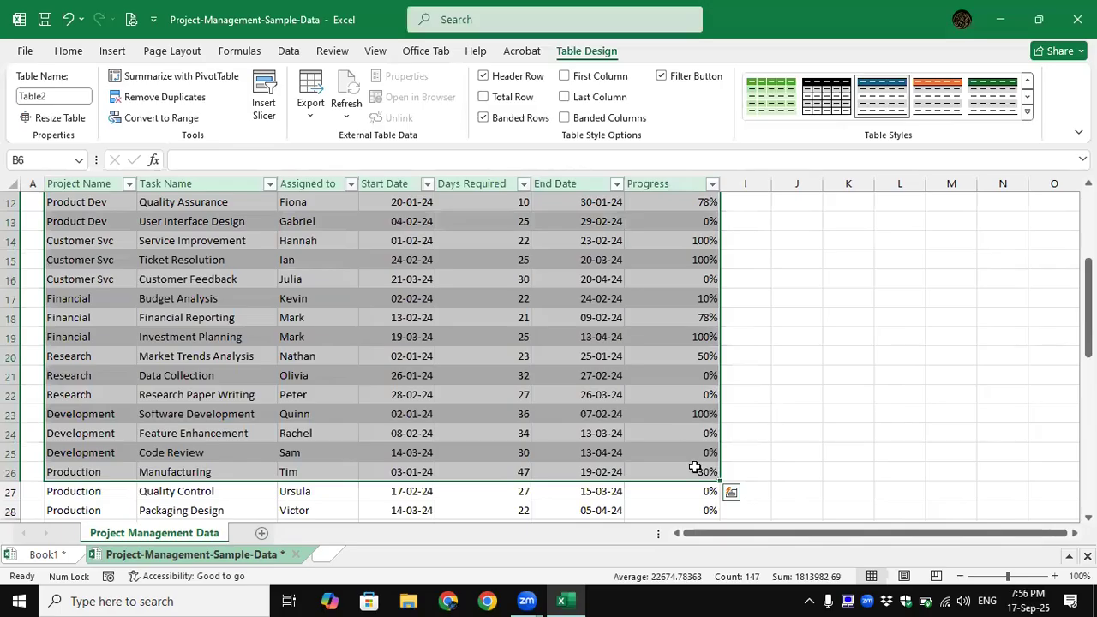
# Review the new table and the filter options of its Project Name and Task Name columns.
pyautogui.scroll(4, 696, 470)
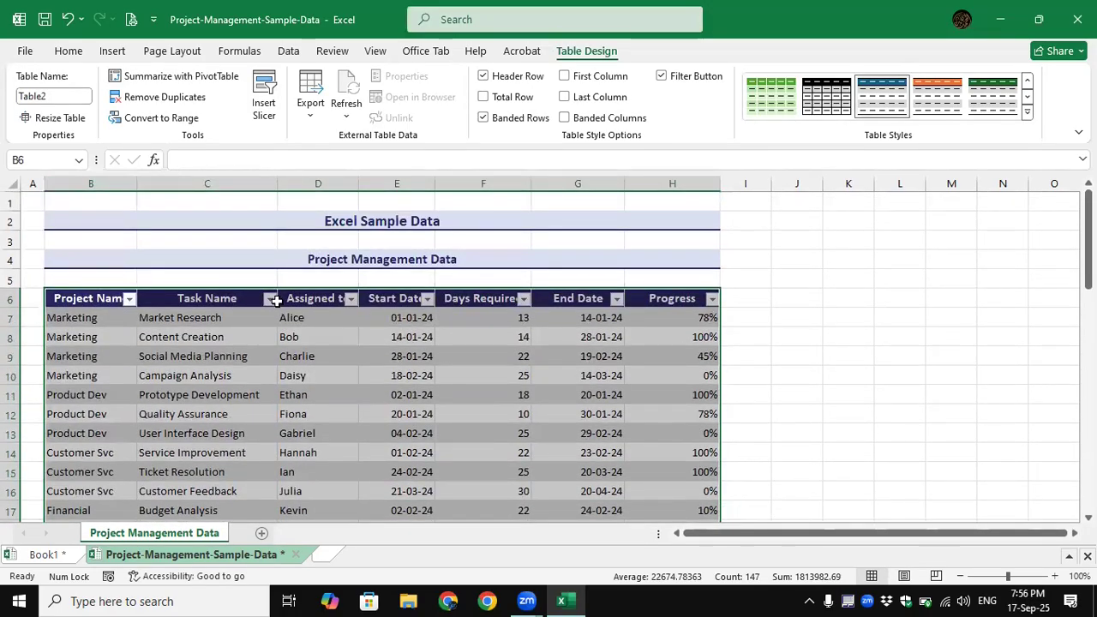
pyautogui.click(138, 311)
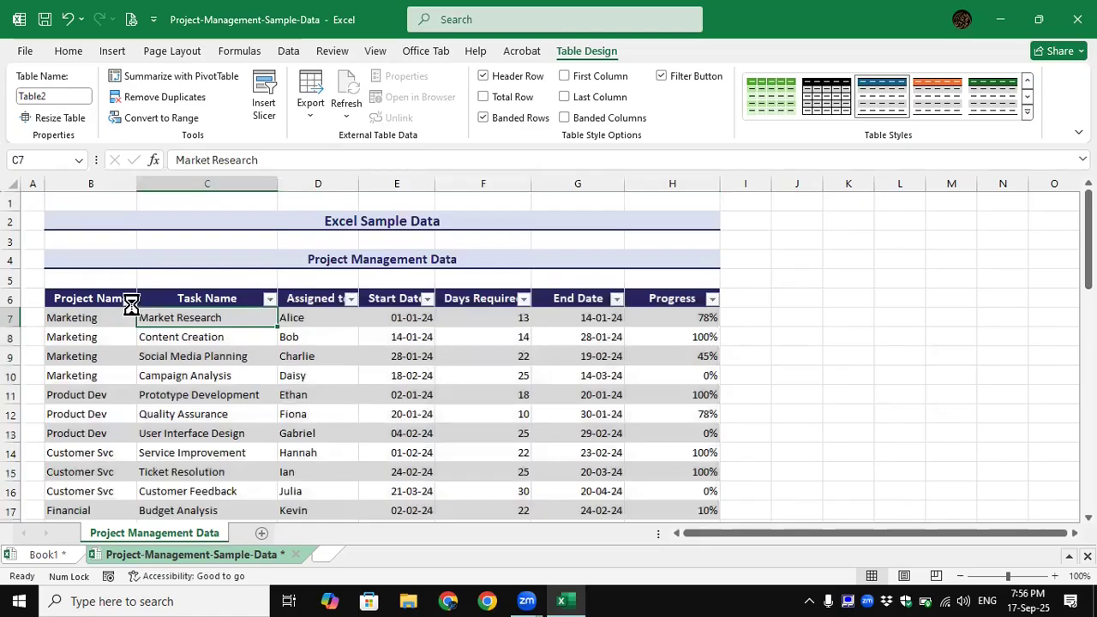
pyautogui.click(129, 298)
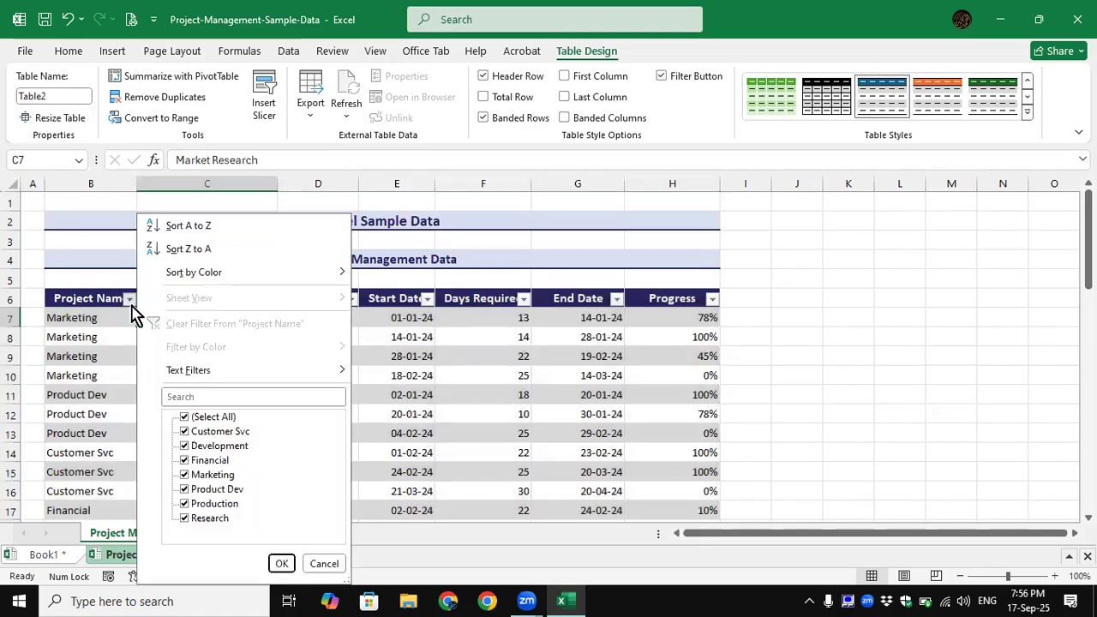
pyautogui.click(400, 394)
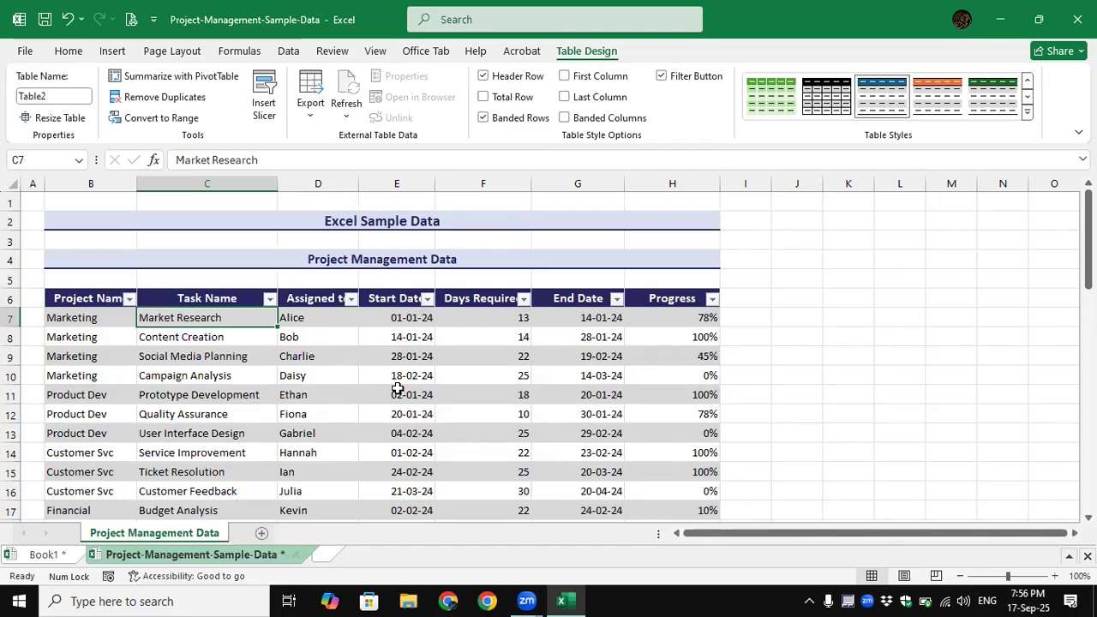
pyautogui.click(270, 298)
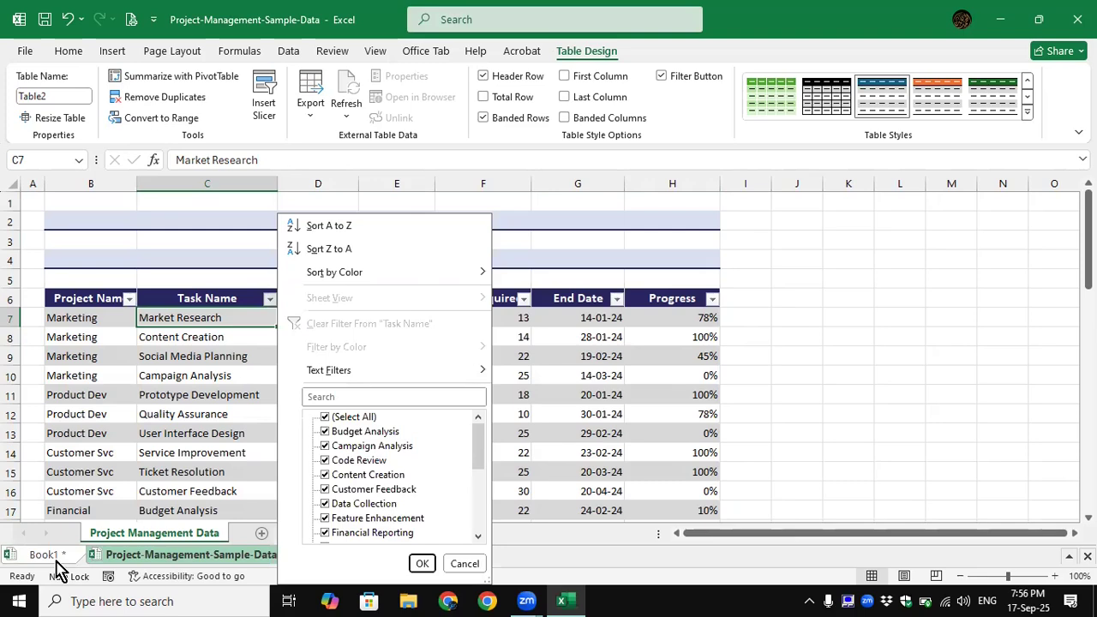
# In the Book1 workbook, format C3:J17 on Sheet1 as a table without existing headers, using the light style with a blue header.
pyautogui.click(56, 560)
pyautogui.click(57, 560)
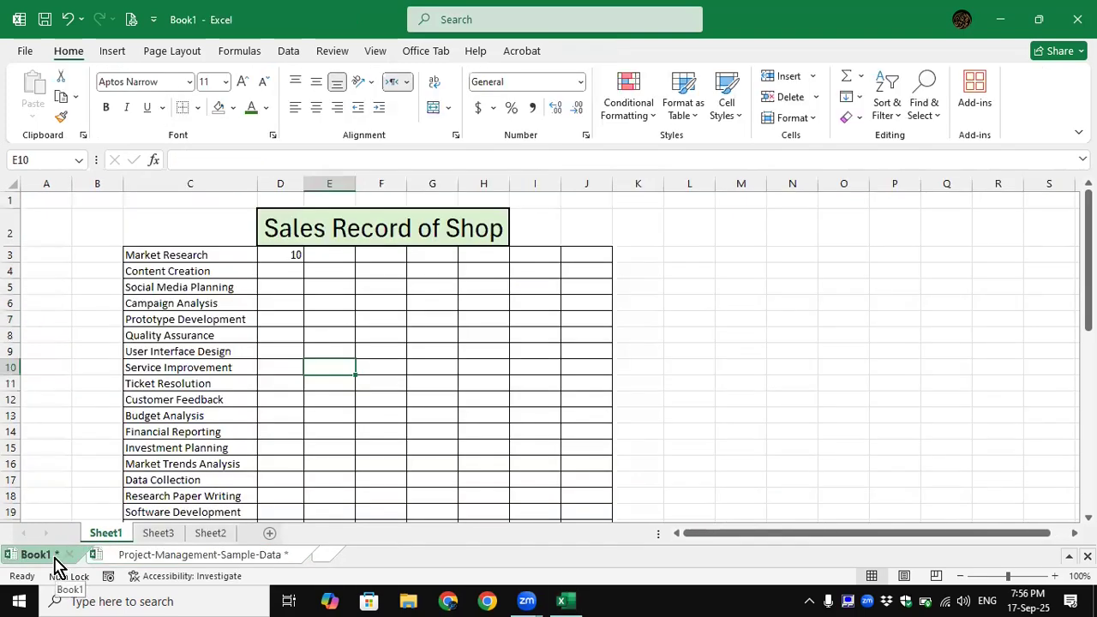
pyautogui.moveTo(172, 255); pyautogui.dragTo(583, 473)
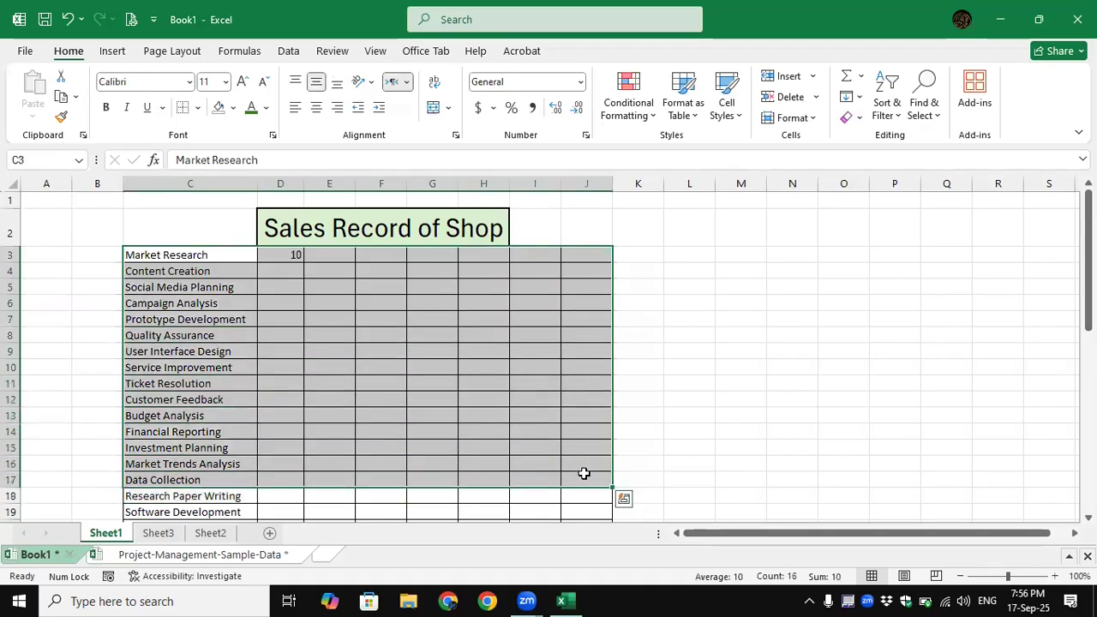
pyautogui.click(694, 124)
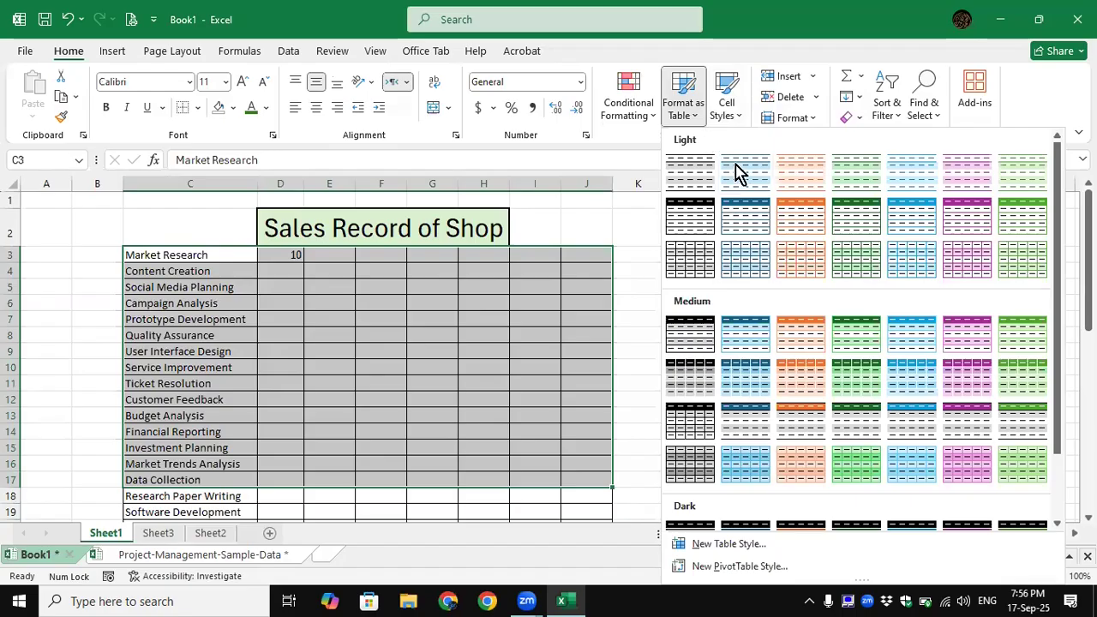
pyautogui.click(743, 227)
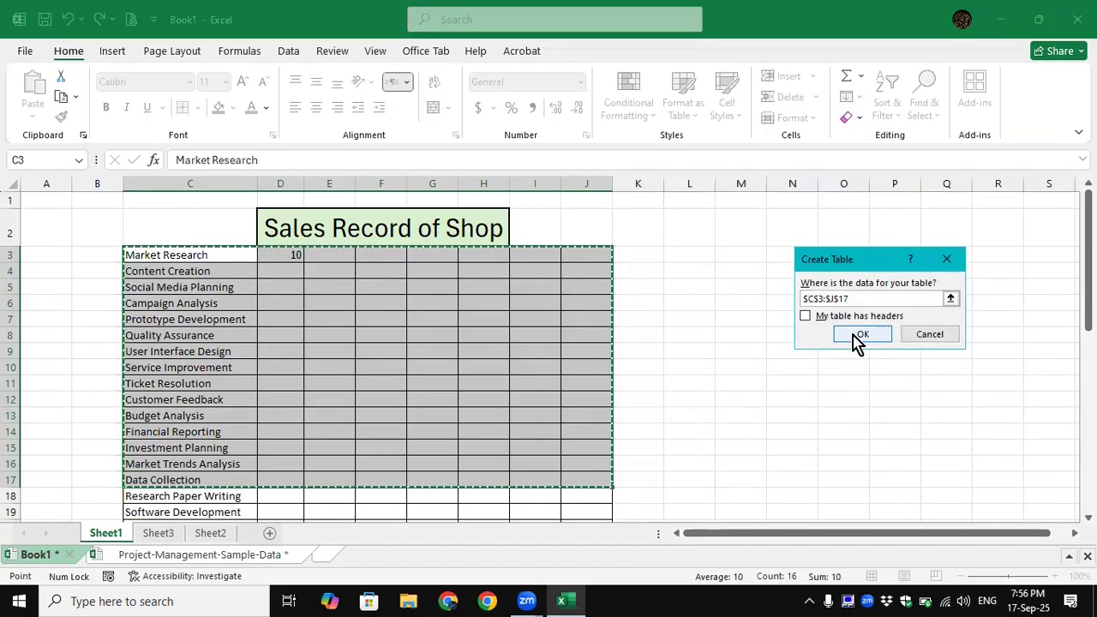
pyautogui.click(860, 335)
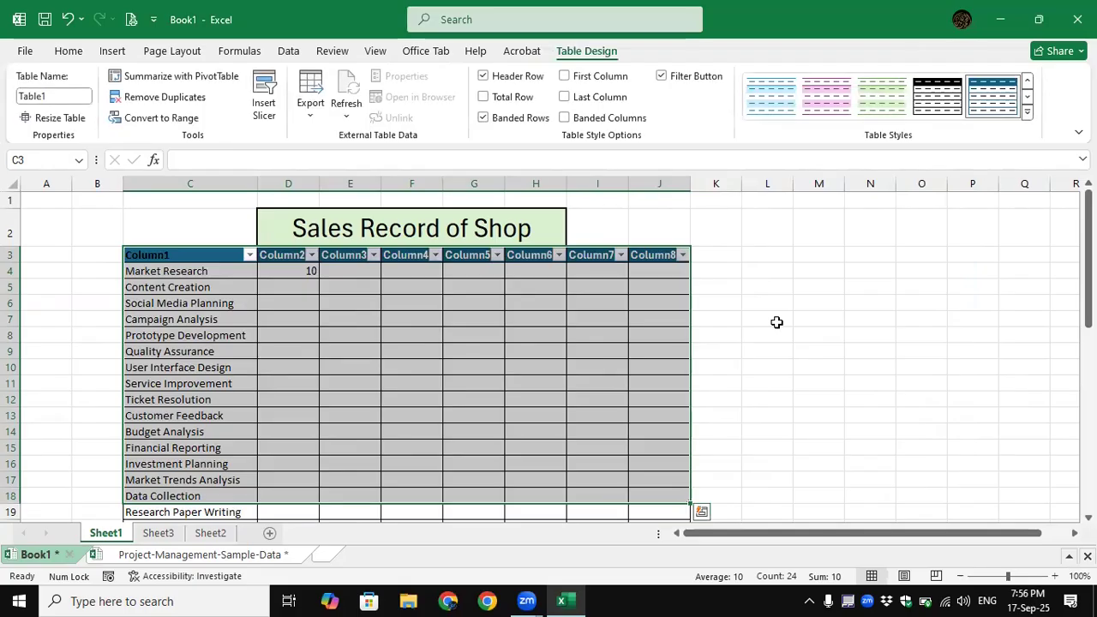
pyautogui.click(766, 225)
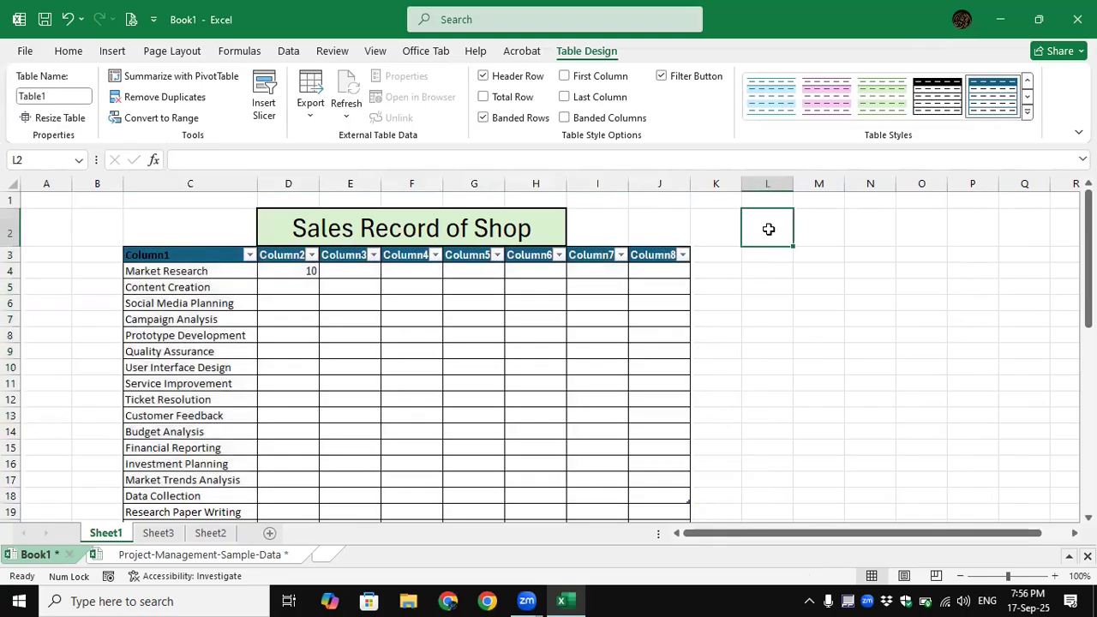
# Examine the filter options of Column8 and Column1 in the sales record table without applying a filter.
pyautogui.click(683, 256)
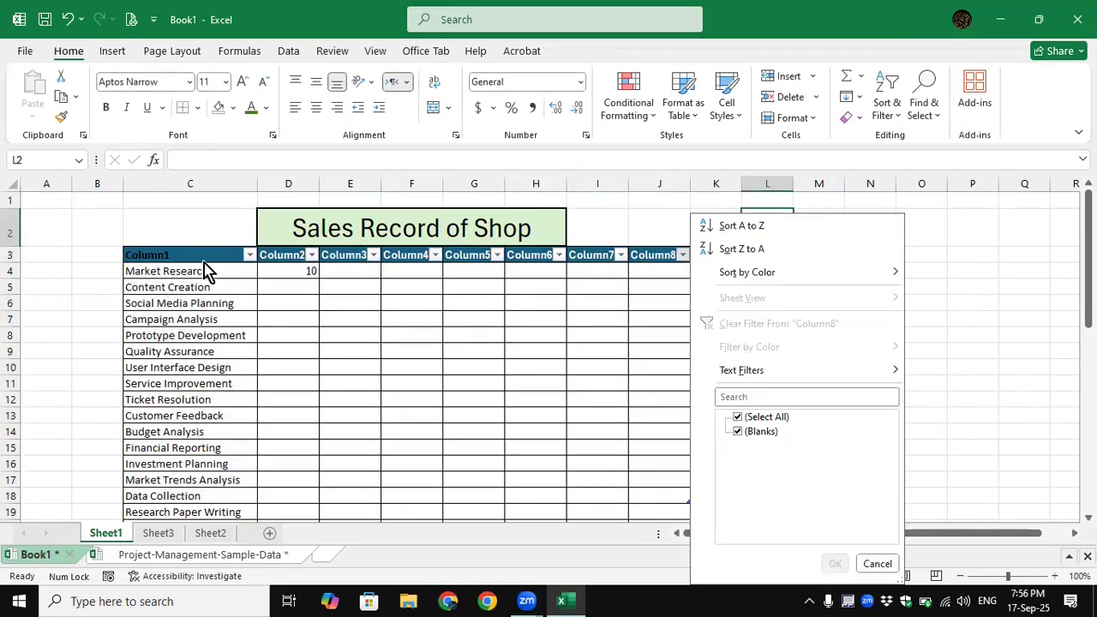
pyautogui.click(250, 255)
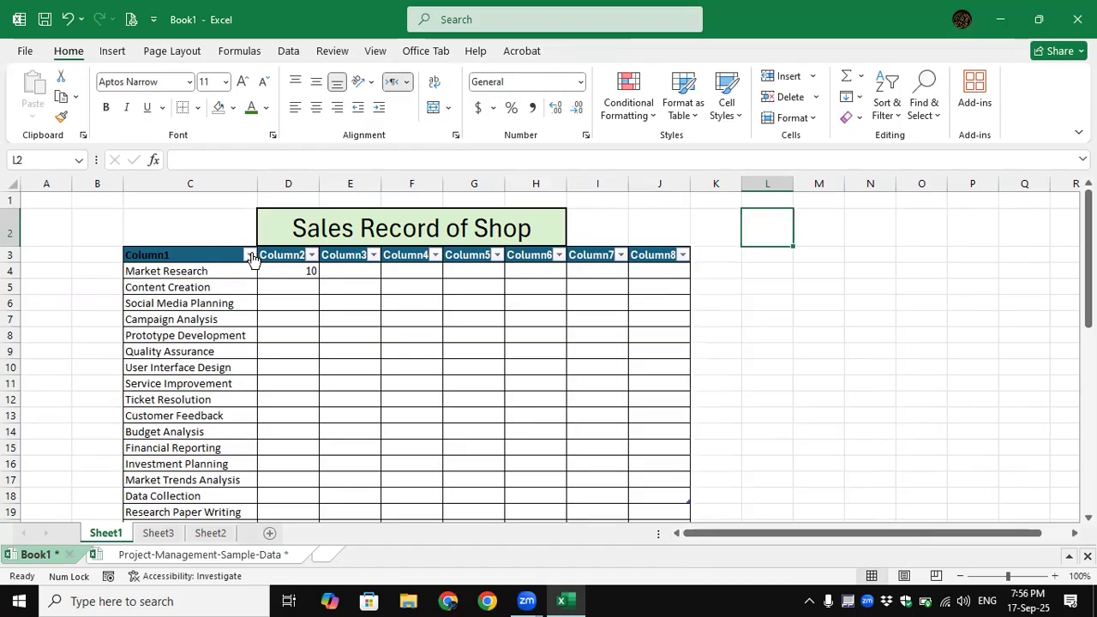
pyautogui.click(249, 255)
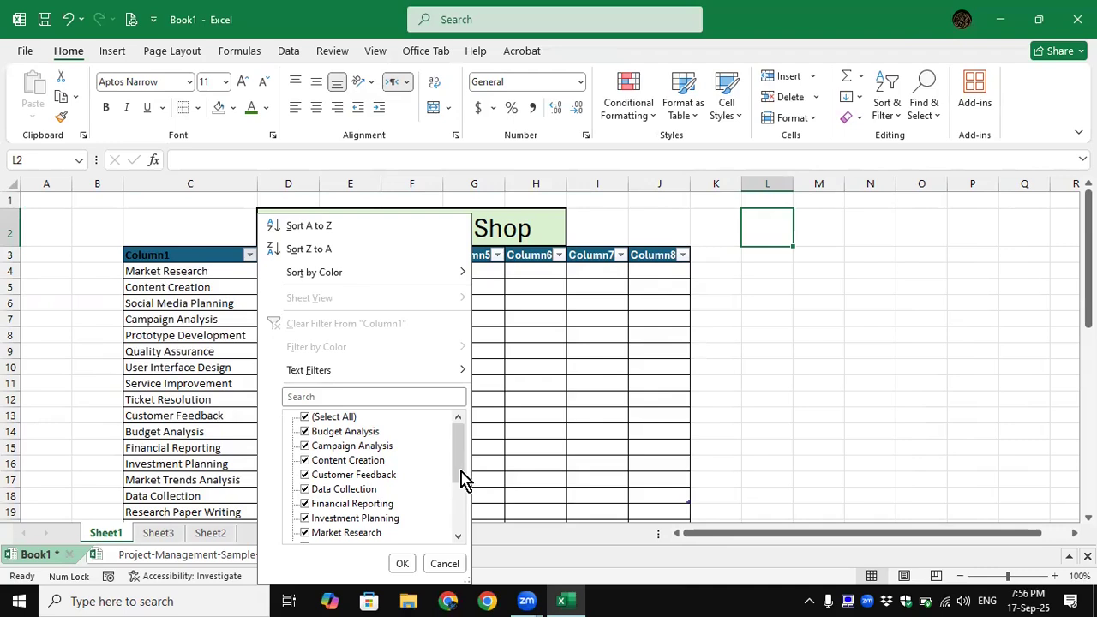
pyautogui.moveTo(463, 479); pyautogui.dragTo(470, 548)
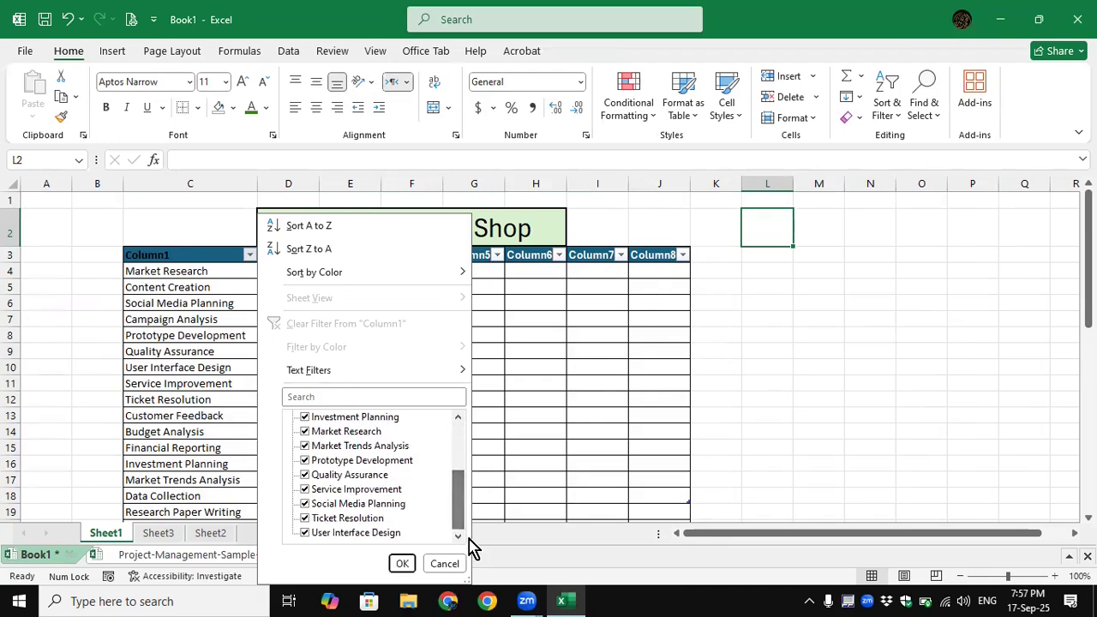
pyautogui.click(449, 563)
pyautogui.click(768, 386)
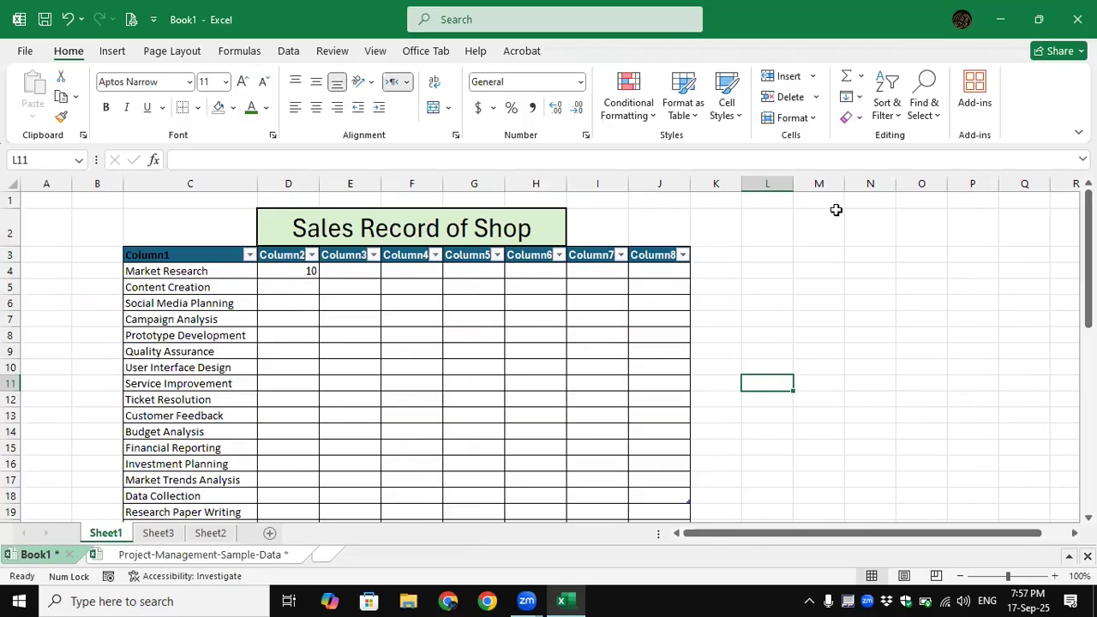
pyautogui.click(694, 124)
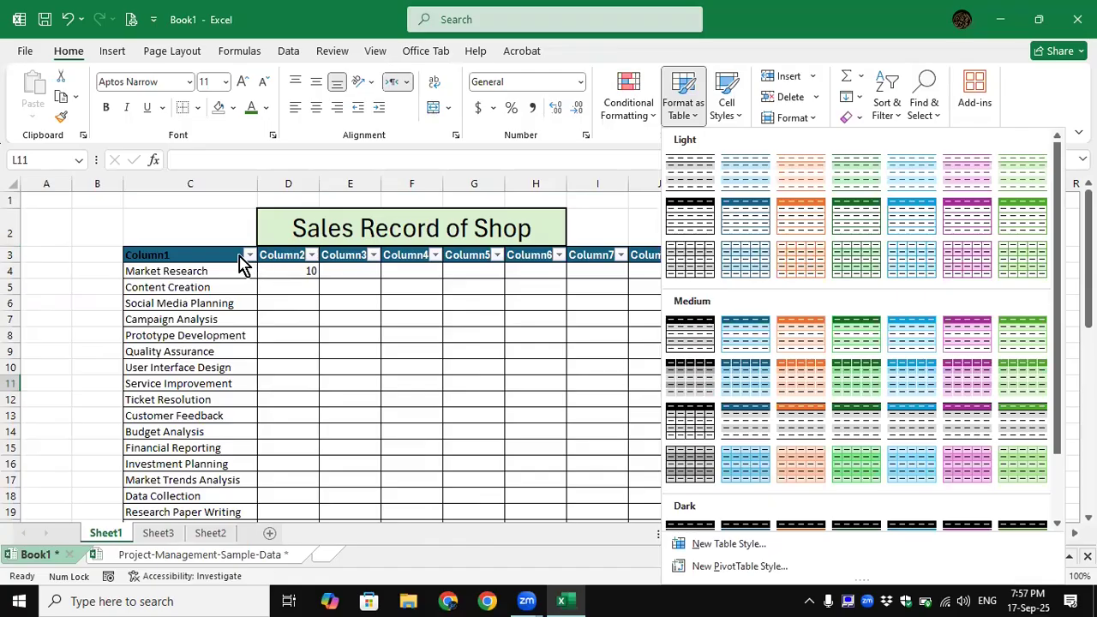
pyautogui.click(276, 291)
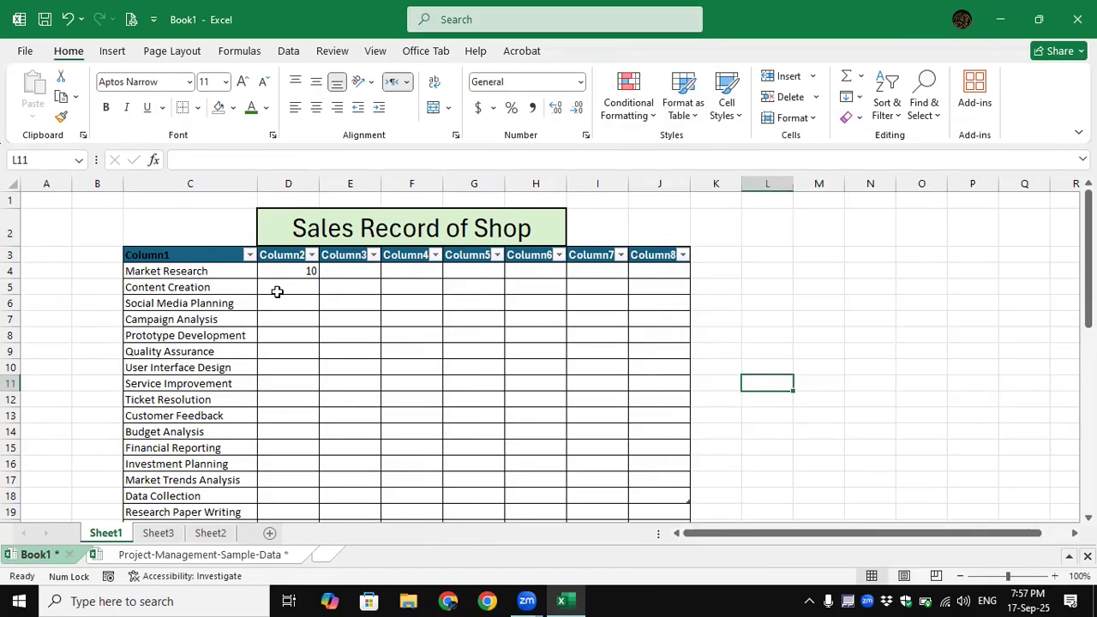
# Undo the table formatting of the sales record on Sheet1 and select its first row, C3:J3.
pyautogui.hotkey('ctrl', 'z')
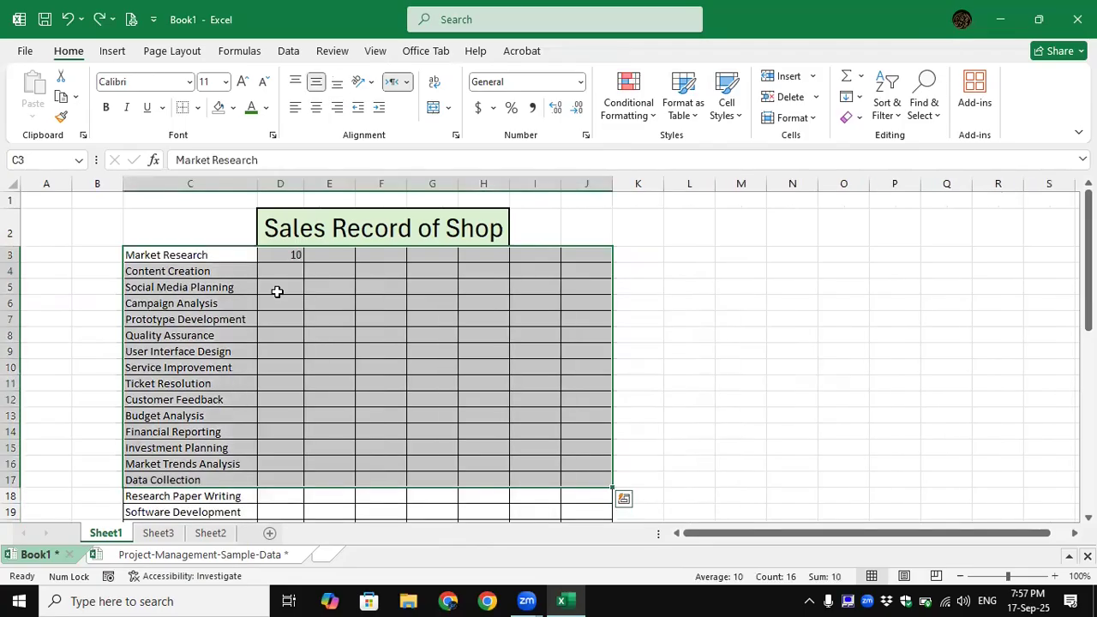
pyautogui.click(277, 292)
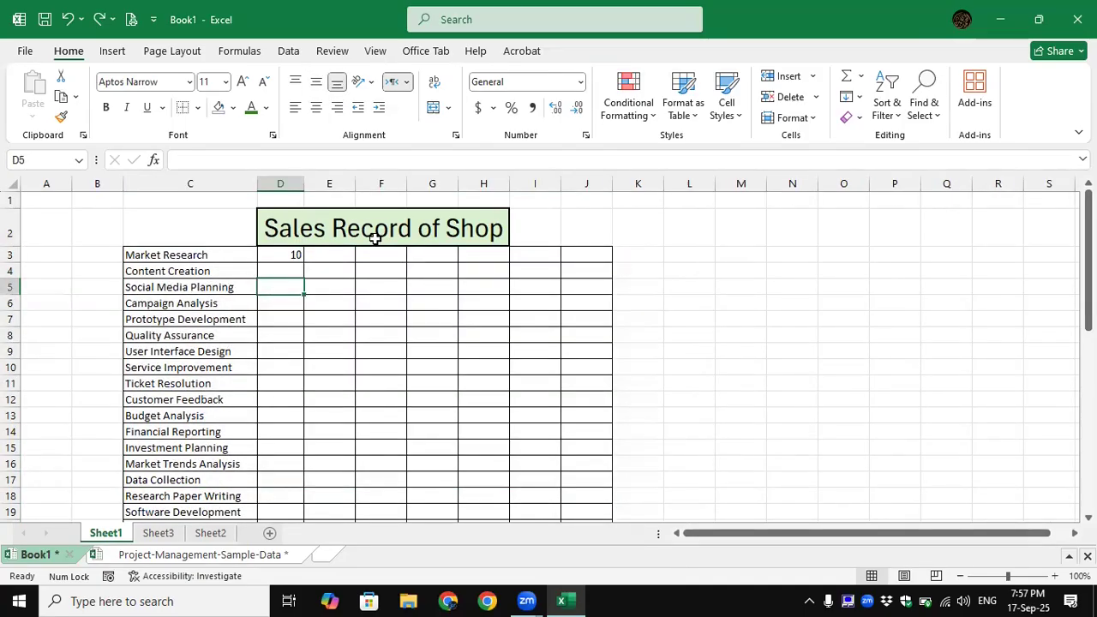
pyautogui.click(295, 224)
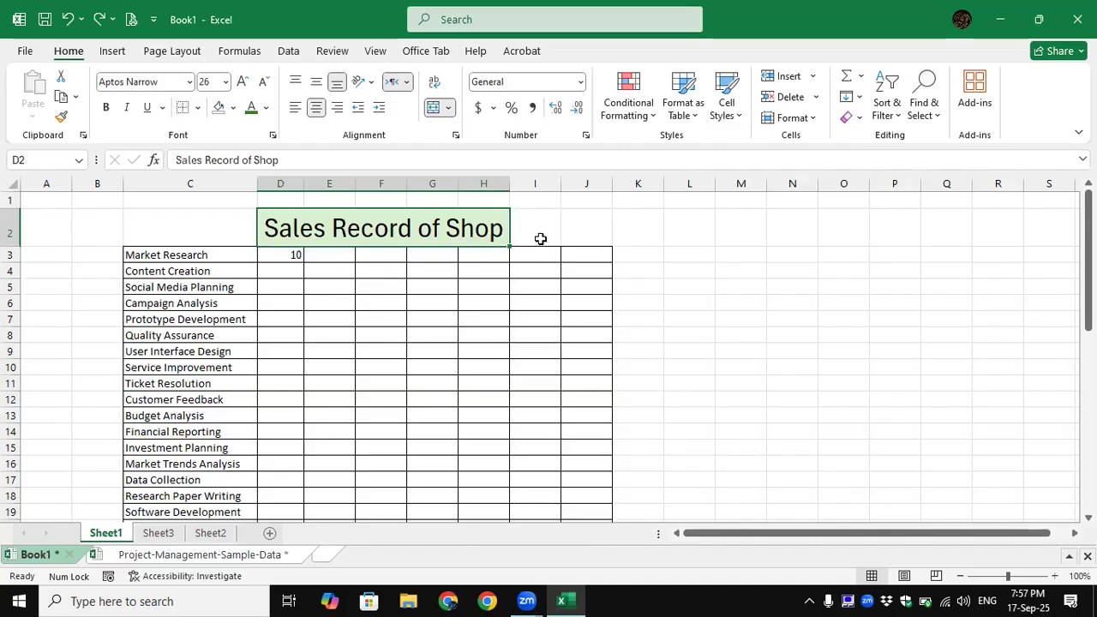
pyautogui.doubleClick(606, 253)
pyautogui.click(599, 281)
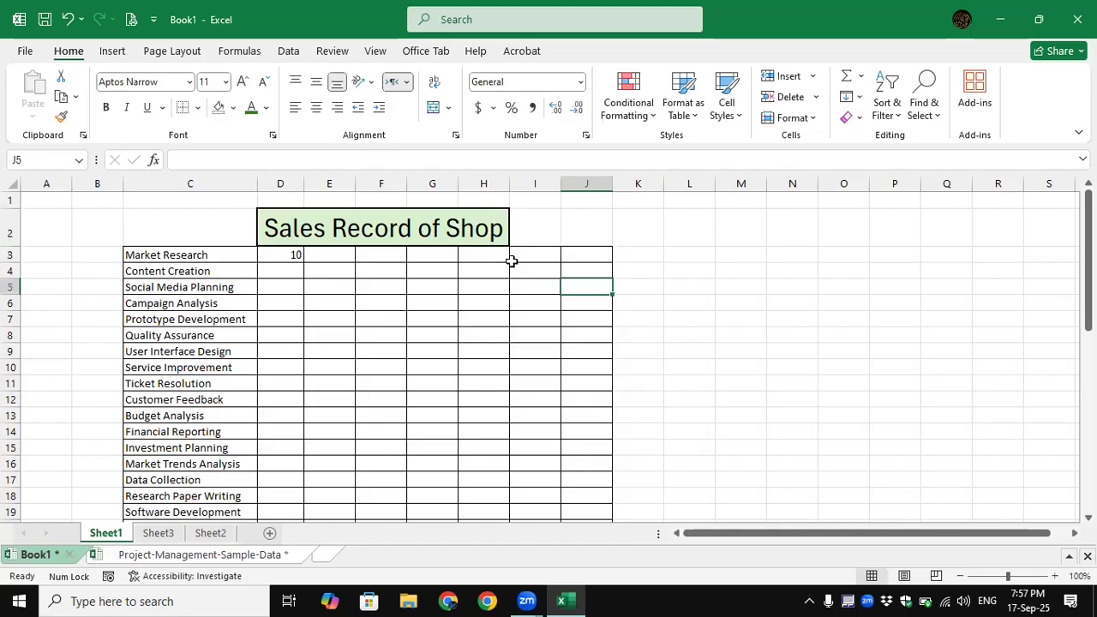
pyautogui.click(674, 261)
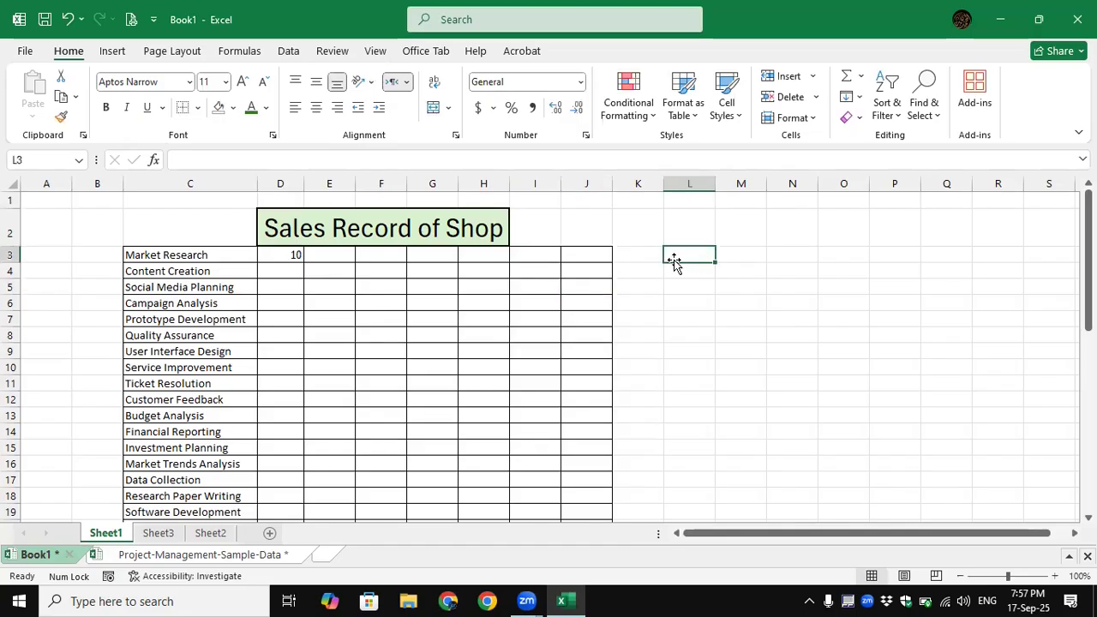
pyautogui.moveTo(143, 254); pyautogui.dragTo(601, 254)
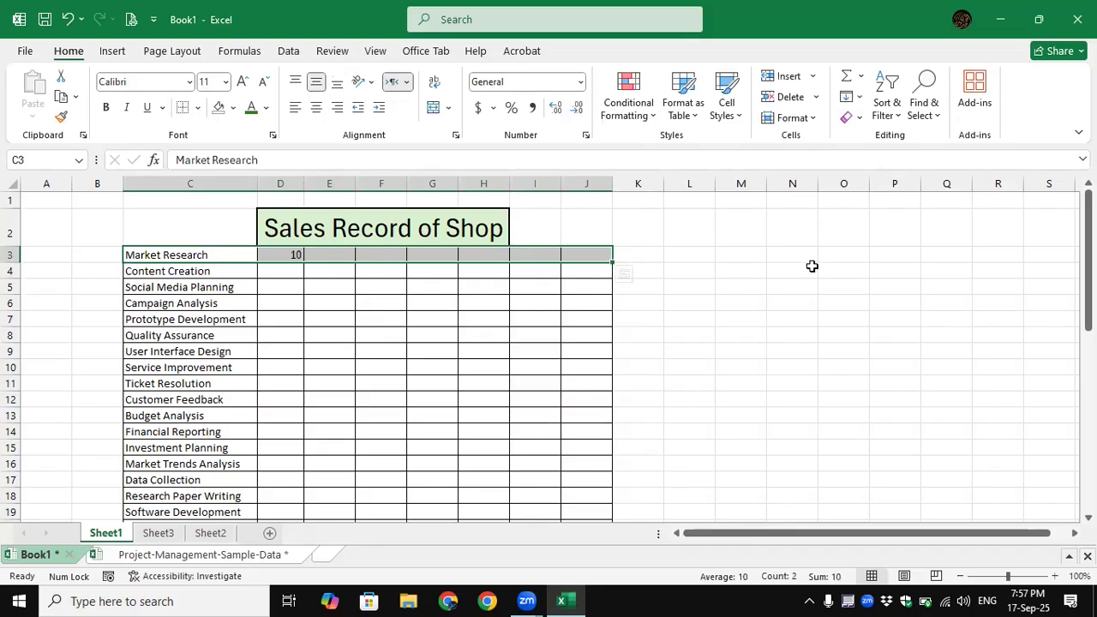
# Switch to the Project-Management-Sample-Data workbook after glancing at Sheet3 and Sheet1 of Book1.
pyautogui.click(162, 535)
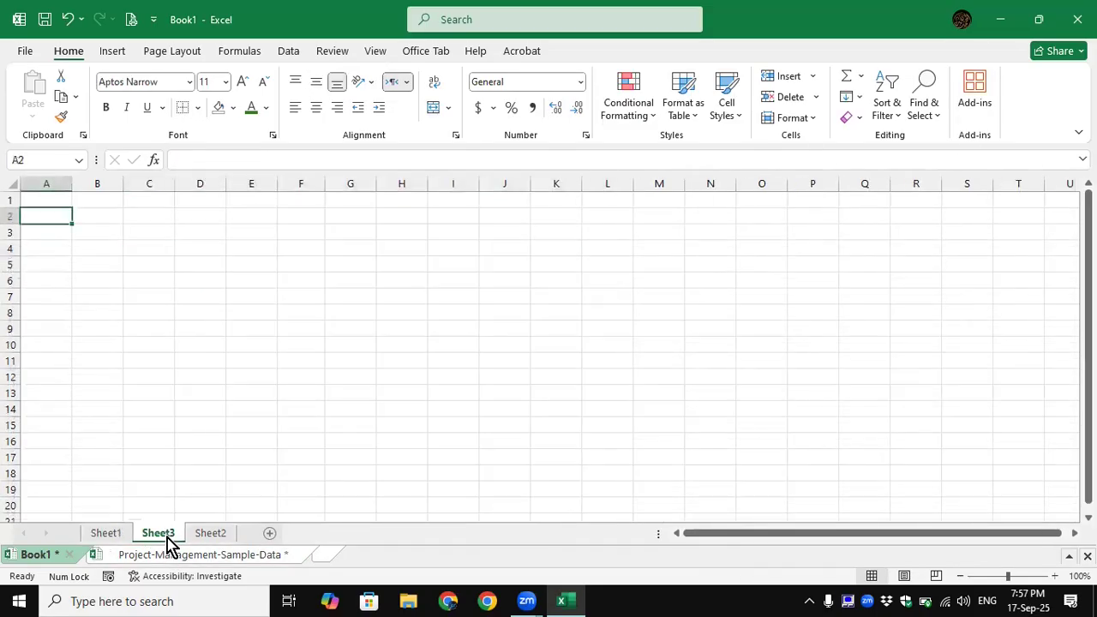
pyautogui.click(120, 537)
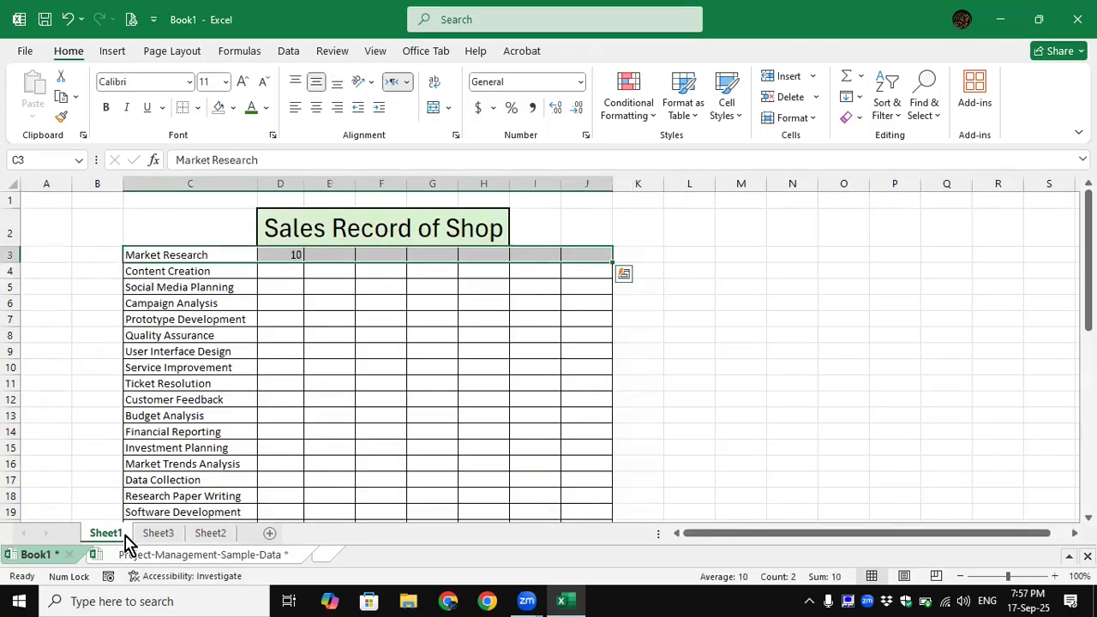
pyautogui.click(196, 555)
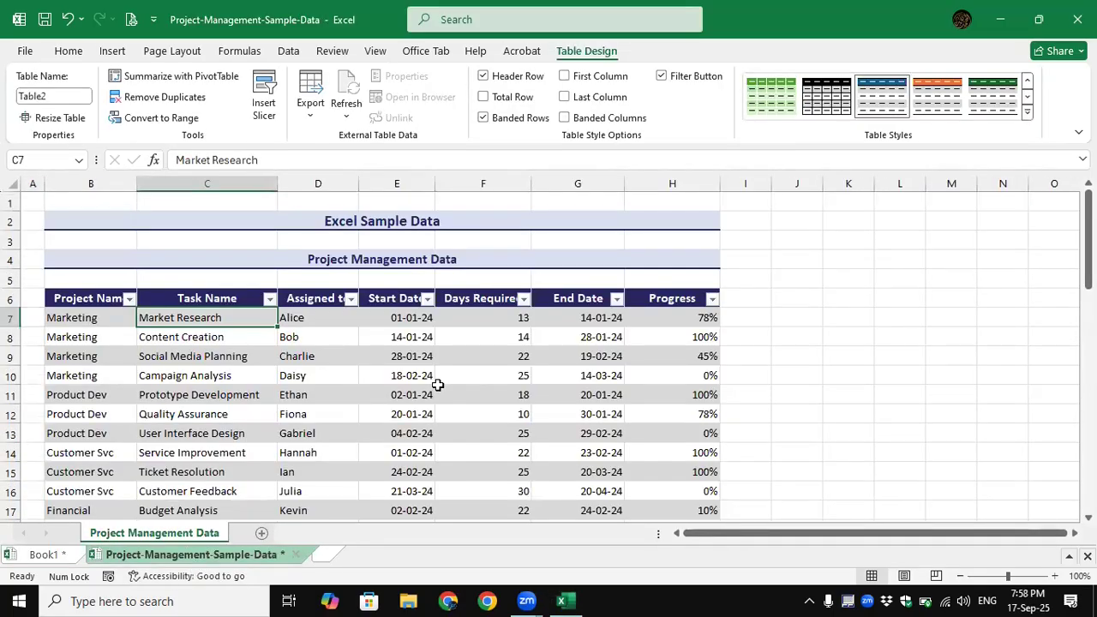
pyautogui.hotkey('ctrl', 'Tab')
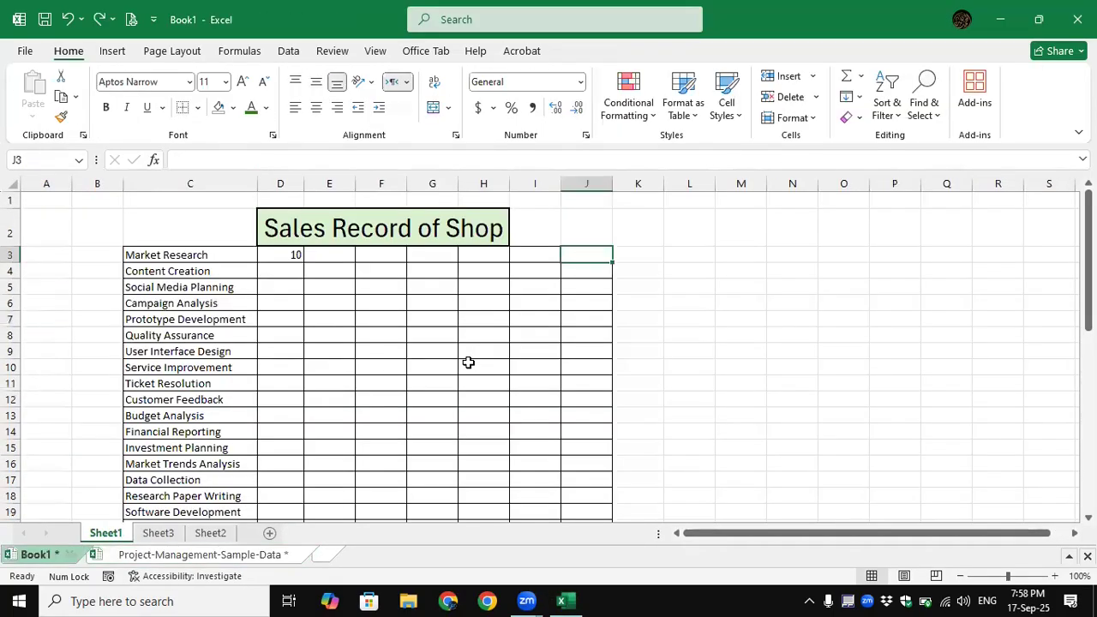
pyautogui.click(196, 555)
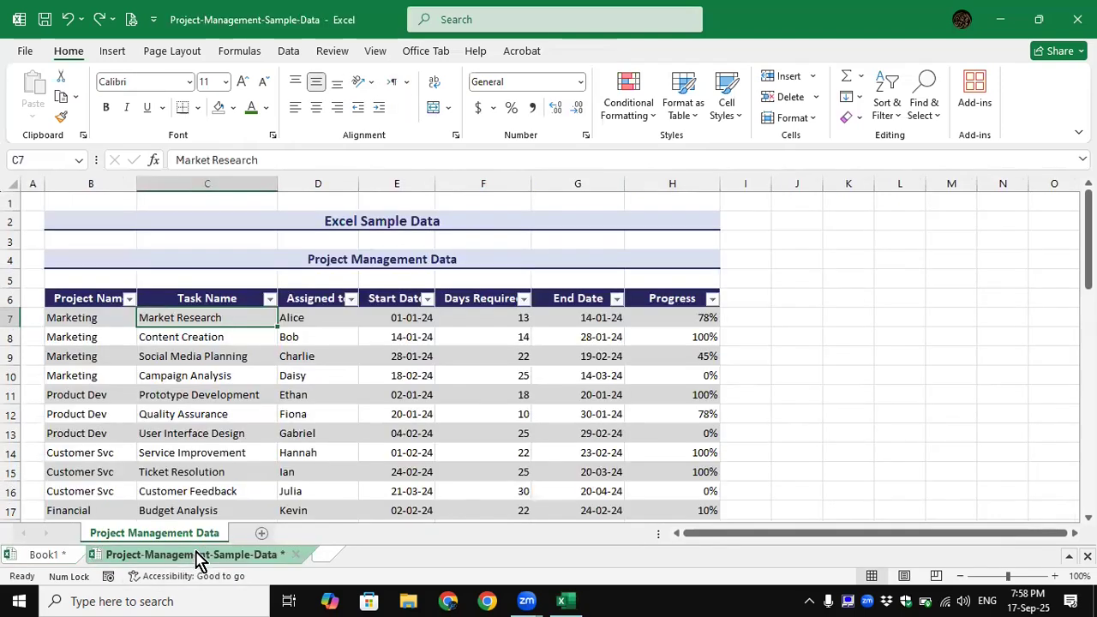
# Clear only the formats of the project management table range B6:H28.
pyautogui.moveTo(58, 296); pyautogui.dragTo(699, 535)
pyautogui.click(857, 117)
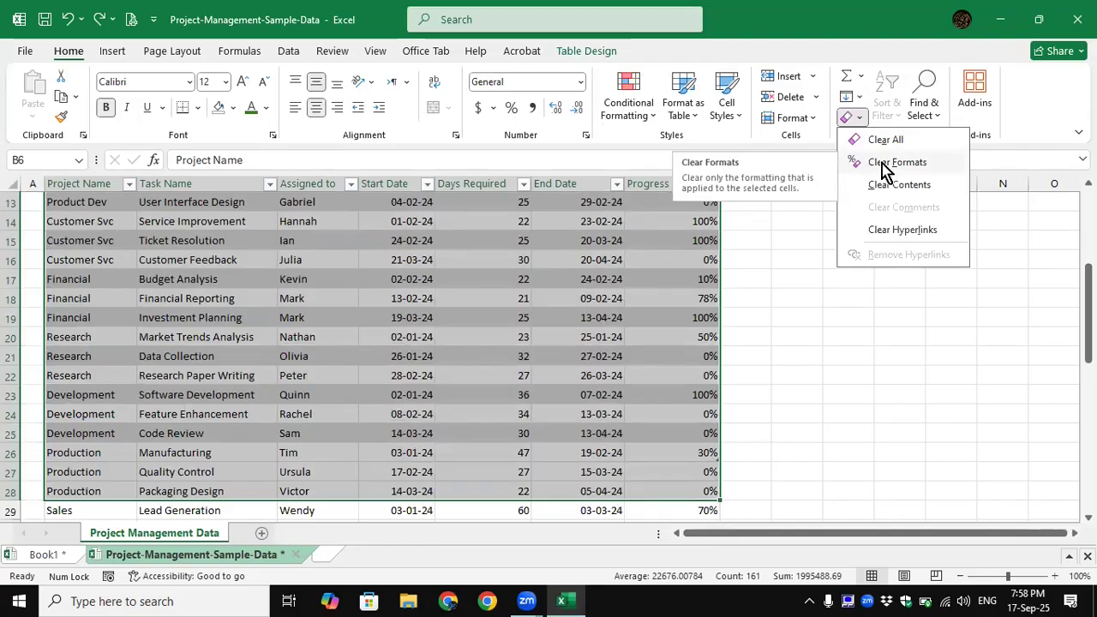
pyautogui.click(885, 167)
pyautogui.scroll(2, 818, 256)
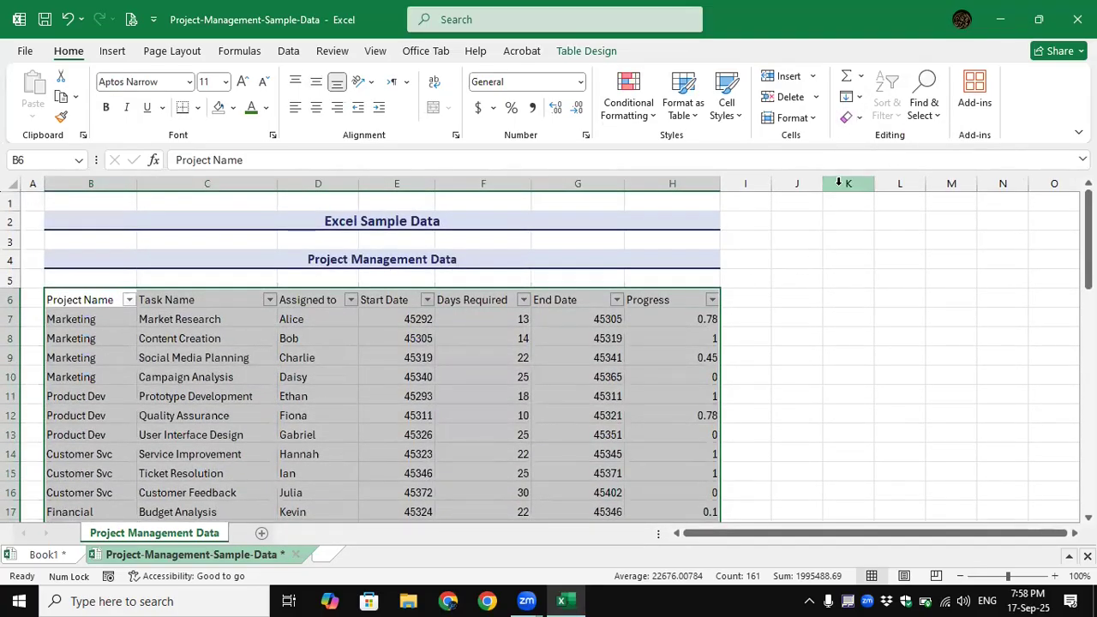
# Undo the format clearing and the earlier table formatting of the project management data.
pyautogui.hotkey('ctrl', 'z')
pyautogui.hotkey('ctrl', 'Tab')
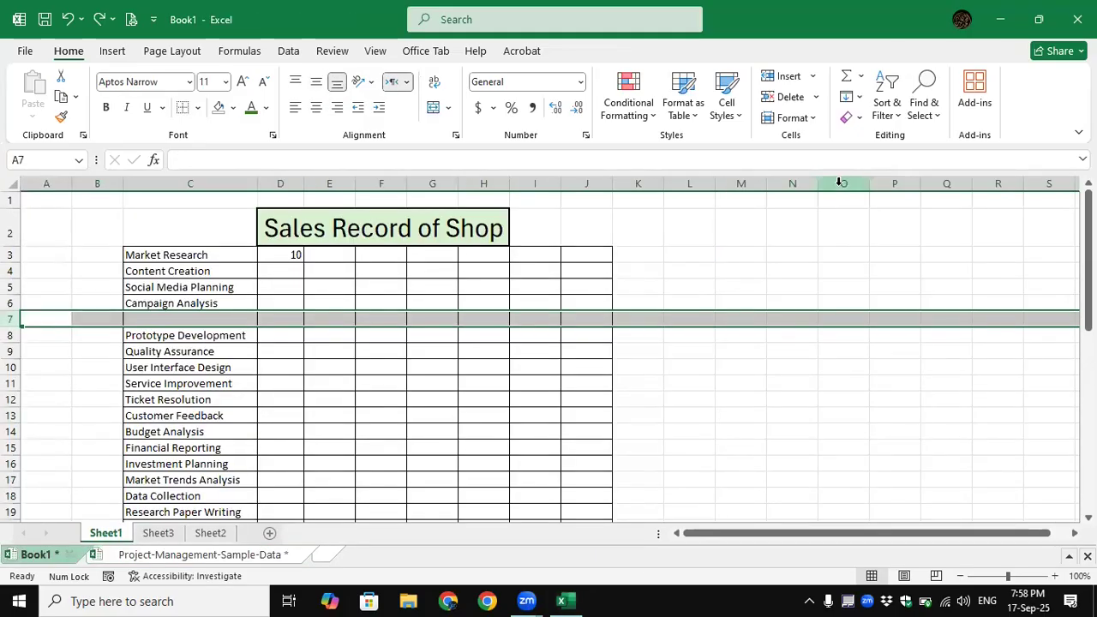
pyautogui.click(212, 558)
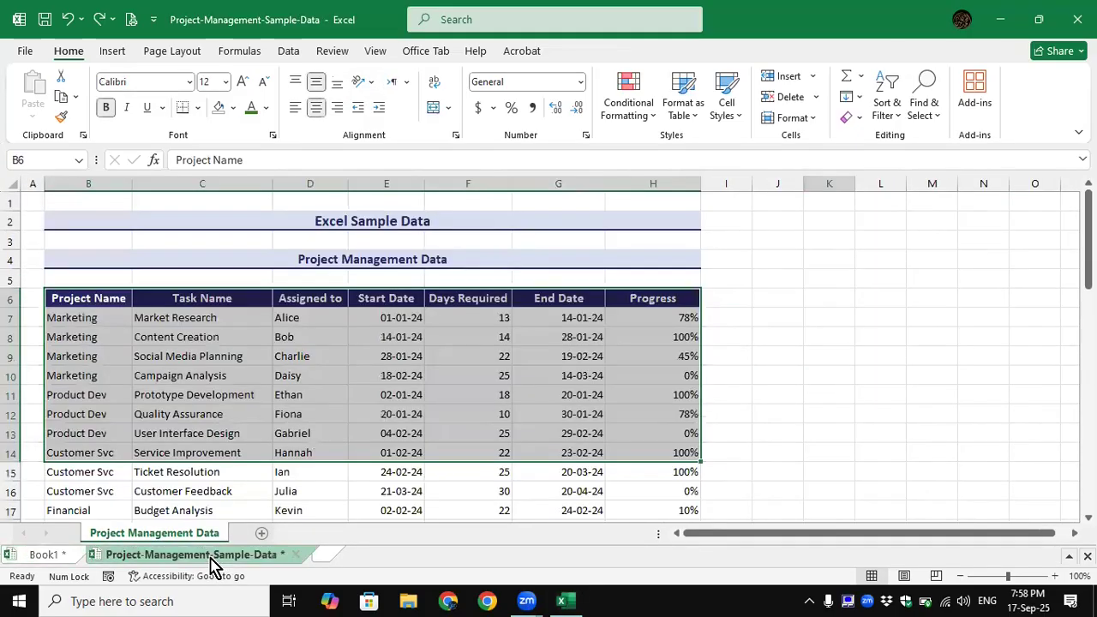
pyautogui.click(418, 341)
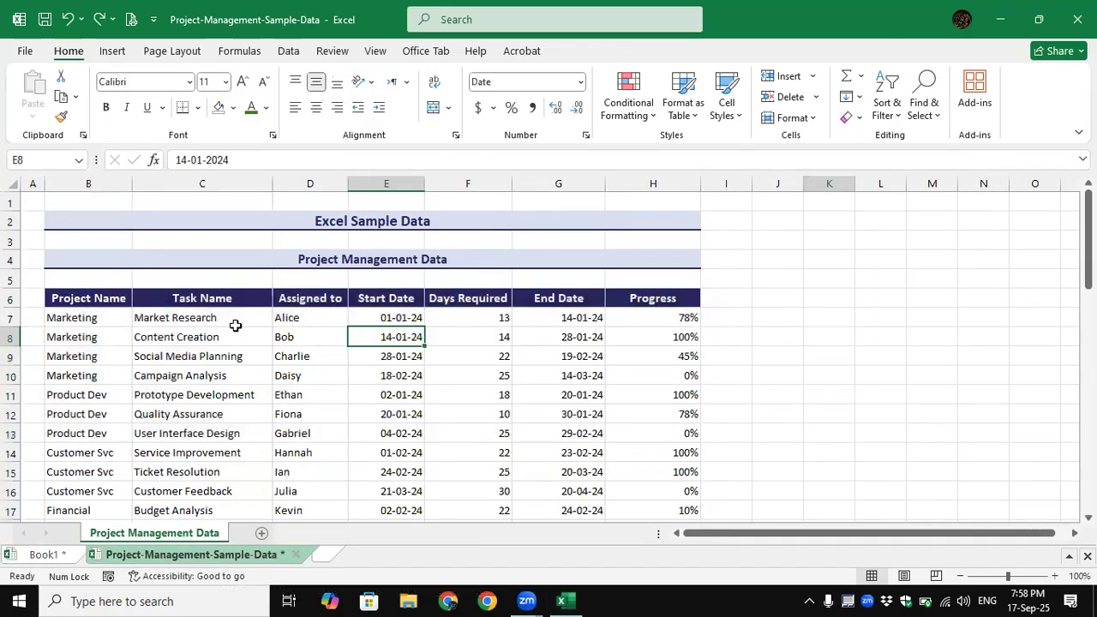
# Look through the Conditional Formatting rule types, including Highlight Cells Rules, Color Scales and Icon Sets, without applying one.
pyautogui.click(98, 298)
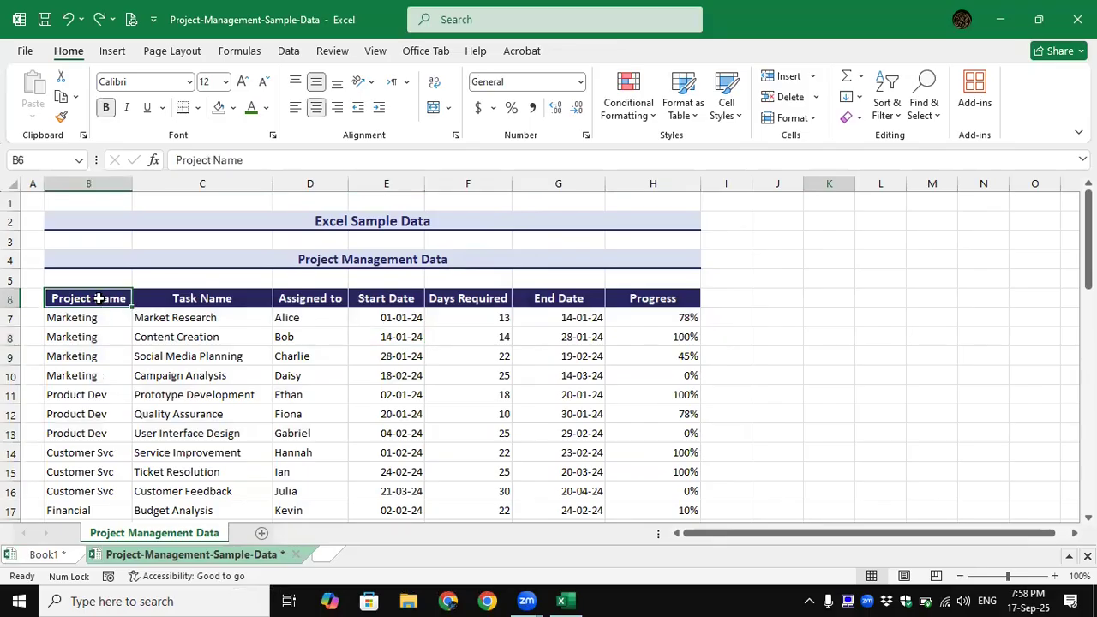
pyautogui.click(651, 118)
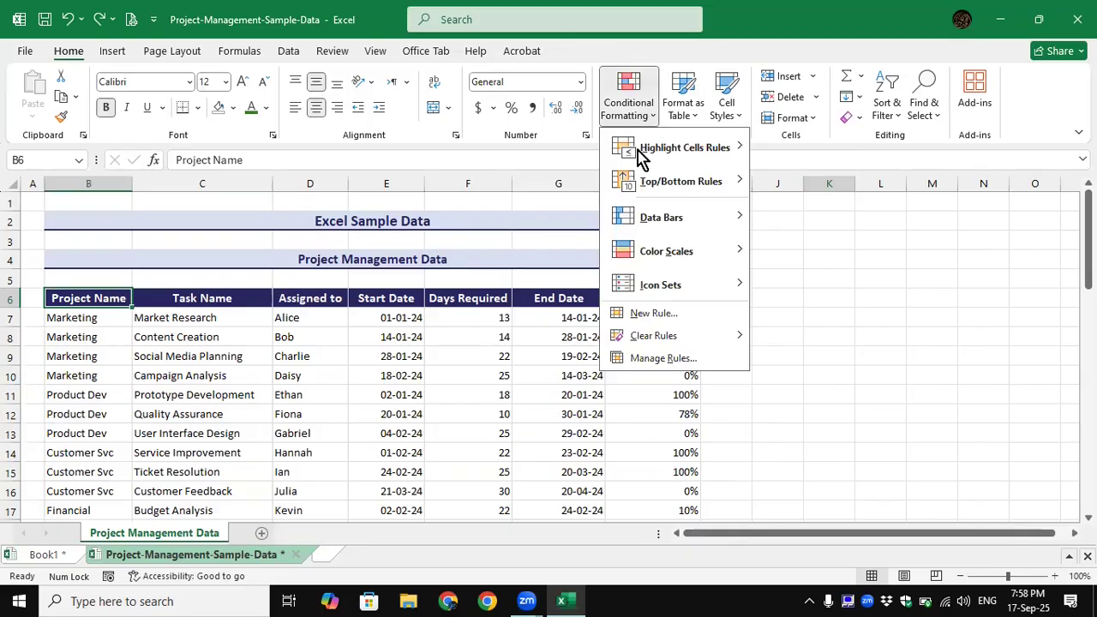
pyautogui.moveTo(686, 163)
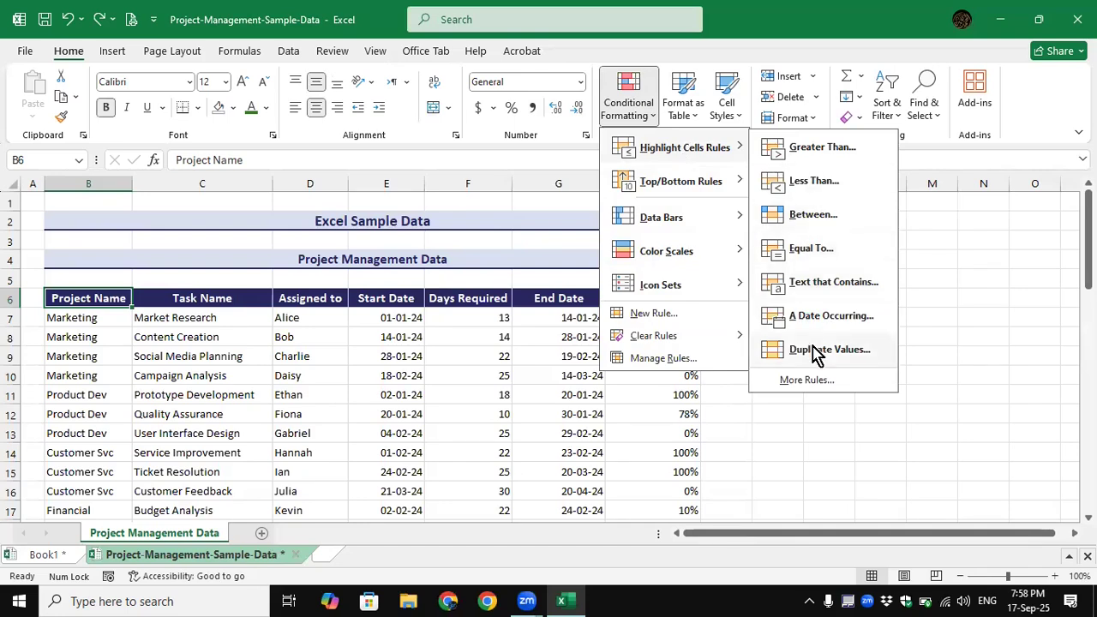
pyautogui.moveTo(697, 186)
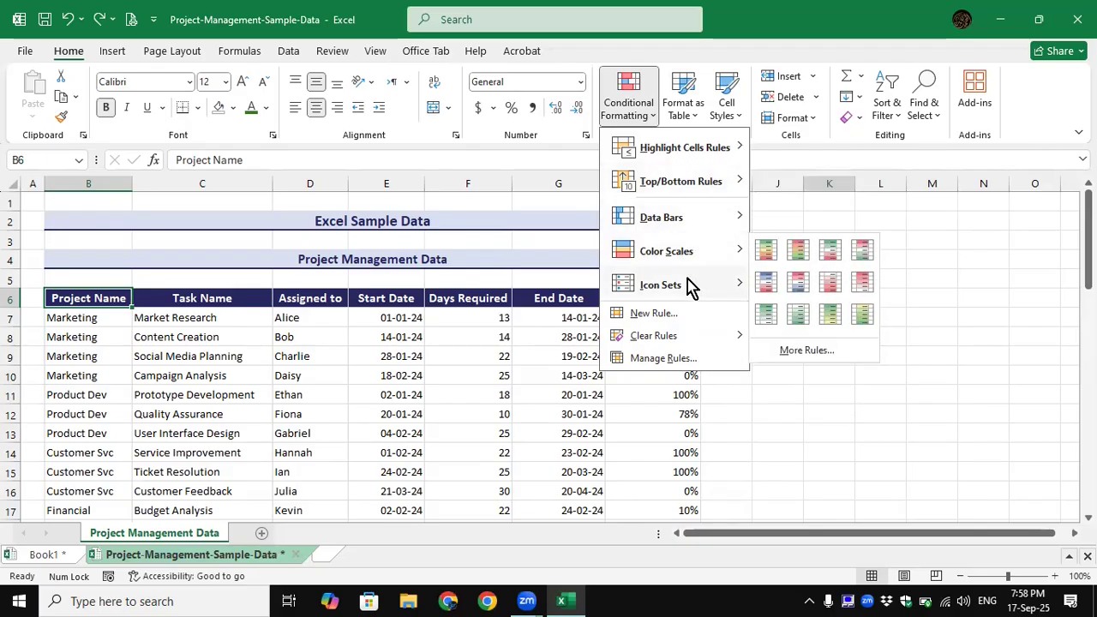
pyautogui.moveTo(691, 287)
pyautogui.moveTo(688, 268)
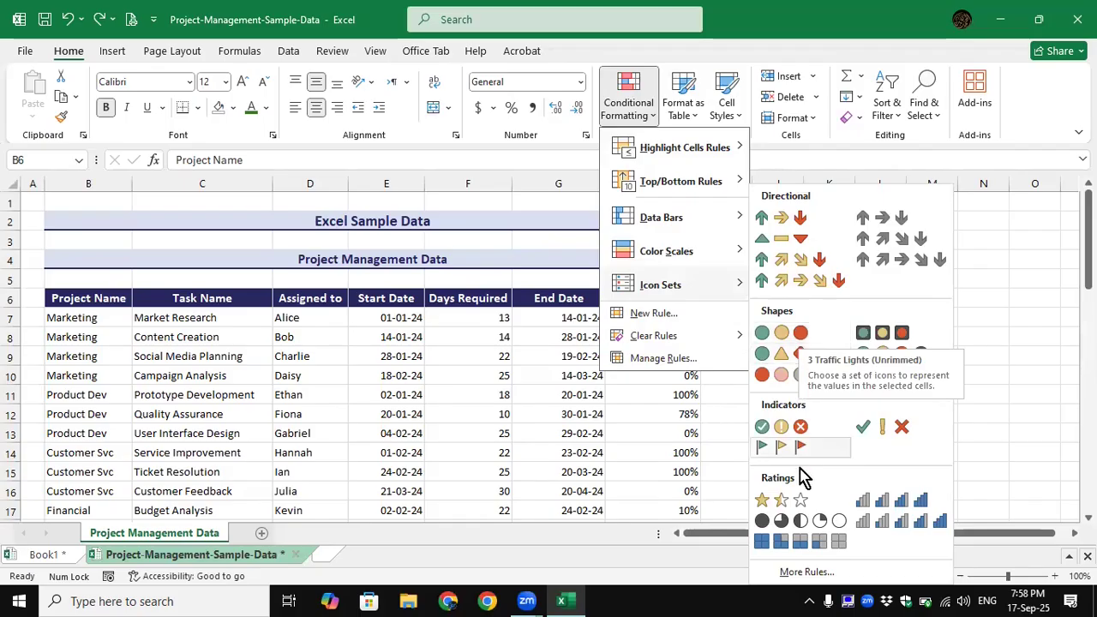
pyautogui.moveTo(692, 157)
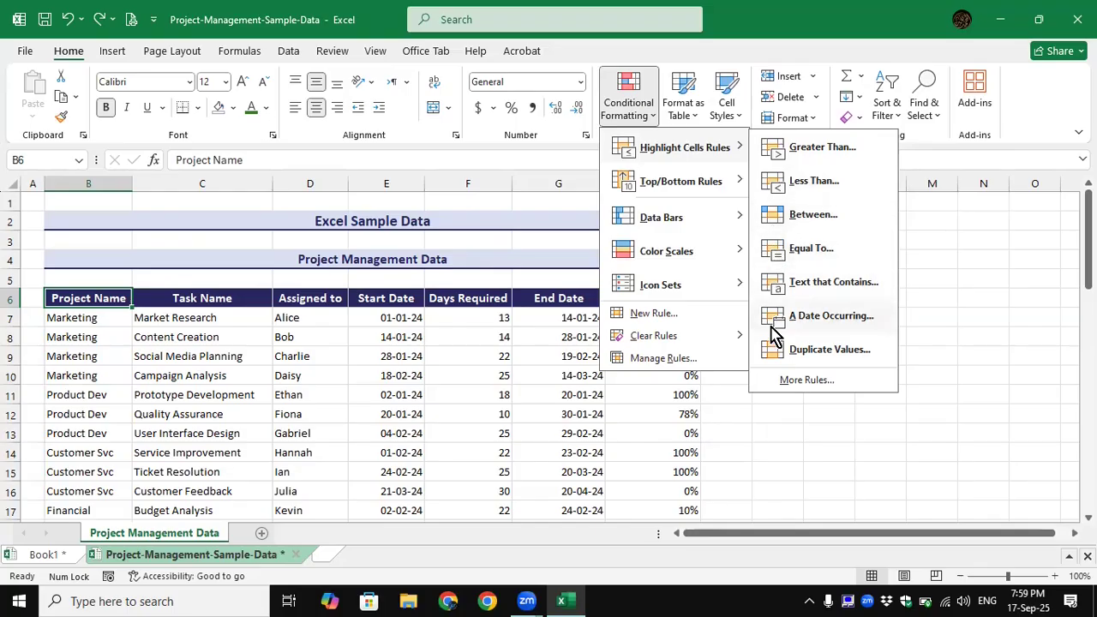
pyautogui.click(511, 394)
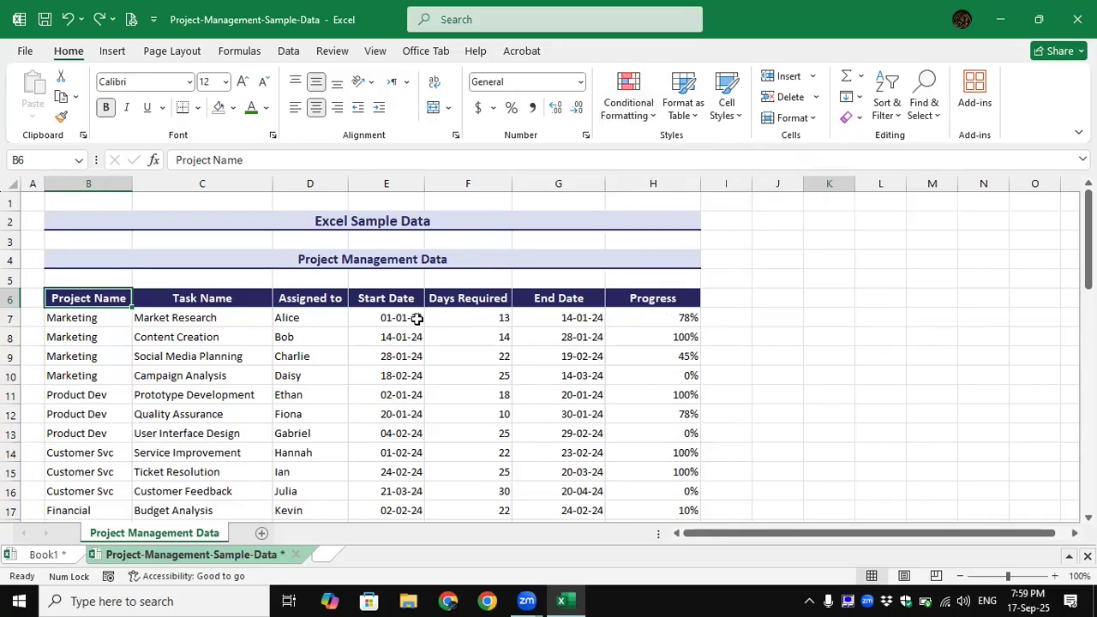
# Preview a Duplicate Values highlighting rule on the project data range E7:H18 with Light Red Fill with Dark Red Text.
pyautogui.moveTo(377, 321); pyautogui.dragTo(678, 426)
pyautogui.scroll(-2, 679, 426)
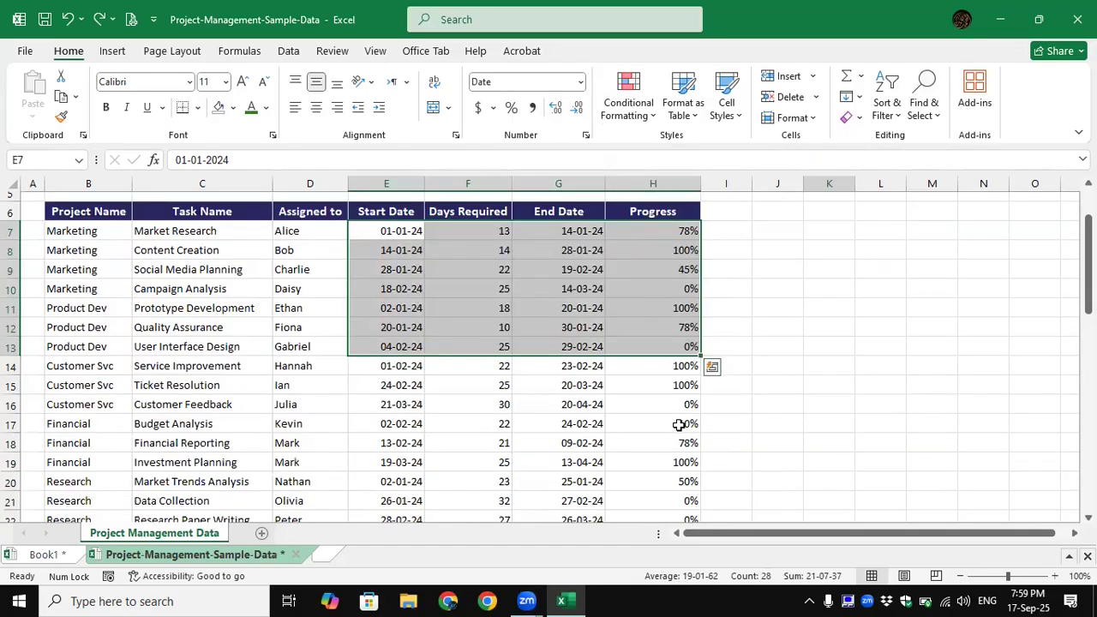
pyautogui.scroll(1, 679, 425)
pyautogui.moveTo(431, 283); pyautogui.dragTo(626, 441)
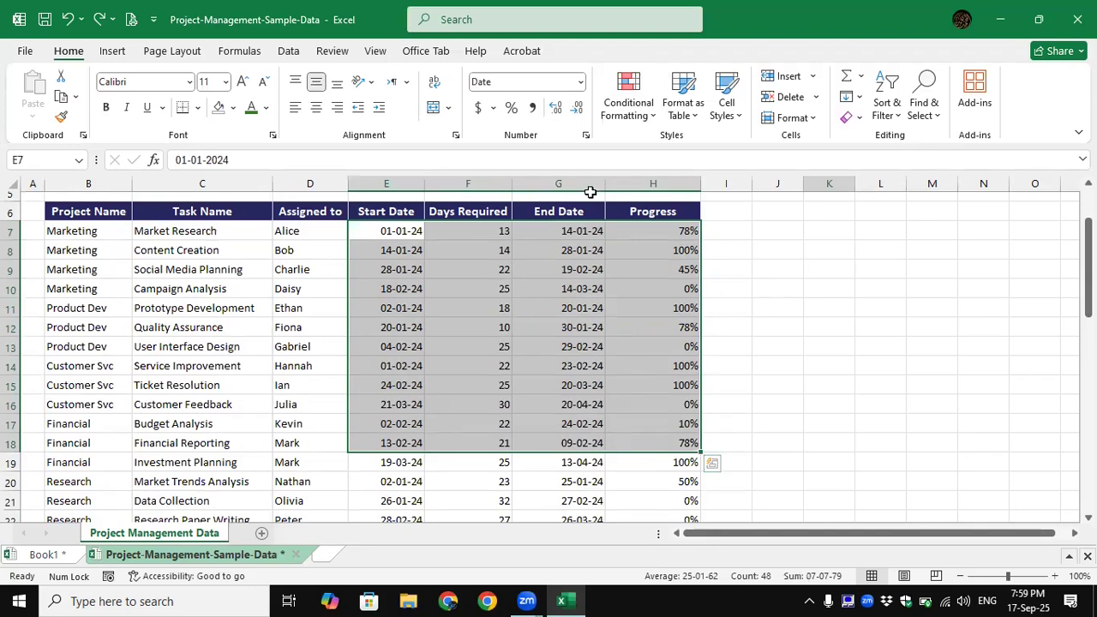
pyautogui.click(648, 125)
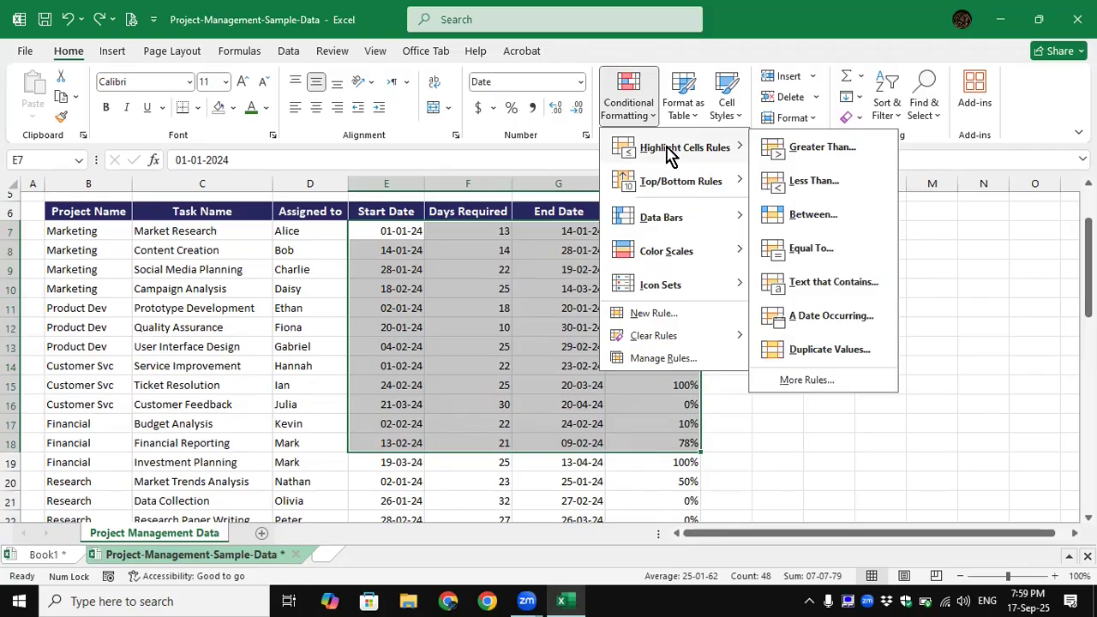
pyautogui.moveTo(672, 199)
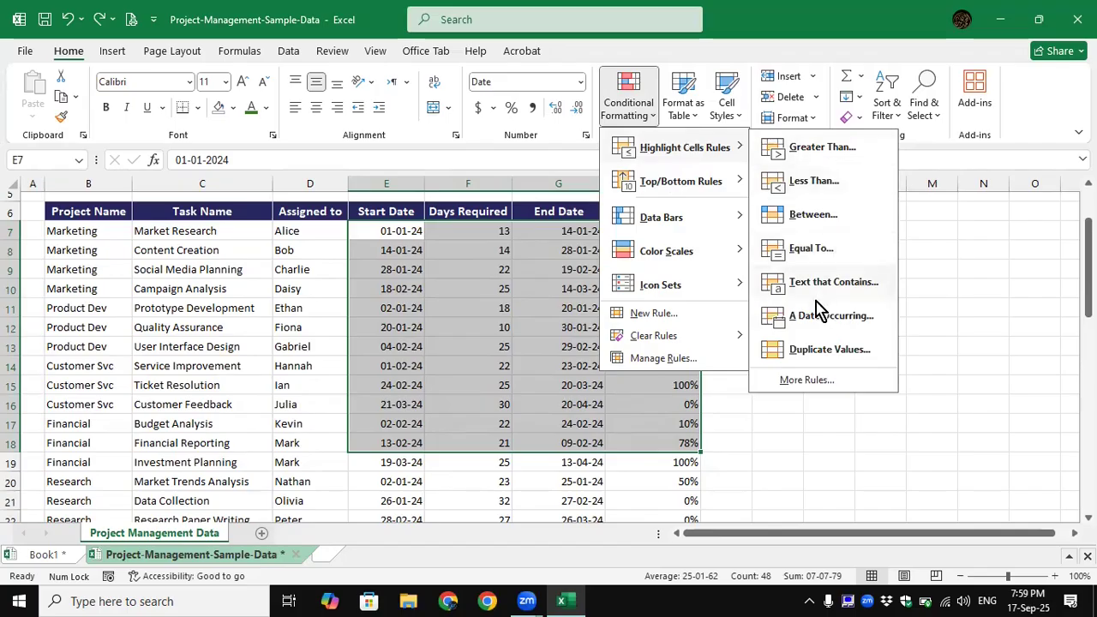
pyautogui.click(813, 351)
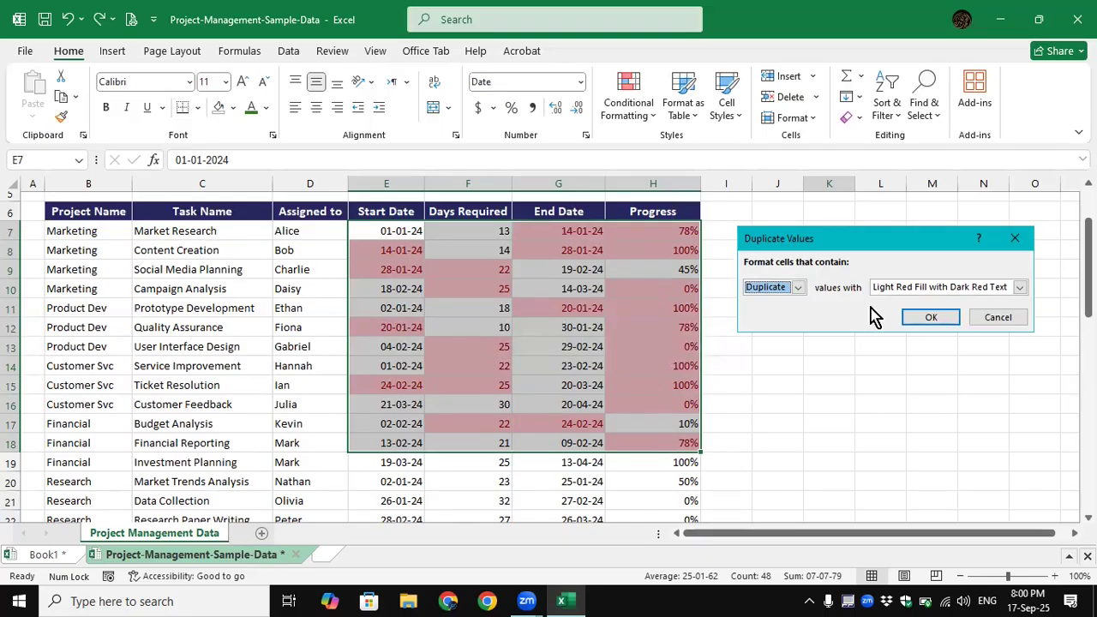
# Preview the rule for Unique values in E7:H18, then cancel it without applying.
pyautogui.click(798, 288)
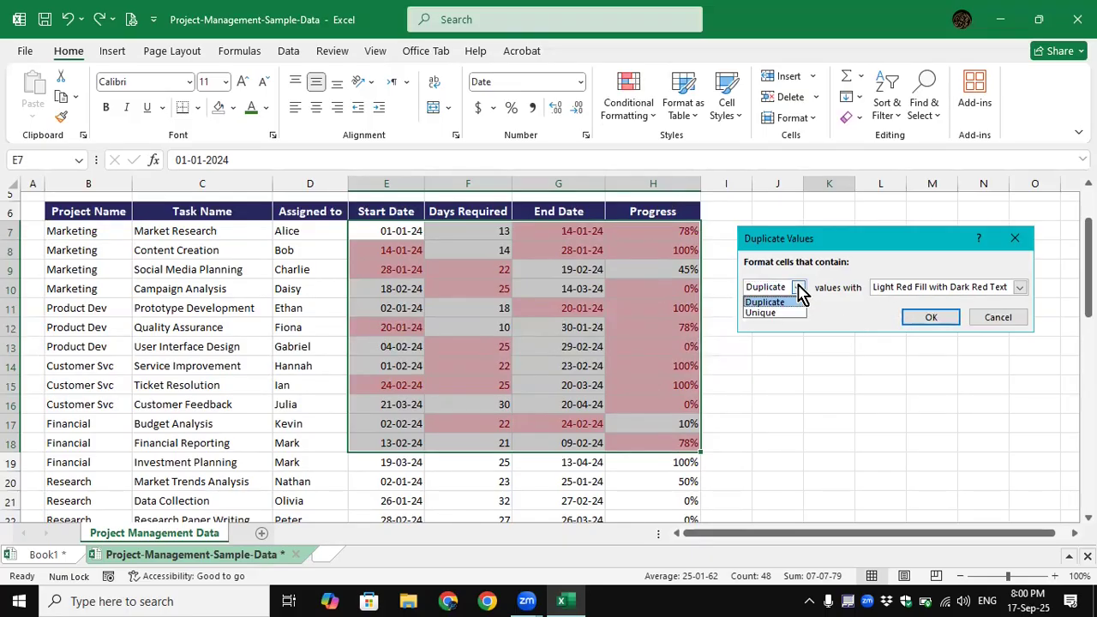
pyautogui.click(781, 313)
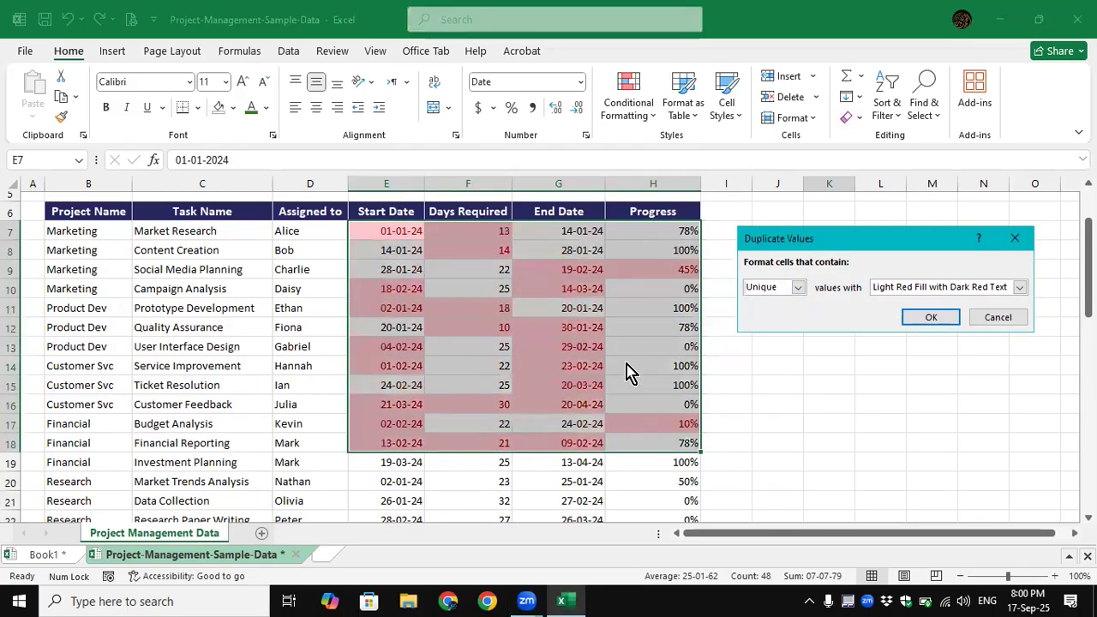
pyautogui.click(797, 288)
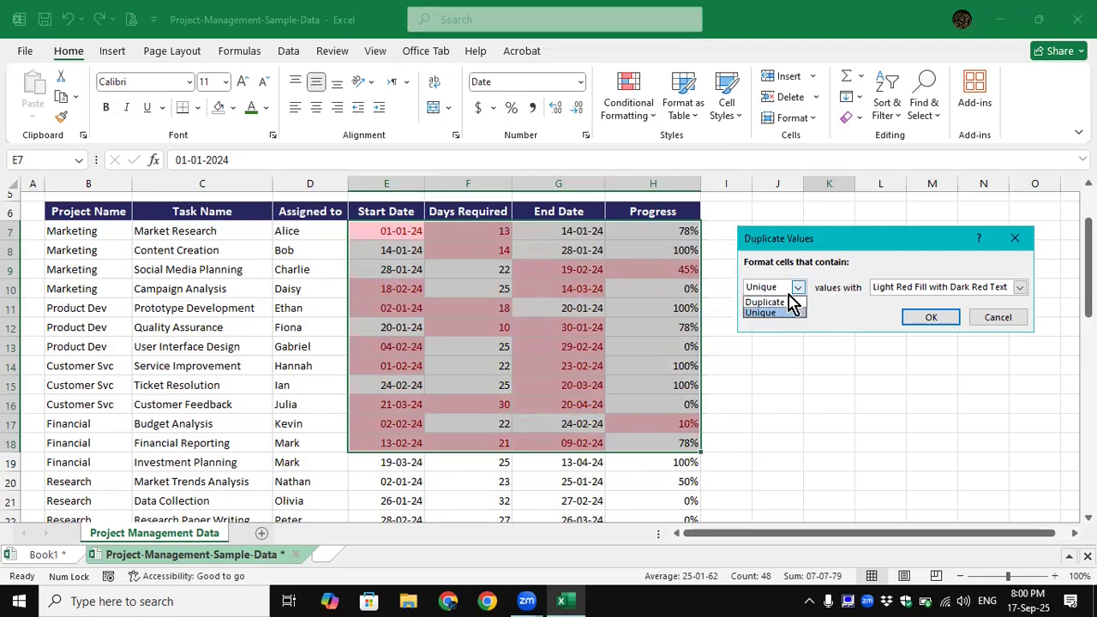
pyautogui.click(1013, 320)
pyautogui.click(1014, 321)
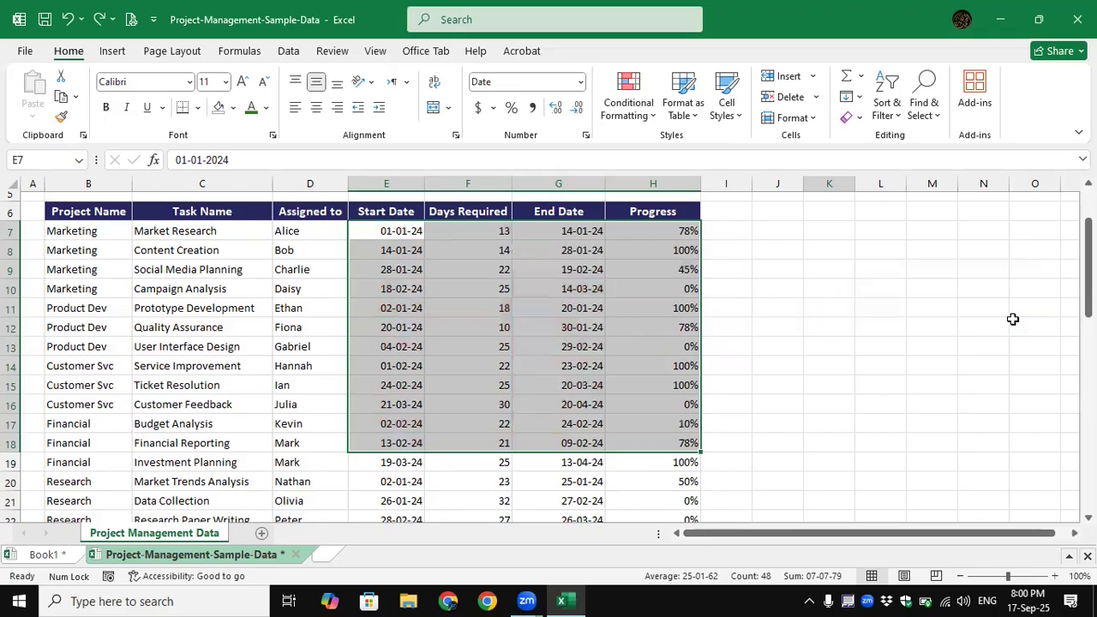
pyautogui.click(938, 366)
# Highlight duplicate Days Required values in F7:F20 with Light Red Fill with Dark Red Text.
pyautogui.moveTo(497, 232); pyautogui.dragTo(500, 484)
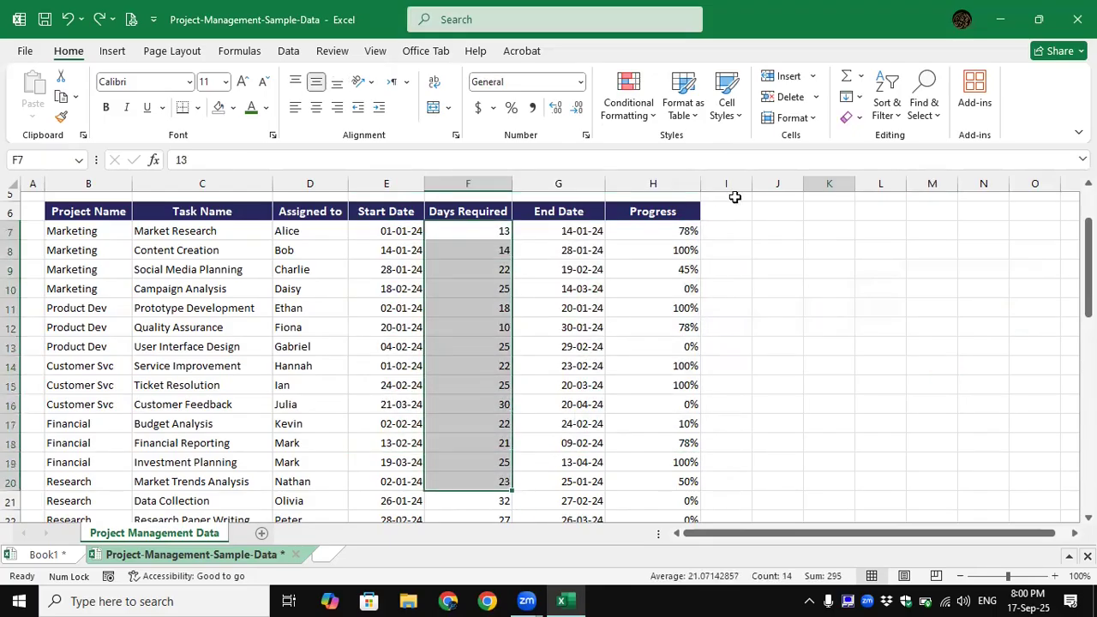
pyautogui.click(652, 114)
pyautogui.moveTo(680, 152)
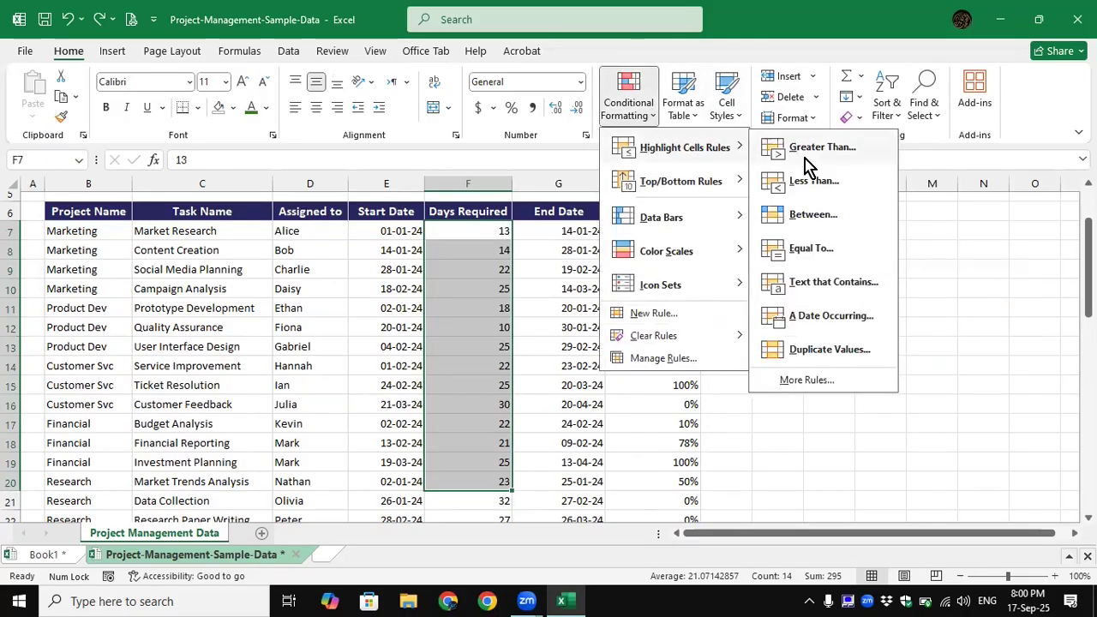
pyautogui.click(825, 349)
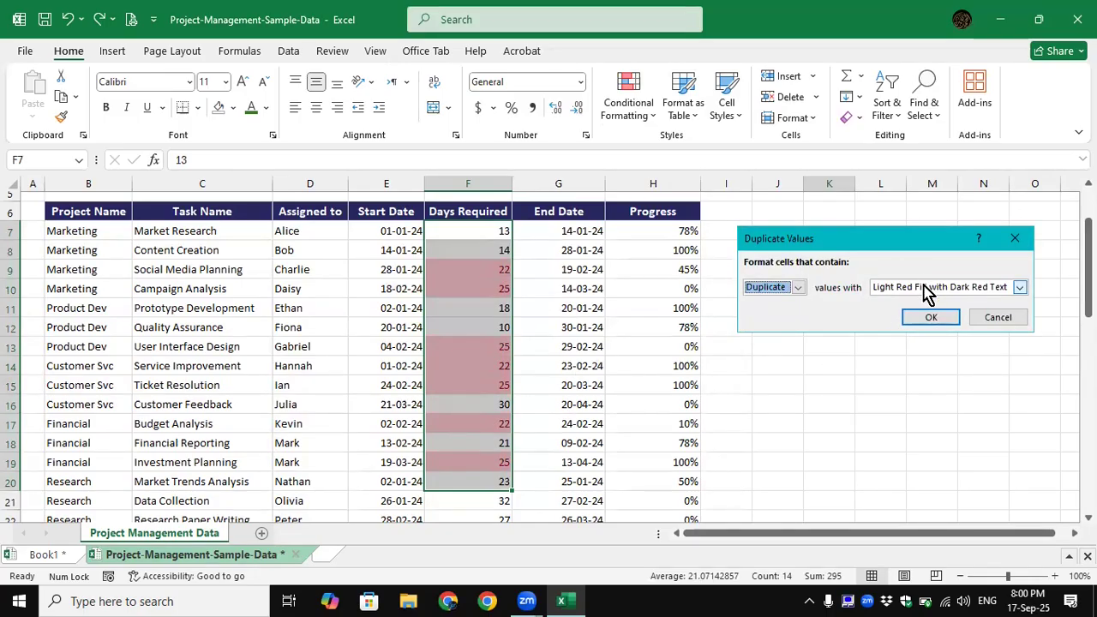
pyautogui.click(931, 322)
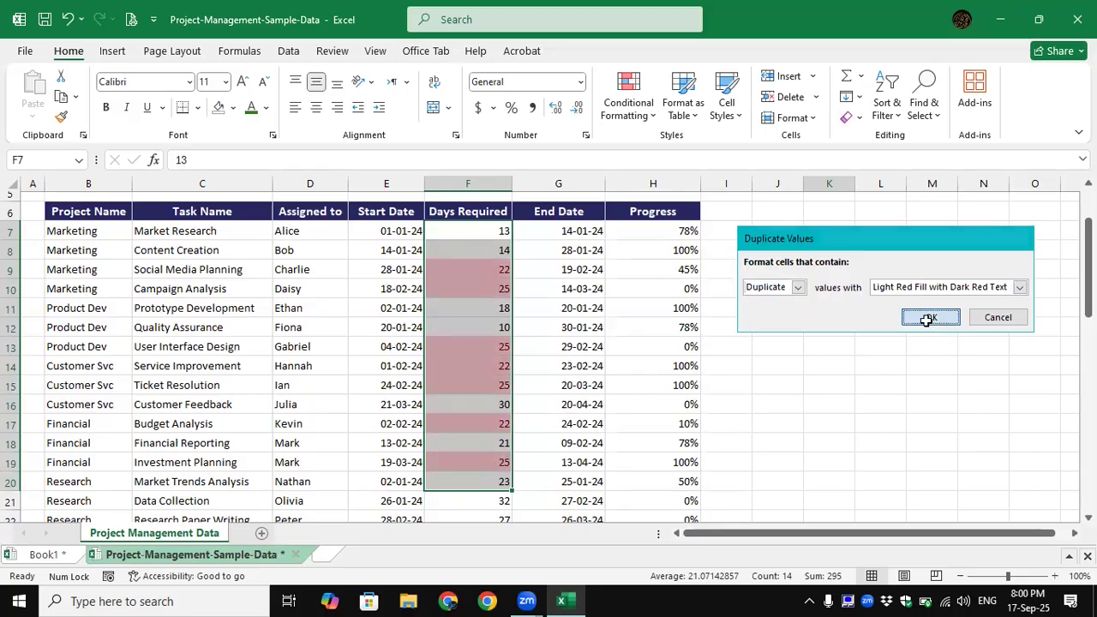
pyautogui.click(862, 359)
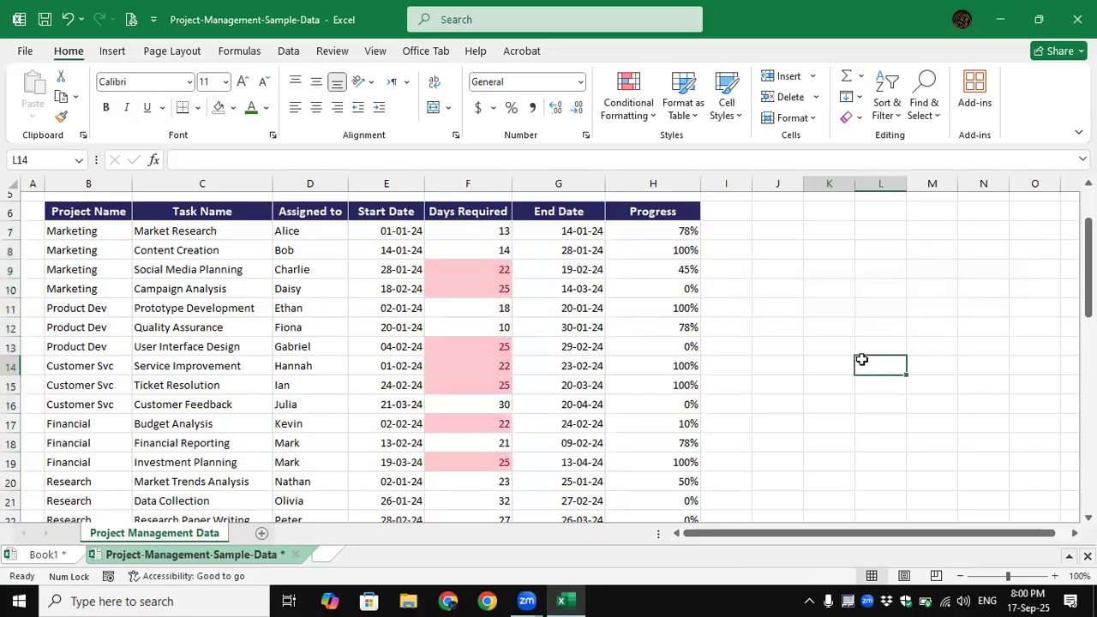
# Check the highlighted duplicates in the Days Required column and set the Ticket Resolution value in F15 to 100.
pyautogui.click(492, 368)
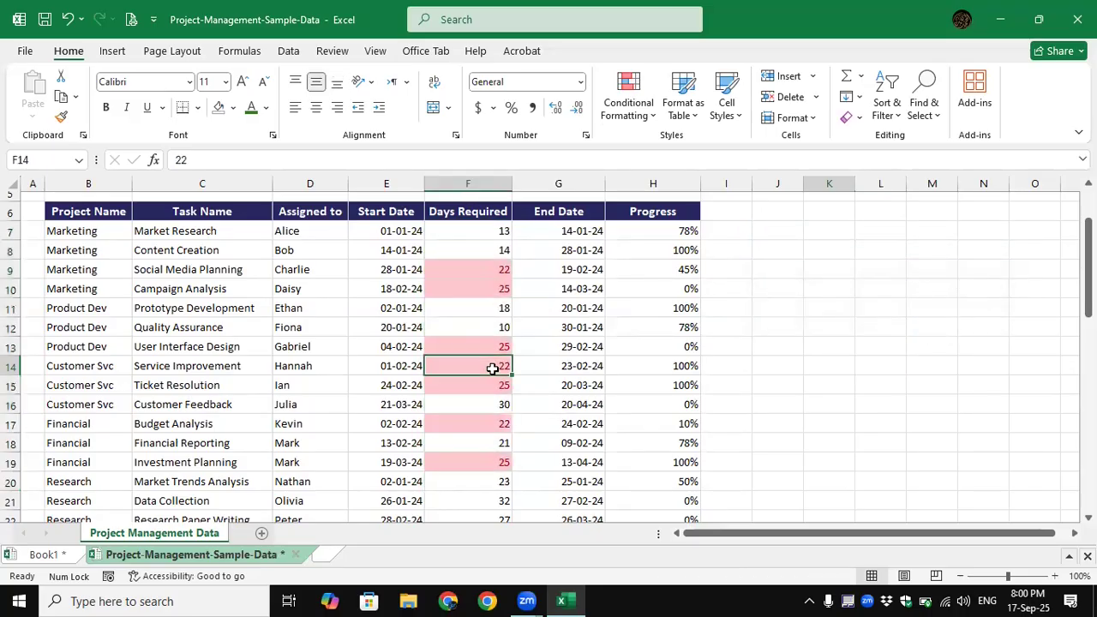
pyautogui.click(495, 269)
pyautogui.click(496, 288)
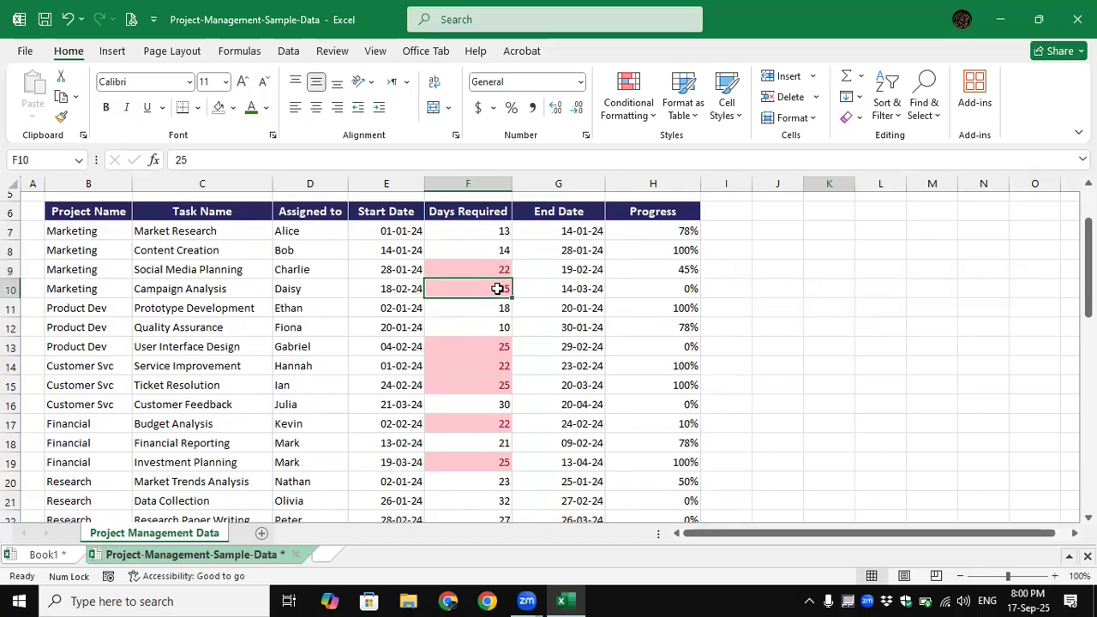
pyautogui.click(496, 344)
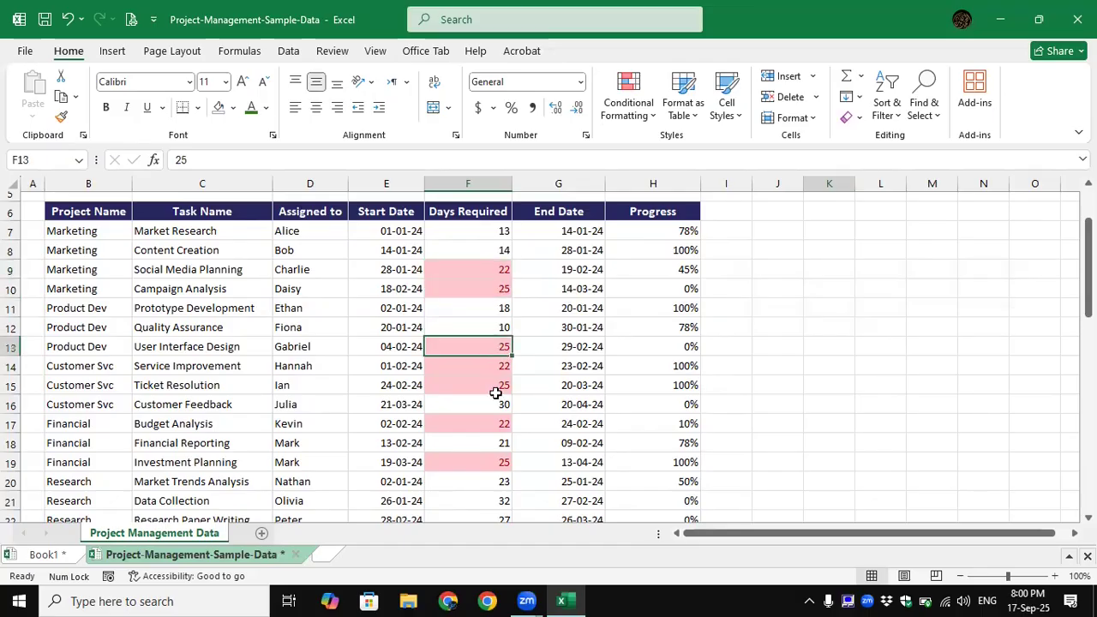
pyautogui.click(496, 387)
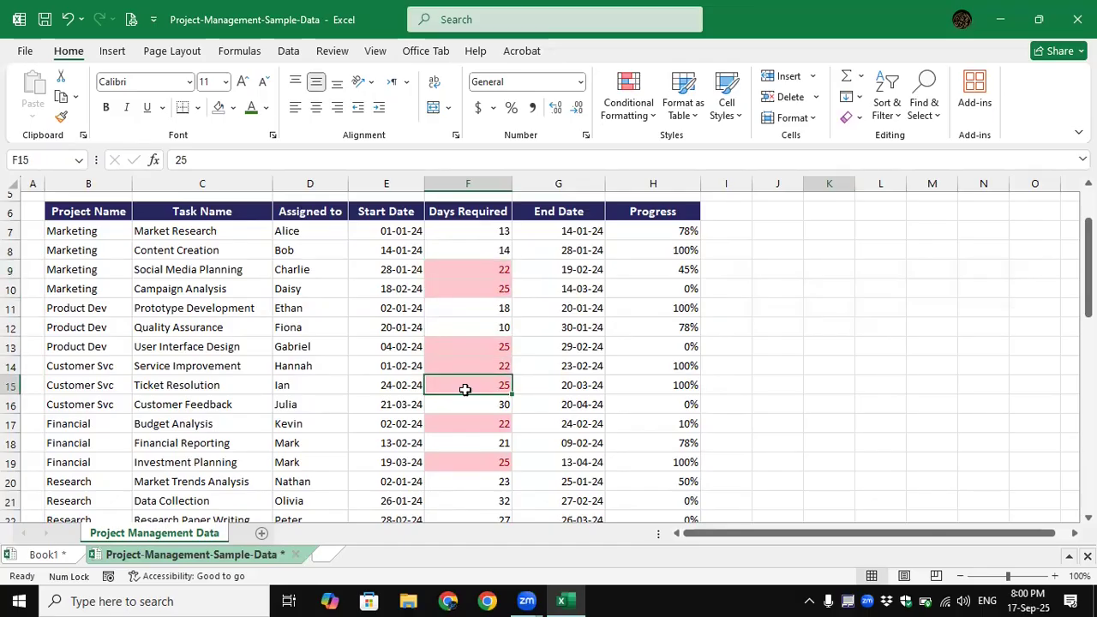
pyautogui.write('100')
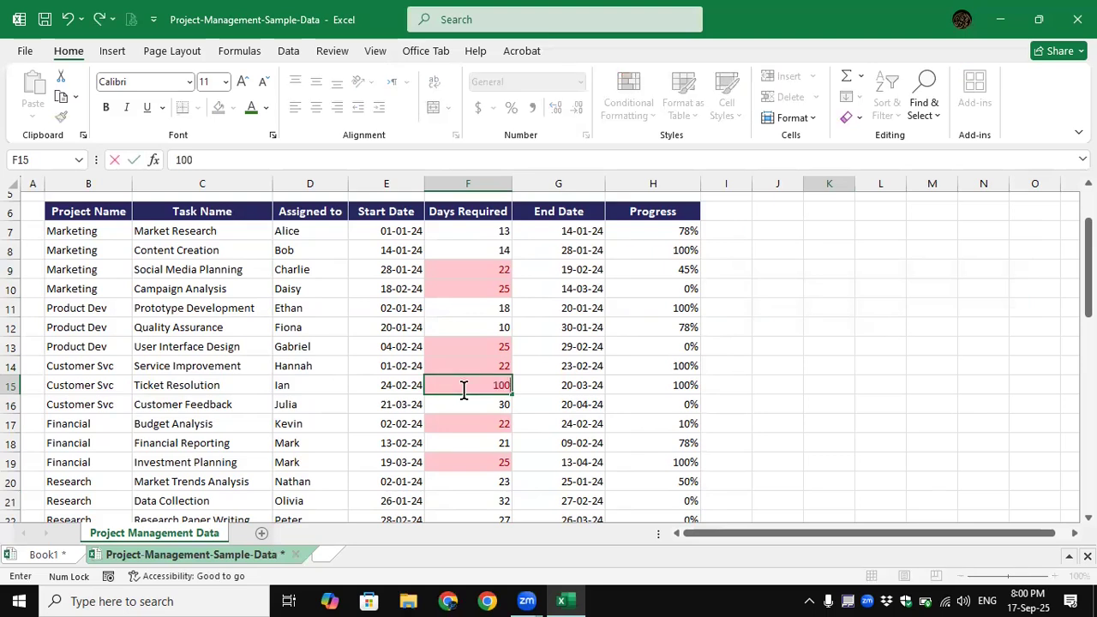
pyautogui.press('Return')
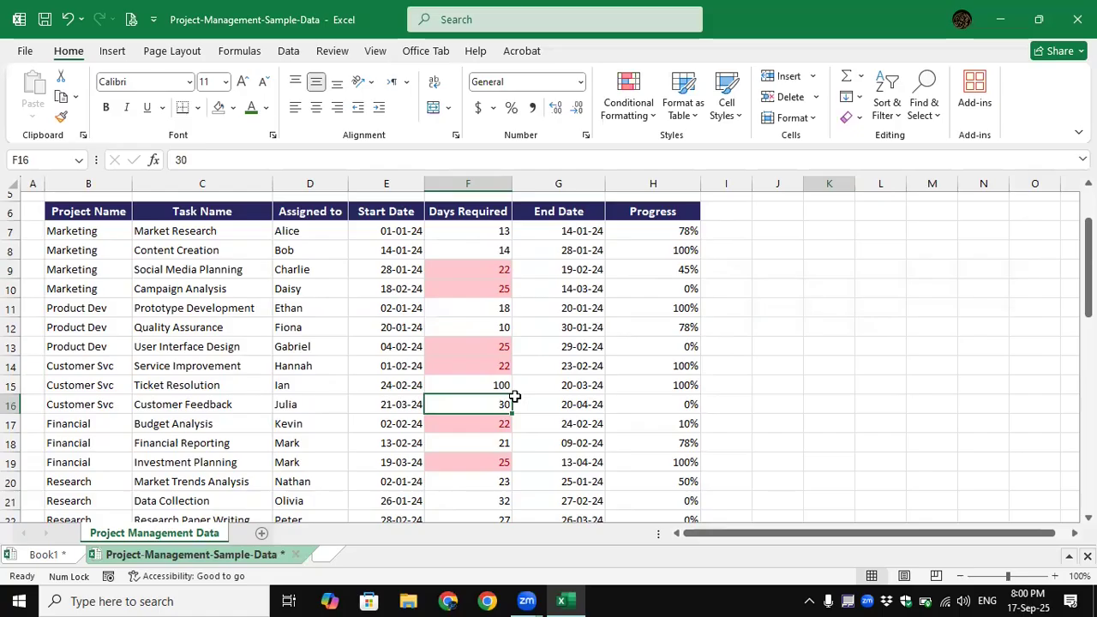
# Highlight unique Days Required values in F7:F22 with Yellow Fill with Dark Yellow Text.
pyautogui.moveTo(493, 228); pyautogui.dragTo(498, 507)
pyautogui.click(653, 118)
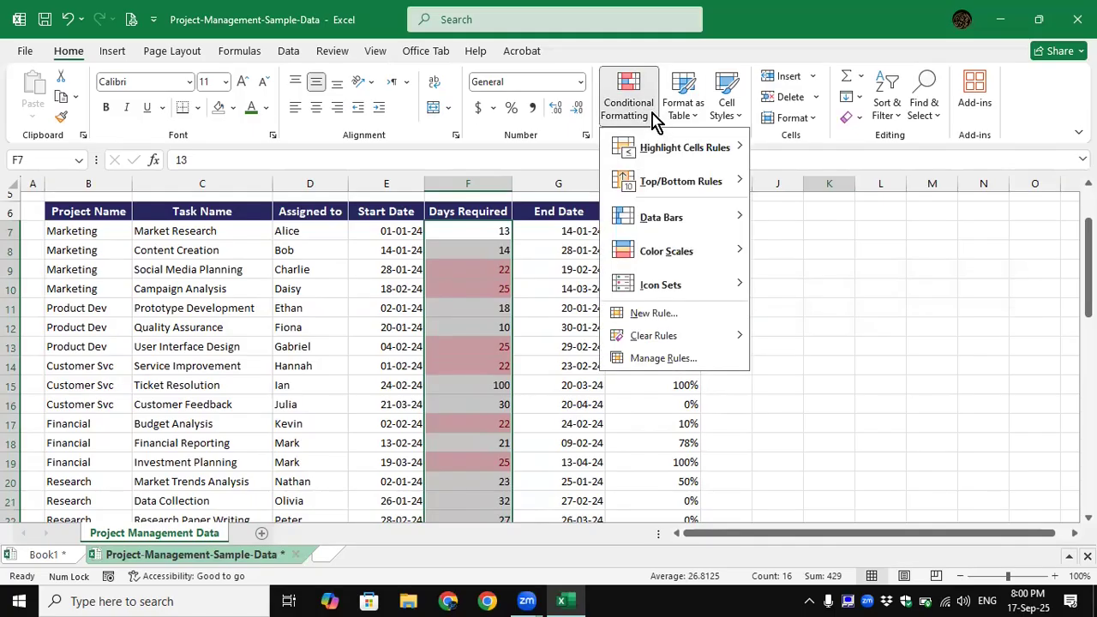
pyautogui.moveTo(683, 154)
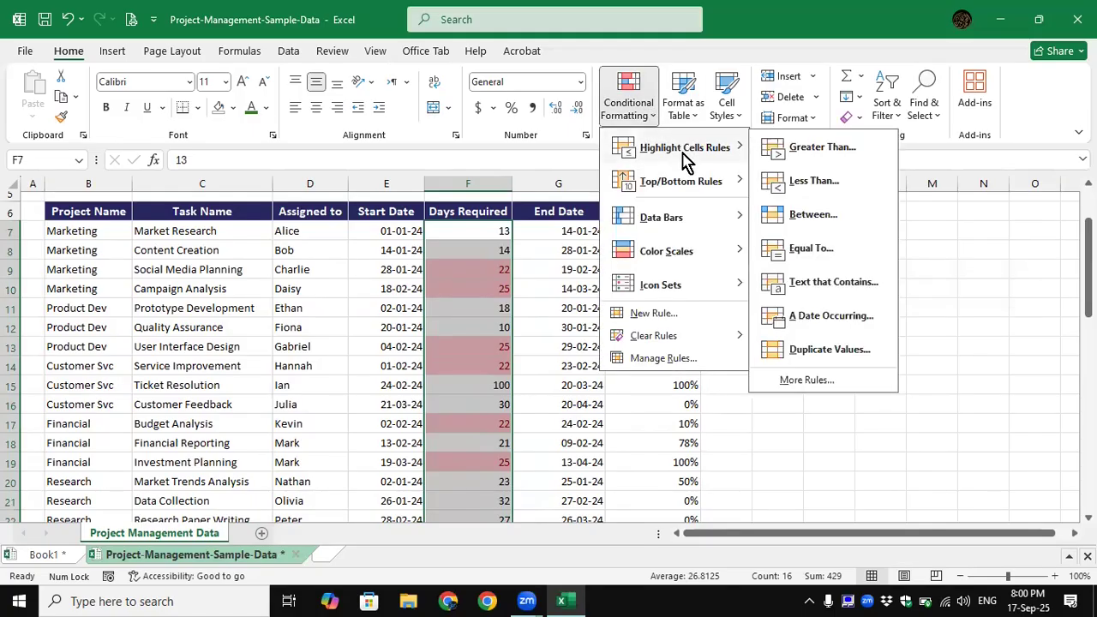
pyautogui.click(828, 348)
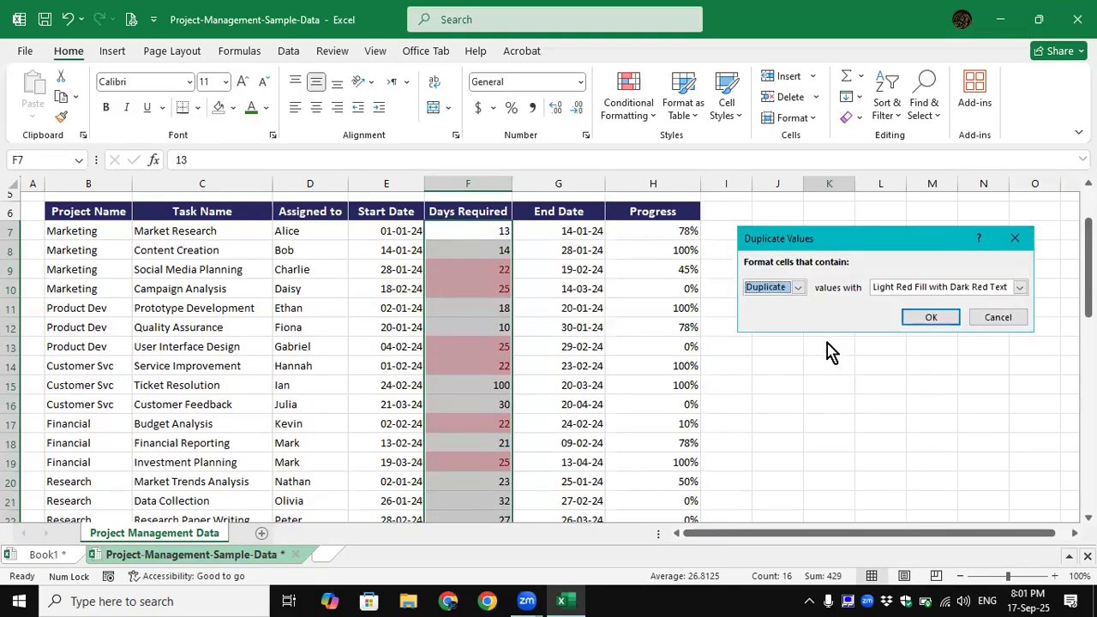
pyautogui.click(797, 287)
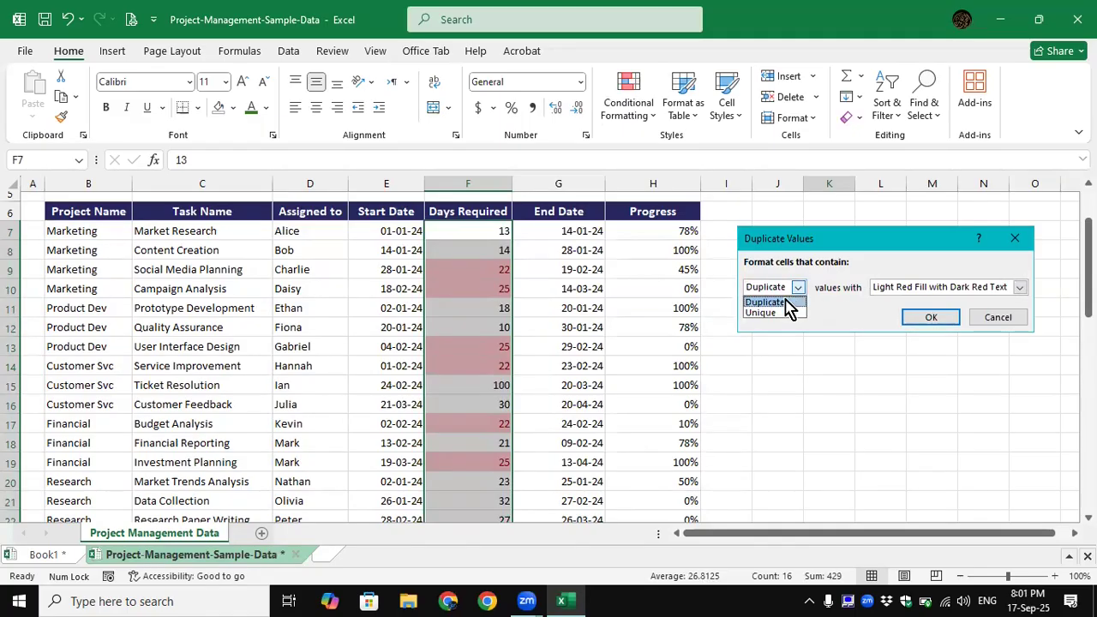
pyautogui.click(786, 312)
pyautogui.click(910, 289)
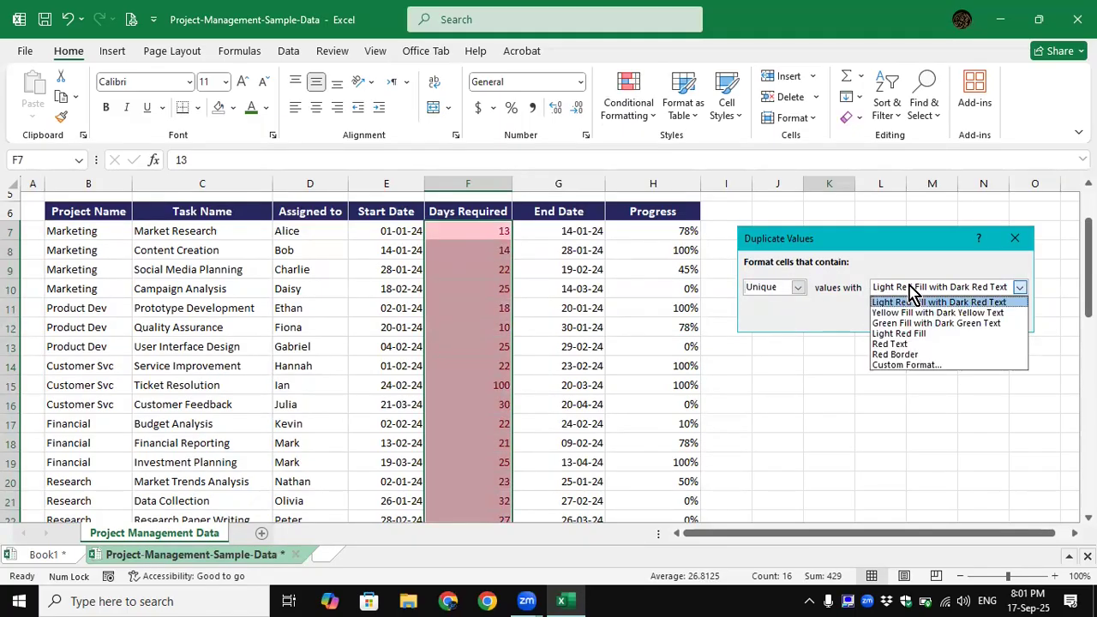
pyautogui.click(910, 313)
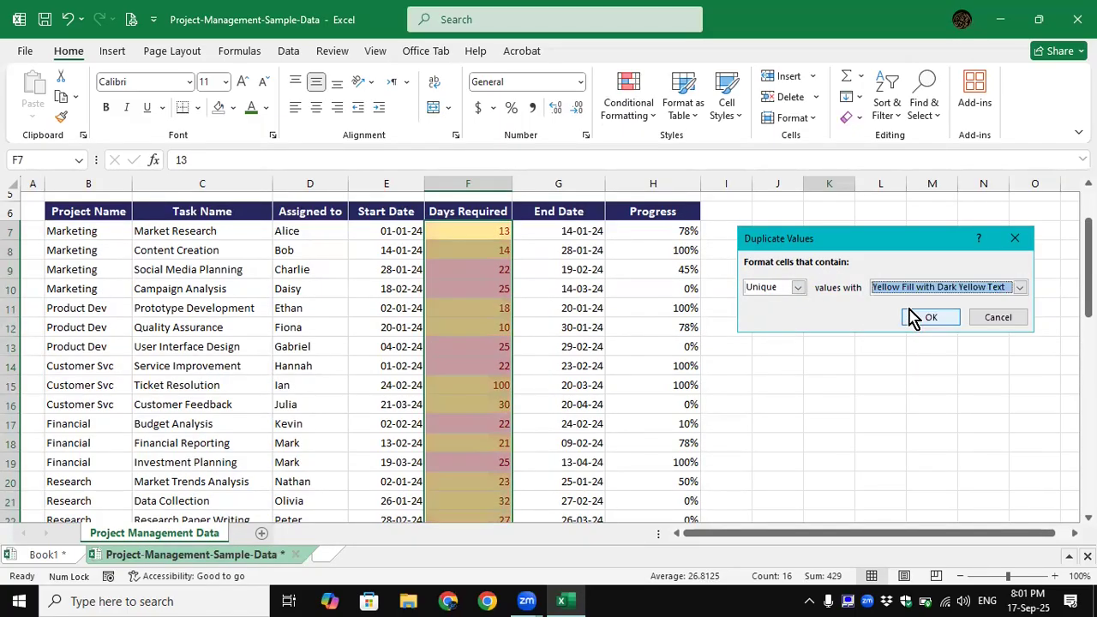
pyautogui.click(921, 317)
pyautogui.click(865, 335)
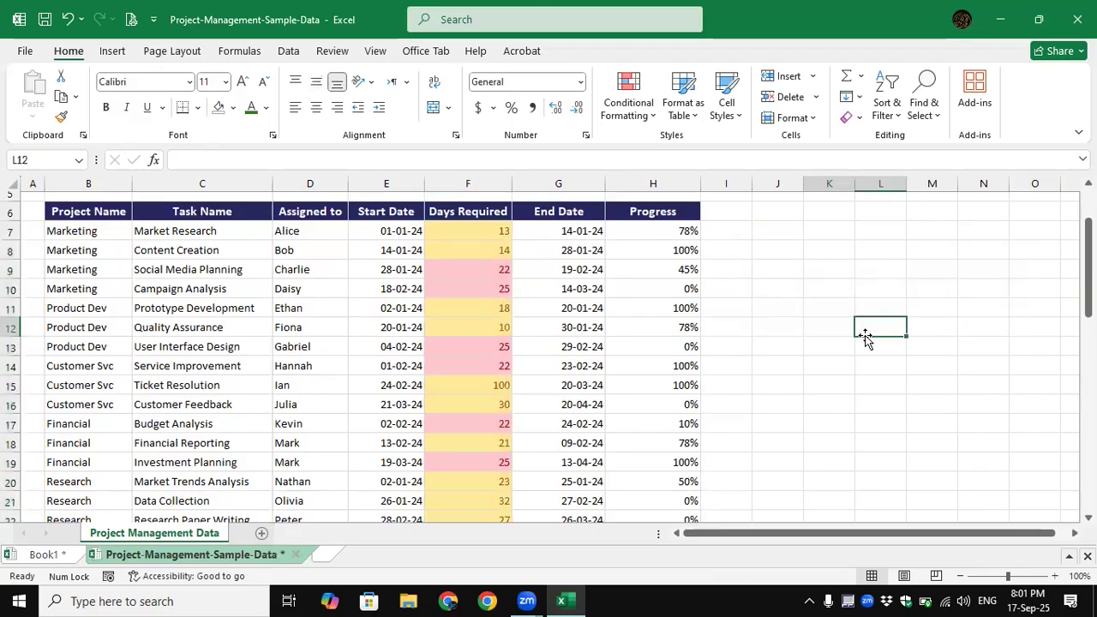
# Set the Days Required value for Ticket Resolution in F15 to 25.
pyautogui.scroll(-4, 702, 388)
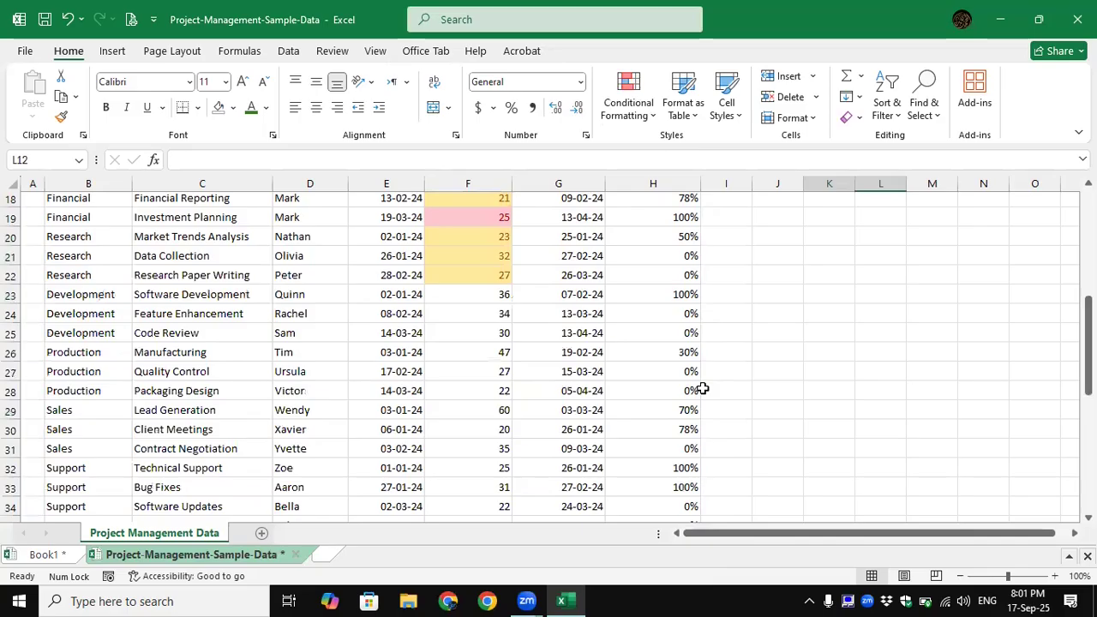
pyautogui.scroll(3, 702, 388)
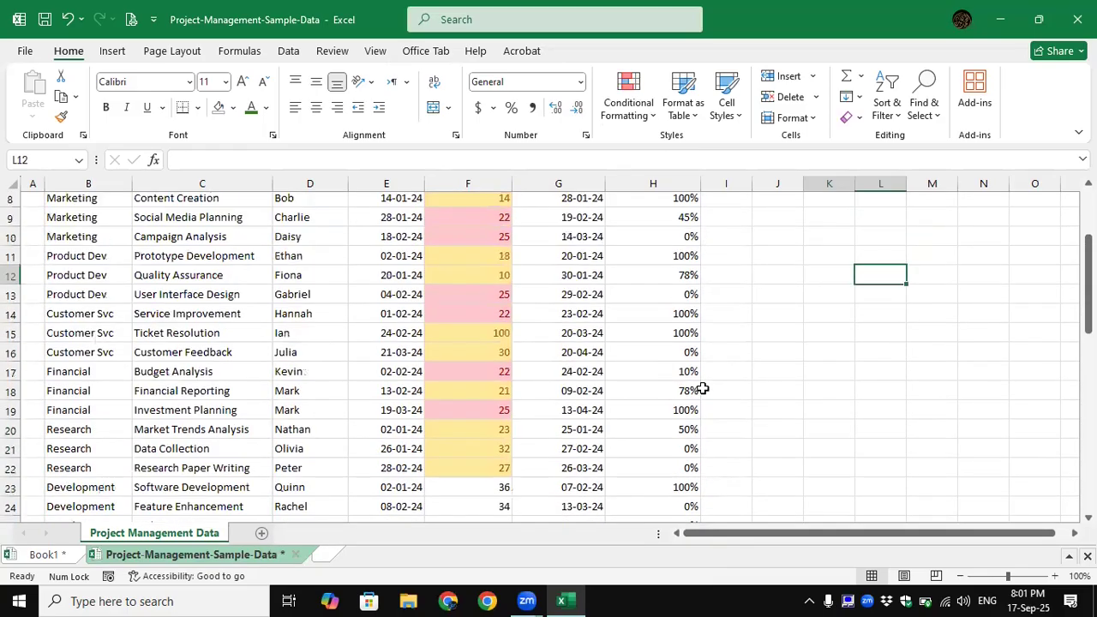
pyautogui.click(462, 330)
pyautogui.write('2')
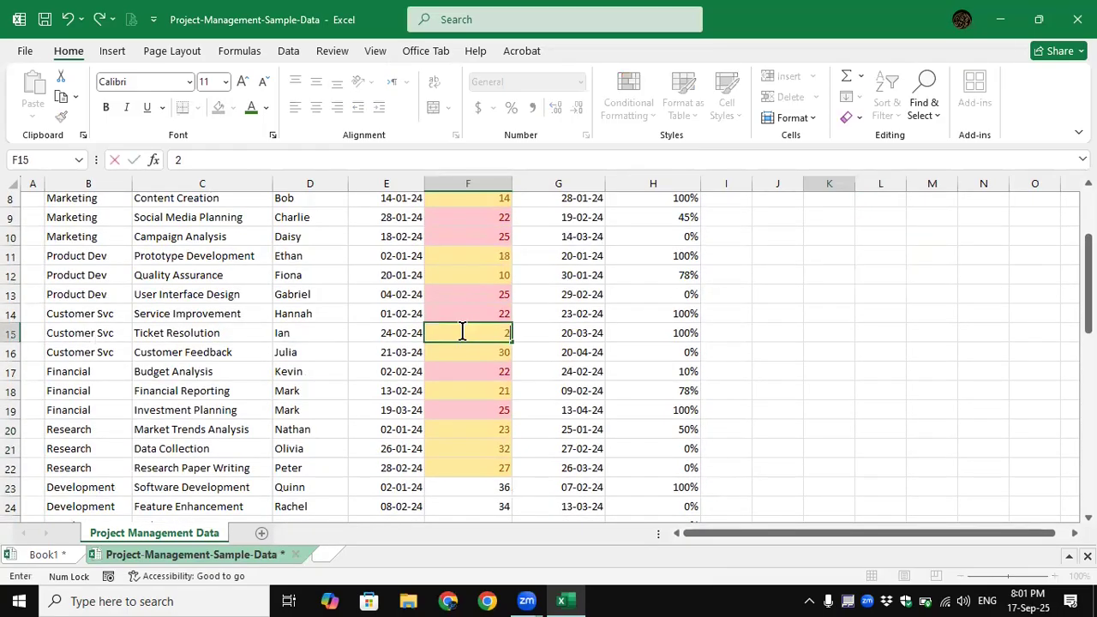
pyautogui.write('5')
pyautogui.press('Return')
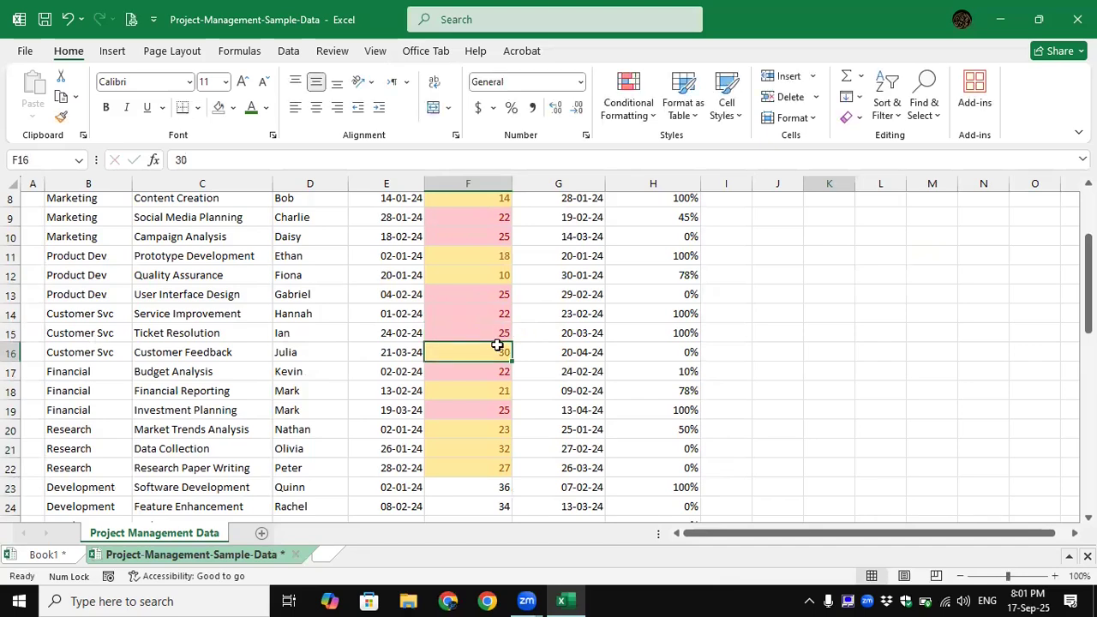
# Select the Days Required values F7:F22 and clear the conditional formatting rules from the entire sheet.
pyautogui.scroll(1, 497, 345)
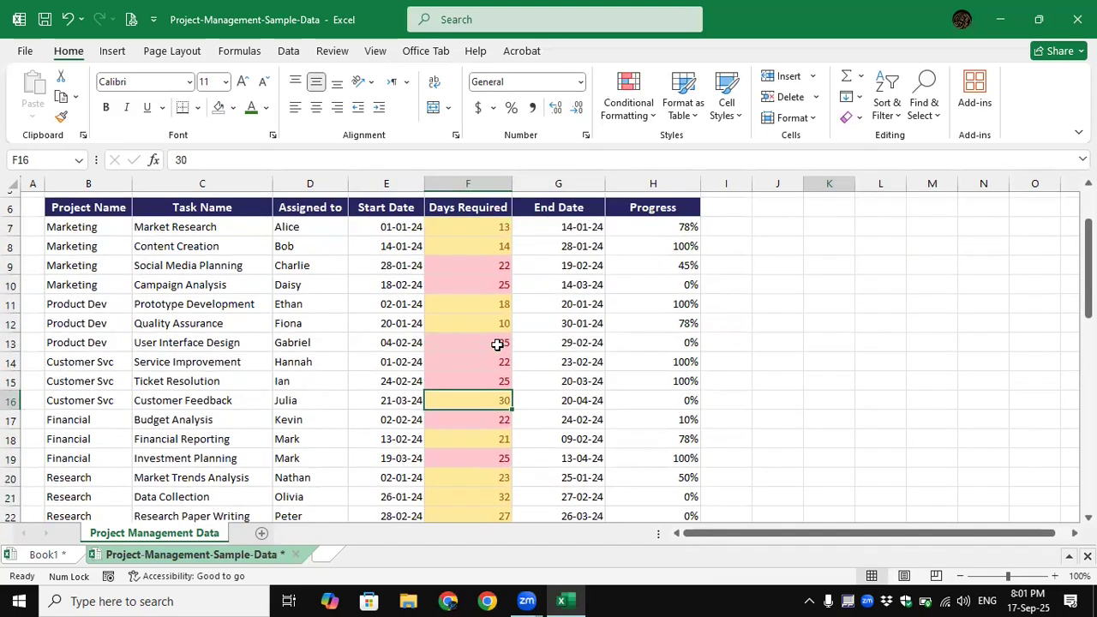
pyautogui.moveTo(477, 232)
pyautogui.mouseDown()
pyautogui.moveTo(497, 224)
pyautogui.moveTo(511, 509)
pyautogui.moveTo(494, 512)
pyautogui.mouseUp()
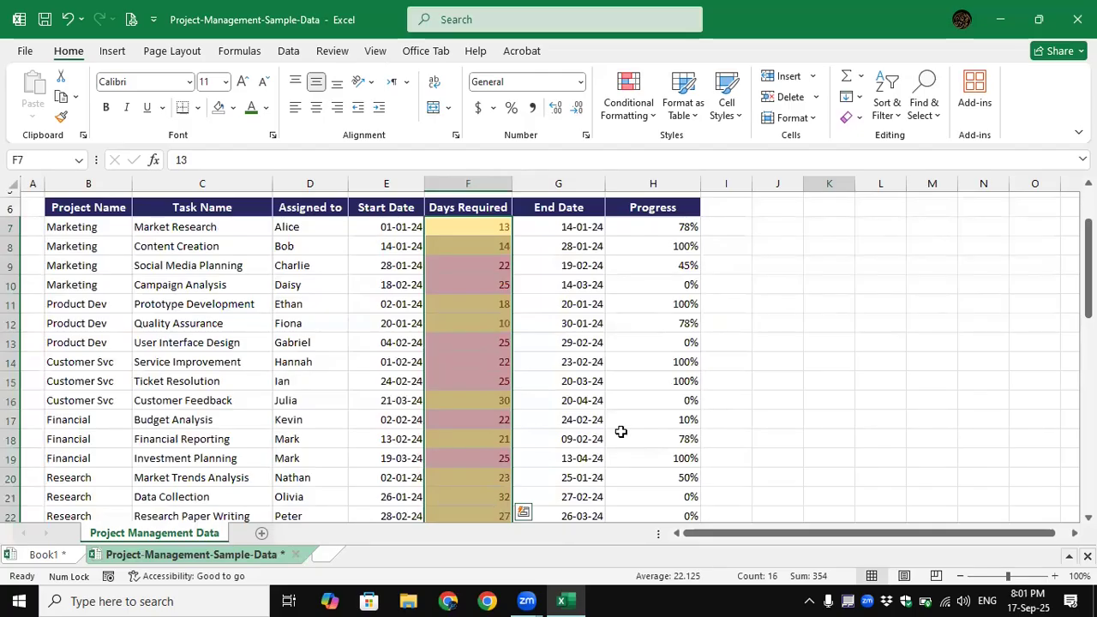
pyautogui.click(653, 124)
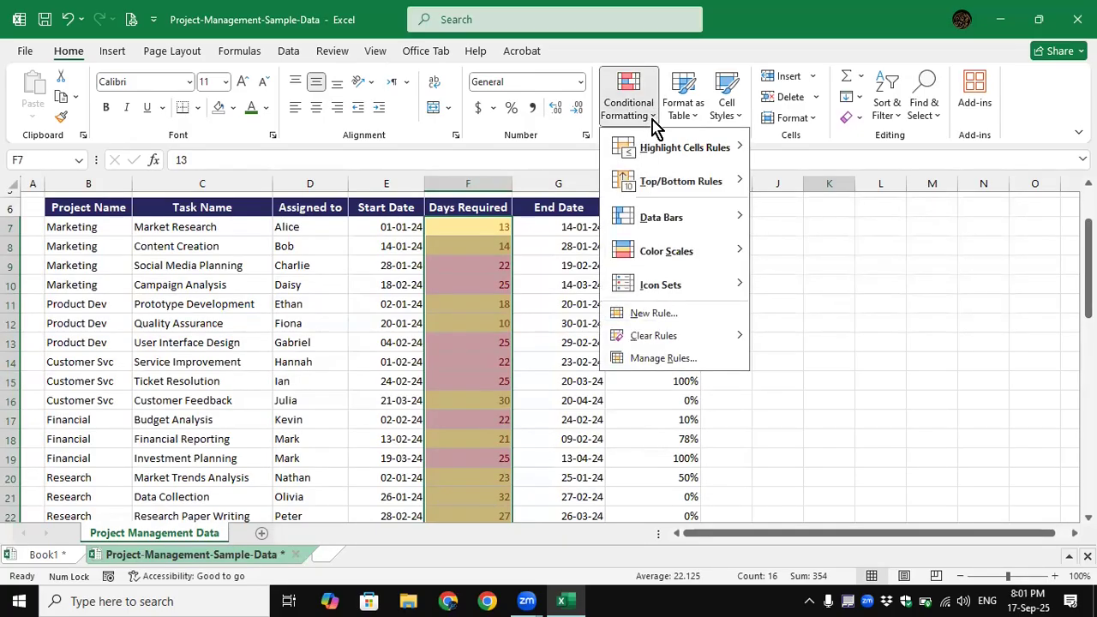
pyautogui.moveTo(662, 147)
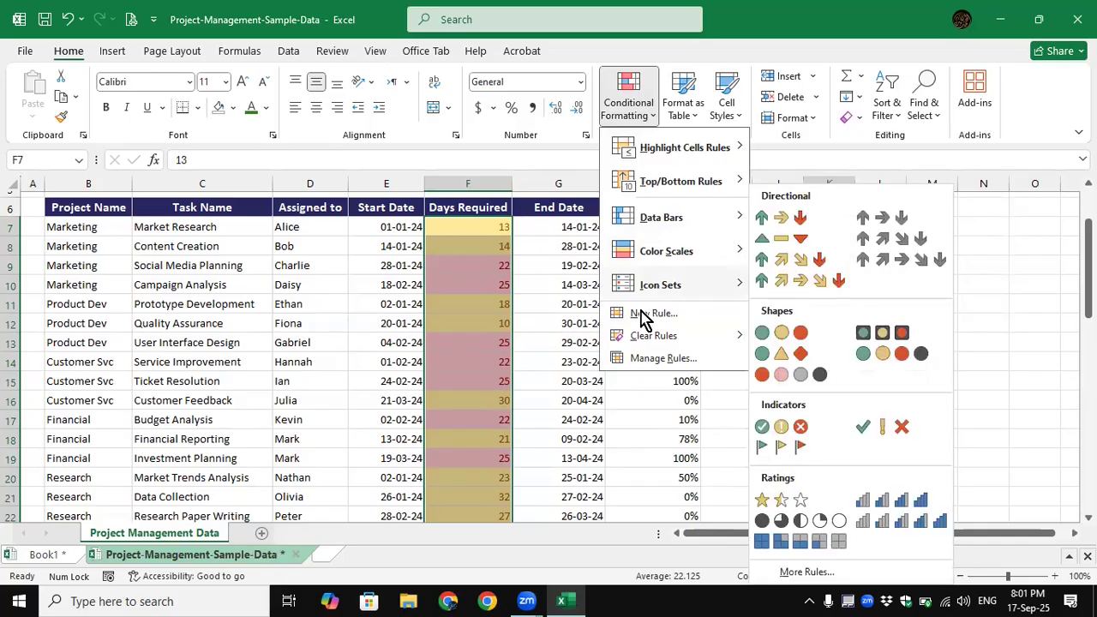
pyautogui.moveTo(646, 341)
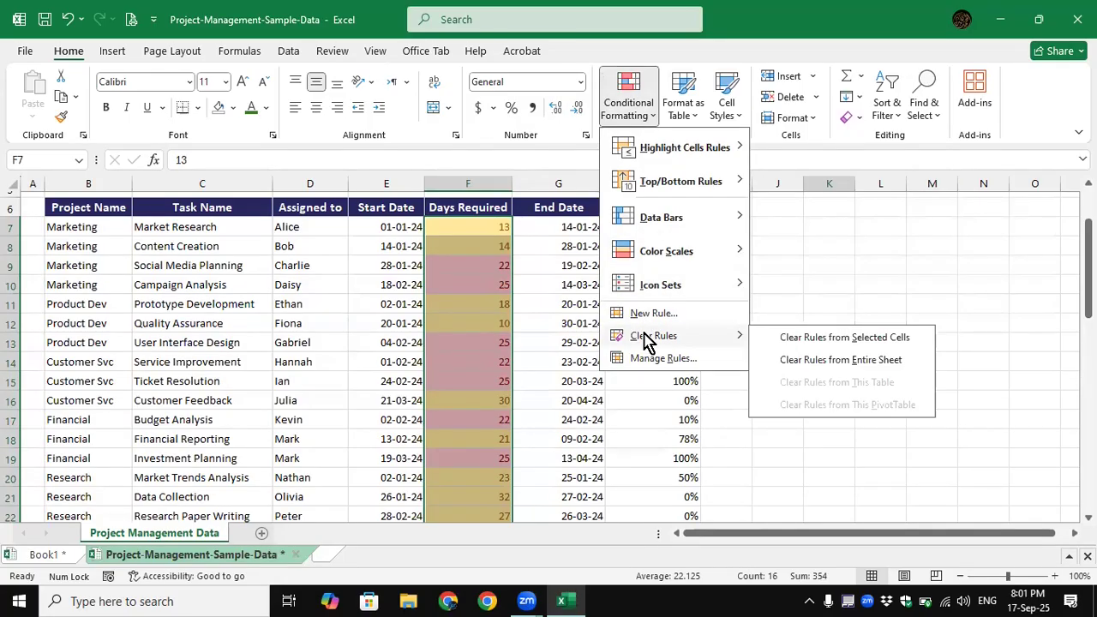
pyautogui.click(828, 362)
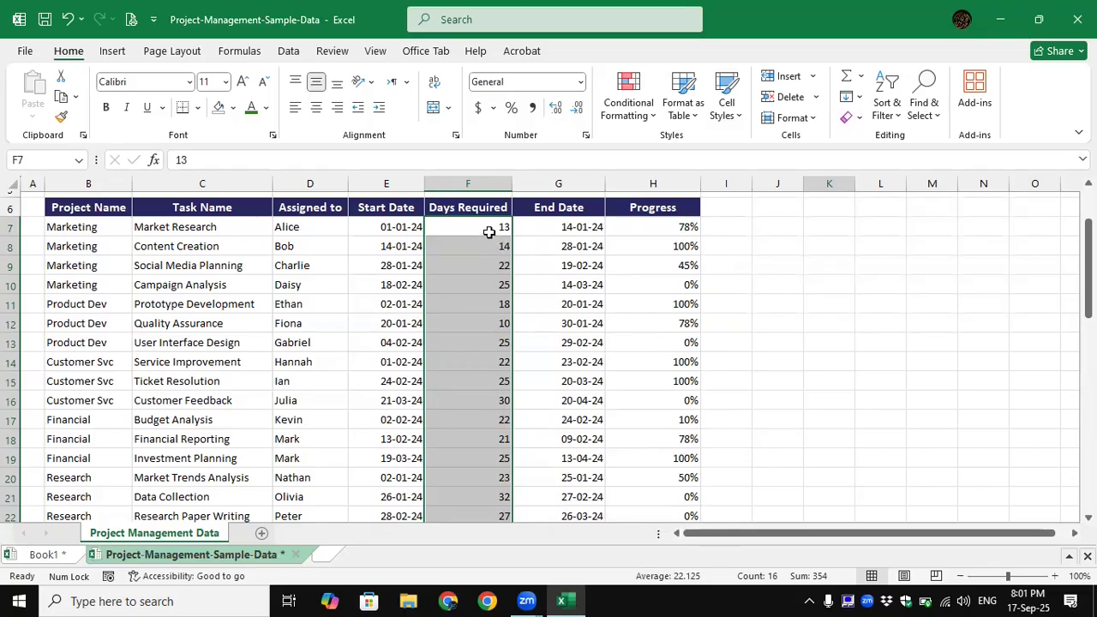
# Preview a Greater Than highlighting rule on the Days Required values F7:F22, then cancel it without applying.
pyautogui.click(654, 117)
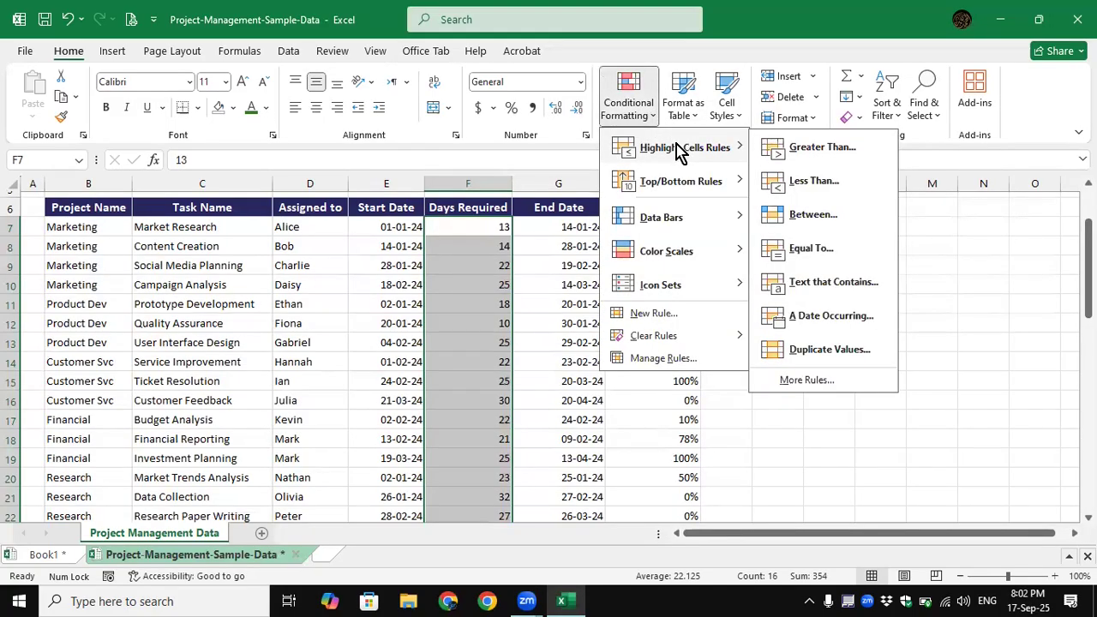
pyautogui.click(843, 157)
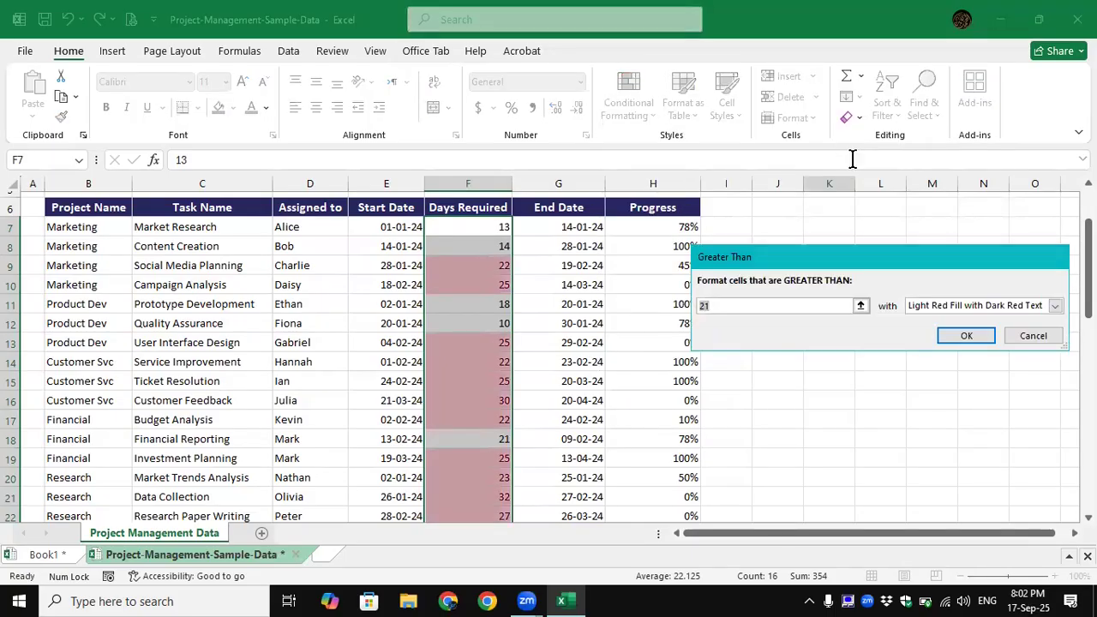
pyautogui.press('Escape')
# Highlight Days Required values between 12 and 23 in F7:F22 with Red Text, and make the range bold.
pyautogui.click(656, 118)
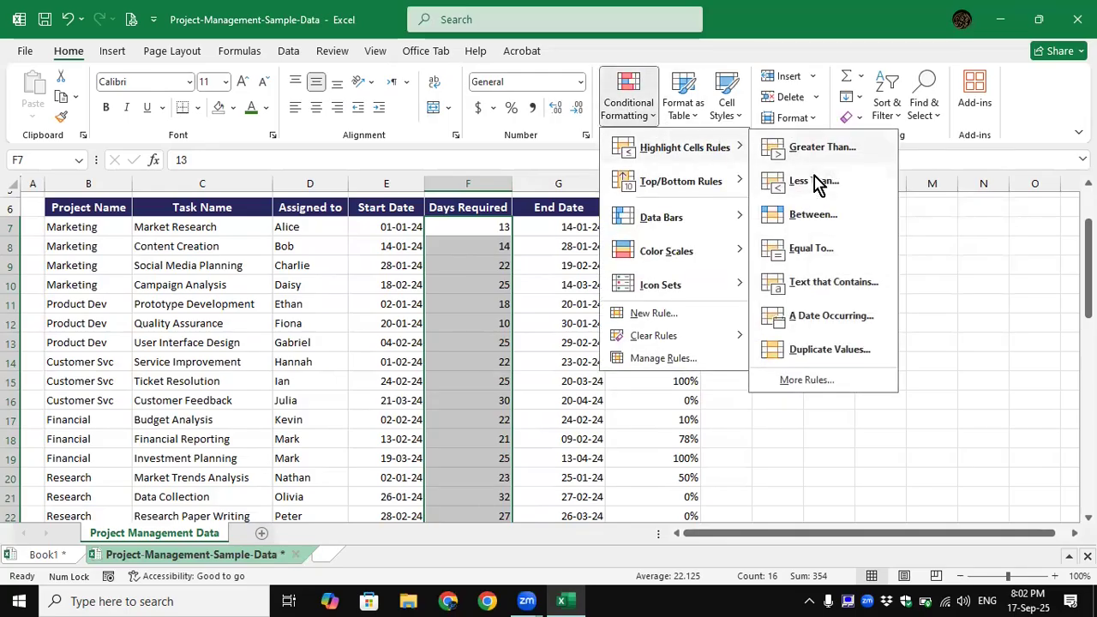
pyautogui.click(813, 215)
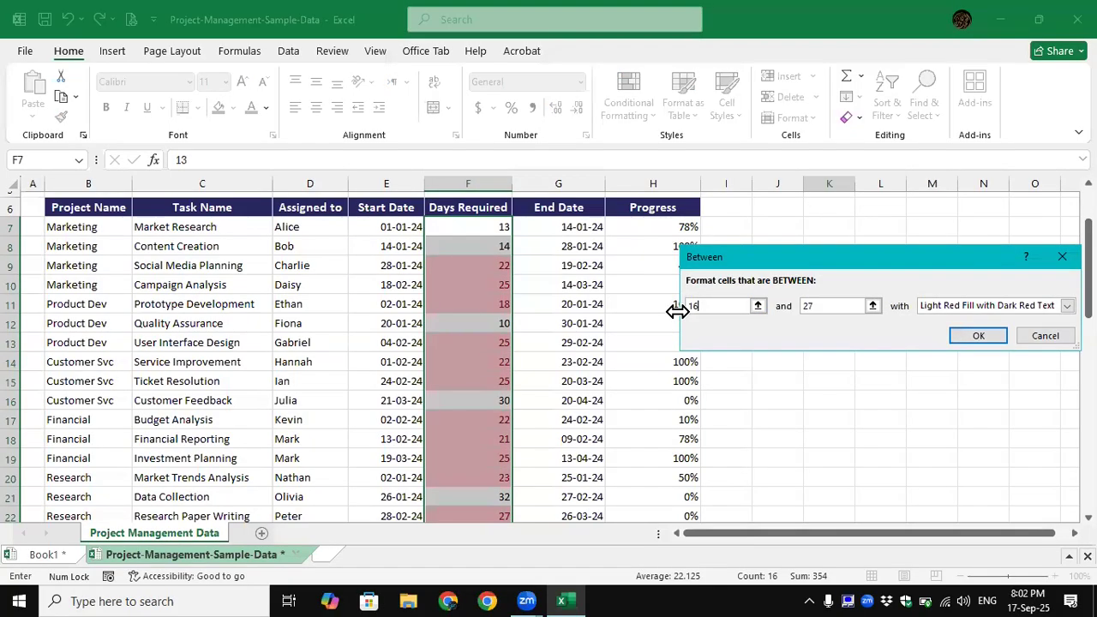
pyautogui.press('BackSpace')
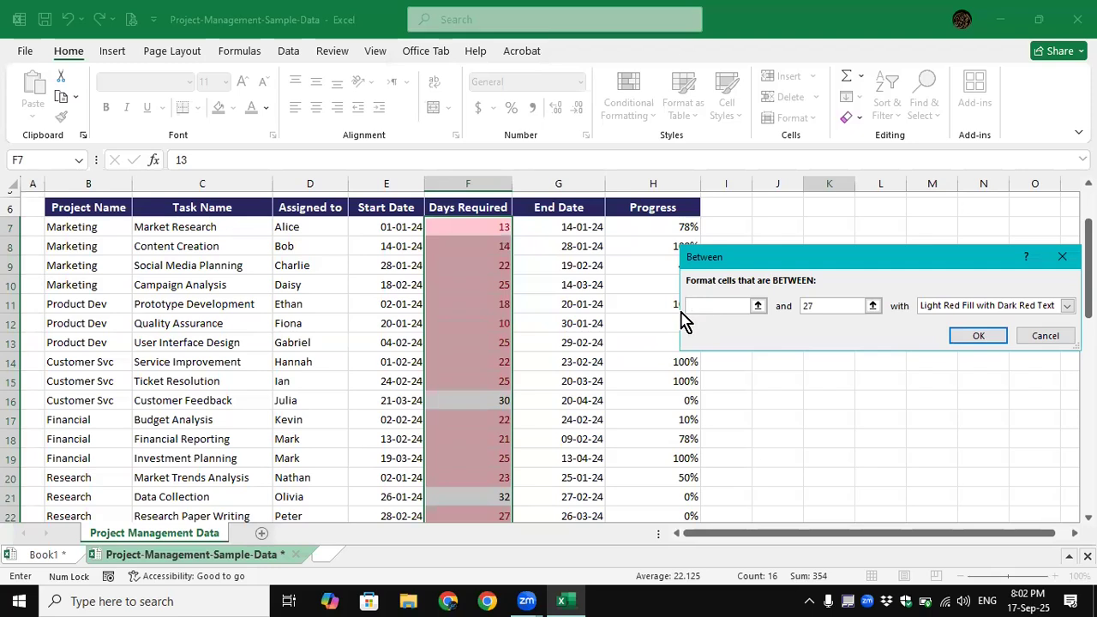
pyautogui.write('12')
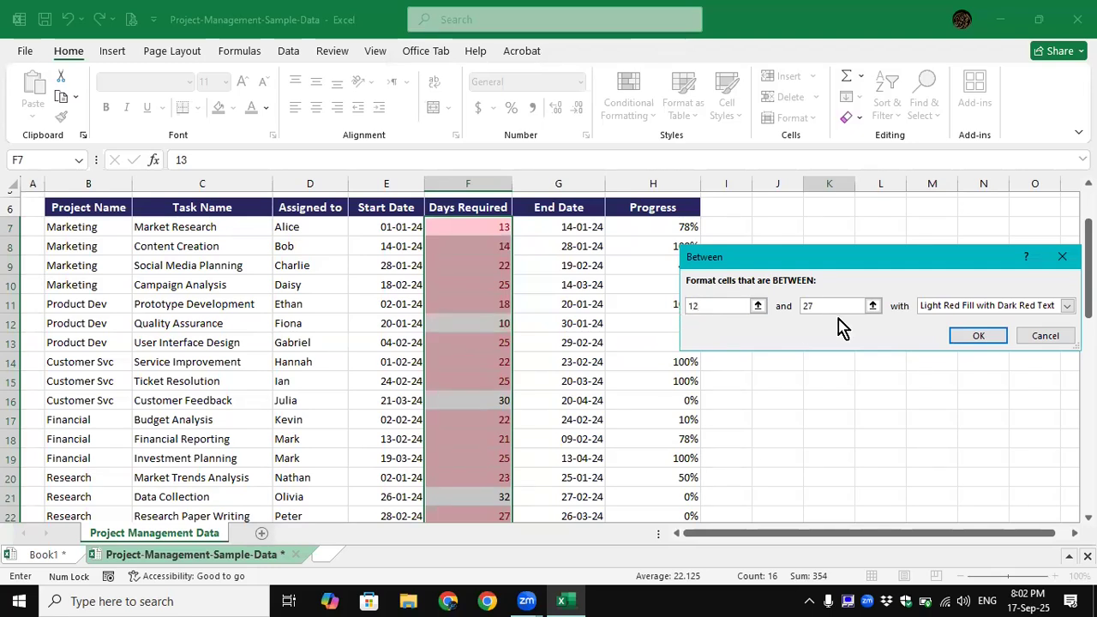
pyautogui.press('BackSpace')
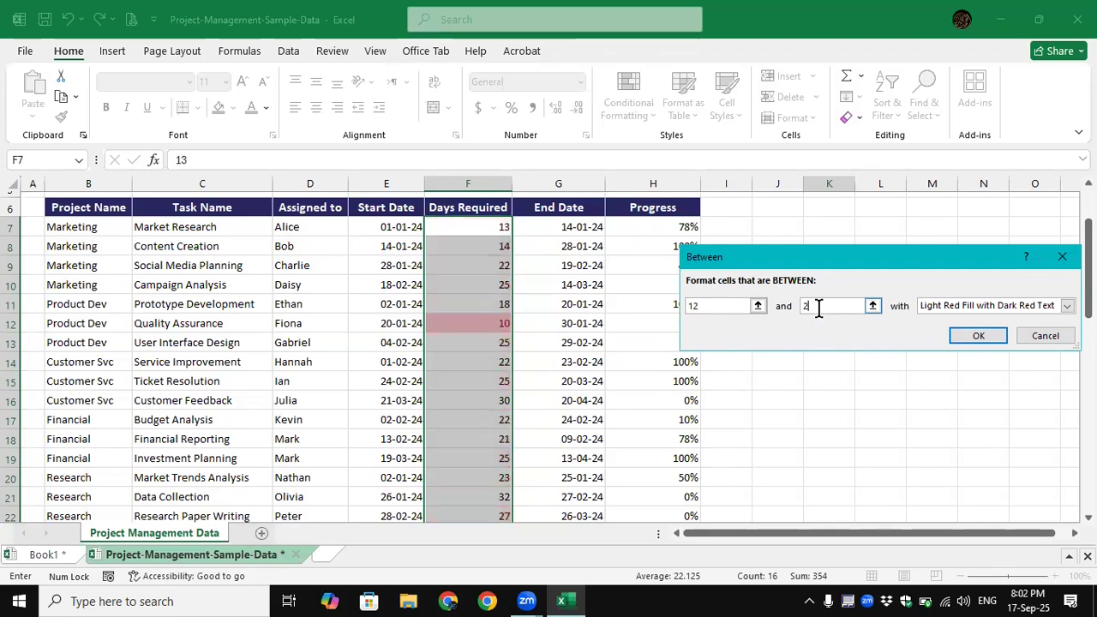
pyautogui.write('3')
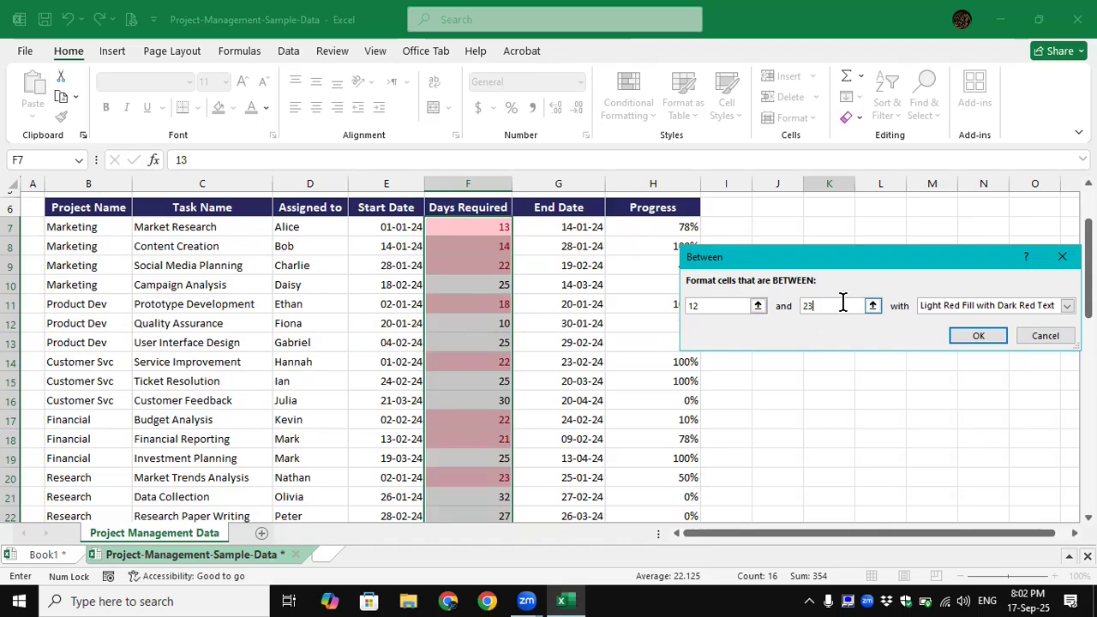
pyautogui.click(1065, 307)
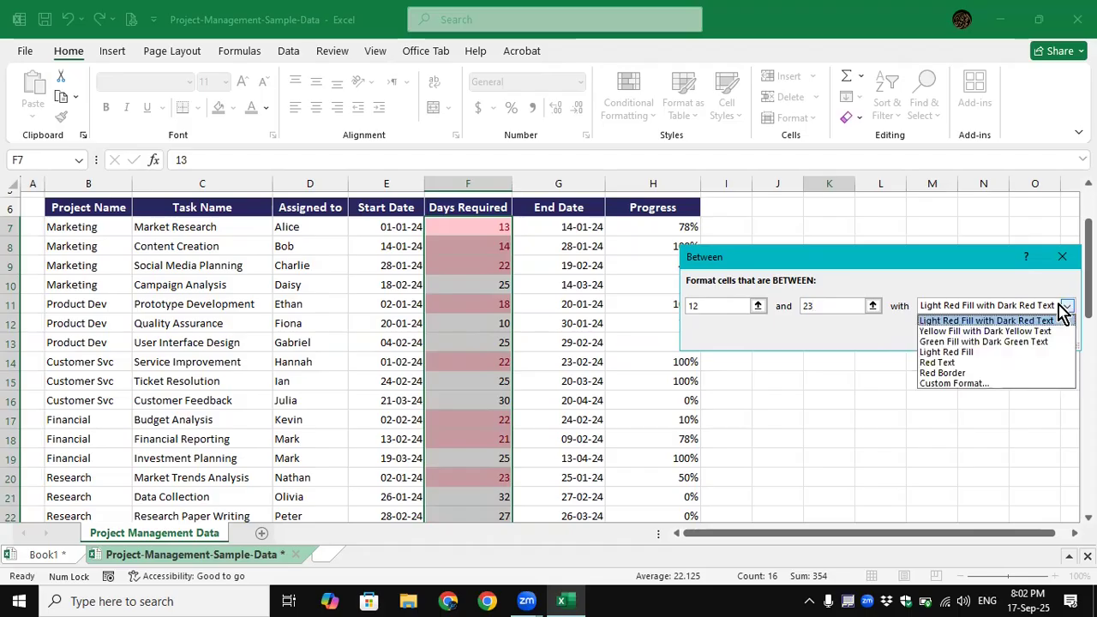
pyautogui.click(969, 367)
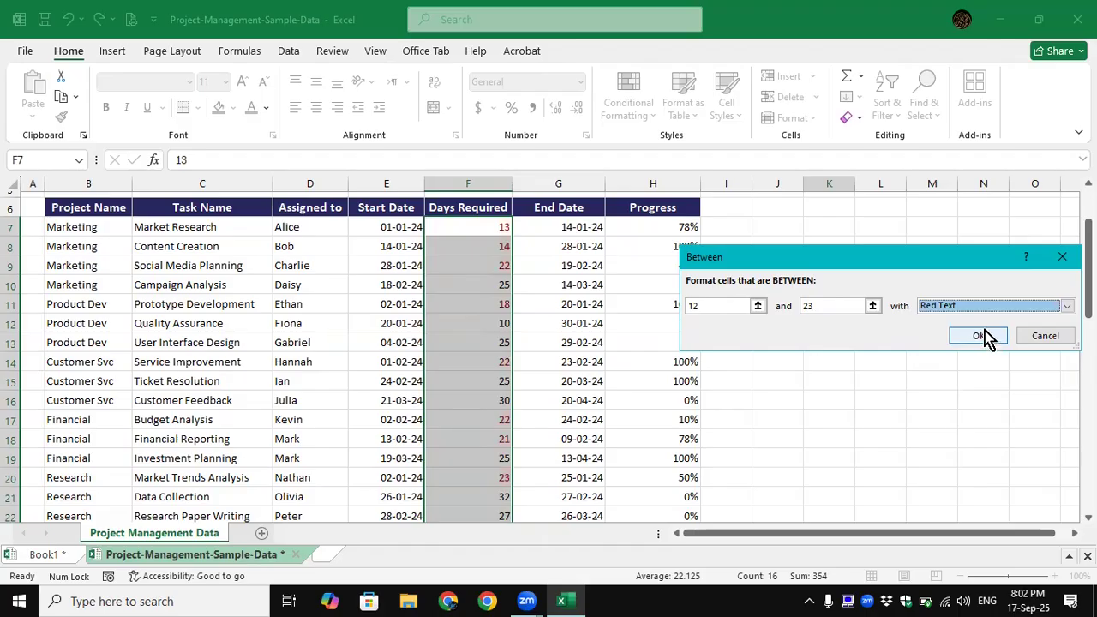
pyautogui.click(977, 336)
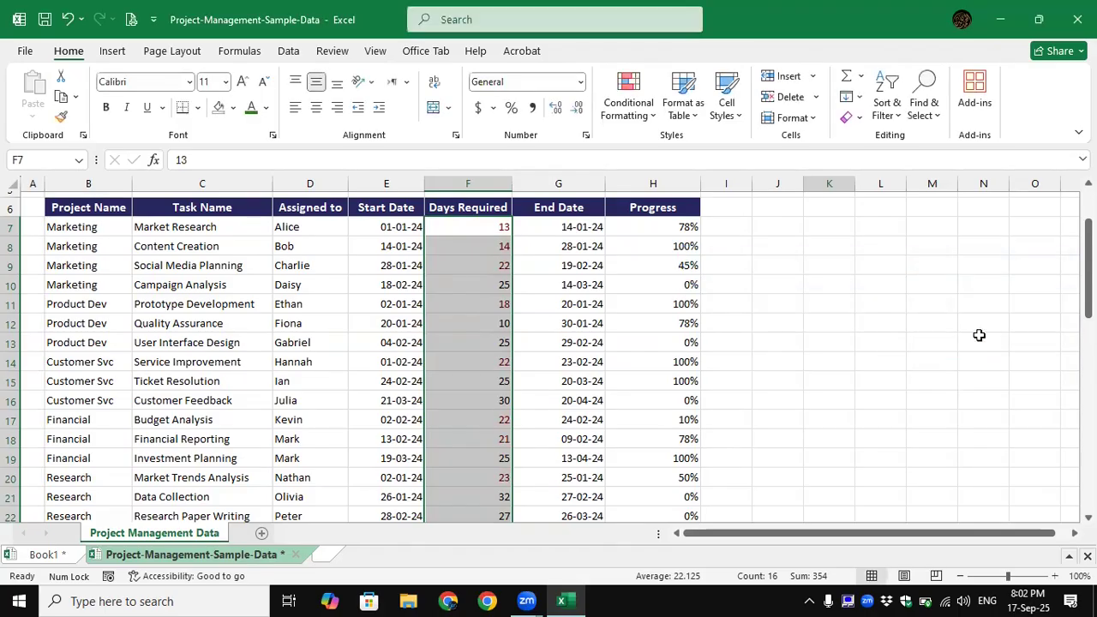
pyautogui.click(105, 107)
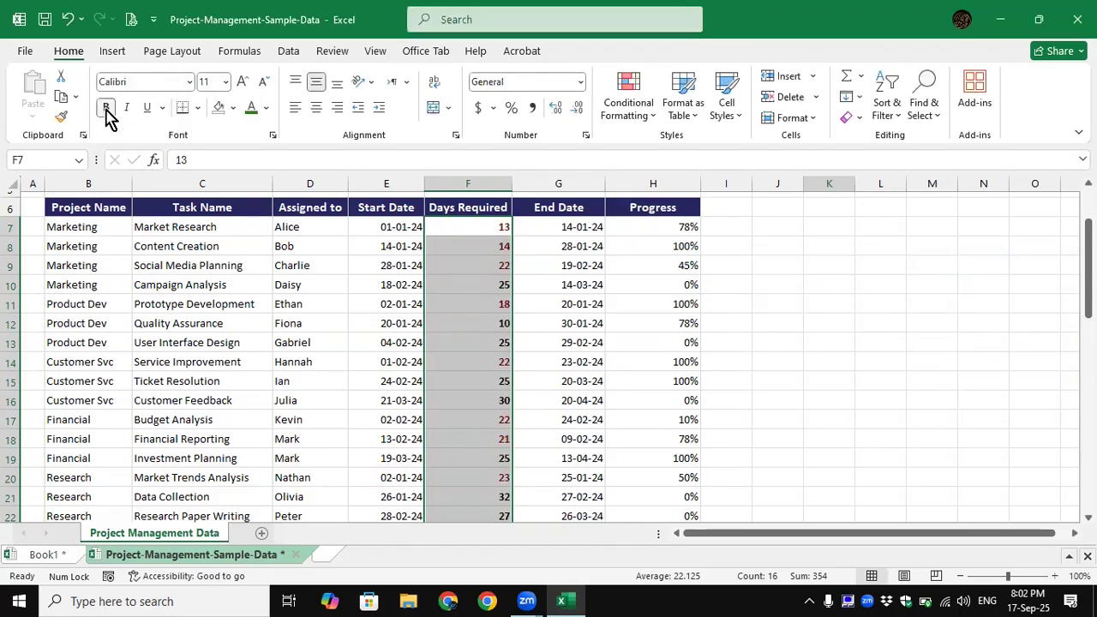
pyautogui.click(579, 320)
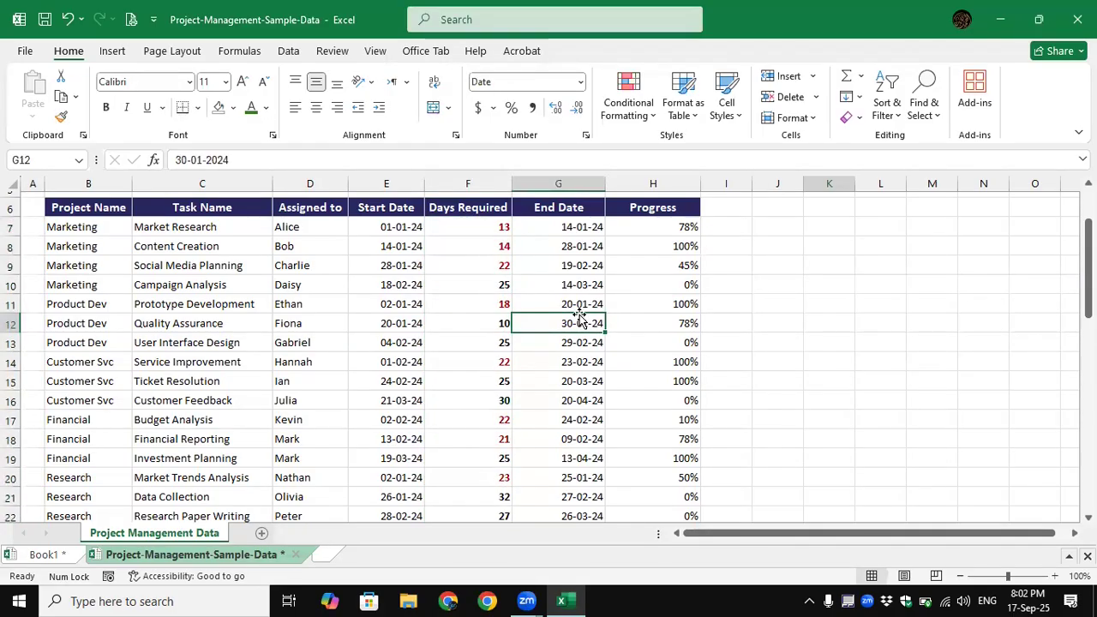
# Examine the formatted Days Required values up close and within the whole project table.
pyautogui.keyDown('ctrl'); pyautogui.scroll(3, 580, 314); pyautogui.keyUp('ctrl')
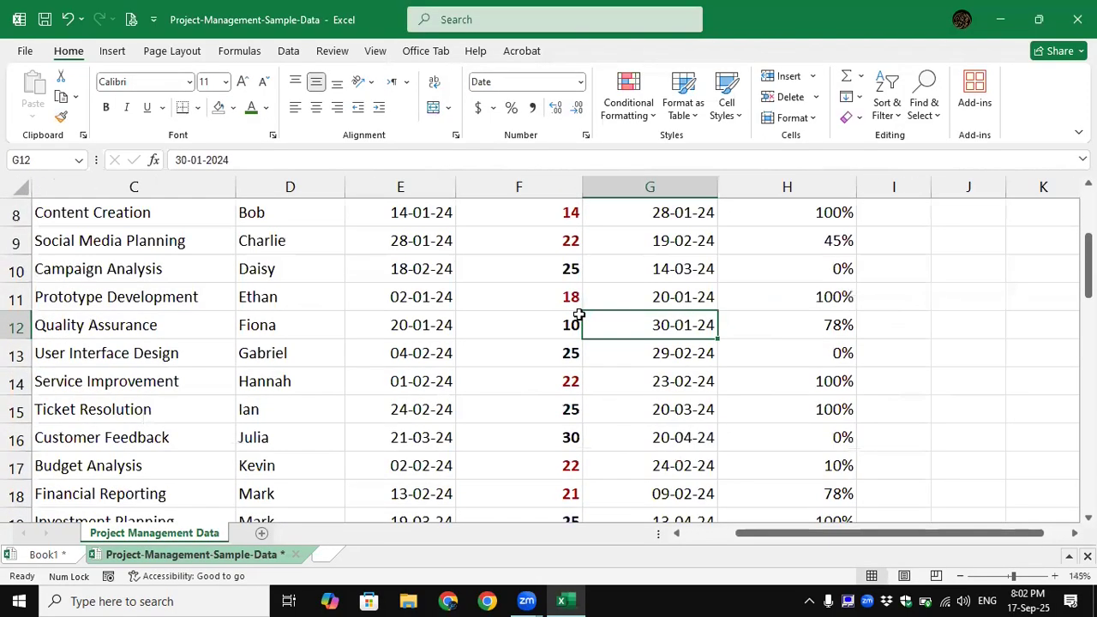
pyautogui.click(567, 212)
pyautogui.scroll(3, 565, 214)
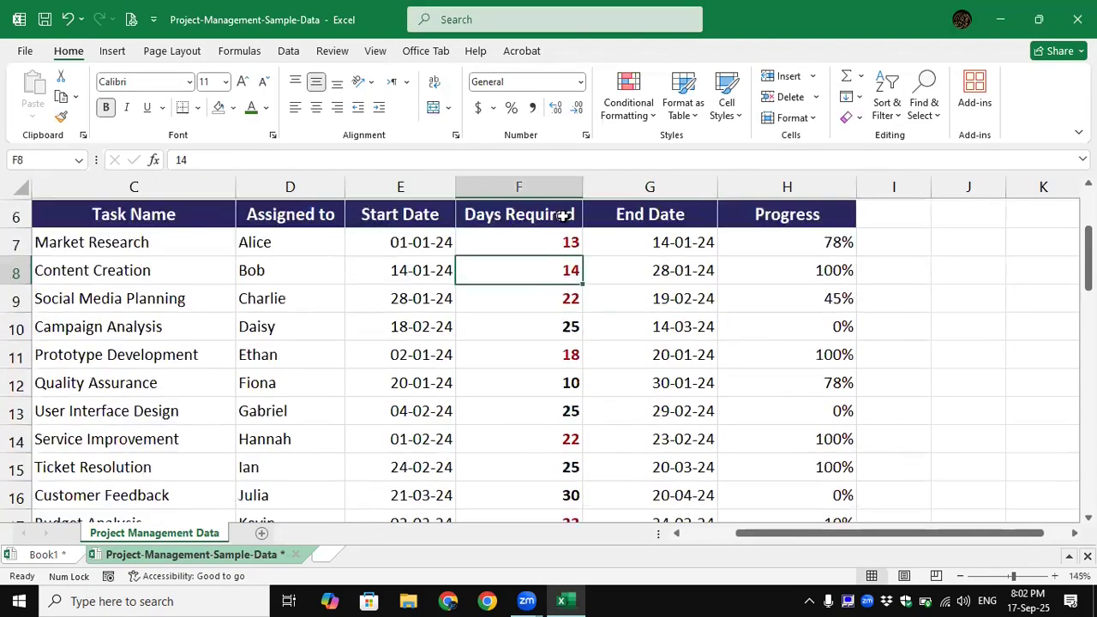
pyautogui.scroll(-1, 563, 216)
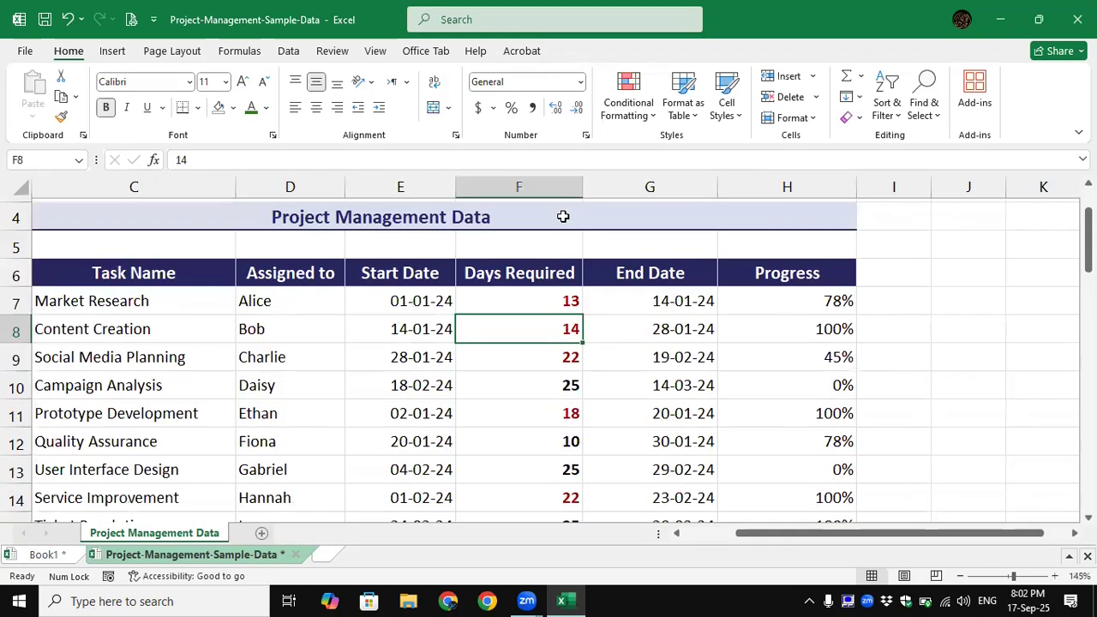
pyautogui.keyDown('ctrl'); pyautogui.scroll(-2, 563, 217); pyautogui.keyUp('ctrl')
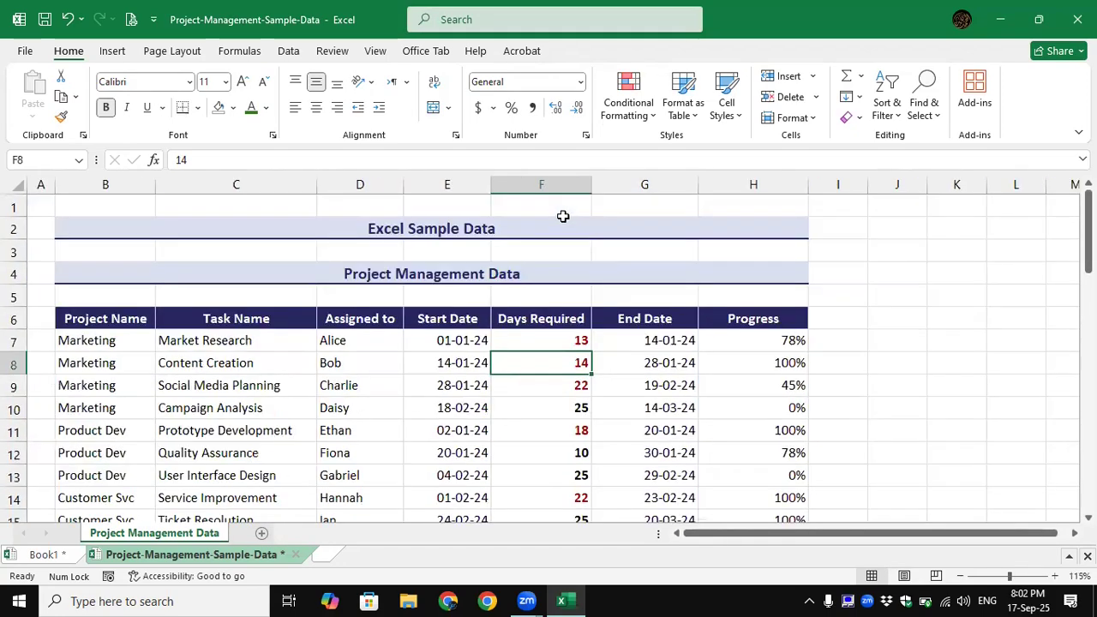
pyautogui.keyDown('ctrl'); pyautogui.scroll(-2, 563, 217); pyautogui.keyUp('ctrl')
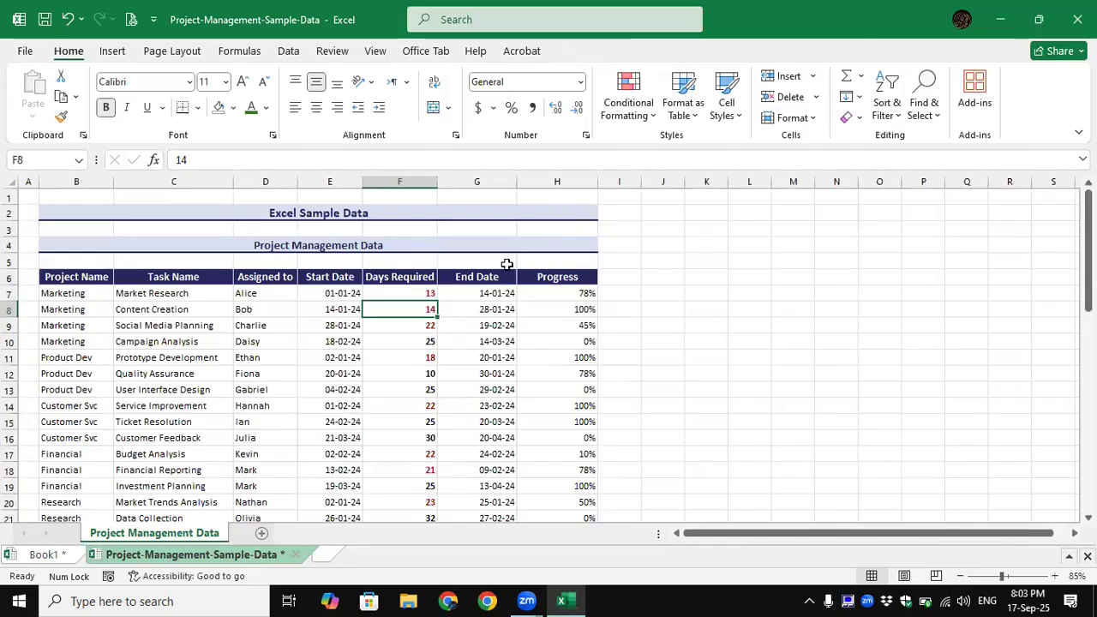
pyautogui.keyDown('ctrl'); pyautogui.scroll(1, 503, 293); pyautogui.keyUp('ctrl')
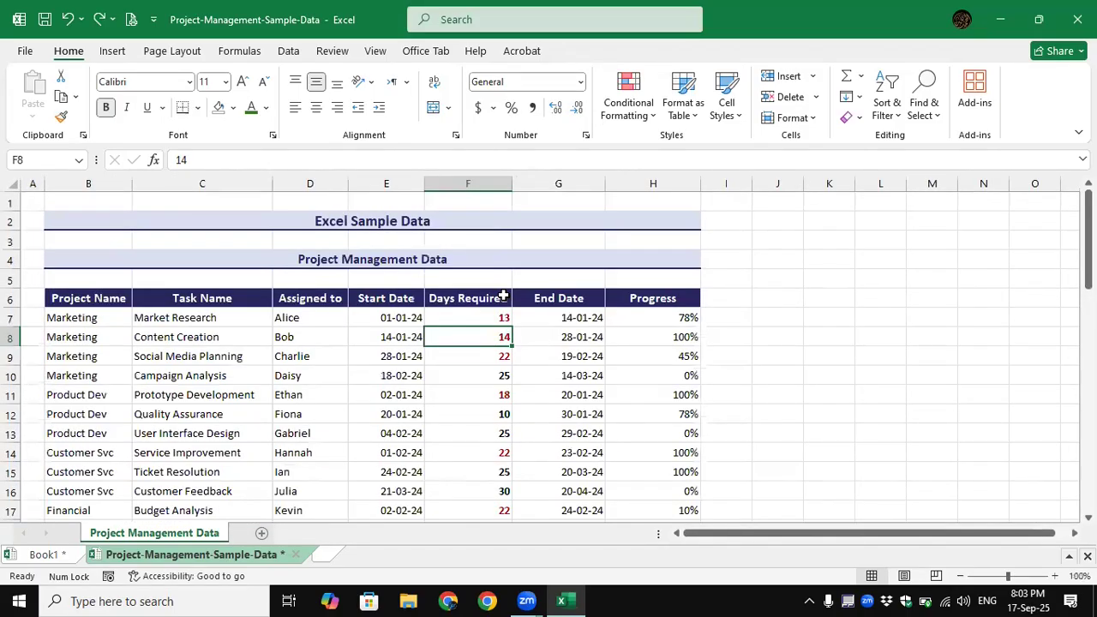
pyautogui.keyDown('ctrl'); pyautogui.scroll(2, 503, 294); pyautogui.keyUp('ctrl')
pyautogui.scroll(1, 503, 294)
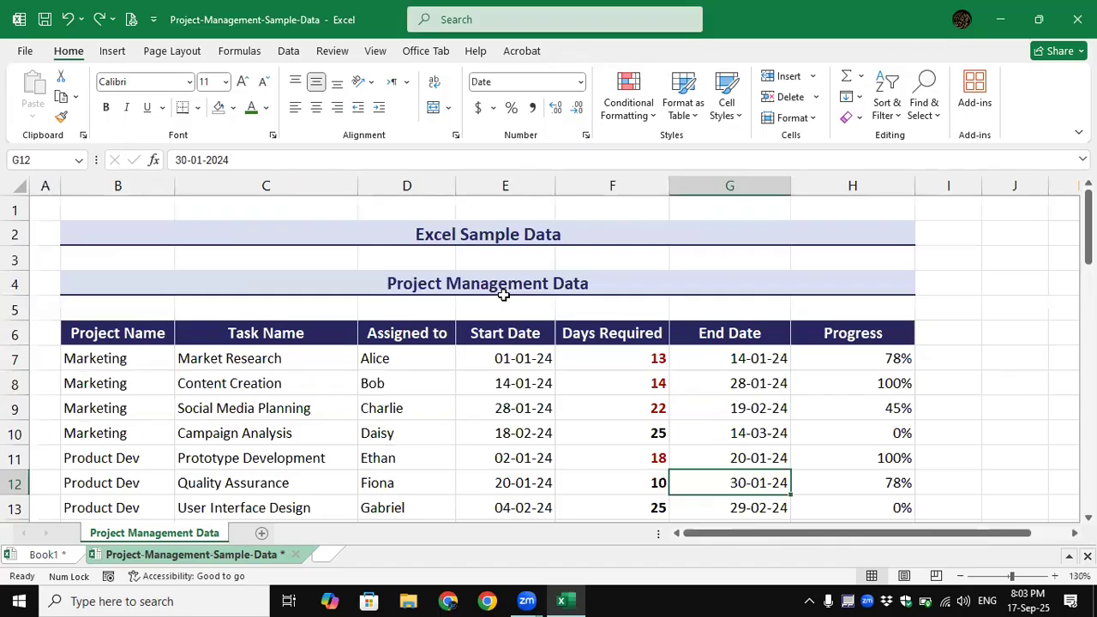
# Select the Days Required values F7:F22 and clear the conditional formatting rules from the selected cells.
pyautogui.keyDown('ctrl'); pyautogui.scroll(-1, 502, 293); pyautogui.keyUp('ctrl')
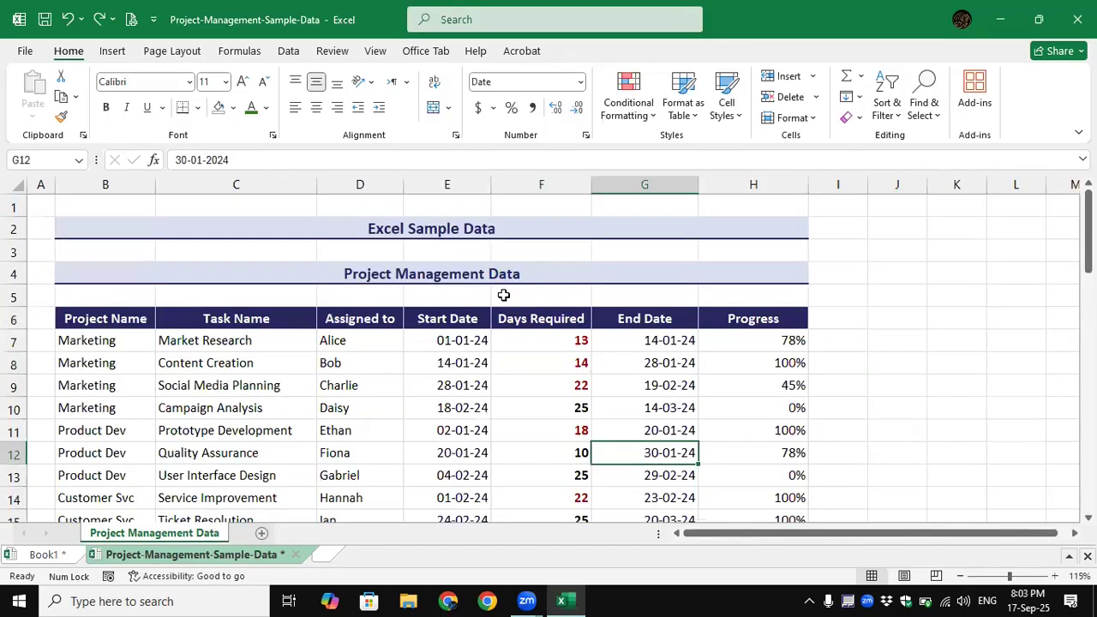
pyautogui.keyDown('ctrl'); pyautogui.scroll(-1, 503, 293); pyautogui.keyUp('ctrl')
pyautogui.moveTo(495, 317); pyautogui.dragTo(487, 520)
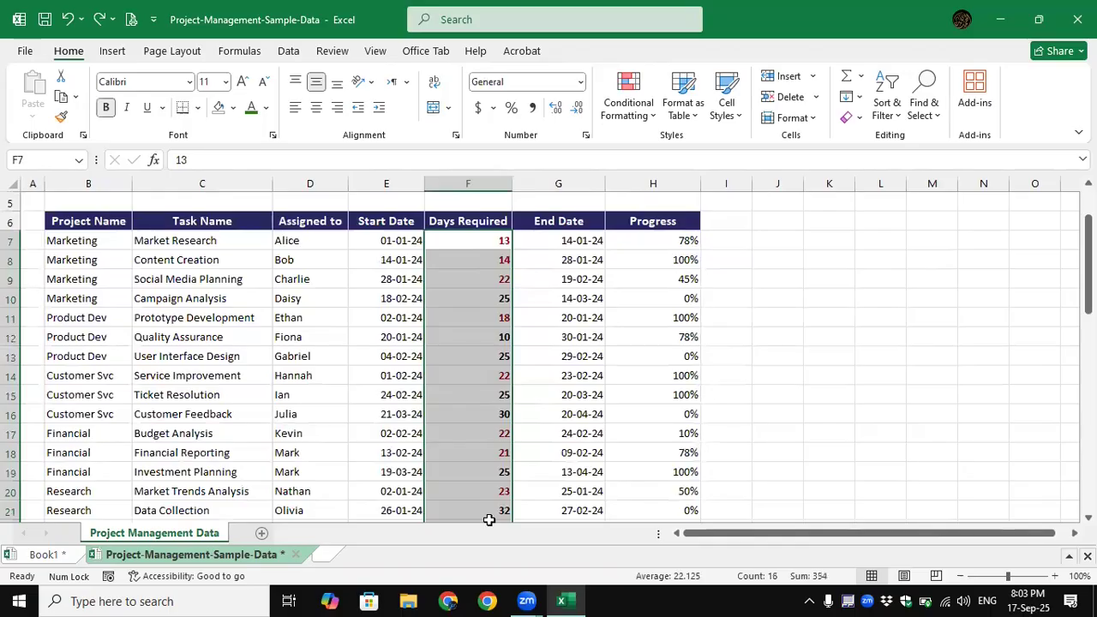
pyautogui.click(652, 120)
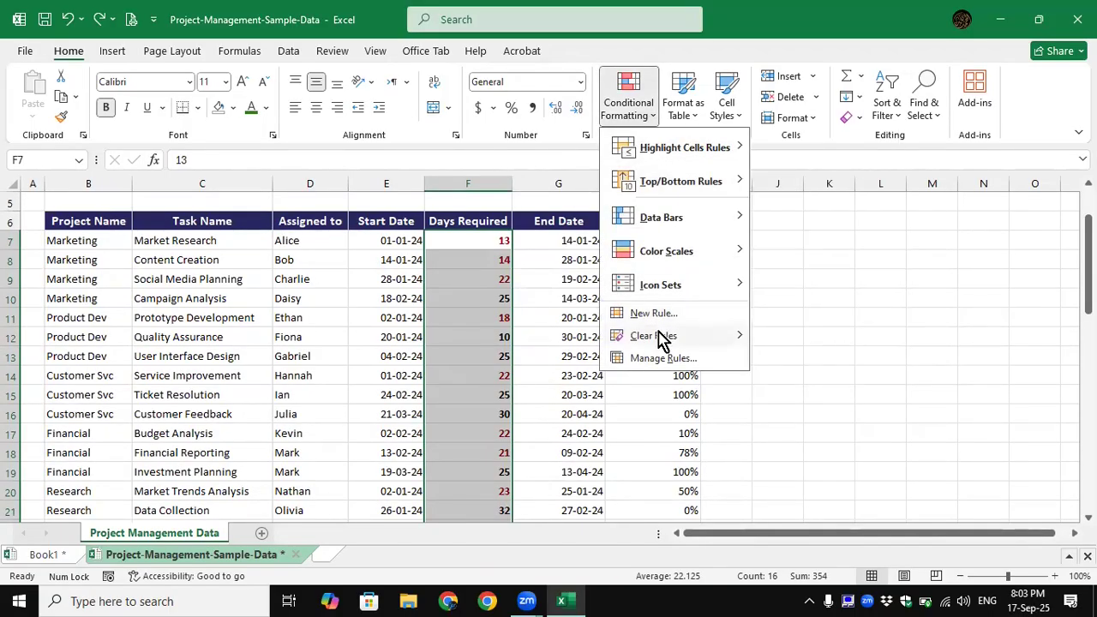
pyautogui.moveTo(661, 339)
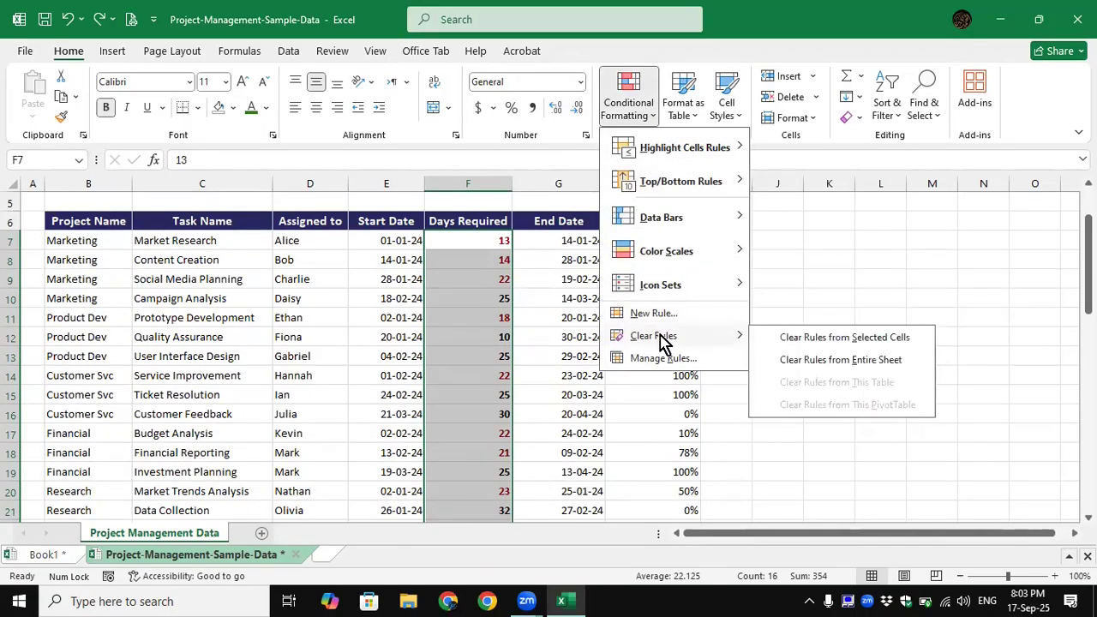
pyautogui.click(801, 340)
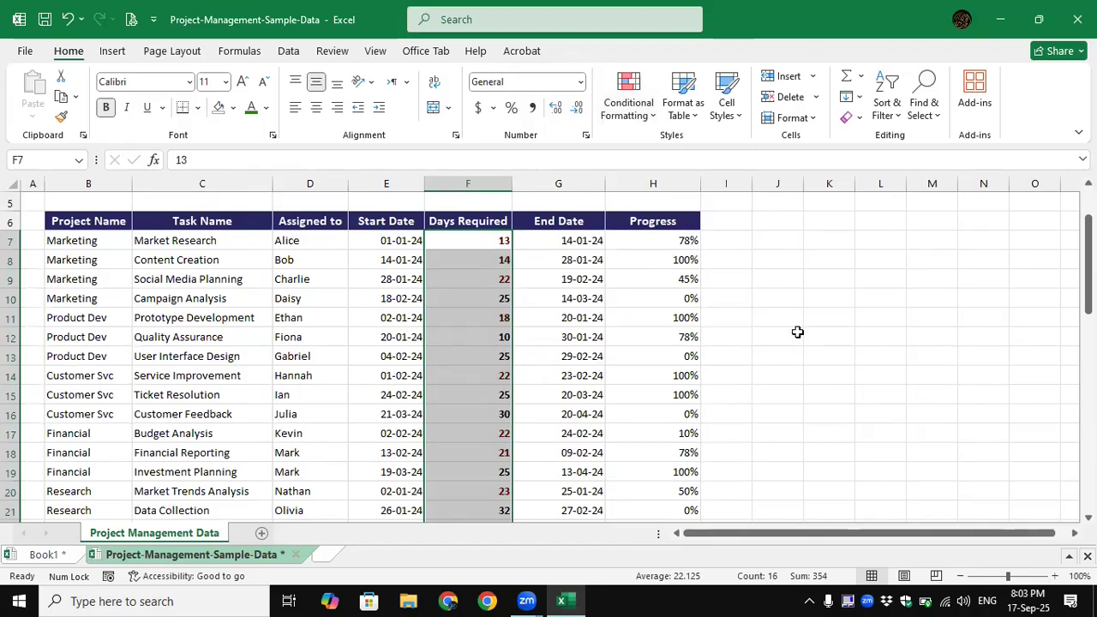
# Highlight Days Required values between 12 and 23 in F7:F22 with Green Fill with Dark Green Text.
pyautogui.click(655, 113)
pyautogui.moveTo(705, 163)
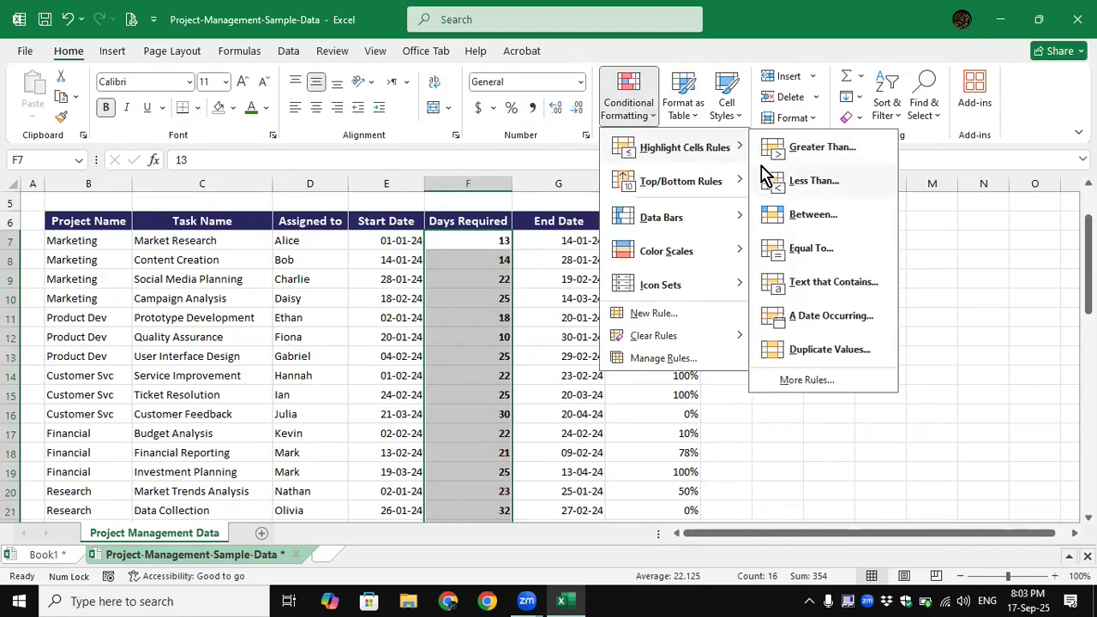
pyautogui.click(797, 213)
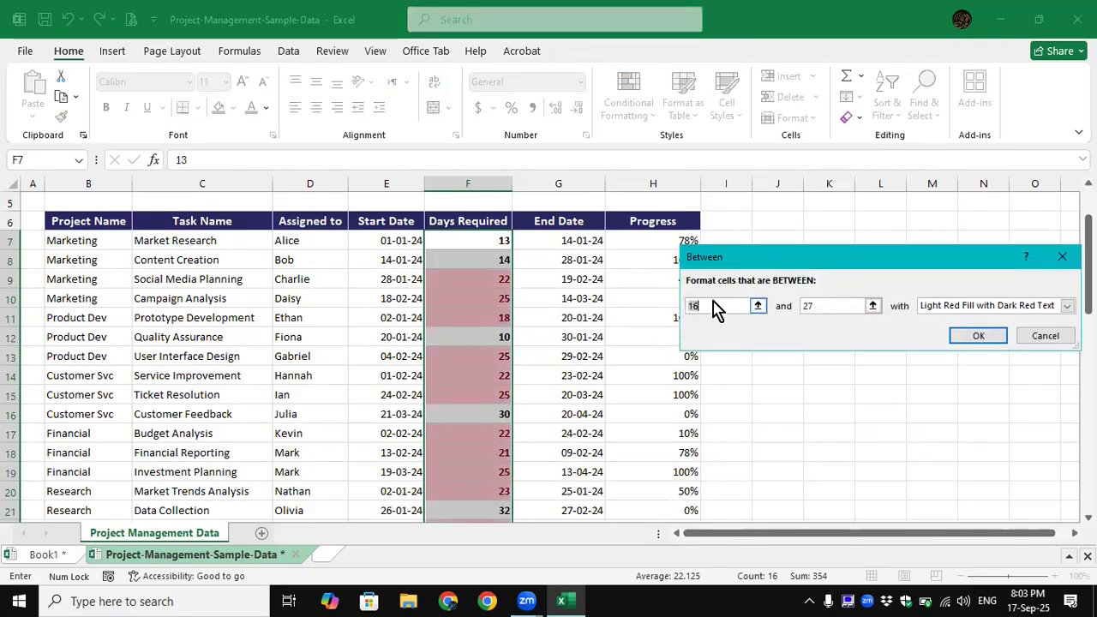
pyautogui.write('12')
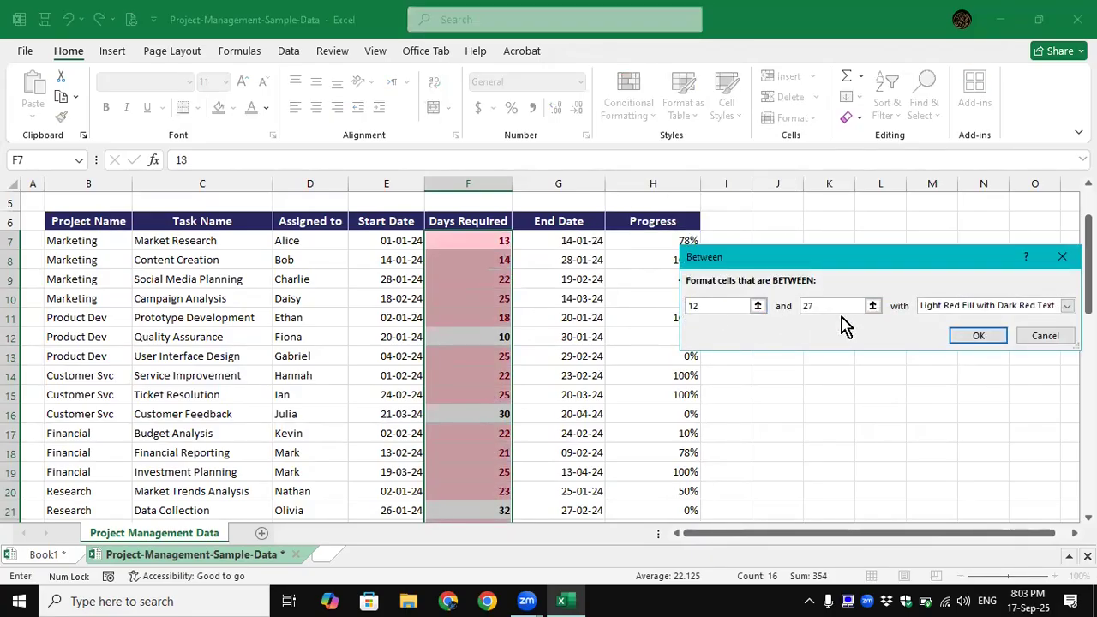
pyautogui.click(832, 304)
pyautogui.press('BackSpace')
pyautogui.write('3')
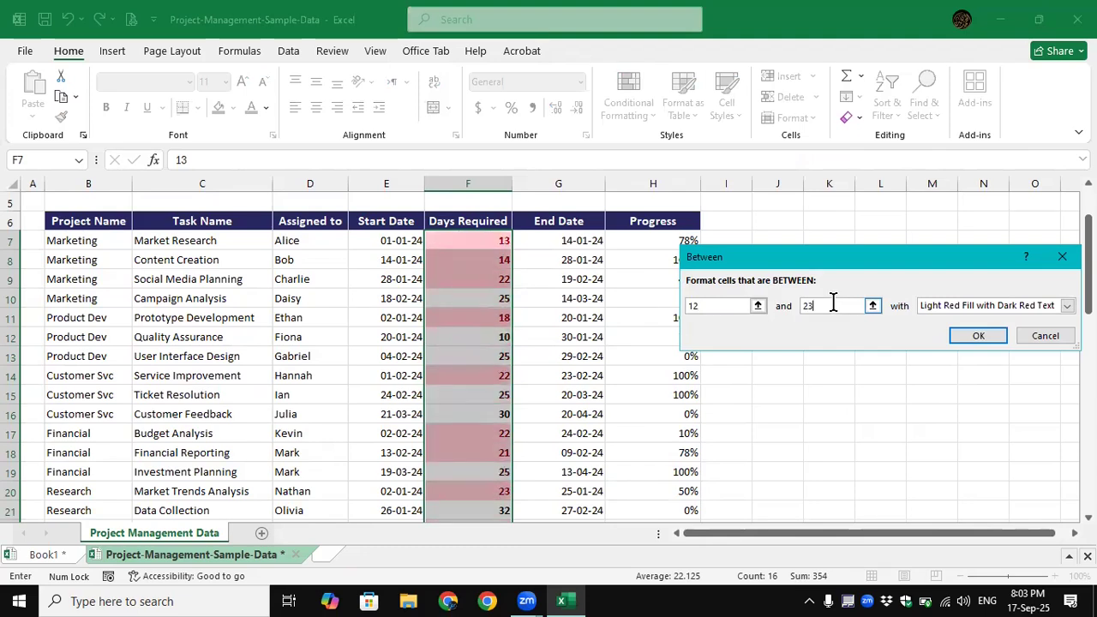
pyautogui.click(1033, 309)
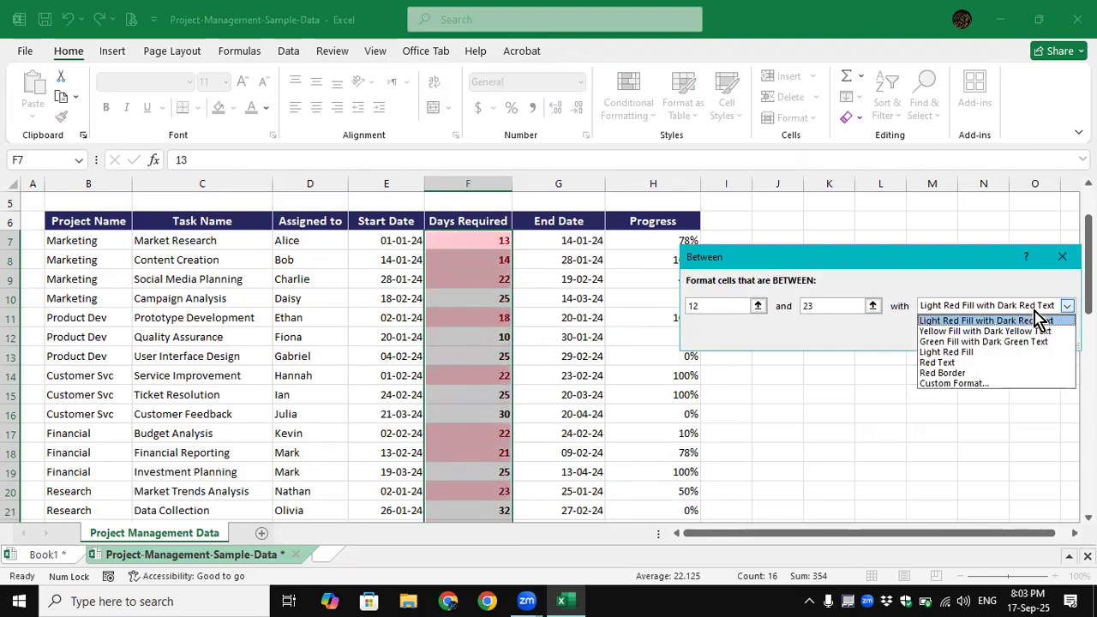
pyautogui.click(961, 343)
pyautogui.click(977, 337)
pyautogui.click(872, 387)
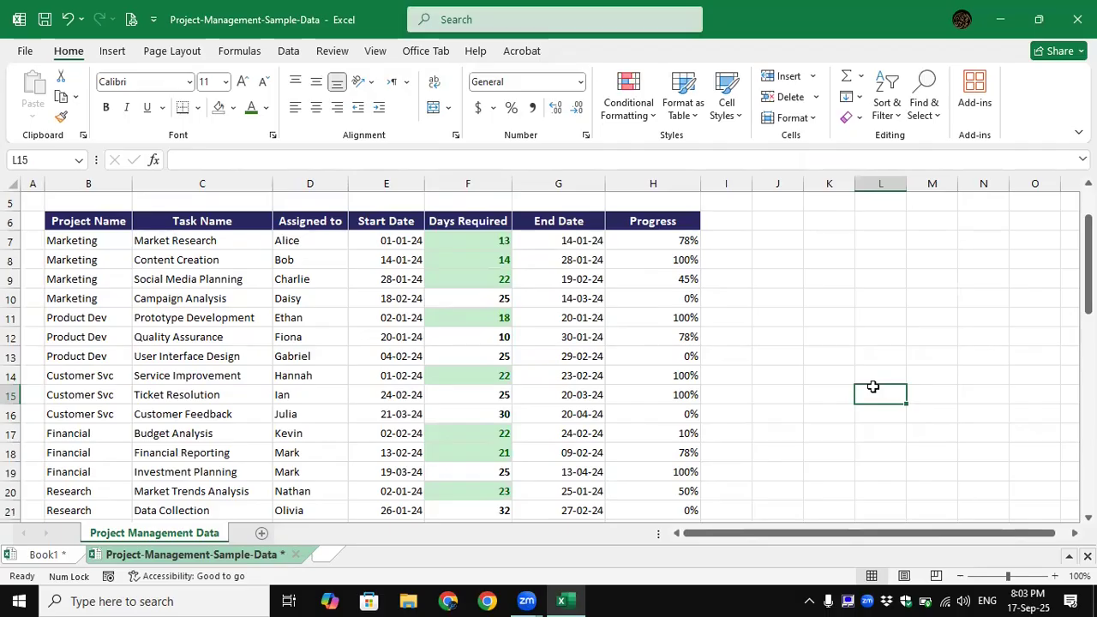
pyautogui.click(650, 121)
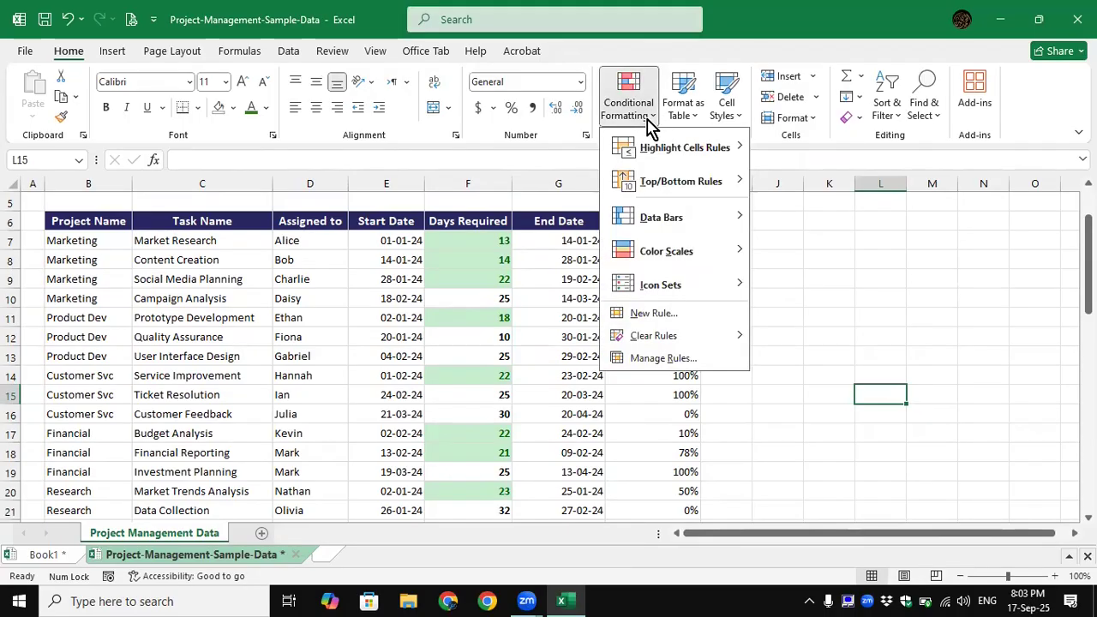
pyautogui.moveTo(666, 149)
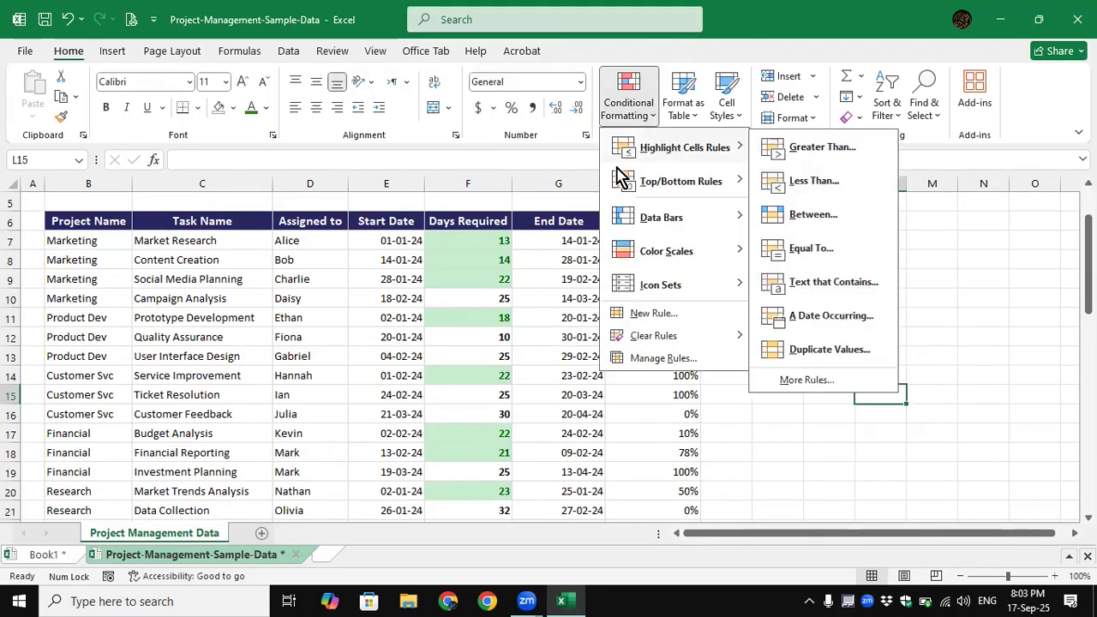
pyautogui.click(526, 238)
# Select the Days Required values F7:F27 and start a Greater Than highlighting rule for them.
pyautogui.moveTo(488, 240); pyautogui.dragTo(507, 534)
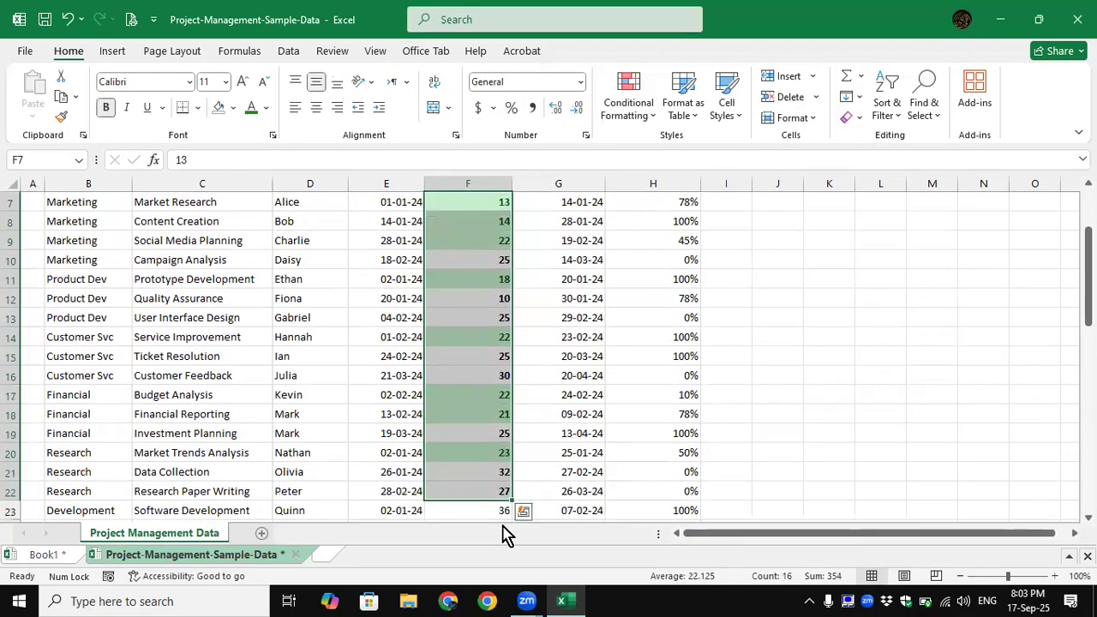
pyautogui.hotkey('shift', 'Down')
pyautogui.hotkey('shift', 'Down')
pyautogui.hotkey('shift', 'Down')
pyautogui.hotkey('shift', 'Down')
pyautogui.hotkey('shift', 'Down')
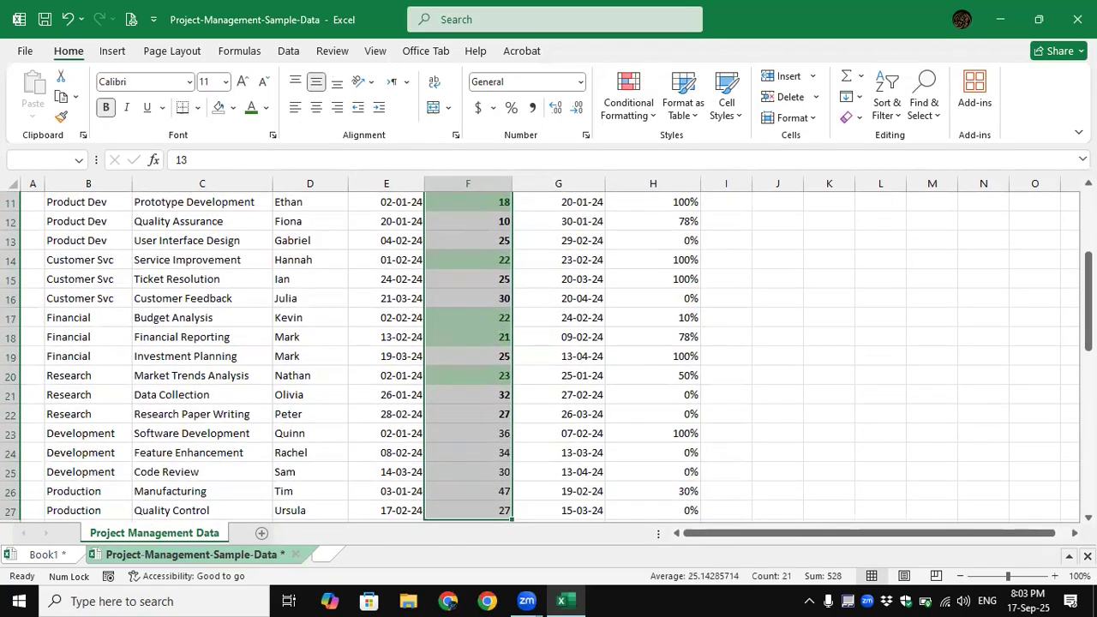
pyautogui.scroll(3, 548, 351)
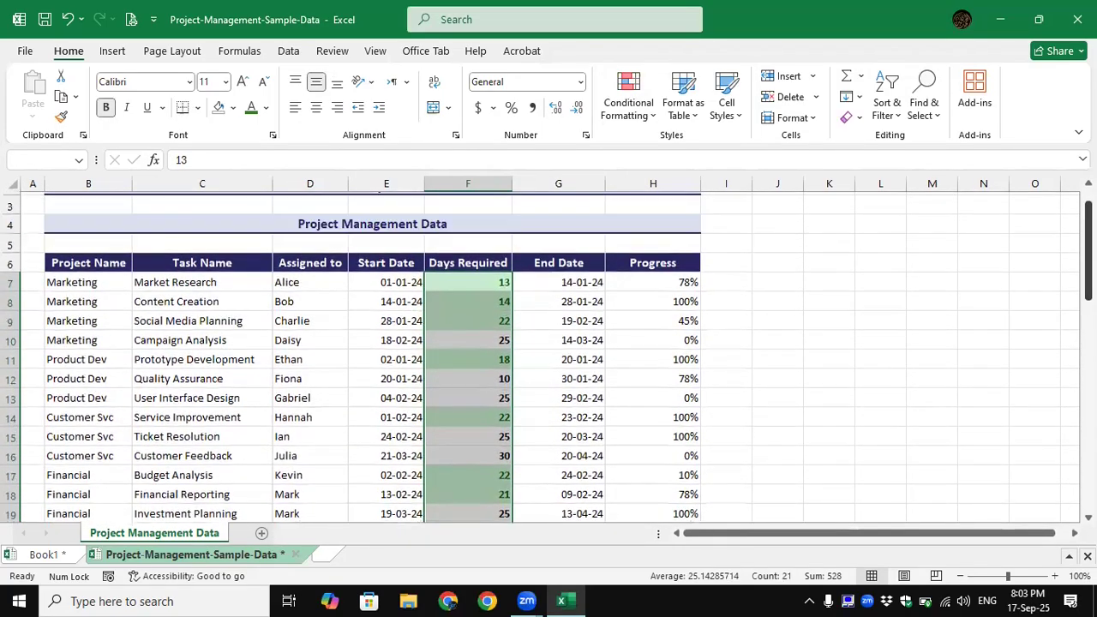
pyautogui.scroll(1, 548, 351)
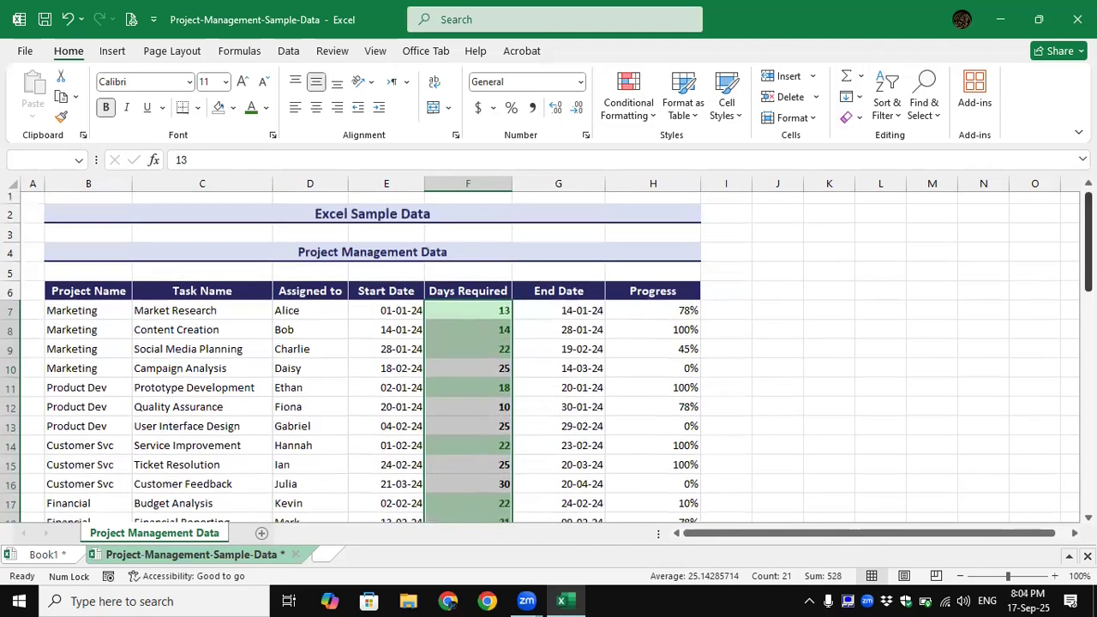
pyautogui.scroll(-2, 548, 351)
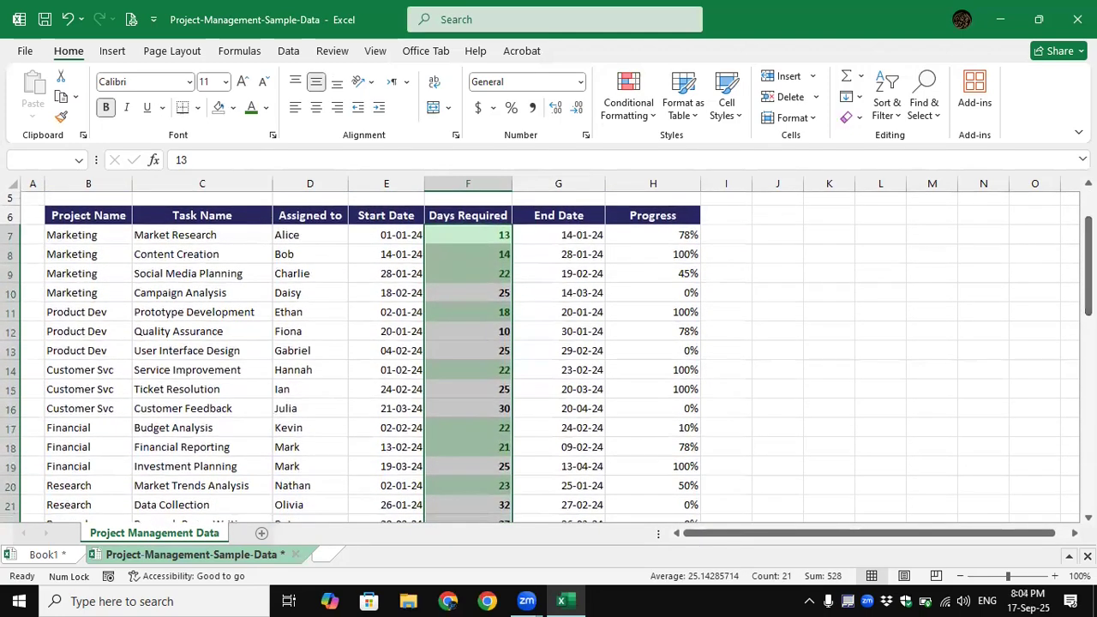
pyautogui.click(658, 121)
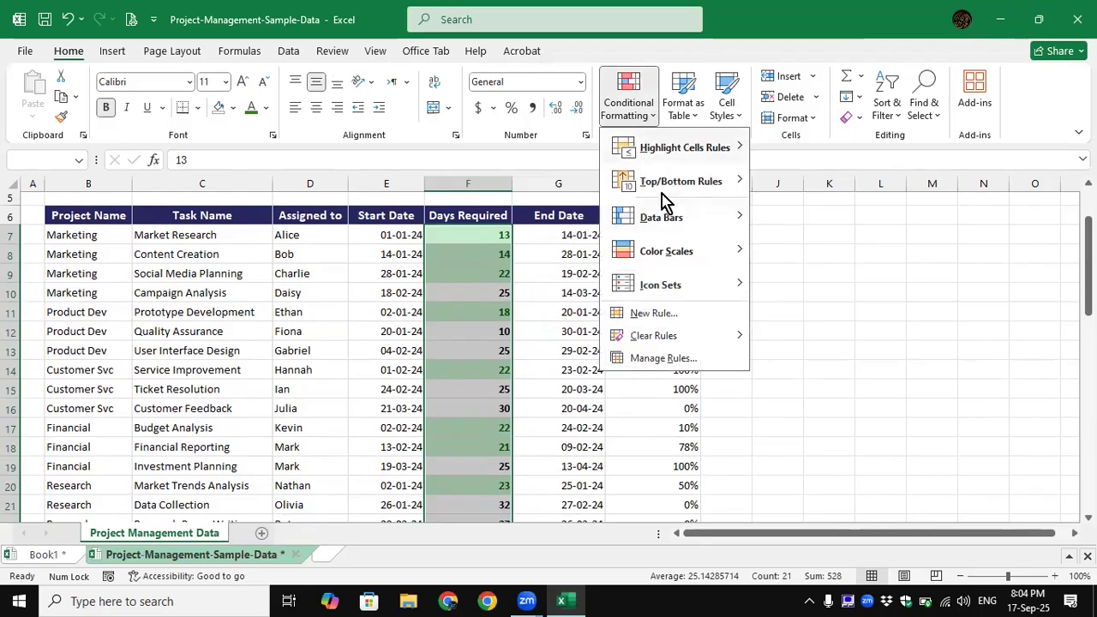
pyautogui.moveTo(694, 147)
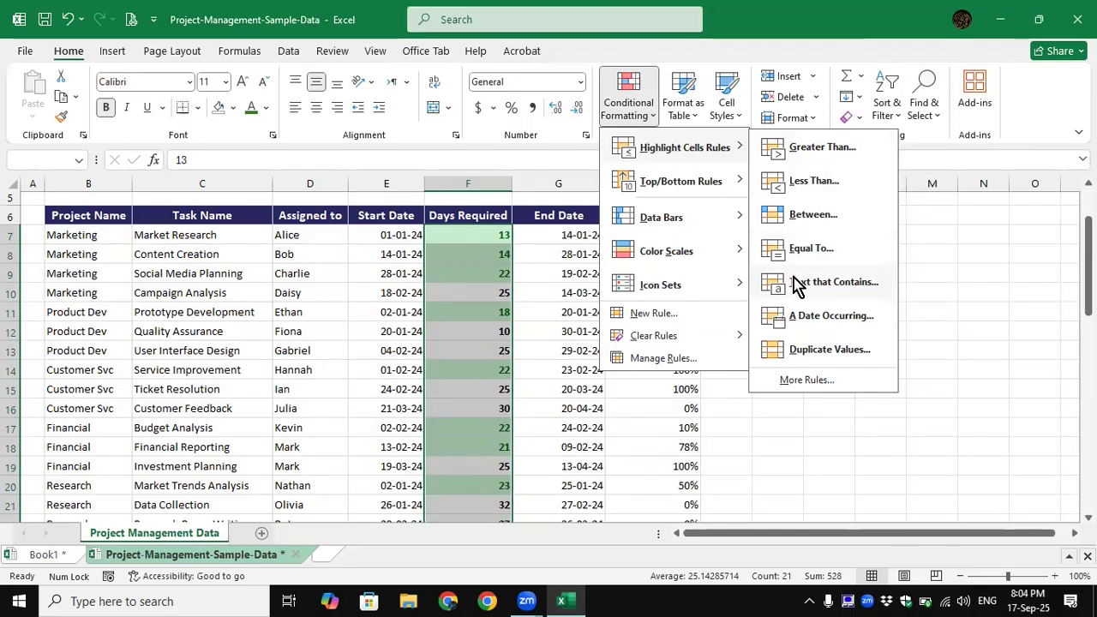
pyautogui.click(830, 152)
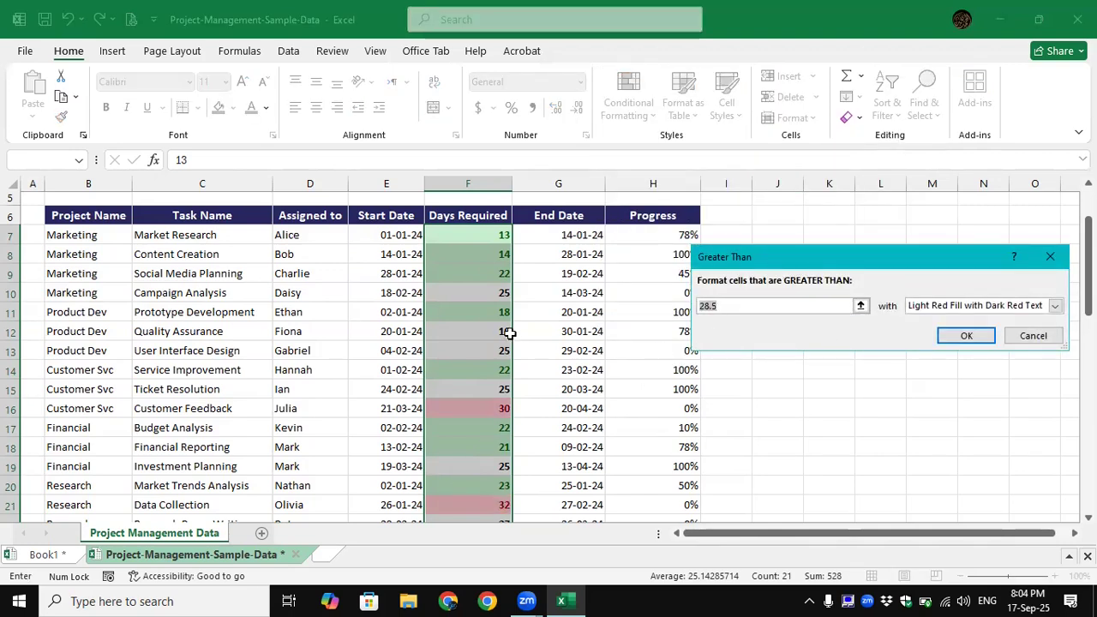
pyautogui.click(860, 307)
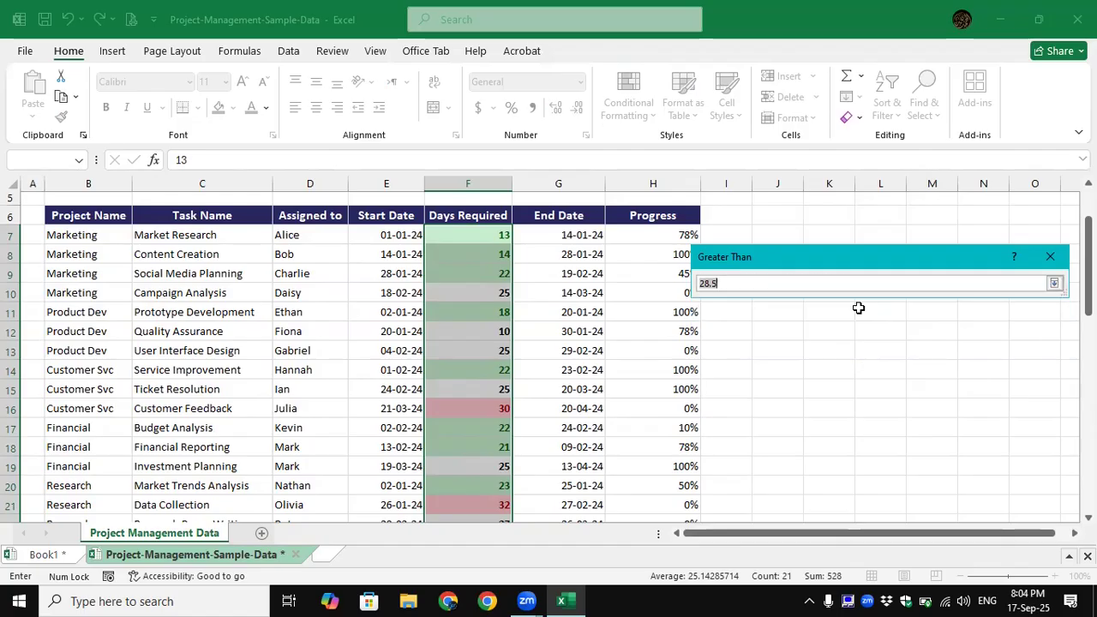
pyautogui.moveTo(490, 235); pyautogui.dragTo(489, 468)
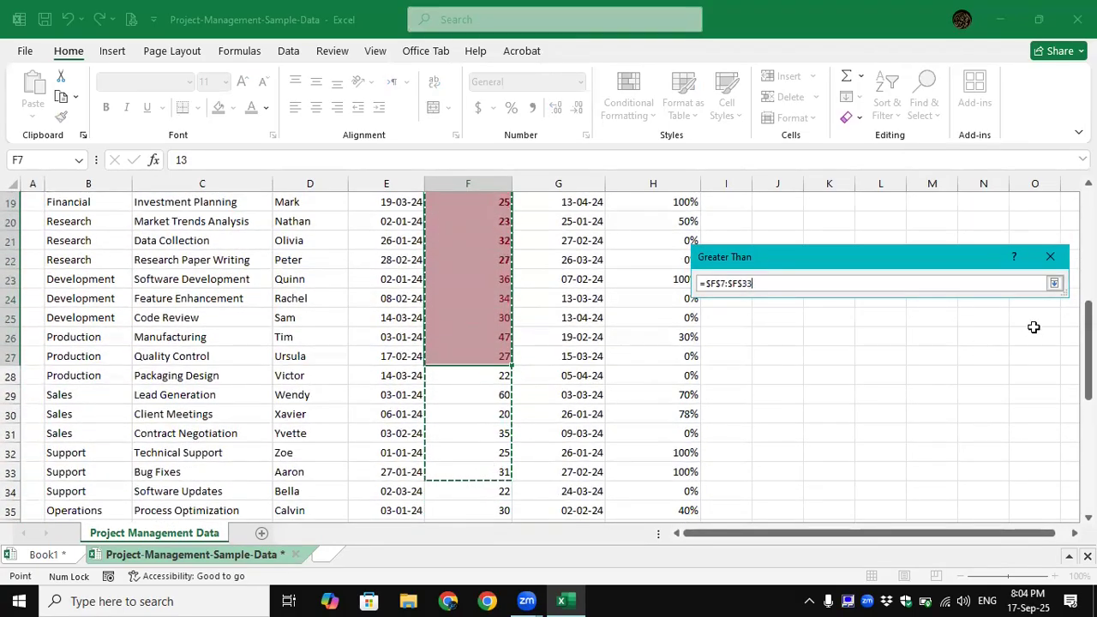
pyautogui.click(1053, 284)
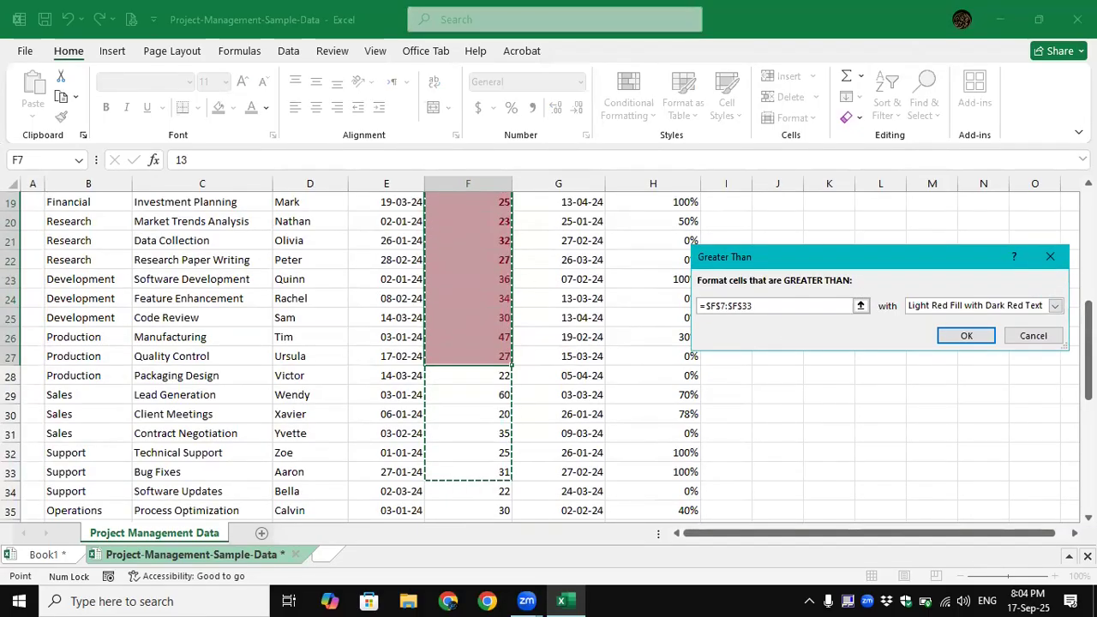
pyautogui.scroll(5, 1062, 249)
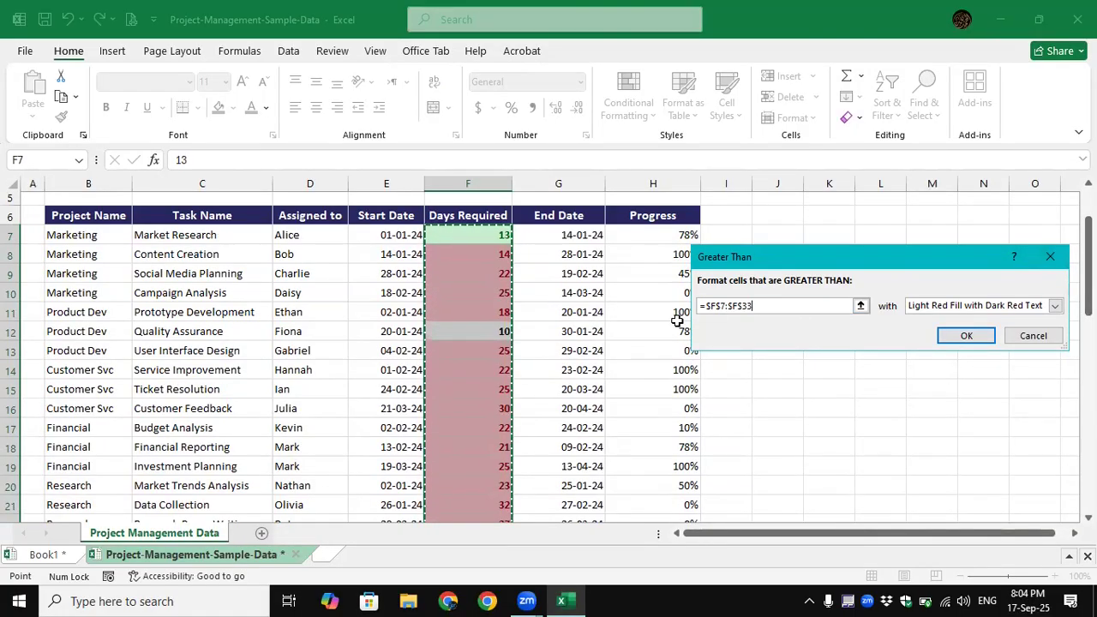
pyautogui.press('BackSpace')
pyautogui.press('BackSpace')
pyautogui.press('BackSpace')
pyautogui.press('BackSpace')
pyautogui.press('BackSpace')
pyautogui.press('BackSpace')
pyautogui.press('BackSpace')
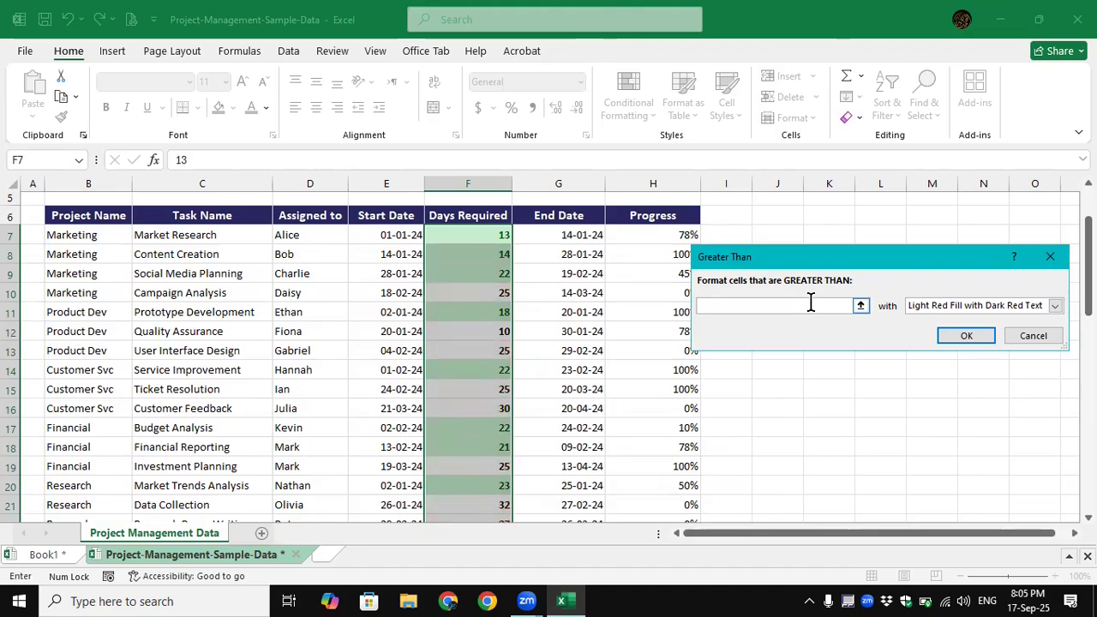
# Highlight Days Required values greater than 30 in F7:F27 with Yellow Fill with Dark Yellow Text, and review the column.
pyautogui.write('30')
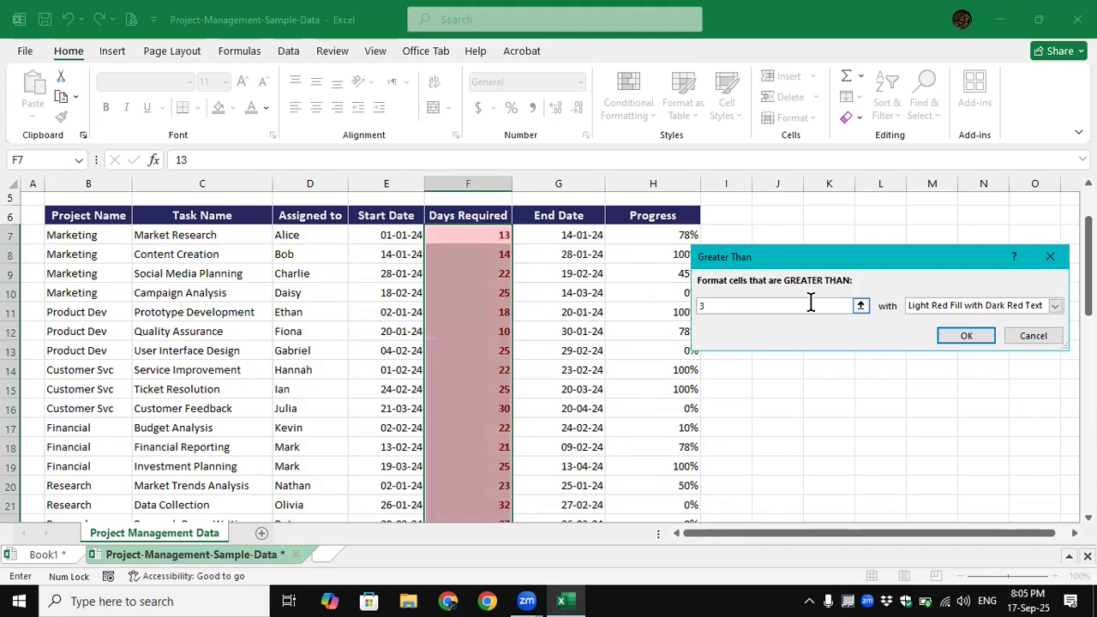
pyautogui.click(998, 305)
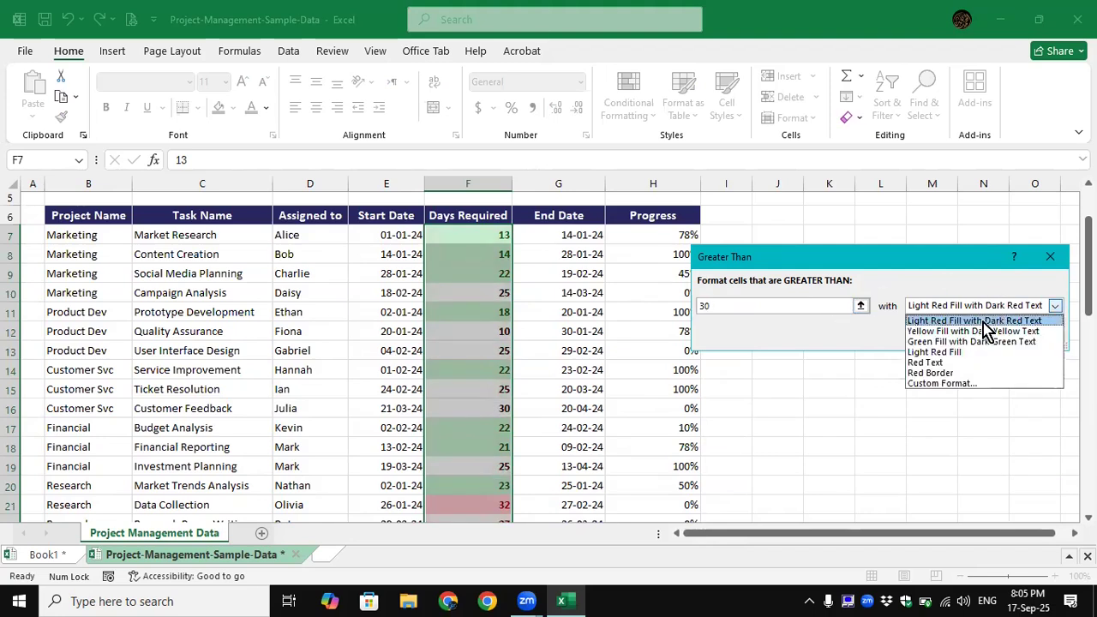
pyautogui.click(977, 331)
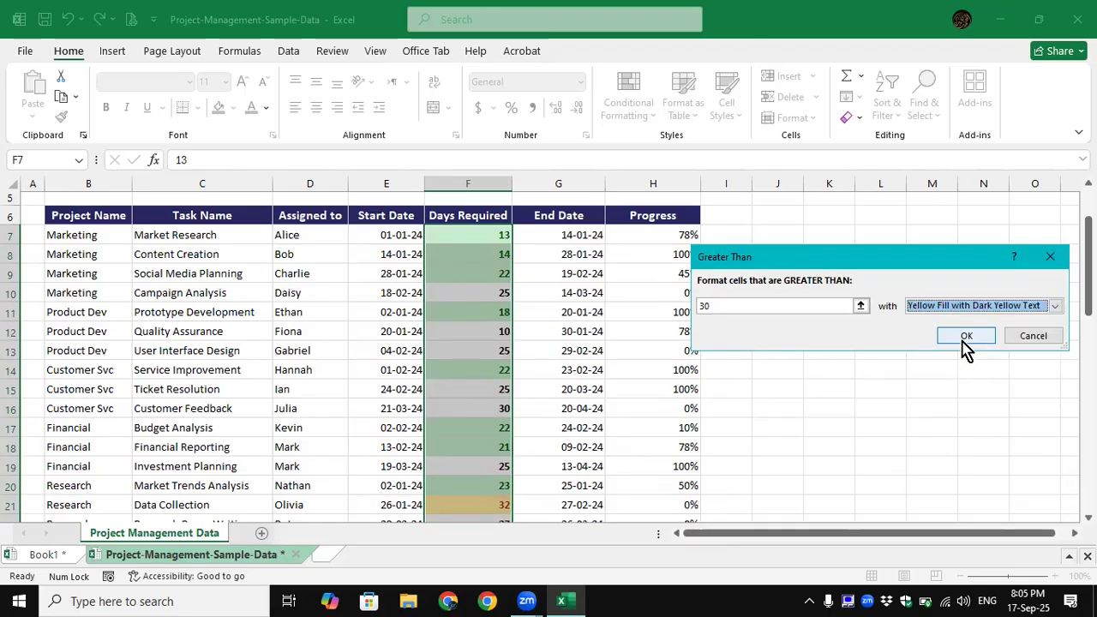
pyautogui.click(965, 337)
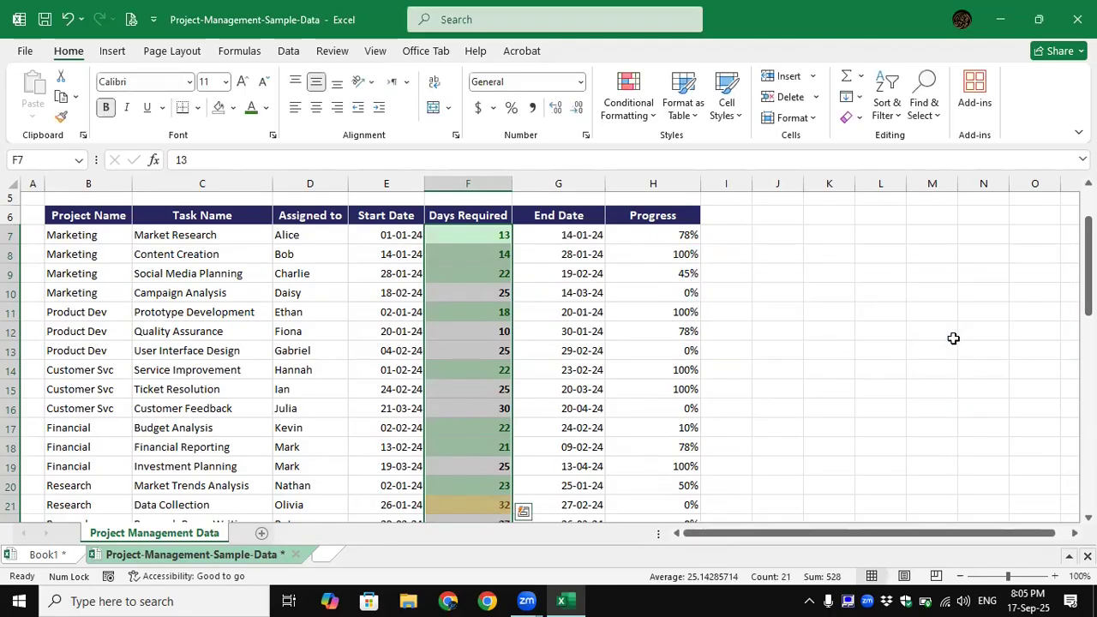
pyautogui.click(911, 349)
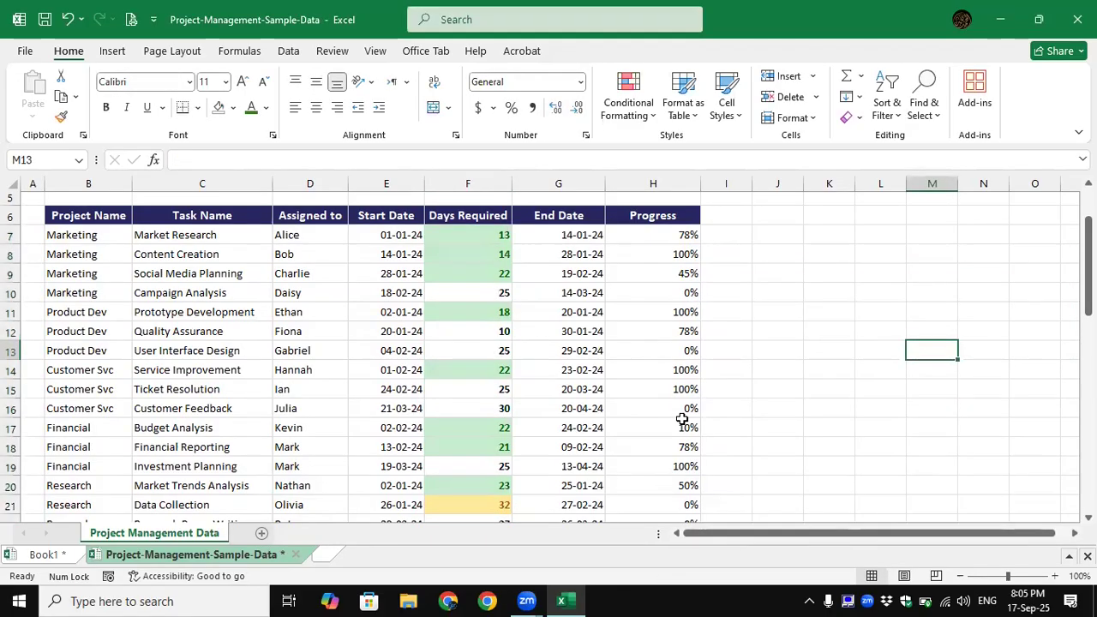
pyautogui.scroll(-3, 681, 418)
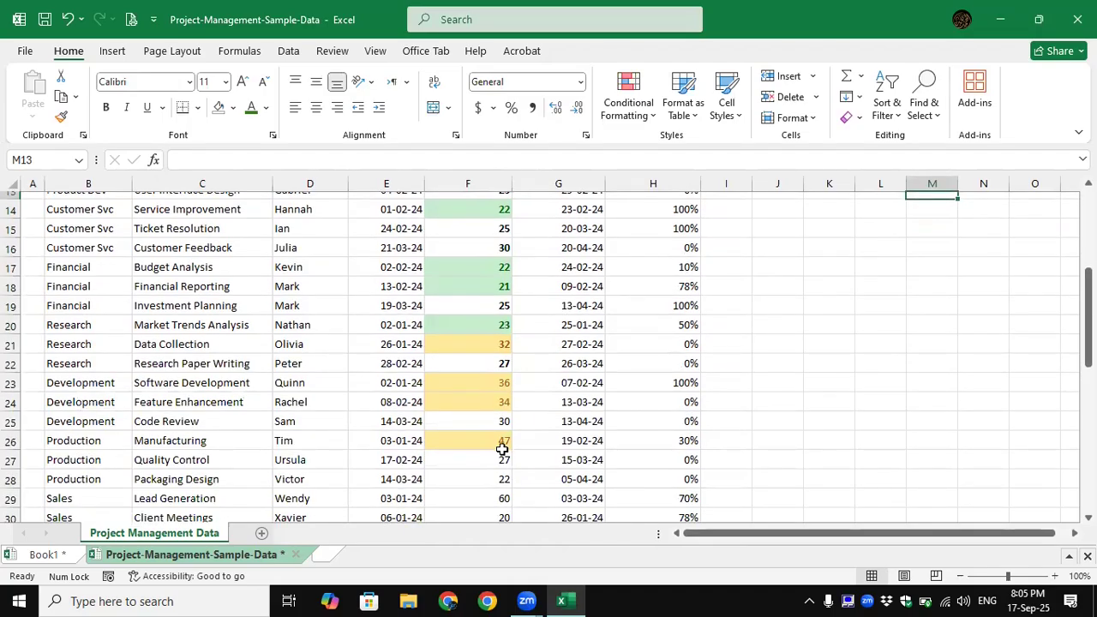
pyautogui.scroll(4, 502, 449)
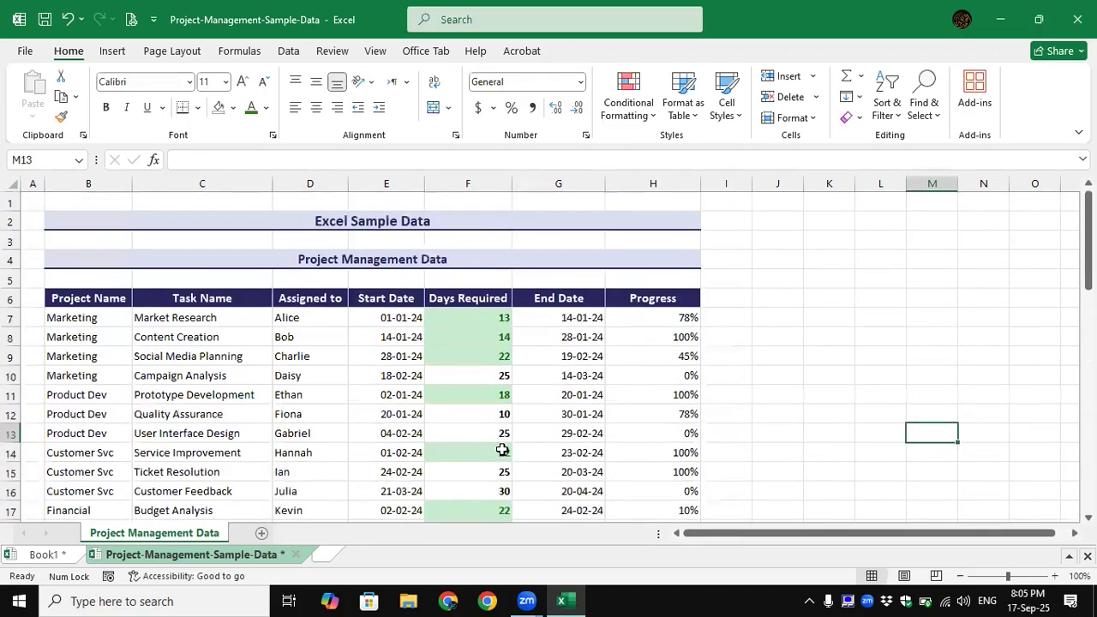
# Change the Days Required value for Content Creation in F8 to 40.
pyautogui.click(502, 339)
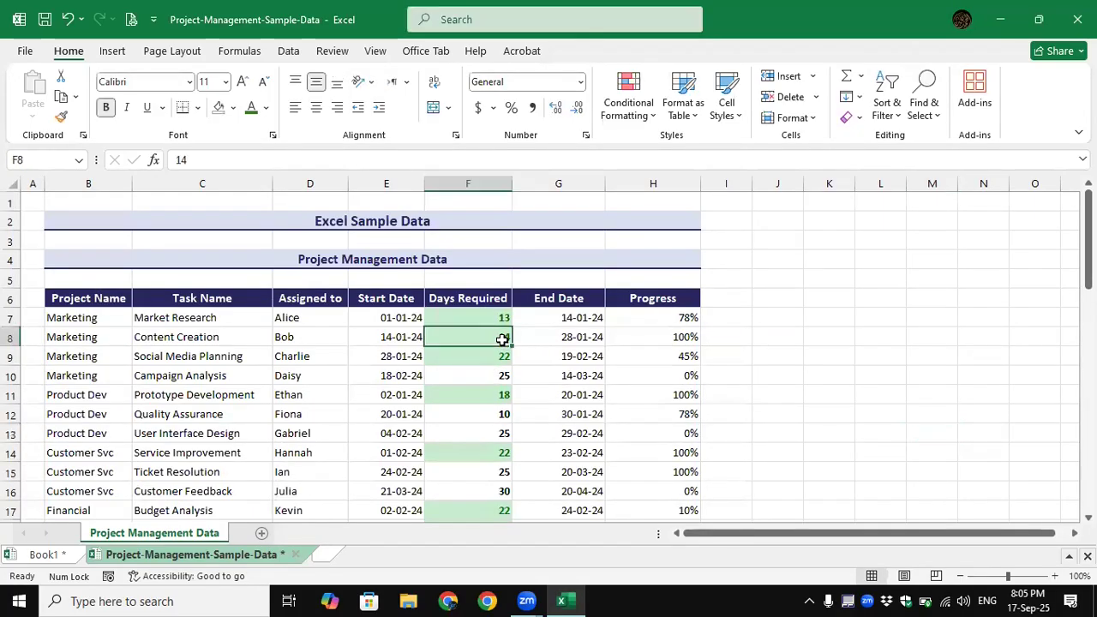
pyautogui.write('4')
pyautogui.press('Return')
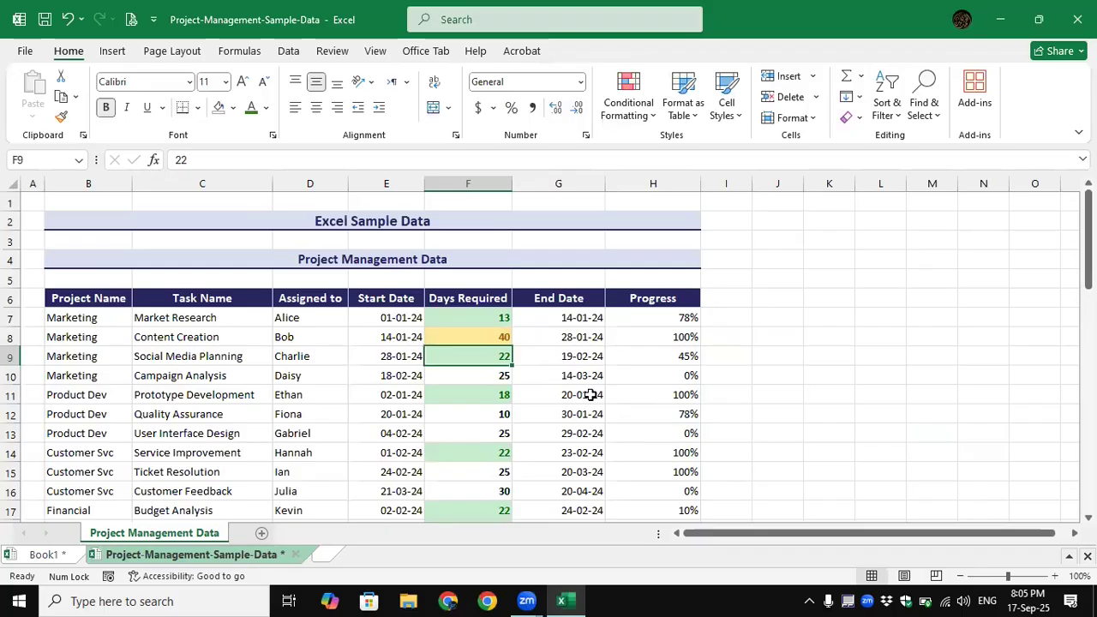
# Delete the Days Required values in F7:F28, keeping the cells' formatting rules.
pyautogui.keyDown('ctrl'); pyautogui.scroll(-2, 590, 394); pyautogui.keyUp('ctrl')
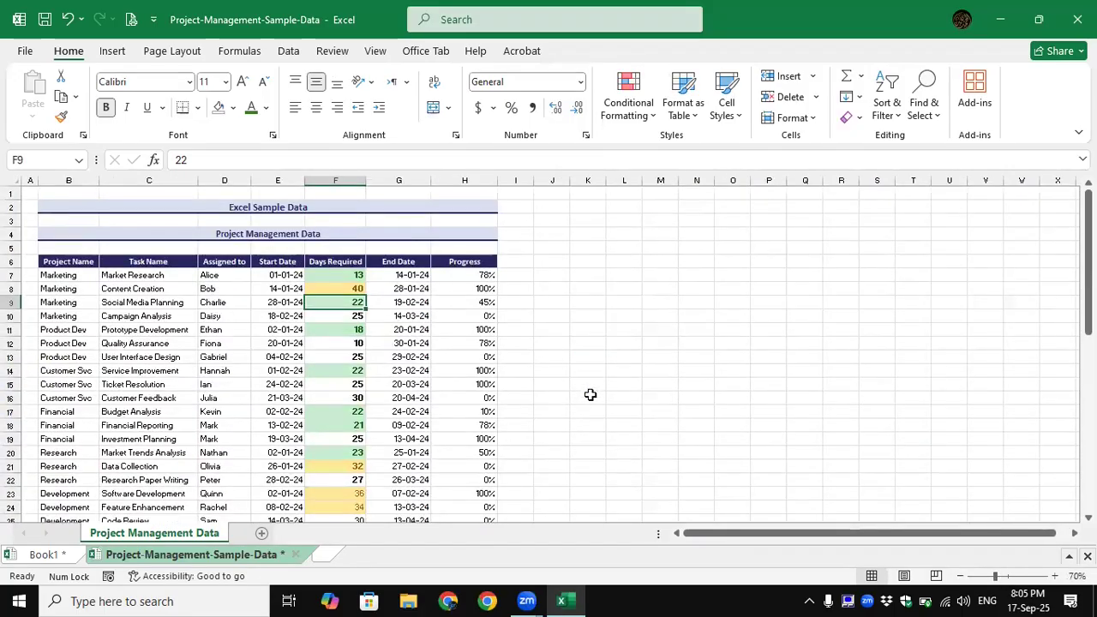
pyautogui.moveTo(350, 276); pyautogui.dragTo(352, 545)
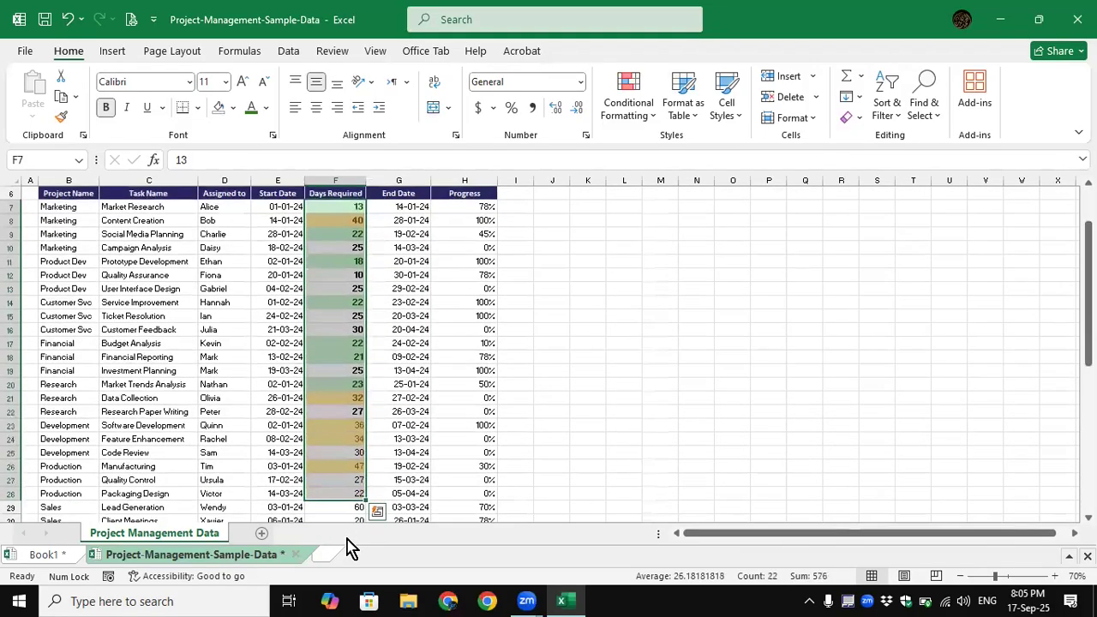
pyautogui.press('Delete')
pyautogui.keyDown('ctrl'); pyautogui.scroll(1, 350, 543); pyautogui.keyUp('ctrl')
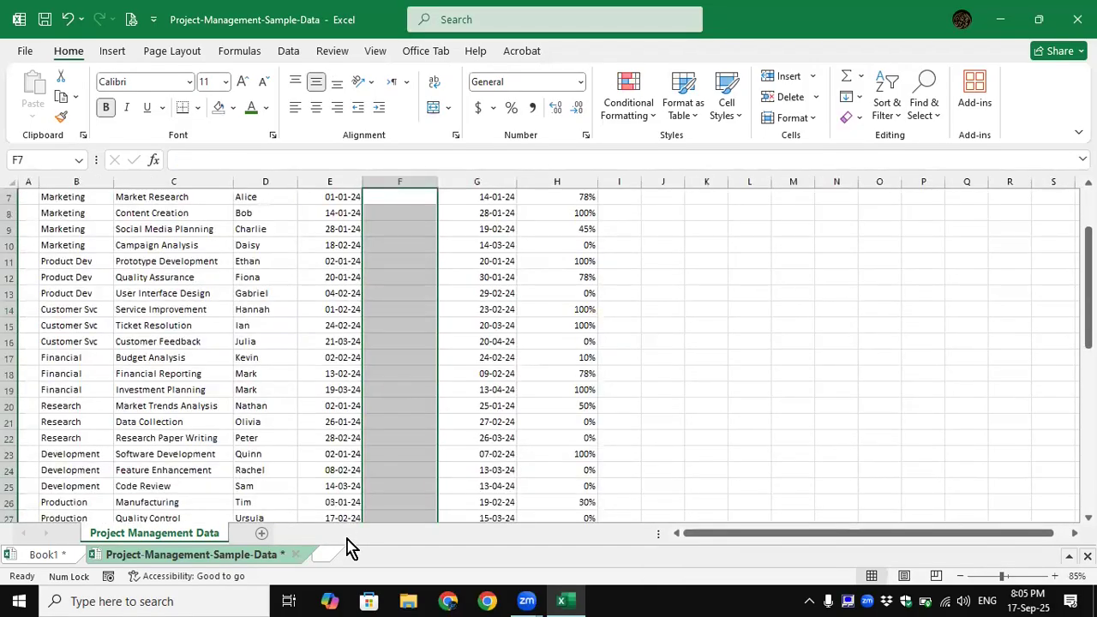
pyautogui.scroll(2, 375, 379)
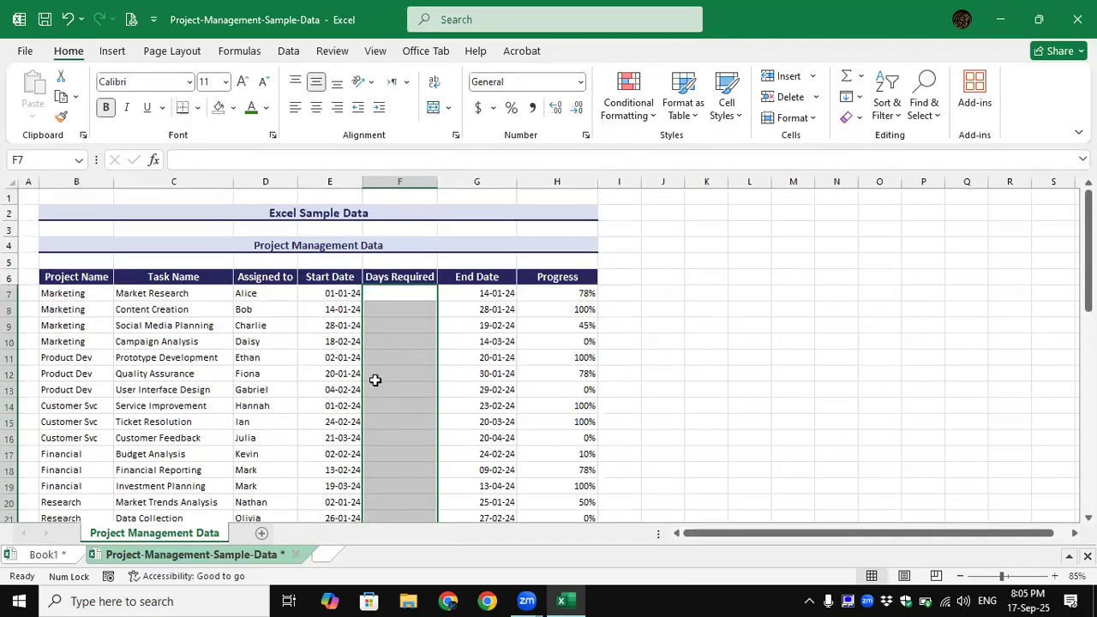
# Enter the Days Required values 23, 45, 6, 89 and 23 in F7:F11.
pyautogui.click(423, 293)
pyautogui.write('13')
pyautogui.press('Return')
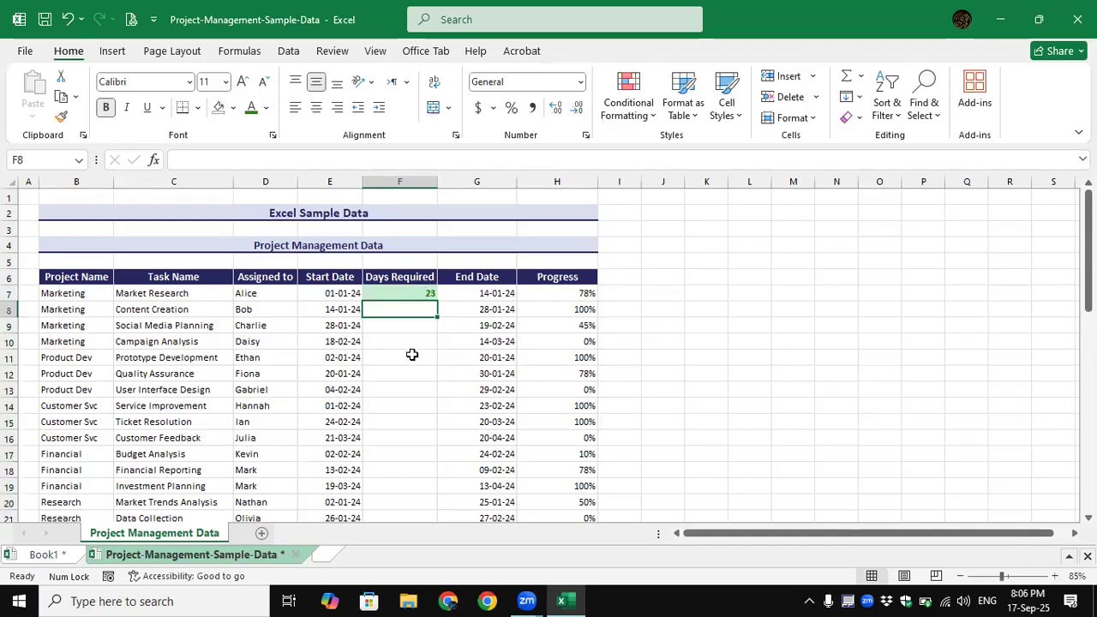
pyautogui.write('45')
pyautogui.press('Return')
pyautogui.write('6')
pyautogui.press('Return')
pyautogui.write('89')
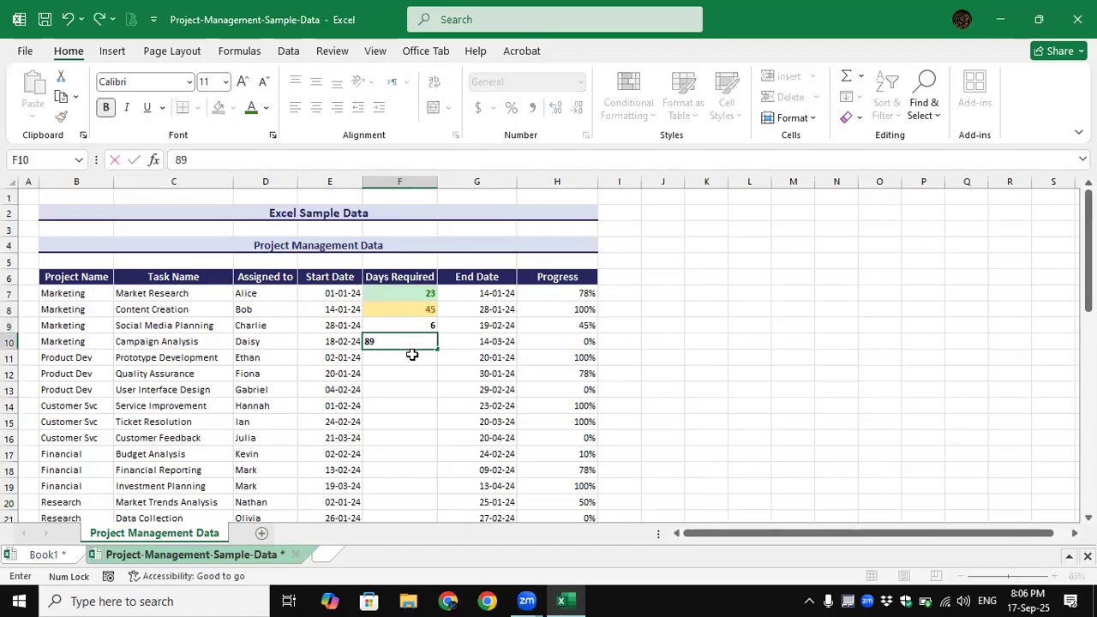
pyautogui.press('Return')
pyautogui.write('23')
pyautogui.press('Return')
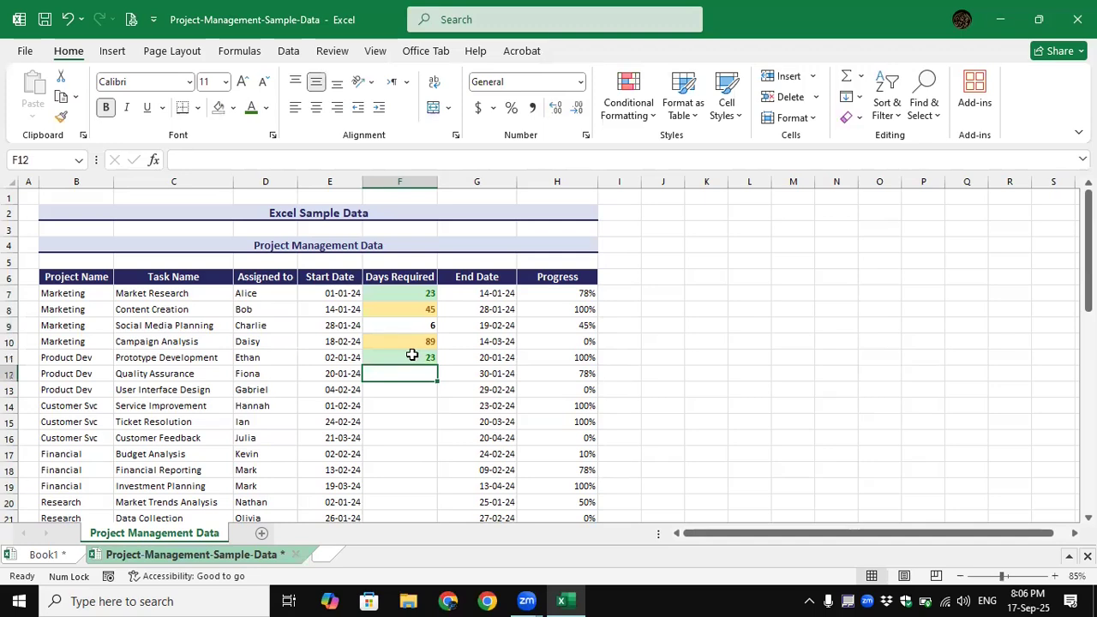
# Test the text t in the Quality Assurance row's Days Required cell F12, and replace it with 67.
pyautogui.write('t')
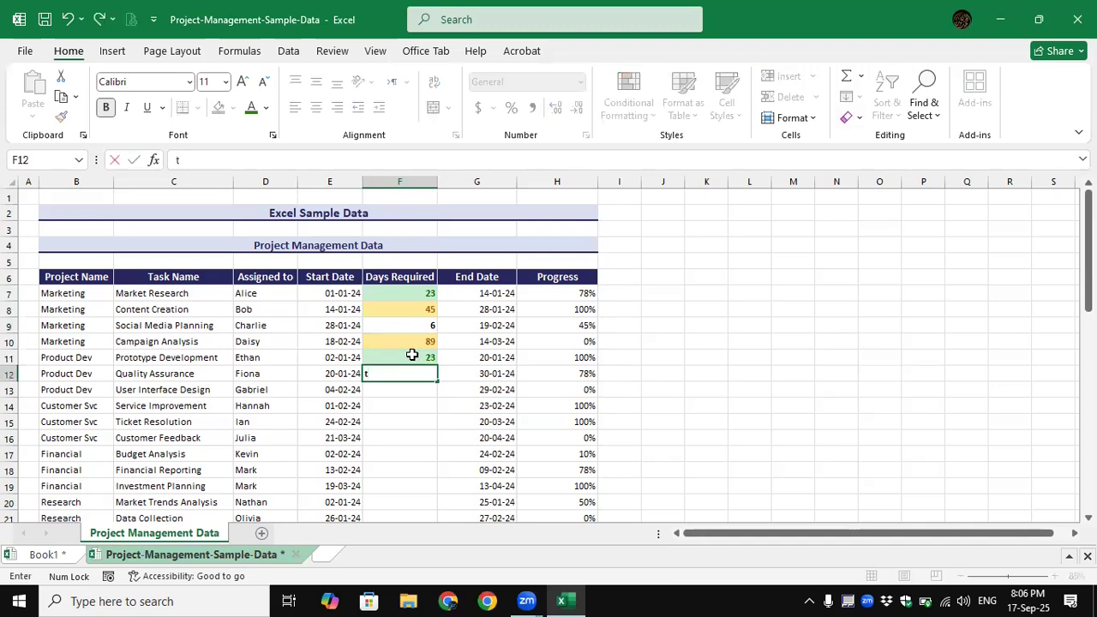
pyautogui.press('Return')
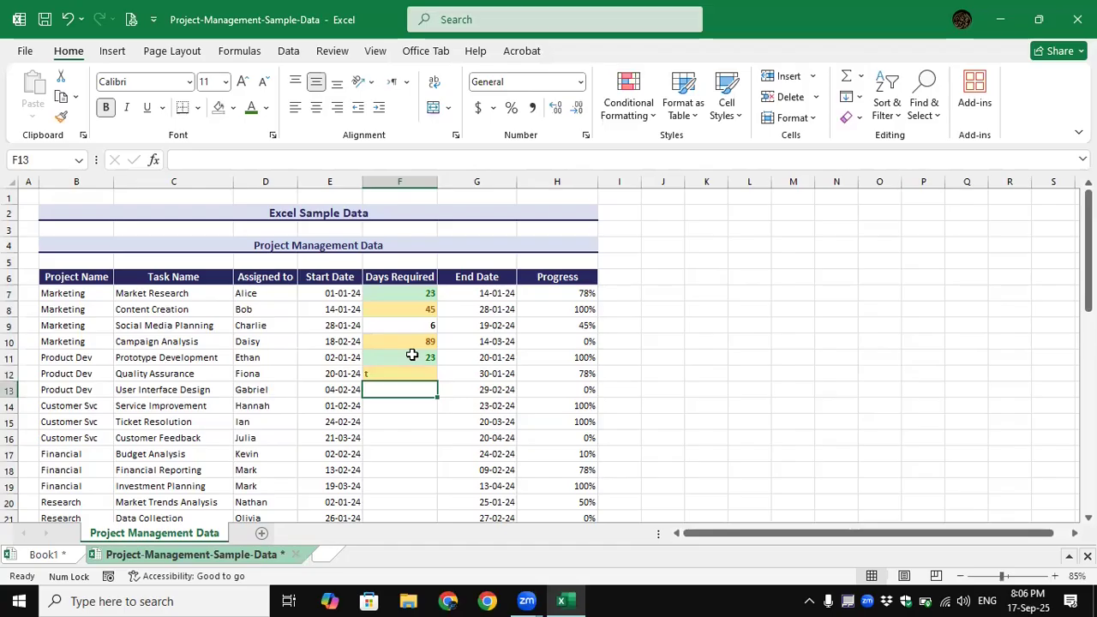
pyautogui.click(415, 377)
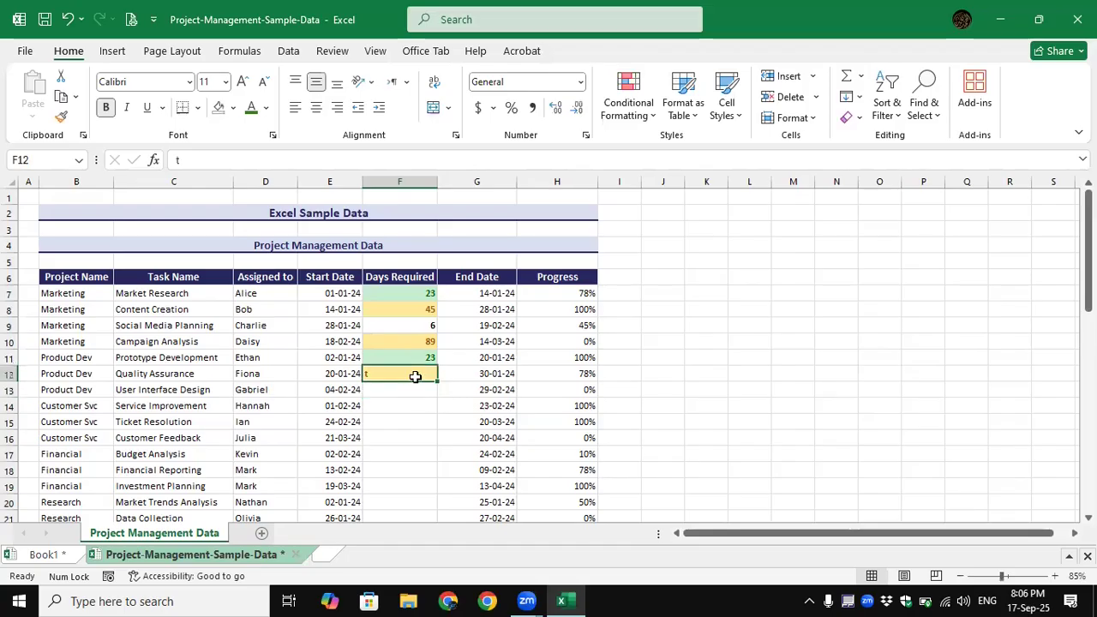
pyautogui.press('Delete')
pyautogui.write('67')
pyautogui.press('Return')
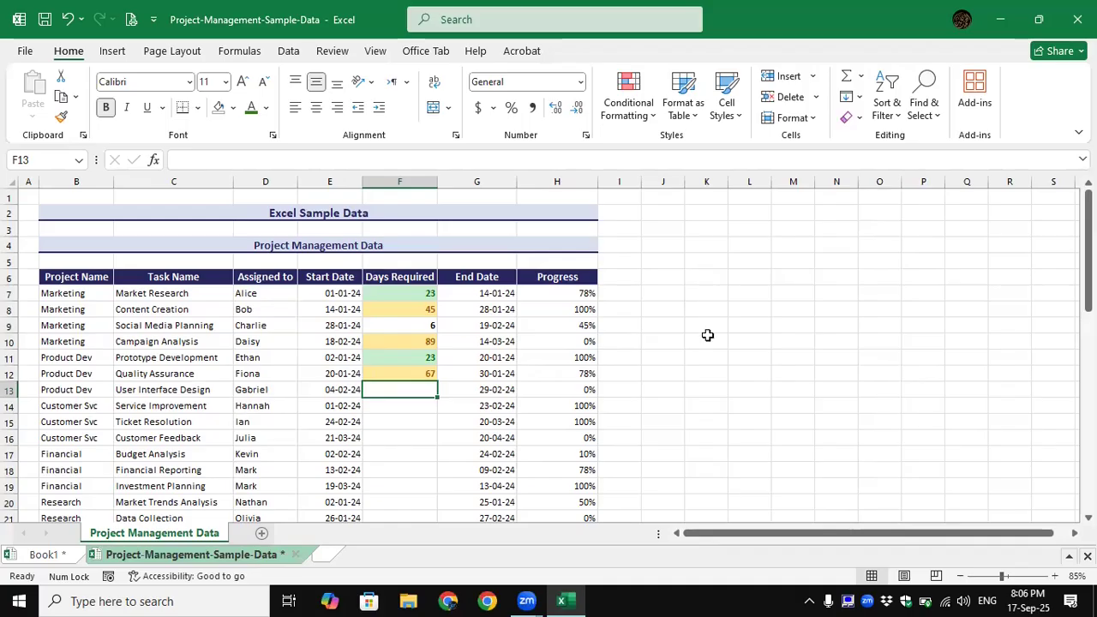
pyautogui.moveTo(424, 293); pyautogui.dragTo(428, 445)
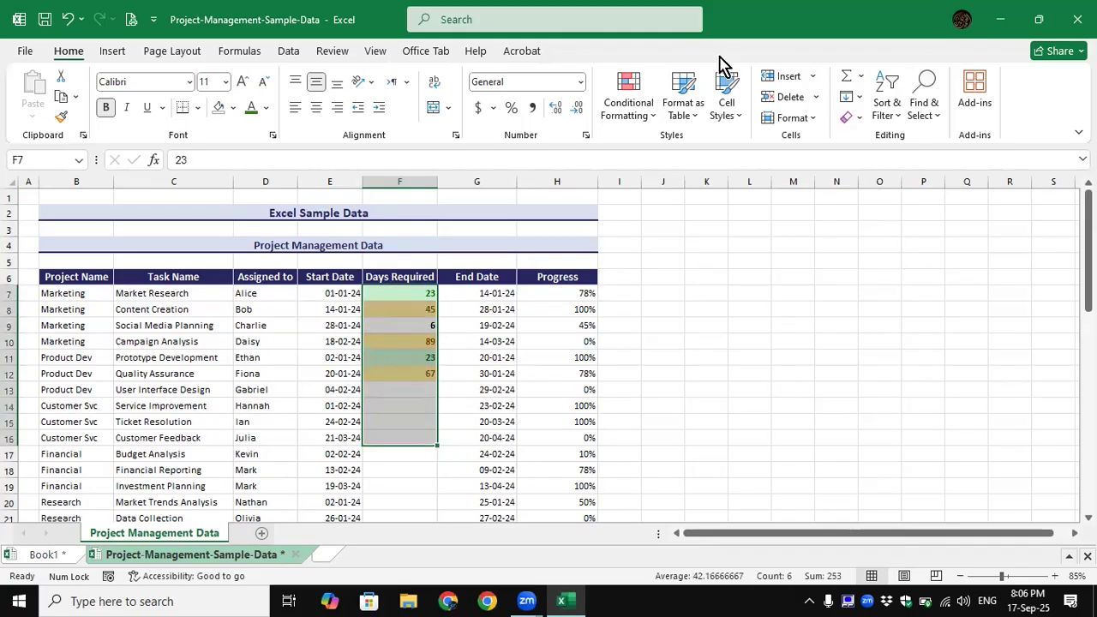
pyautogui.click(655, 116)
pyautogui.moveTo(664, 147)
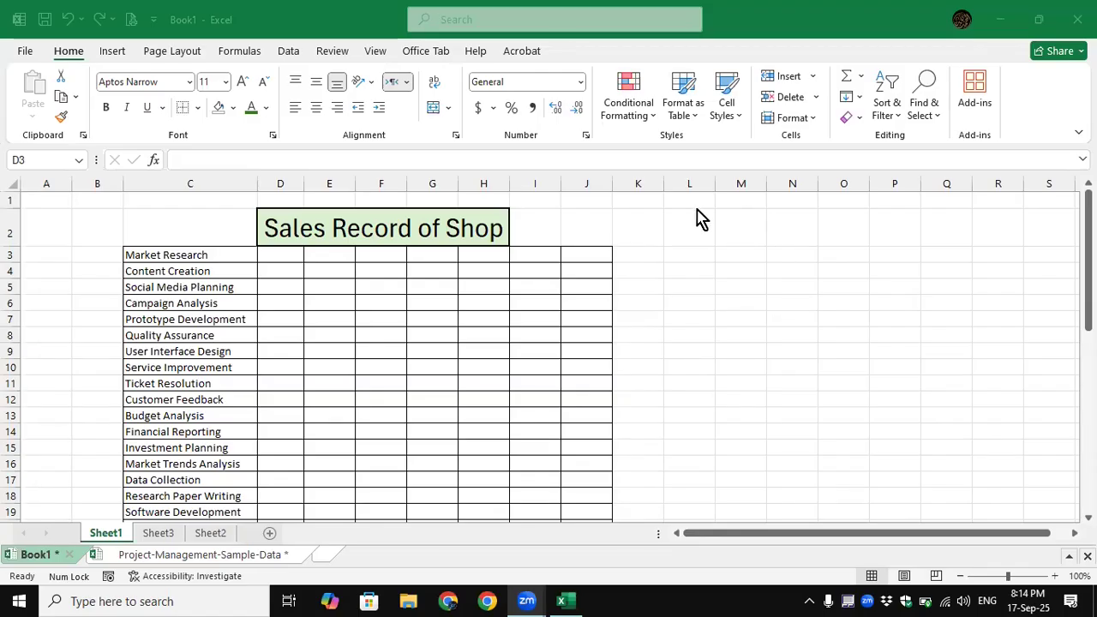
pyautogui.click(859, 97)
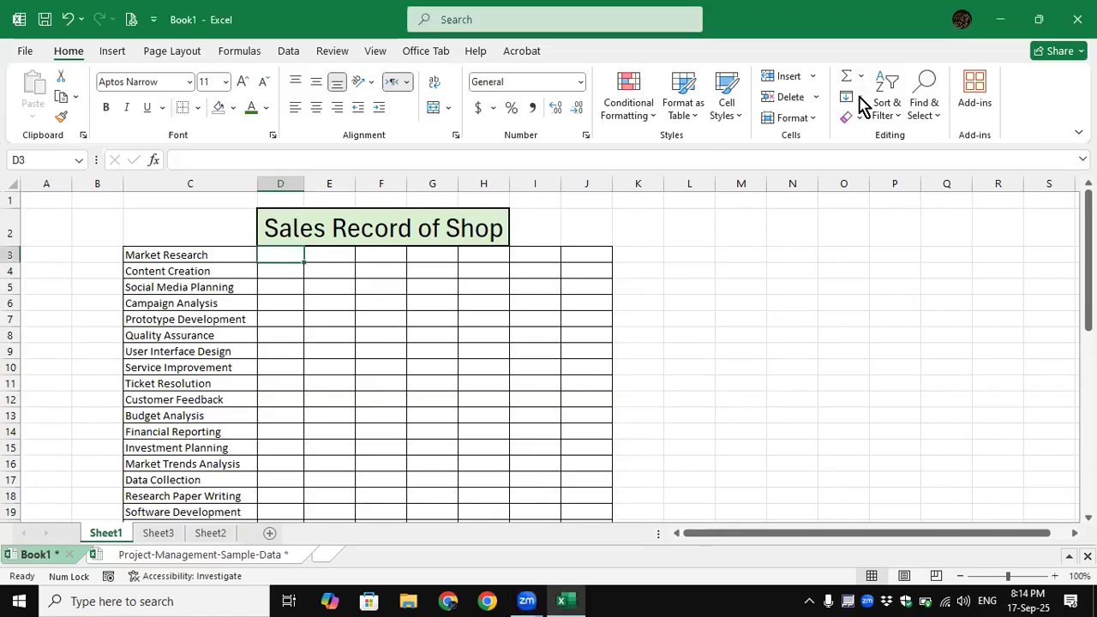
pyautogui.click(859, 97)
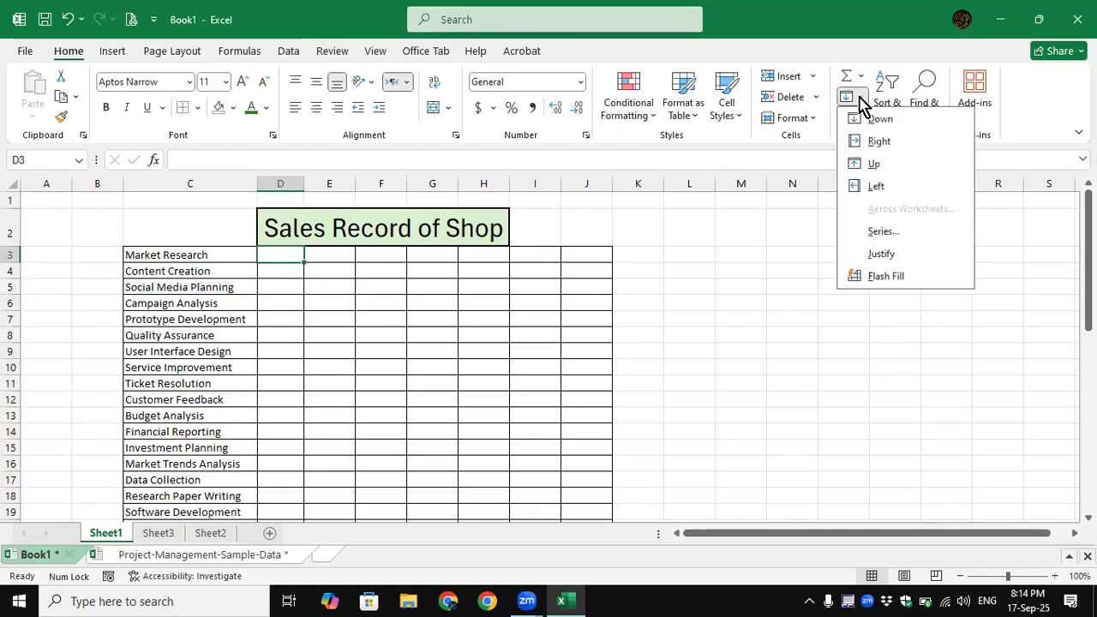
pyautogui.click(181, 256)
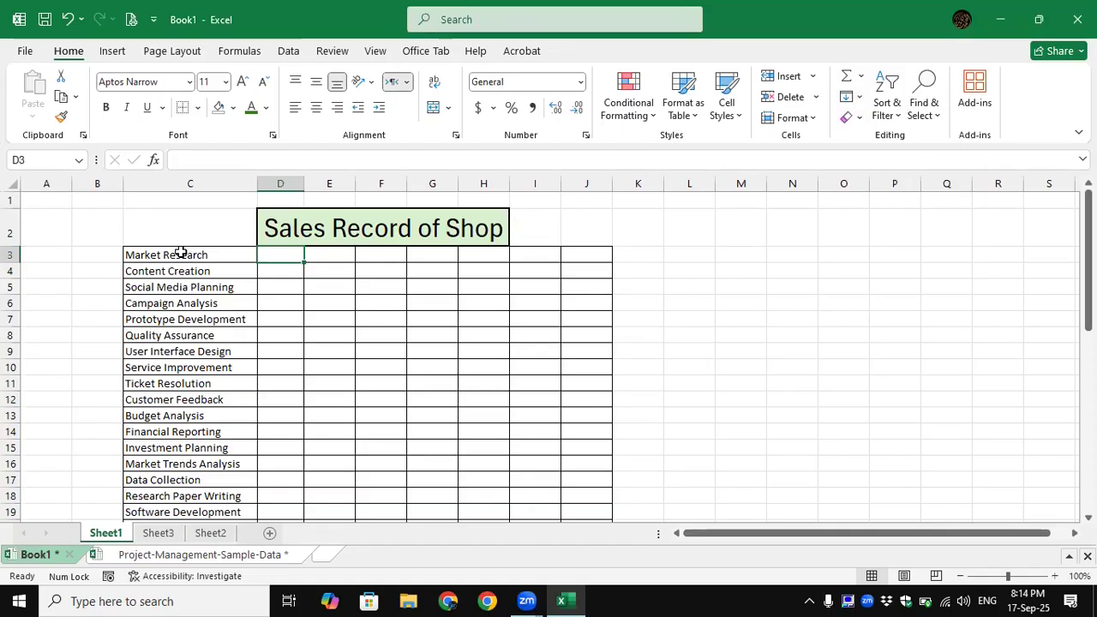
pyautogui.click(181, 255)
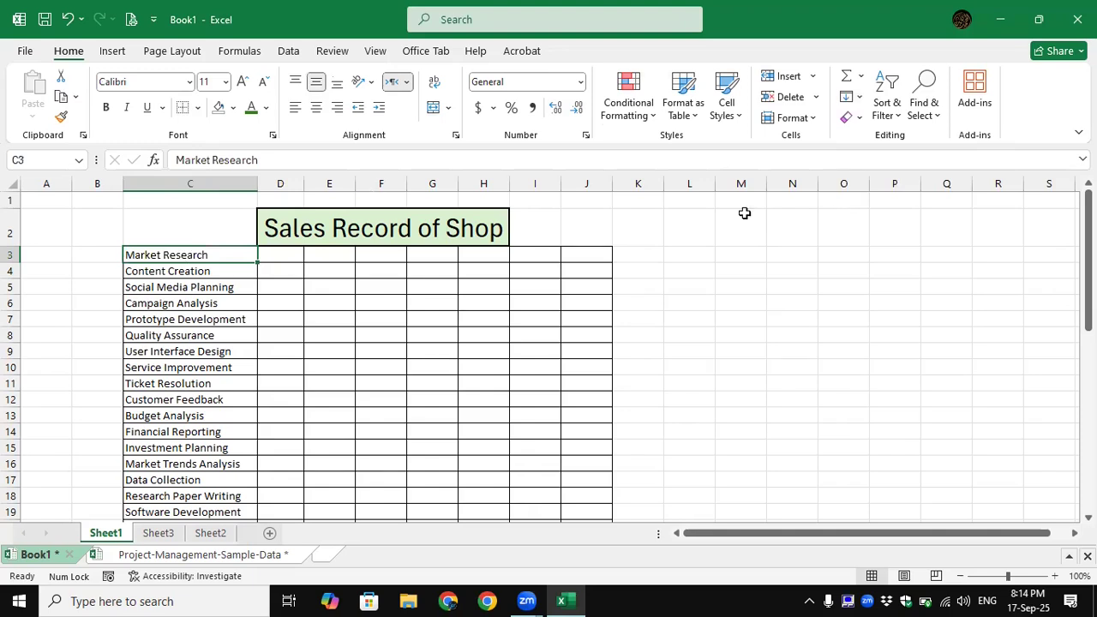
# Enter 23 in cell L3 of Sheet1, outside the bordered table.
pyautogui.click(688, 254)
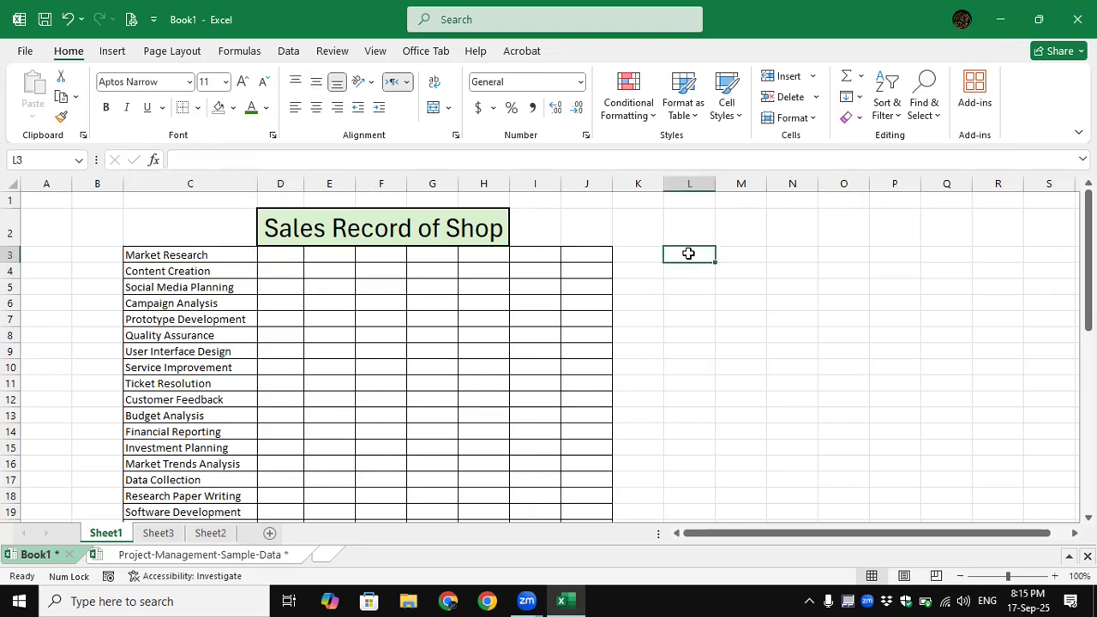
pyautogui.write('23')
pyautogui.press('Return')
pyautogui.click(681, 253)
pyautogui.scroll(1, 719, 379)
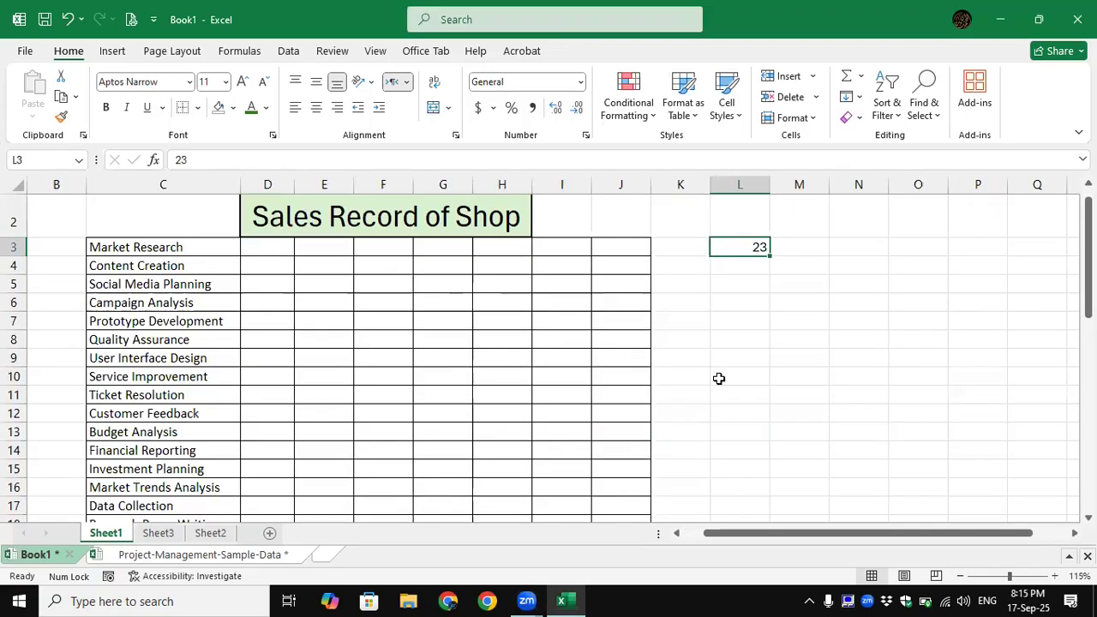
# AutoFill the value in L3 down to L10 and switch the fill to Fill Series.
pyautogui.click(771, 259)
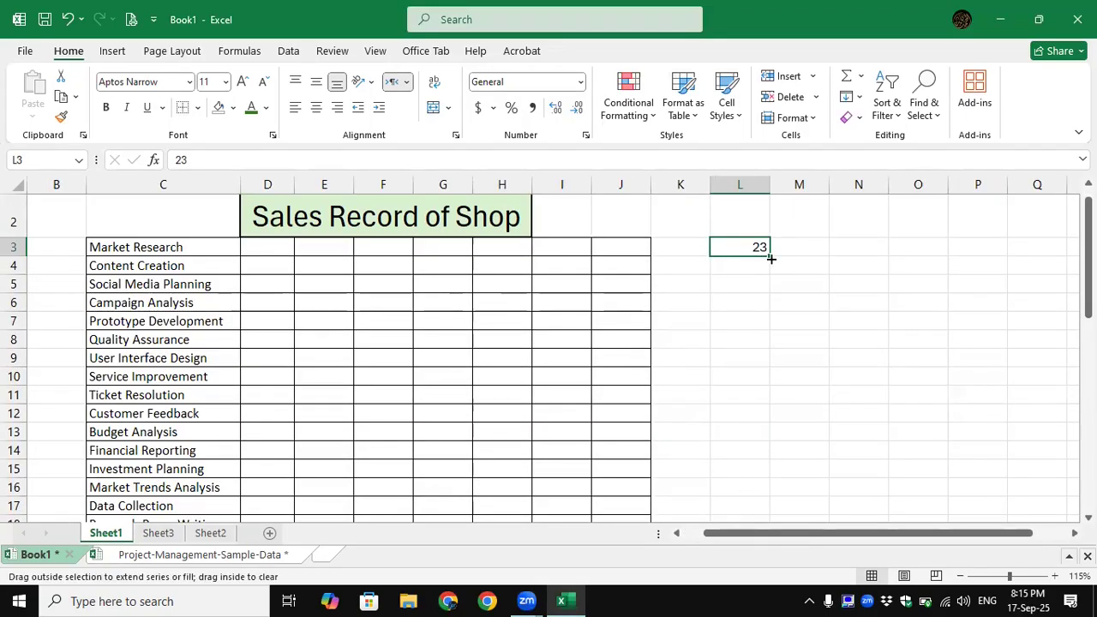
pyautogui.moveTo(745, 246); pyautogui.dragTo(485, 477)
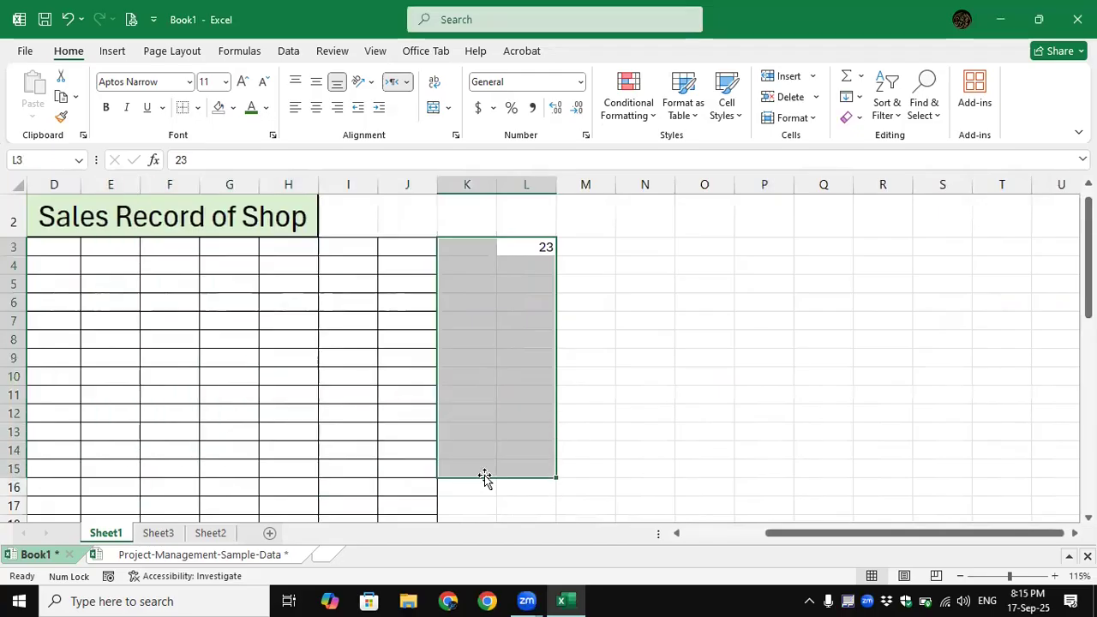
pyautogui.click(552, 251)
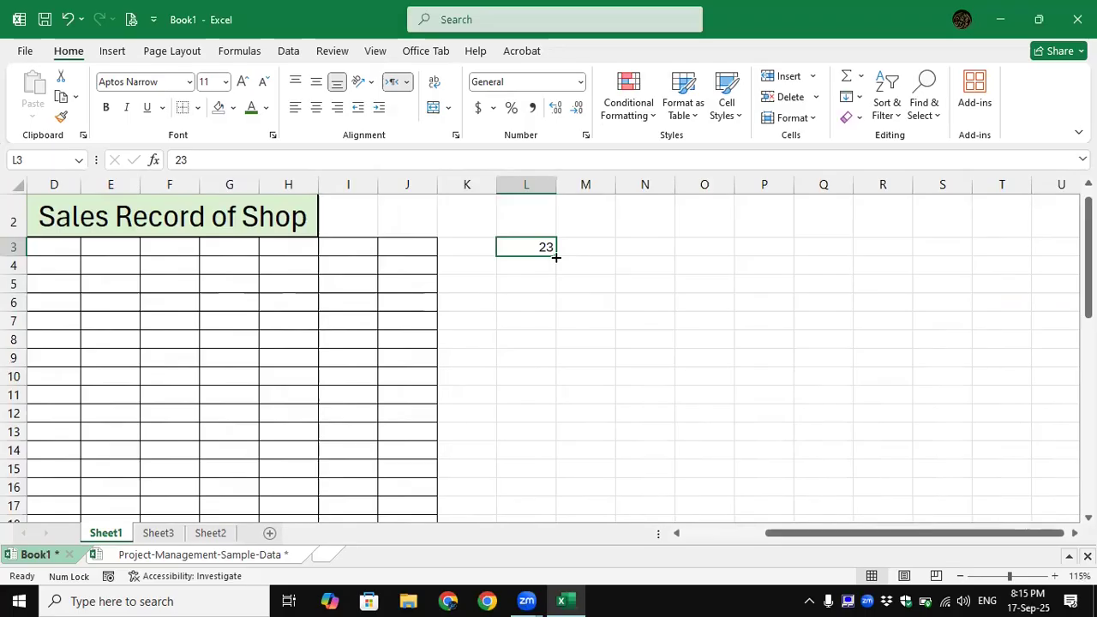
pyautogui.moveTo(555, 257); pyautogui.dragTo(562, 385)
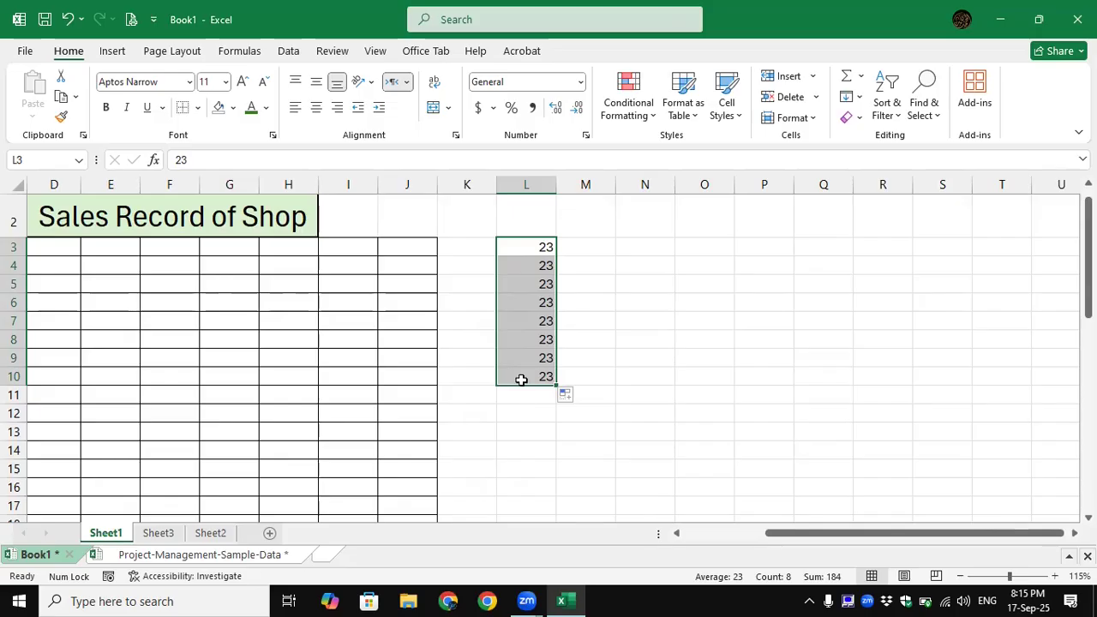
pyautogui.click(568, 401)
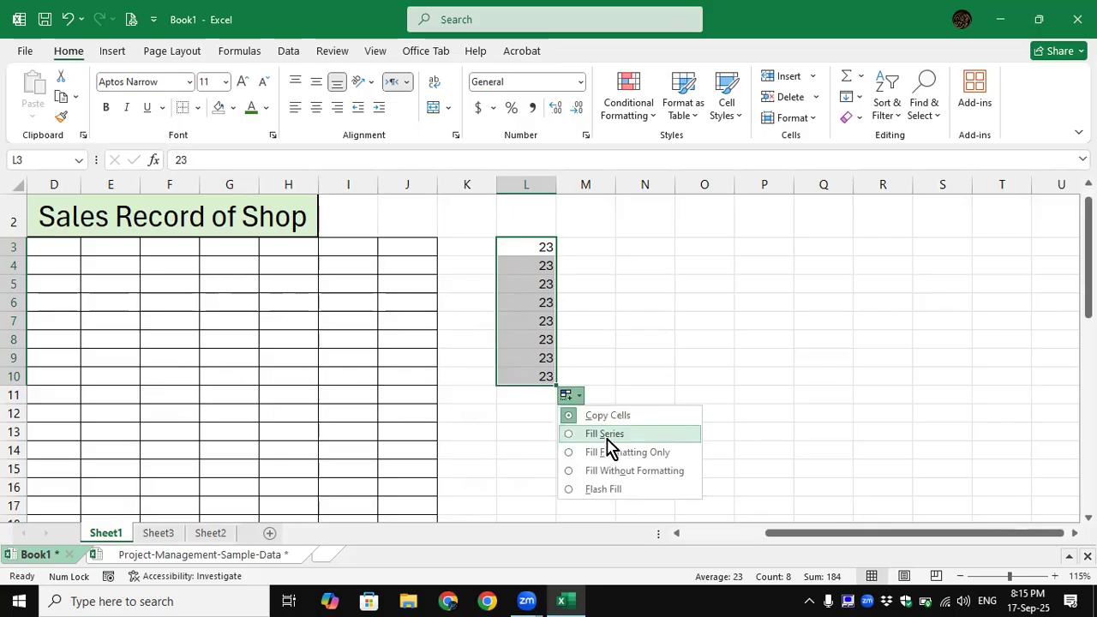
pyautogui.click(607, 437)
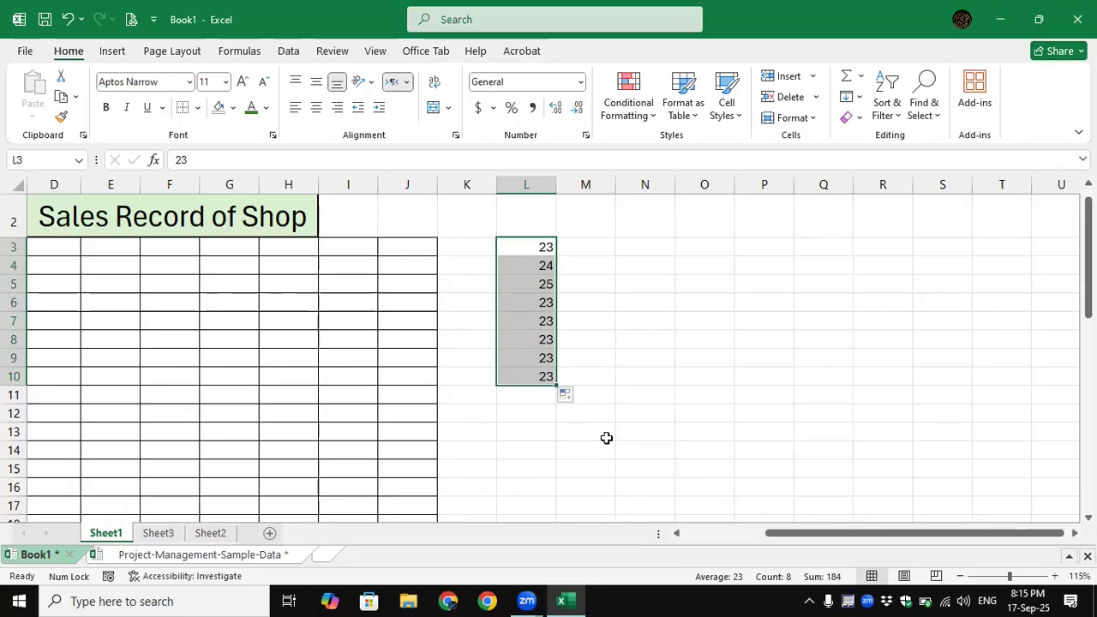
pyautogui.click(571, 400)
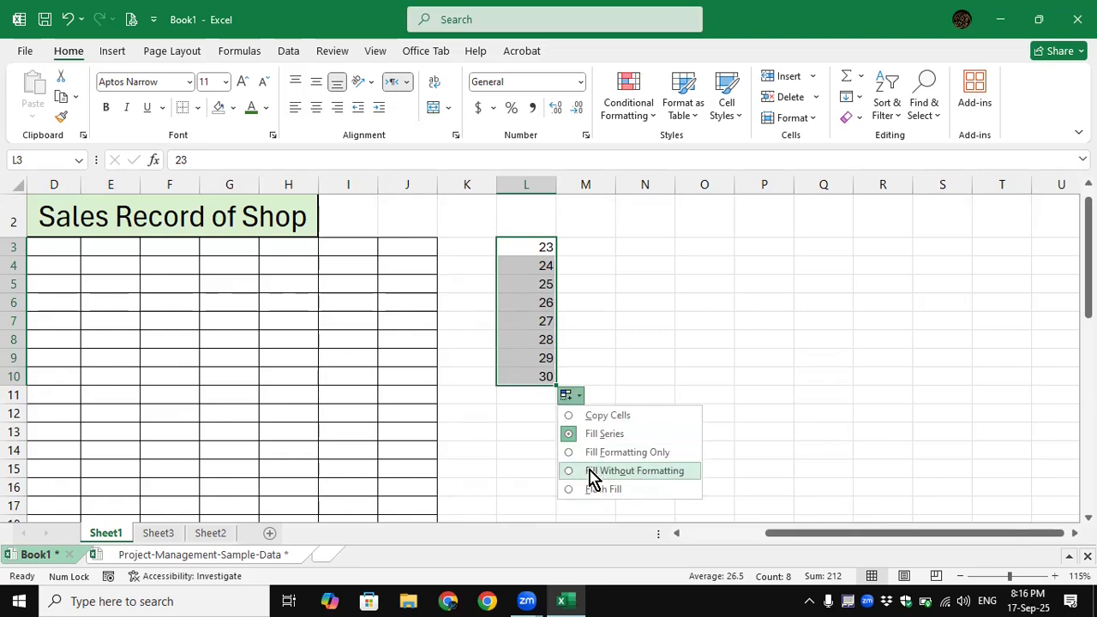
pyautogui.click(628, 323)
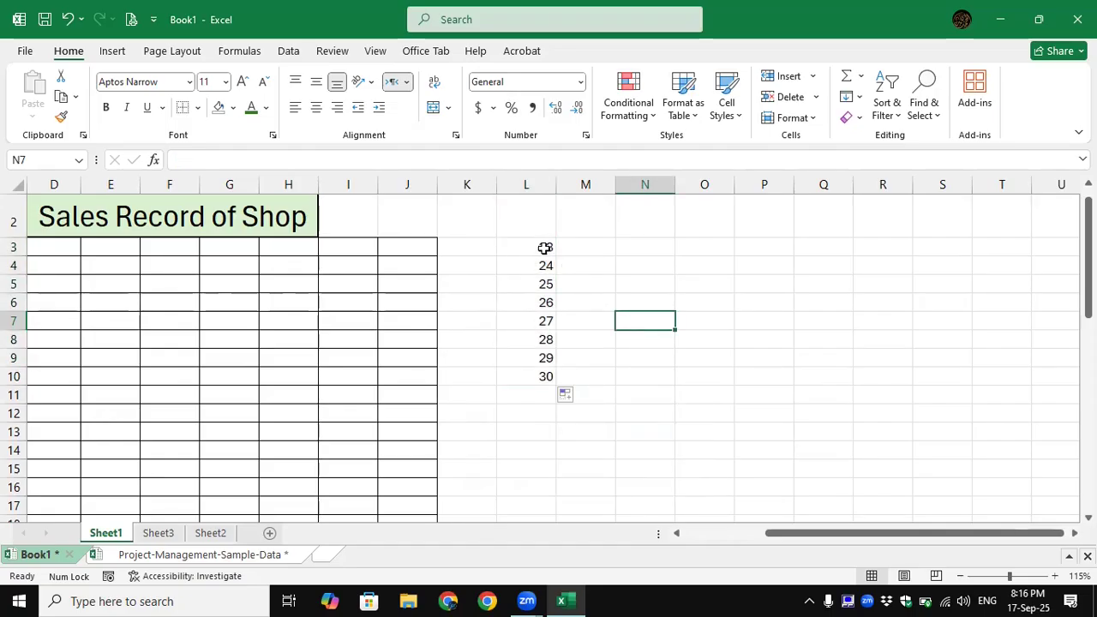
# Fill the values in L3:L5 to the right across to column R with the Fill Right command.
pyautogui.click(533, 379)
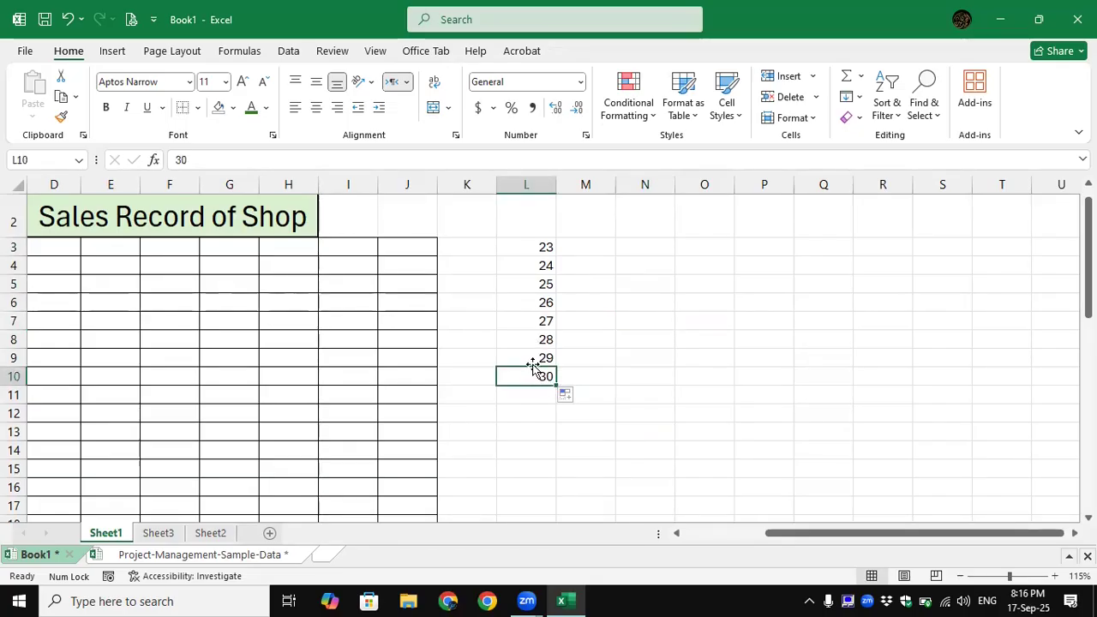
pyautogui.moveTo(544, 375); pyautogui.dragTo(900, 340)
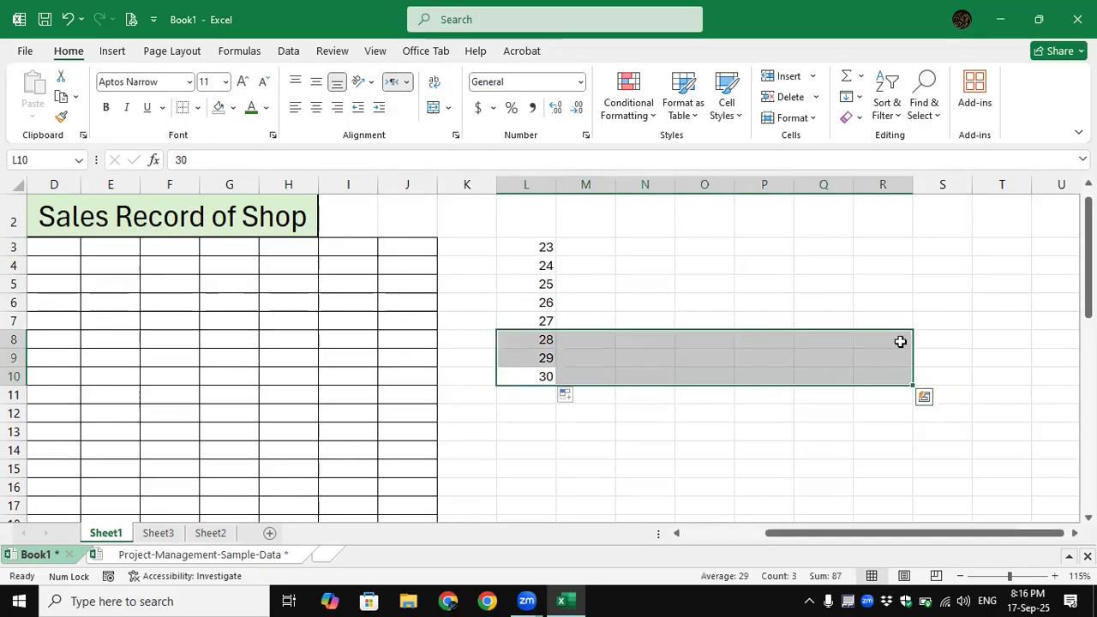
pyautogui.click(533, 303)
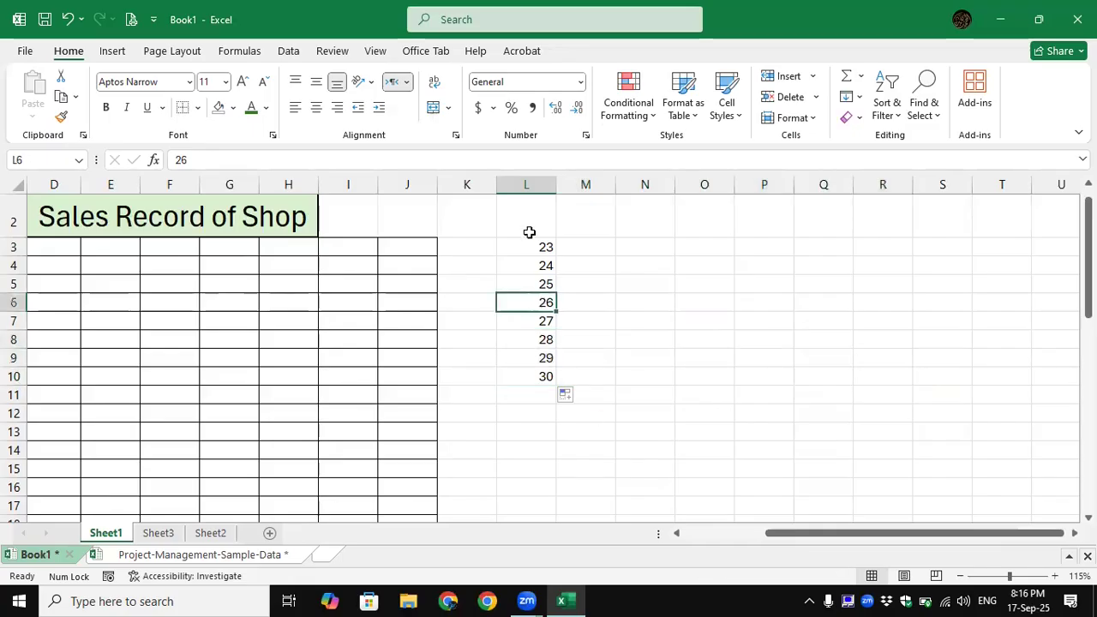
pyautogui.moveTo(532, 246); pyautogui.dragTo(876, 295)
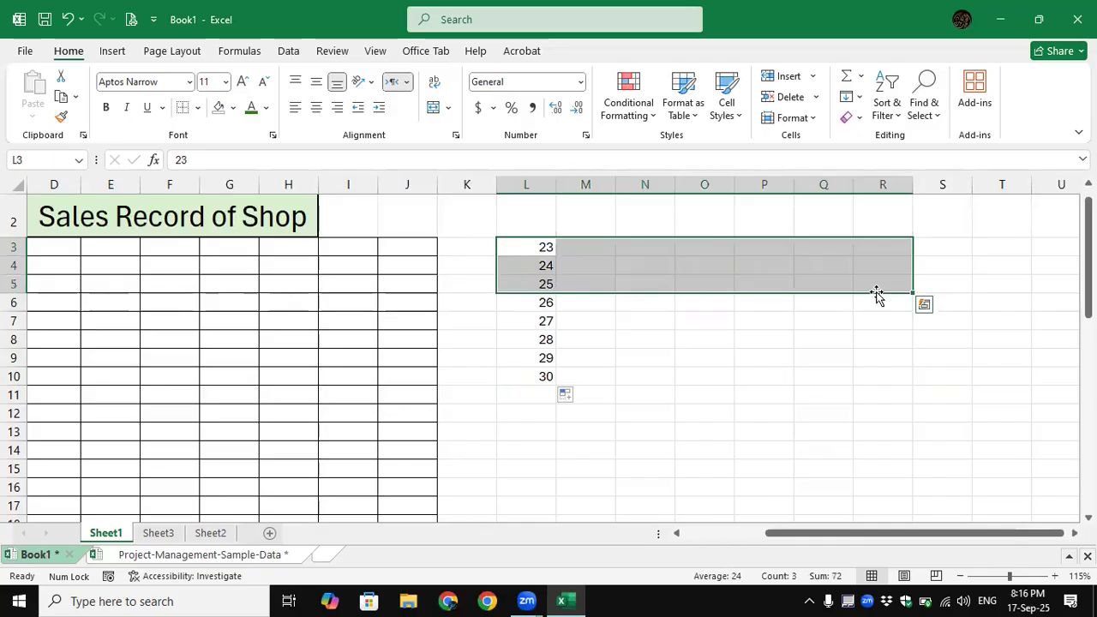
pyautogui.click(861, 99)
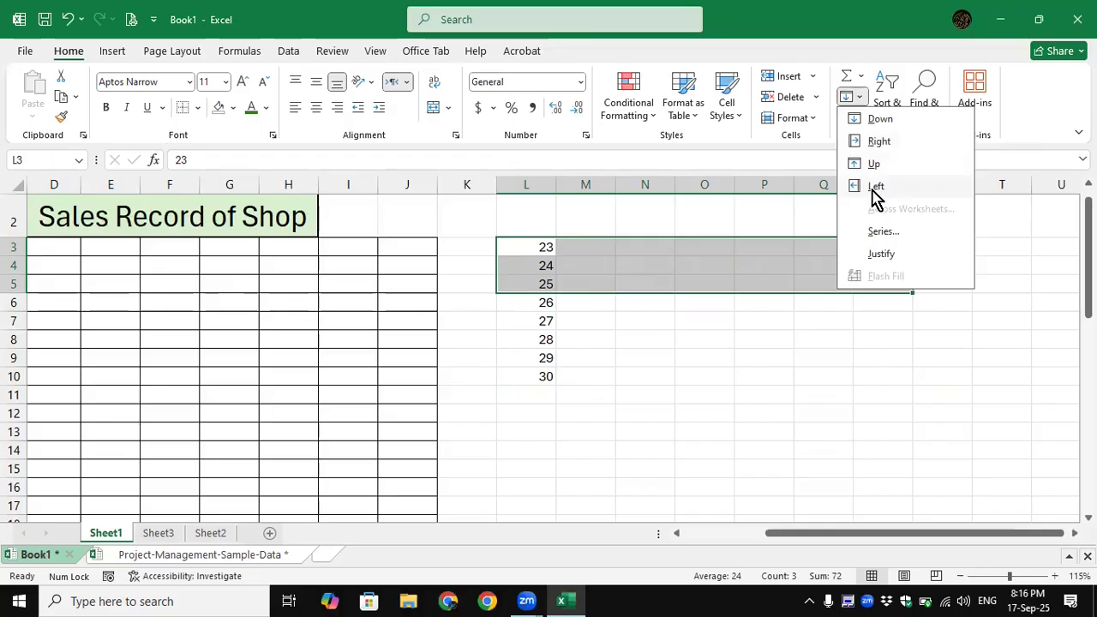
pyautogui.click(881, 142)
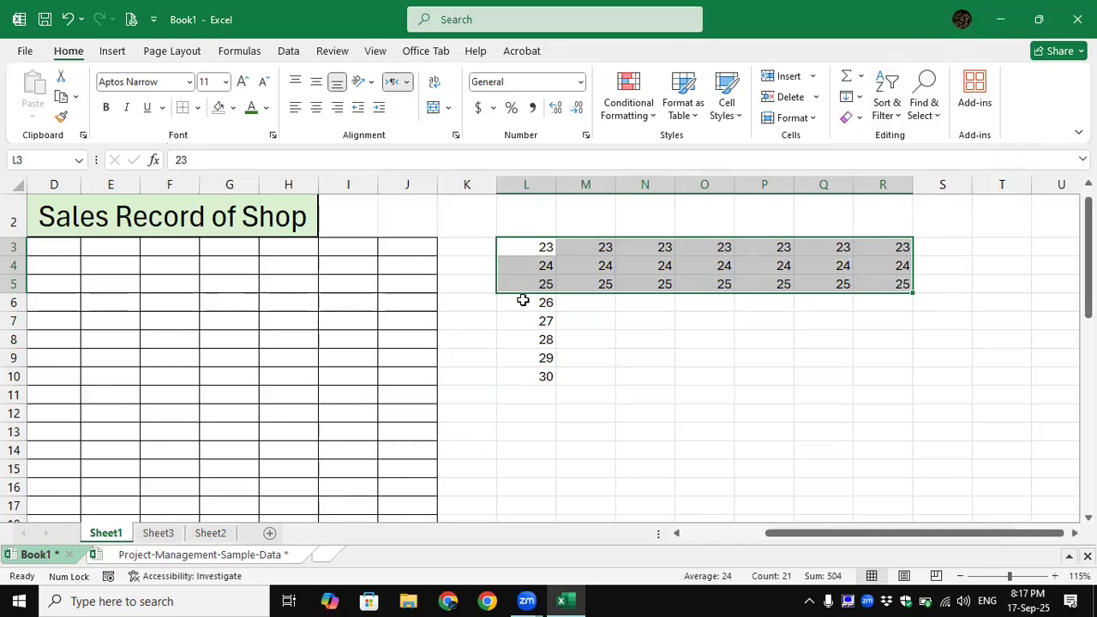
# Fill the values in L6:L7 to the left as far as column J with the Fill Left command.
pyautogui.moveTo(525, 300); pyautogui.dragTo(434, 323)
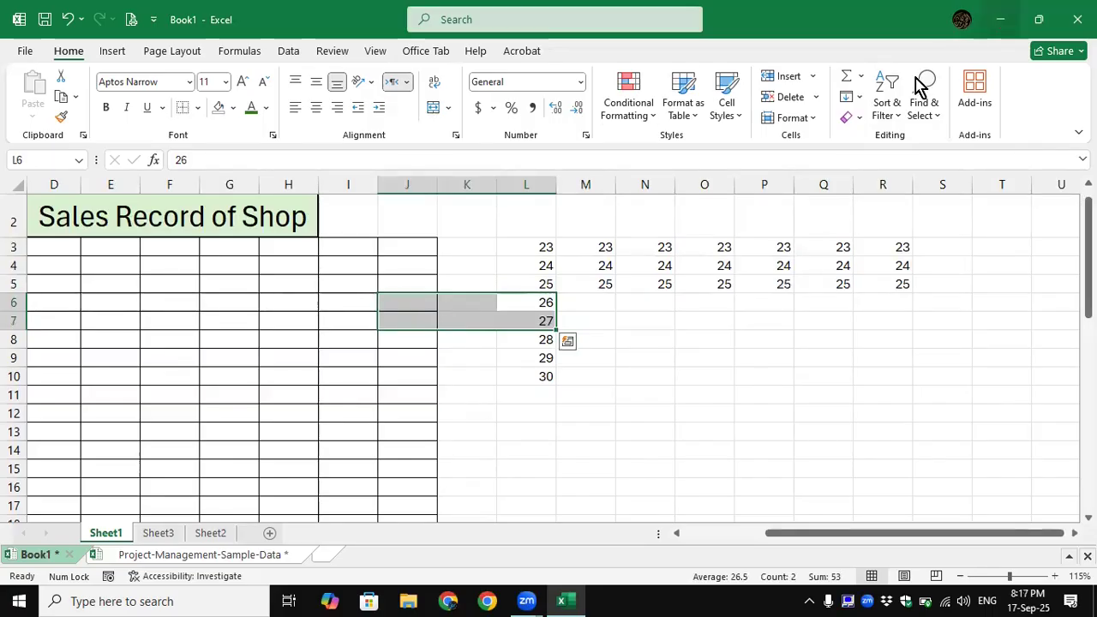
pyautogui.click(858, 98)
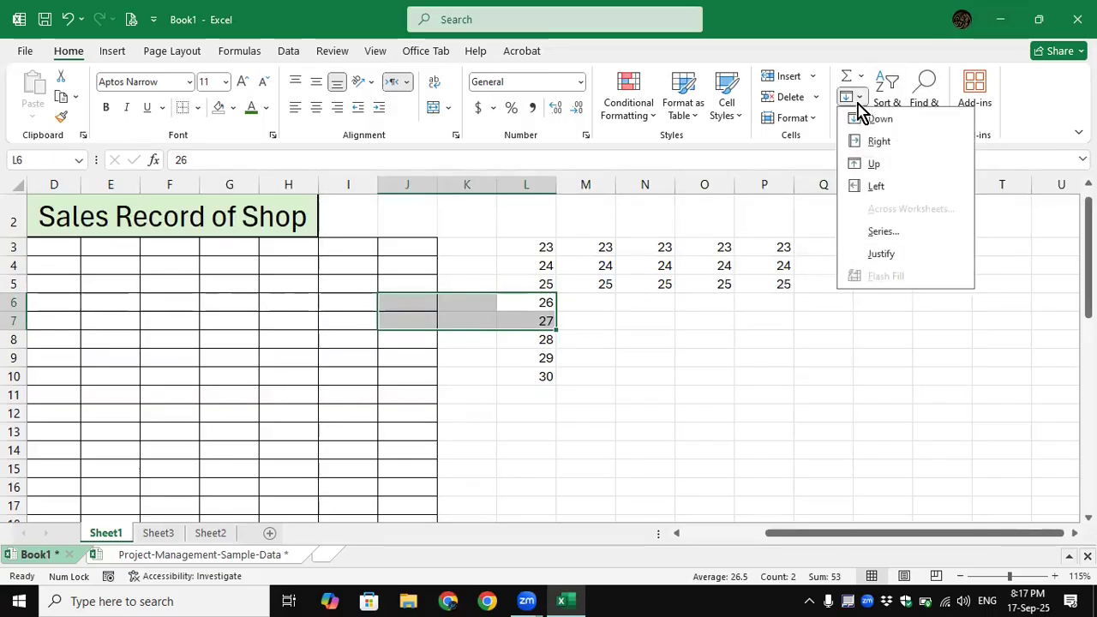
pyautogui.click(865, 185)
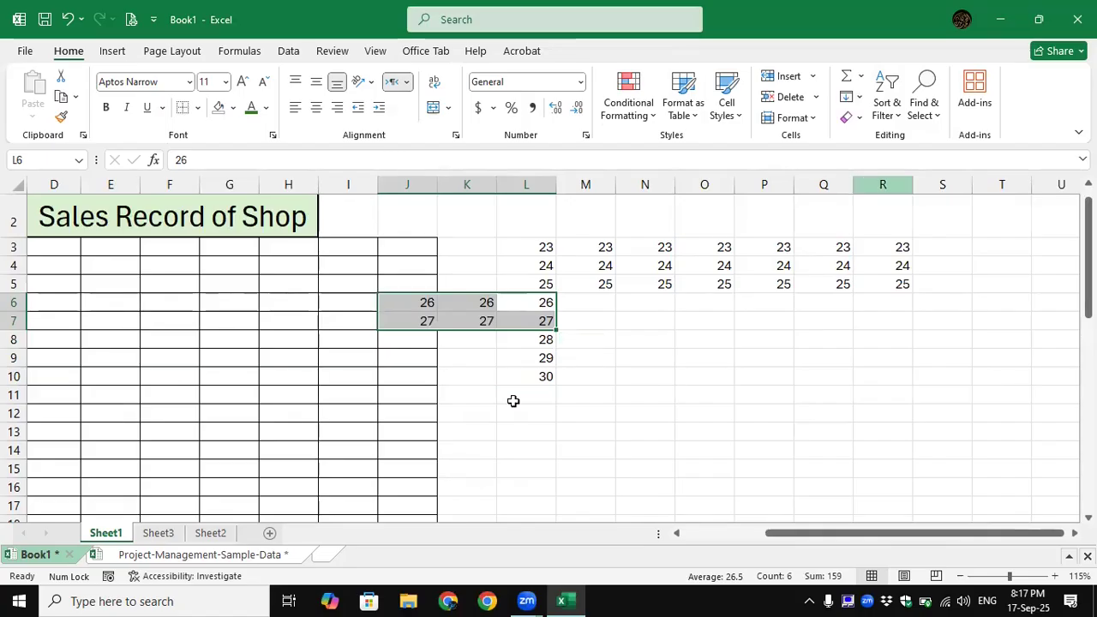
# Fill the value in L10 down to L16 with the Fill Down command.
pyautogui.click(544, 378)
pyautogui.moveTo(541, 379); pyautogui.dragTo(538, 481)
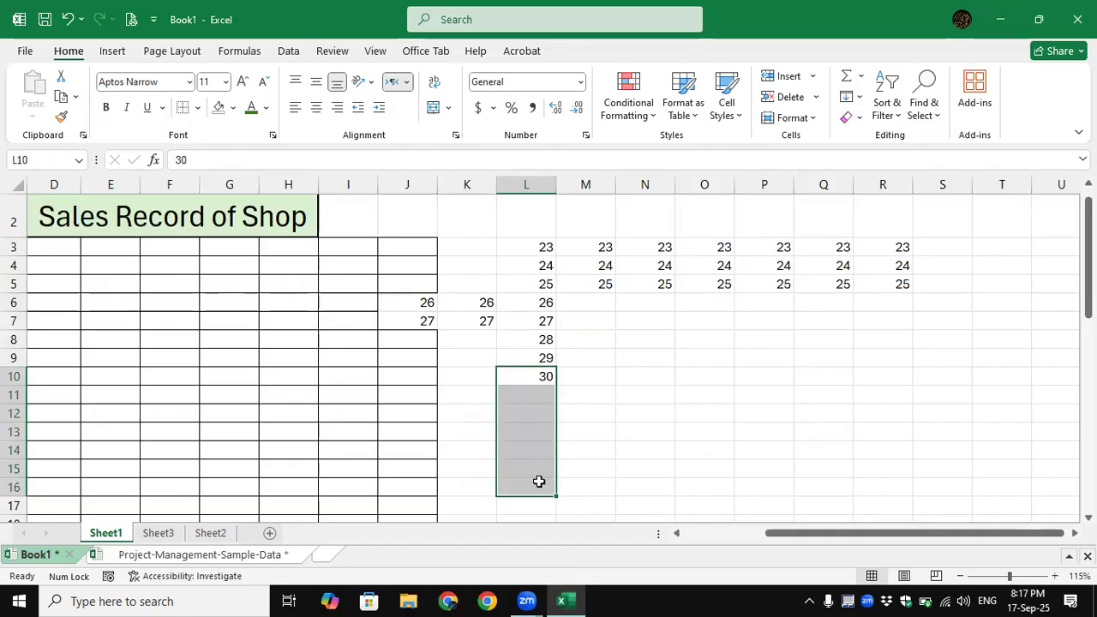
pyautogui.click(848, 96)
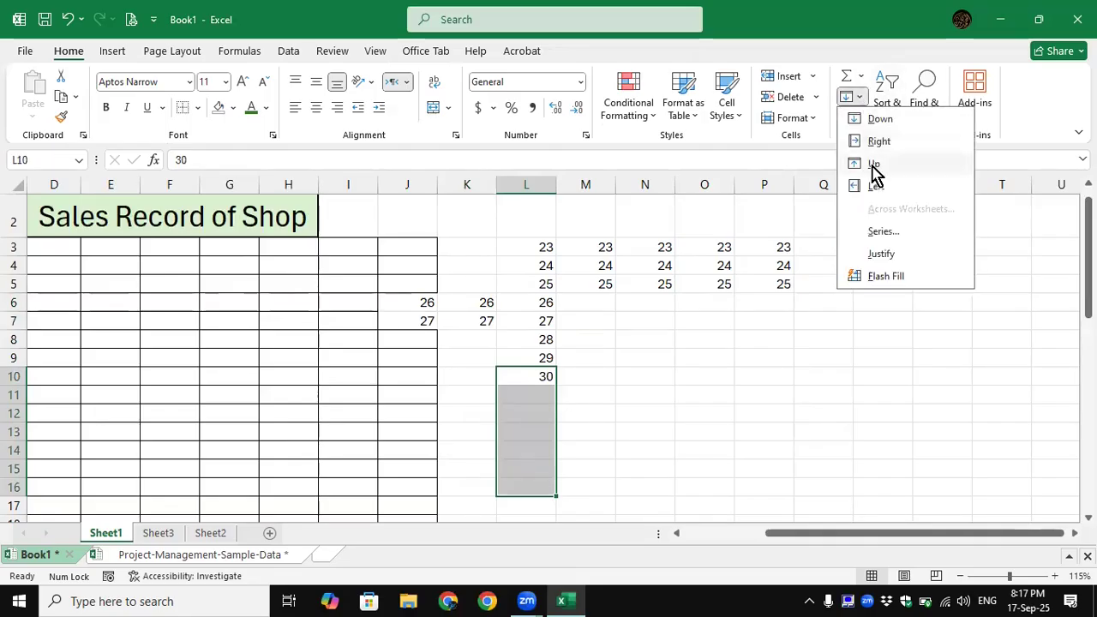
pyautogui.click(897, 122)
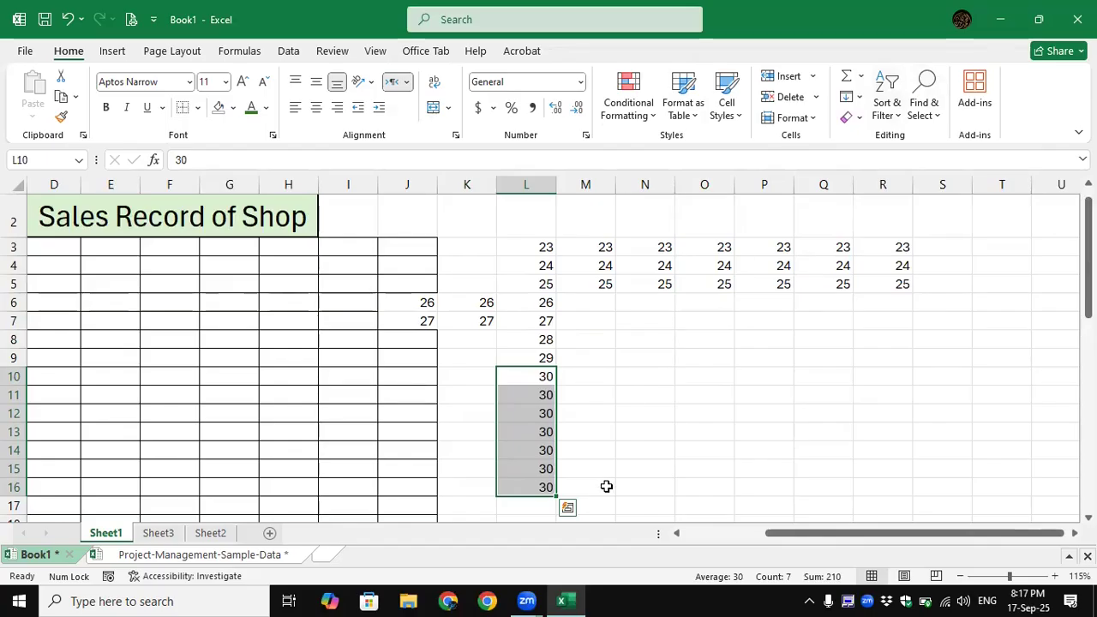
pyautogui.click(593, 344)
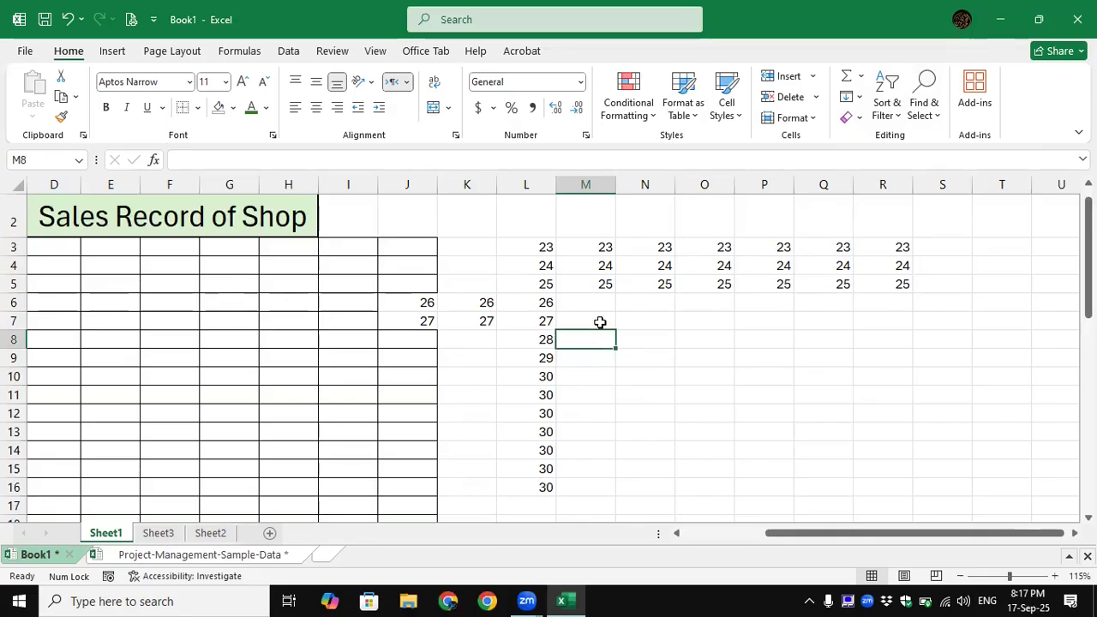
# Delete the contents of columns J to S, leaving Flash Fill unused.
pyautogui.click(860, 97)
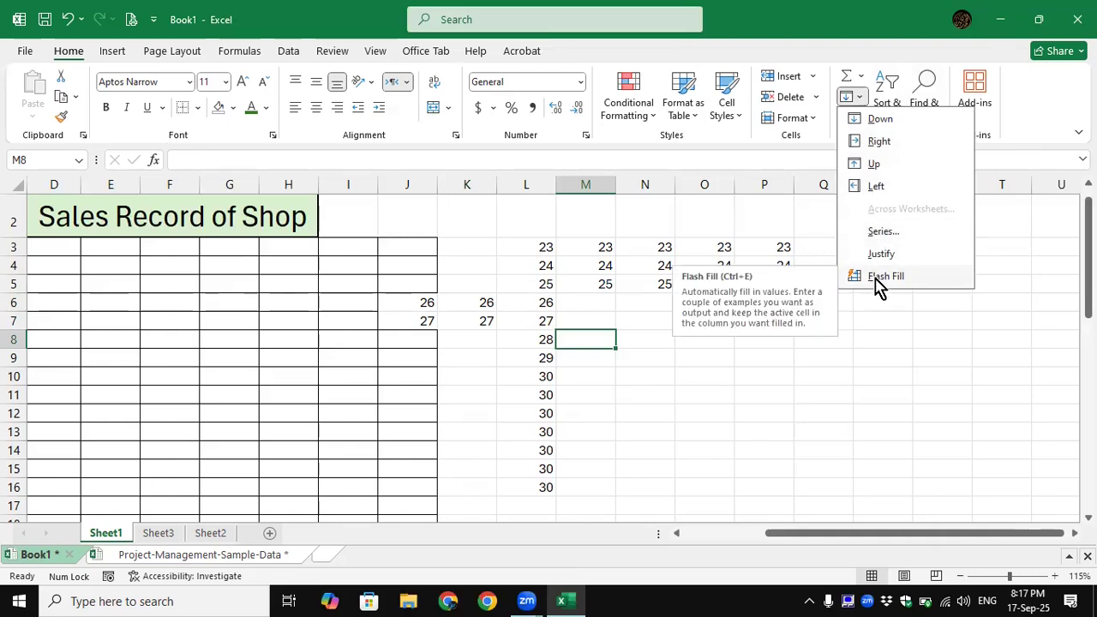
pyautogui.click(853, 364)
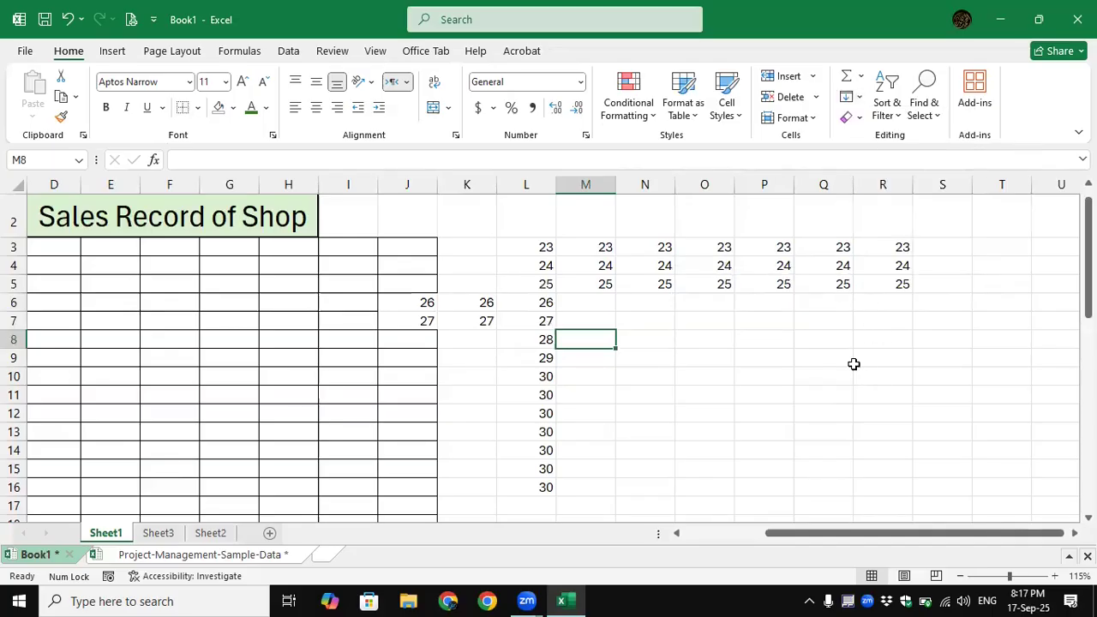
pyautogui.moveTo(406, 183); pyautogui.dragTo(923, 292)
pyautogui.press('Delete')
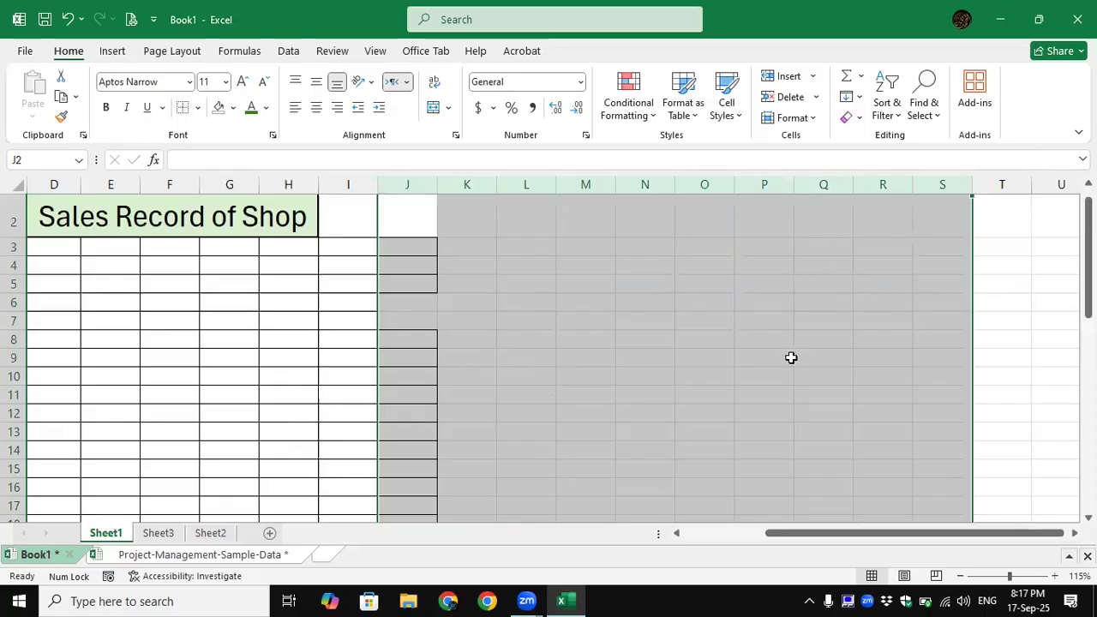
# Clear all content and formatting from row 2 holding the sheet title, and delete that row and the Market Research row below it.
pyautogui.moveTo(807, 534); pyautogui.dragTo(712, 543)
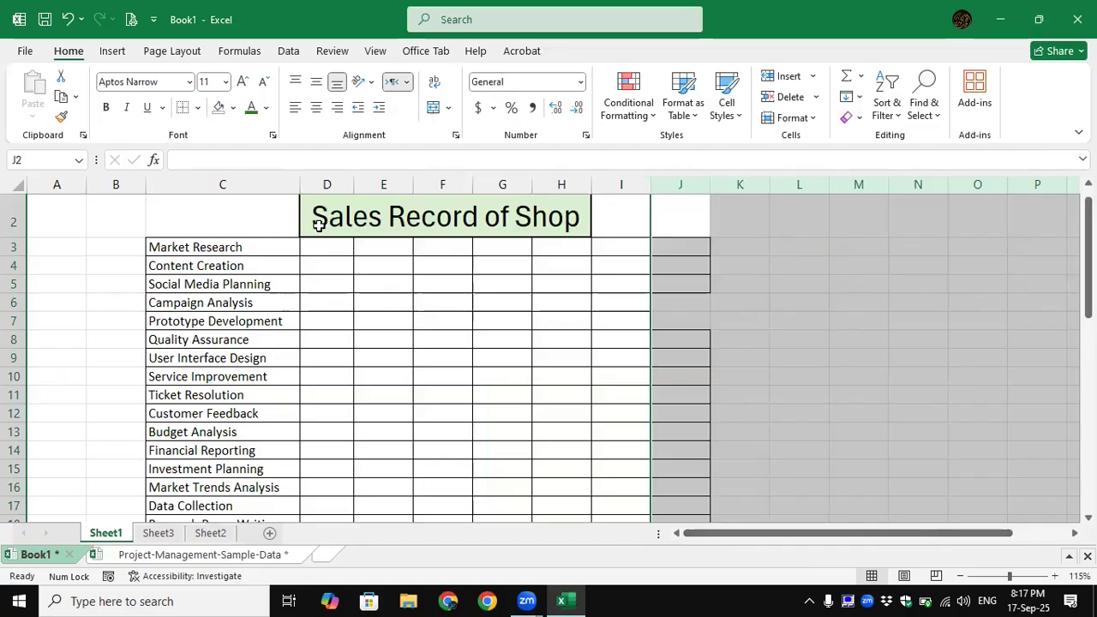
pyautogui.click(18, 216)
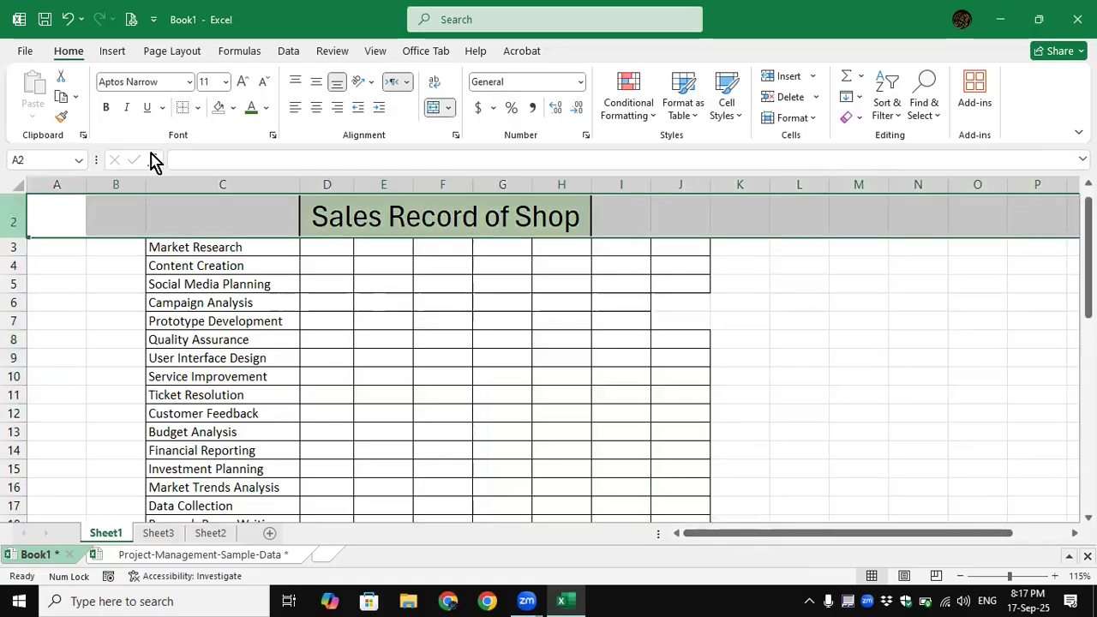
pyautogui.click(858, 119)
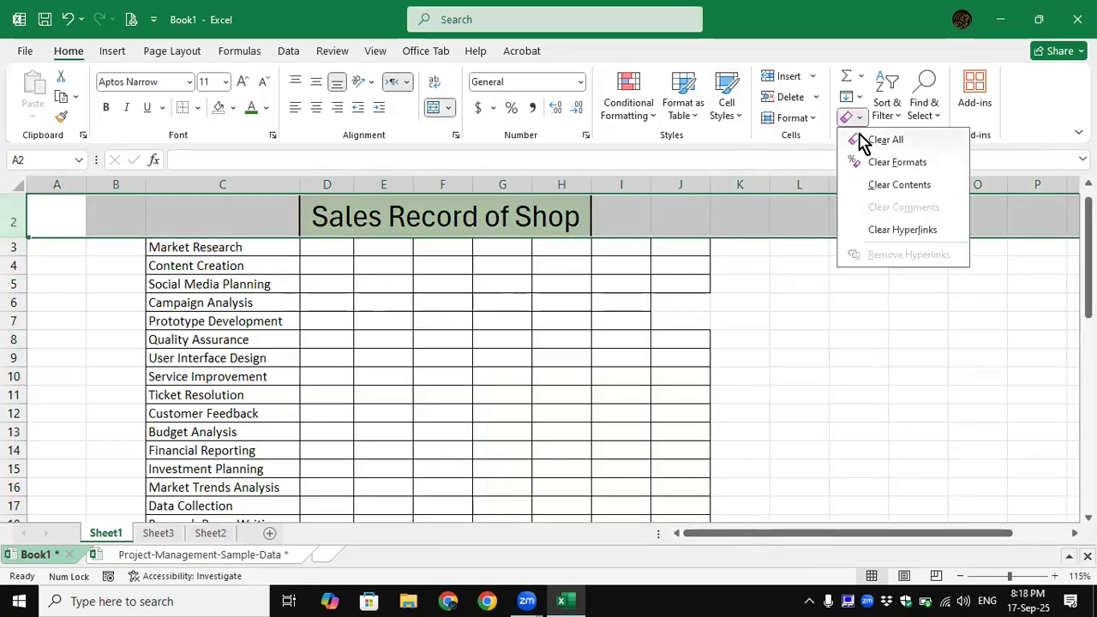
pyautogui.click(885, 141)
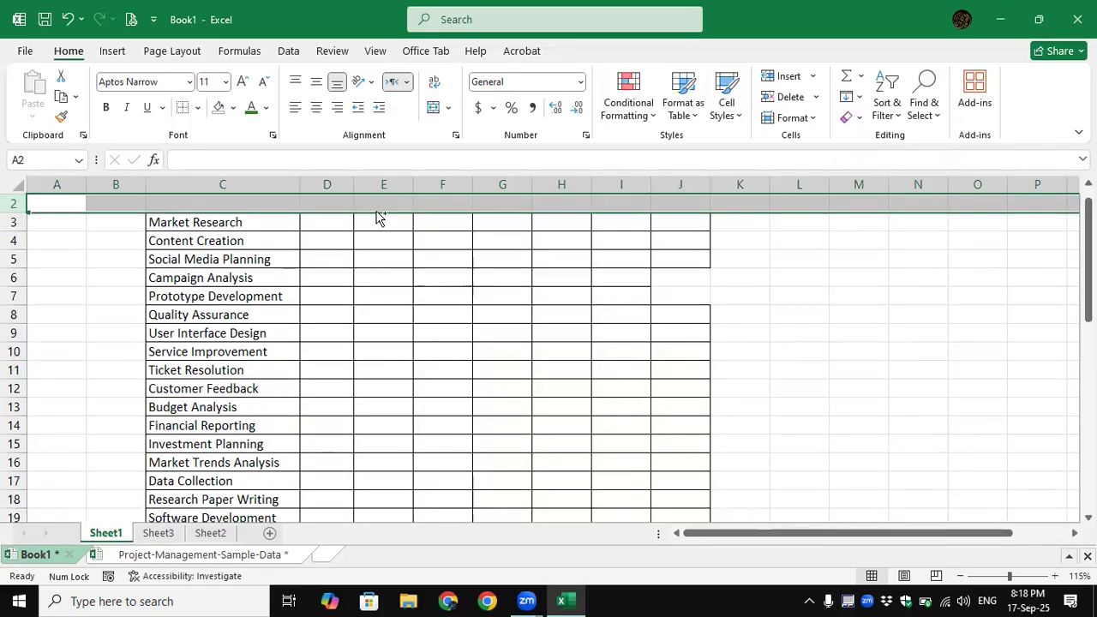
pyautogui.hotkey('ctrl', '-')
pyautogui.hotkey('ctrl', '-')
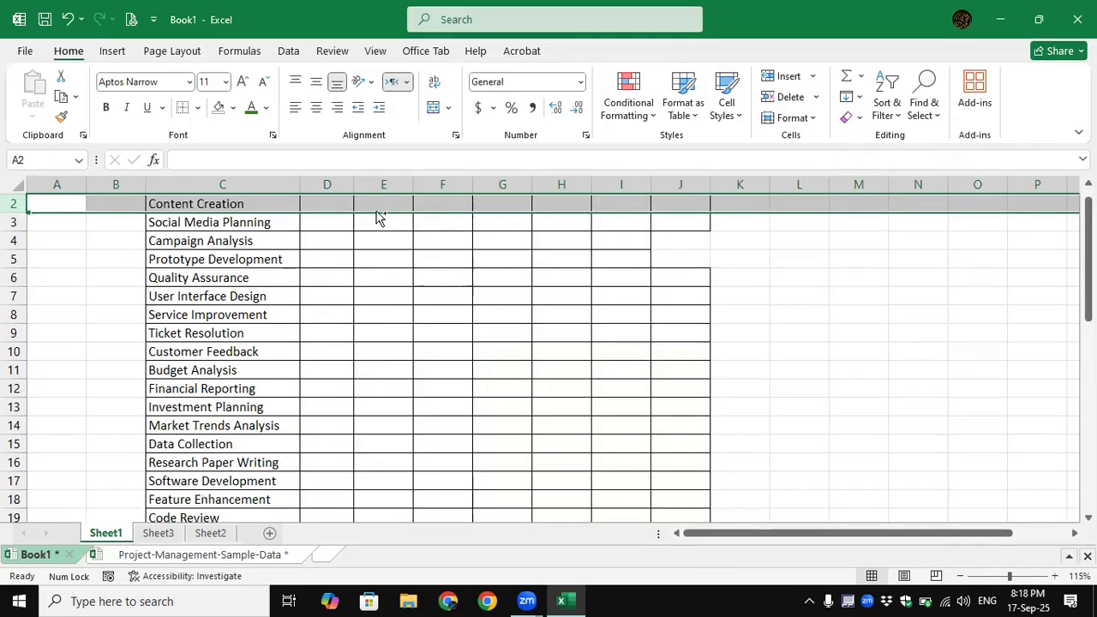
# Insert two blank rows above the Content Creation row.
pyautogui.rightClick(13, 206)
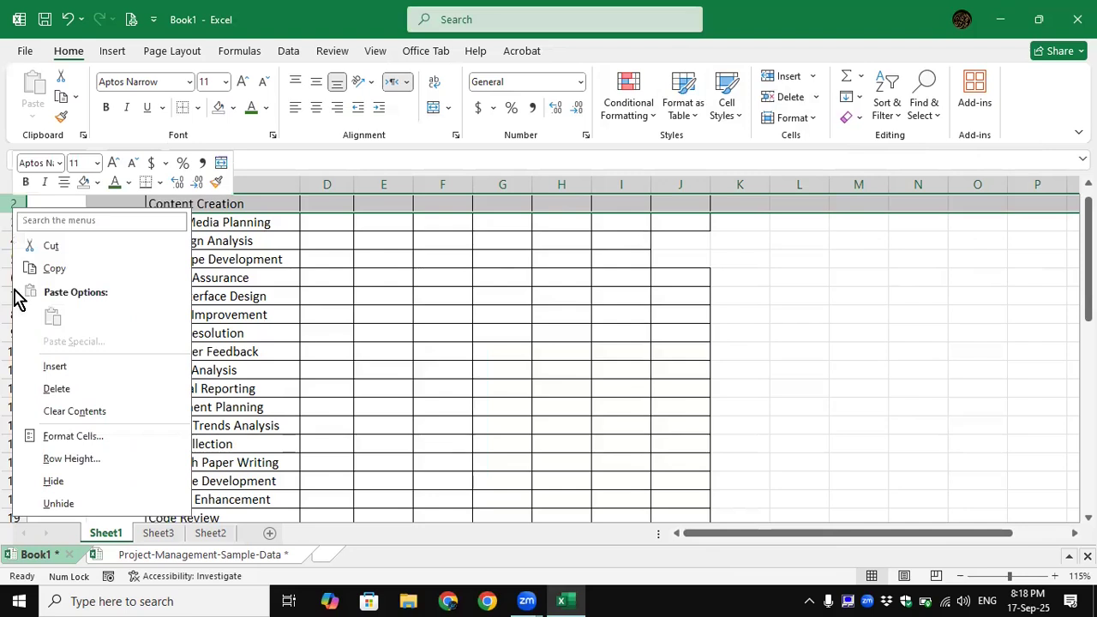
pyautogui.click(49, 366)
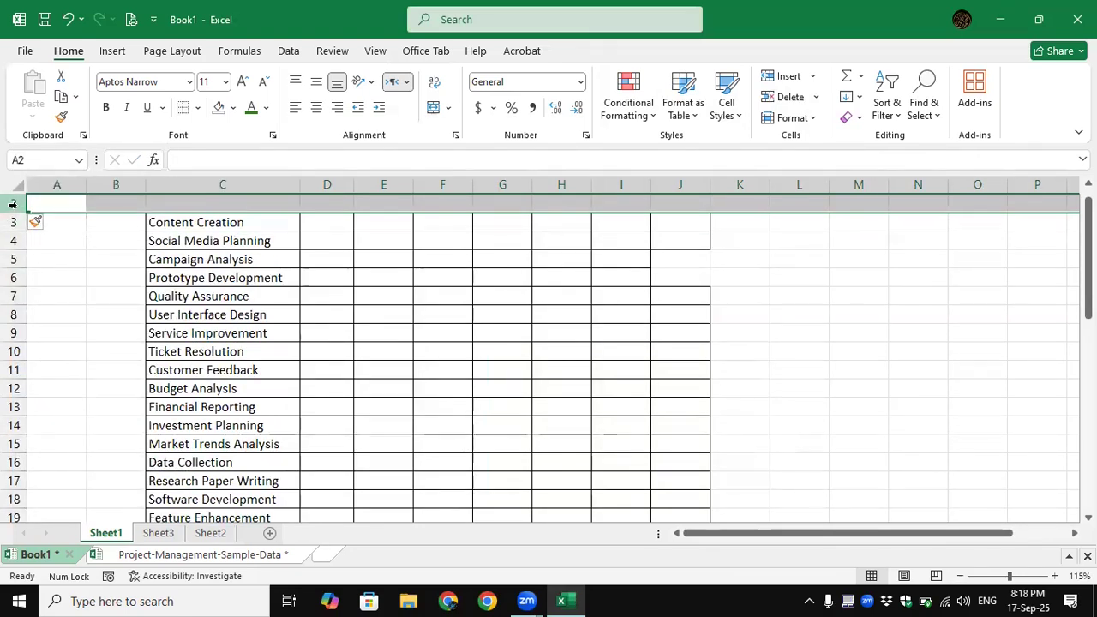
pyautogui.rightClick(13, 204)
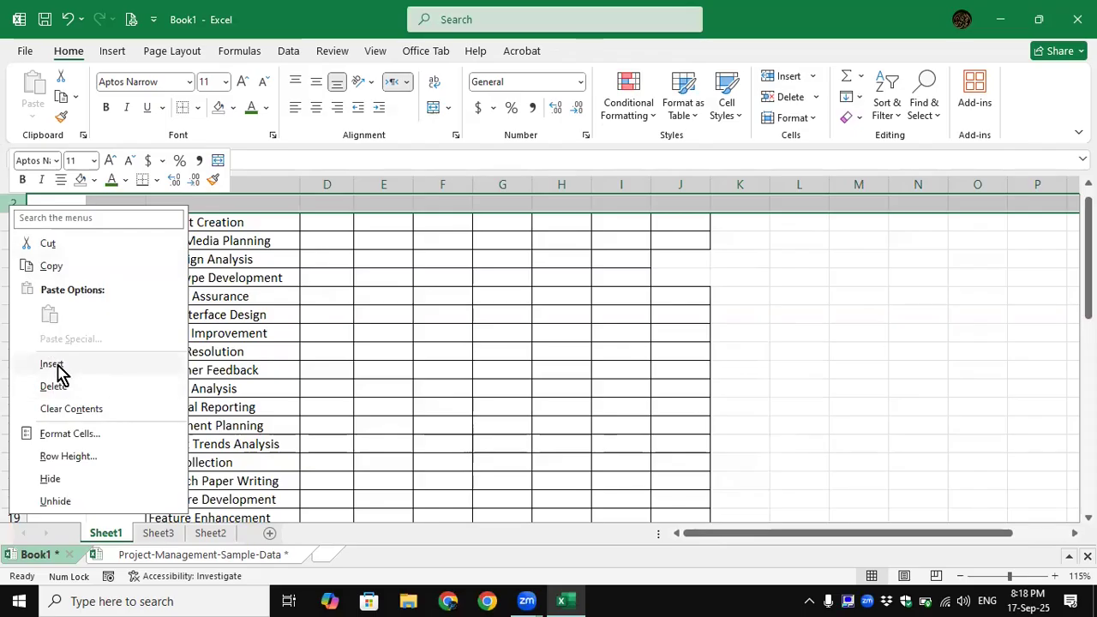
pyautogui.click(53, 366)
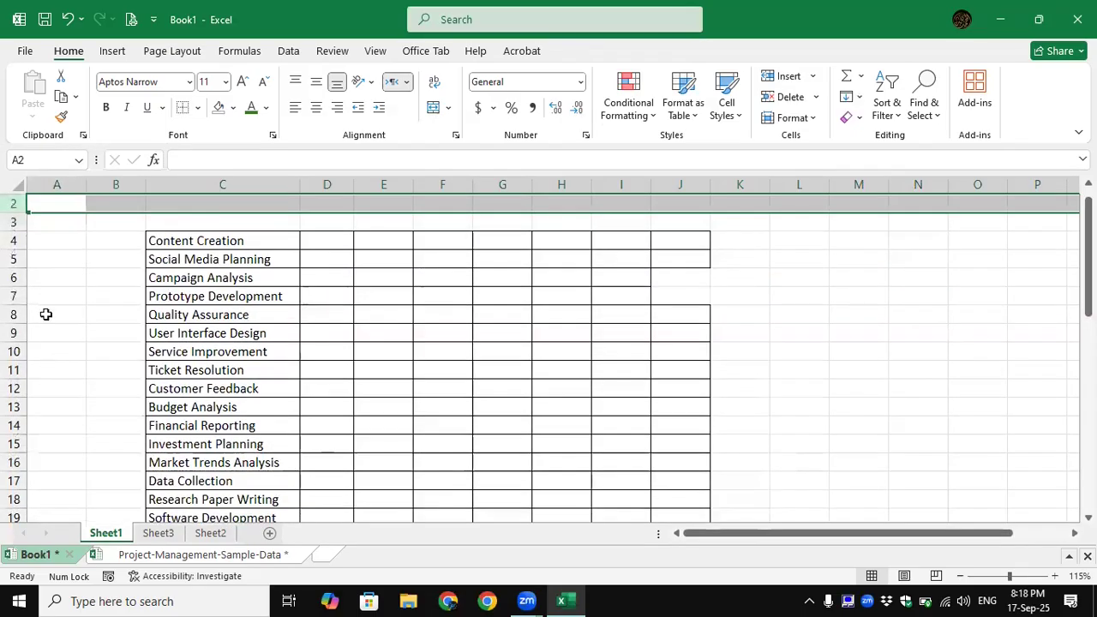
# Enter the heading "Complete Data" in C3 and make it bold.
pyautogui.click(282, 224)
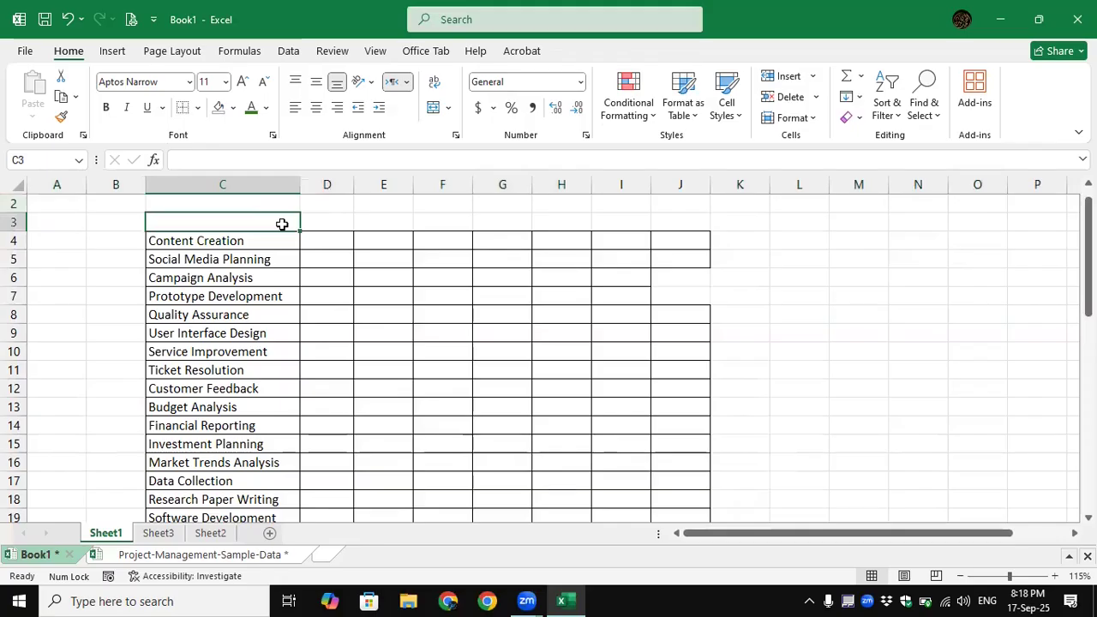
pyautogui.write('Compl')
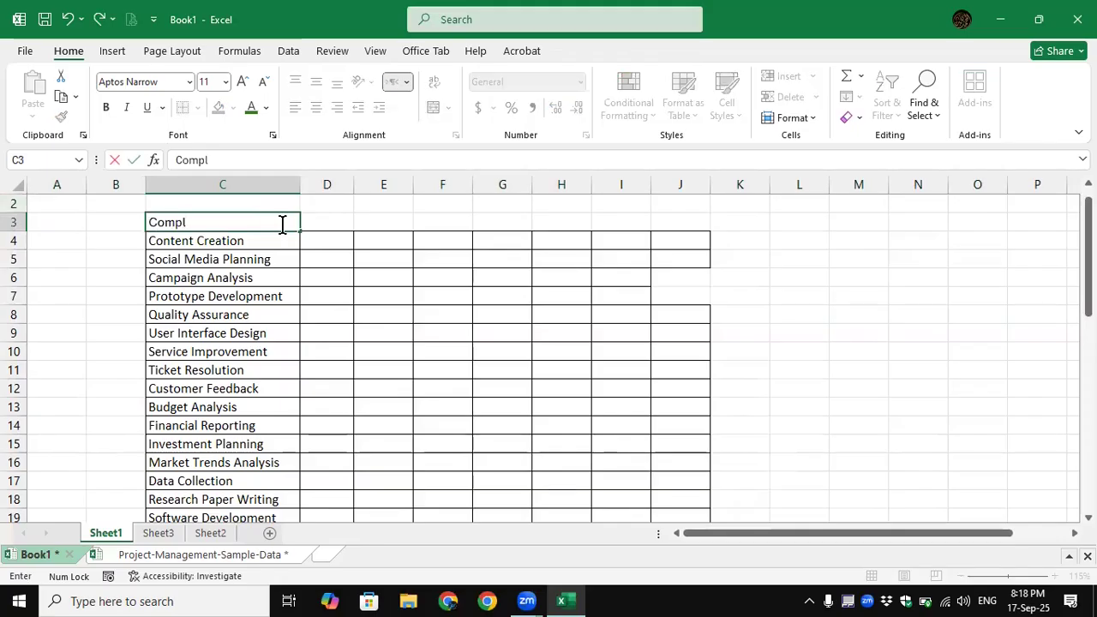
pyautogui.write('ete')
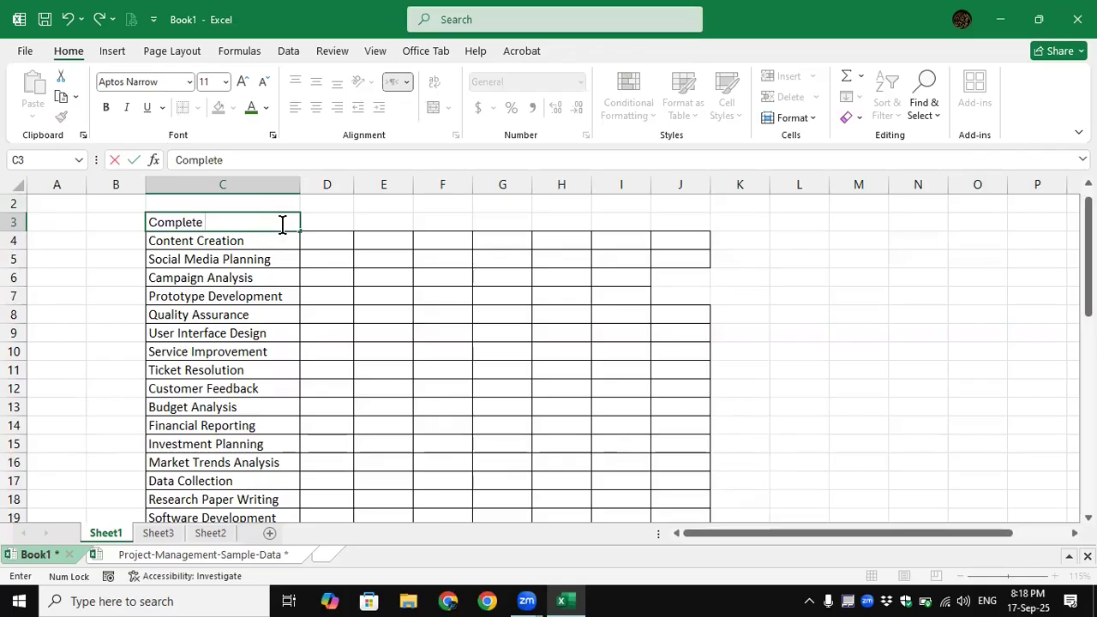
pyautogui.write(' Data')
pyautogui.moveTo(257, 231)
pyautogui.mouseDown()
pyautogui.moveTo(242, 245)
pyautogui.moveTo(244, 233)
pyautogui.mouseUp()
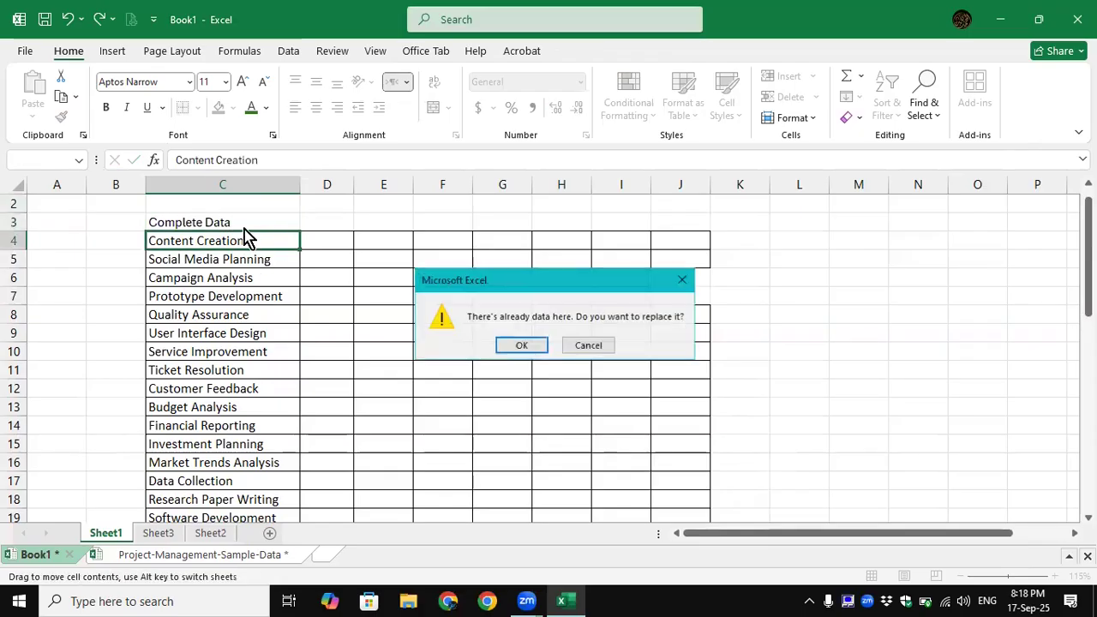
pyautogui.press('Escape')
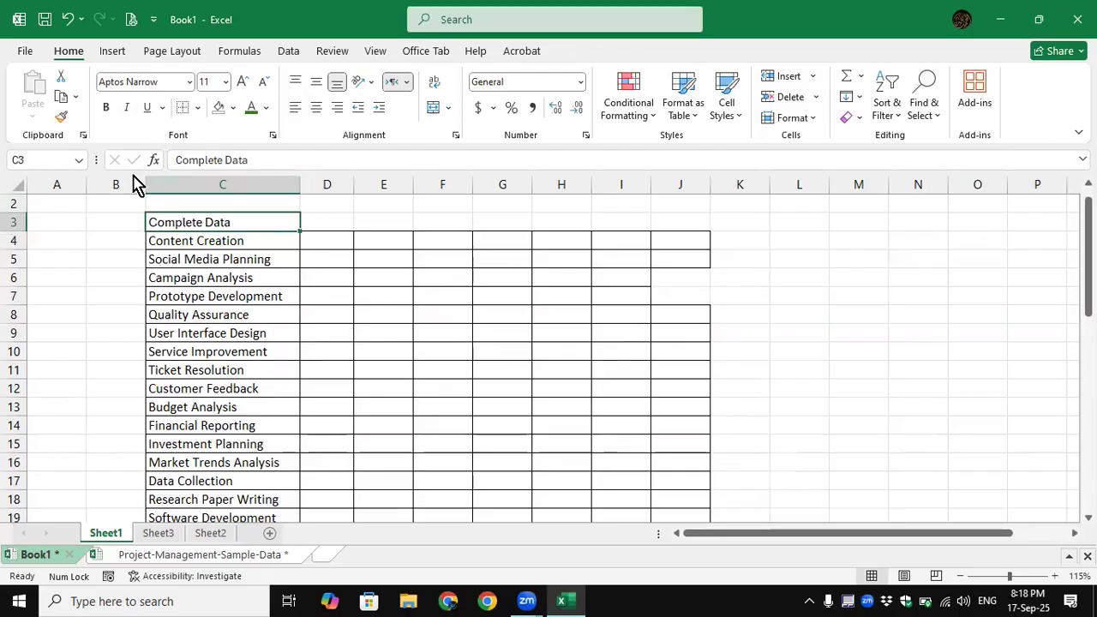
pyautogui.click(107, 110)
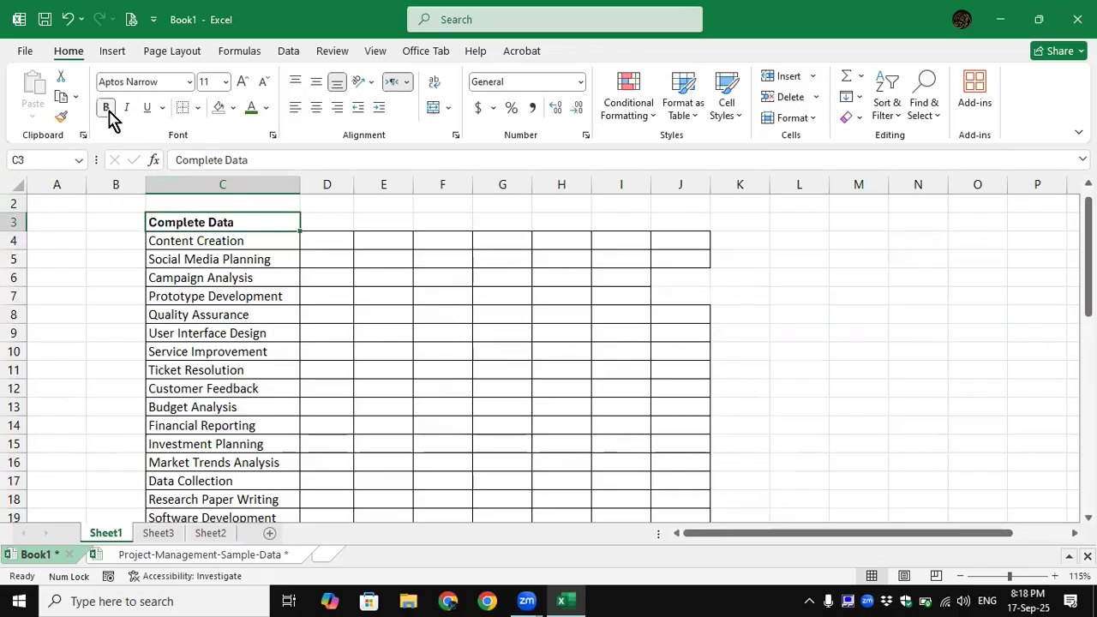
# Enter the headings "first" in D3 and "second" in E3.
pyautogui.click(334, 218)
pyautogui.write('first')
pyautogui.press('Tab')
pyautogui.write('seco')
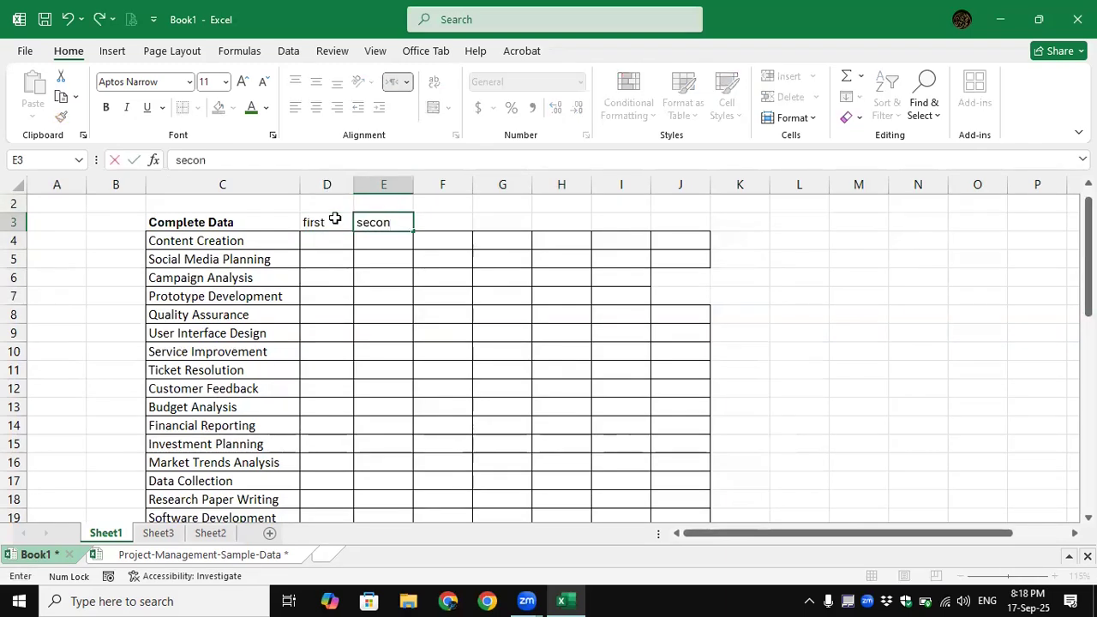
# Extend the bold style of C3 across D3:E3 using Fill Formatting Only.
pyautogui.click(257, 221)
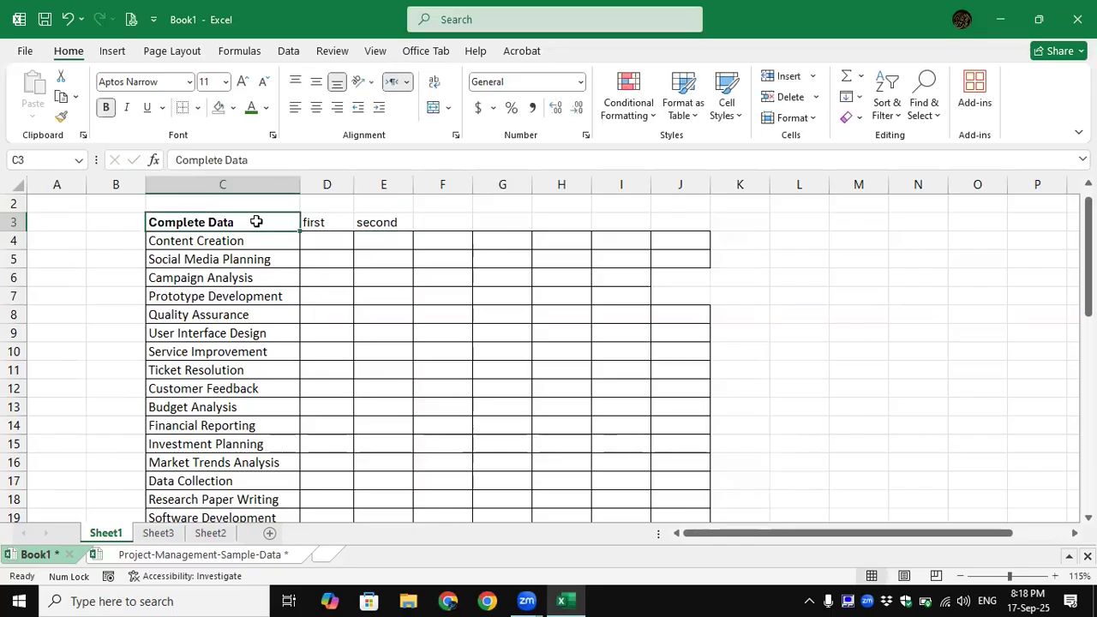
pyautogui.moveTo(299, 227); pyautogui.dragTo(409, 227)
pyautogui.click(425, 241)
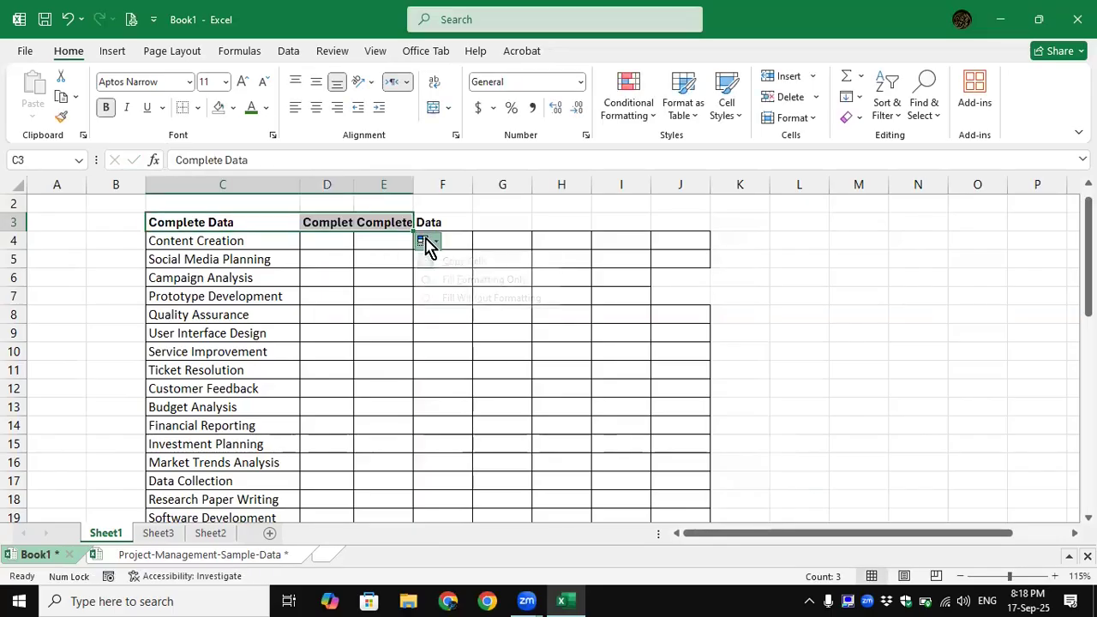
pyautogui.click(463, 280)
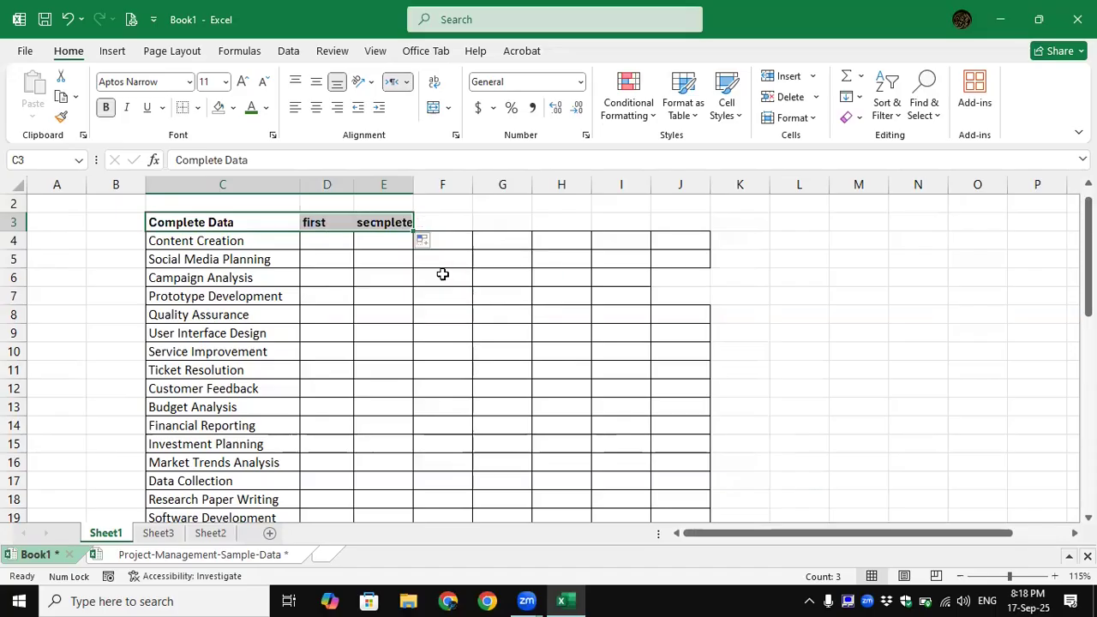
# Widen columns D and E to roughly twice the width of the neighbouring empty columns.
pyautogui.doubleClick(415, 187)
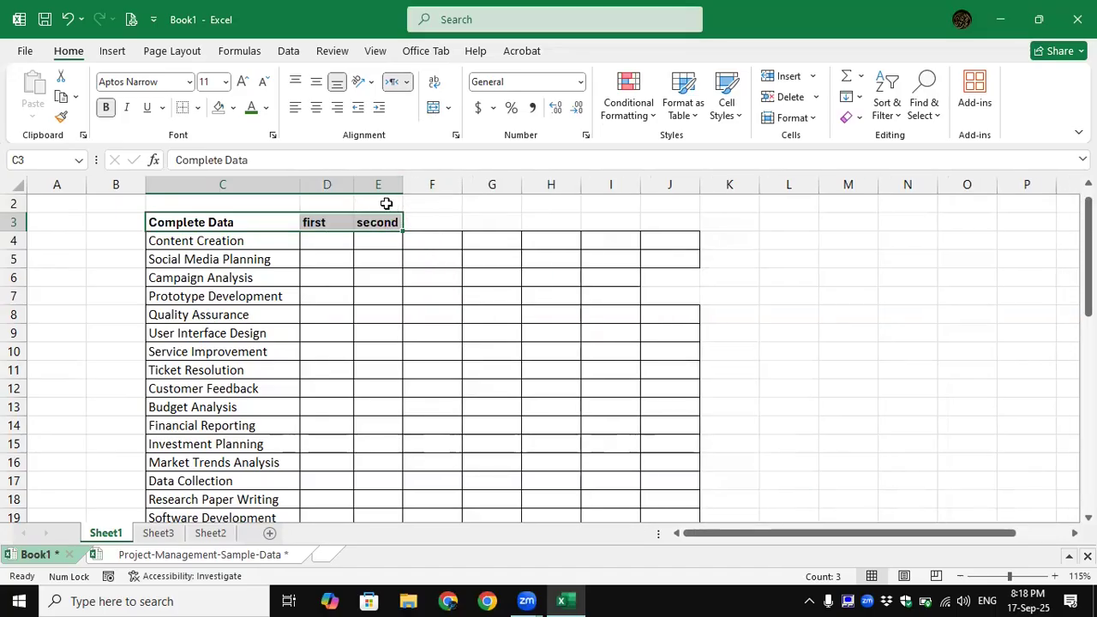
pyautogui.moveTo(403, 185); pyautogui.dragTo(467, 187)
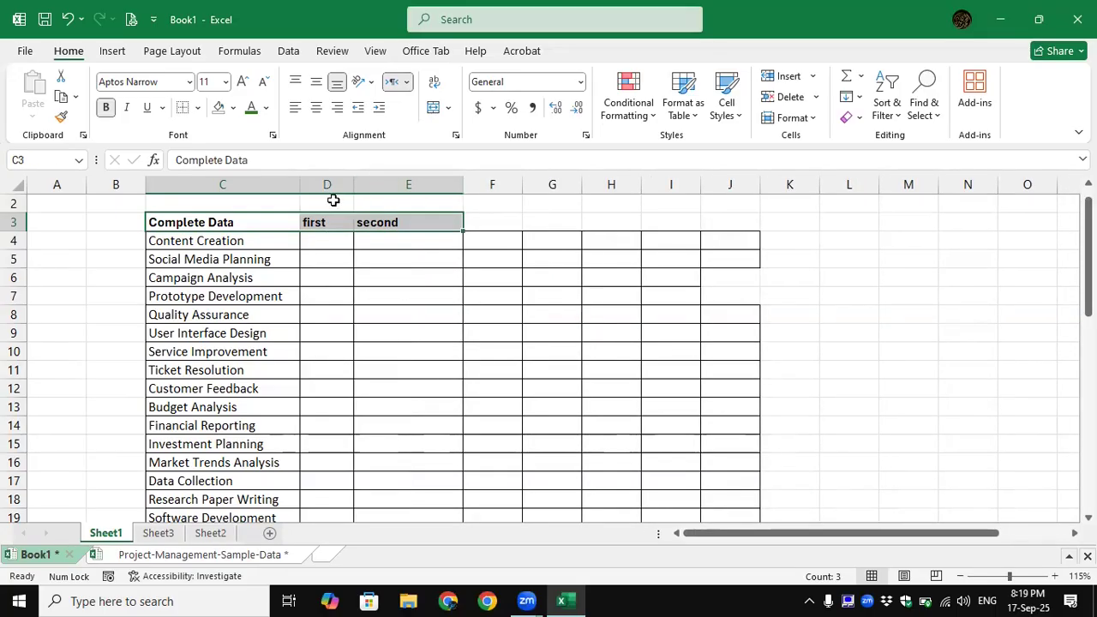
pyautogui.moveTo(354, 187); pyautogui.dragTo(408, 189)
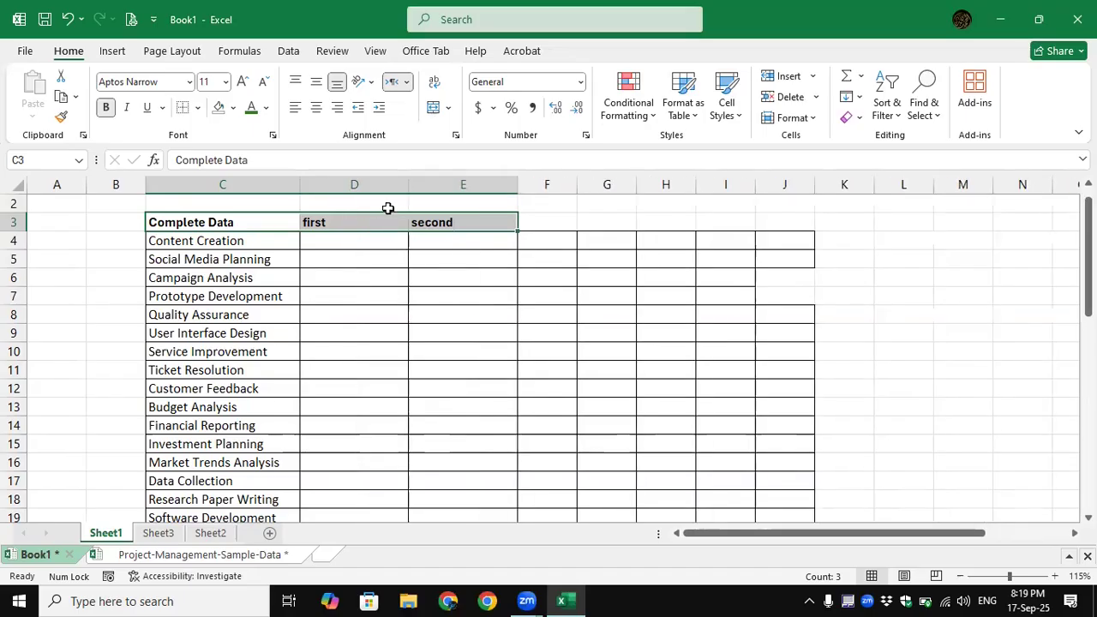
# Enter "Content" in D4 as the first-word example for the Content Creation entry.
pyautogui.click(240, 241)
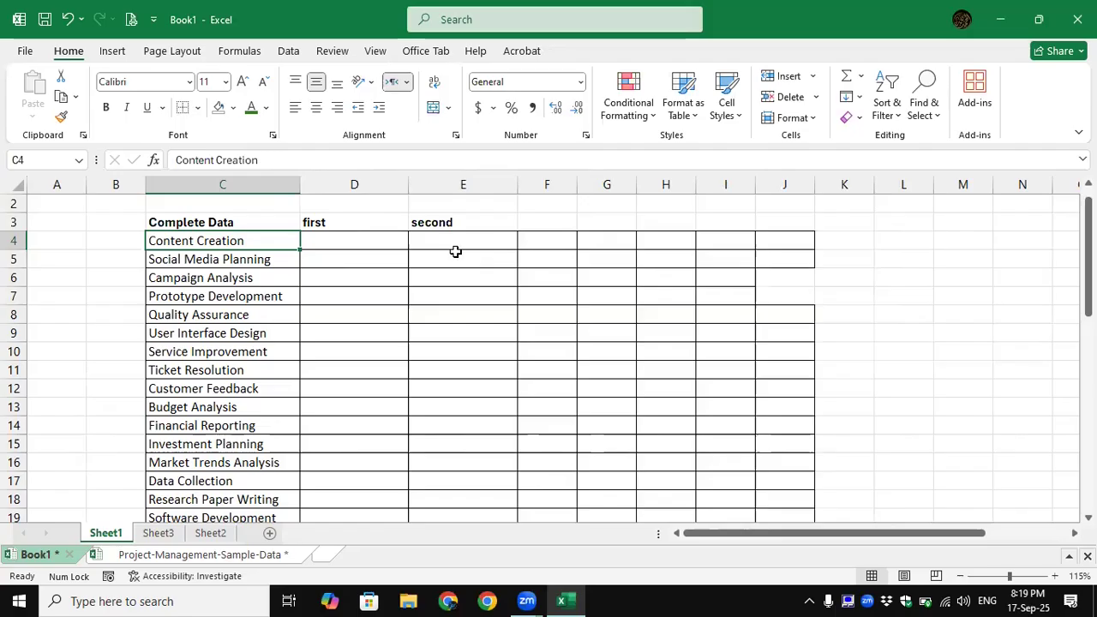
pyautogui.click(341, 245)
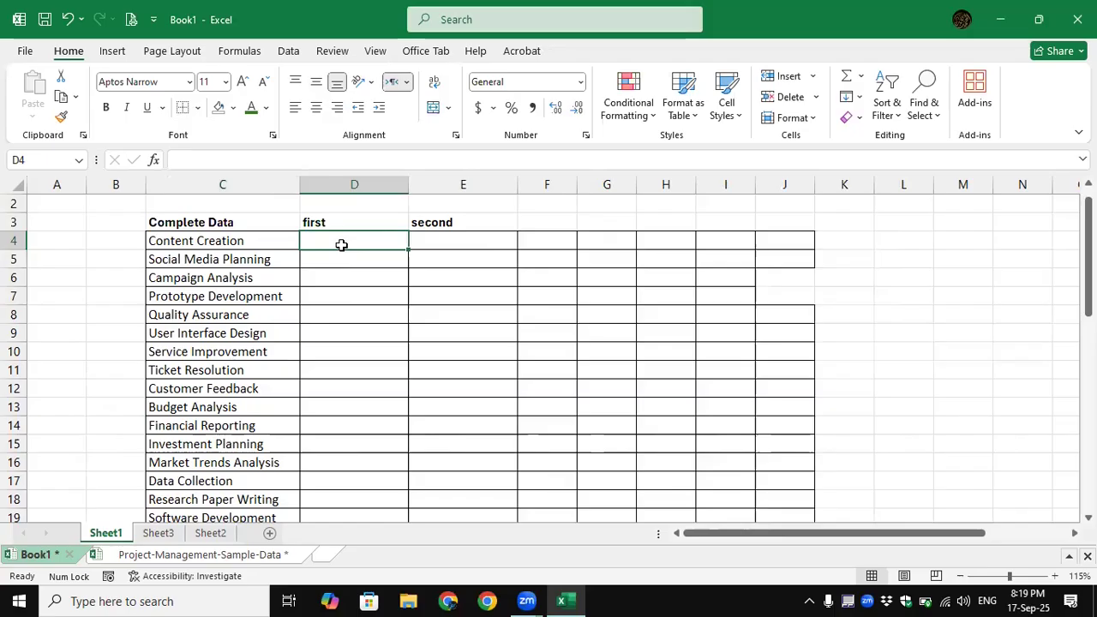
pyautogui.write('C')
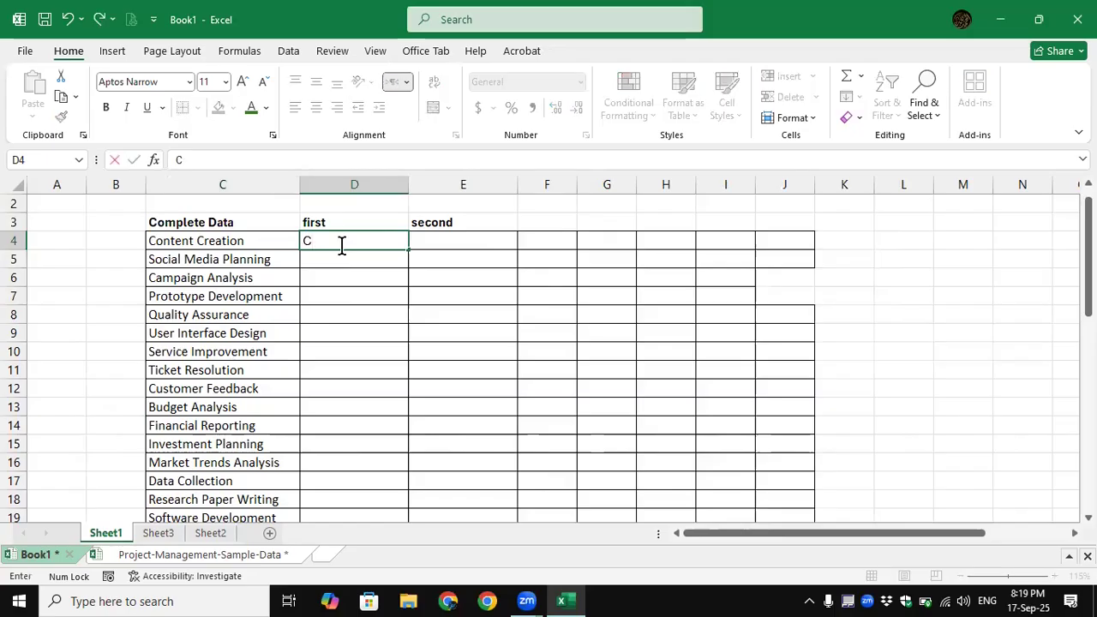
pyautogui.write('ontent')
pyautogui.press('Return')
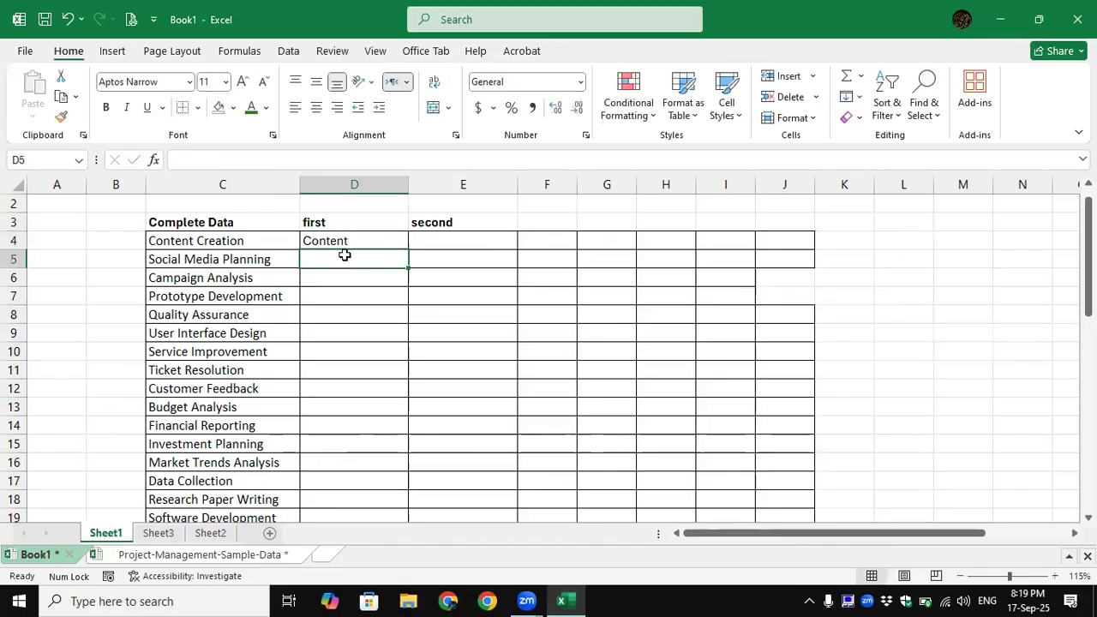
# Flash Fill column D from D4 with the first word of each entry and check the filled list.
pyautogui.click(350, 243)
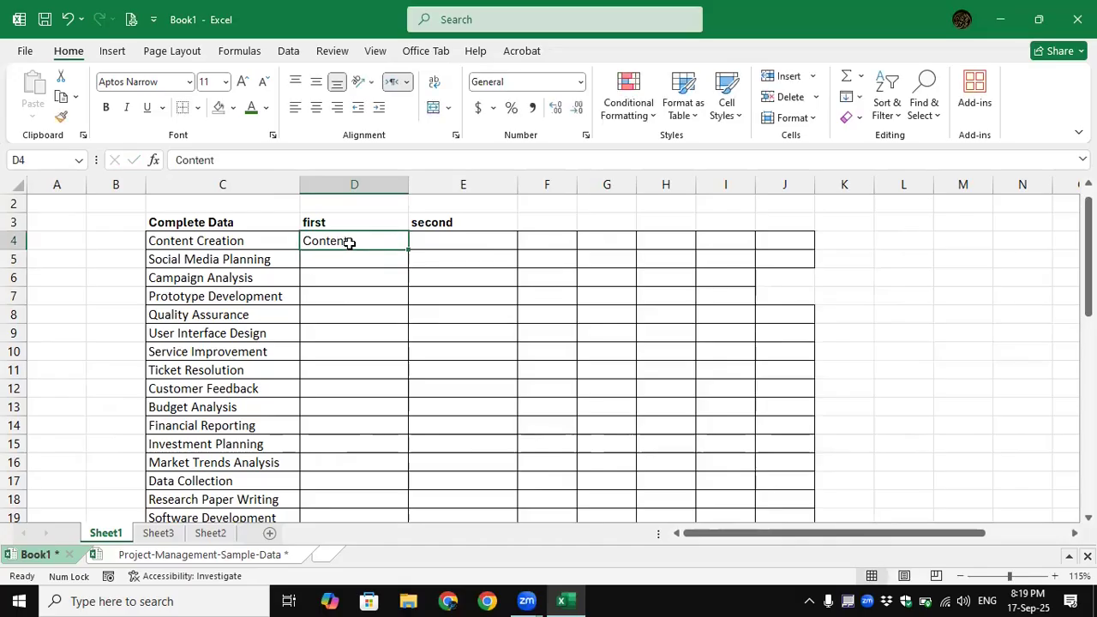
pyautogui.click(861, 103)
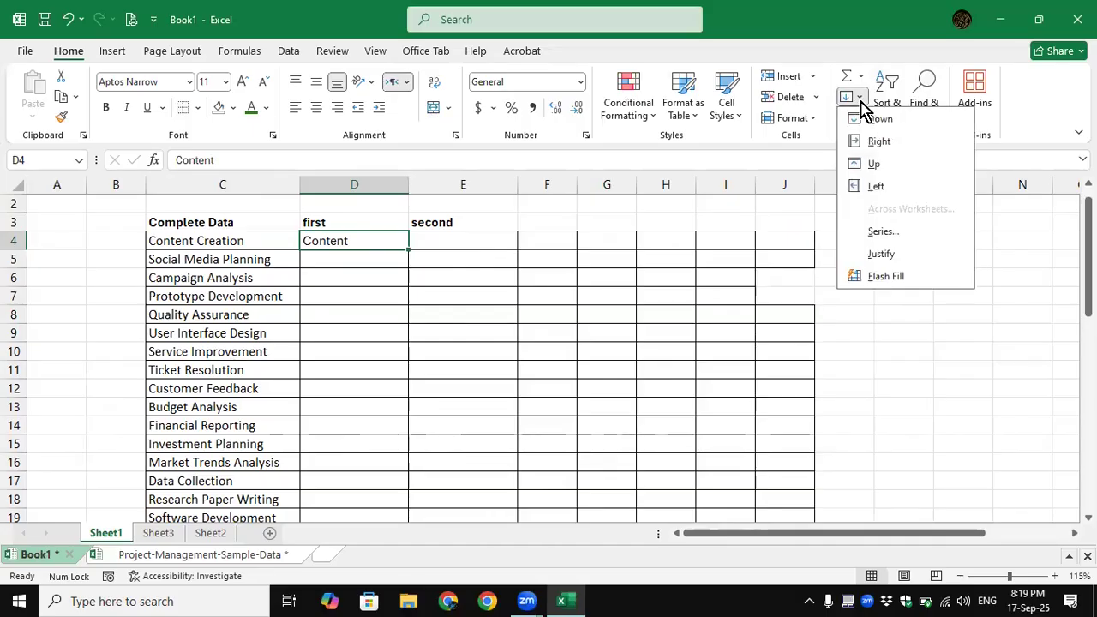
pyautogui.click(877, 275)
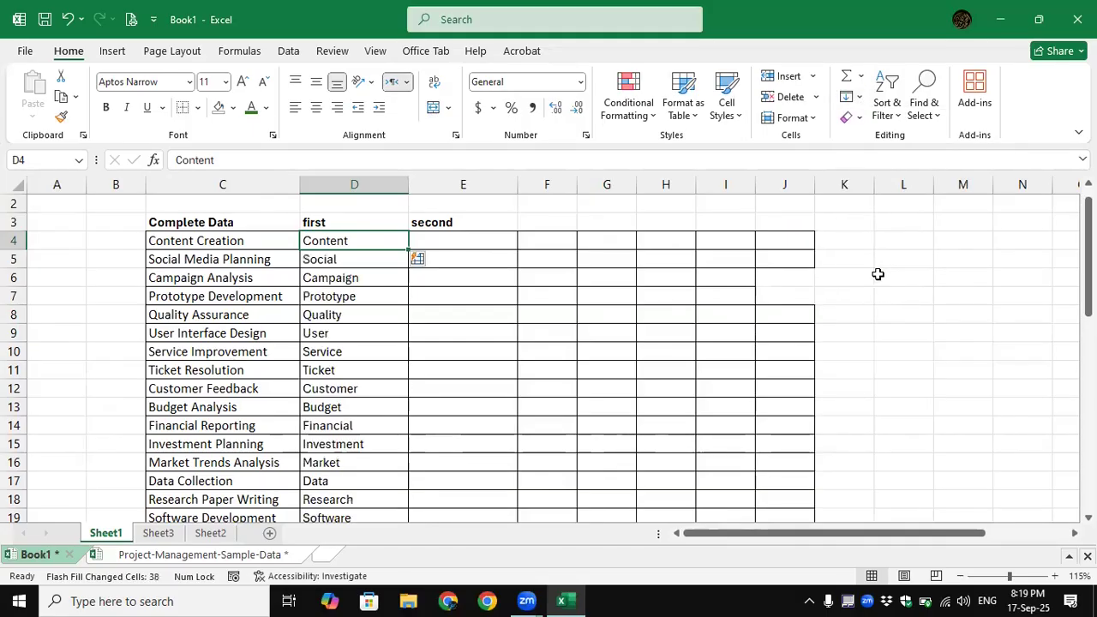
pyautogui.scroll(-2, 1016, 252)
pyautogui.scroll(-7, 1016, 251)
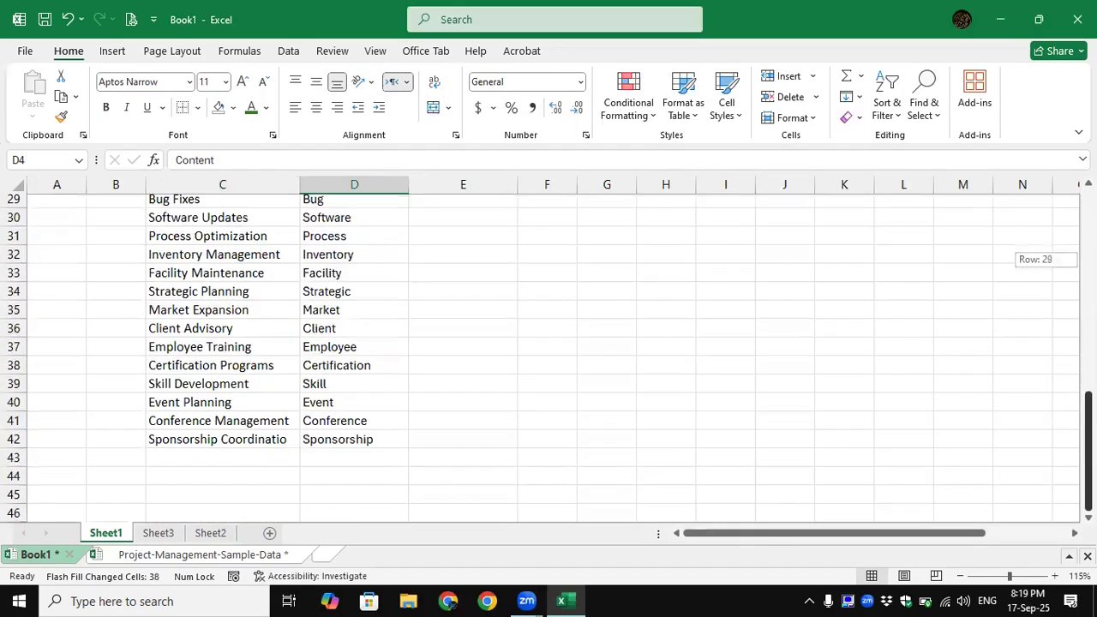
pyautogui.scroll(9, 1063, 258)
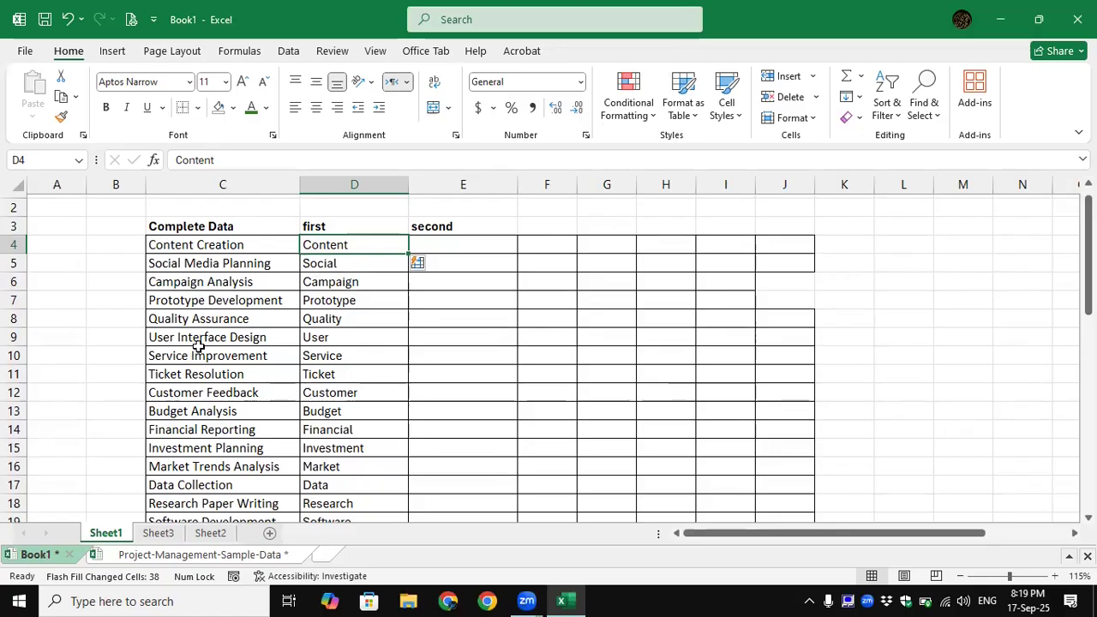
# Enter "Creation" in E4 as the second-word example for the Content Creation entry.
pyautogui.click(460, 247)
pyautogui.write('C')
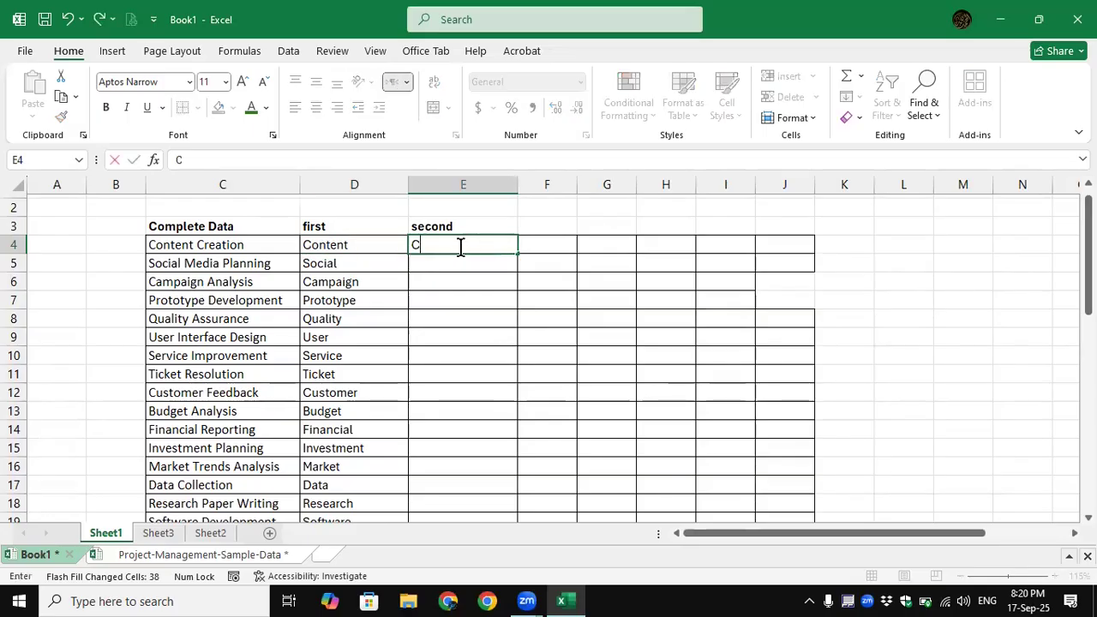
pyautogui.write('reation')
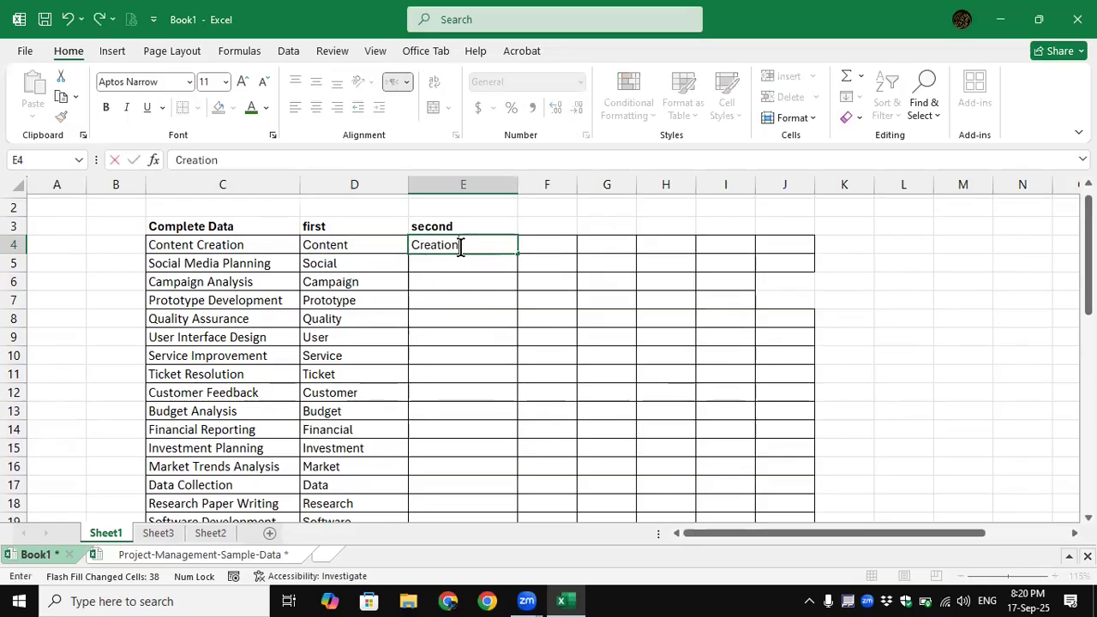
pyautogui.click(458, 277)
pyautogui.click(456, 247)
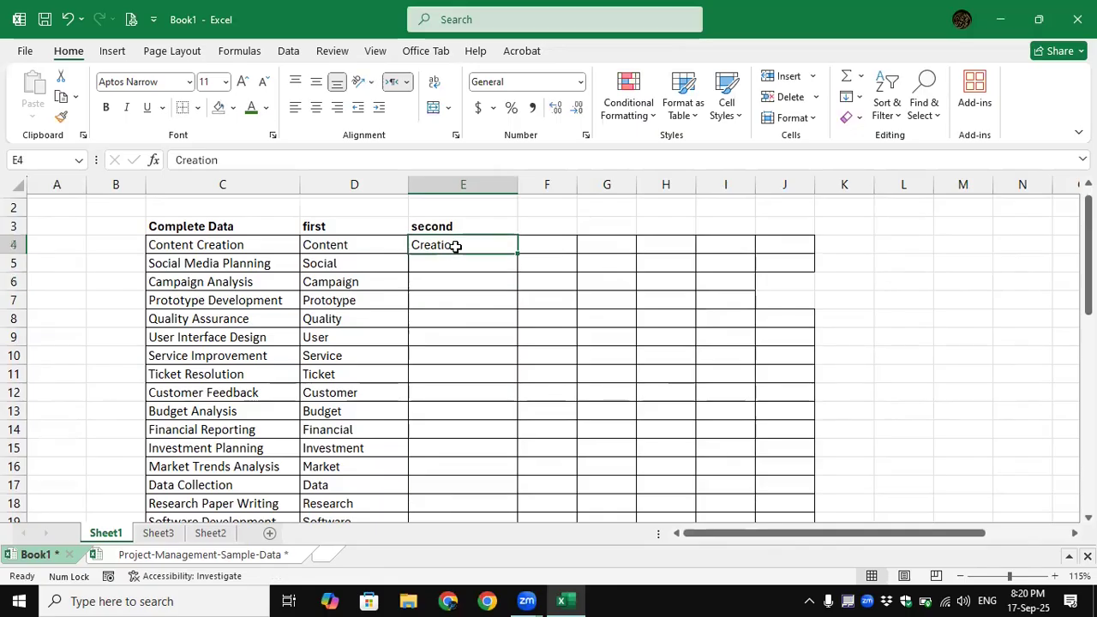
# Flash Fill column E from E4 and compare the filled words with the complete entries in column C.
pyautogui.click(858, 99)
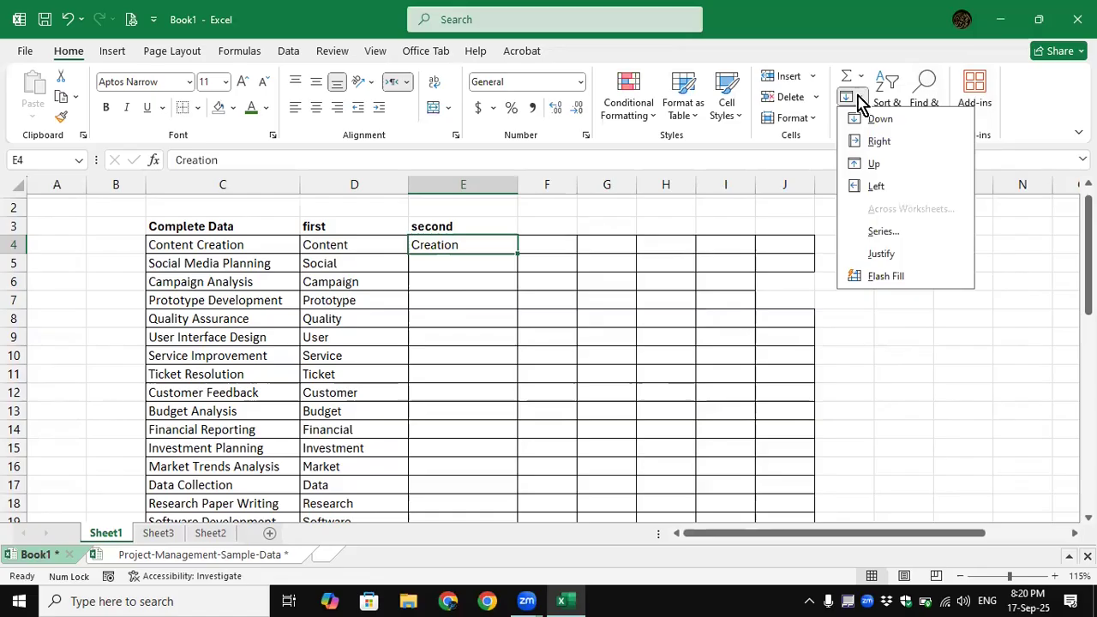
pyautogui.click(875, 275)
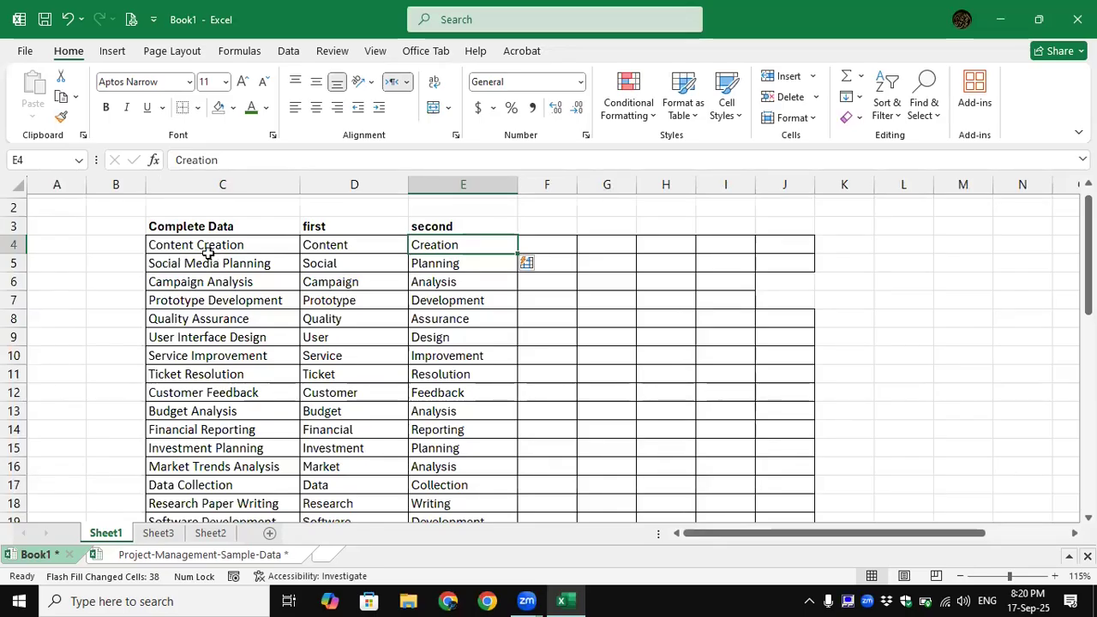
pyautogui.click(442, 264)
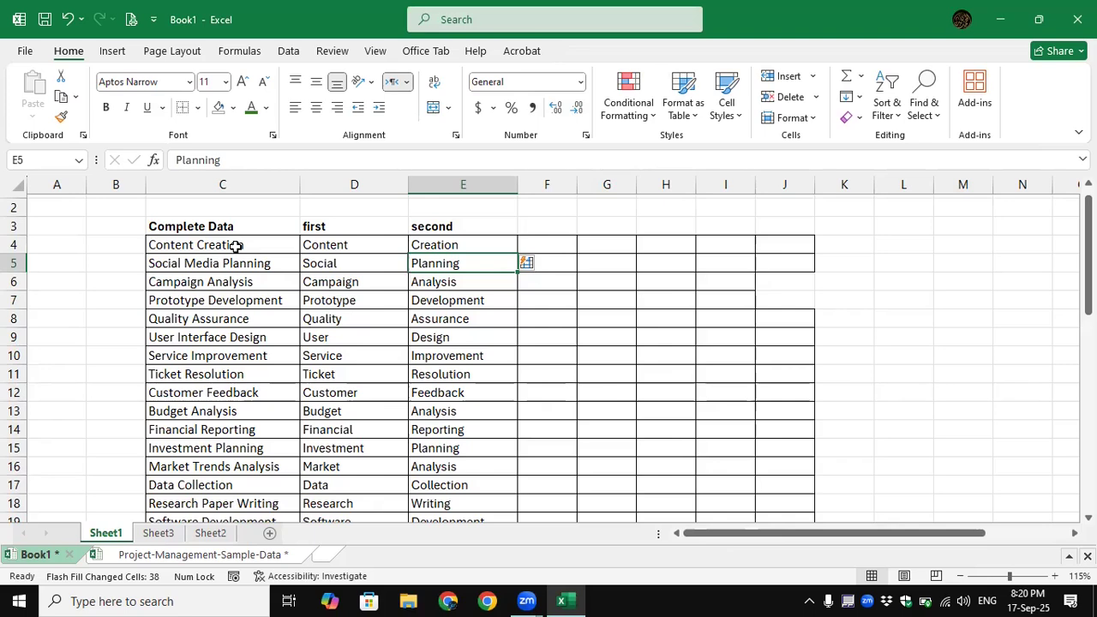
pyautogui.click(347, 244)
pyautogui.click(159, 248)
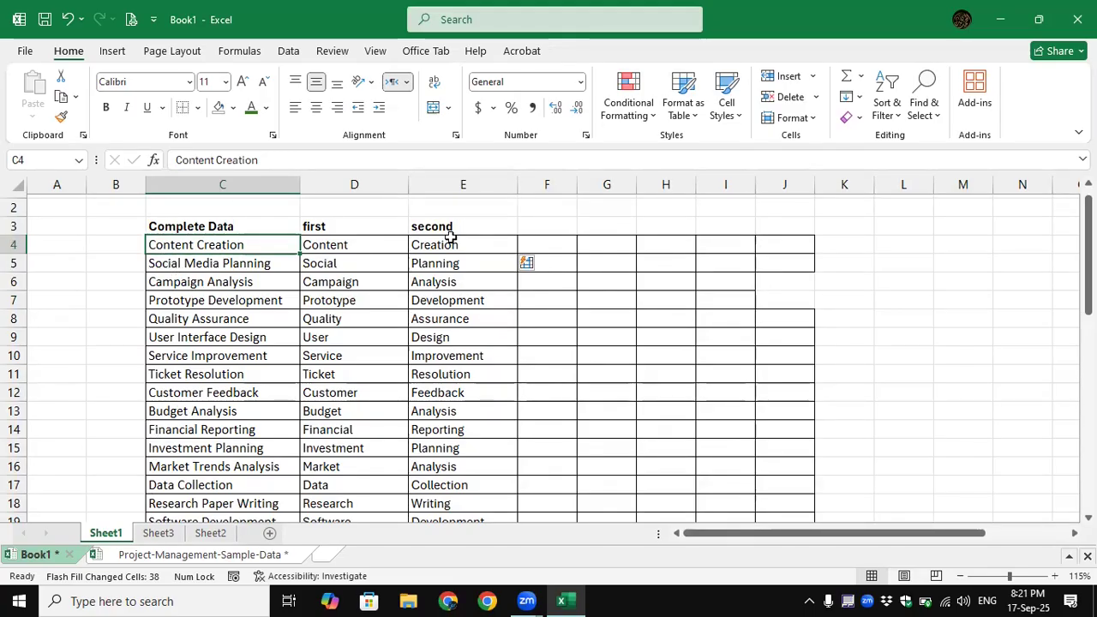
# Insert a blank column between the "first" and "second" columns and enter the heading "middle" in E3.
pyautogui.click(446, 182)
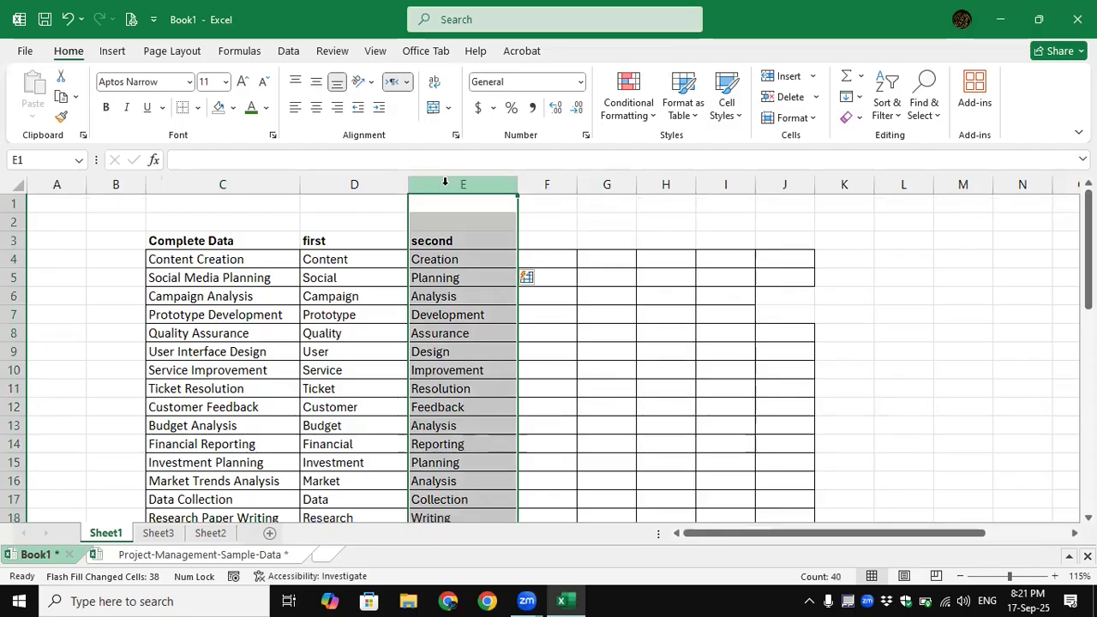
pyautogui.rightClick(445, 183)
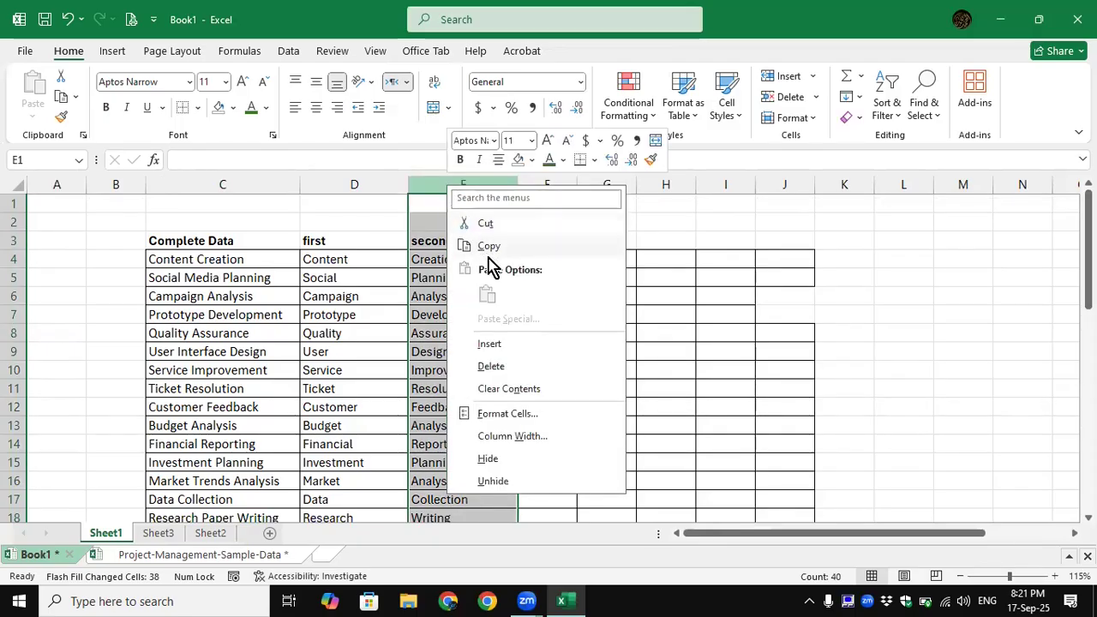
pyautogui.click(490, 346)
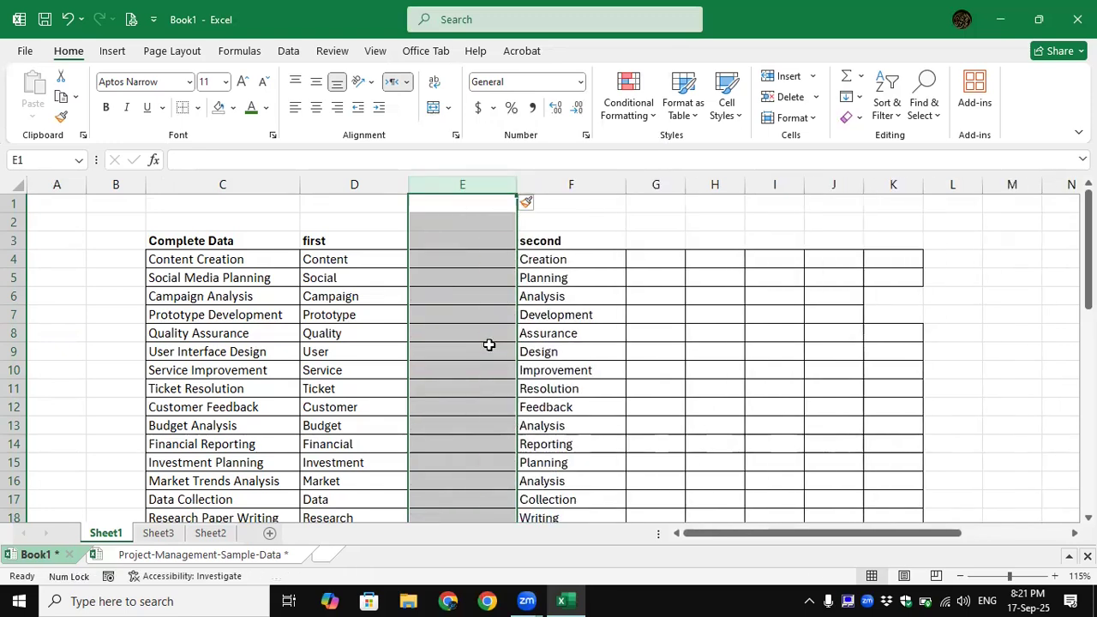
pyautogui.click(474, 254)
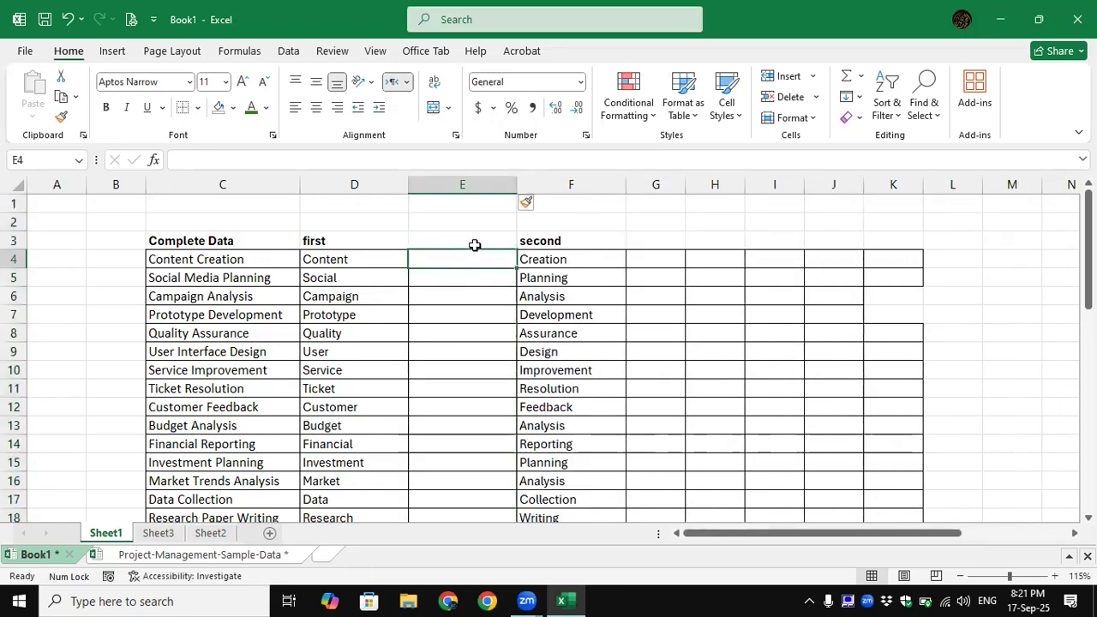
pyautogui.click(474, 243)
pyautogui.write('middle')
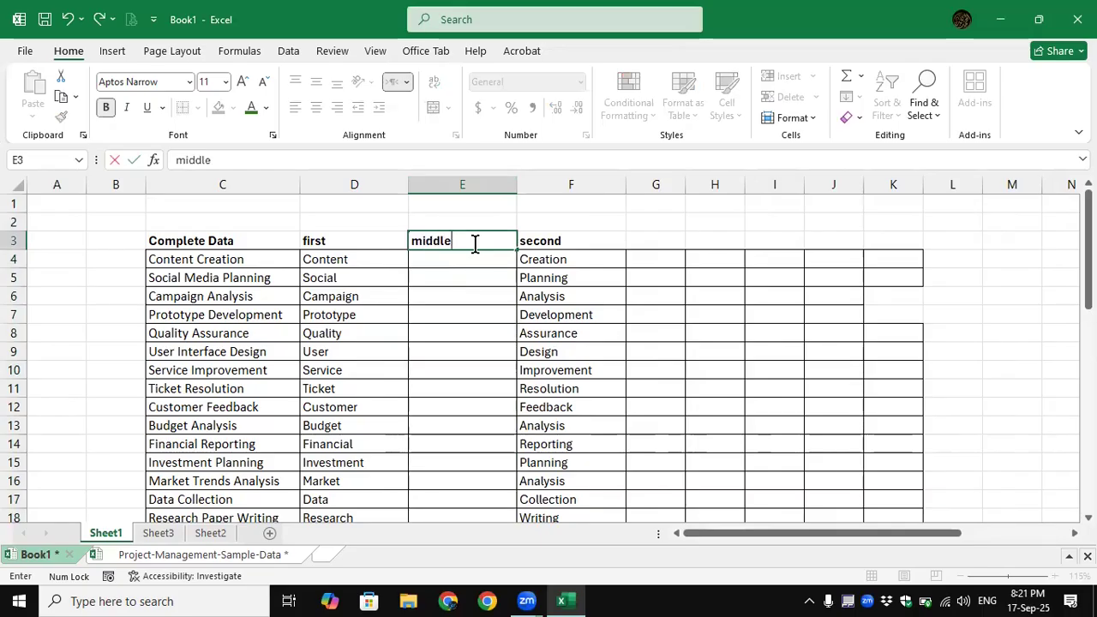
pyautogui.press('Return')
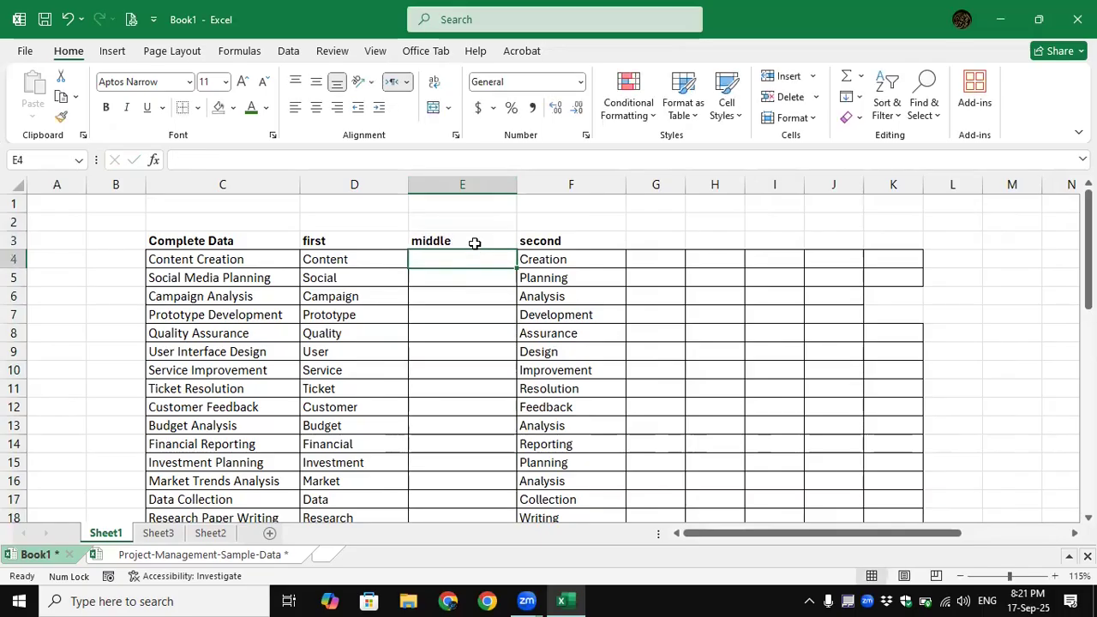
# Enter "Media" in E5 as the middle-word example for Social Media Planning and Flash Fill column E from it.
pyautogui.click(442, 280)
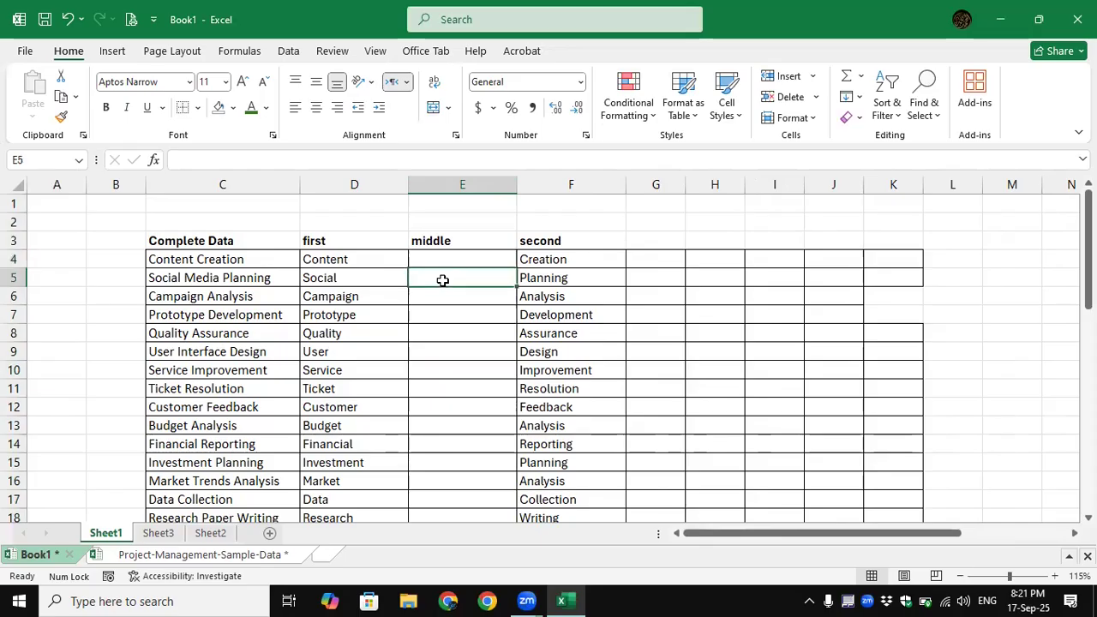
pyautogui.write('Media')
pyautogui.click(471, 331)
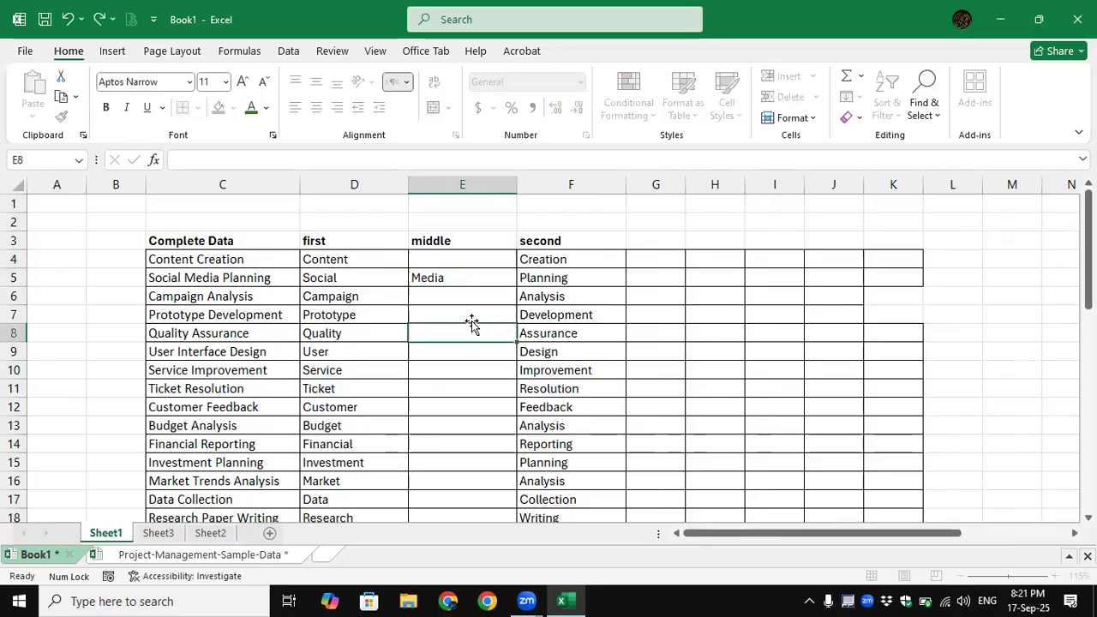
pyautogui.click(479, 277)
pyautogui.click(475, 254)
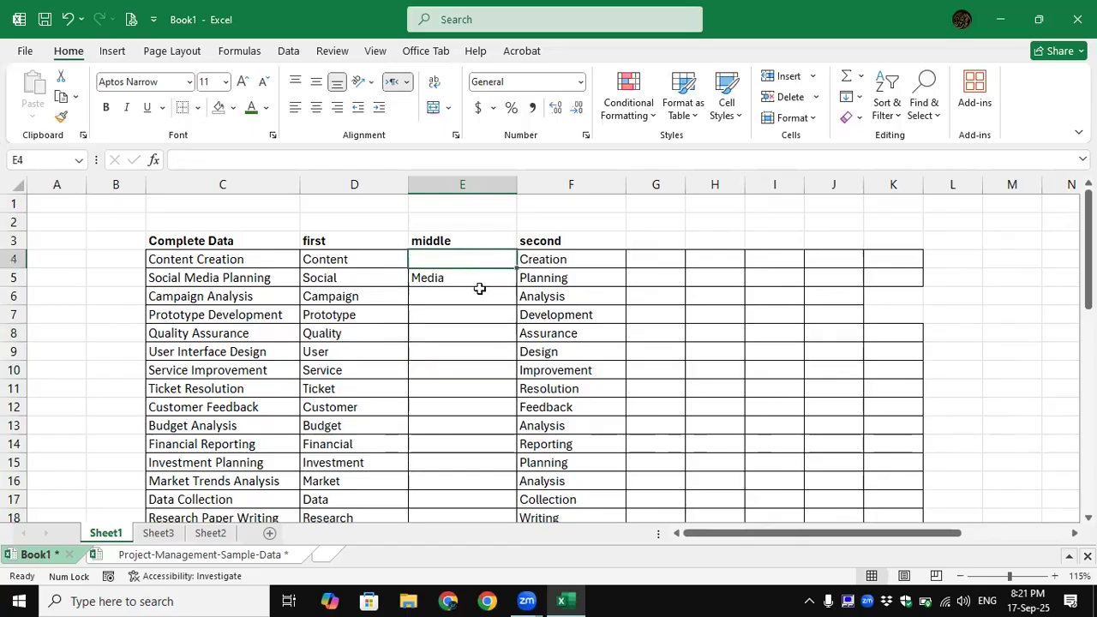
pyautogui.click(481, 276)
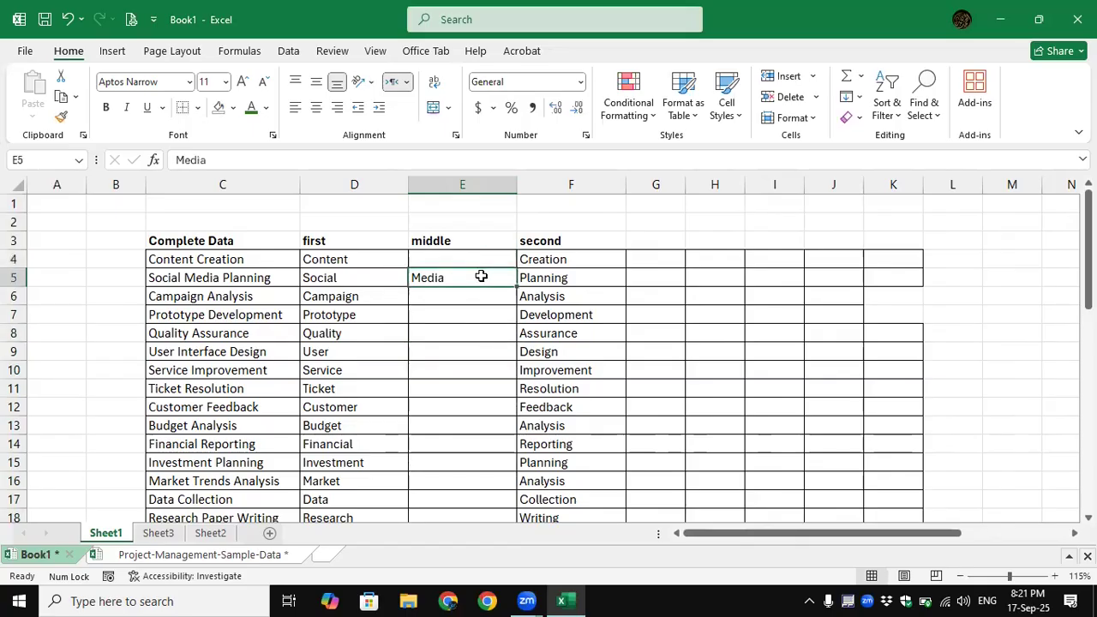
pyautogui.click(861, 102)
pyautogui.click(862, 275)
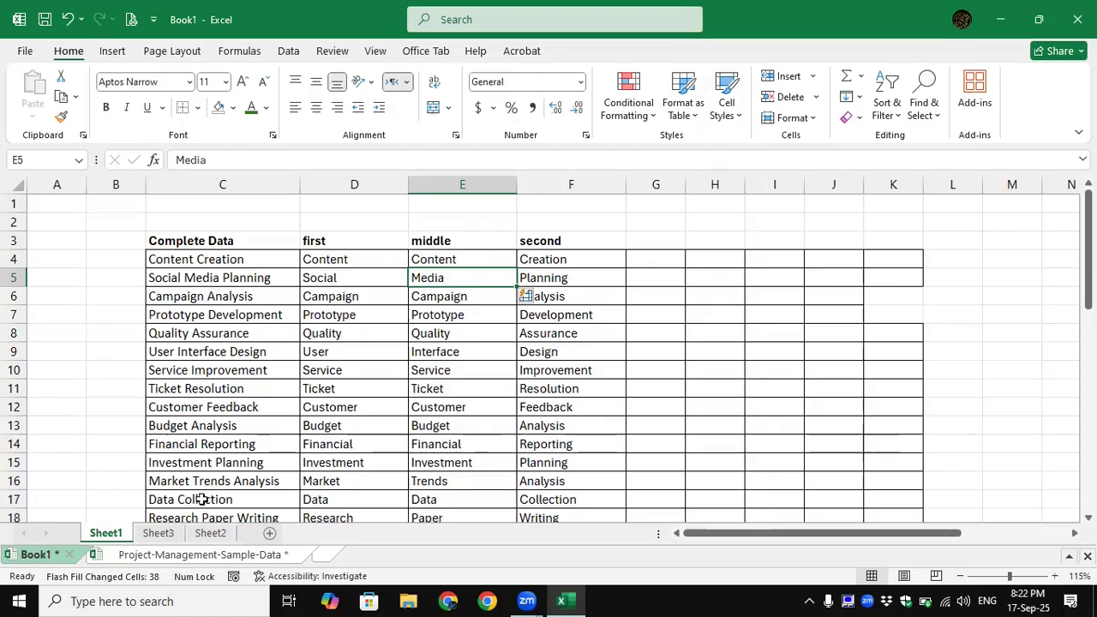
# Check the filled middle words against the three-word entries Market Trends Analysis in row 16 and Research Paper Writing in row 18.
pyautogui.click(445, 481)
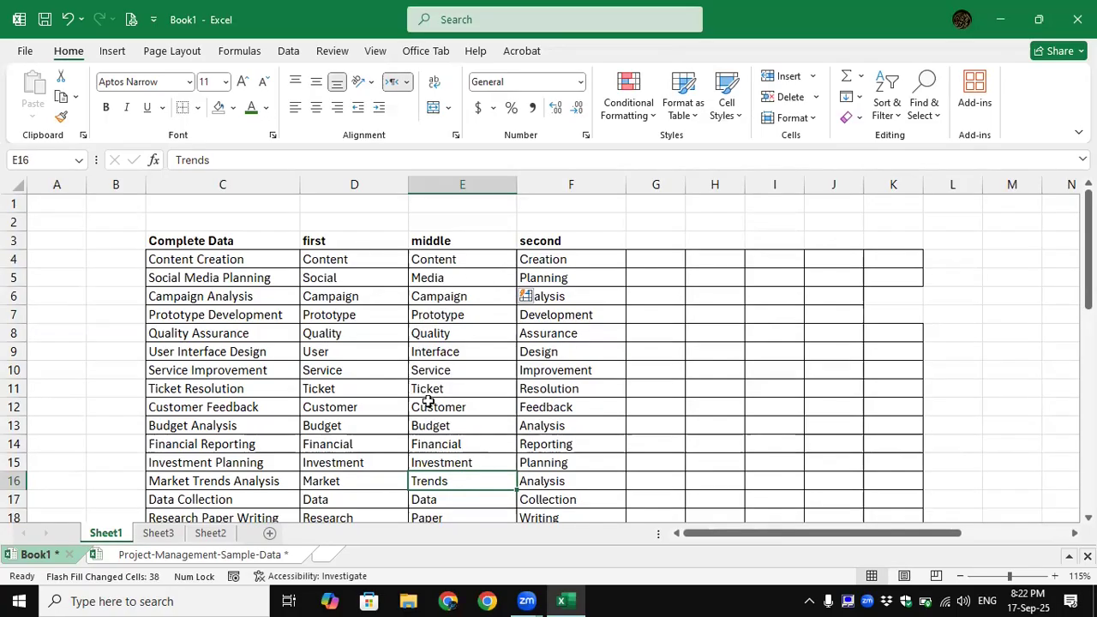
pyautogui.click(230, 481)
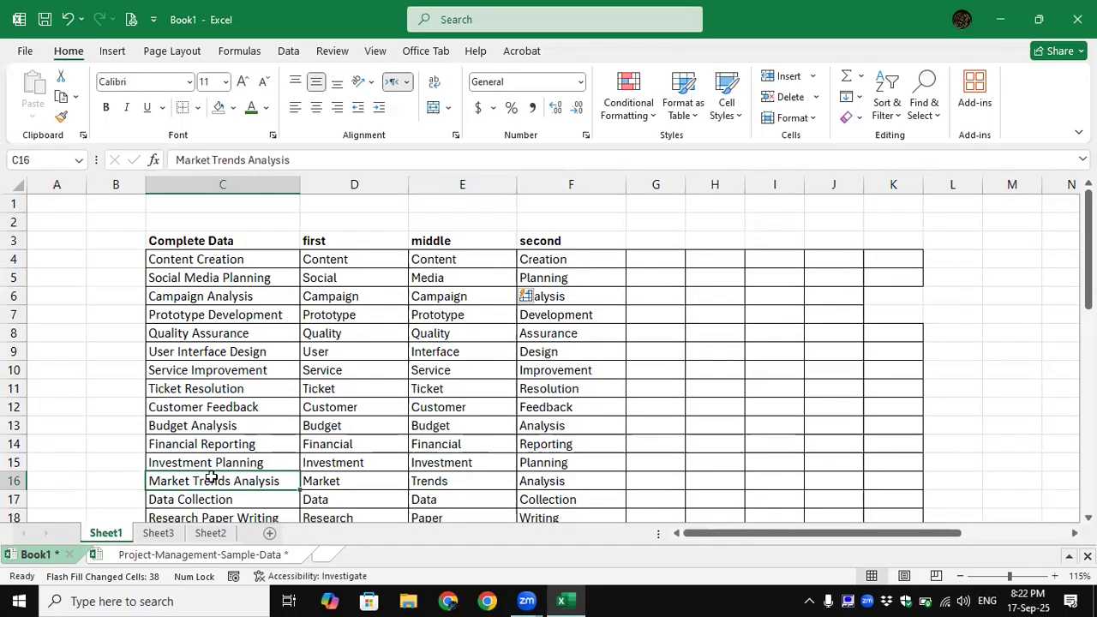
pyautogui.click(14, 481)
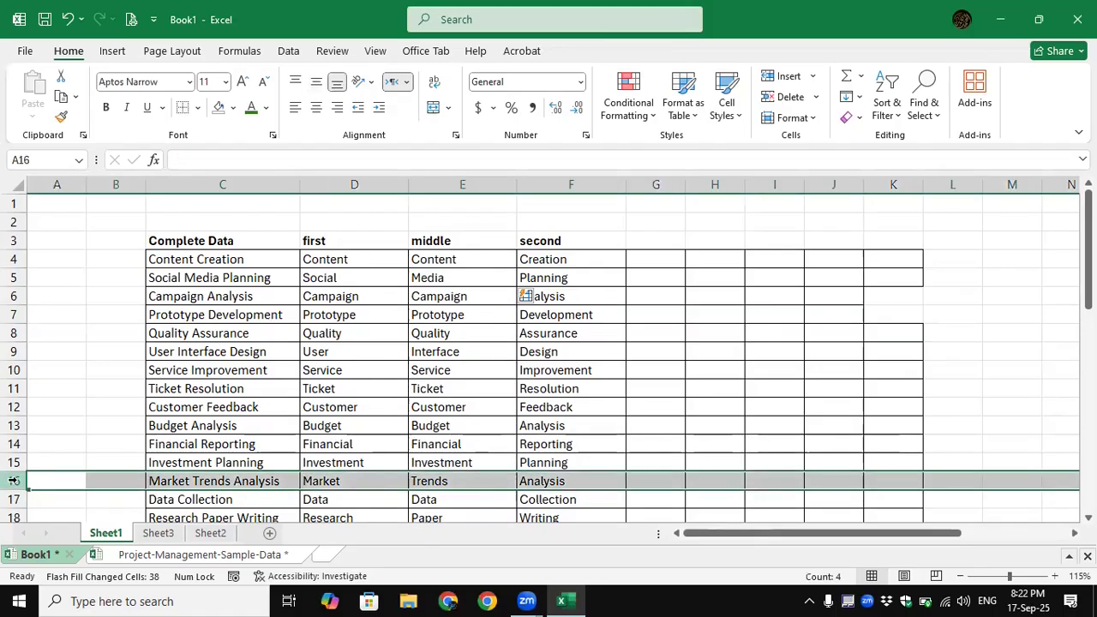
pyautogui.scroll(-3, 595, 493)
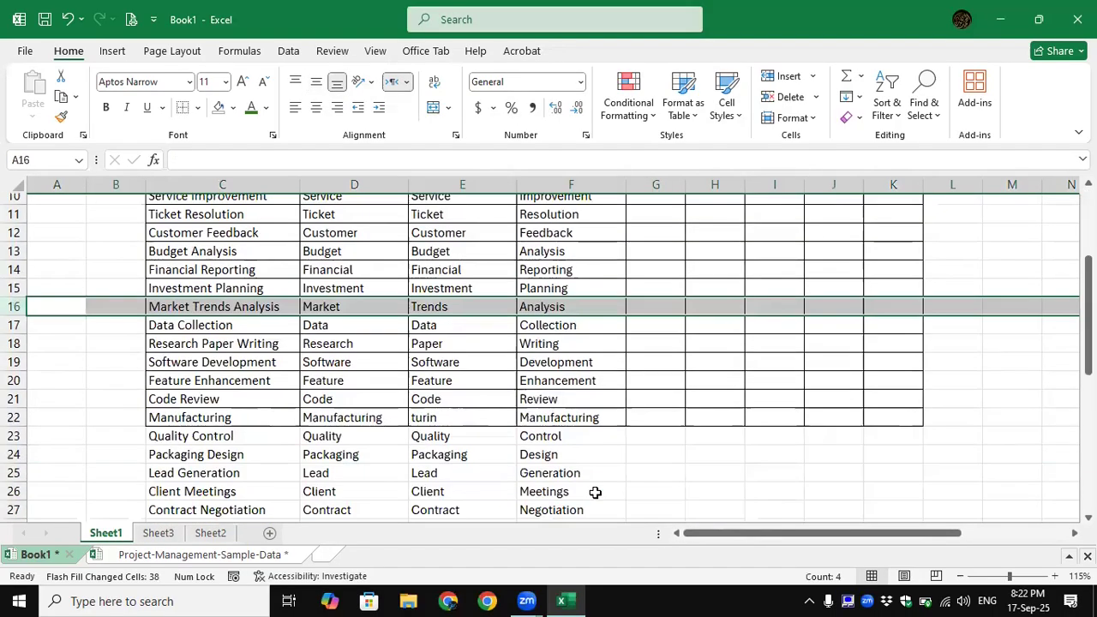
pyautogui.click(433, 360)
pyautogui.click(440, 345)
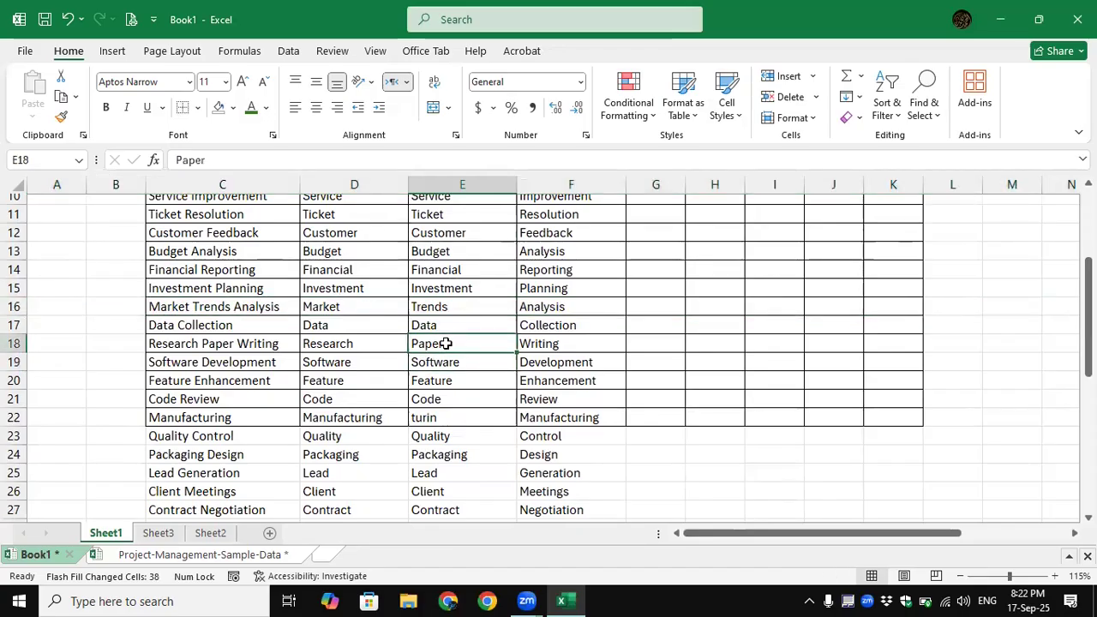
pyautogui.click(12, 346)
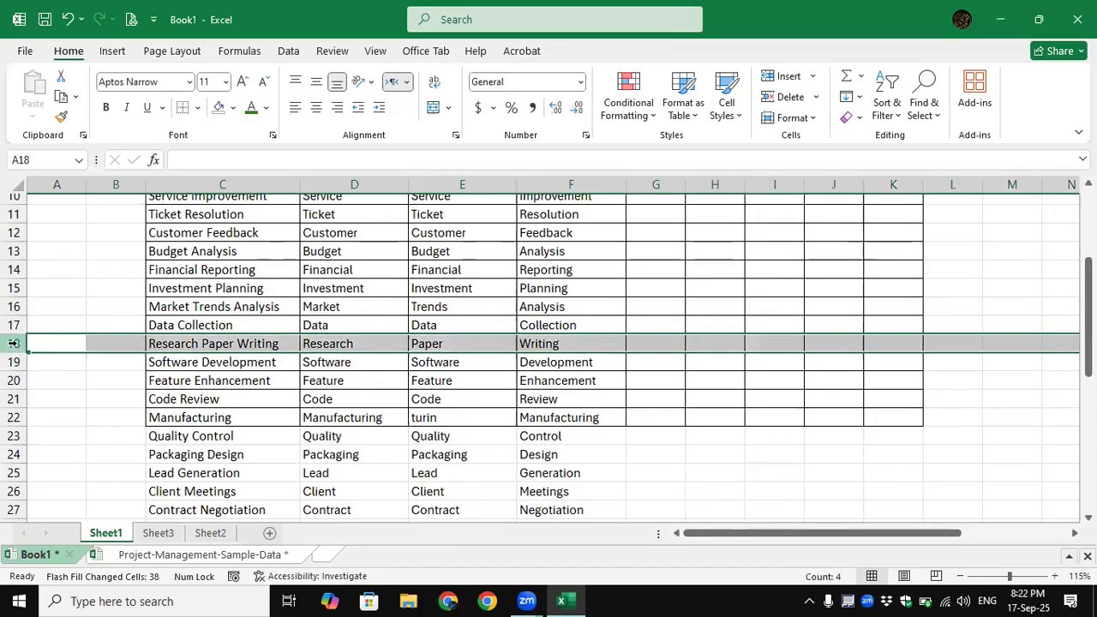
pyautogui.scroll(3, 14, 343)
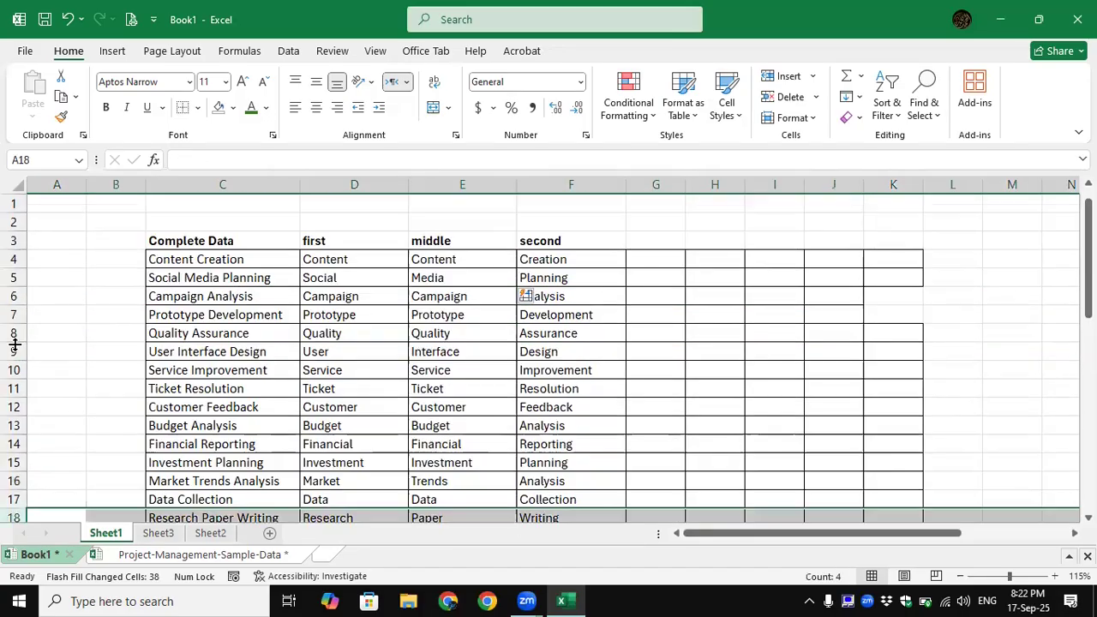
# Delete the whole "middle" column E from the sheet.
pyautogui.click(425, 252)
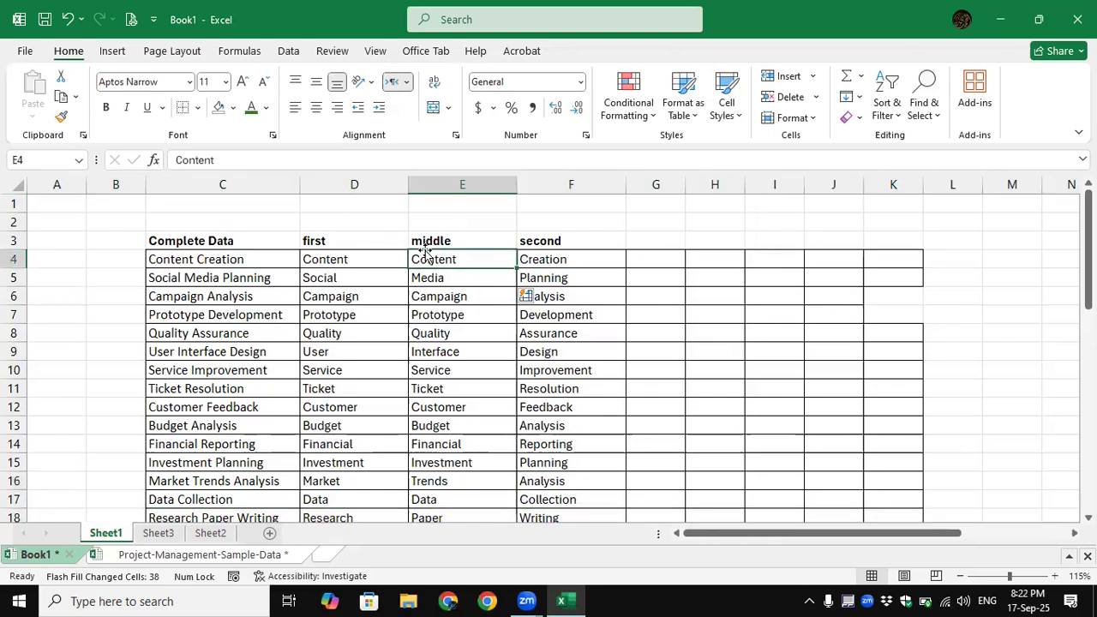
pyautogui.click(467, 185)
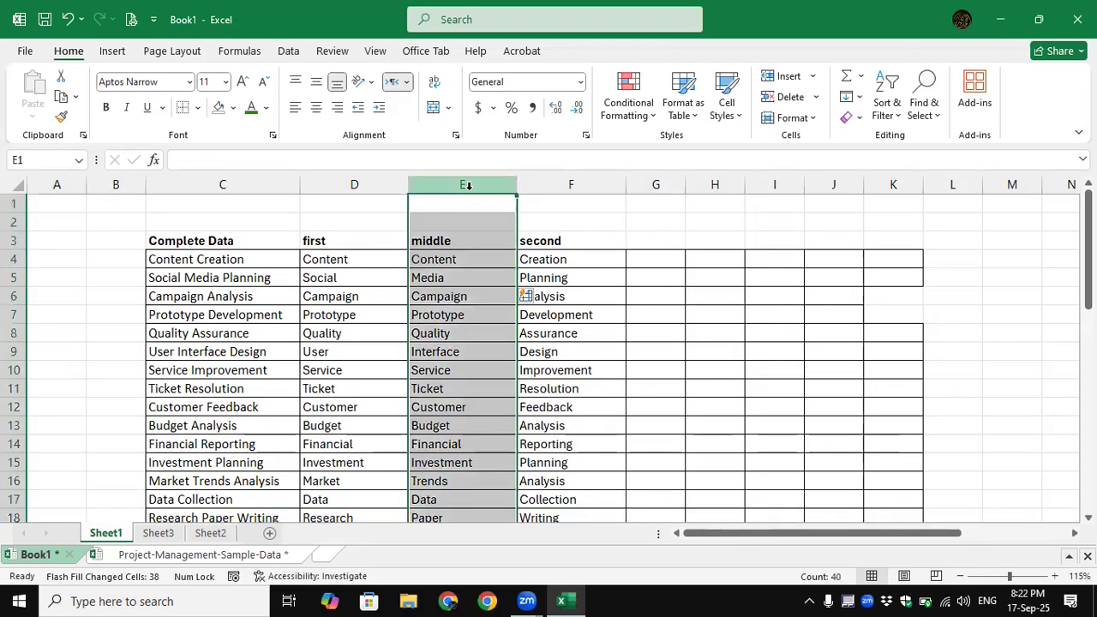
pyautogui.hotkey('ctrl', '-')
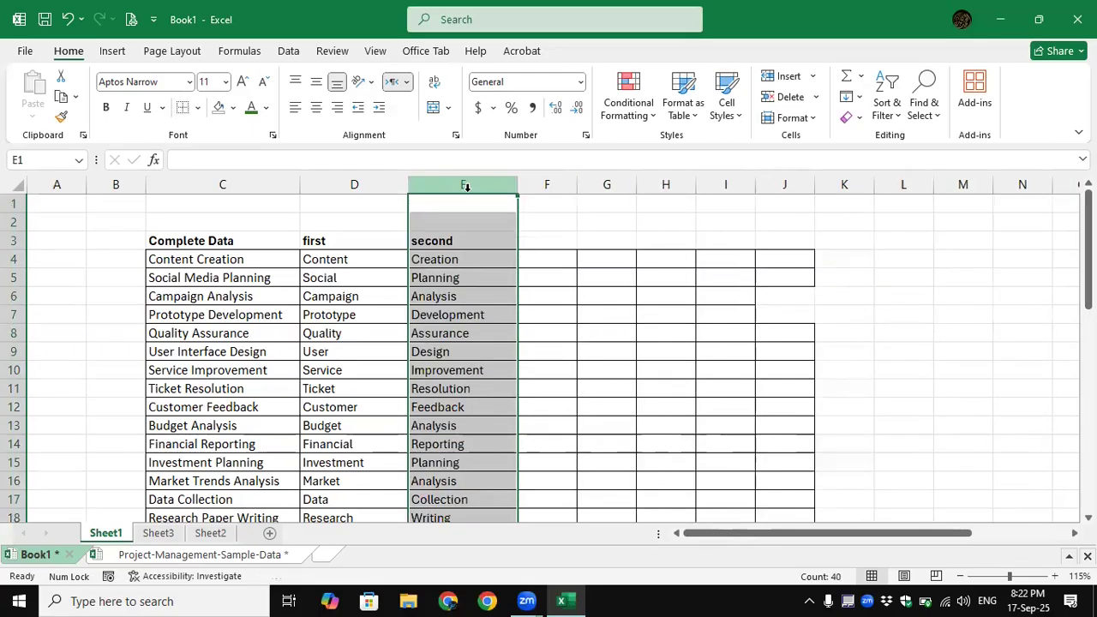
pyautogui.click(574, 276)
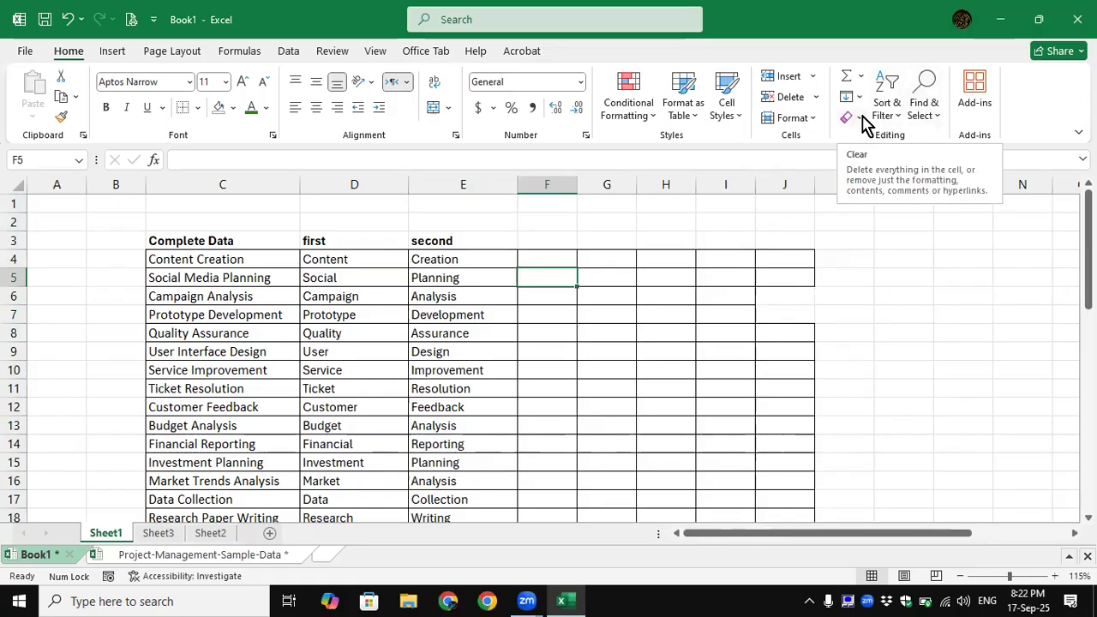
# Review the Find & Select options, then search the sheet for "Social" and step through the matches with replacement options shown.
pyautogui.click(936, 120)
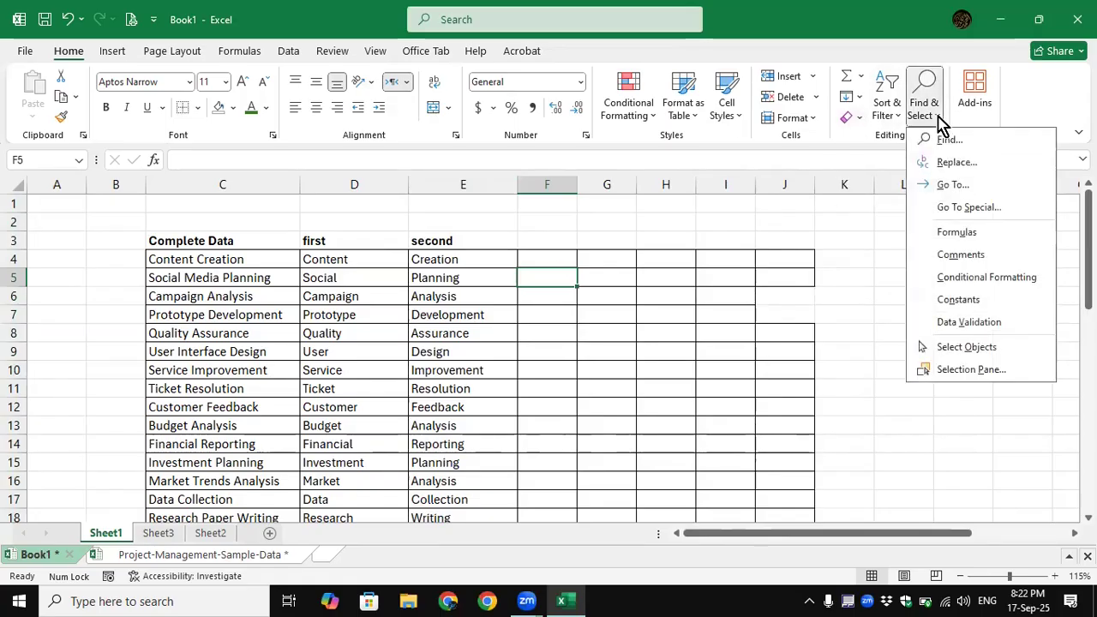
pyautogui.click(701, 370)
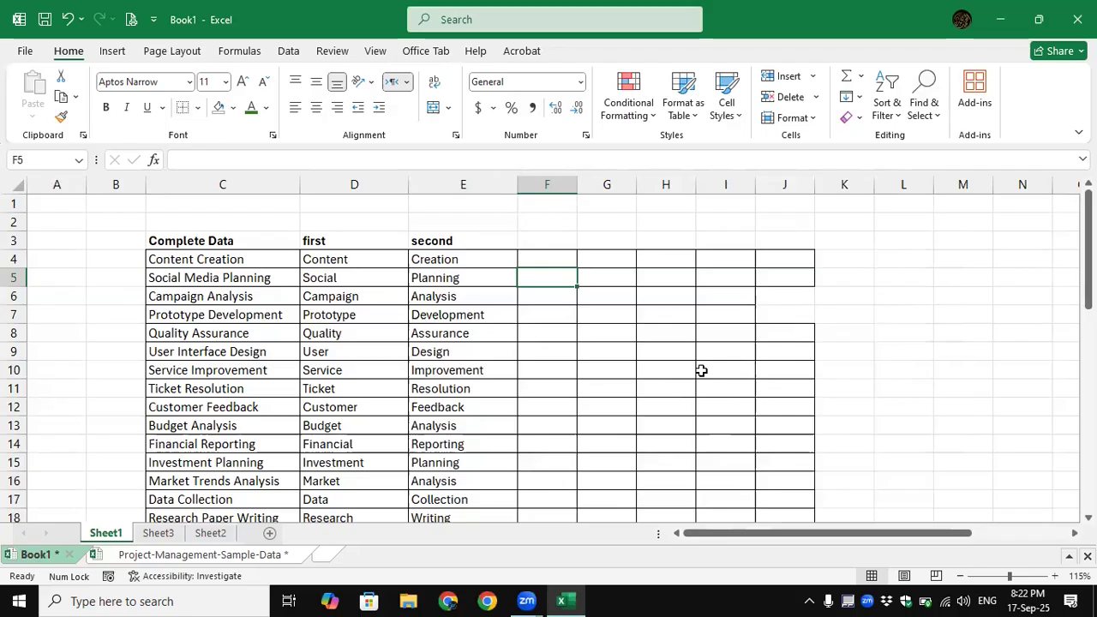
pyautogui.hotkey('ctrl', 'f')
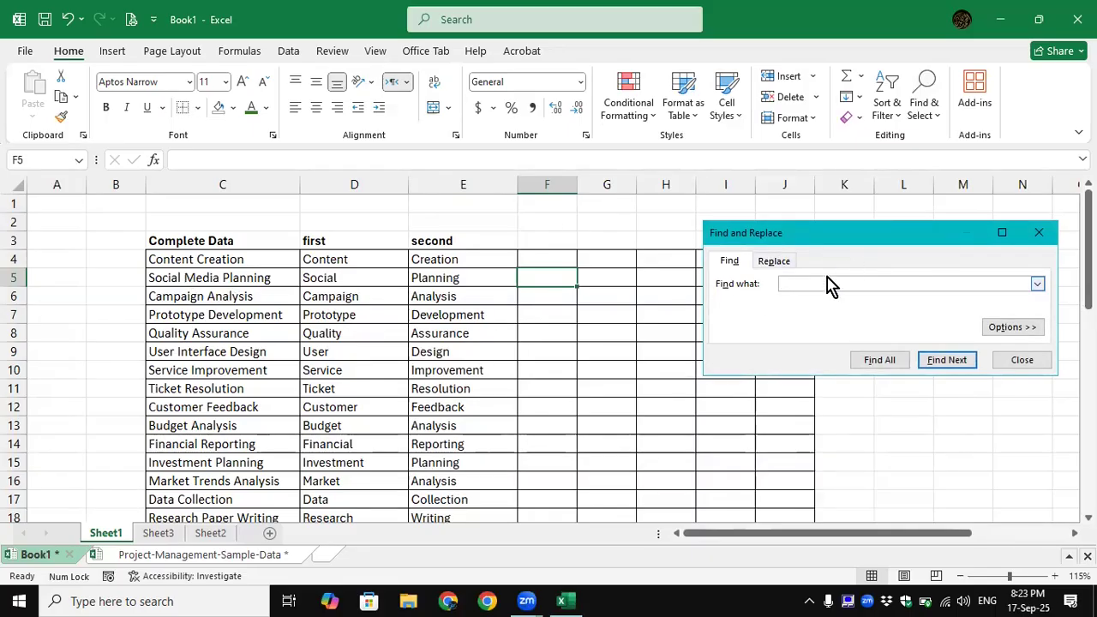
pyautogui.write('Social')
pyautogui.click(774, 260)
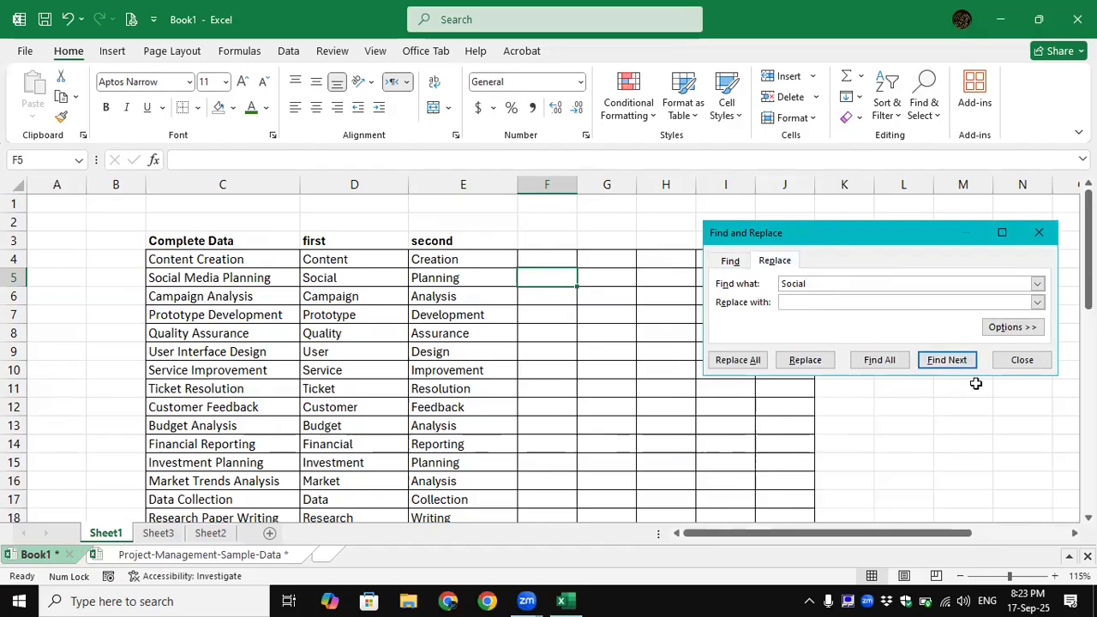
pyautogui.click(938, 365)
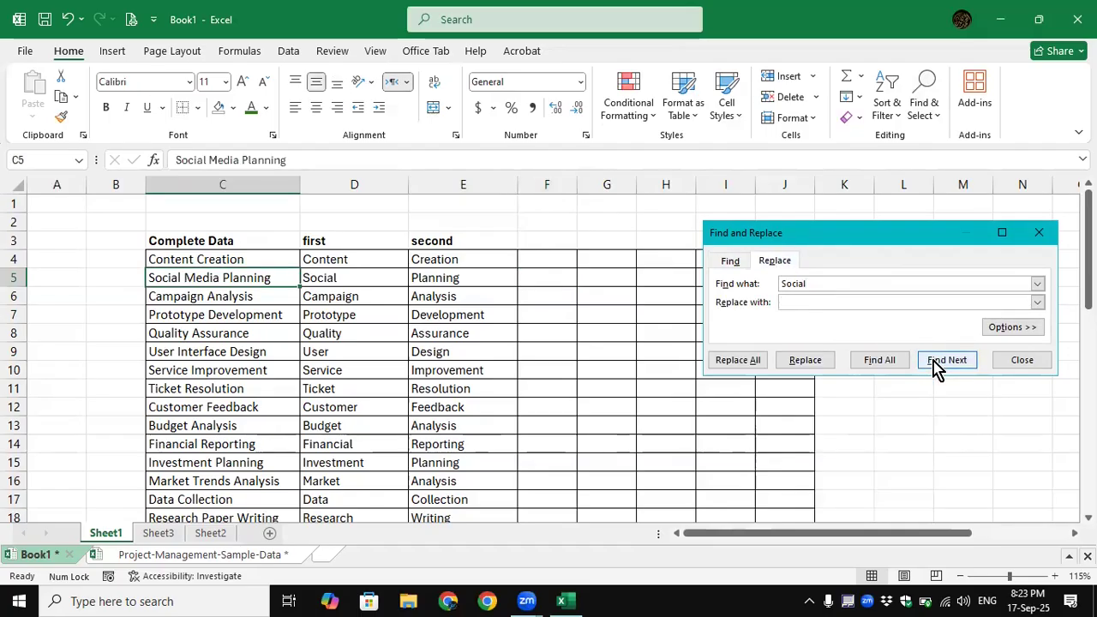
pyautogui.click(937, 365)
pyautogui.click(937, 365)
pyautogui.click(937, 365)
pyautogui.click(937, 365)
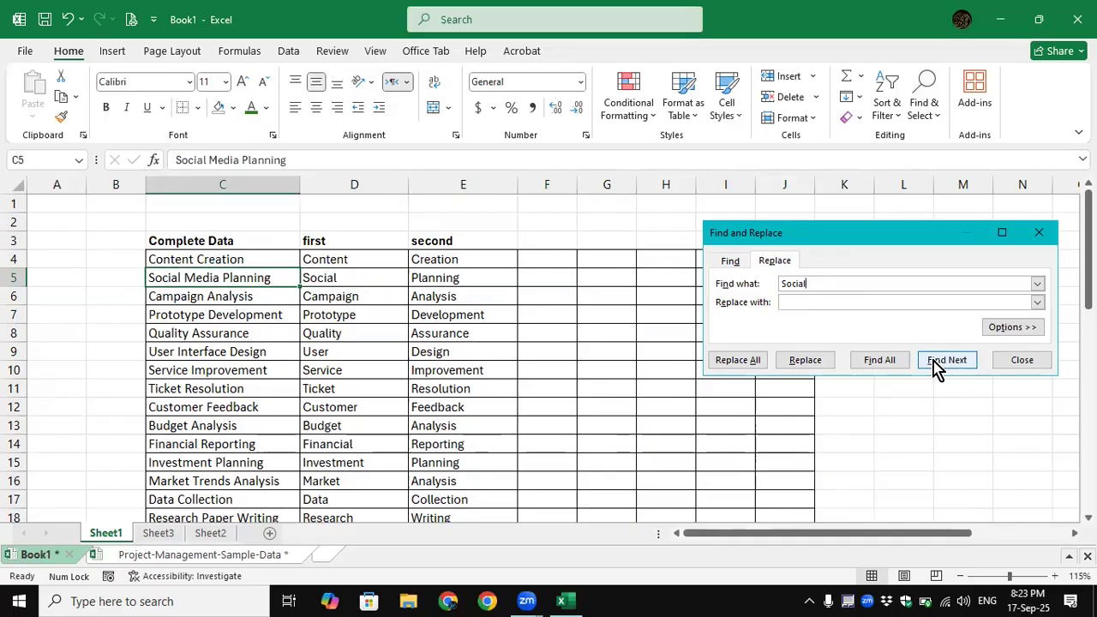
# List every match for "Social", replace them all with "2025", and check the replaced entries in D5 and C5.
pyautogui.click(885, 370)
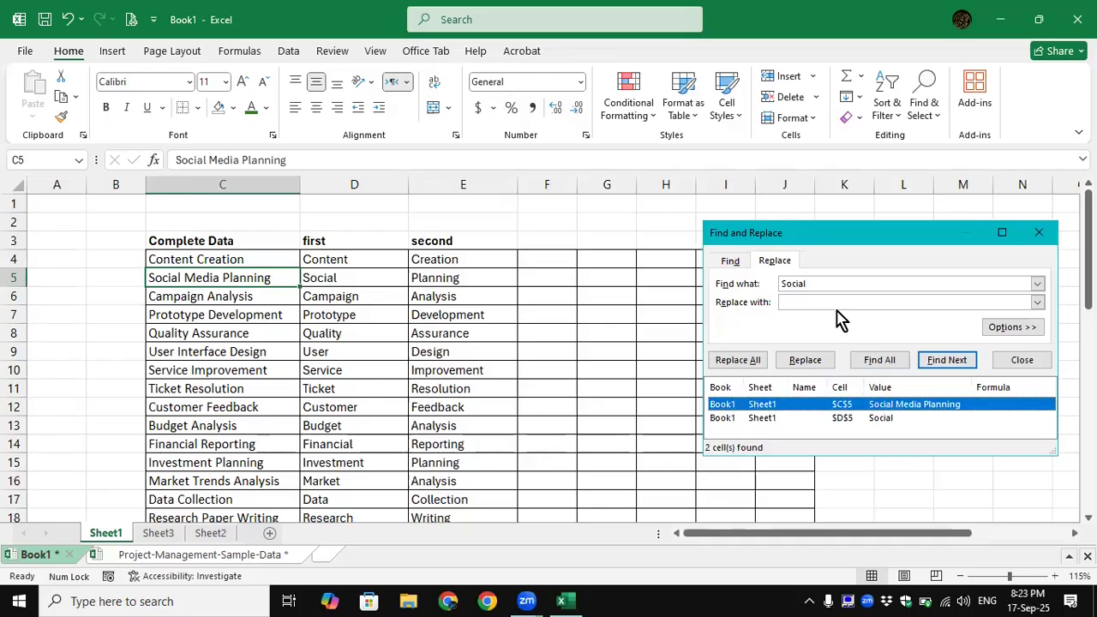
pyautogui.click(831, 281)
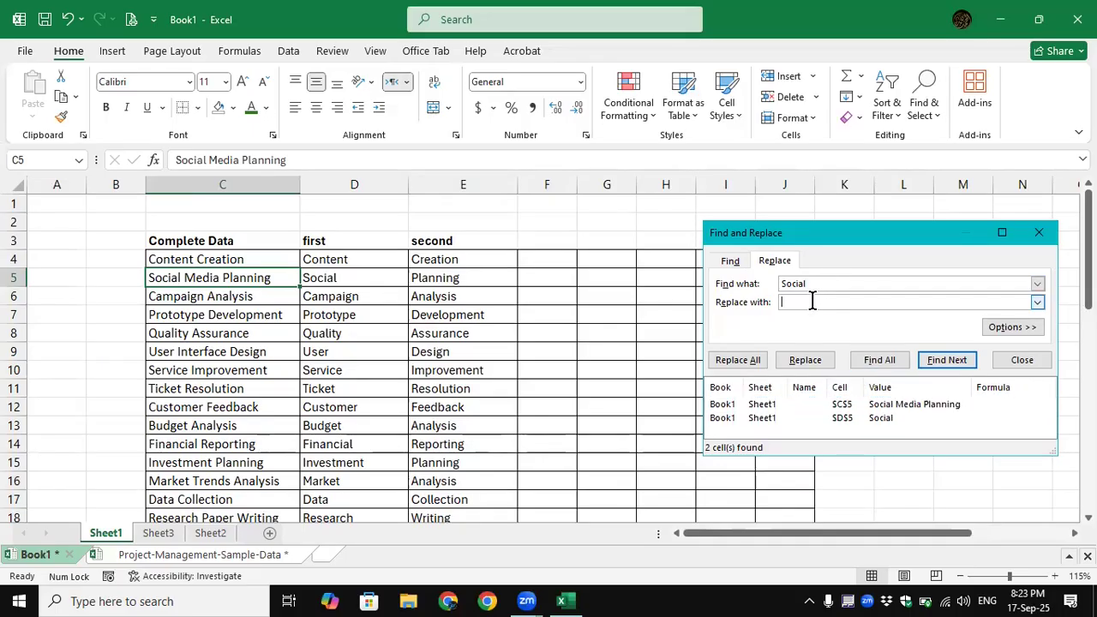
pyautogui.click(812, 302)
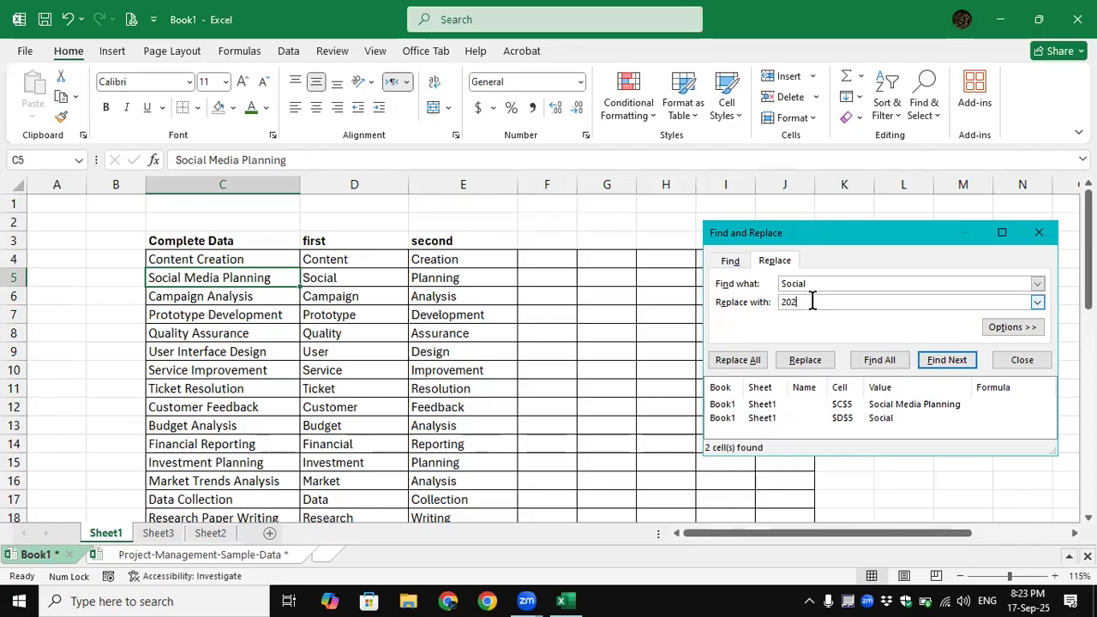
pyautogui.click(750, 364)
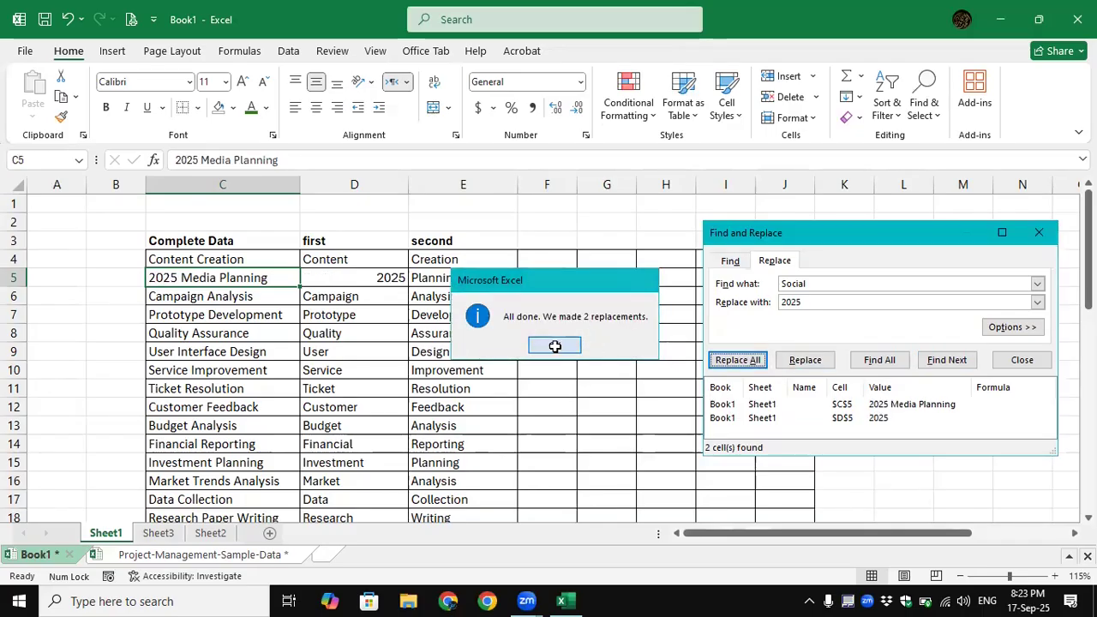
pyautogui.click(555, 345)
pyautogui.click(1039, 239)
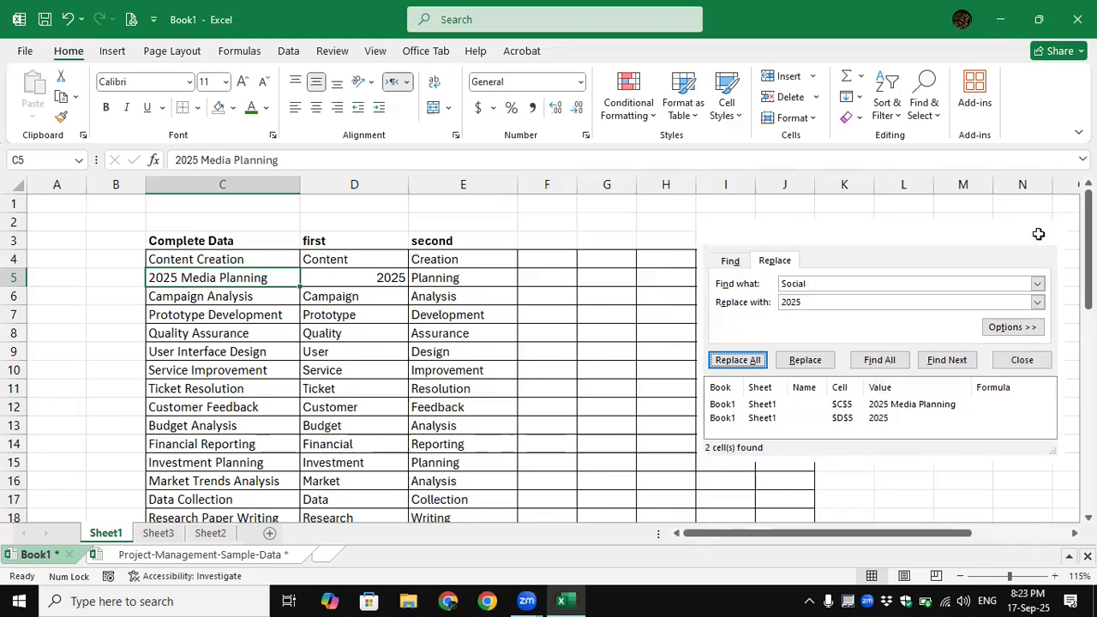
pyautogui.click(389, 278)
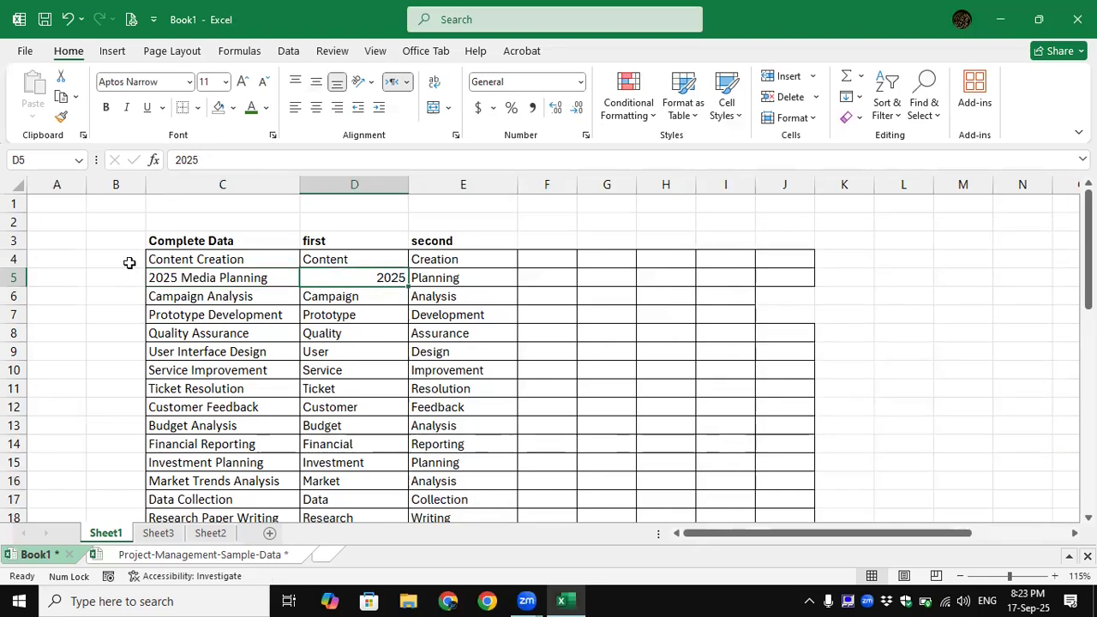
pyautogui.click(167, 274)
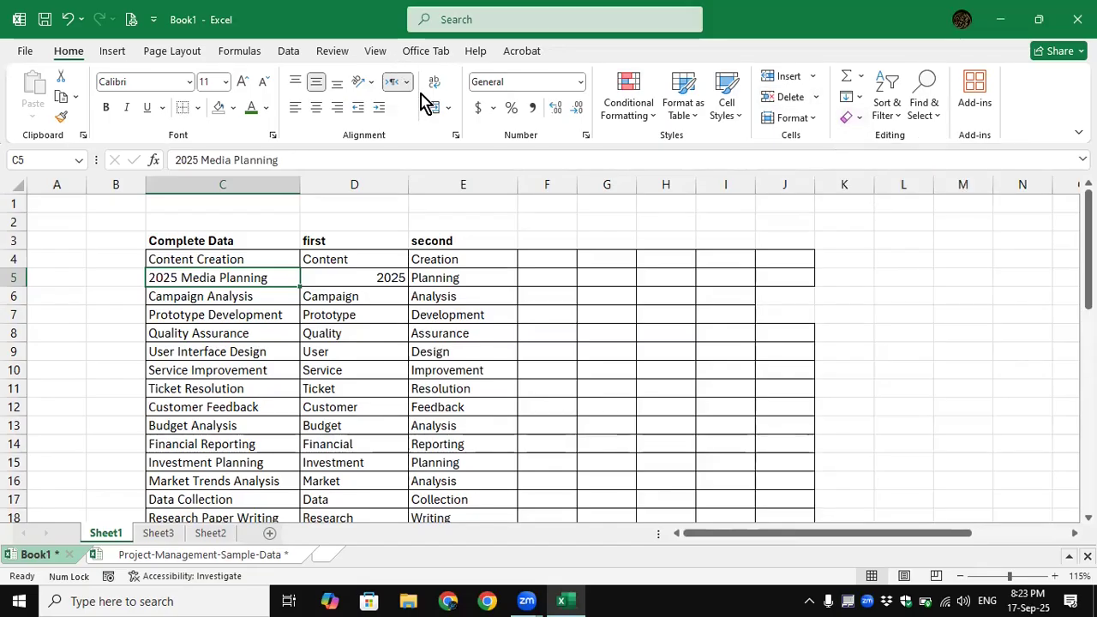
pyautogui.click(334, 259)
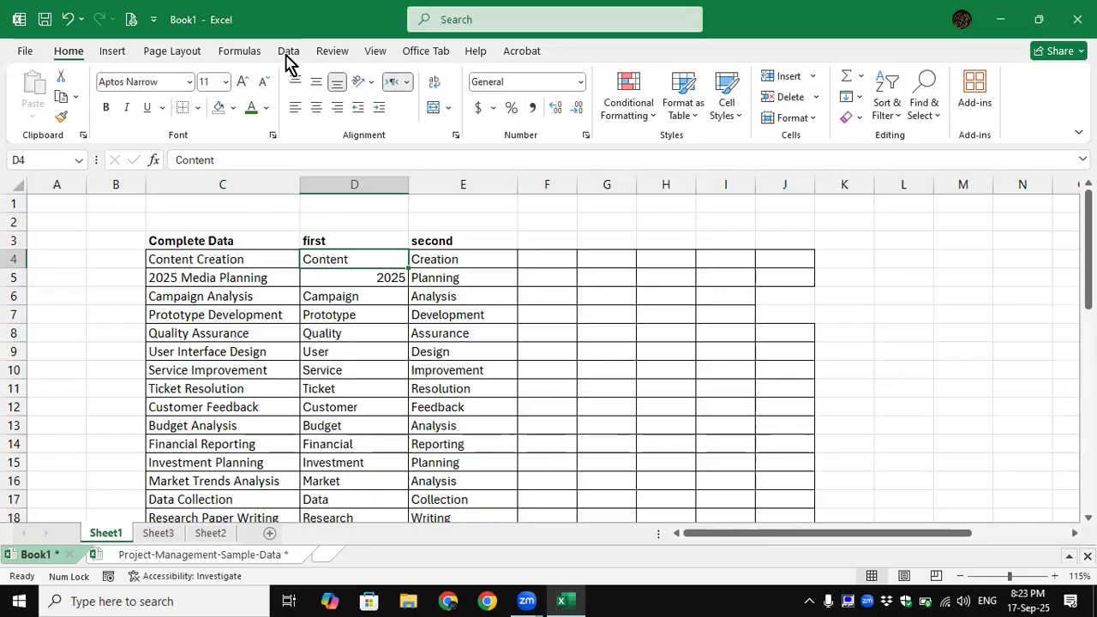
pyautogui.click(239, 53)
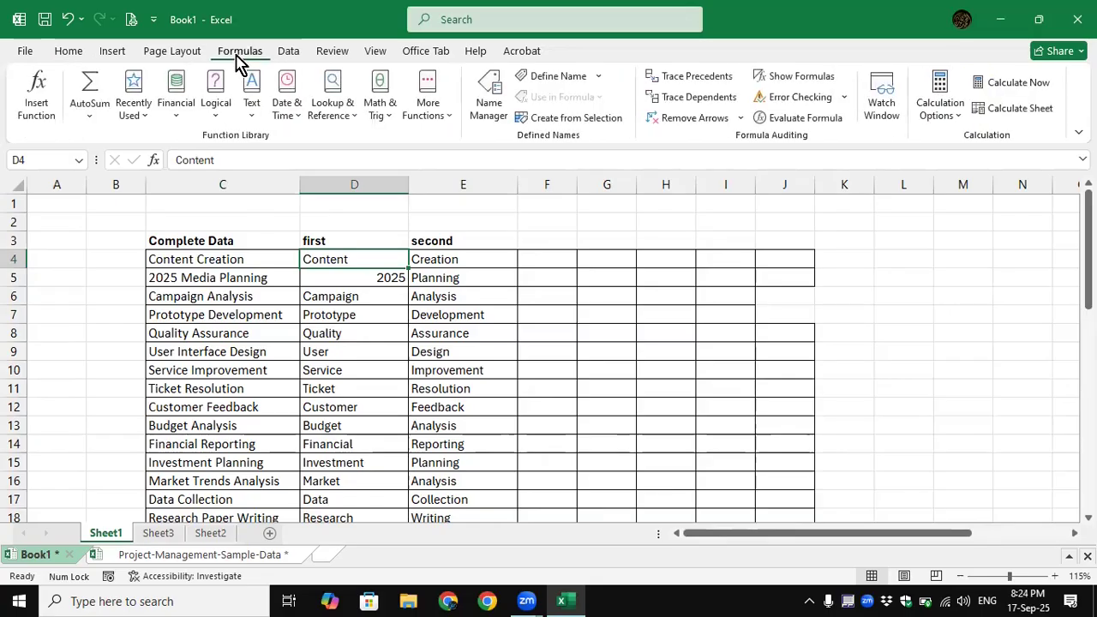
pyautogui.click(70, 53)
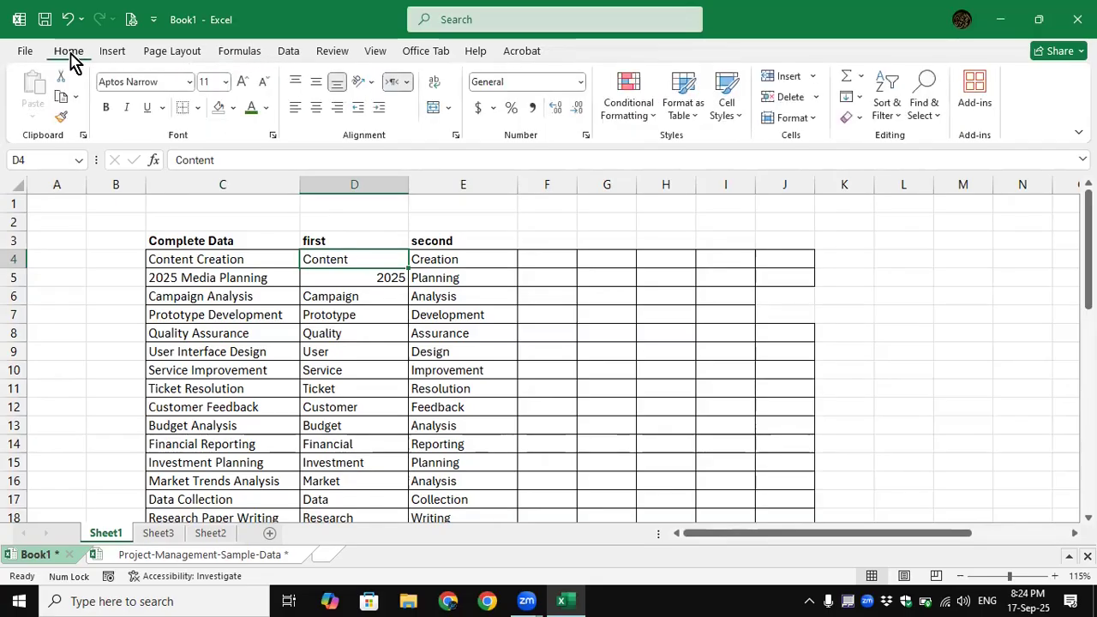